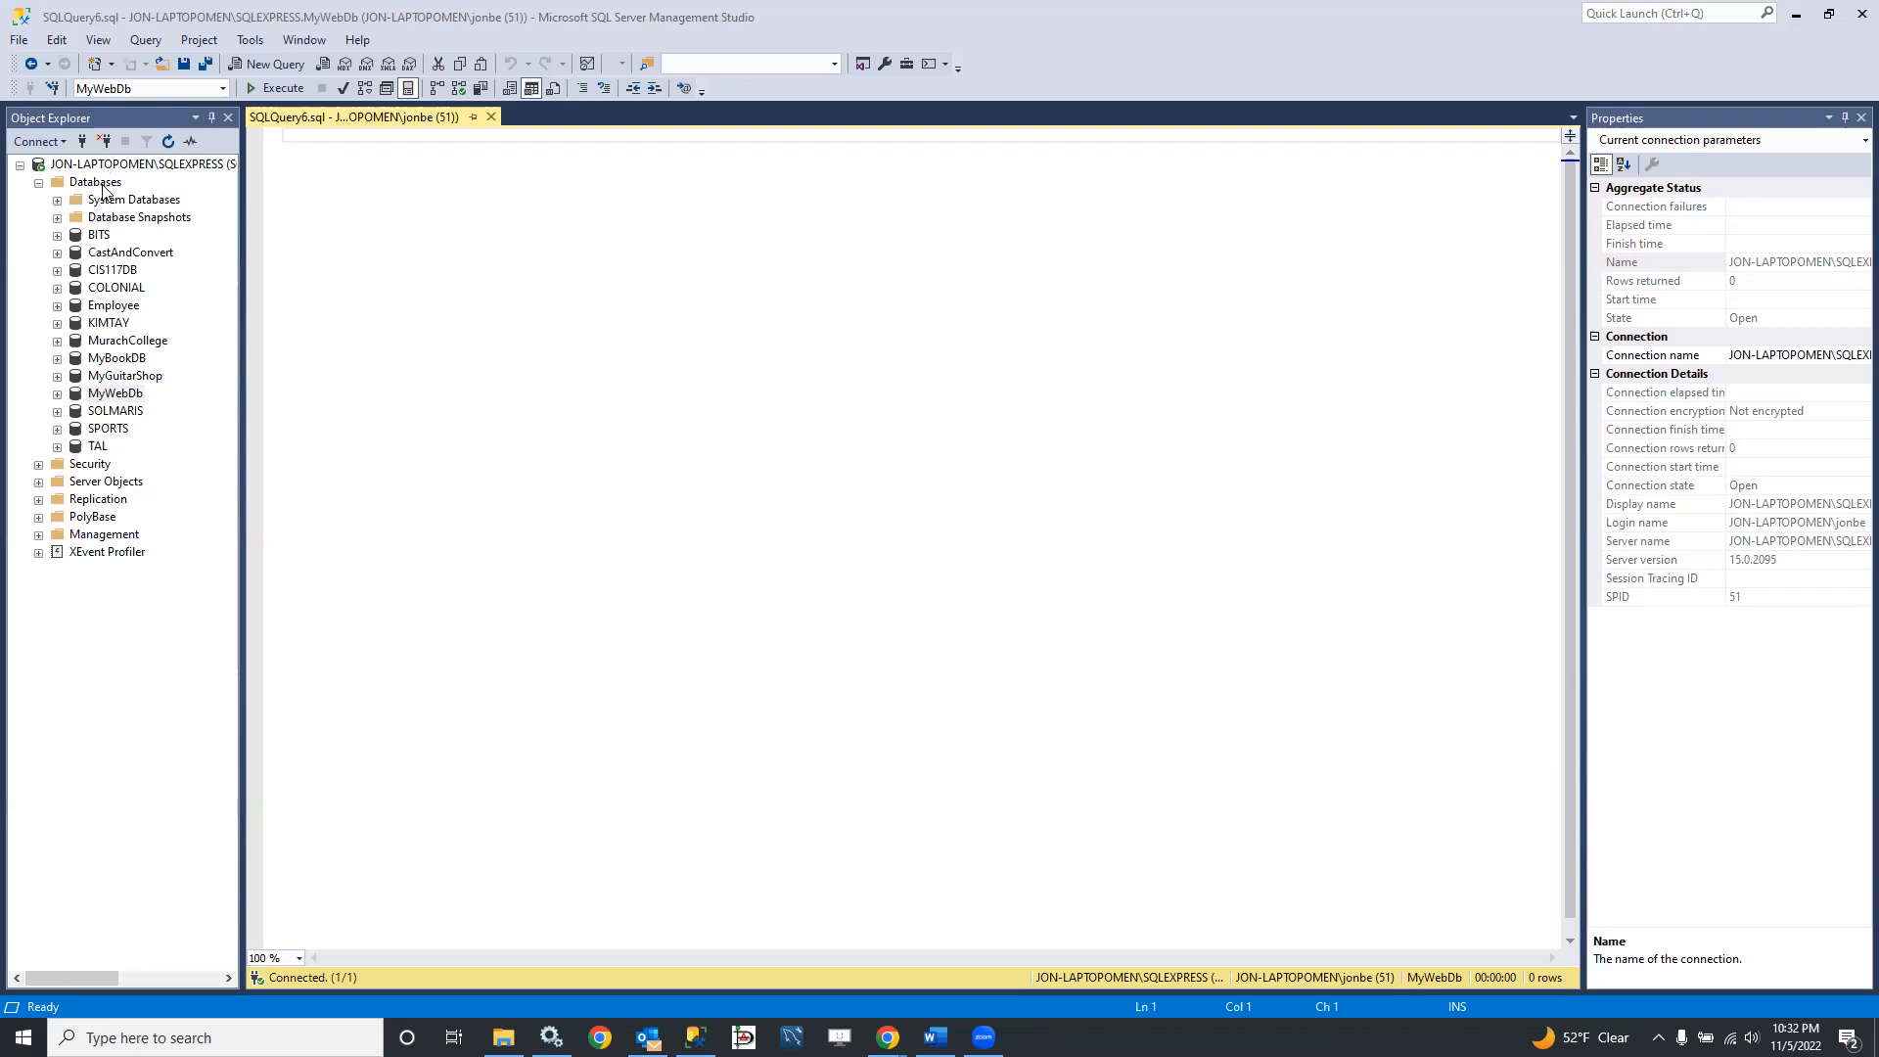
Step: Create a new database named JonsWebDB with the default owner and file settings
click(113, 394)
key(F2)
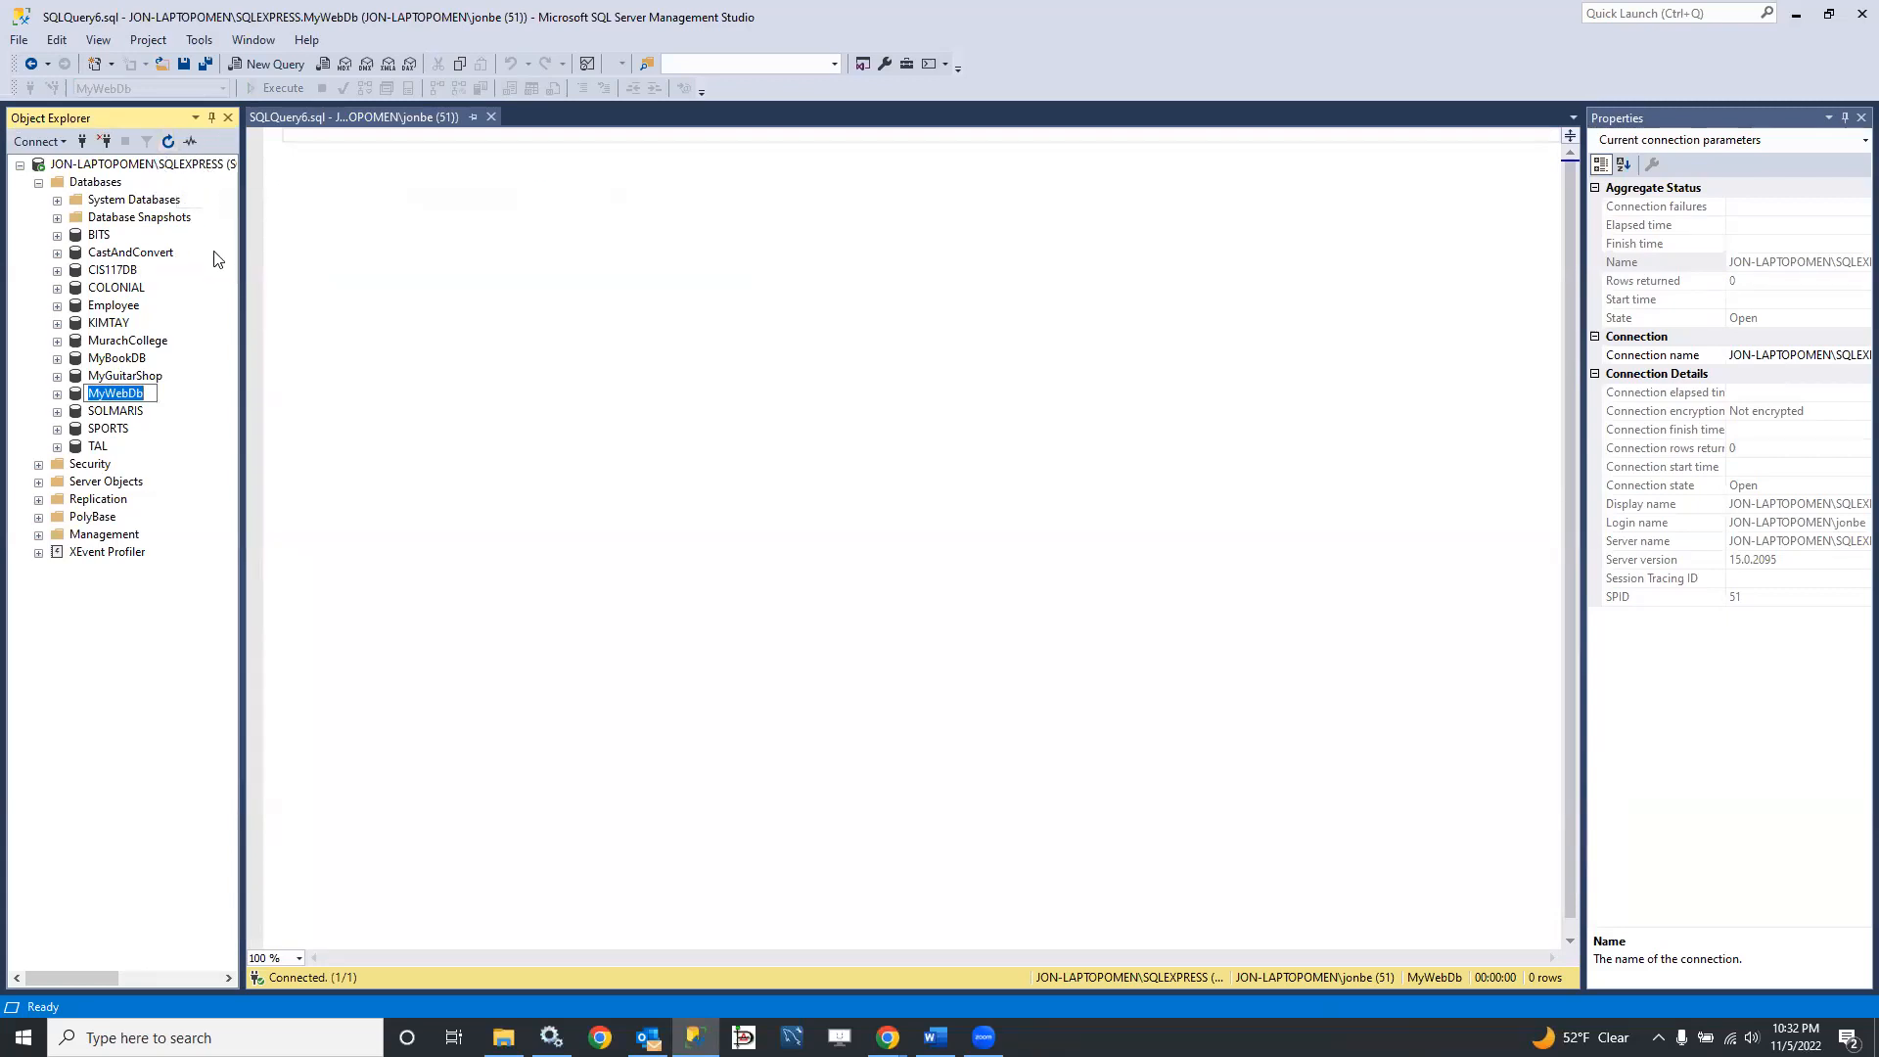
click(91, 185)
right_click(91, 191)
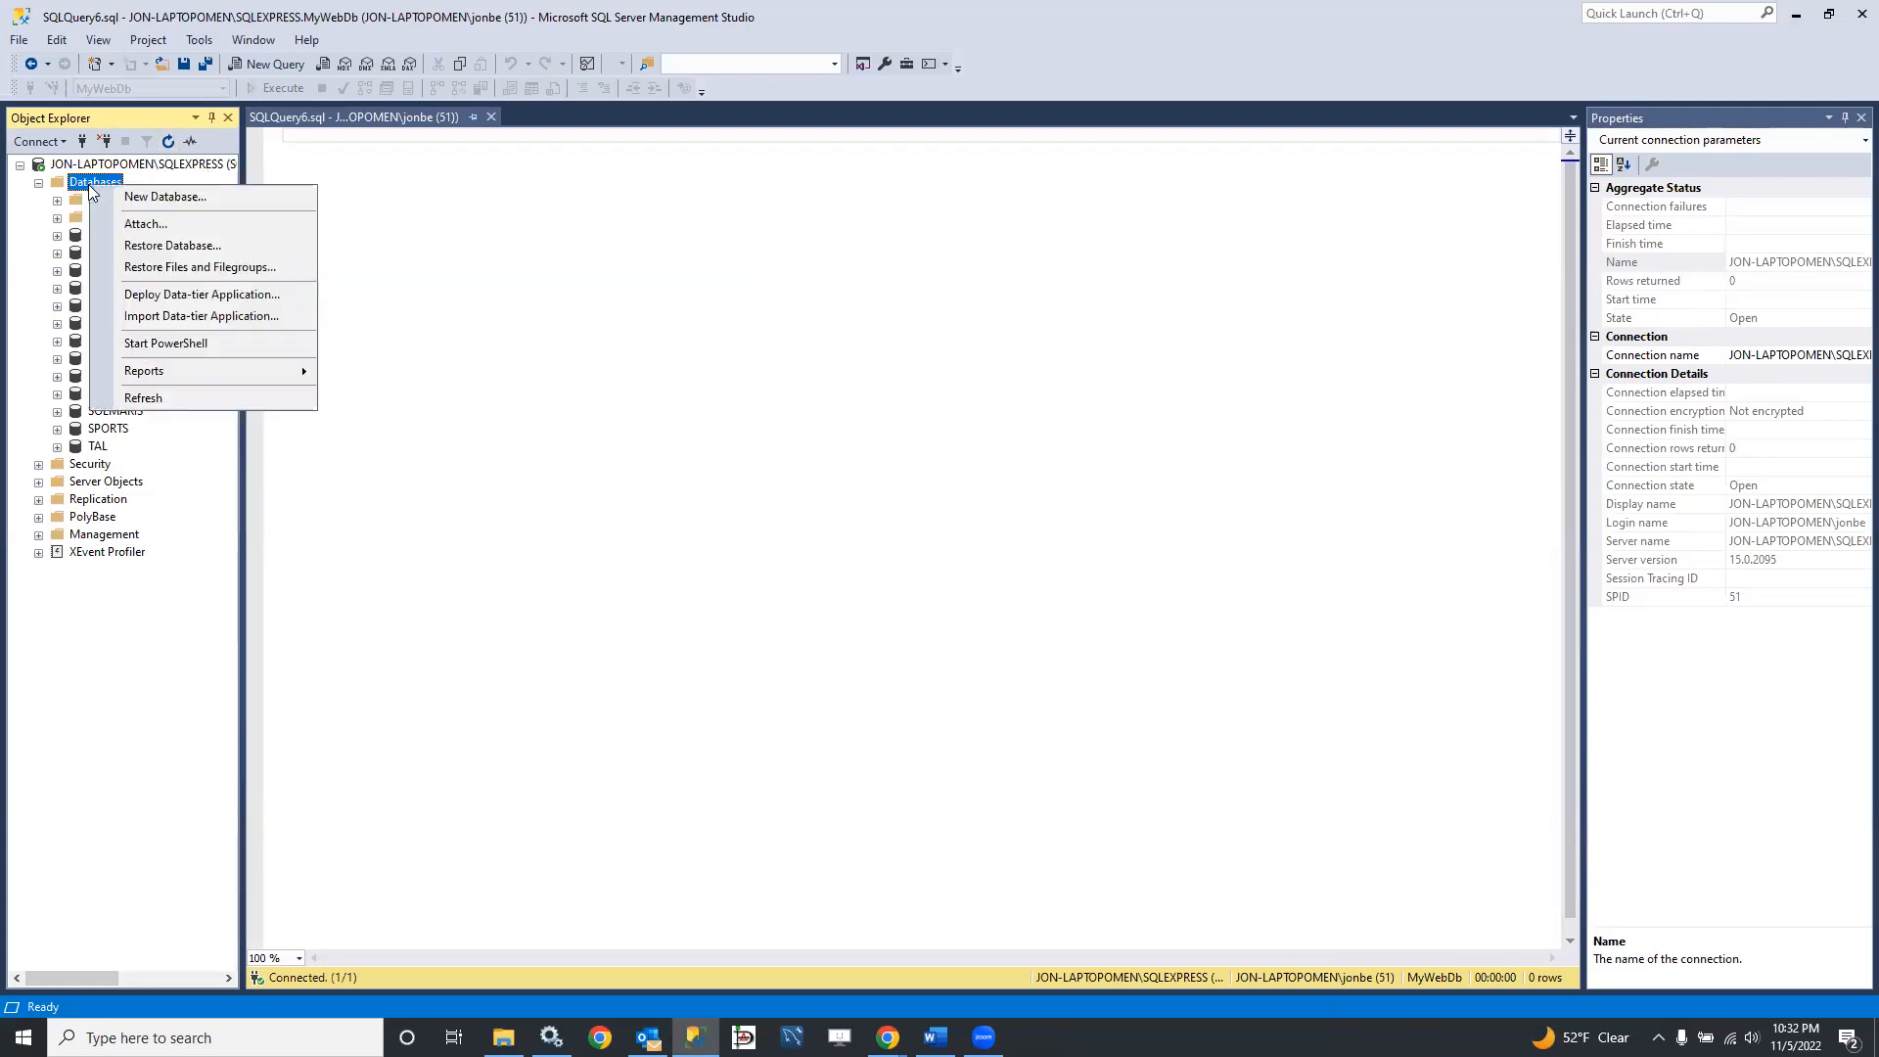
click(169, 200)
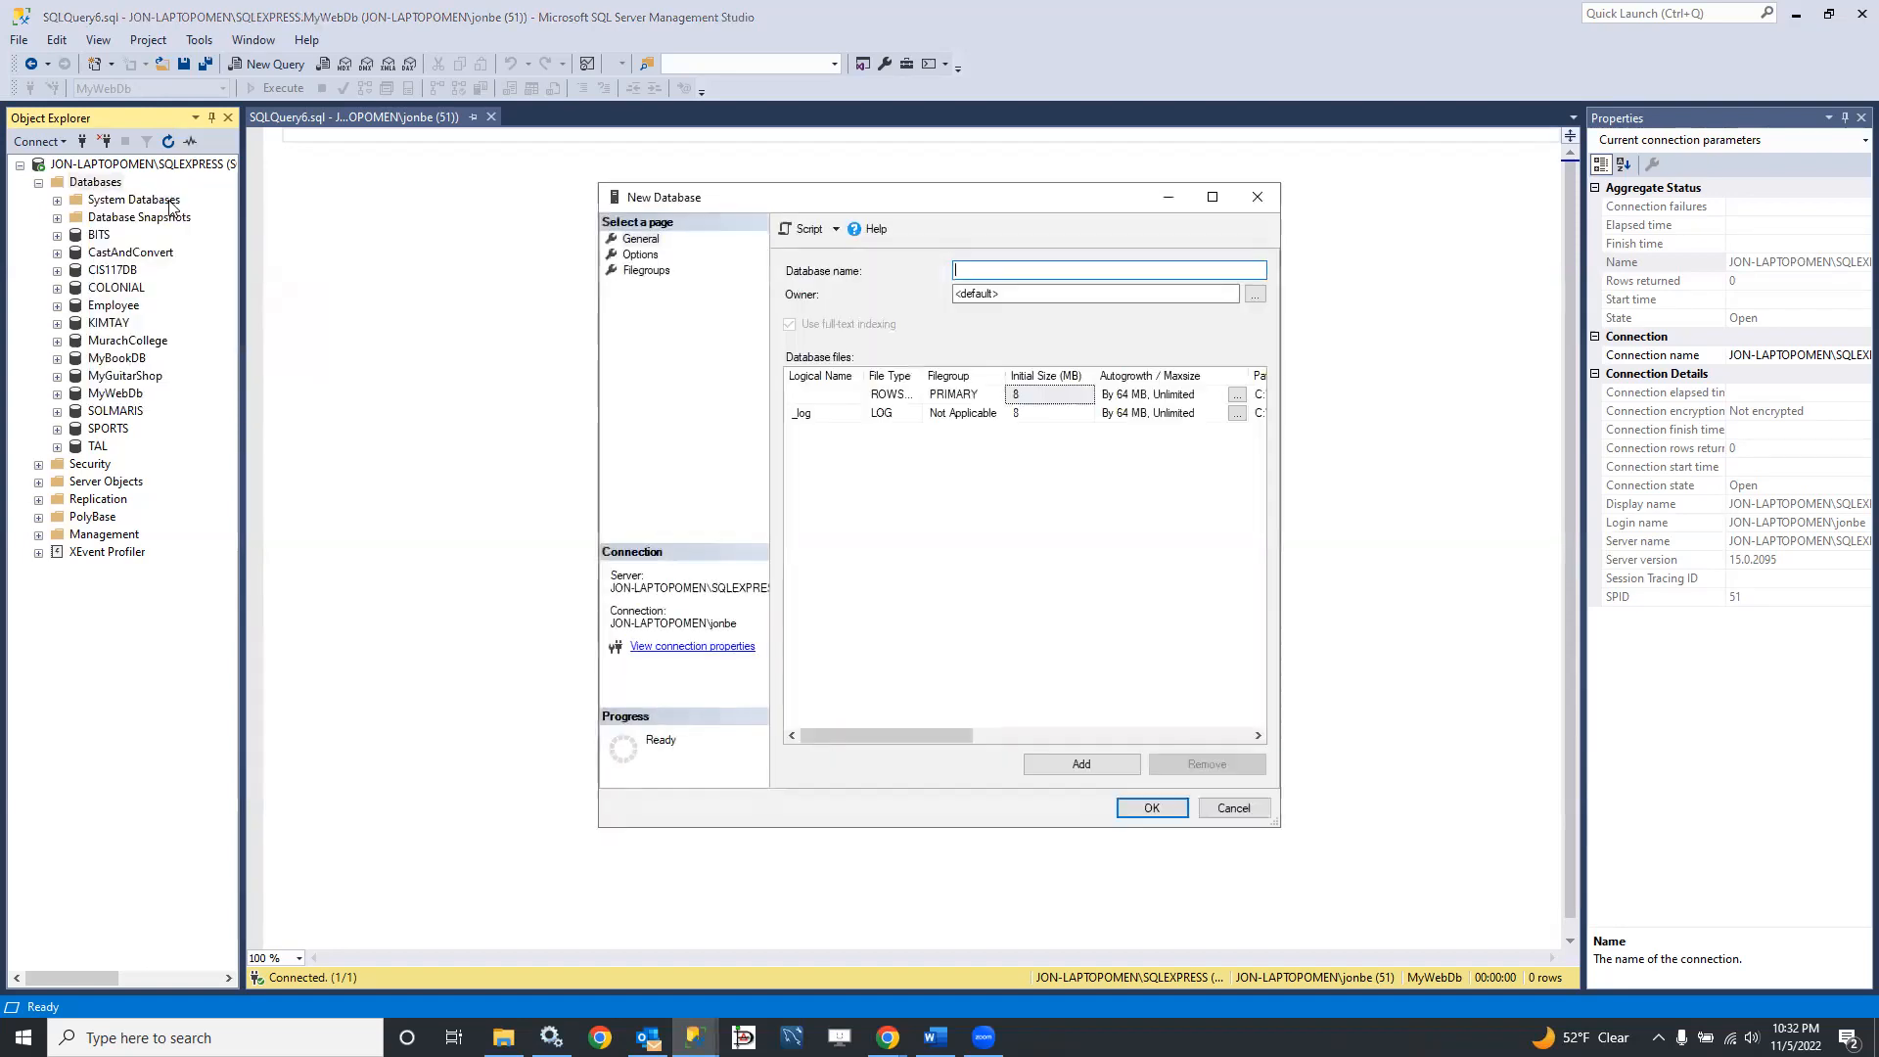
text(JonsWebDB)
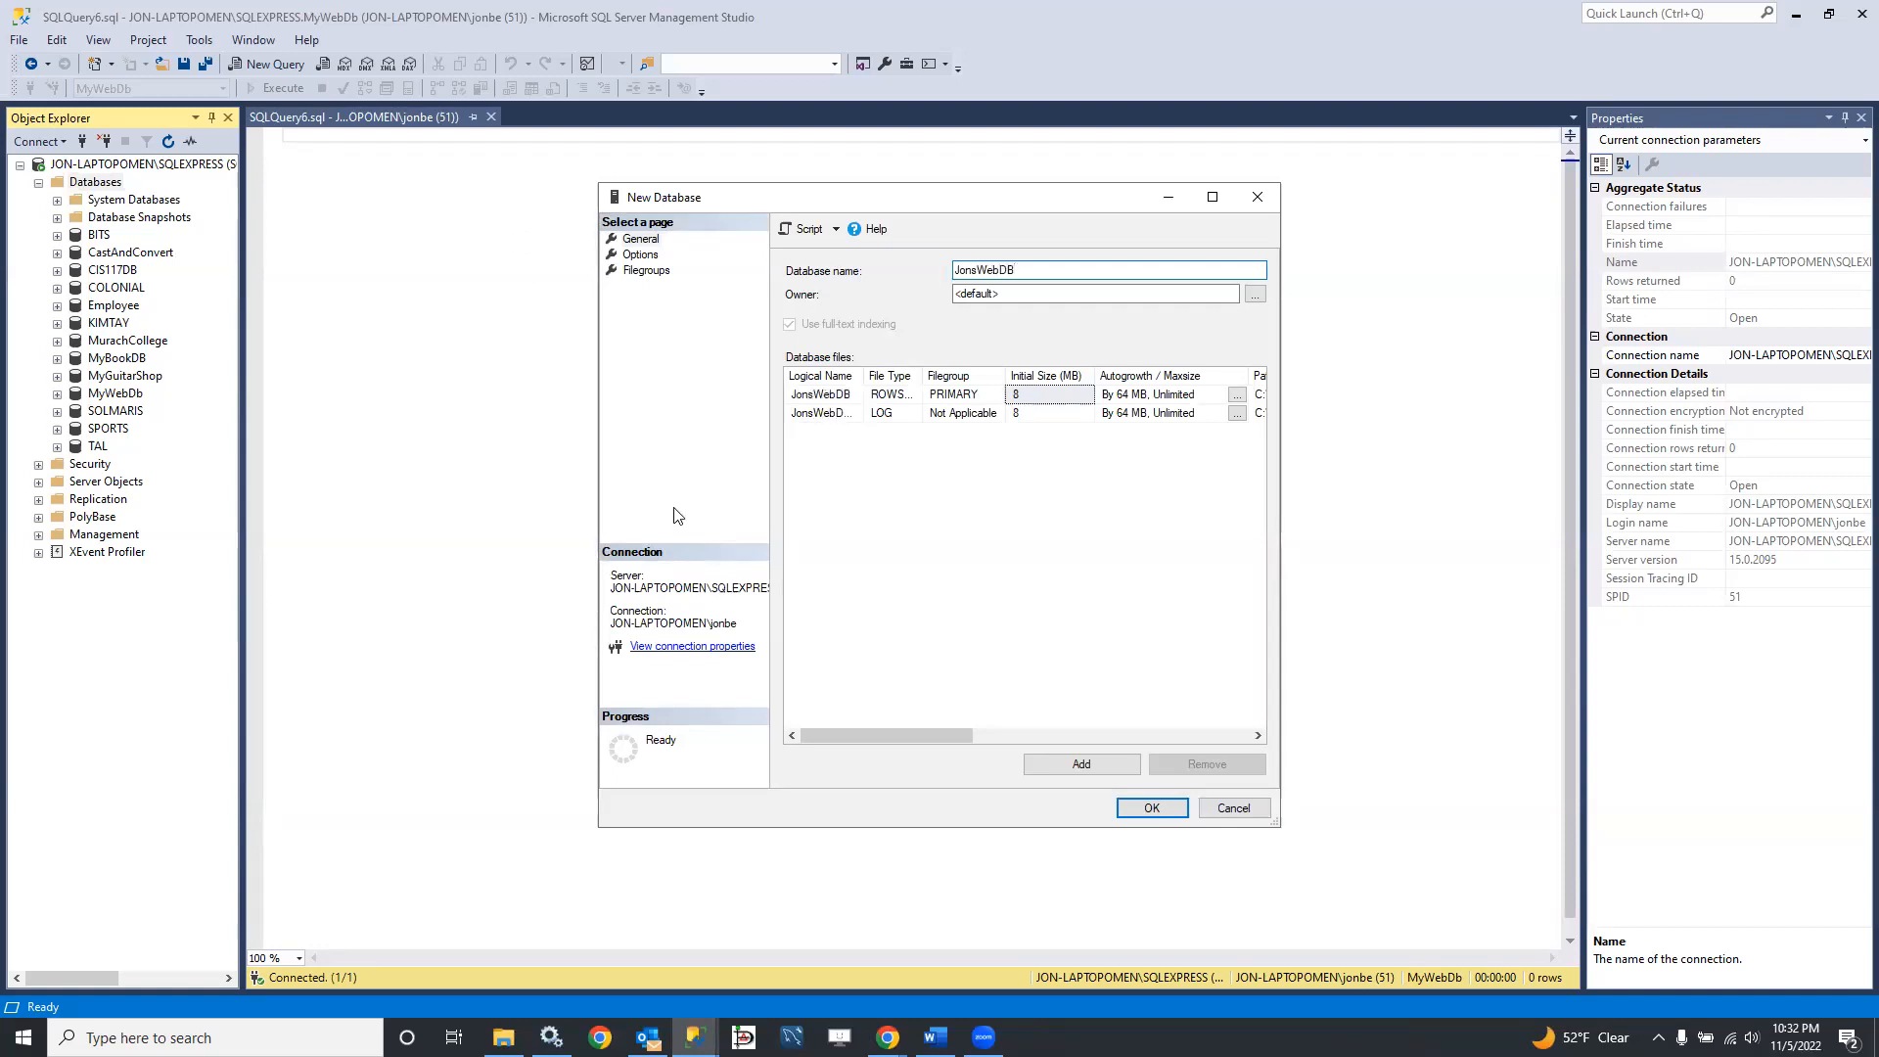
click(1152, 807)
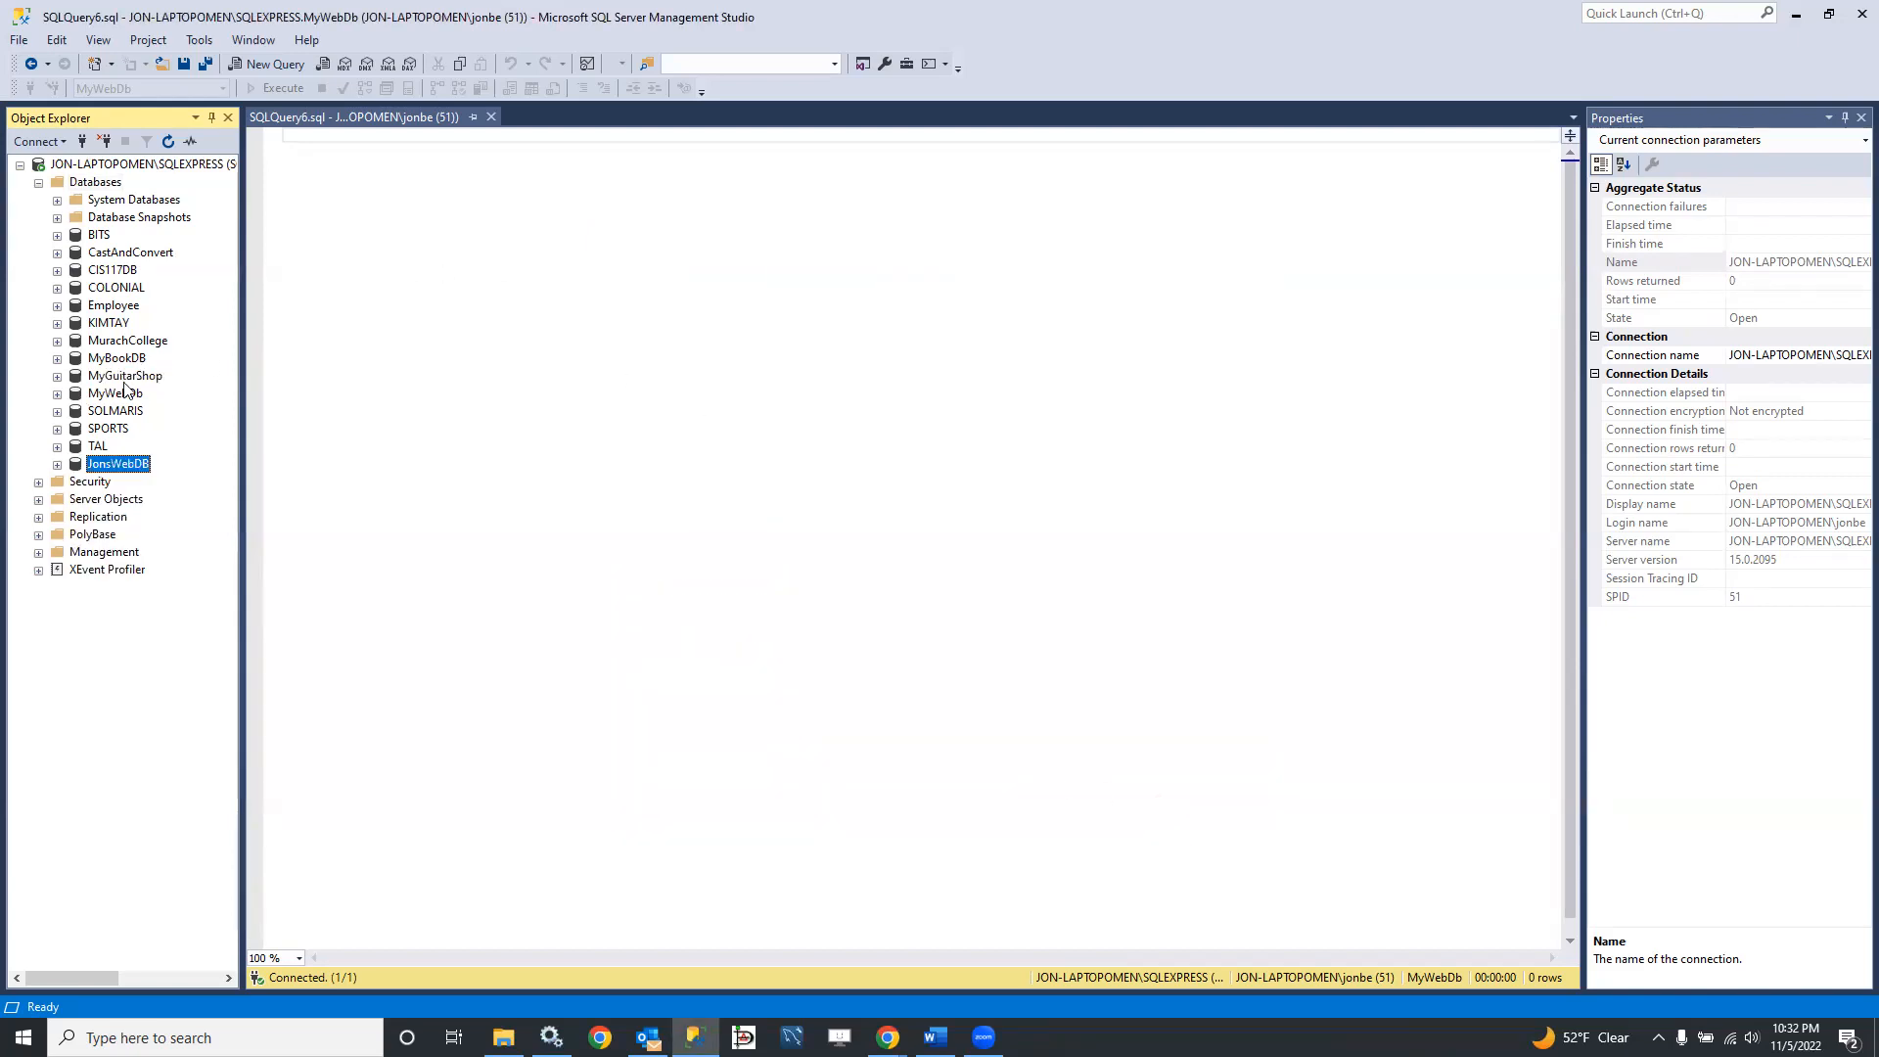
Step: Create the support objects required for database diagramming in JonsWebDB
click(57, 464)
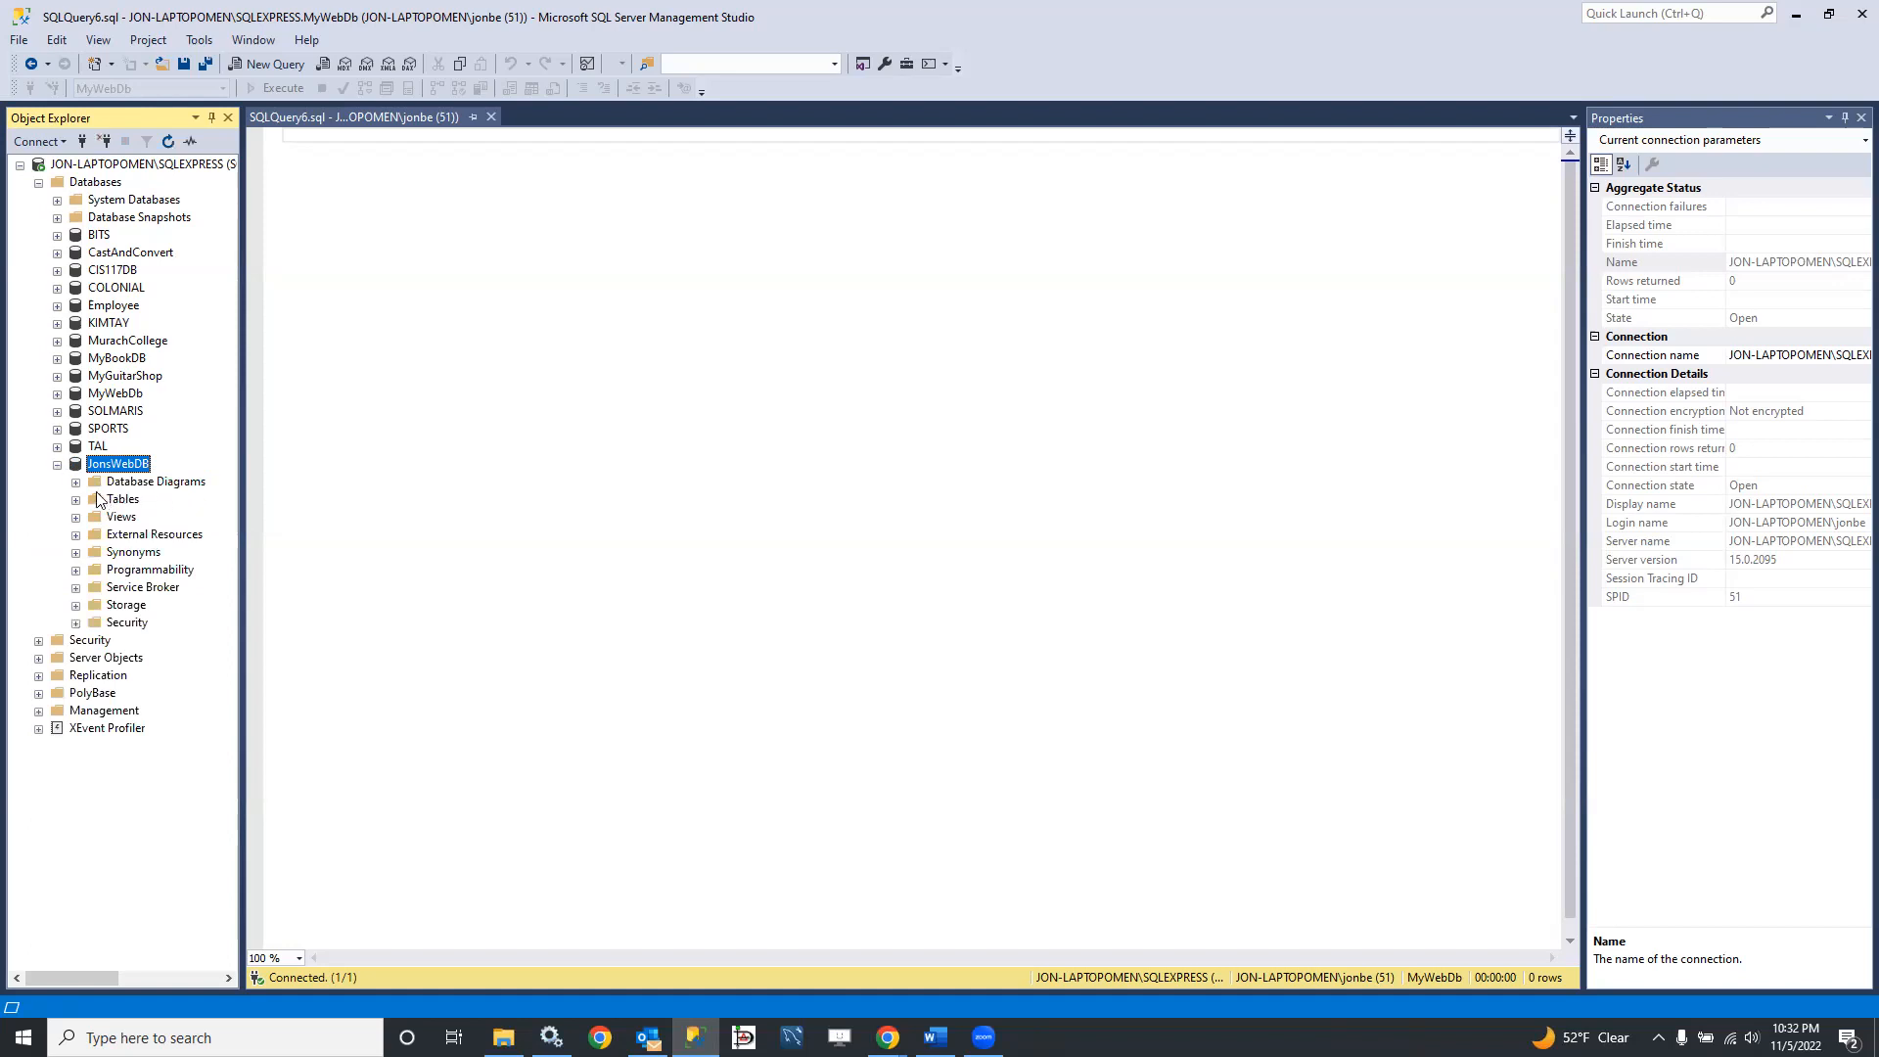
click(76, 481)
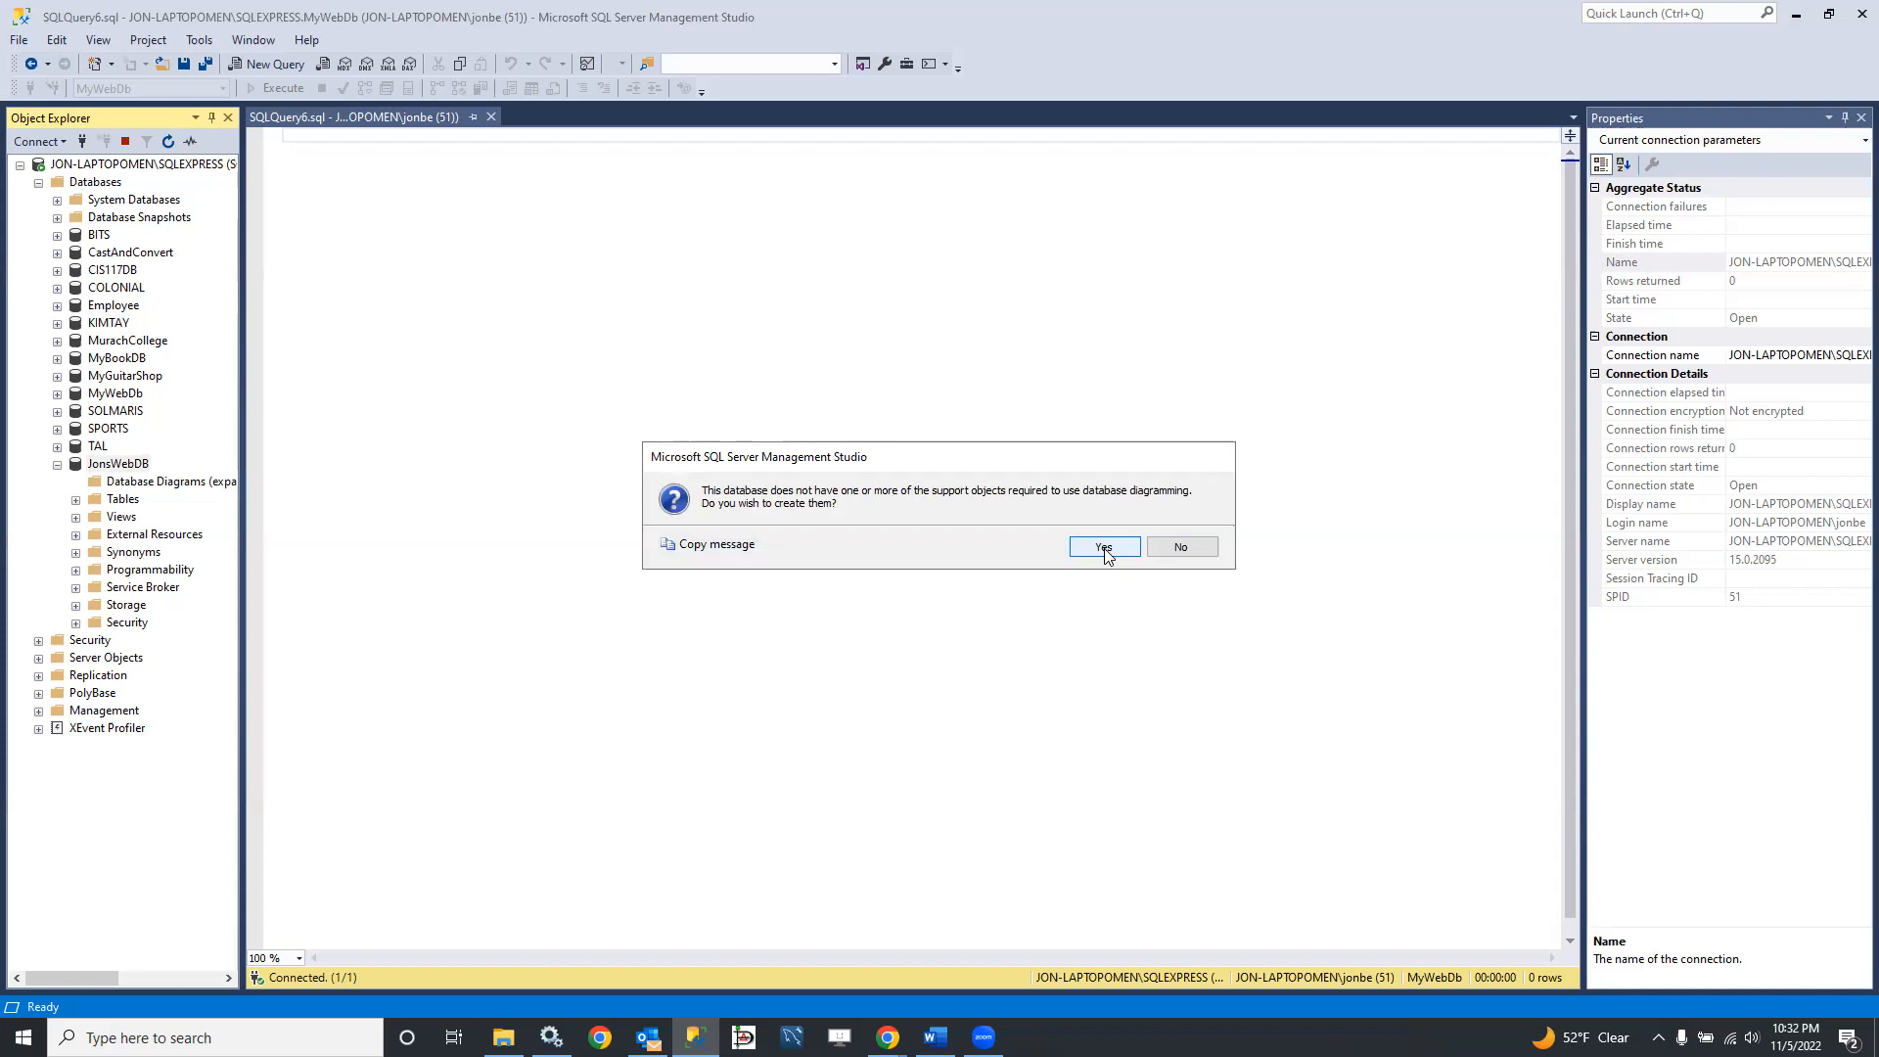
click(1104, 548)
Step: Start a new database diagram in JonsWebDB without adding any tables
click(128, 485)
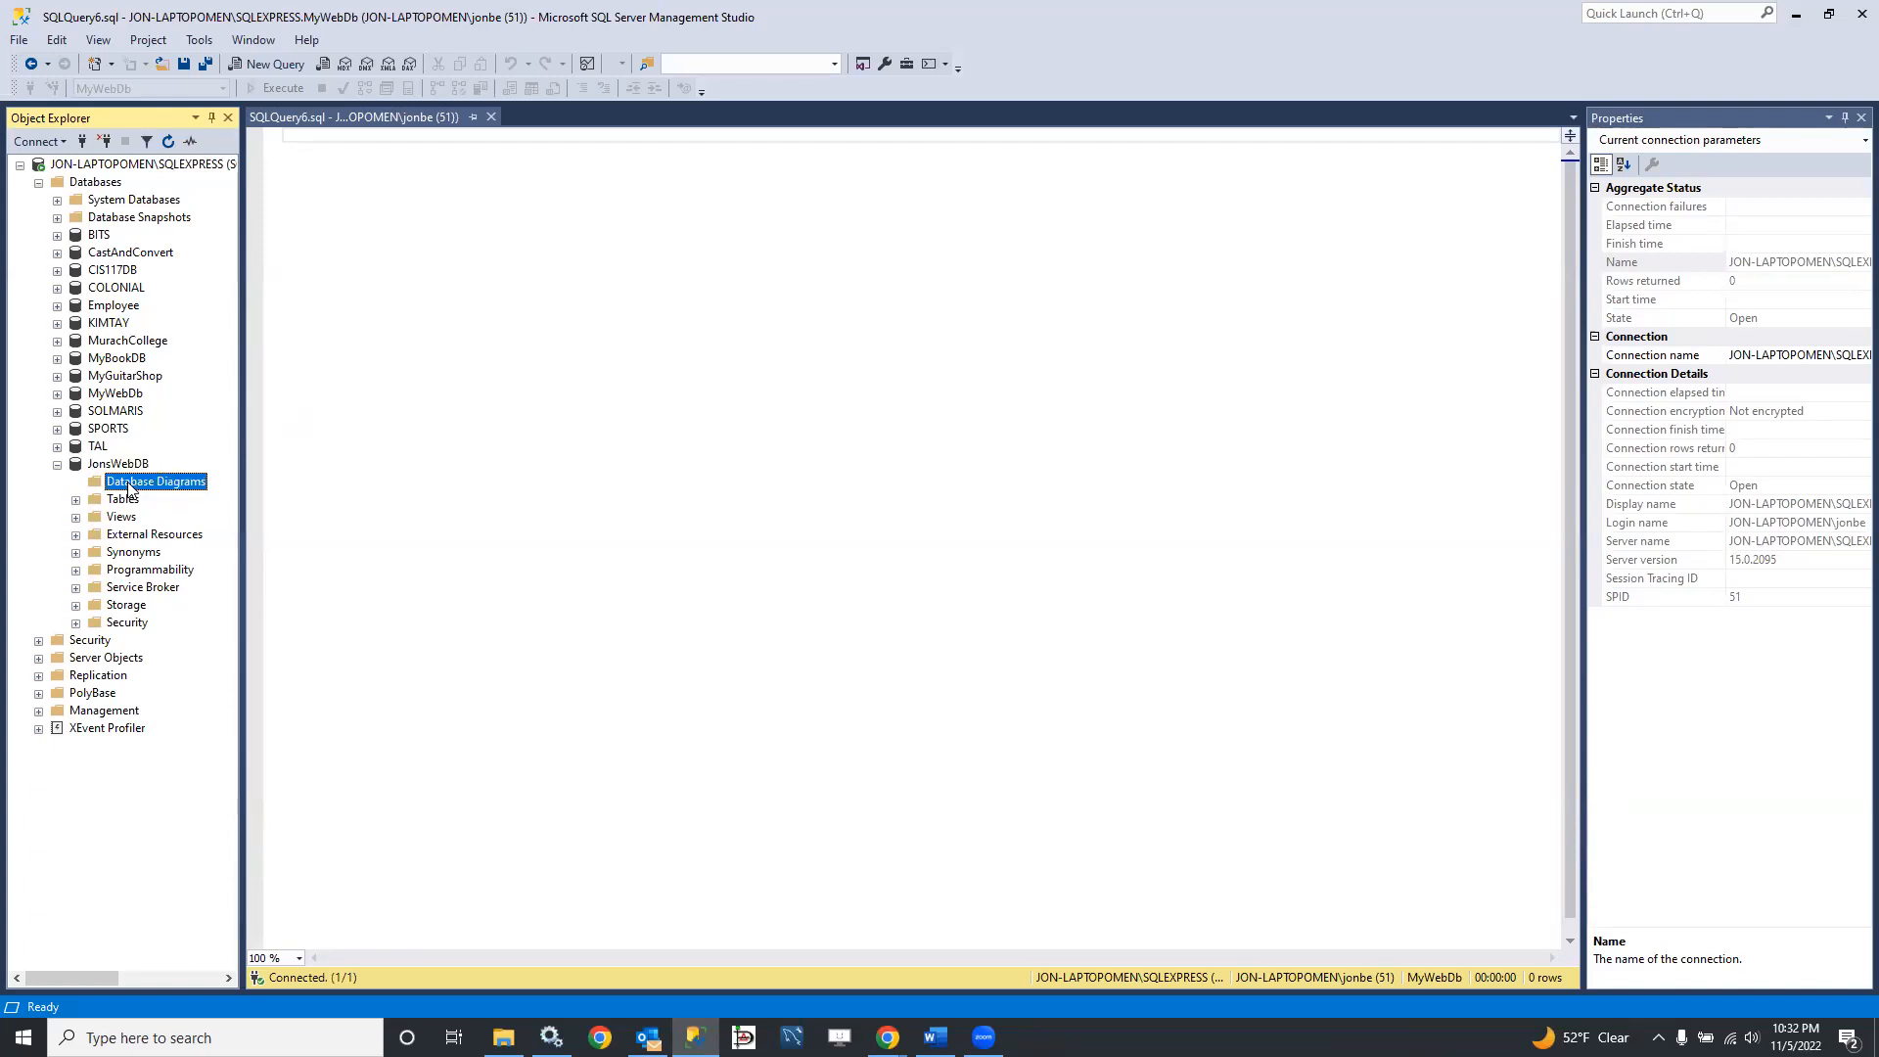
right_click(128, 485)
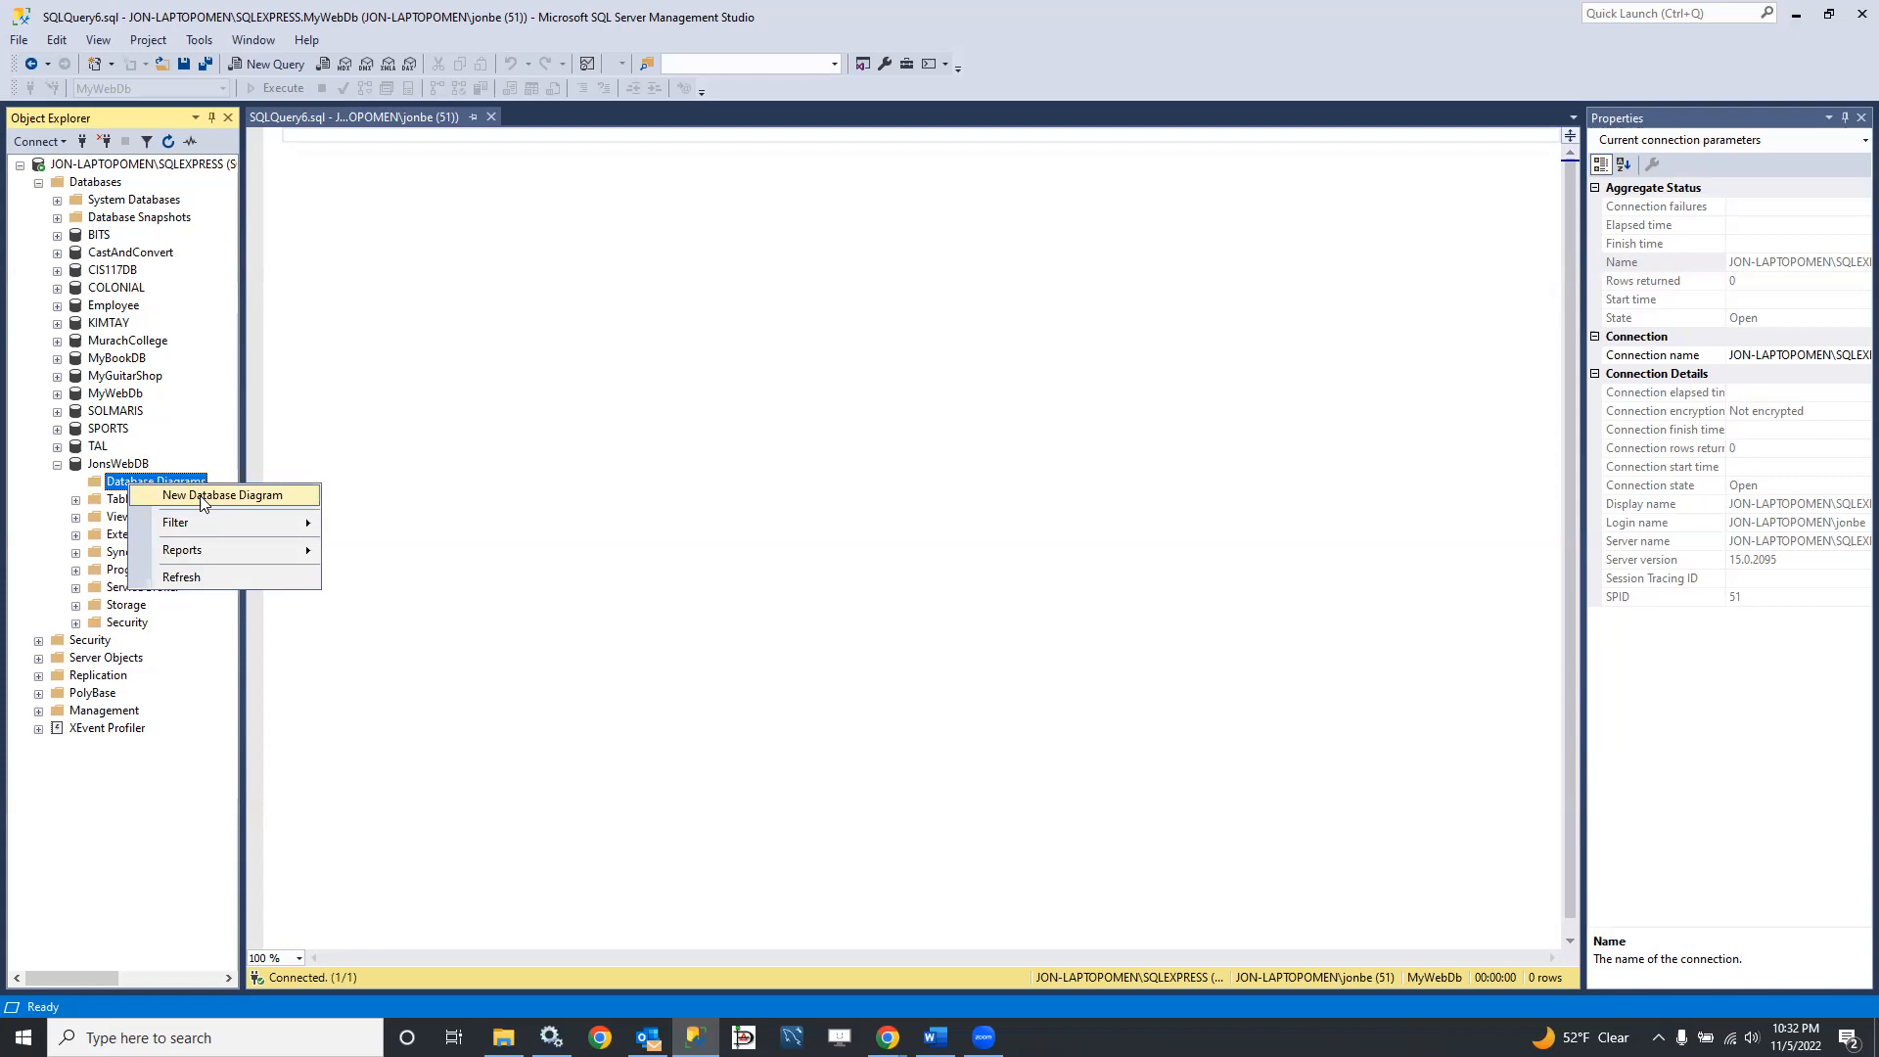
click(201, 494)
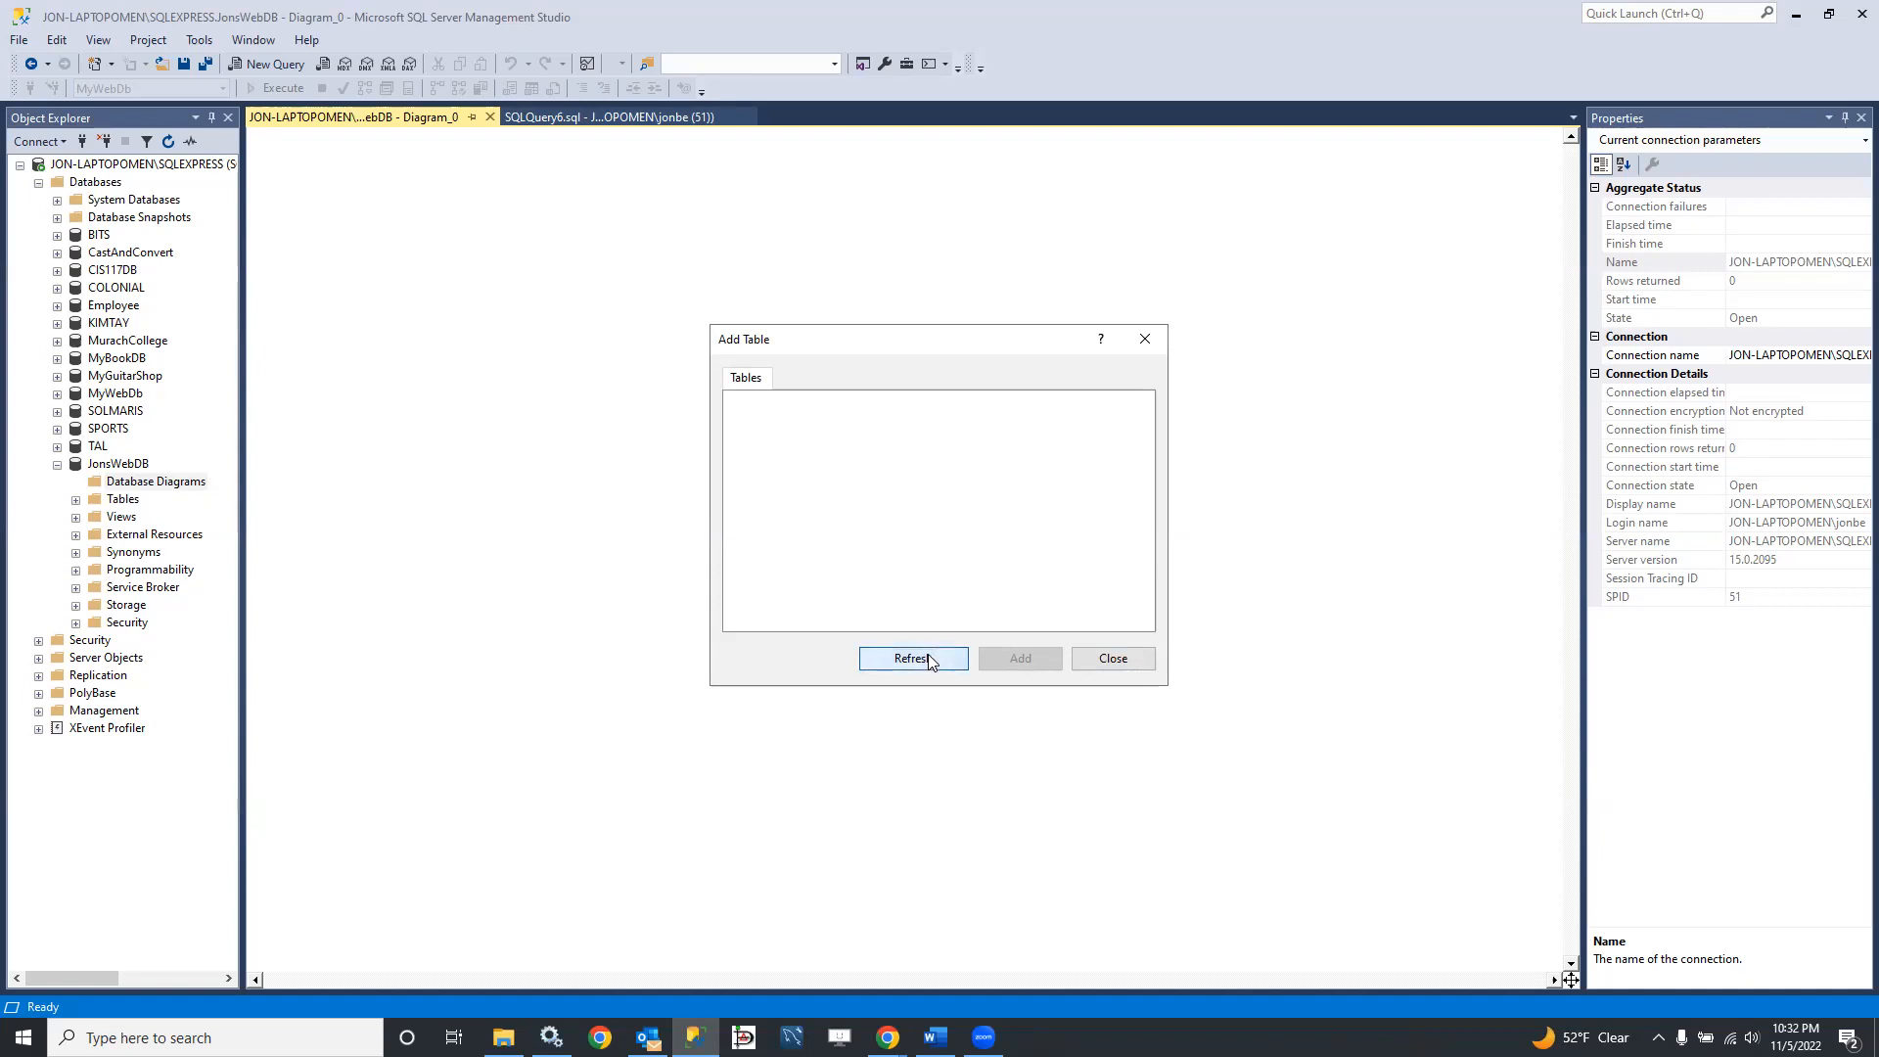
click(1112, 663)
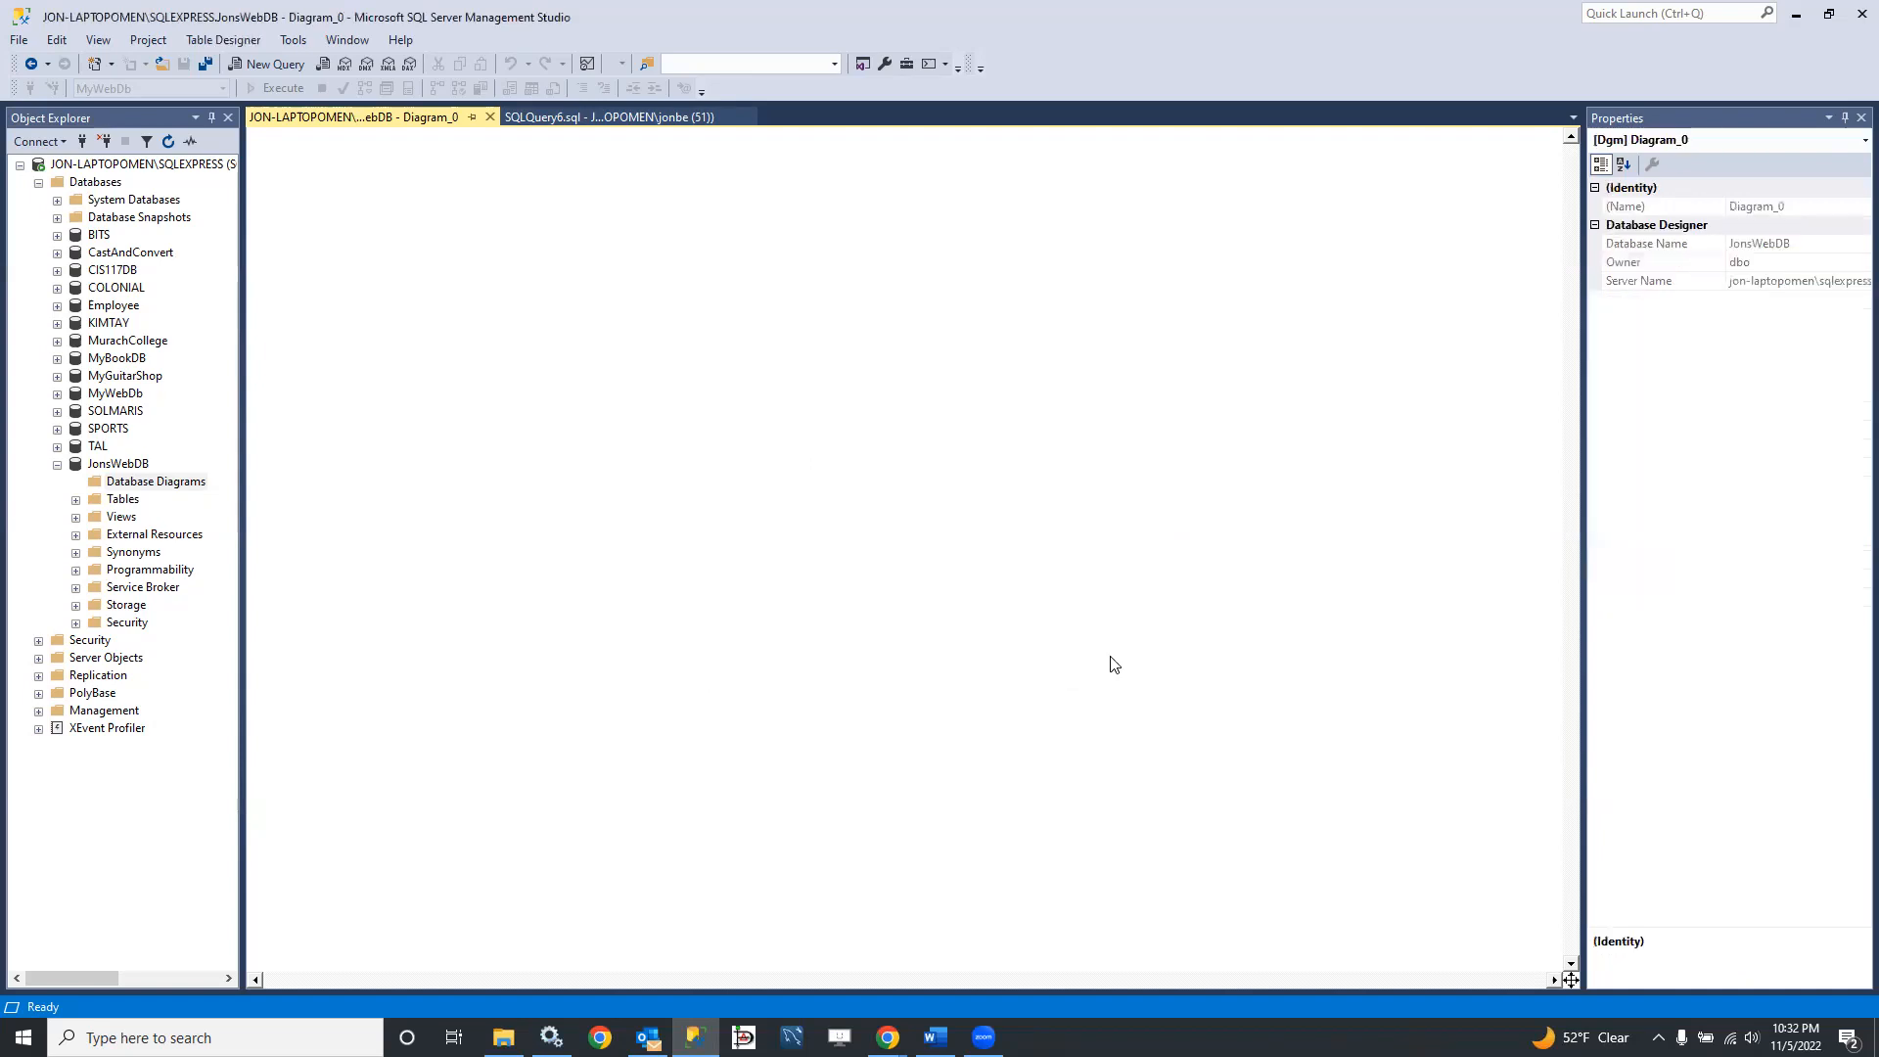
Step: Open a second empty database diagram for JonsWebDB, dismissing the table selection
right_click(139, 482)
click(232, 493)
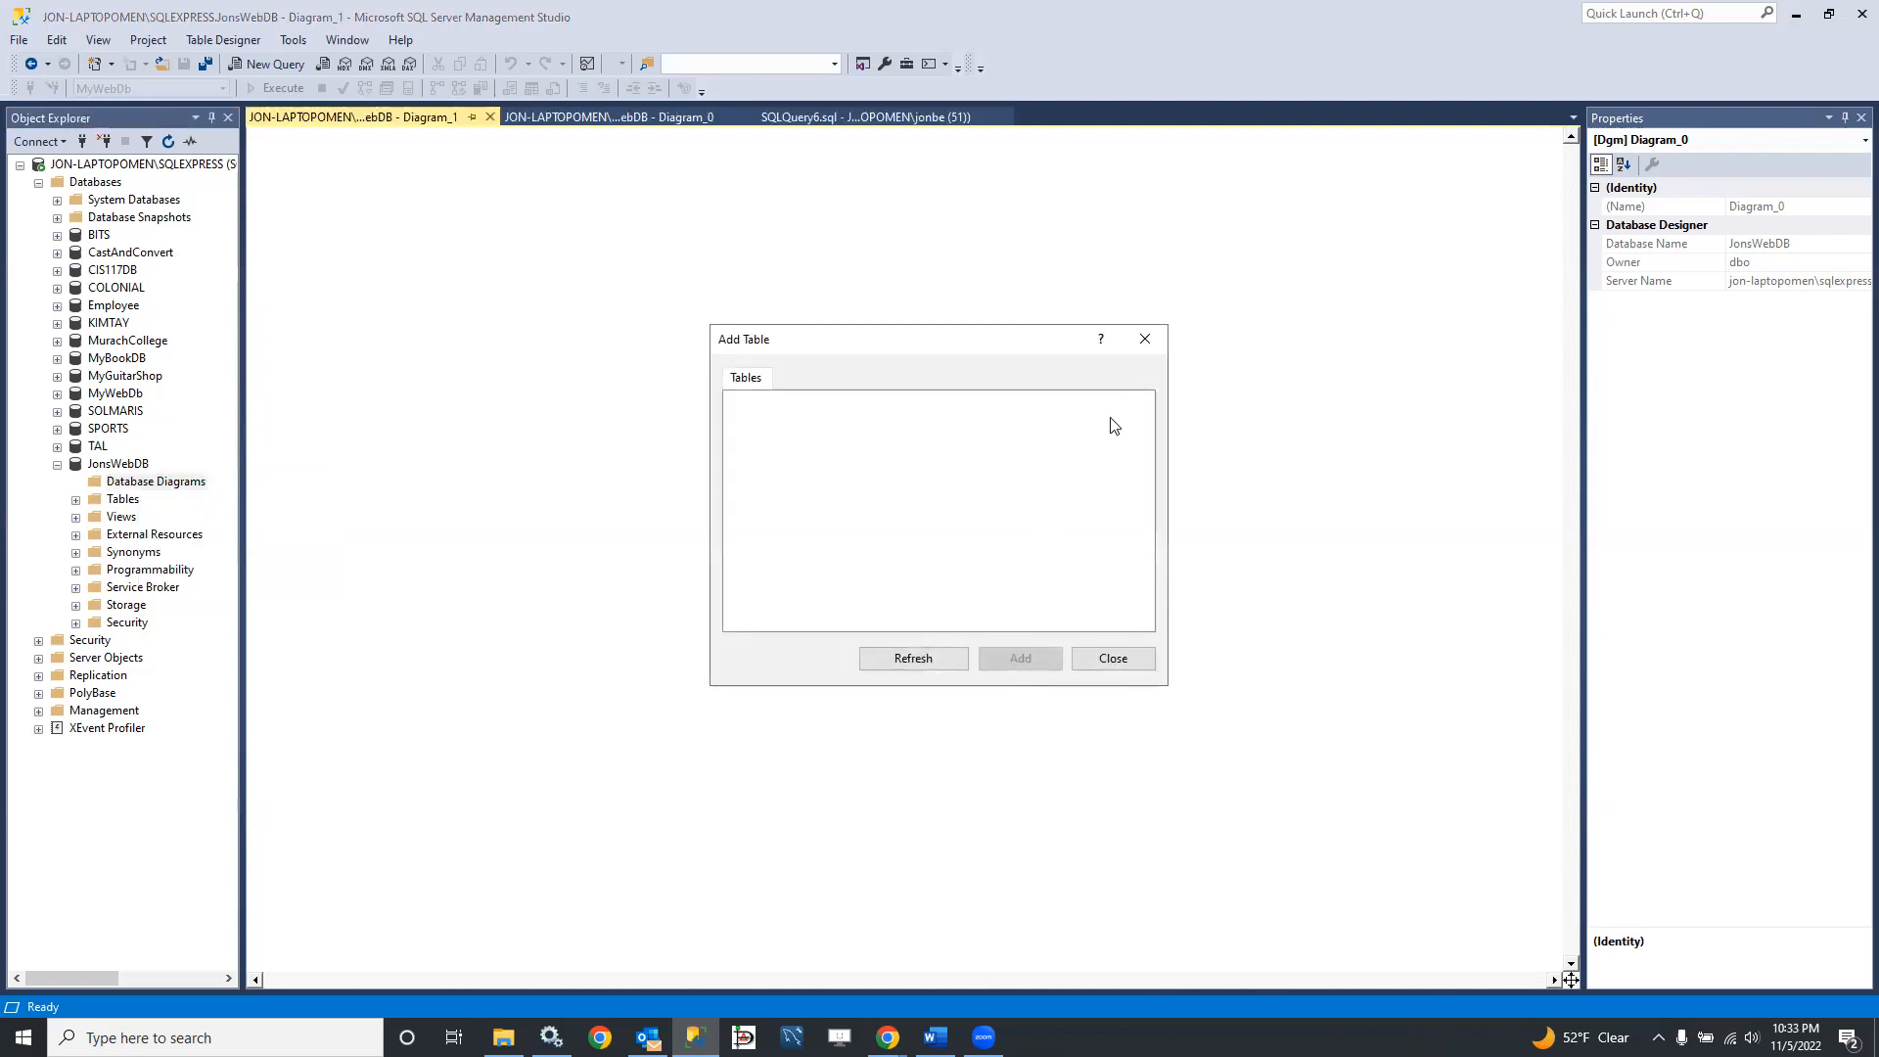
click(1146, 341)
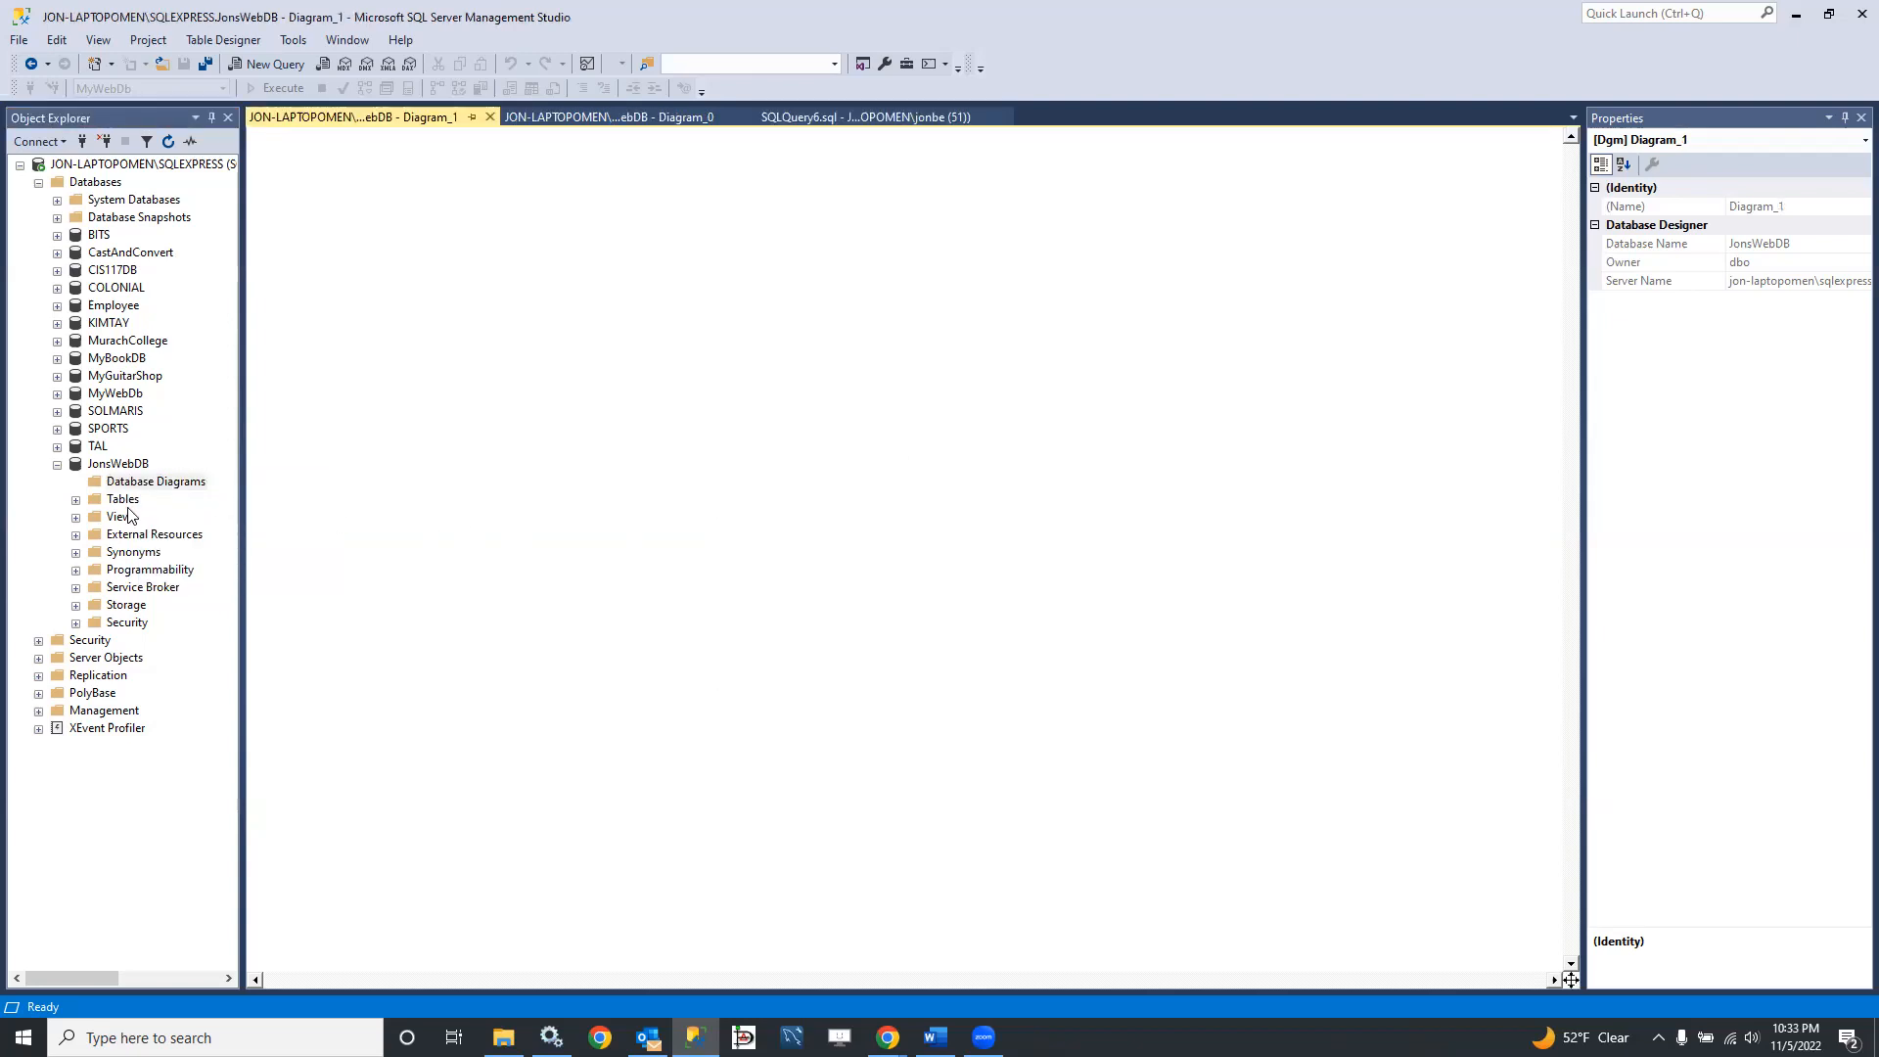
Step: Start designing a new standard table in the JonsWebDB database
click(76, 501)
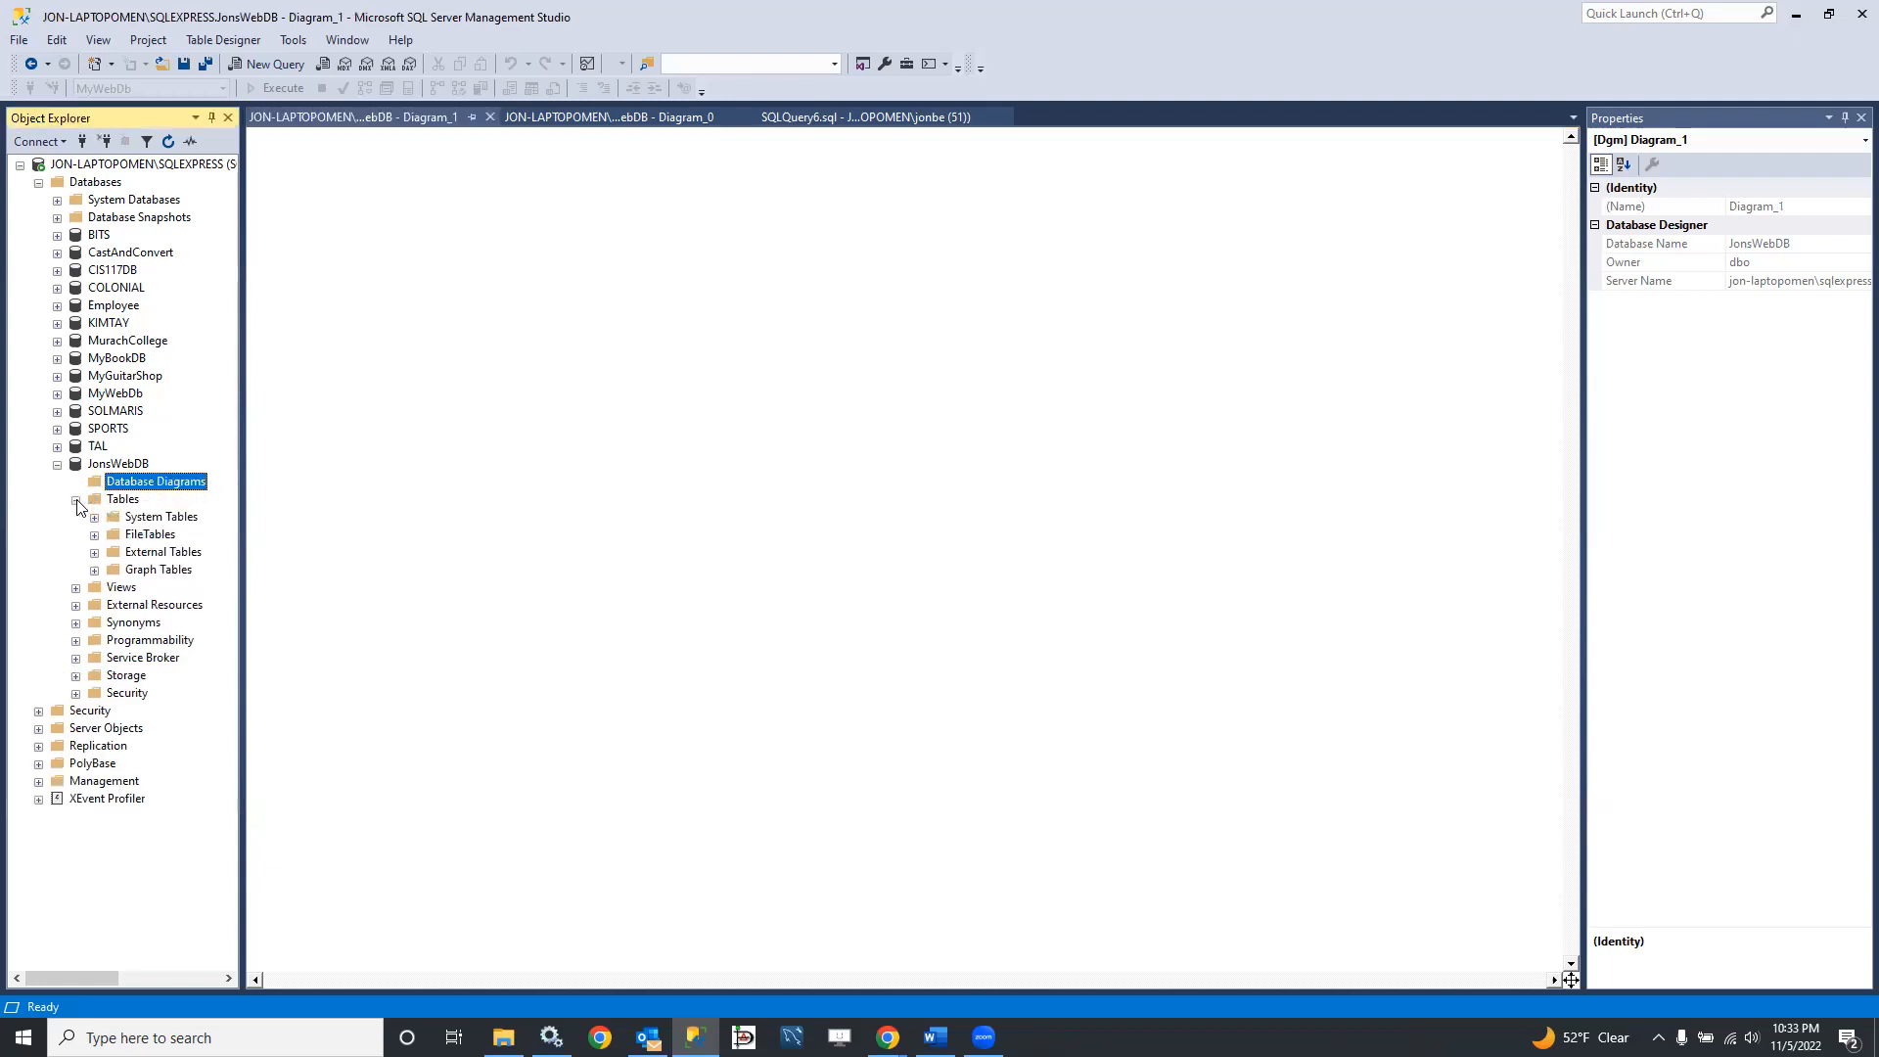
right_click(131, 498)
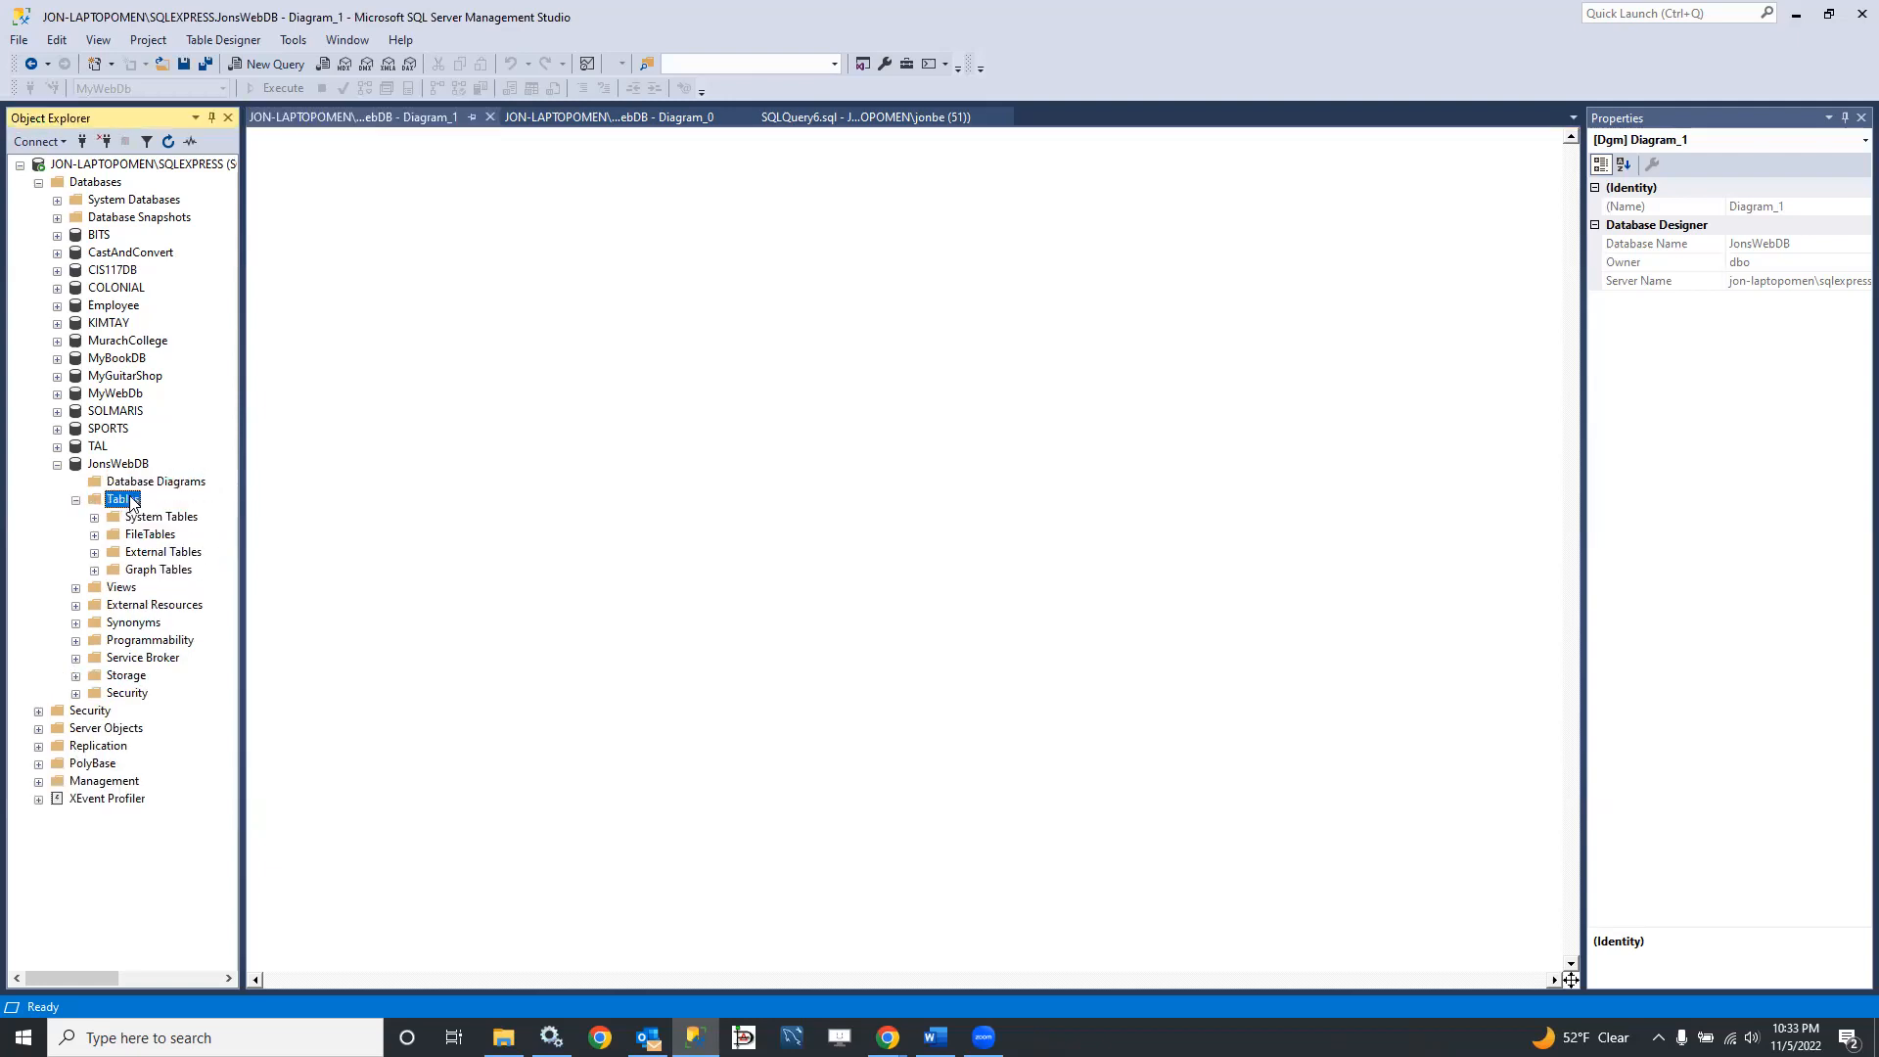
mouse_move(229, 519)
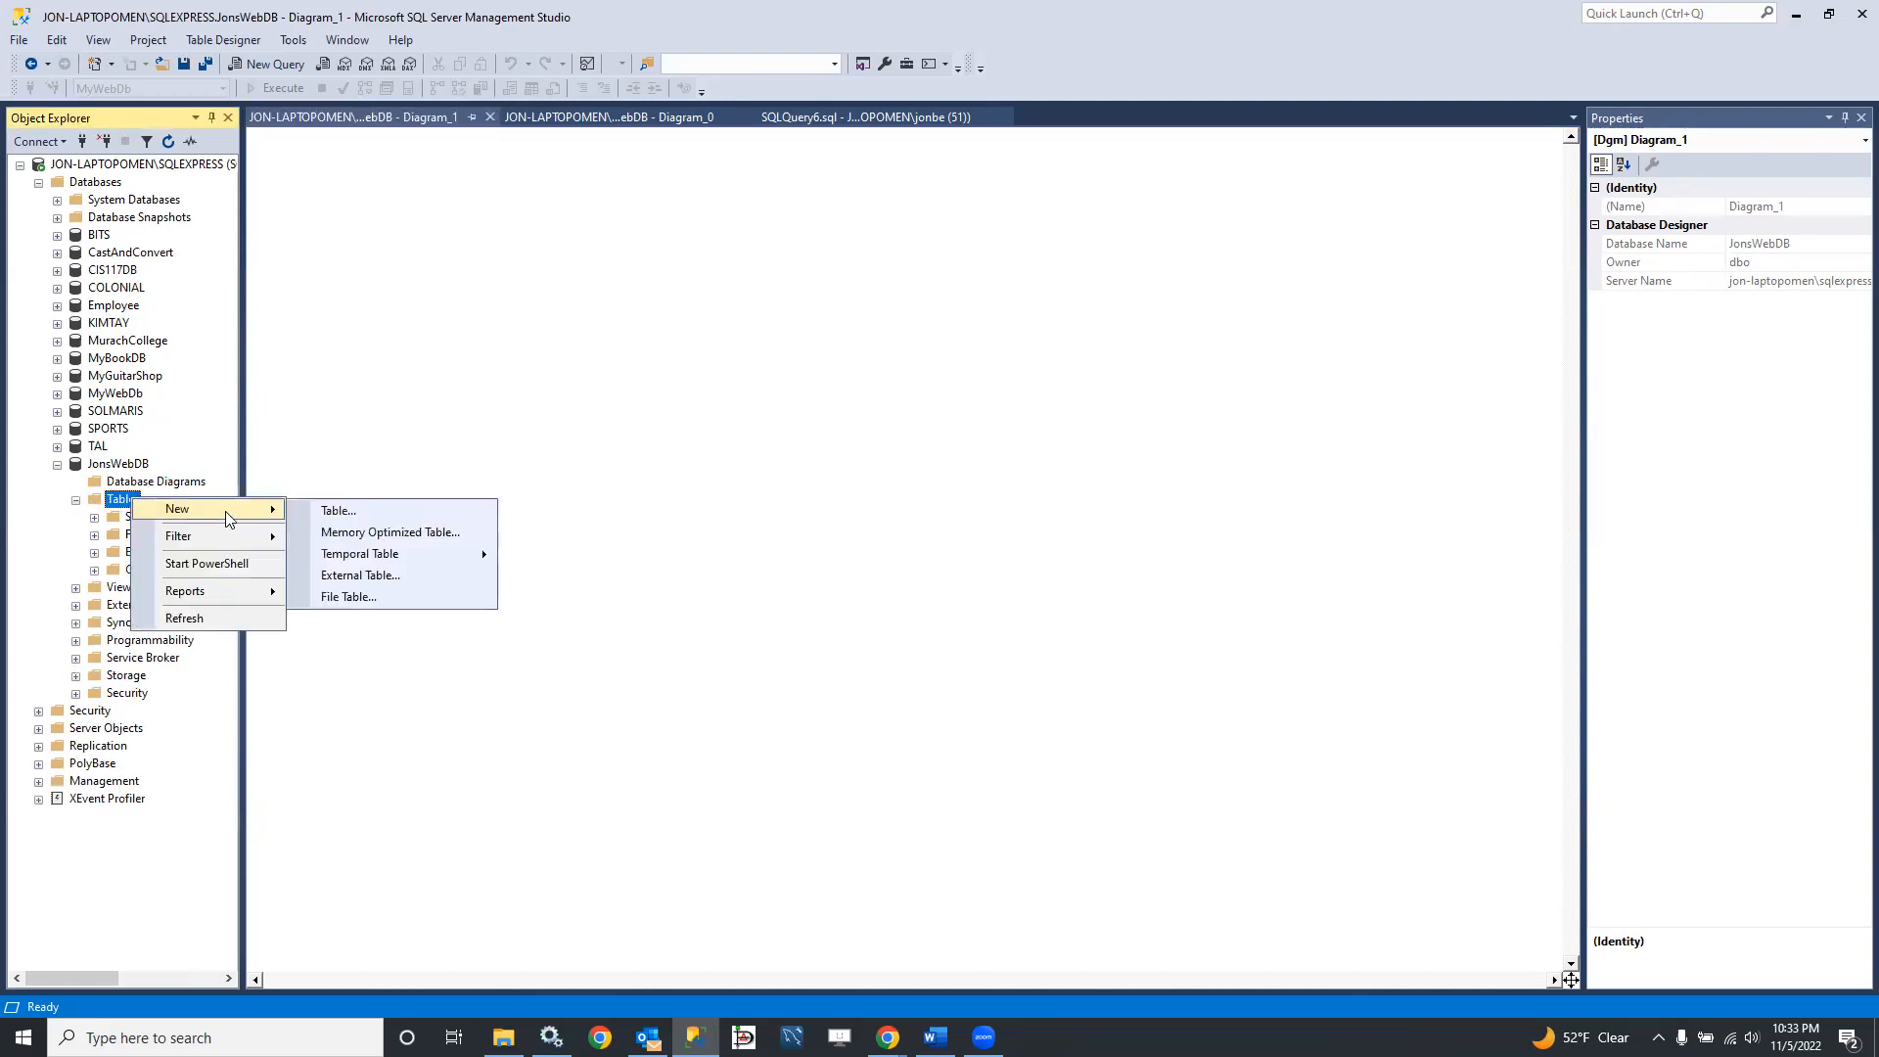
click(333, 510)
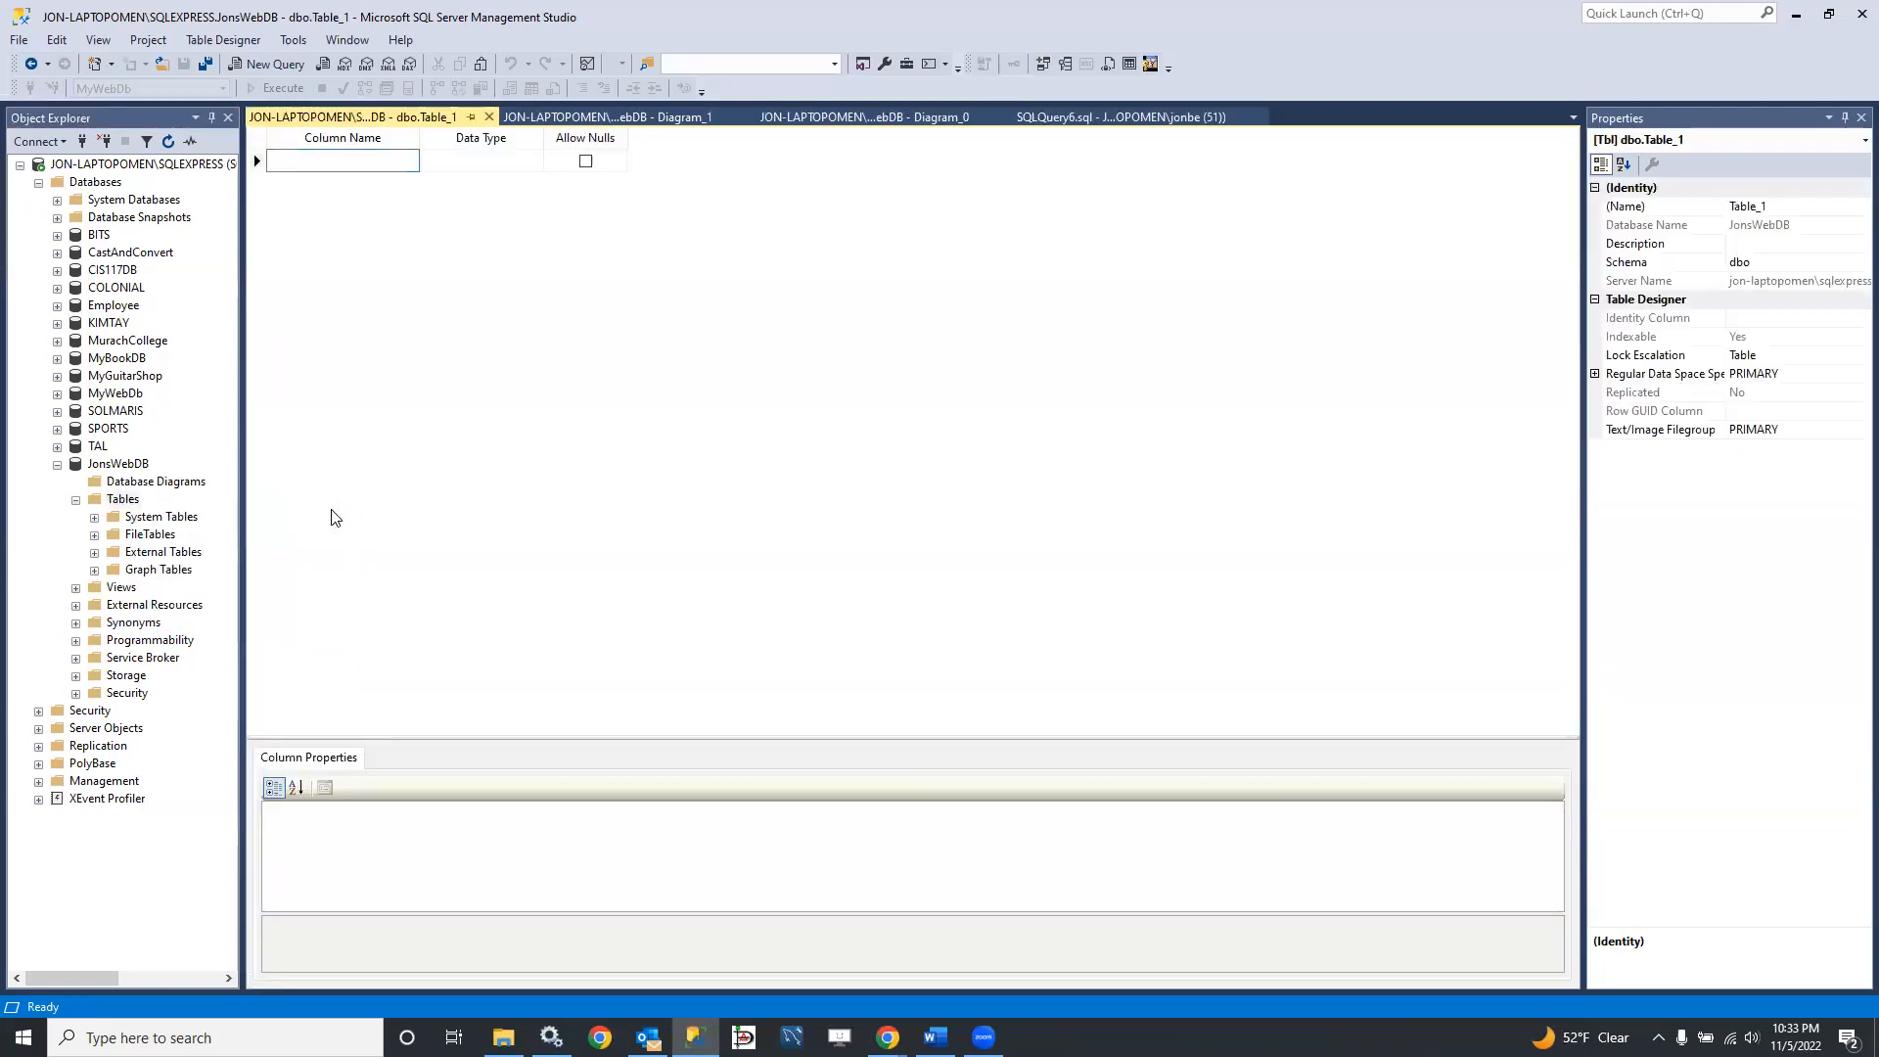
Step: Define a UserID column of type int that disallows nulls and make it the table's primary key
text(Users)
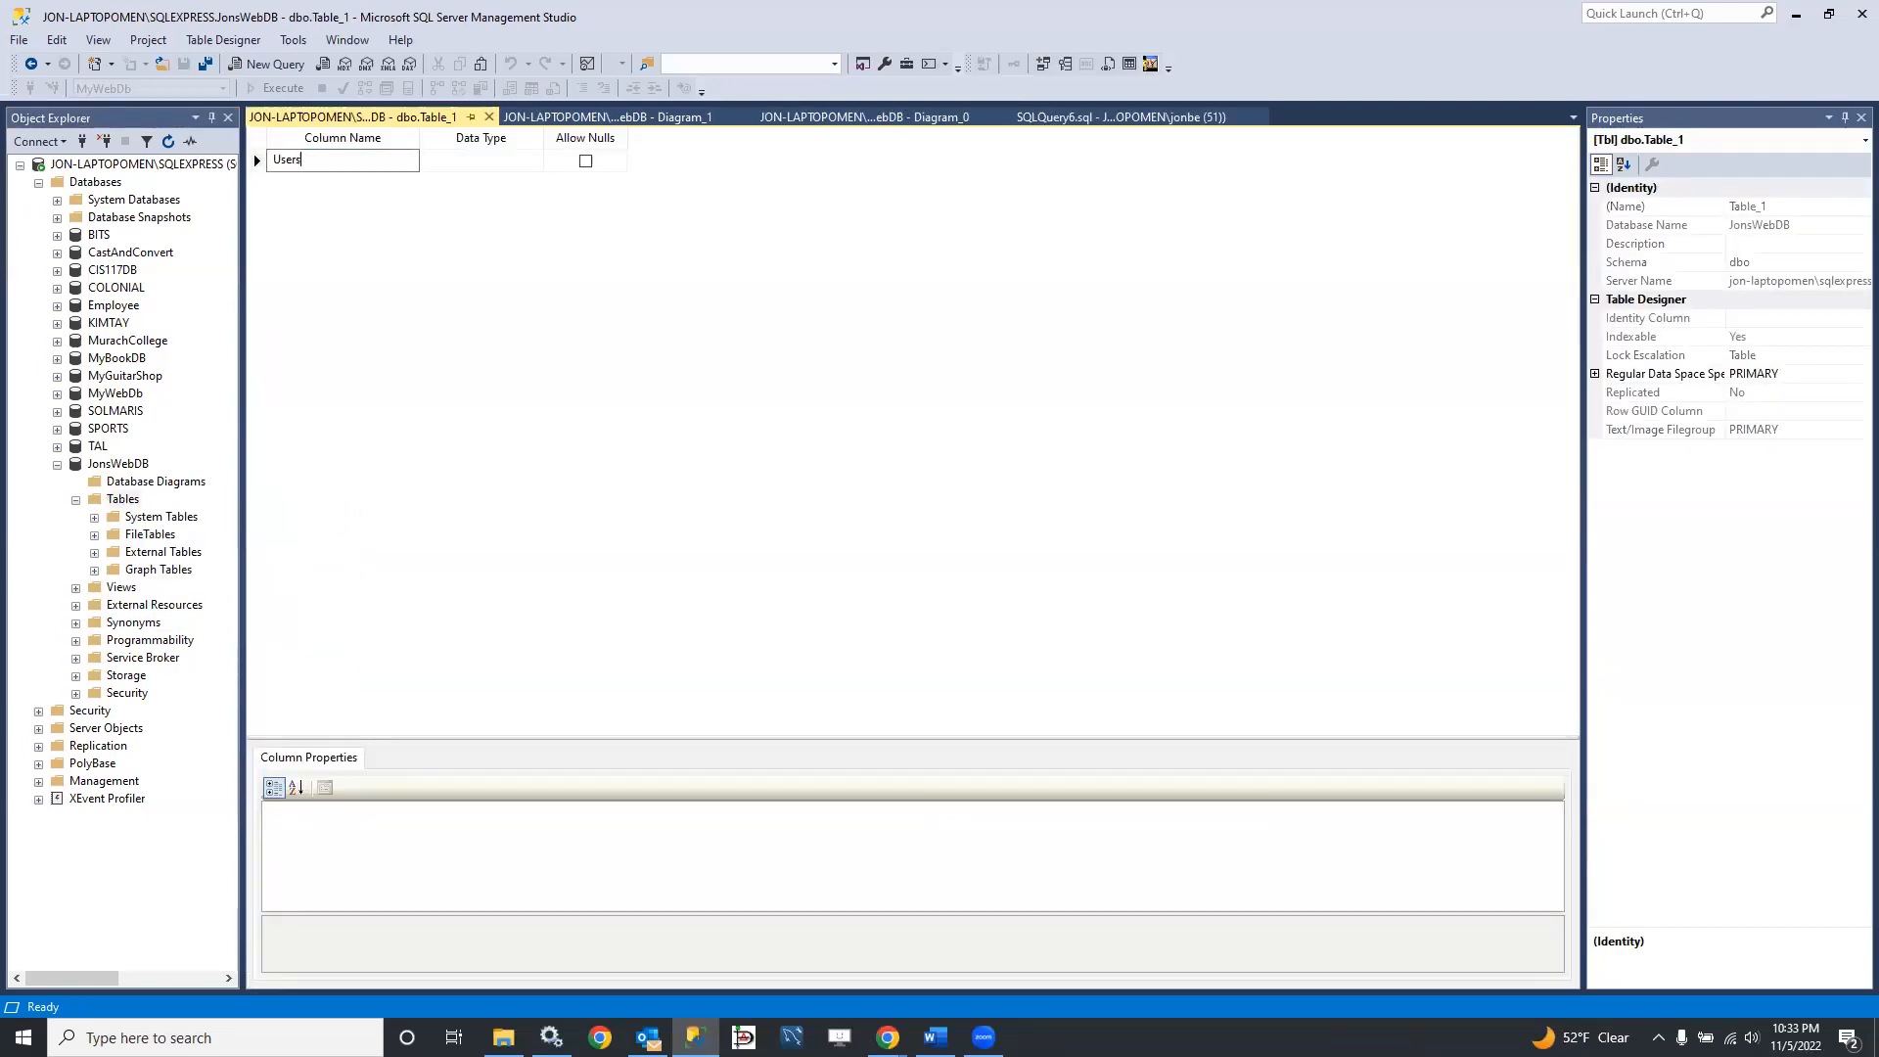
key(BackSpace)
key(BackSpace)
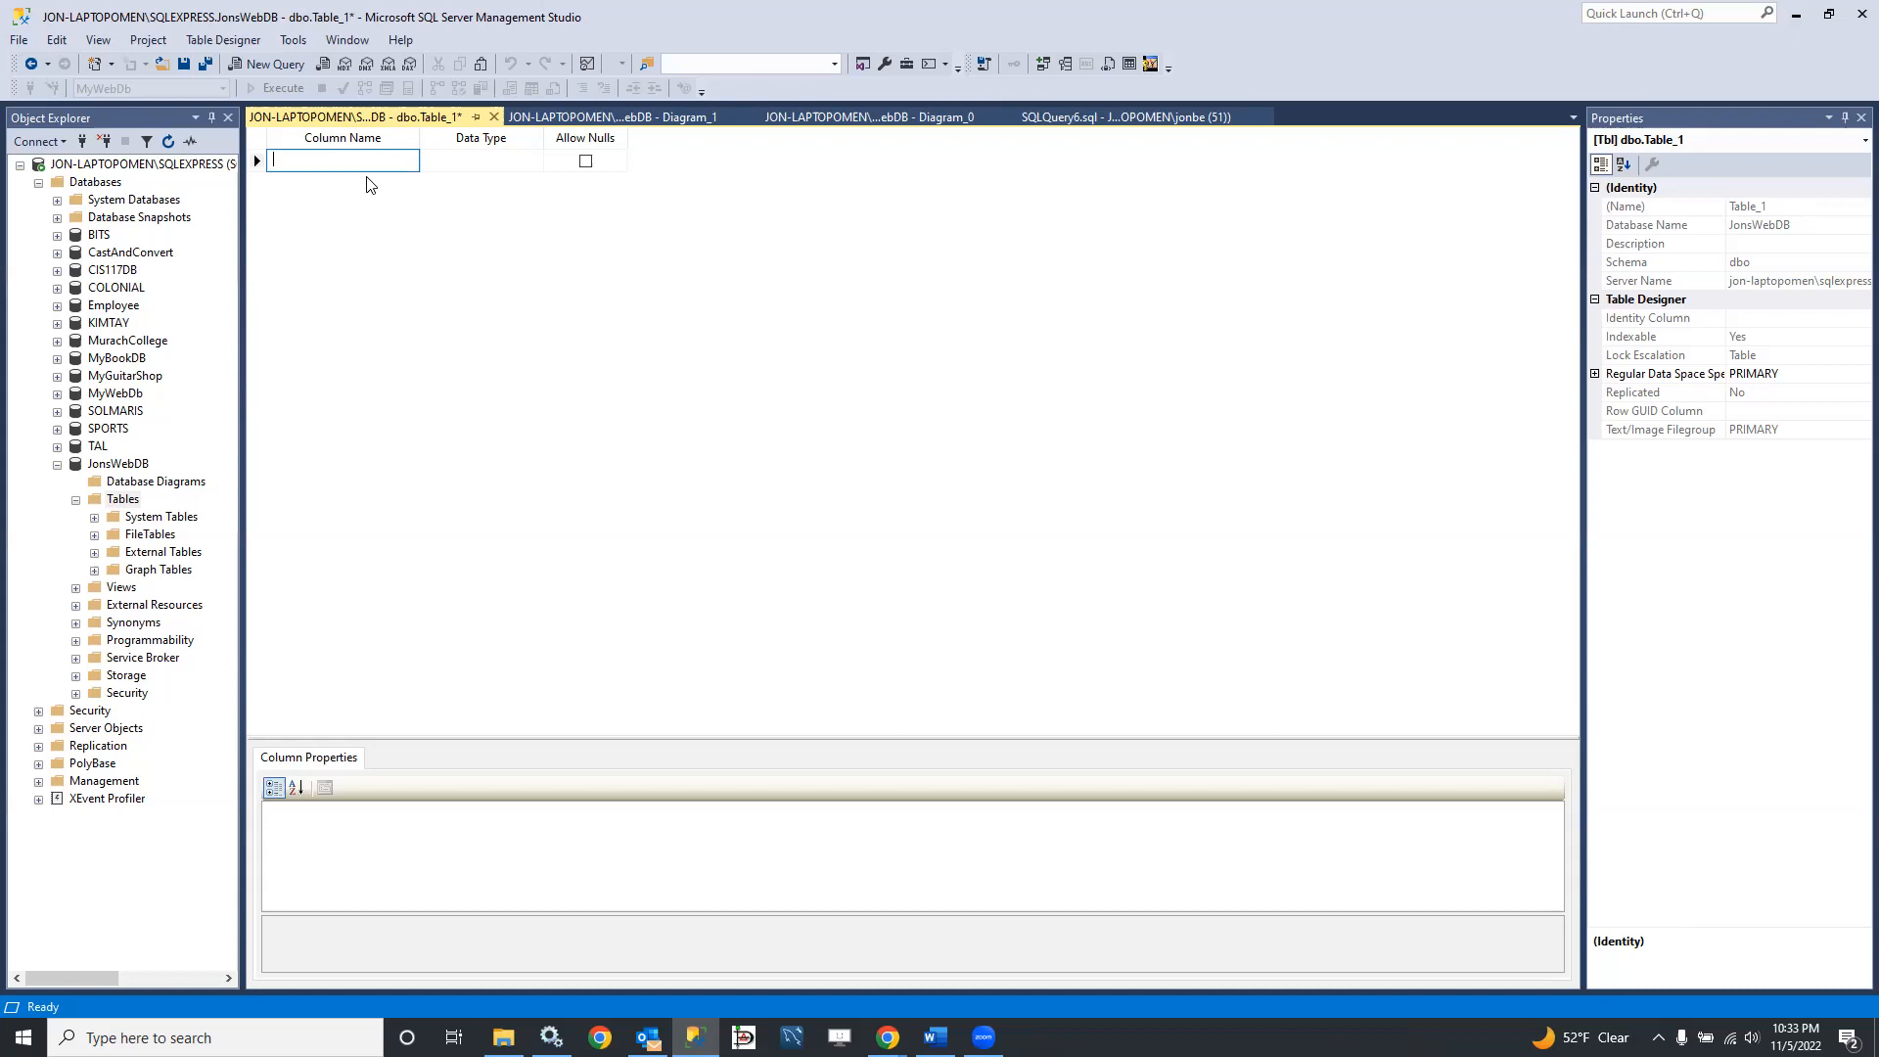
text(serID)
key(Tab)
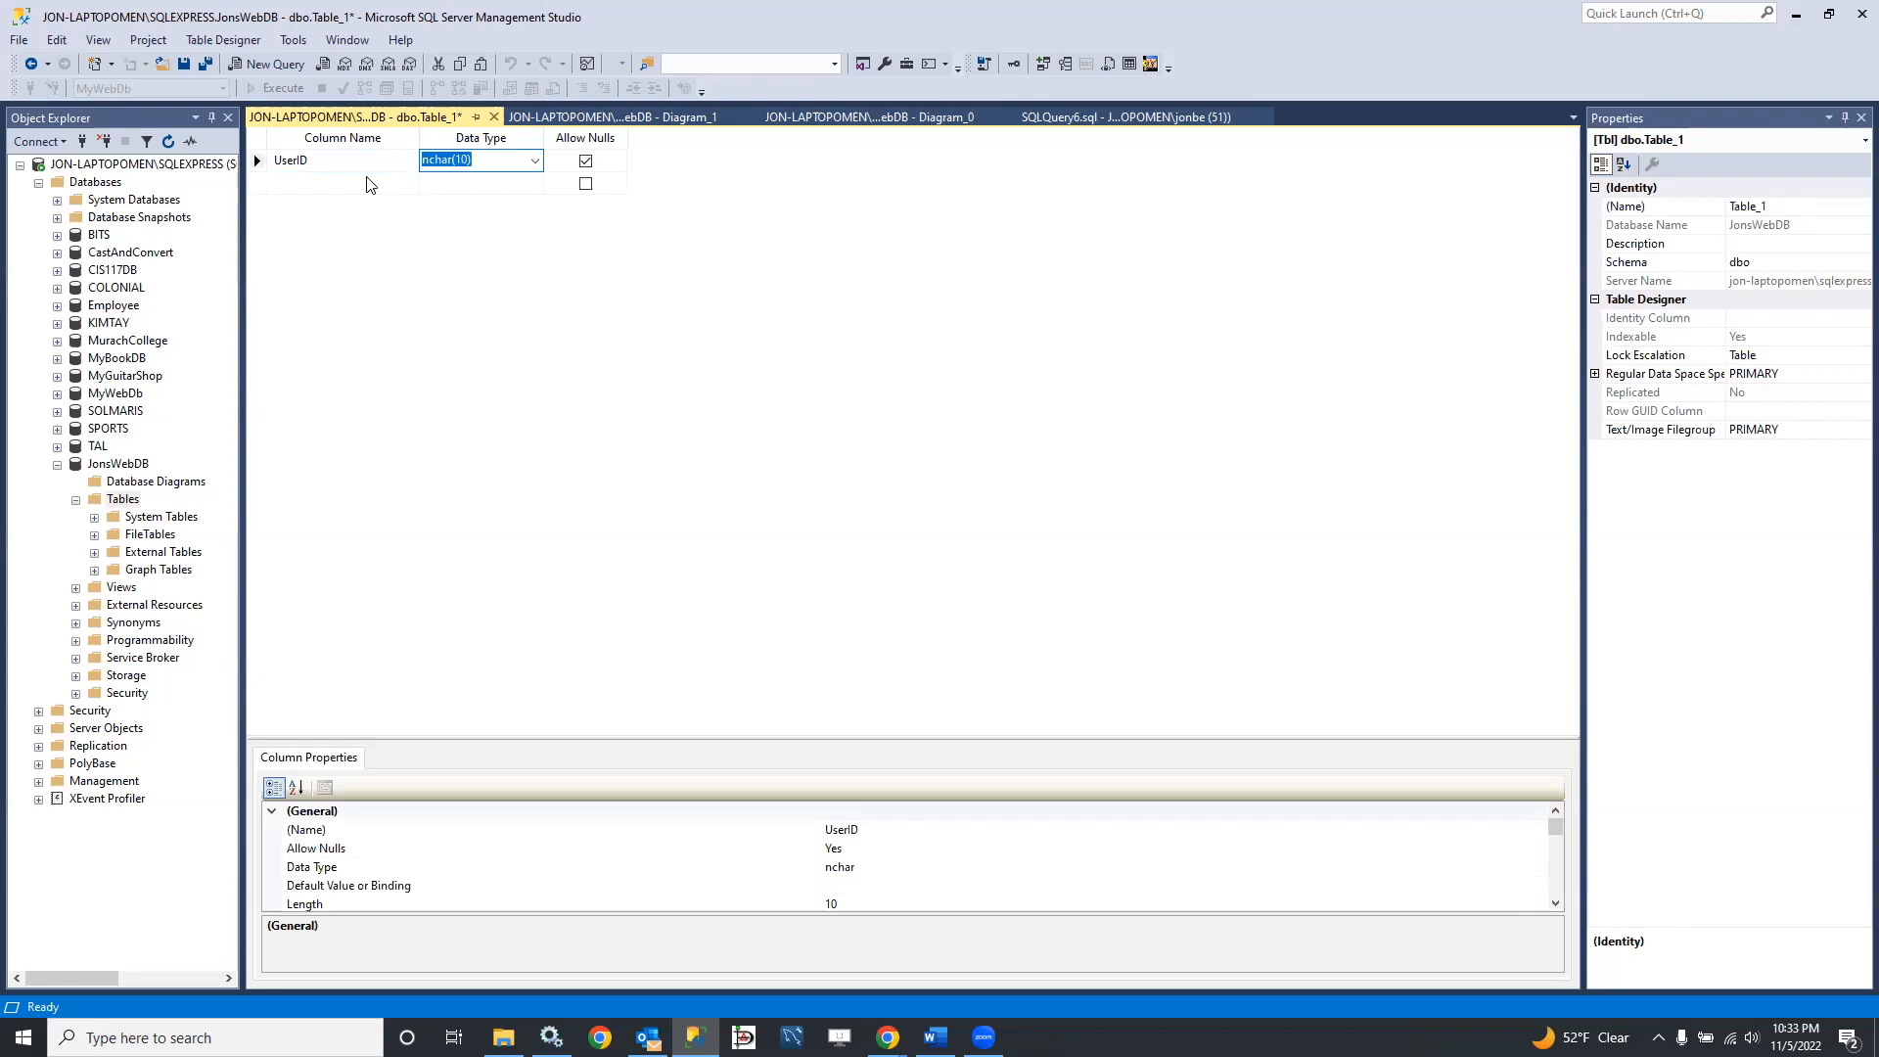
text(int)
key(Tab)
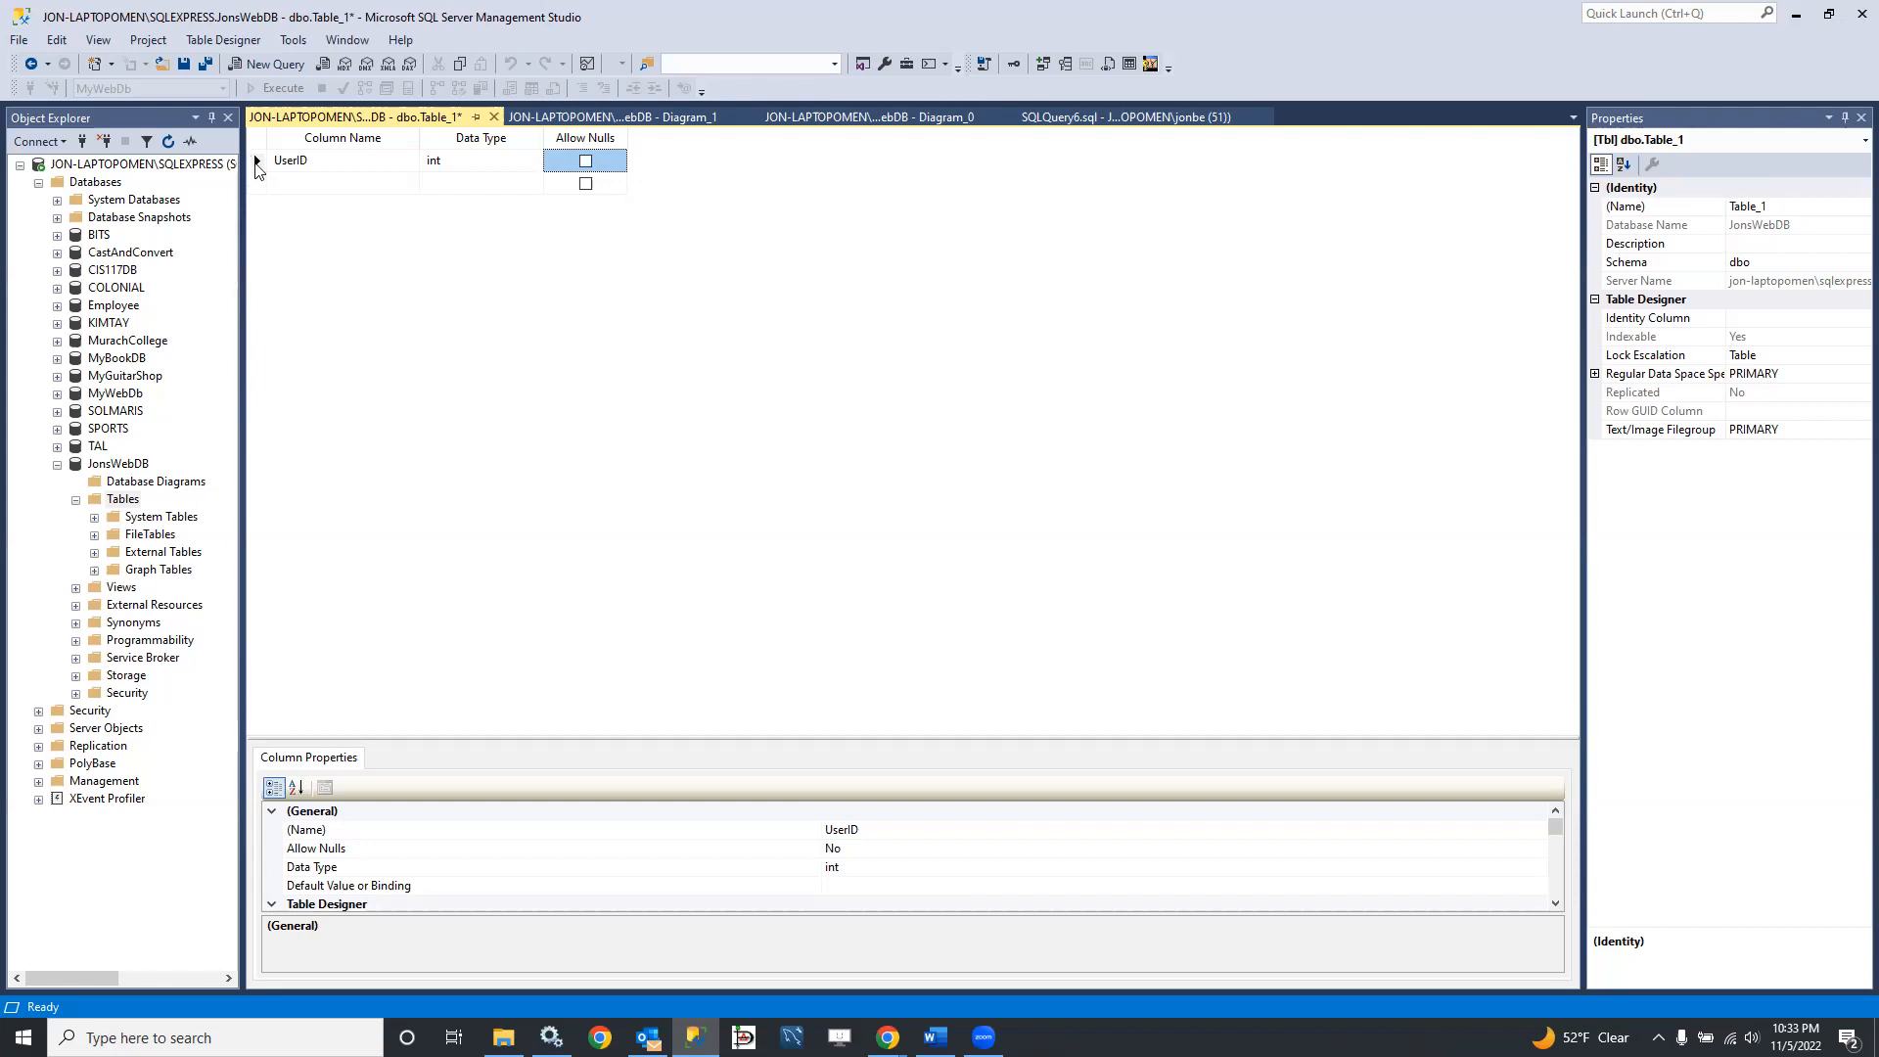
right_click(273, 161)
click(325, 173)
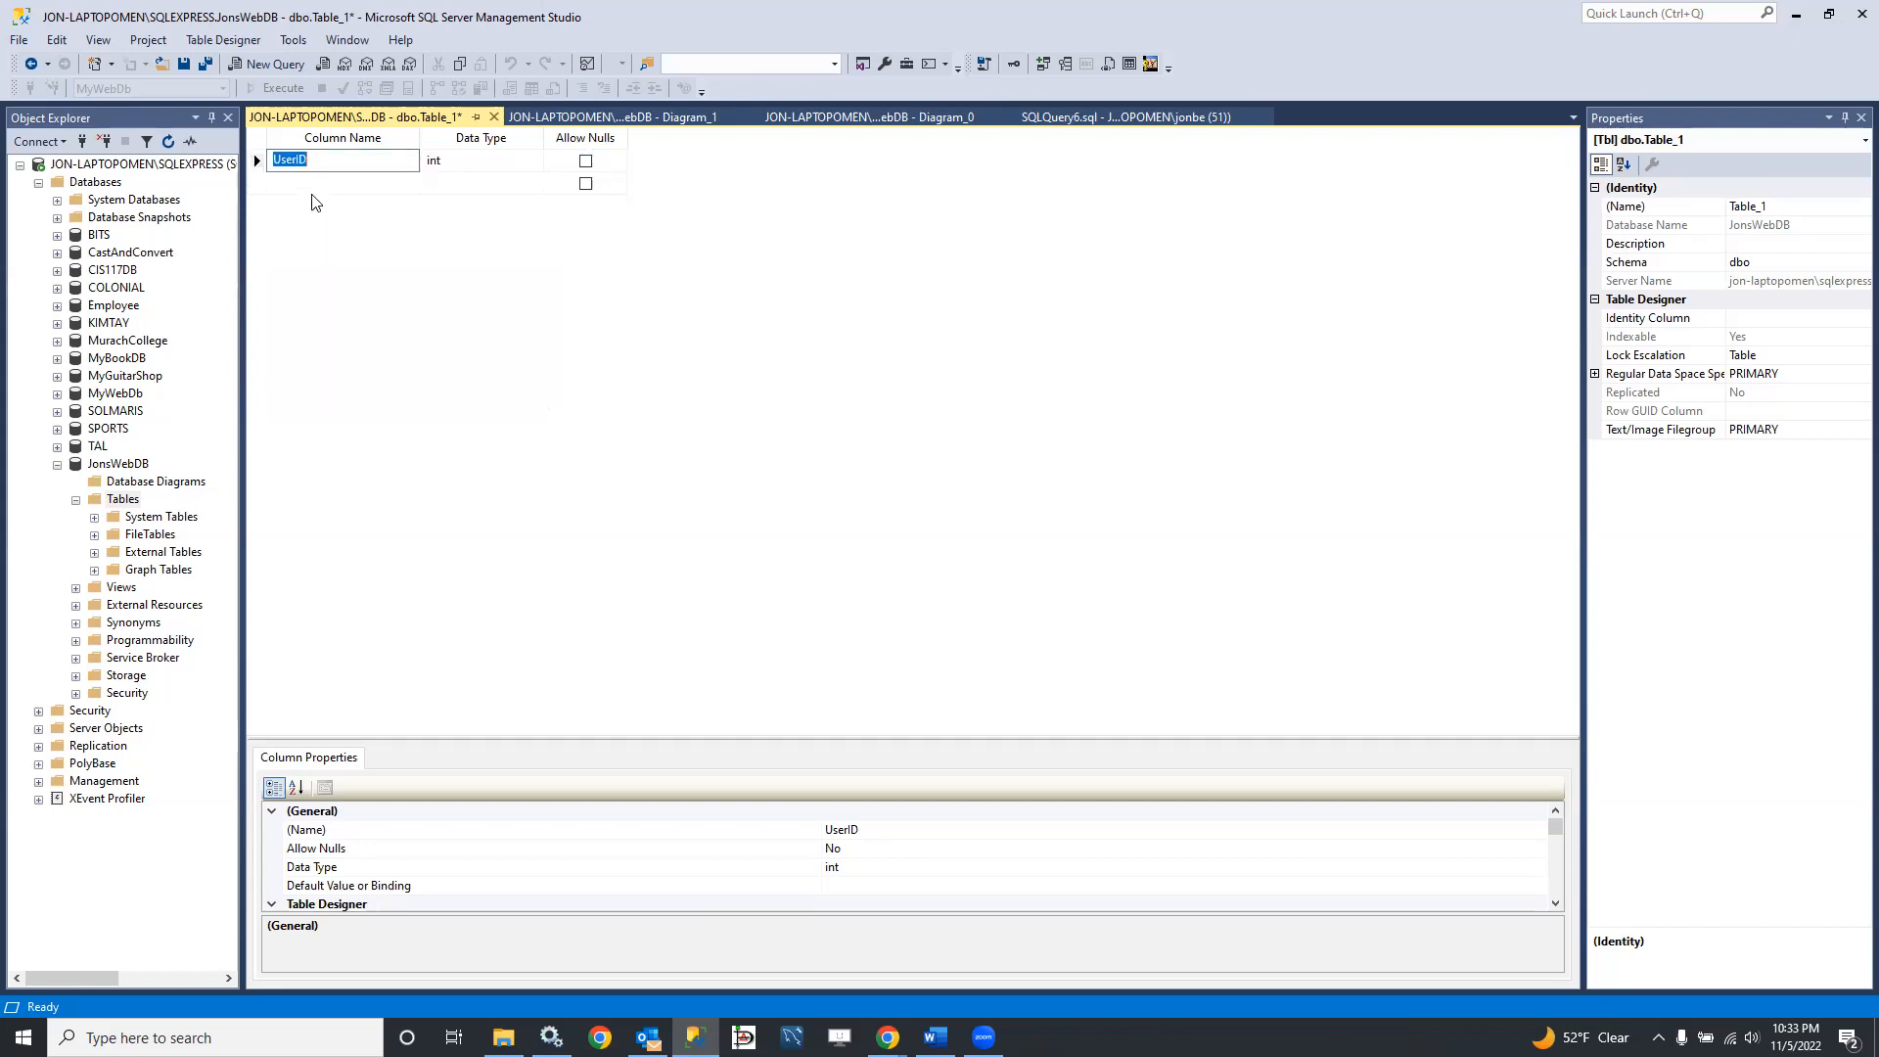
Step: Add an EmailAddress column of type varchar(100) that disallows nulls below UserID
click(315, 186)
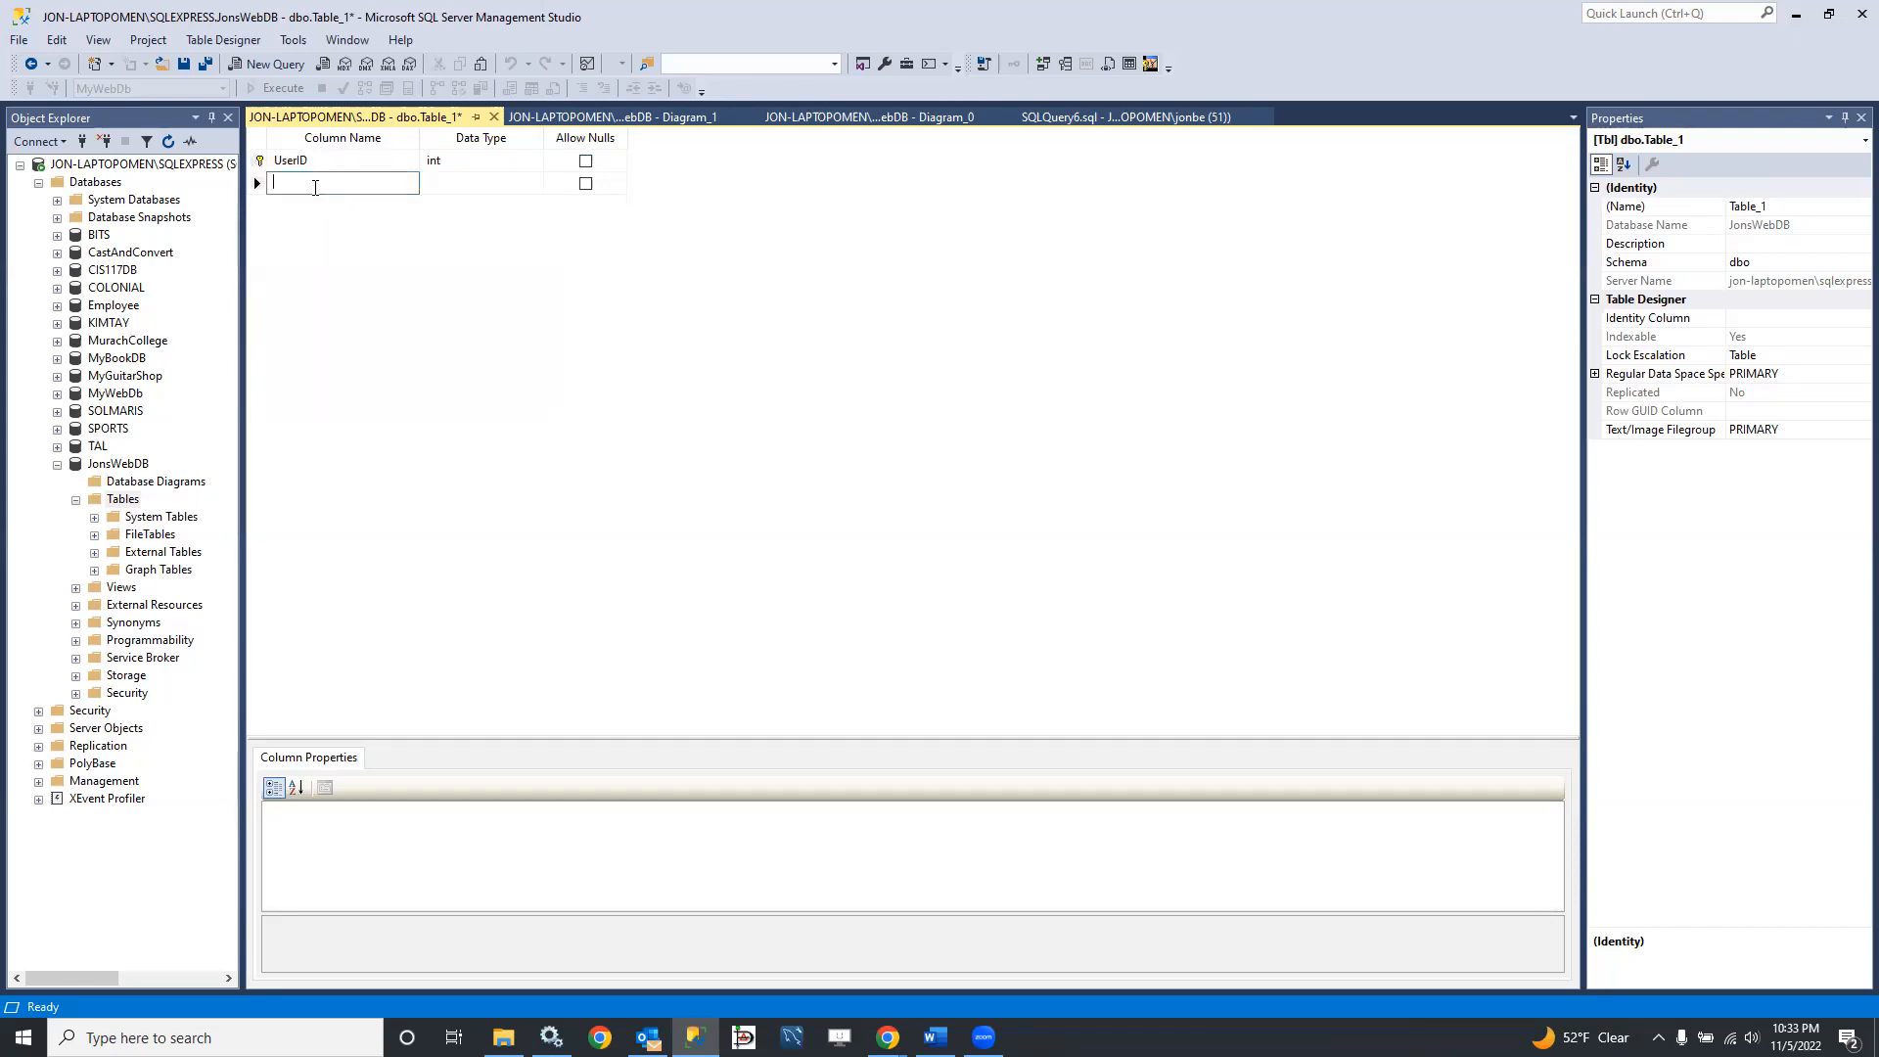
text(Email)
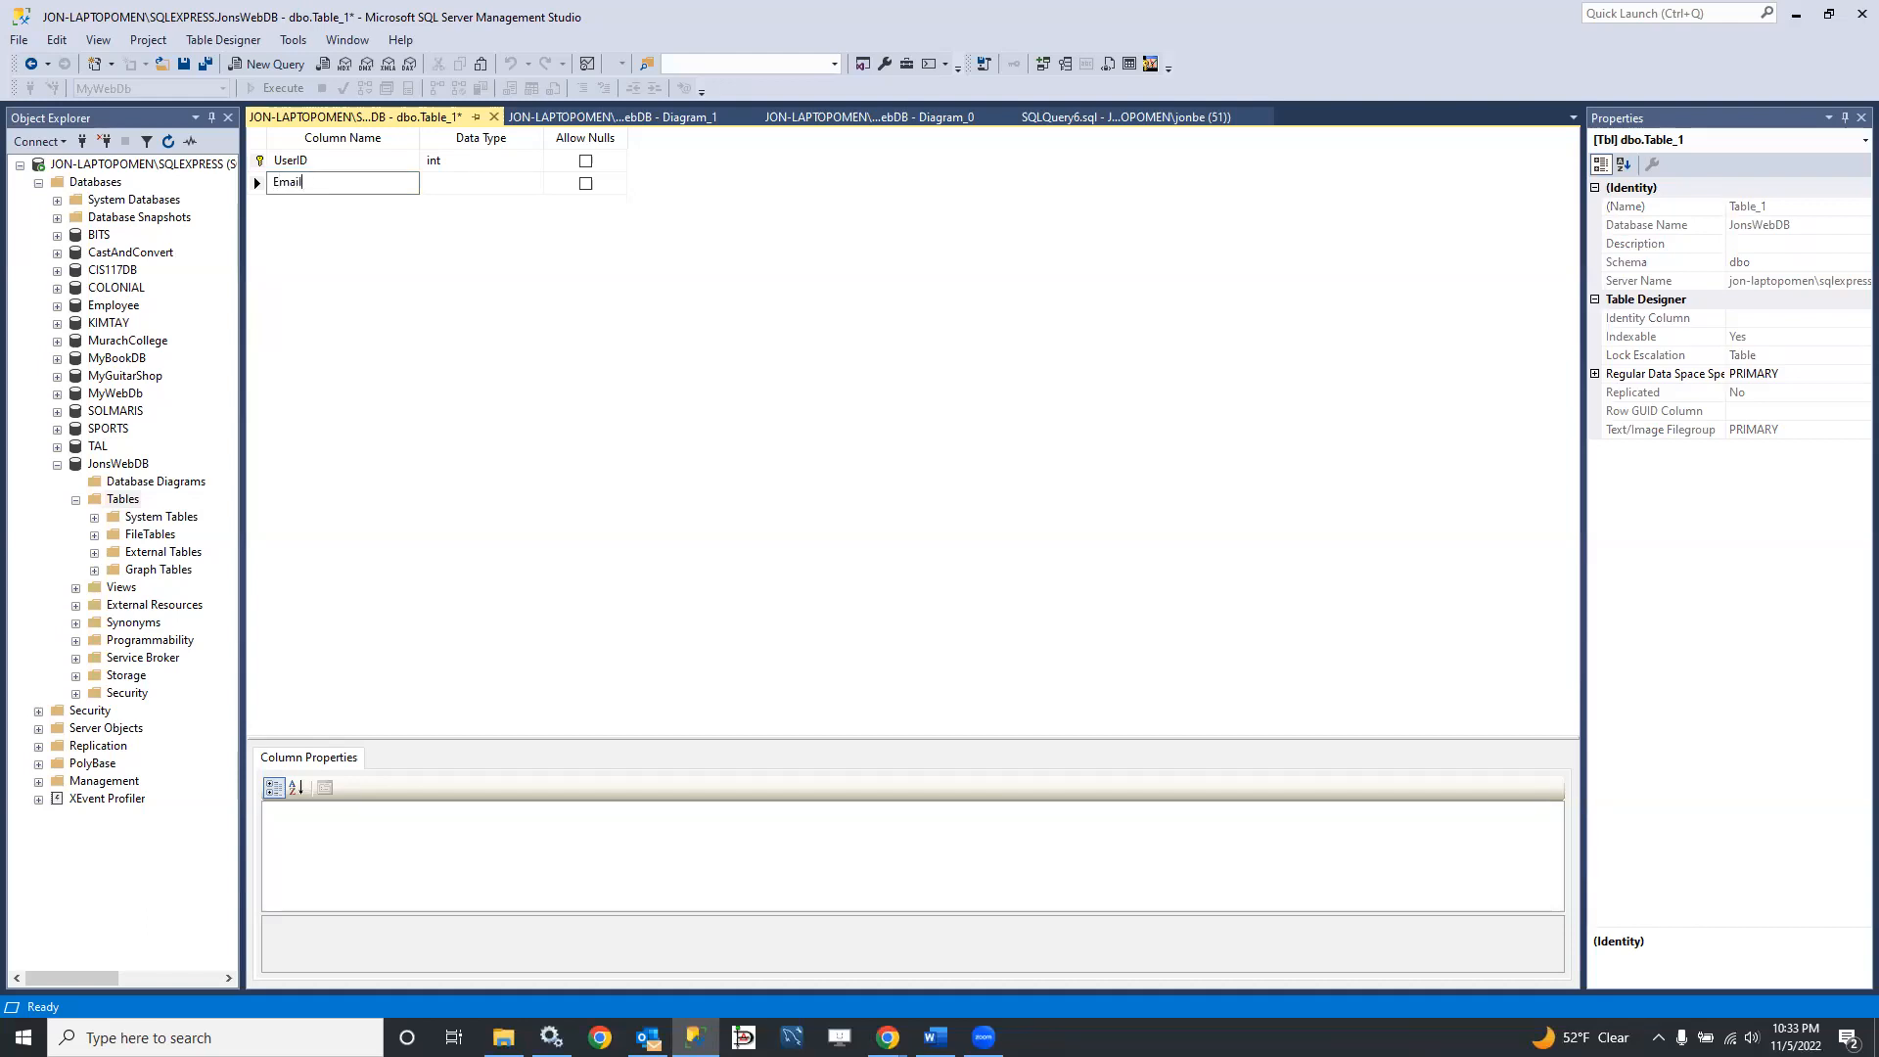
text(Address)
key(Tab)
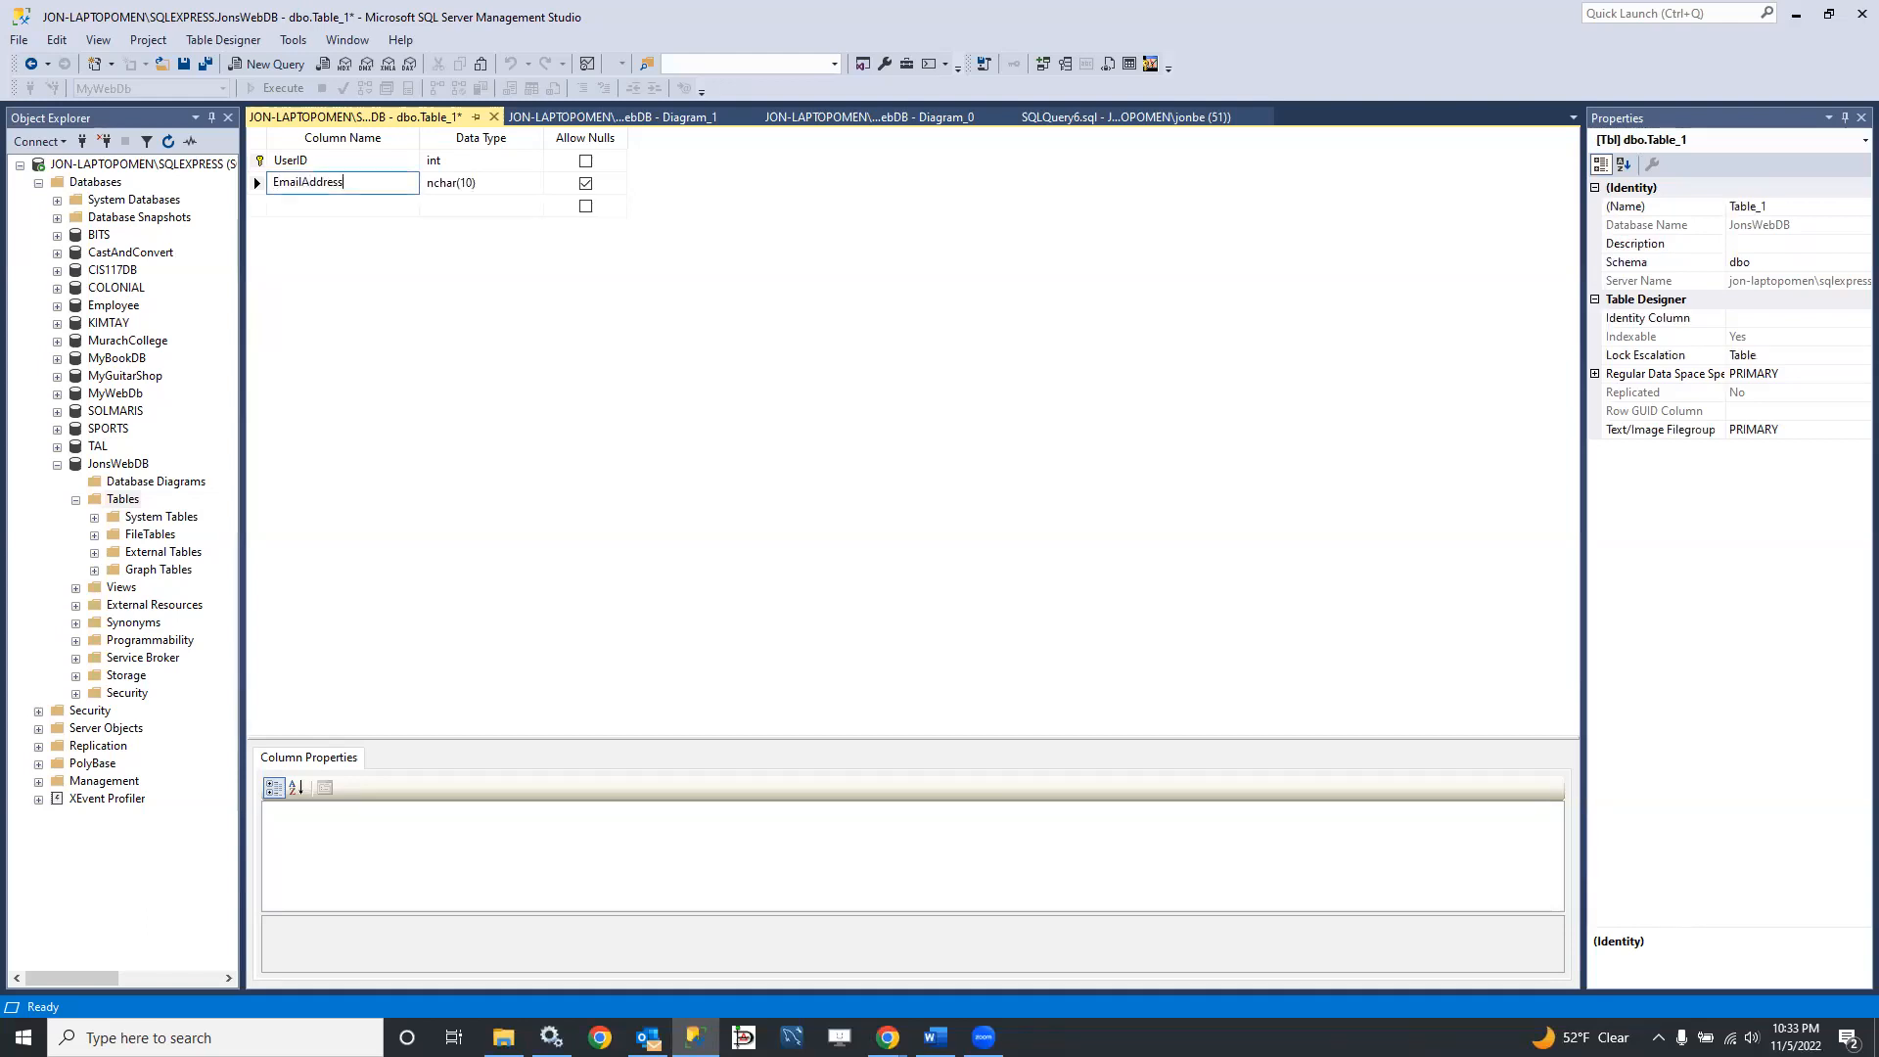
text(varchar(1)
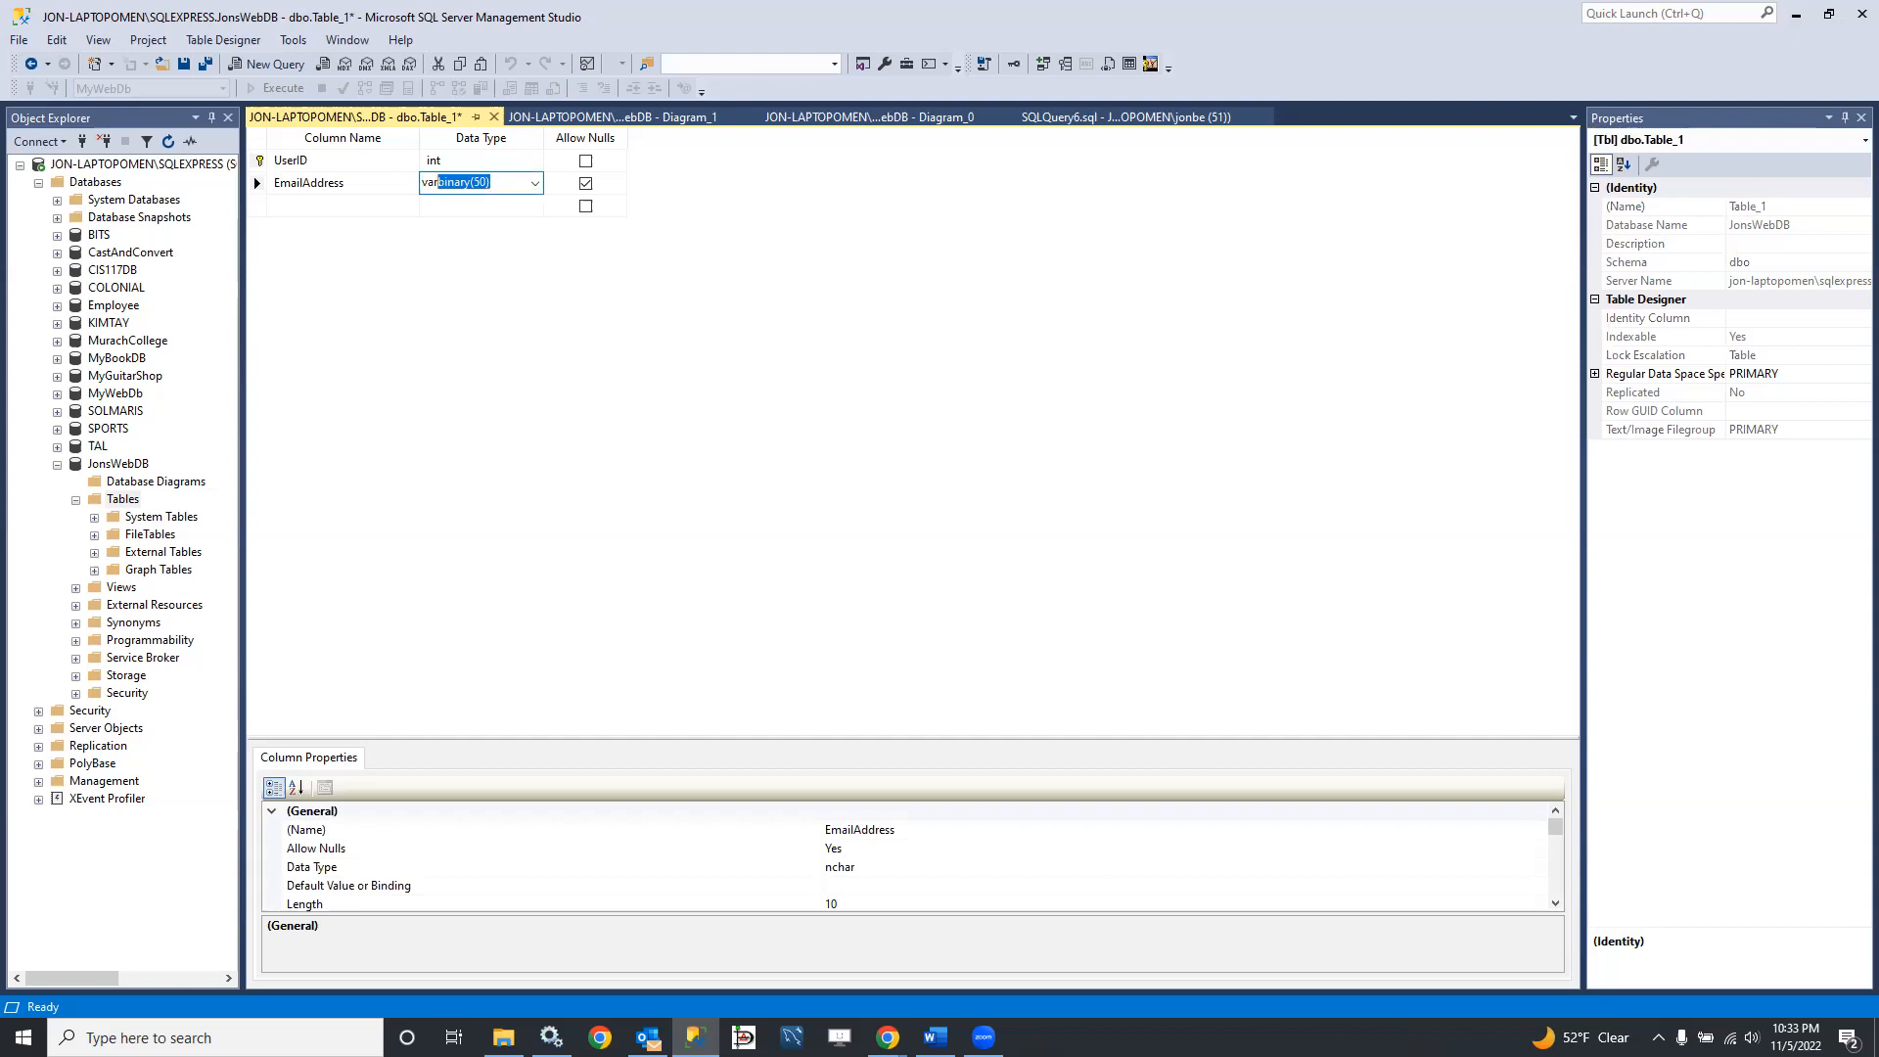
text(00))
key(Tab)
key(space)
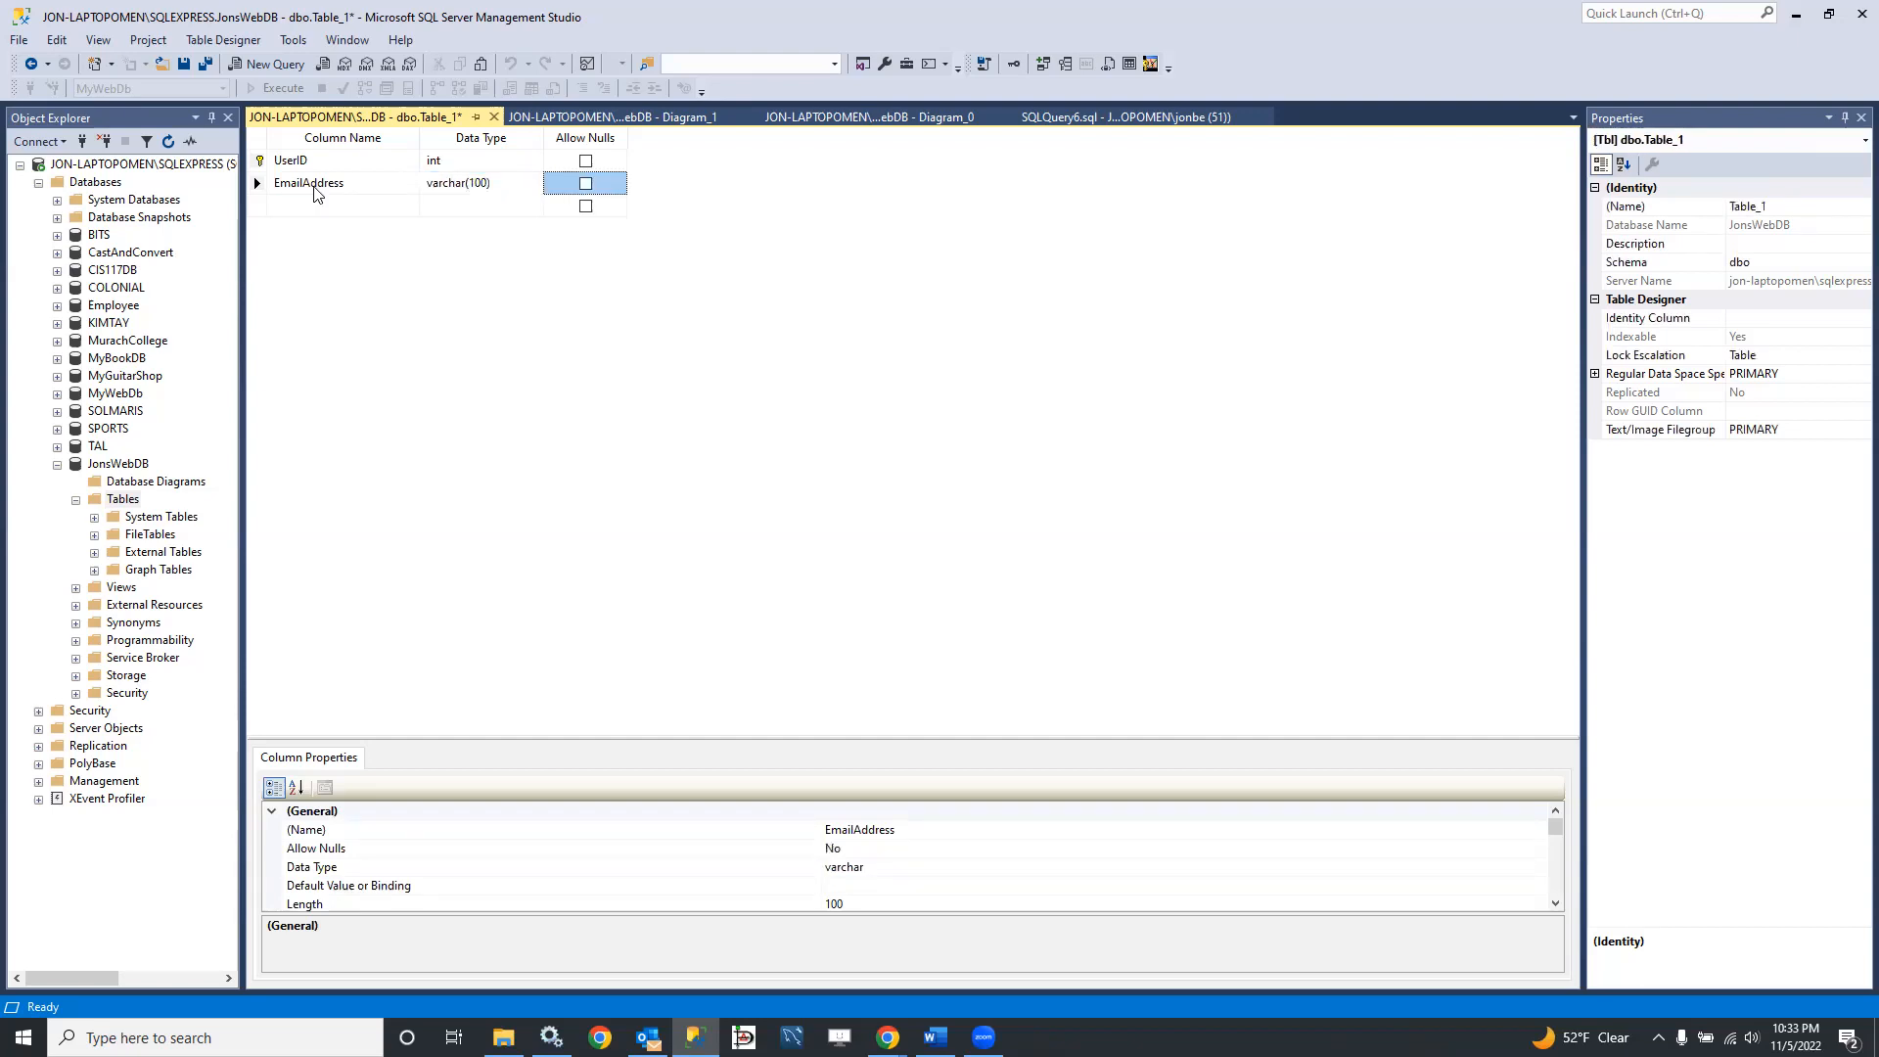
Step: Add a FirstName column of type varchar(45) that disallows nulls below EmailAddress
key(Tab)
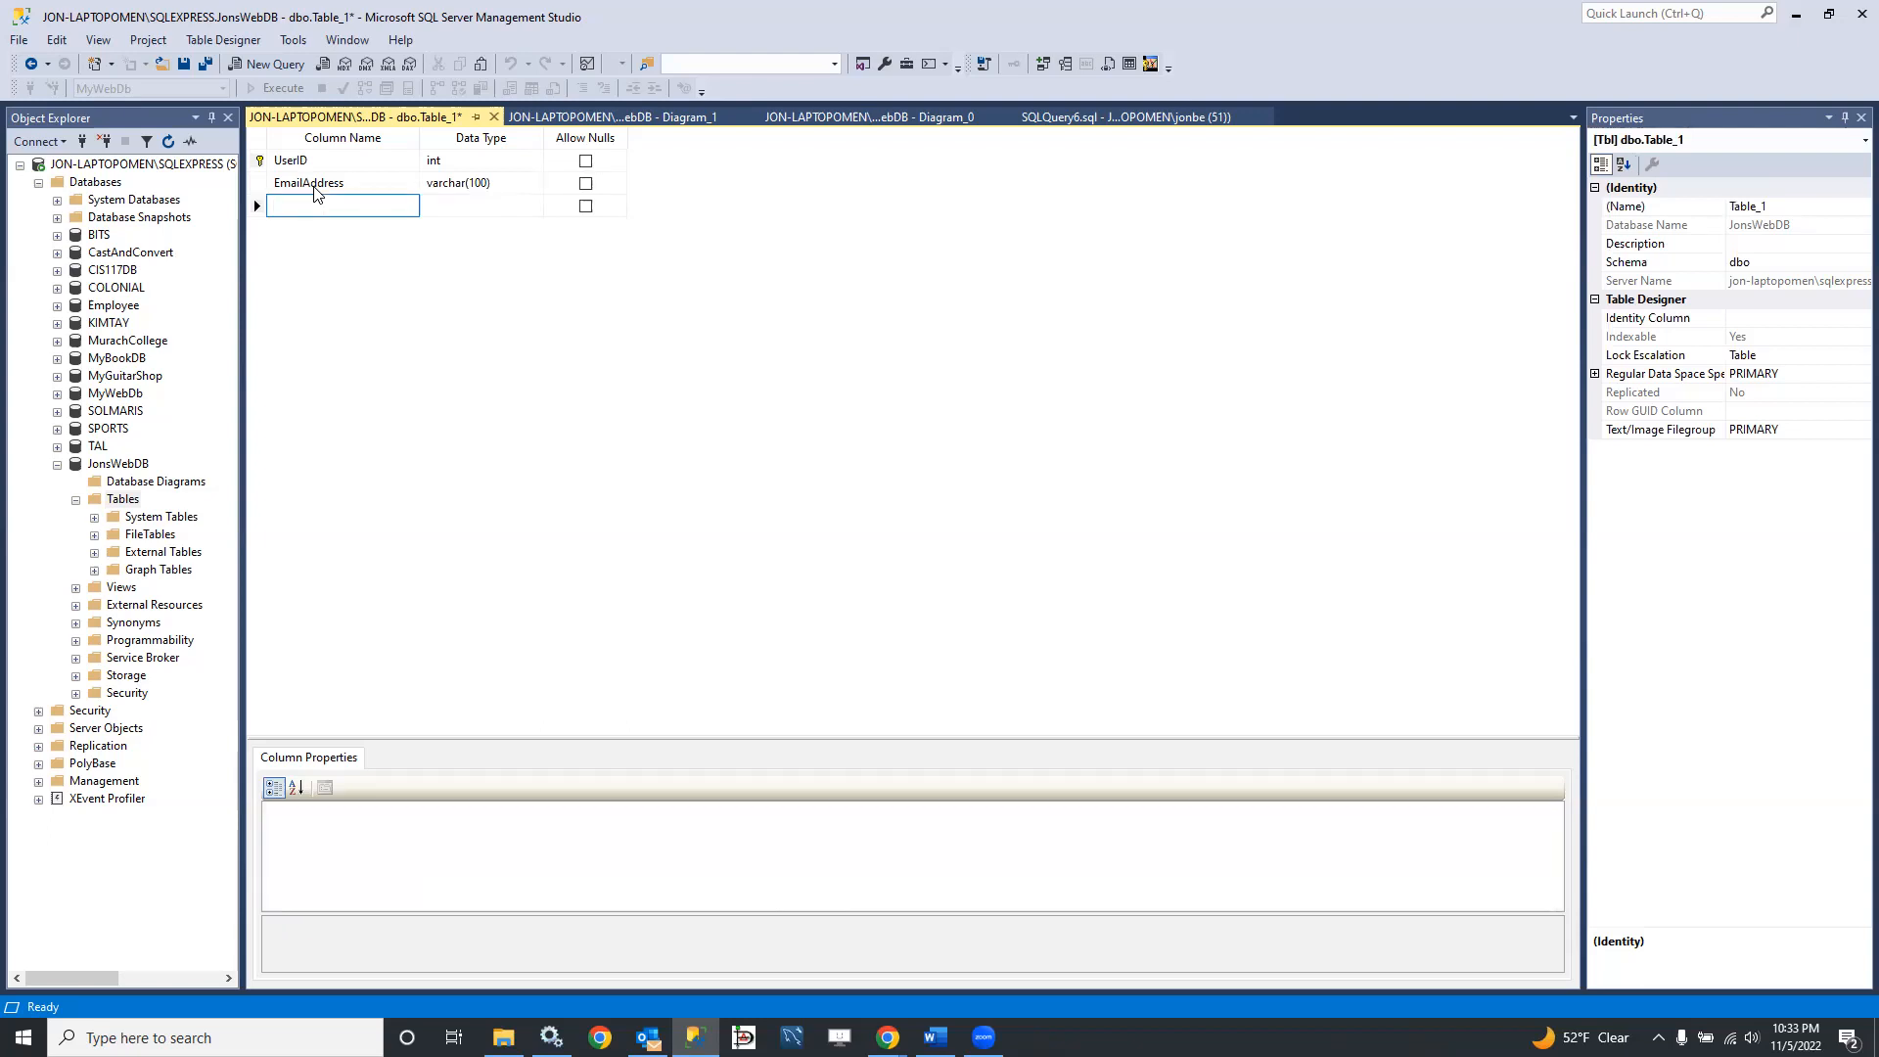
text(First)
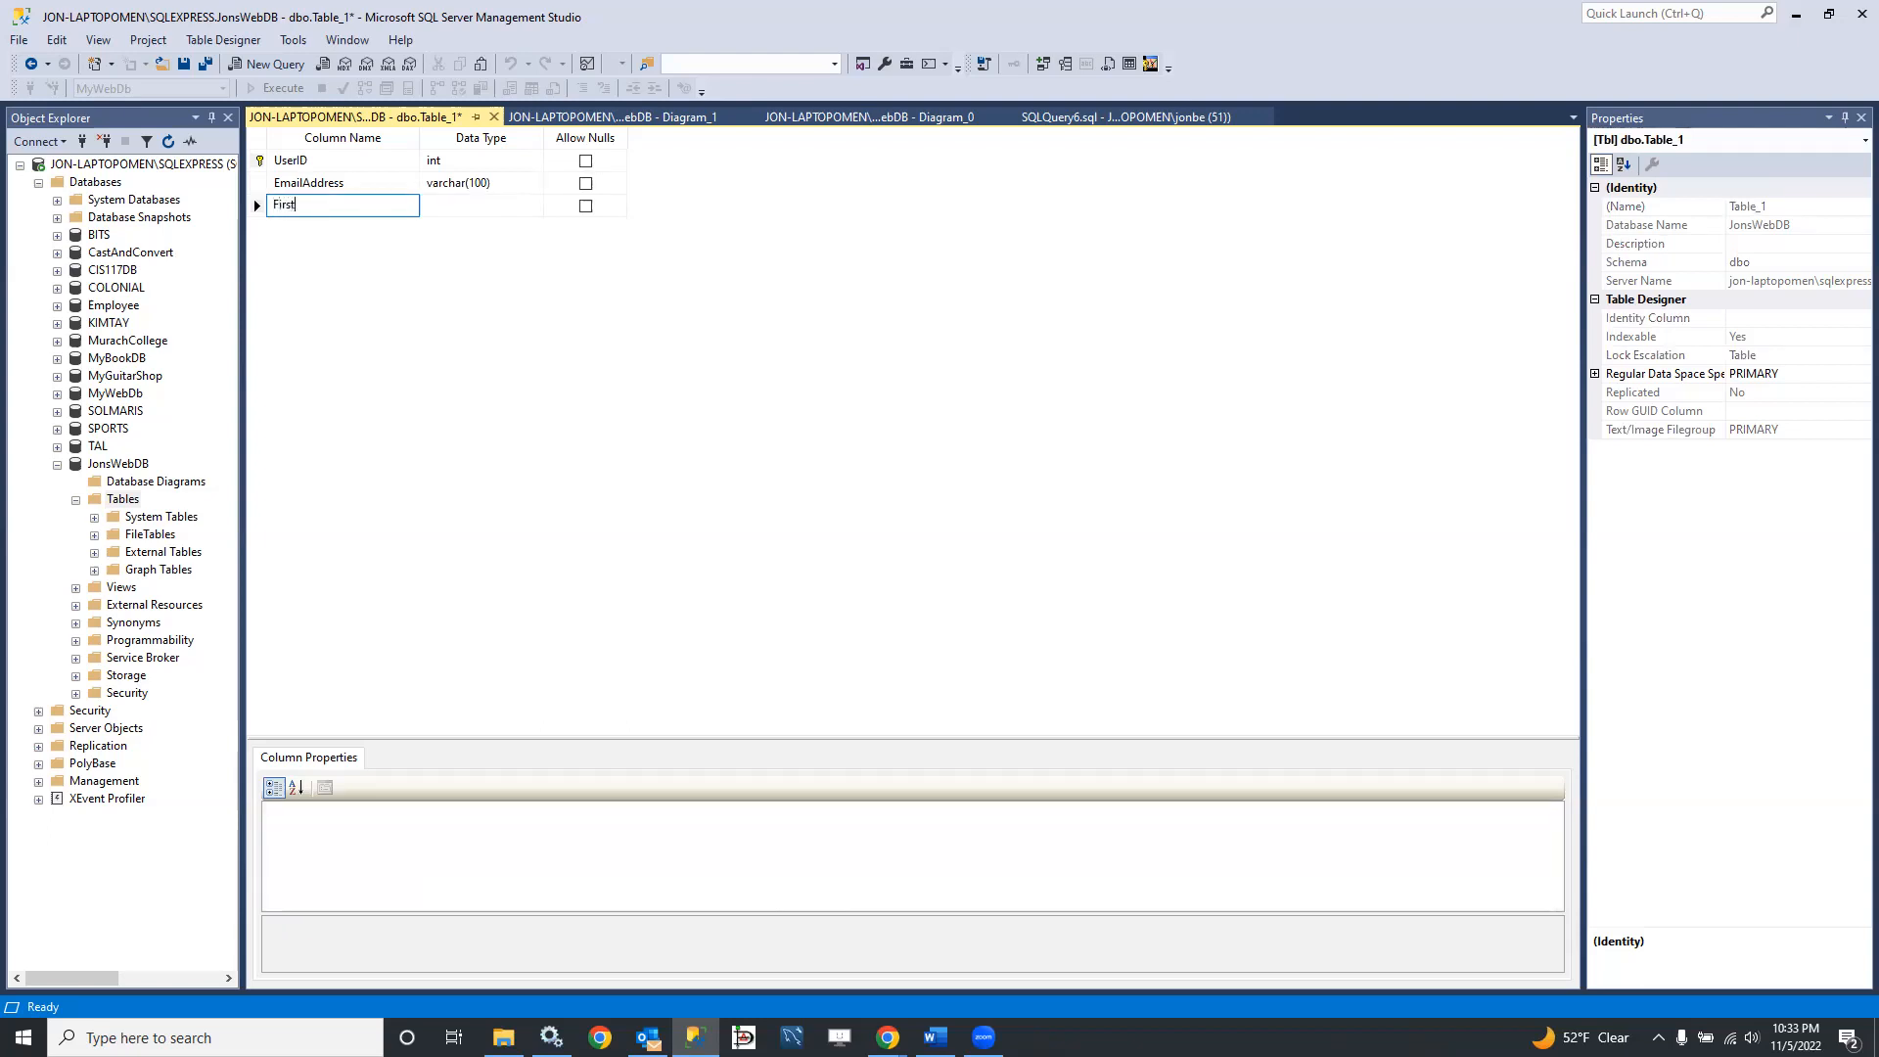
text(Name)
key(Tab)
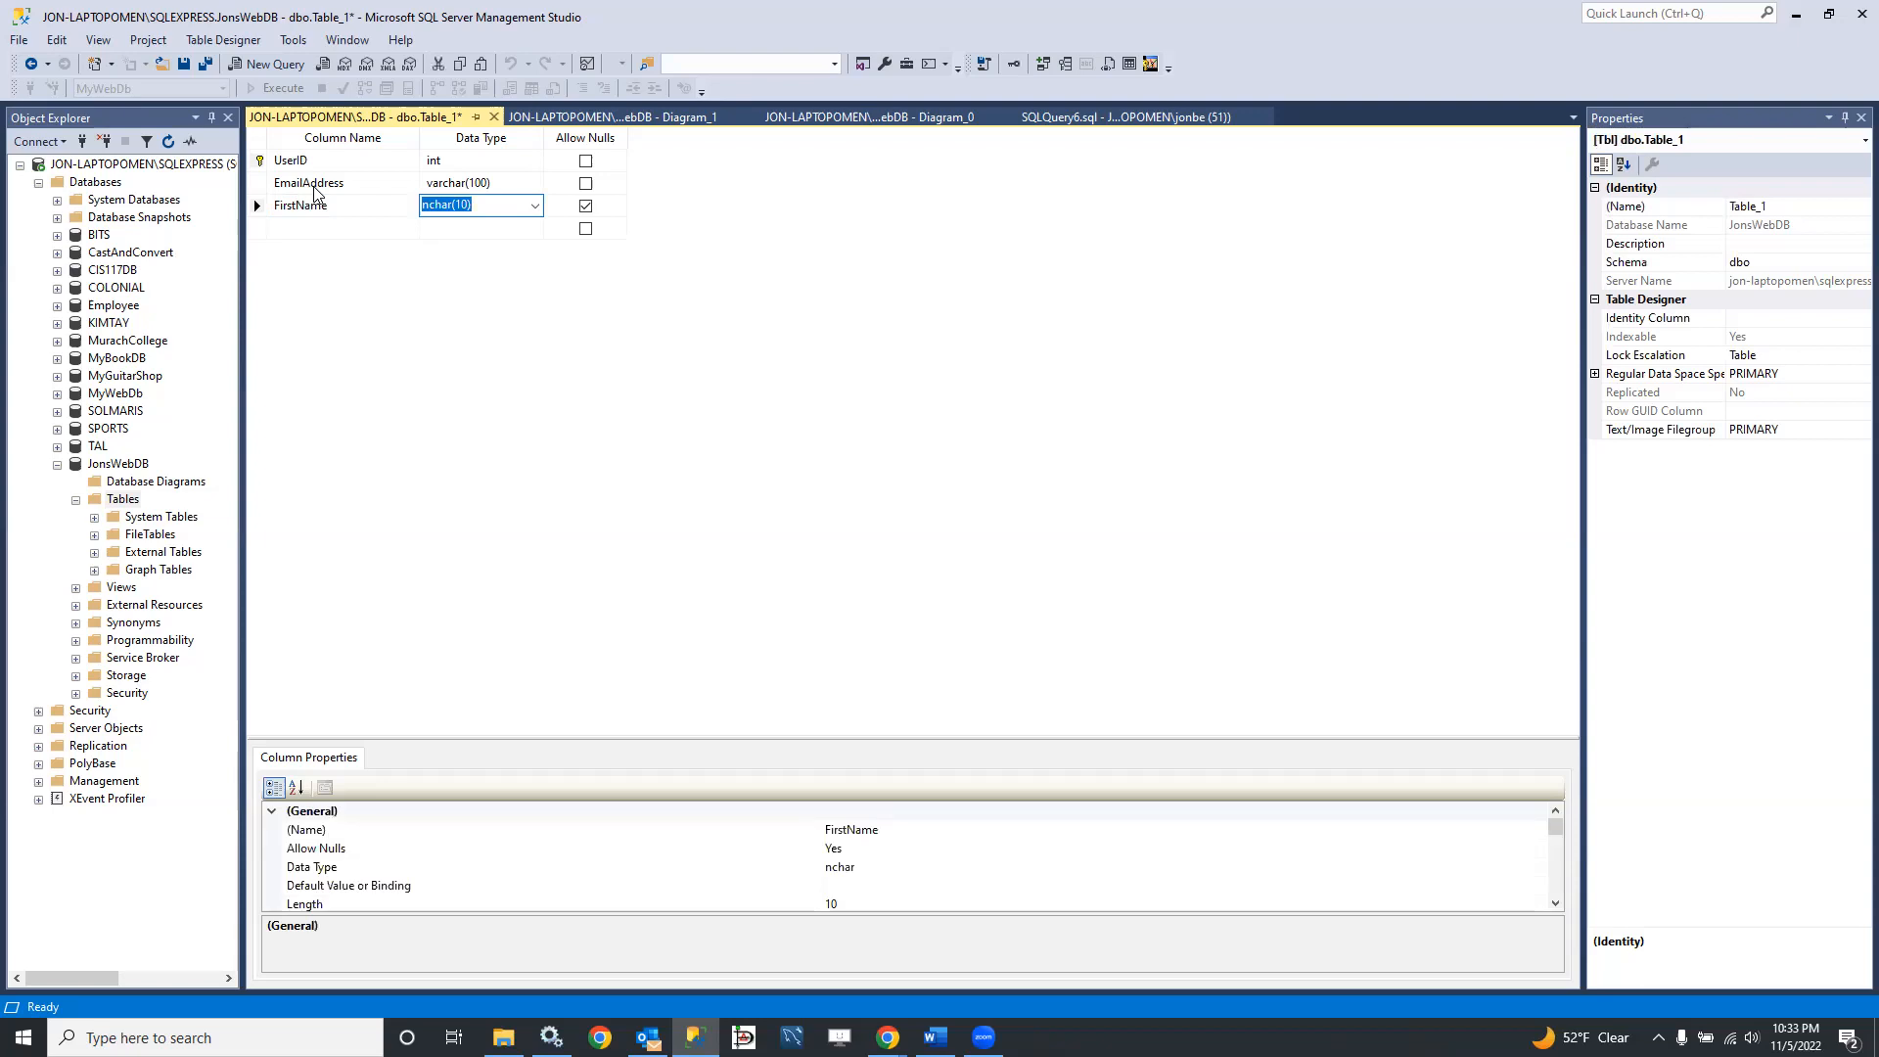
text(Vv)
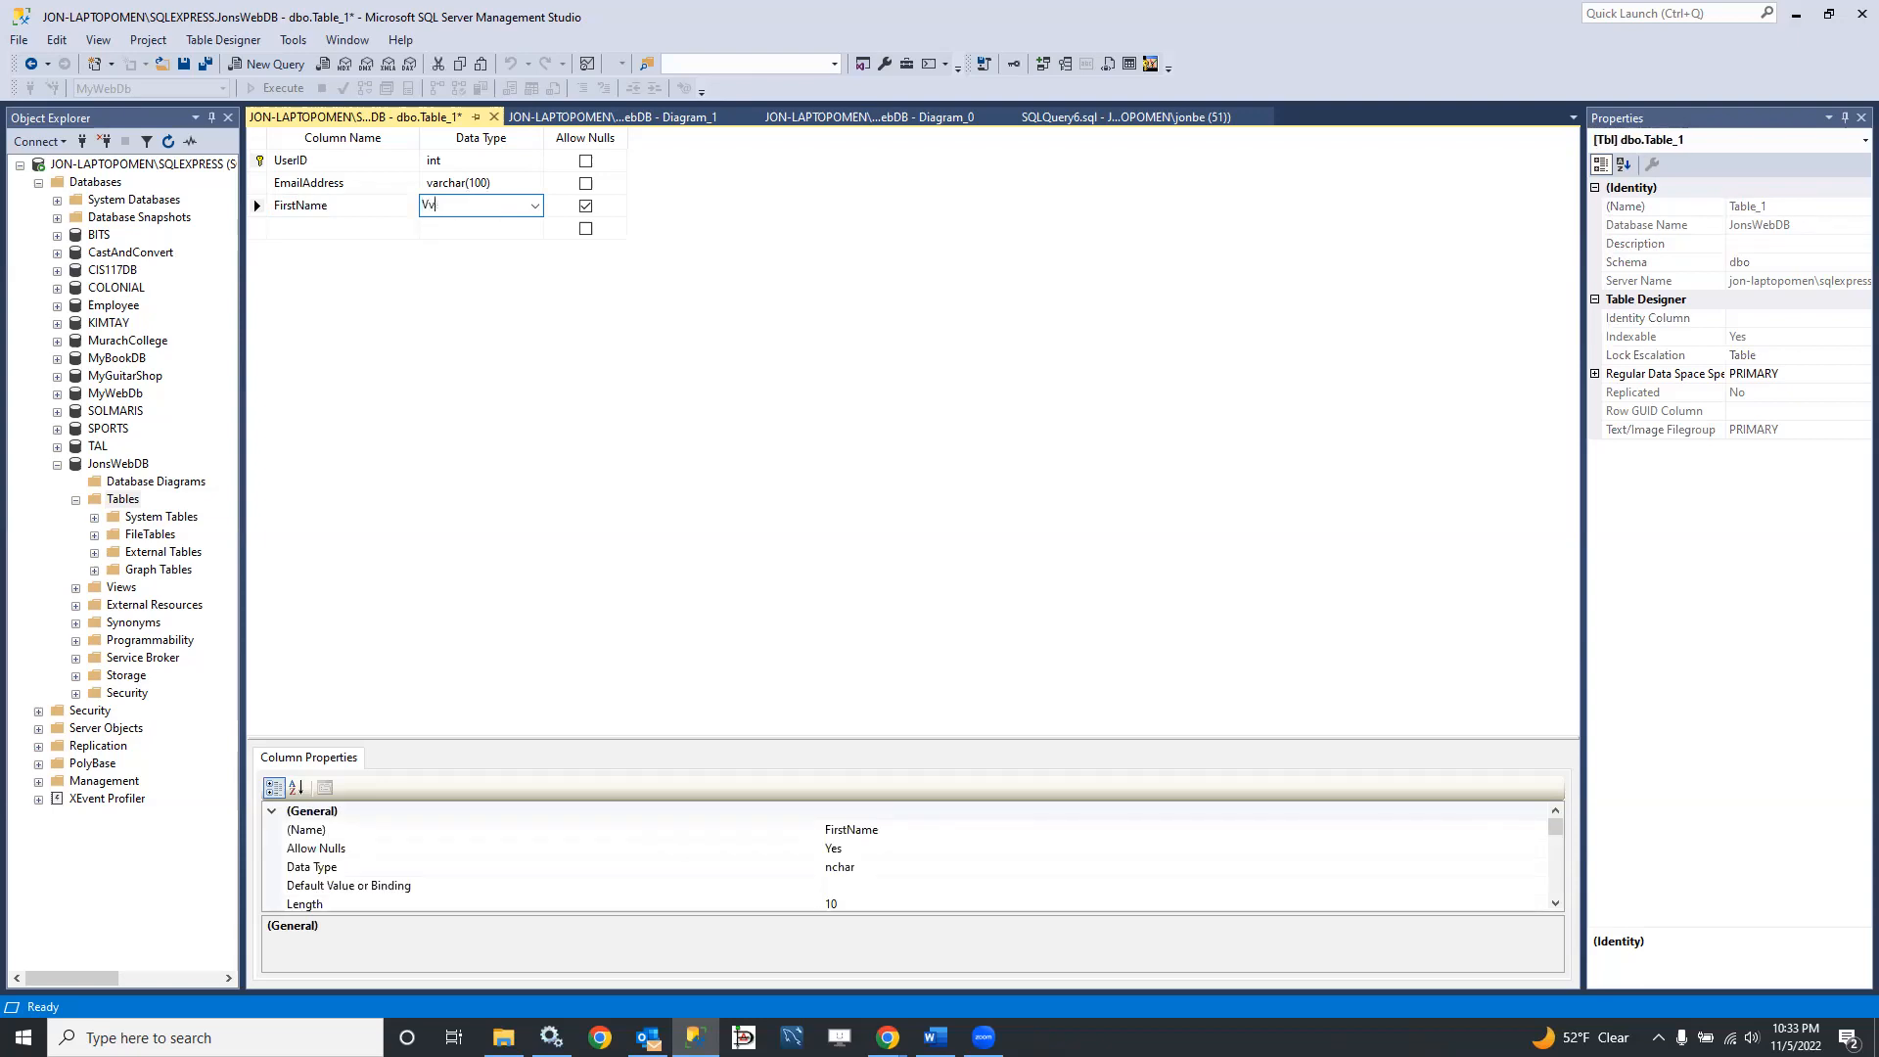
text(avarchar(45))
key(Tab)
key(space)
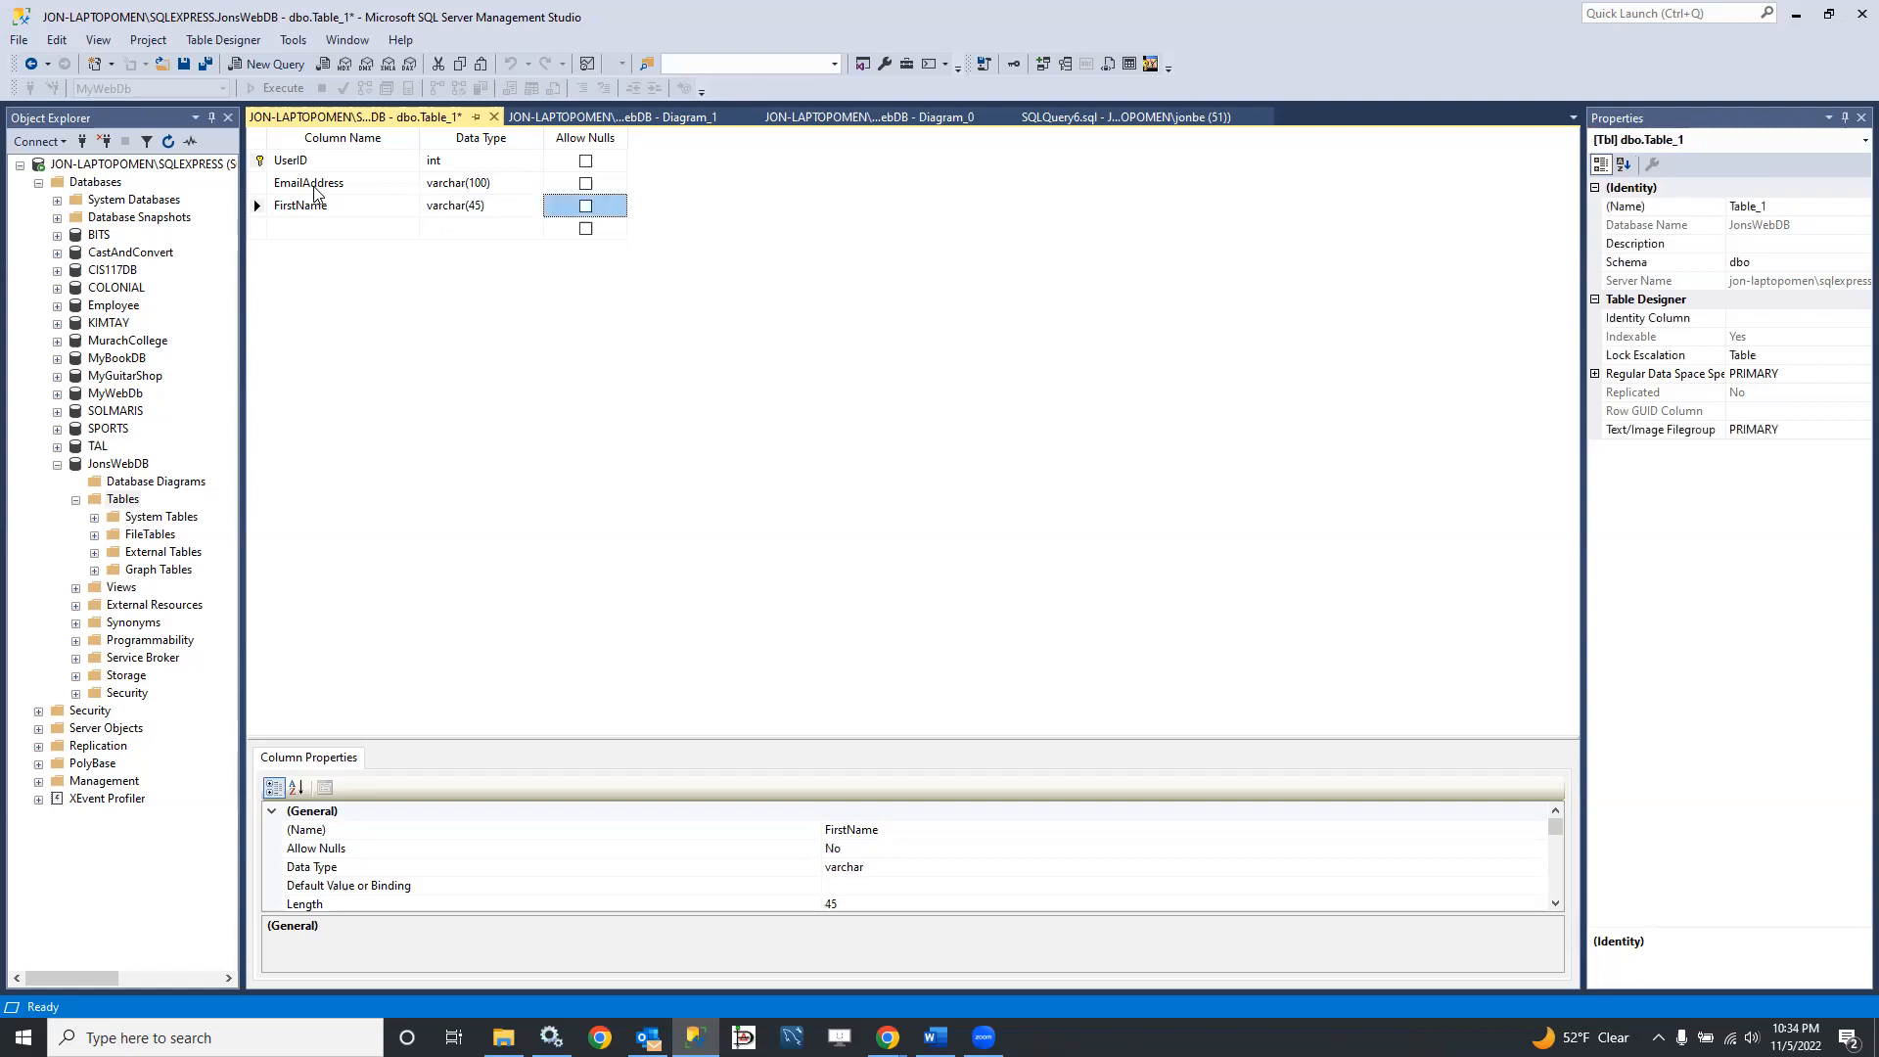
Step: Add a LastName column of type varchar(45) that disallows nulls below FirstName
key(Tab)
text(LastName)
key(Tab)
text(varchar(45)
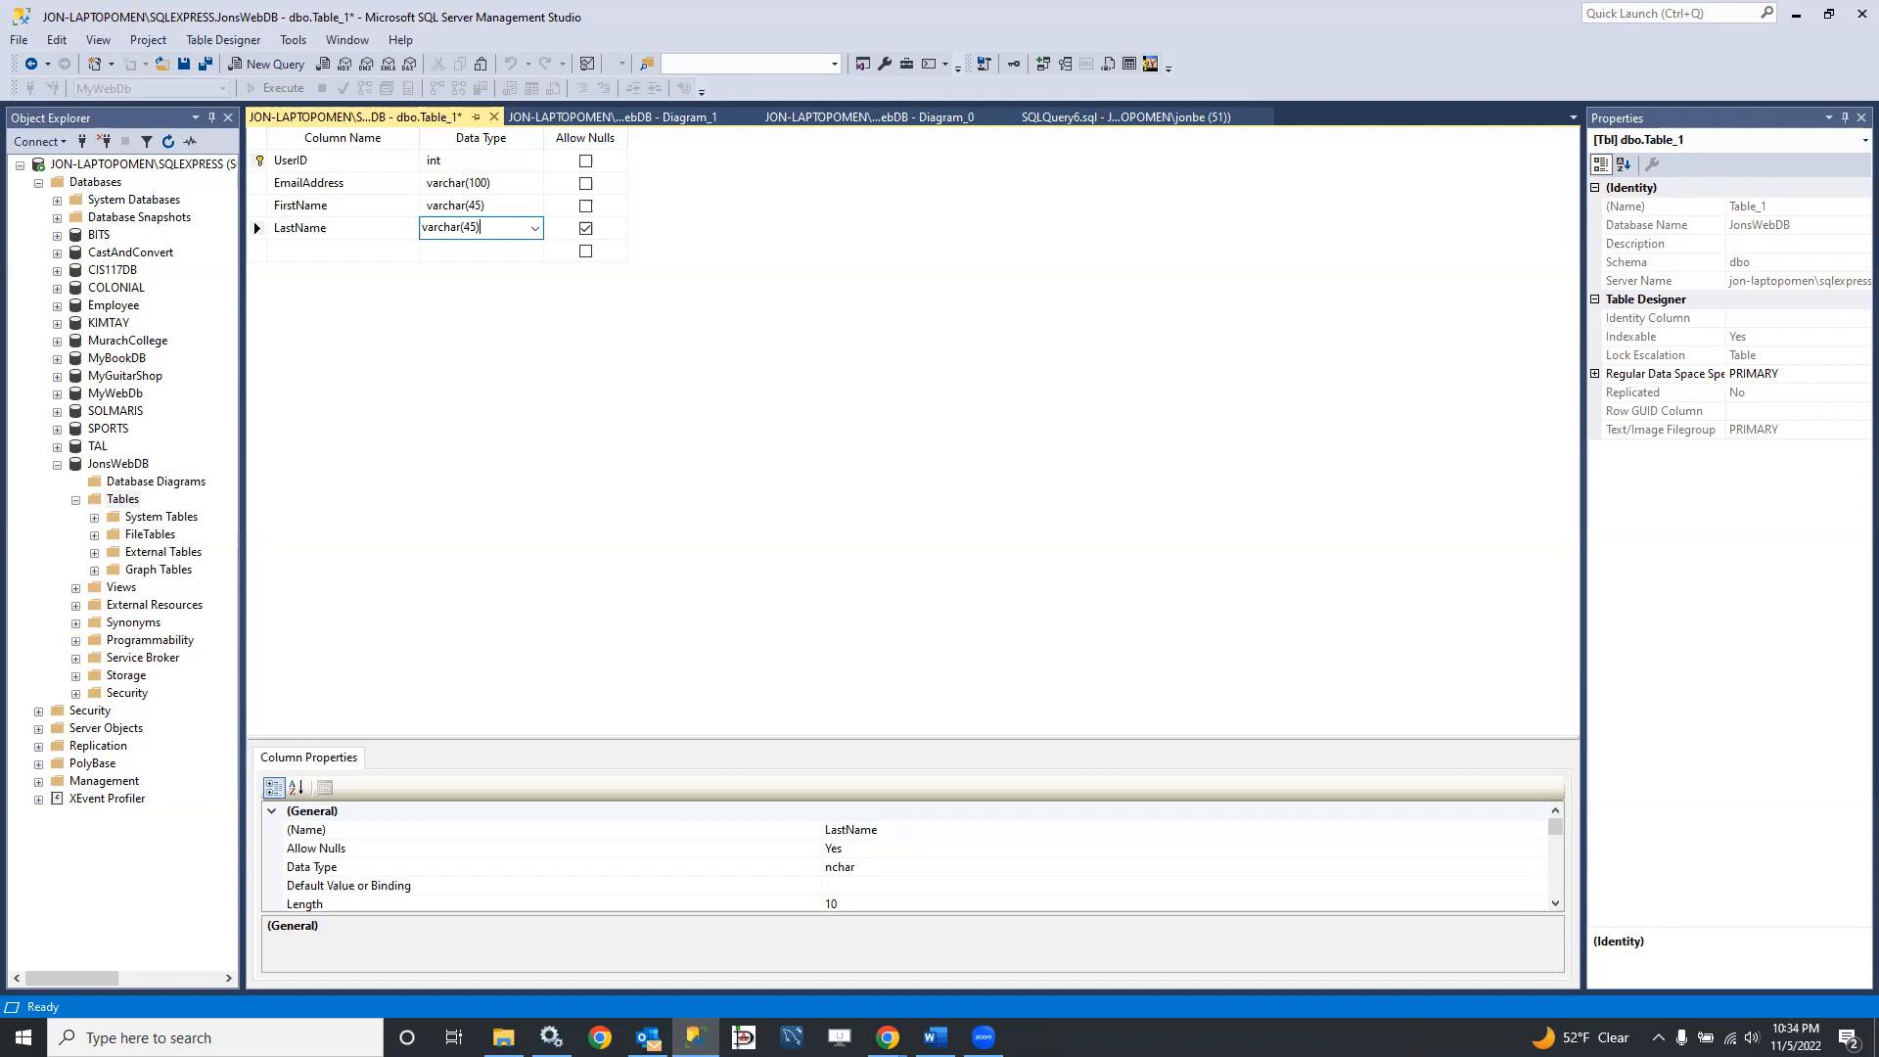
text())
key(Tab)
key(space)
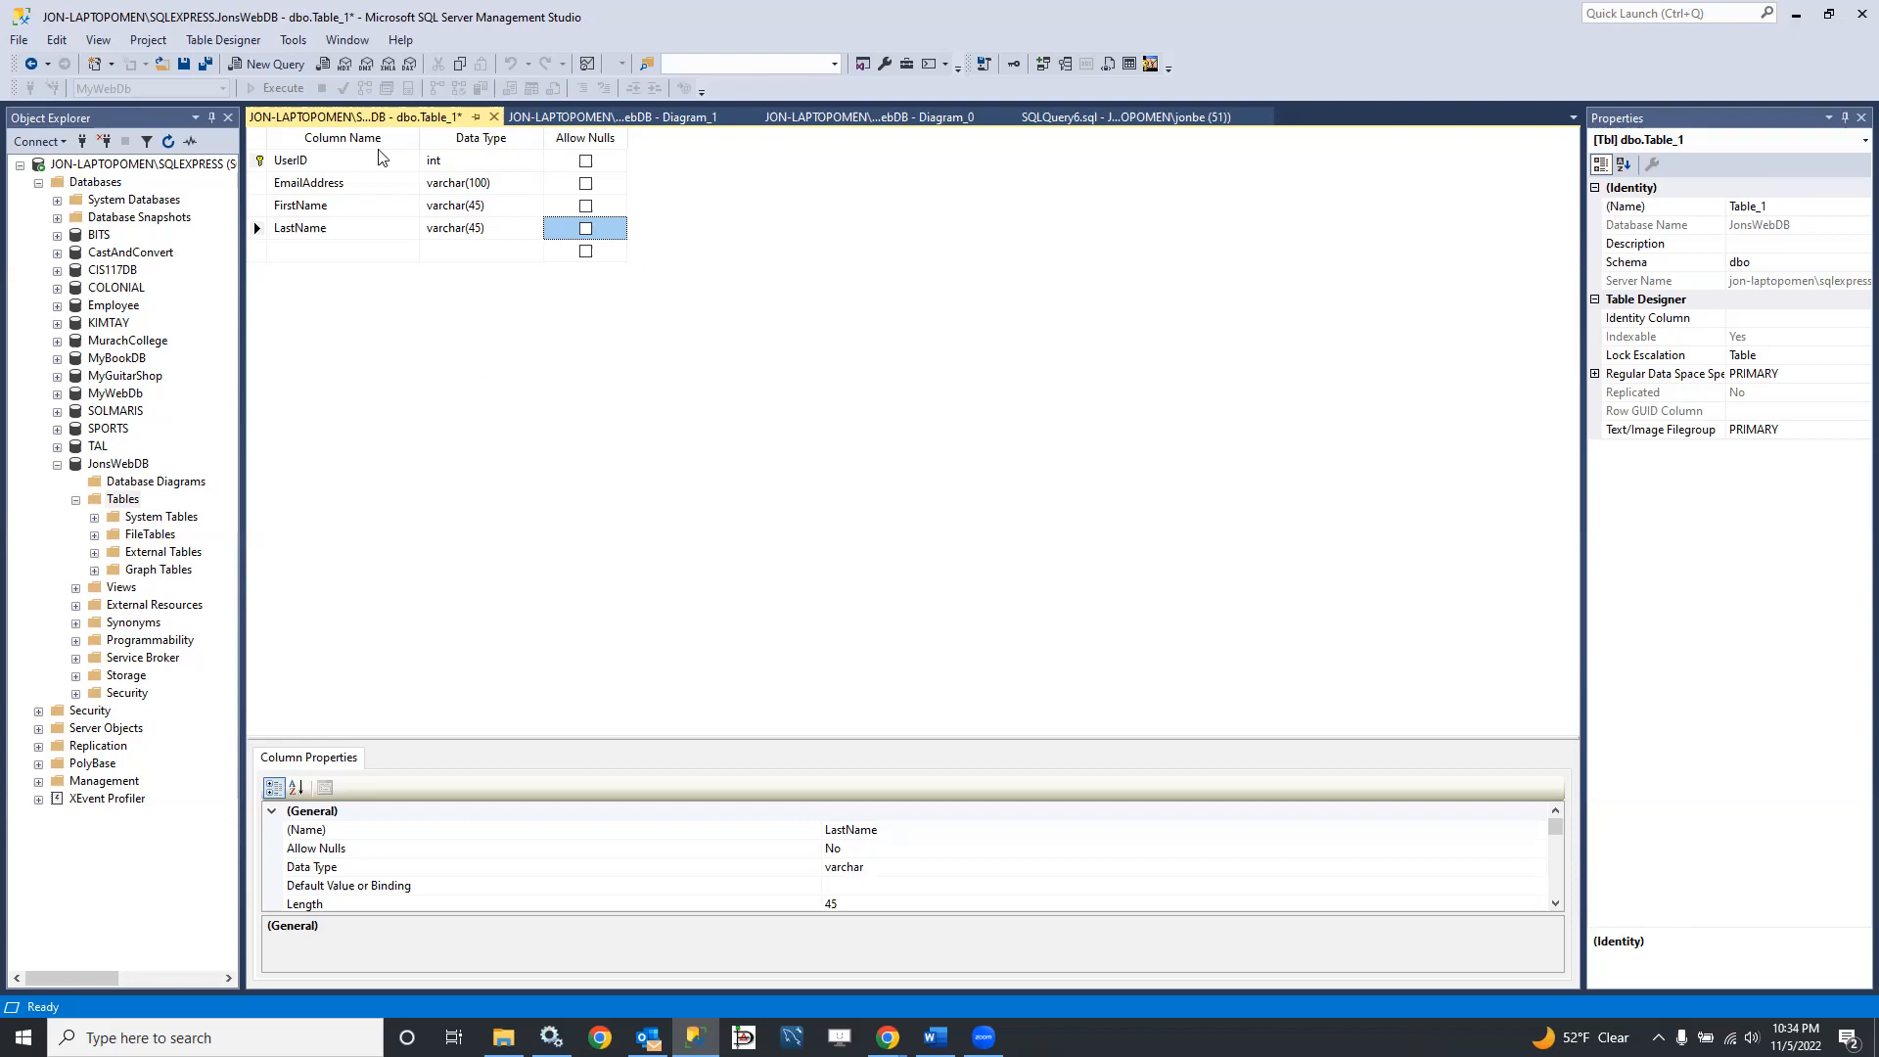
Step: Save the new table under the name Users
click(185, 67)
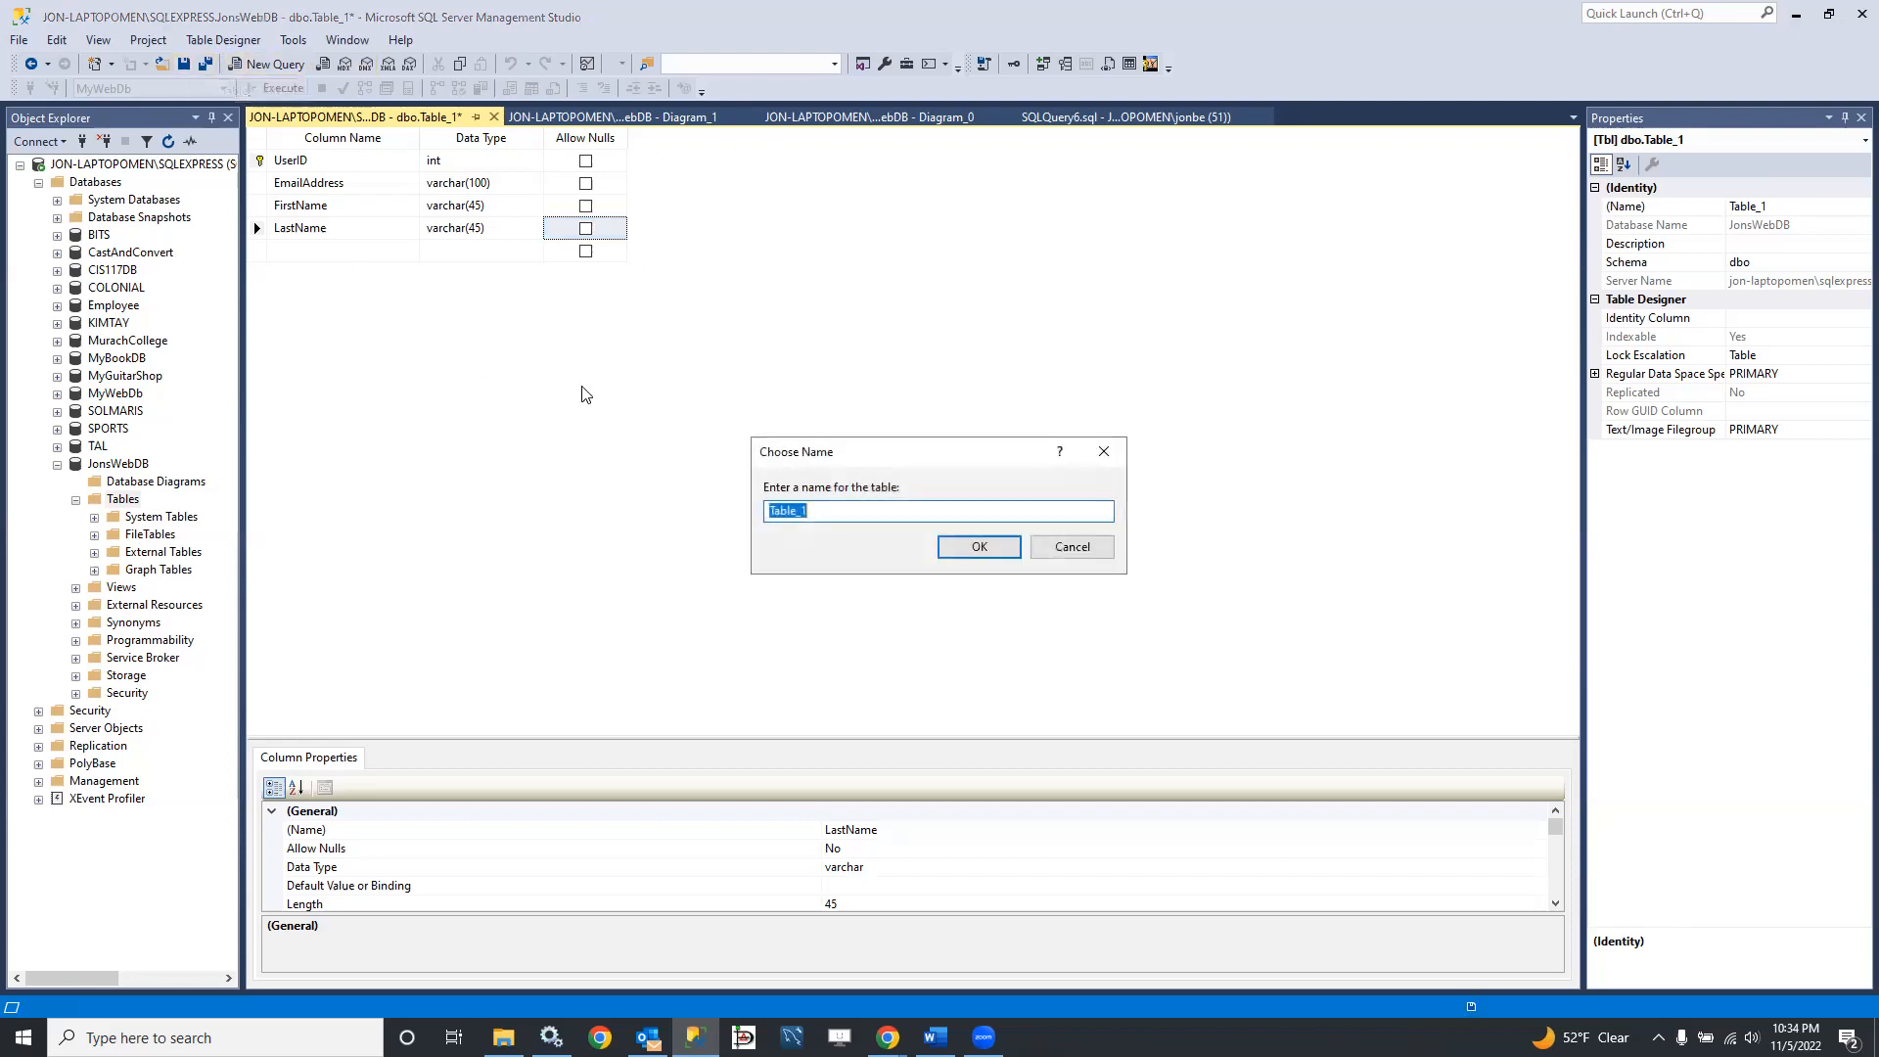
text(Users)
click(978, 547)
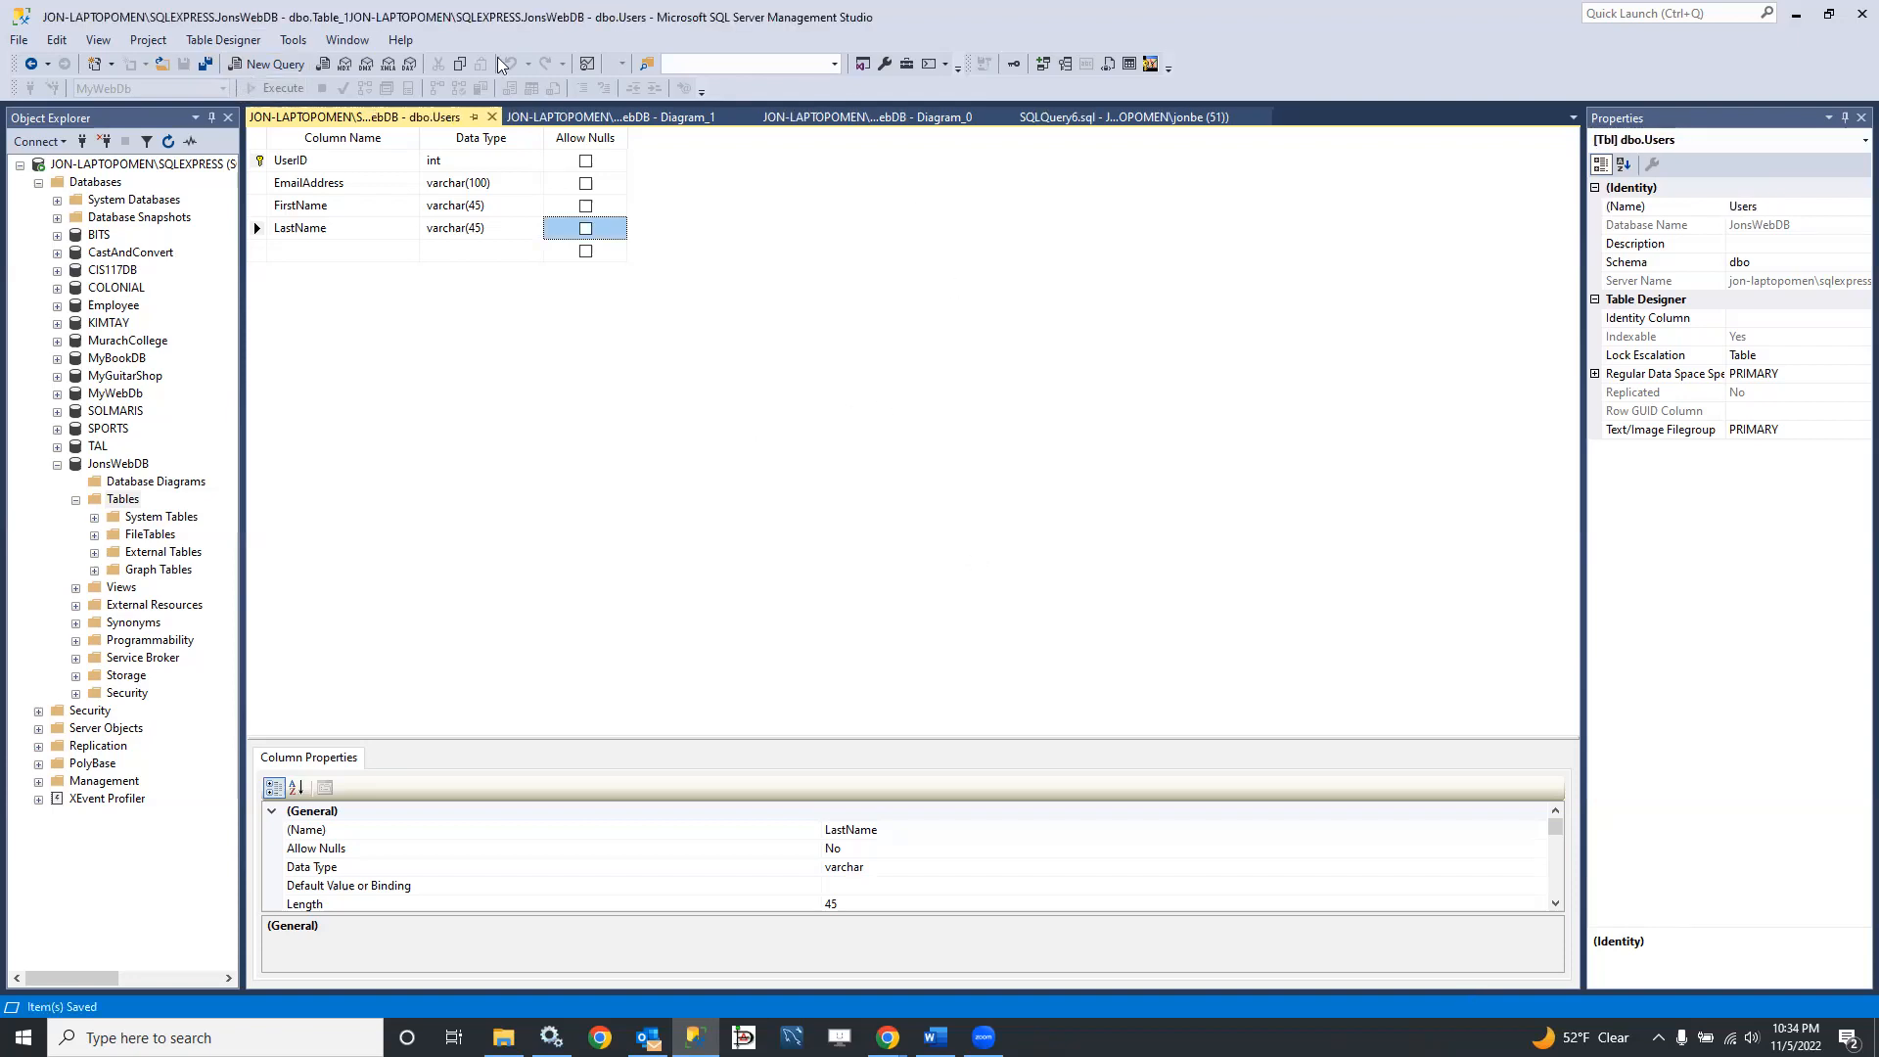
Step: Close the table designer, both diagrams and the SQL query, and refresh the JonsWebDB table list
click(492, 117)
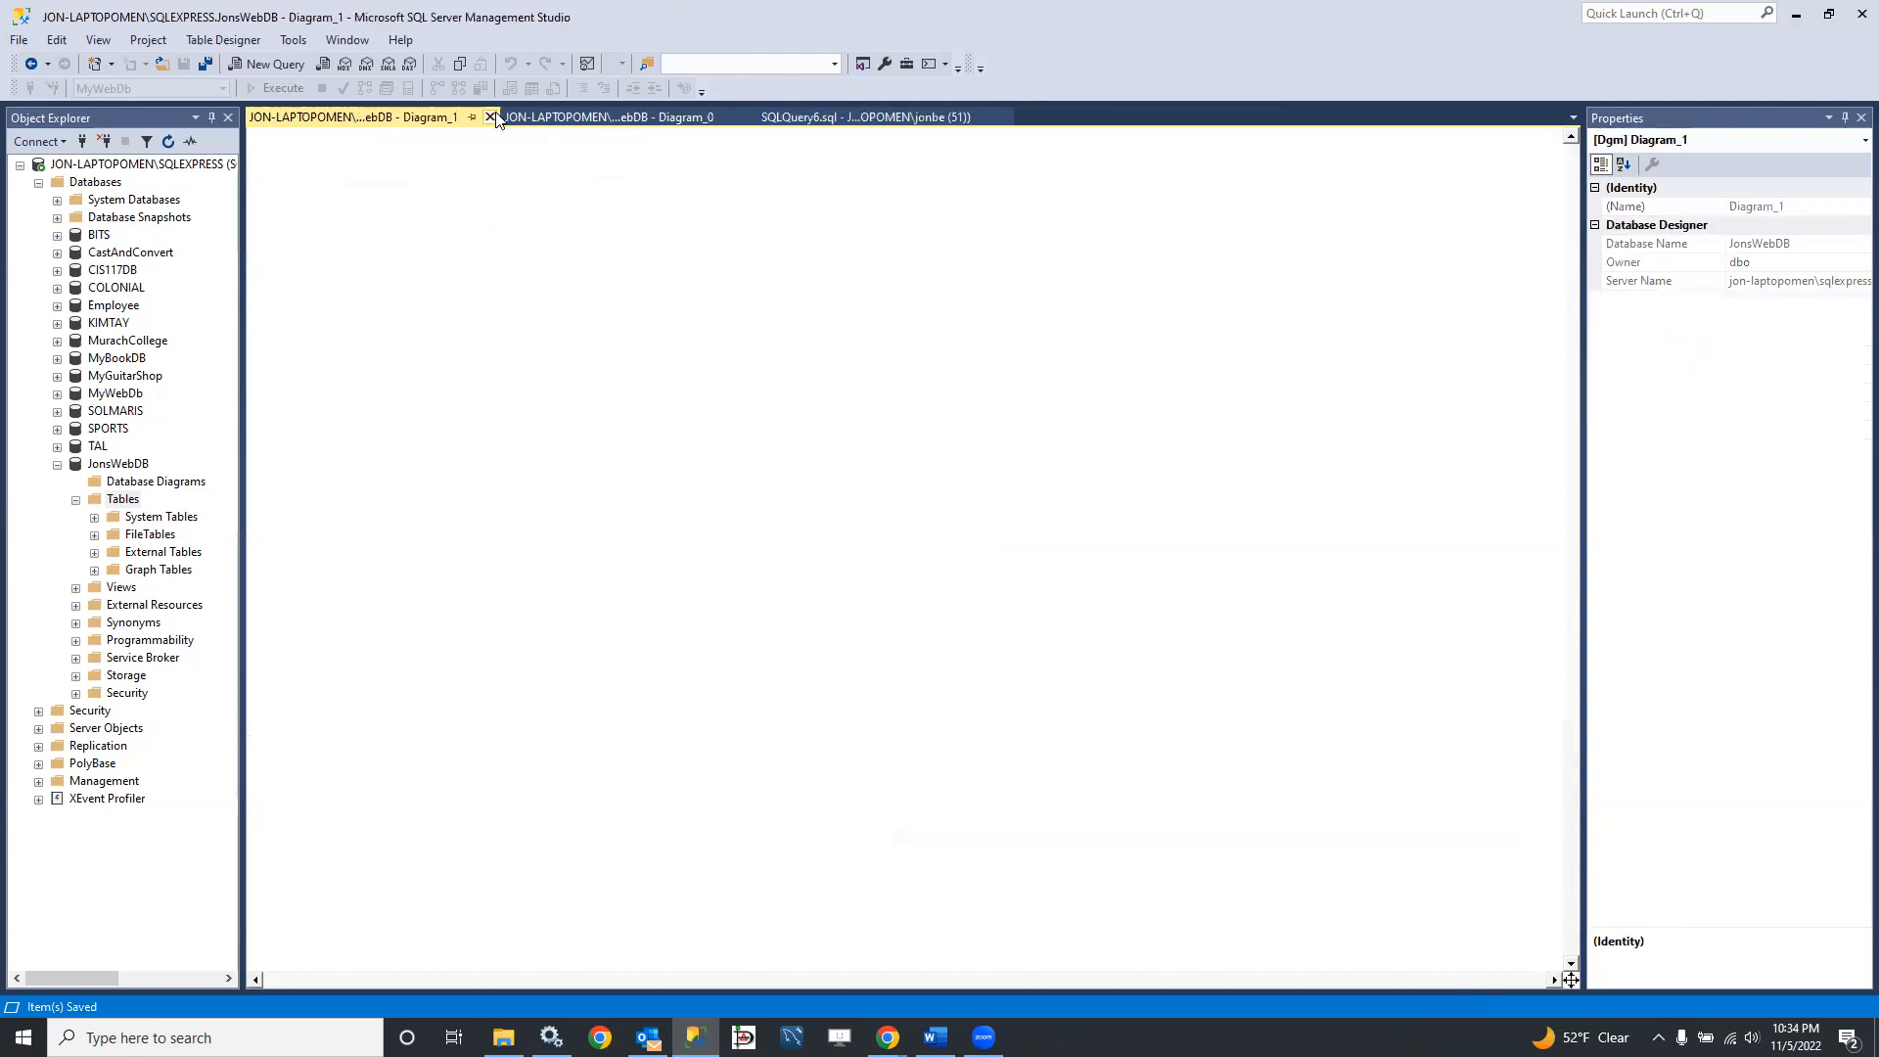
click(492, 116)
click(492, 117)
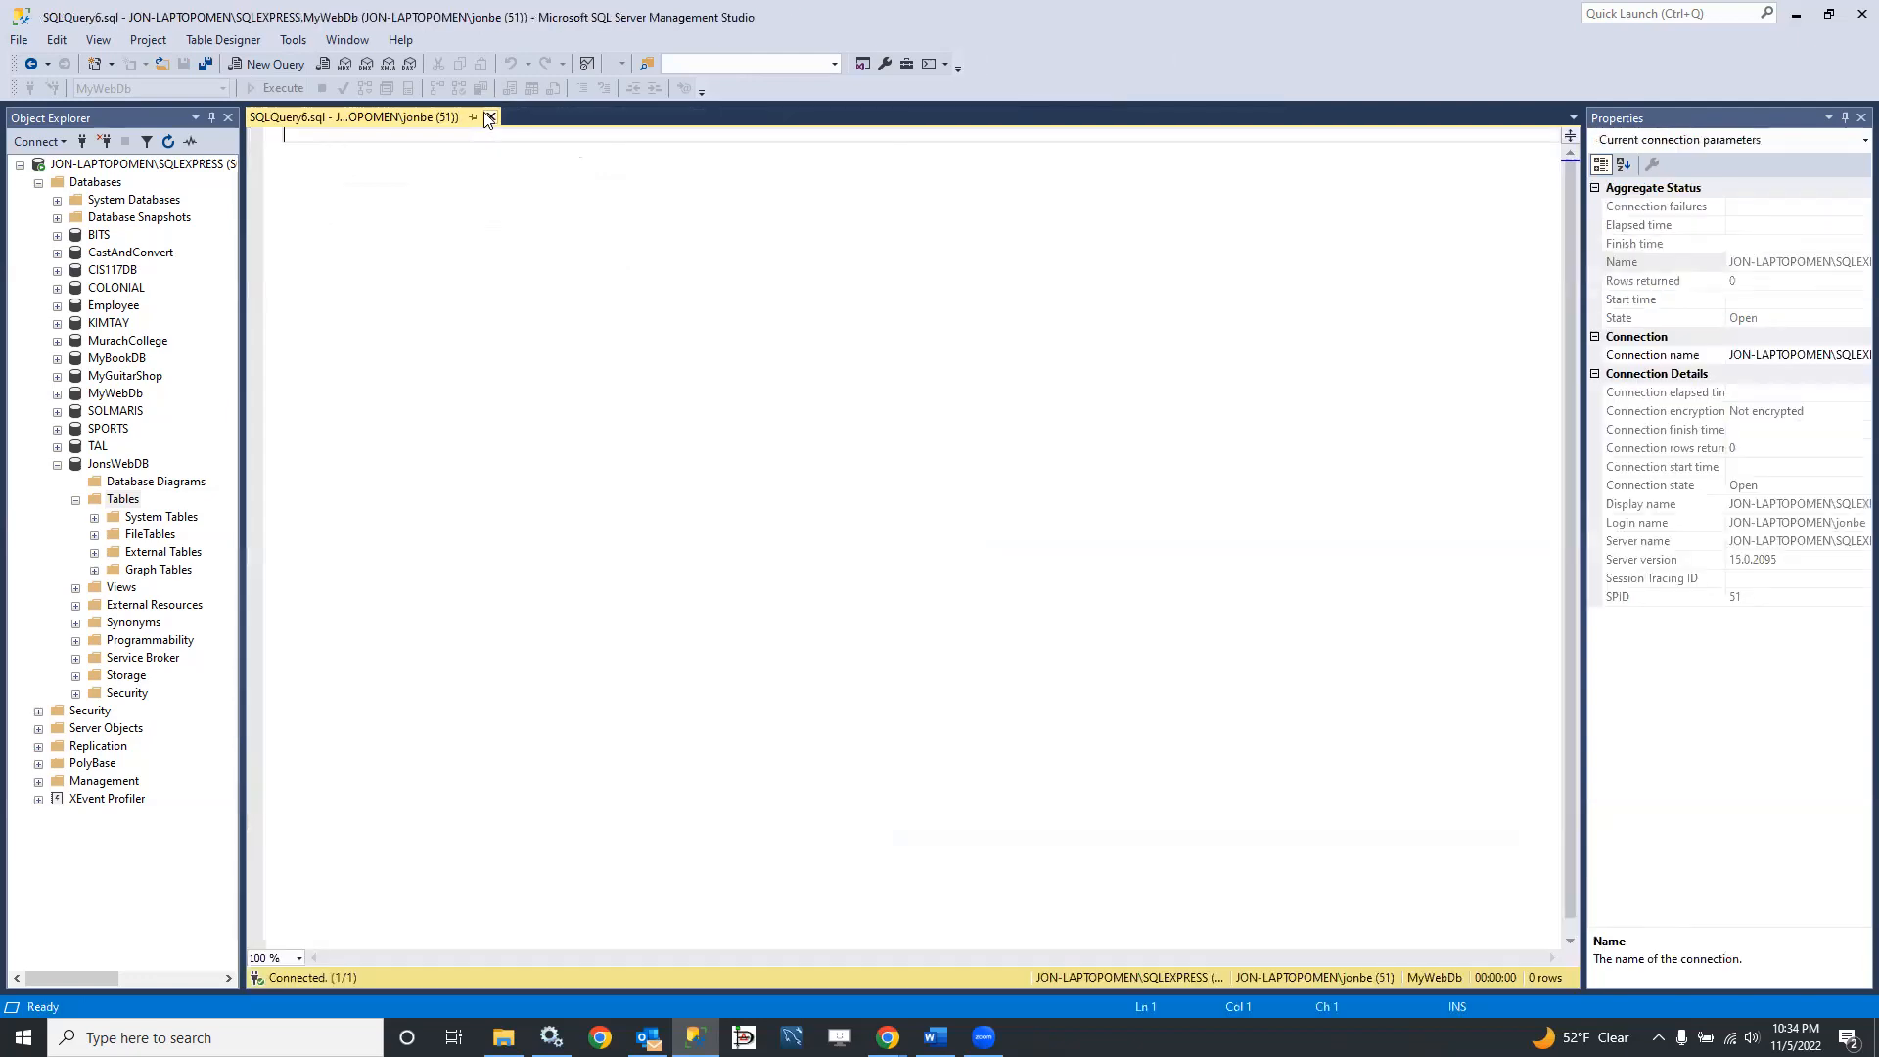
click(490, 116)
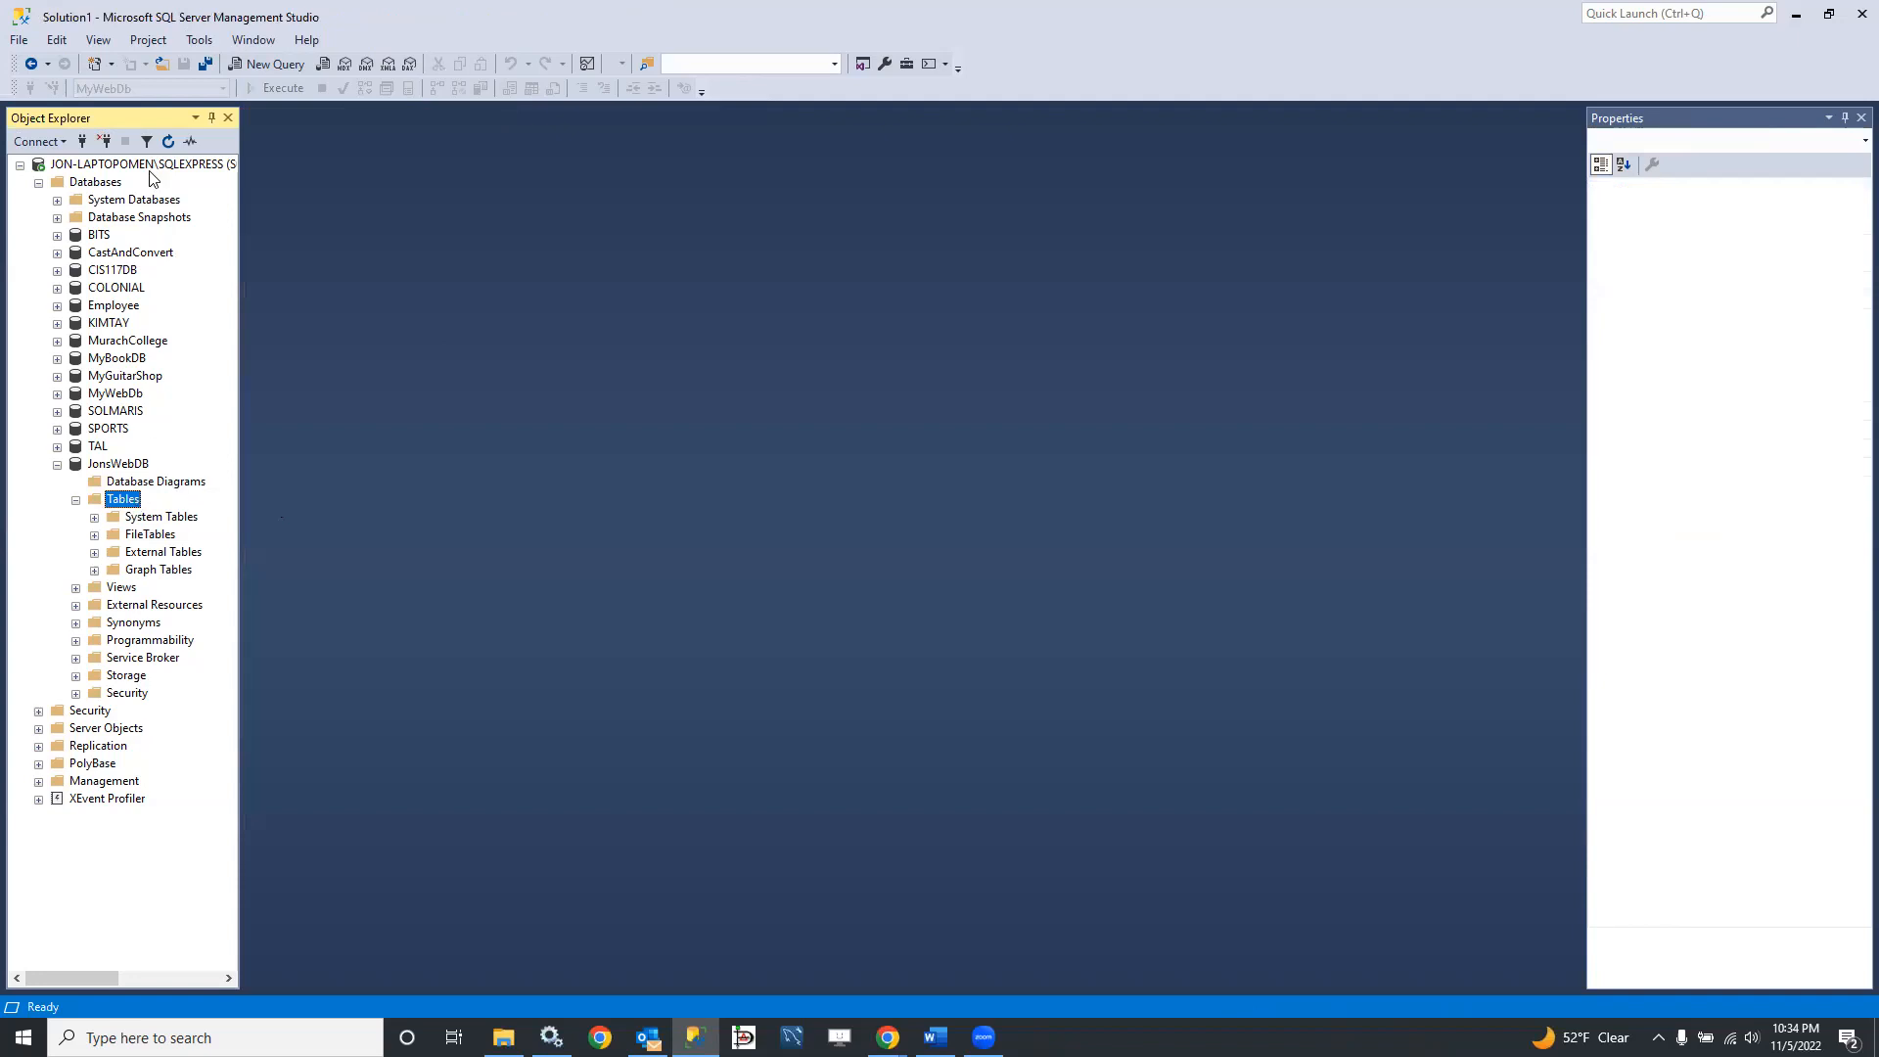
click(169, 142)
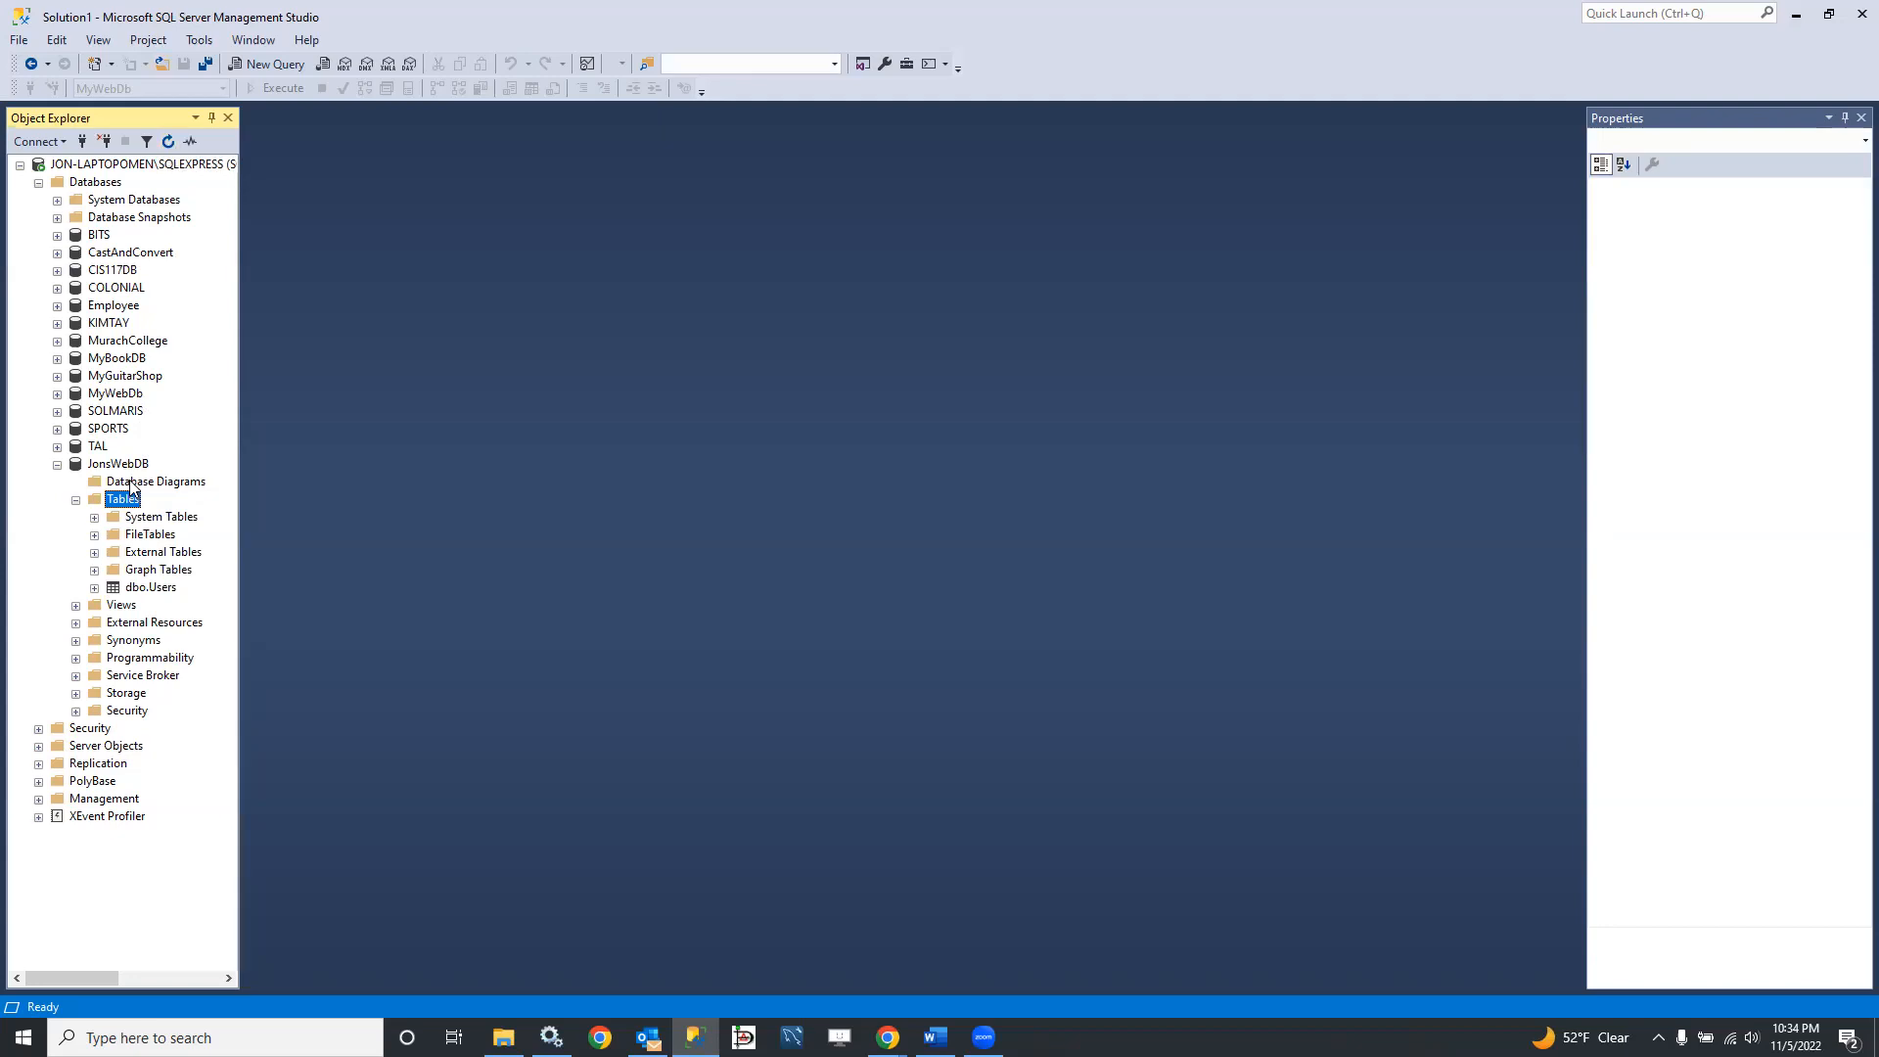
Step: Create a new database diagram in JonsWebDB and add the Users table to it
click(131, 481)
right_click(132, 485)
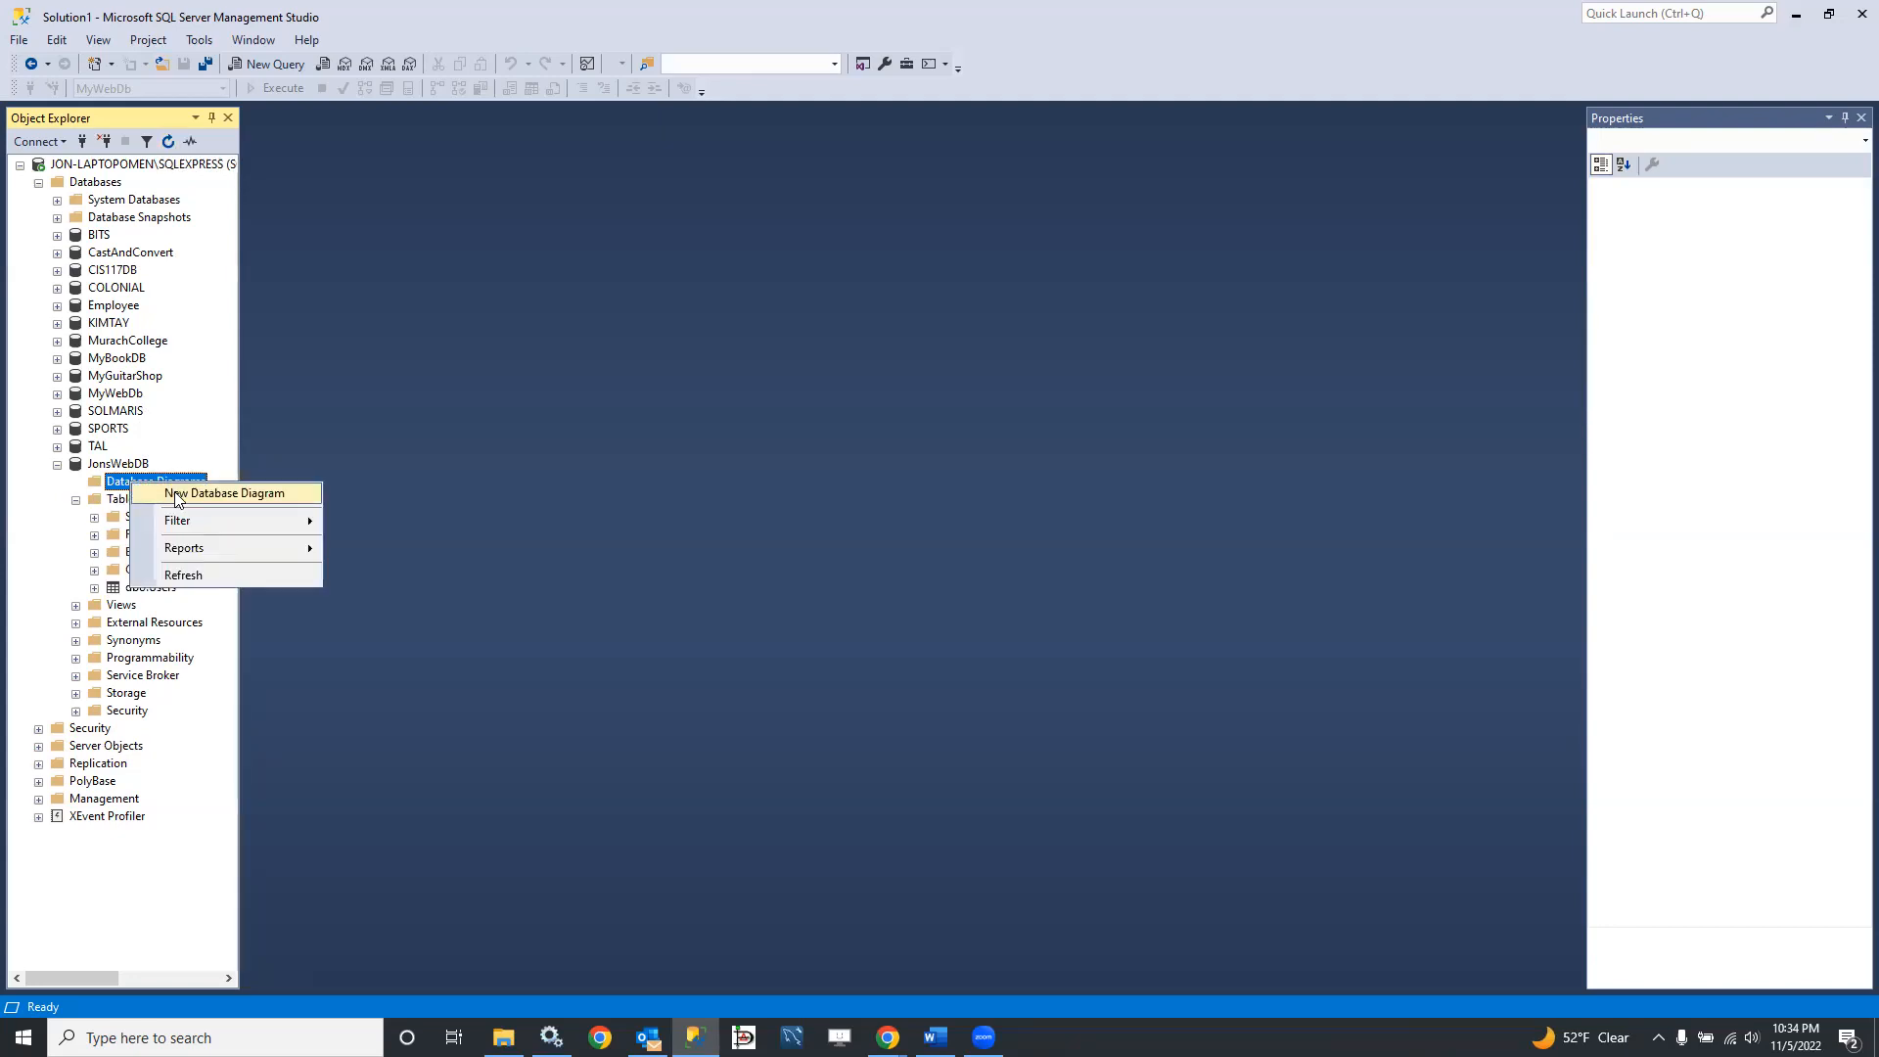
click(178, 494)
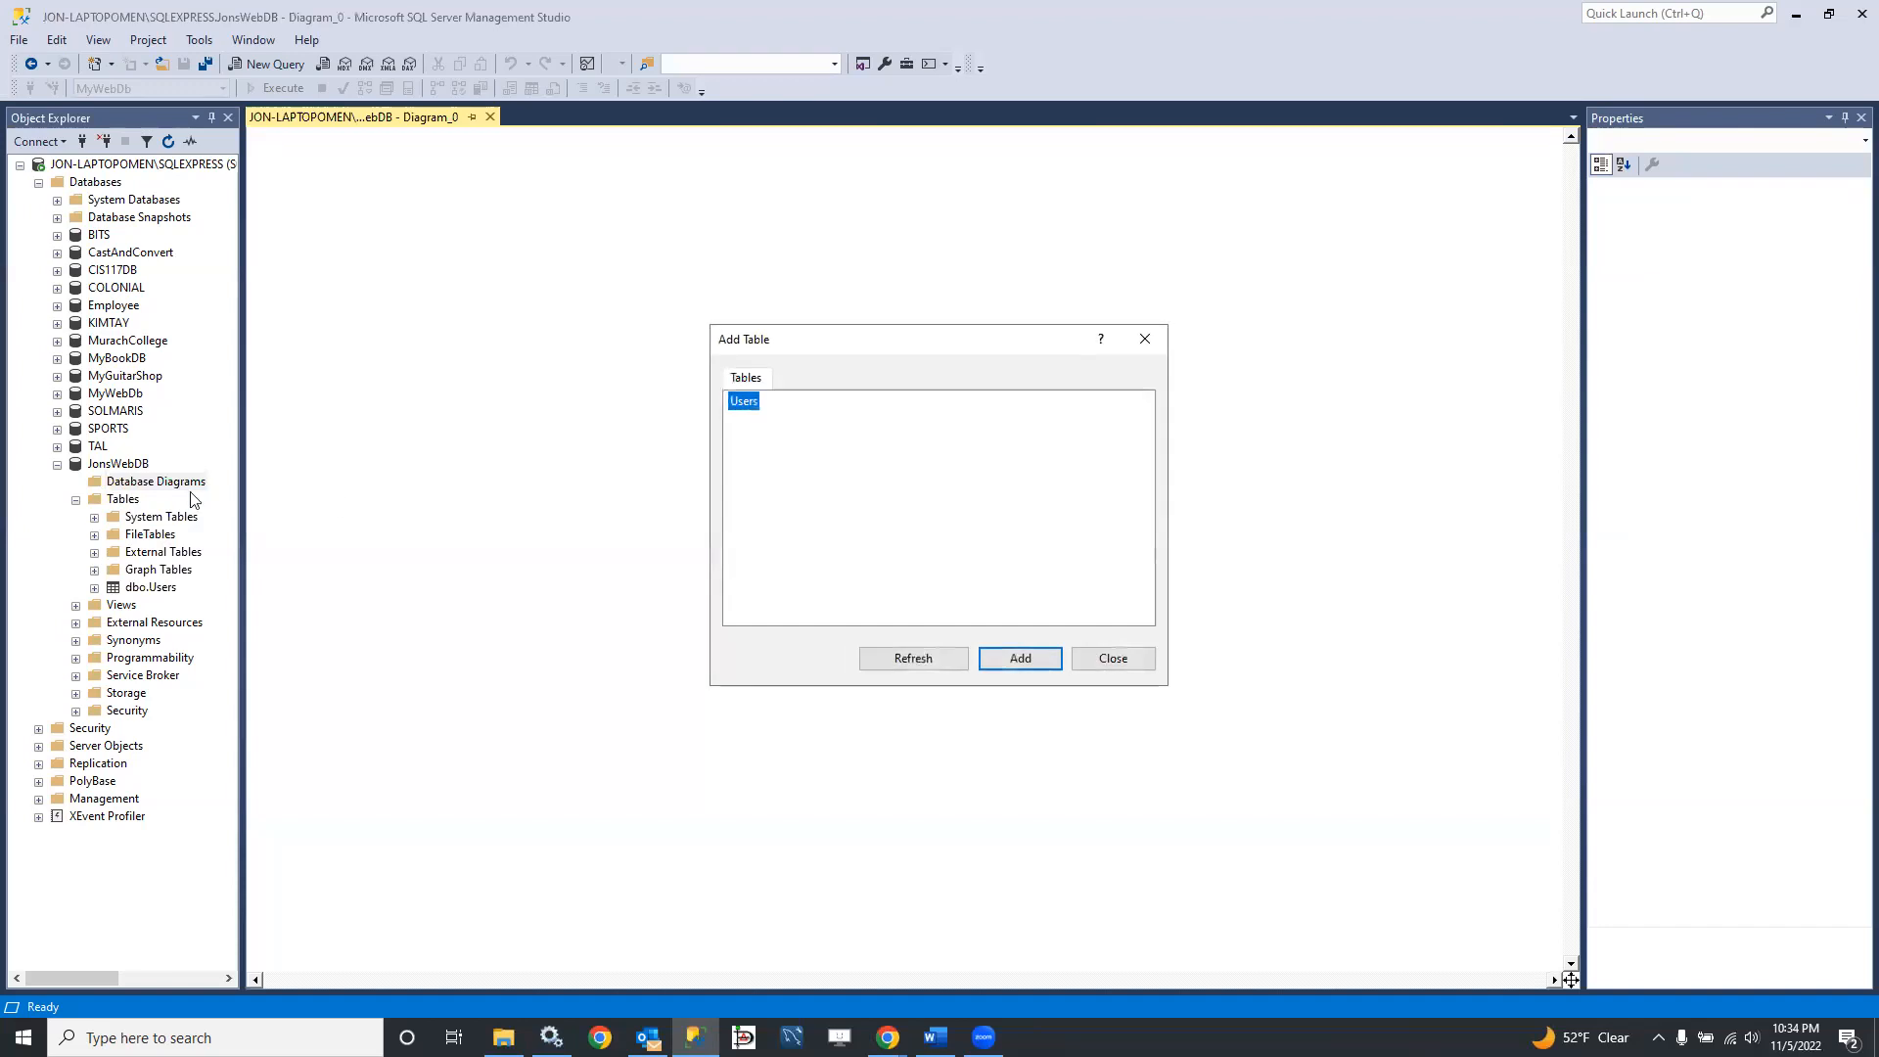
click(1023, 660)
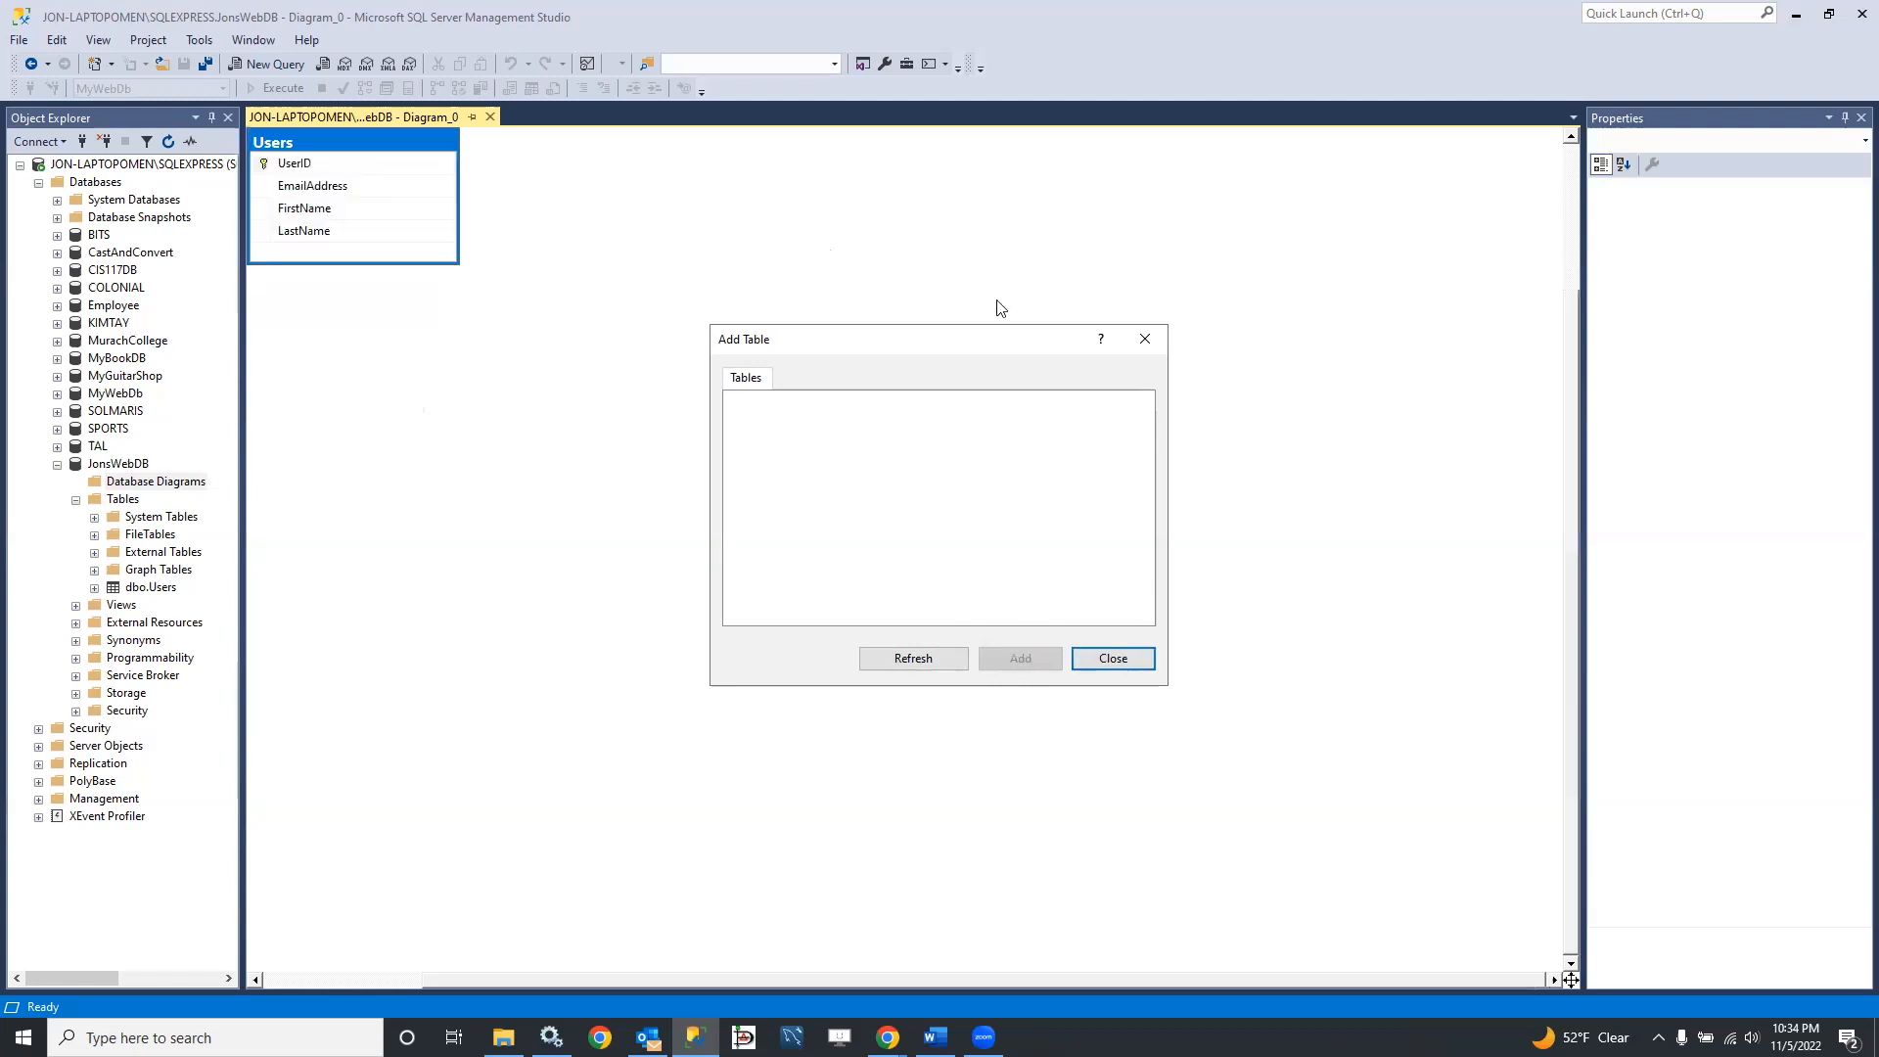
click(1122, 656)
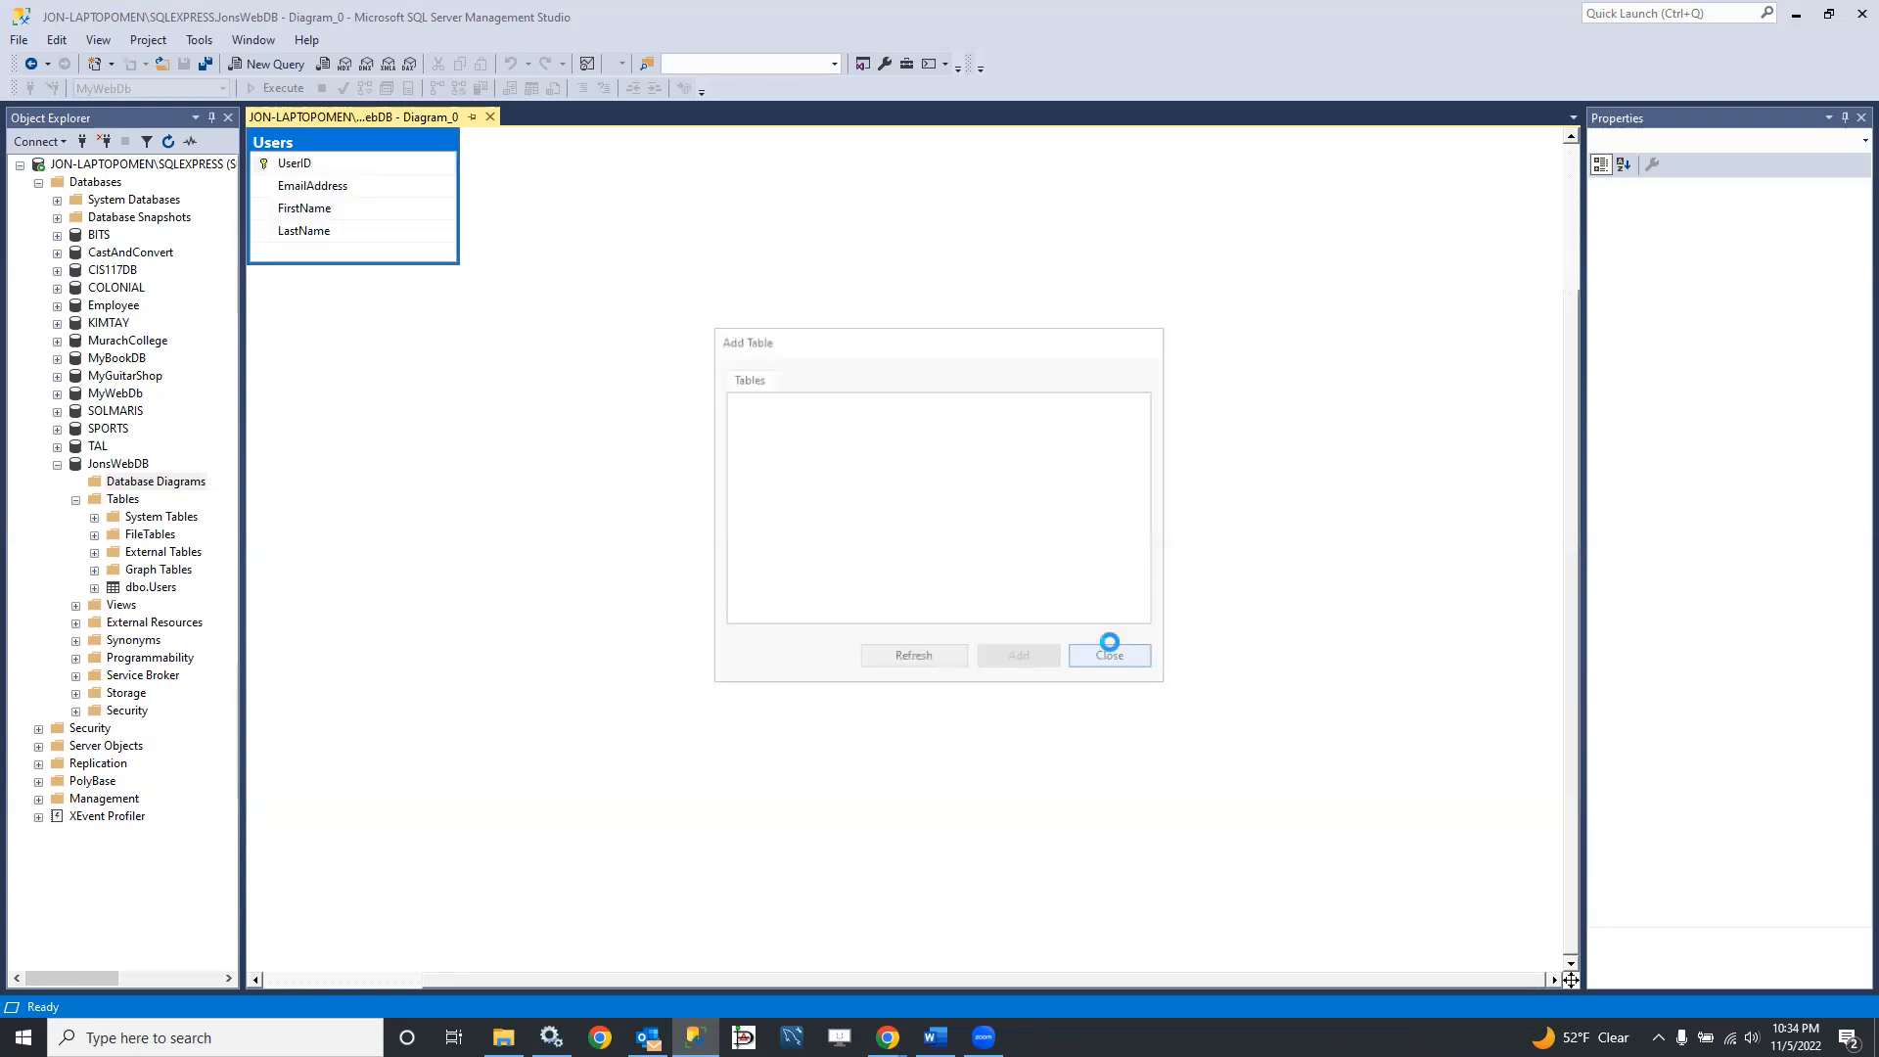
right_click(565, 366)
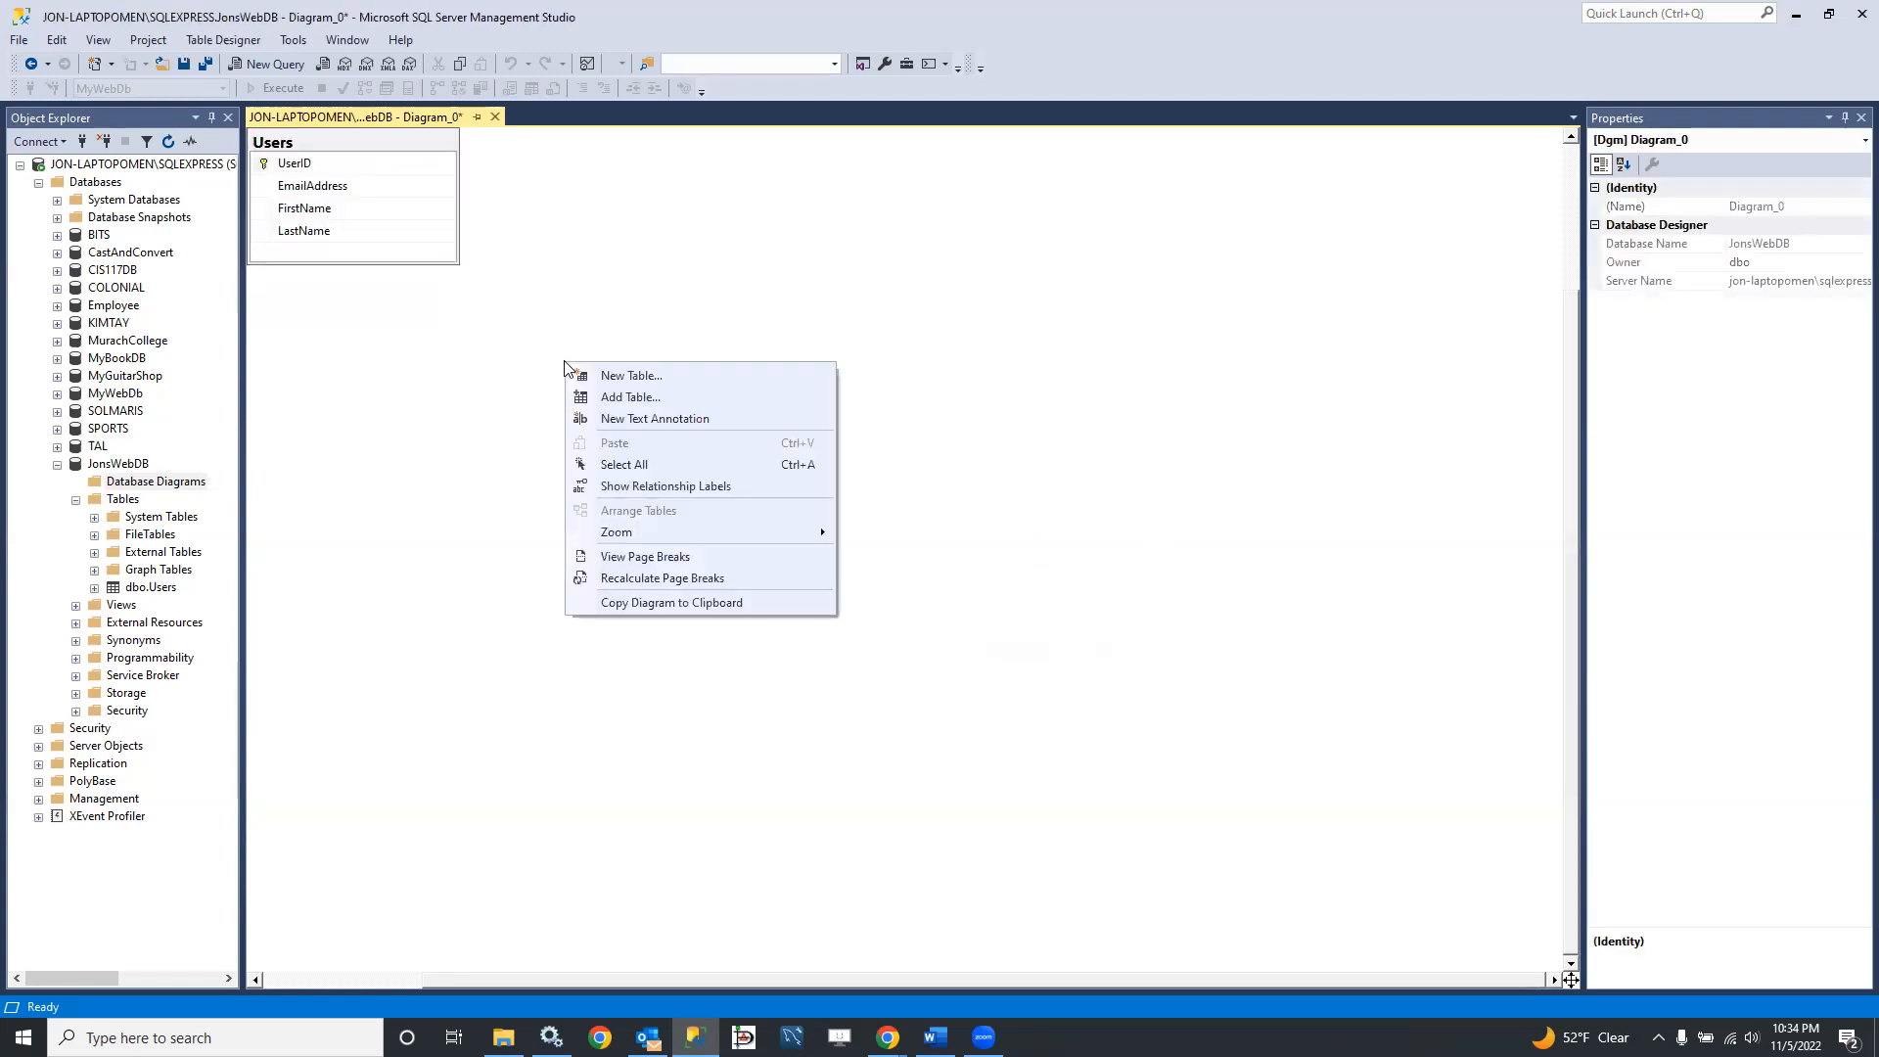
click(630, 397)
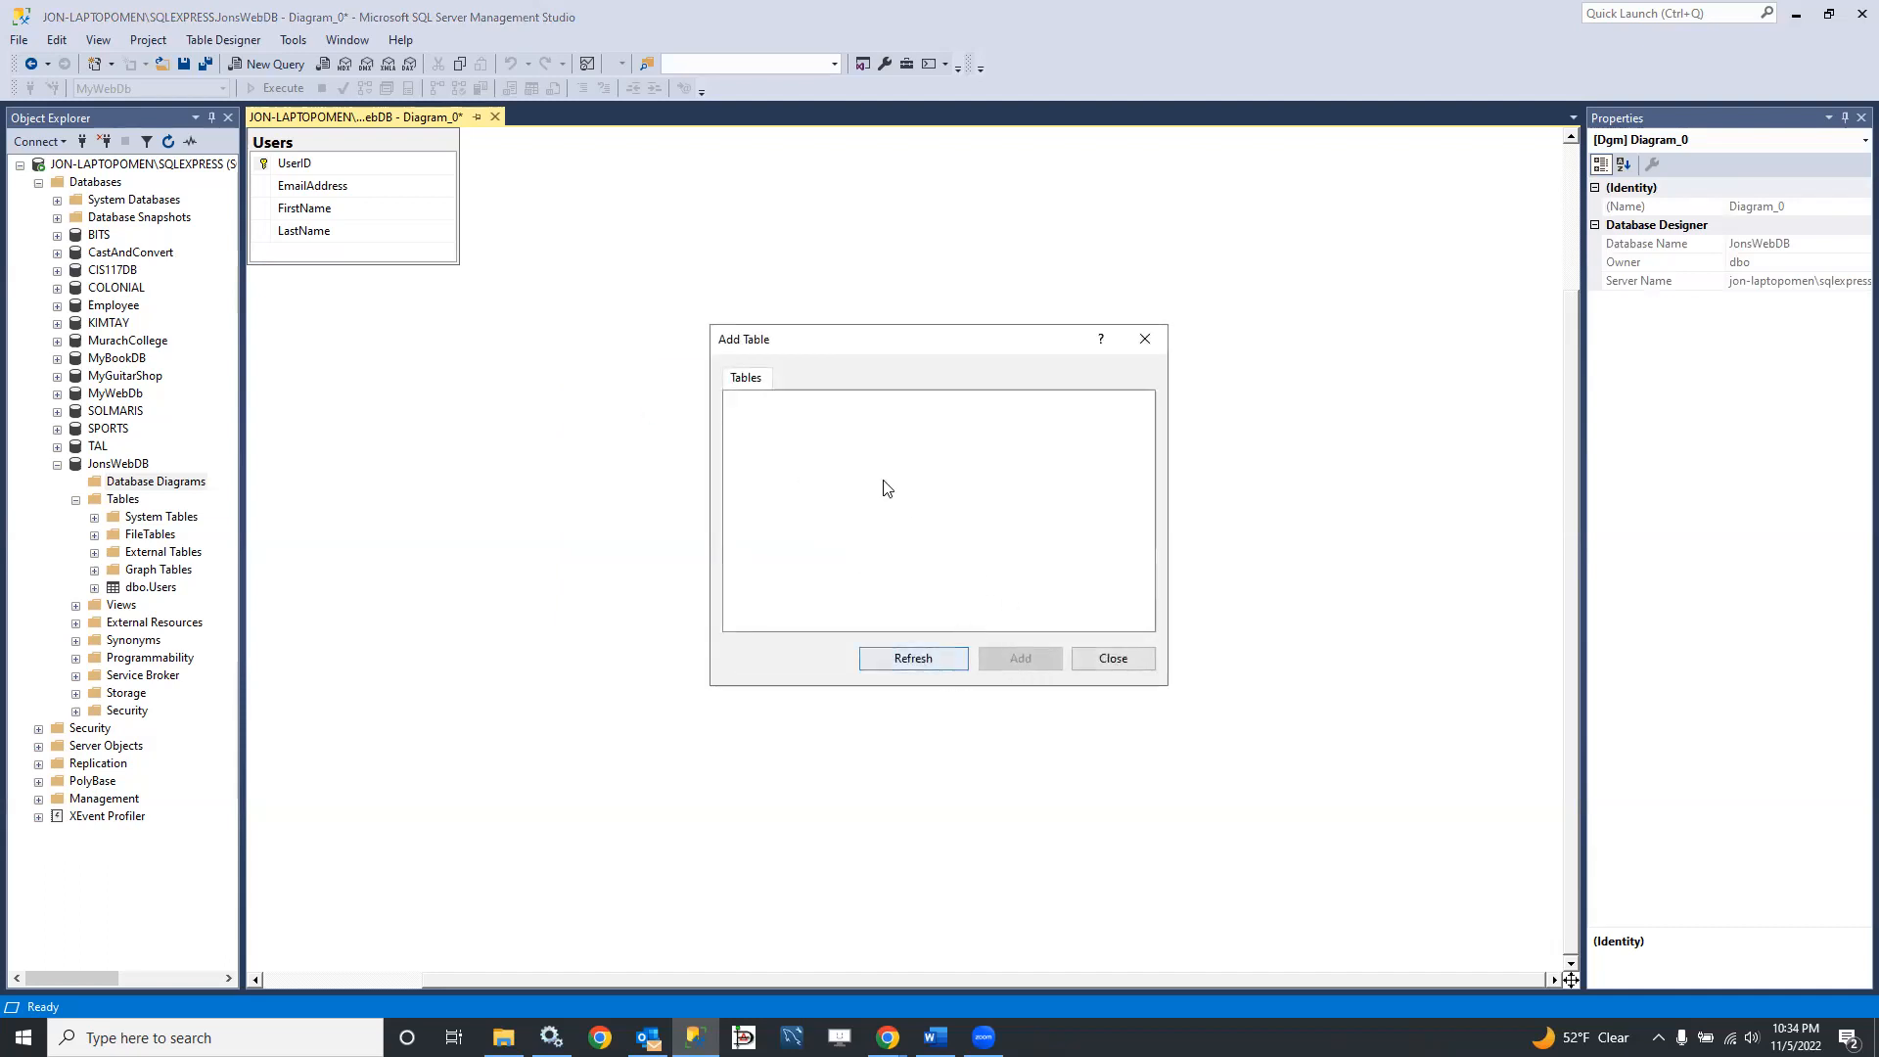
click(1120, 662)
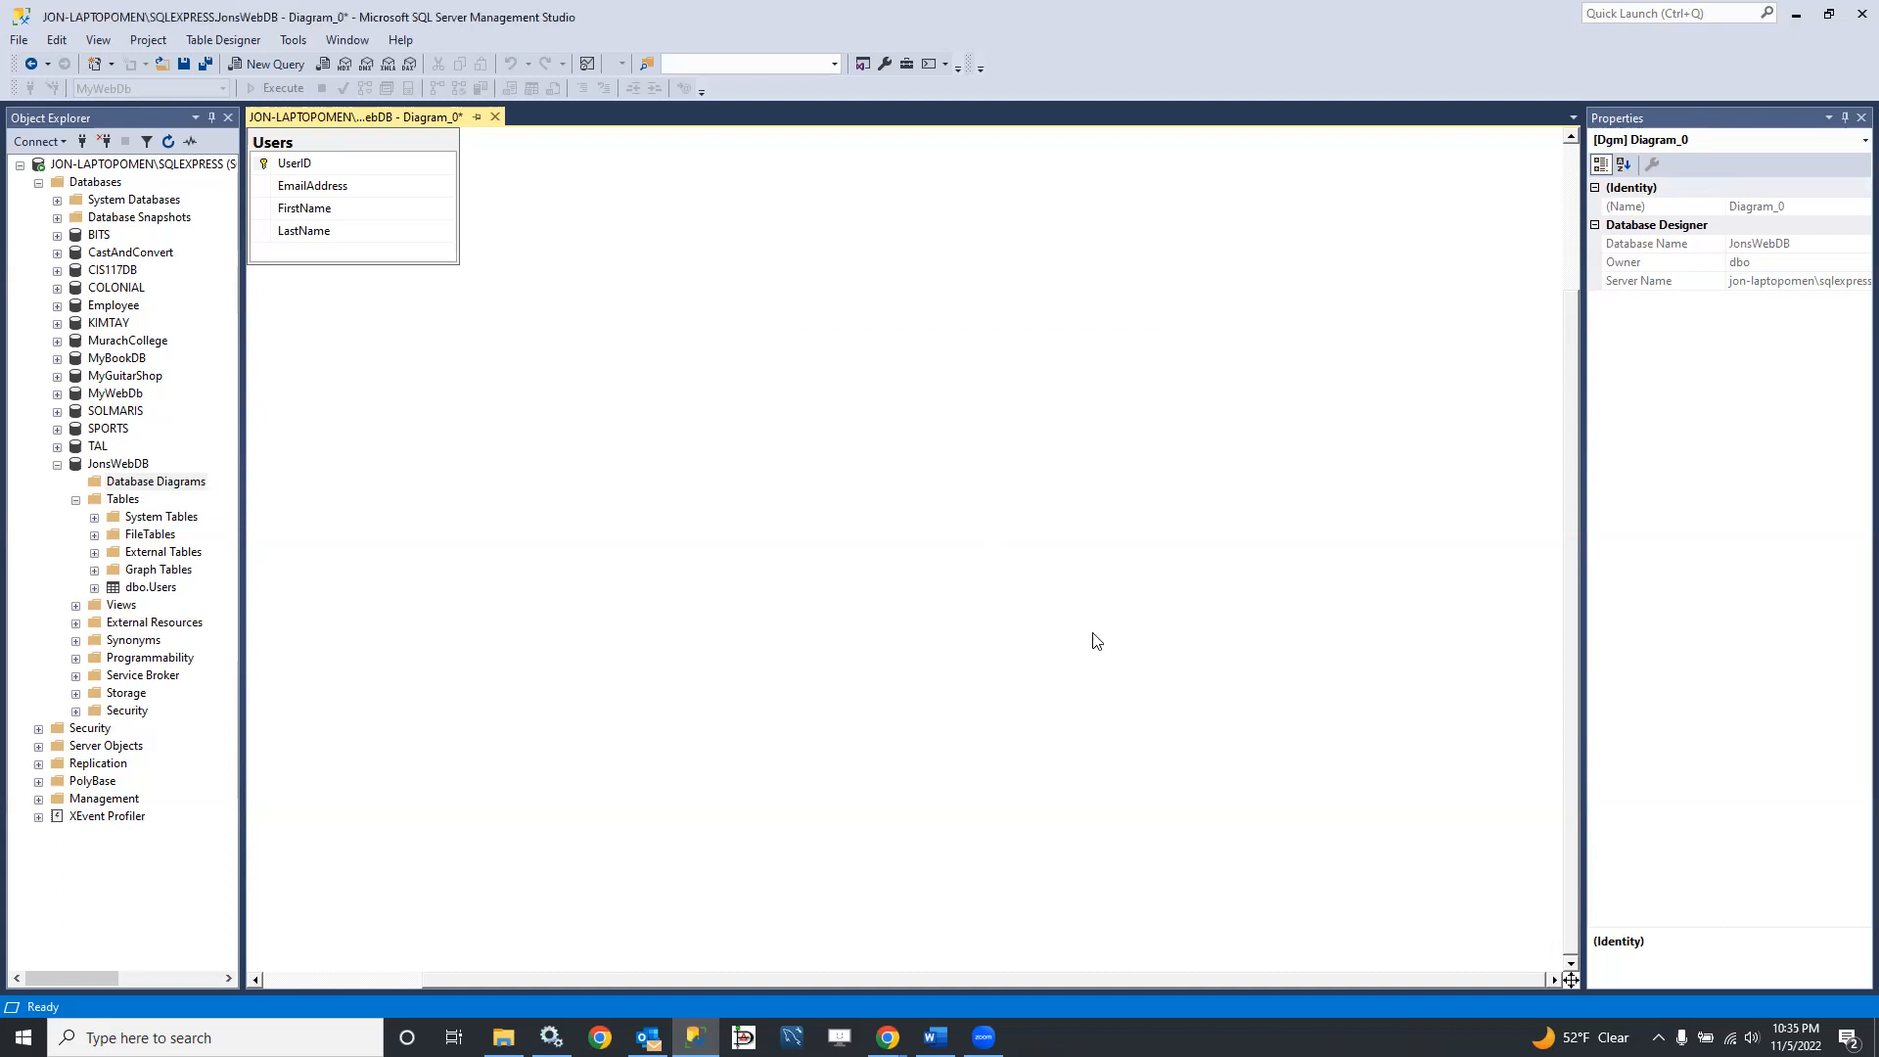
Step: Create a new table named Downloads in the empty area of the diagram
right_click(637, 347)
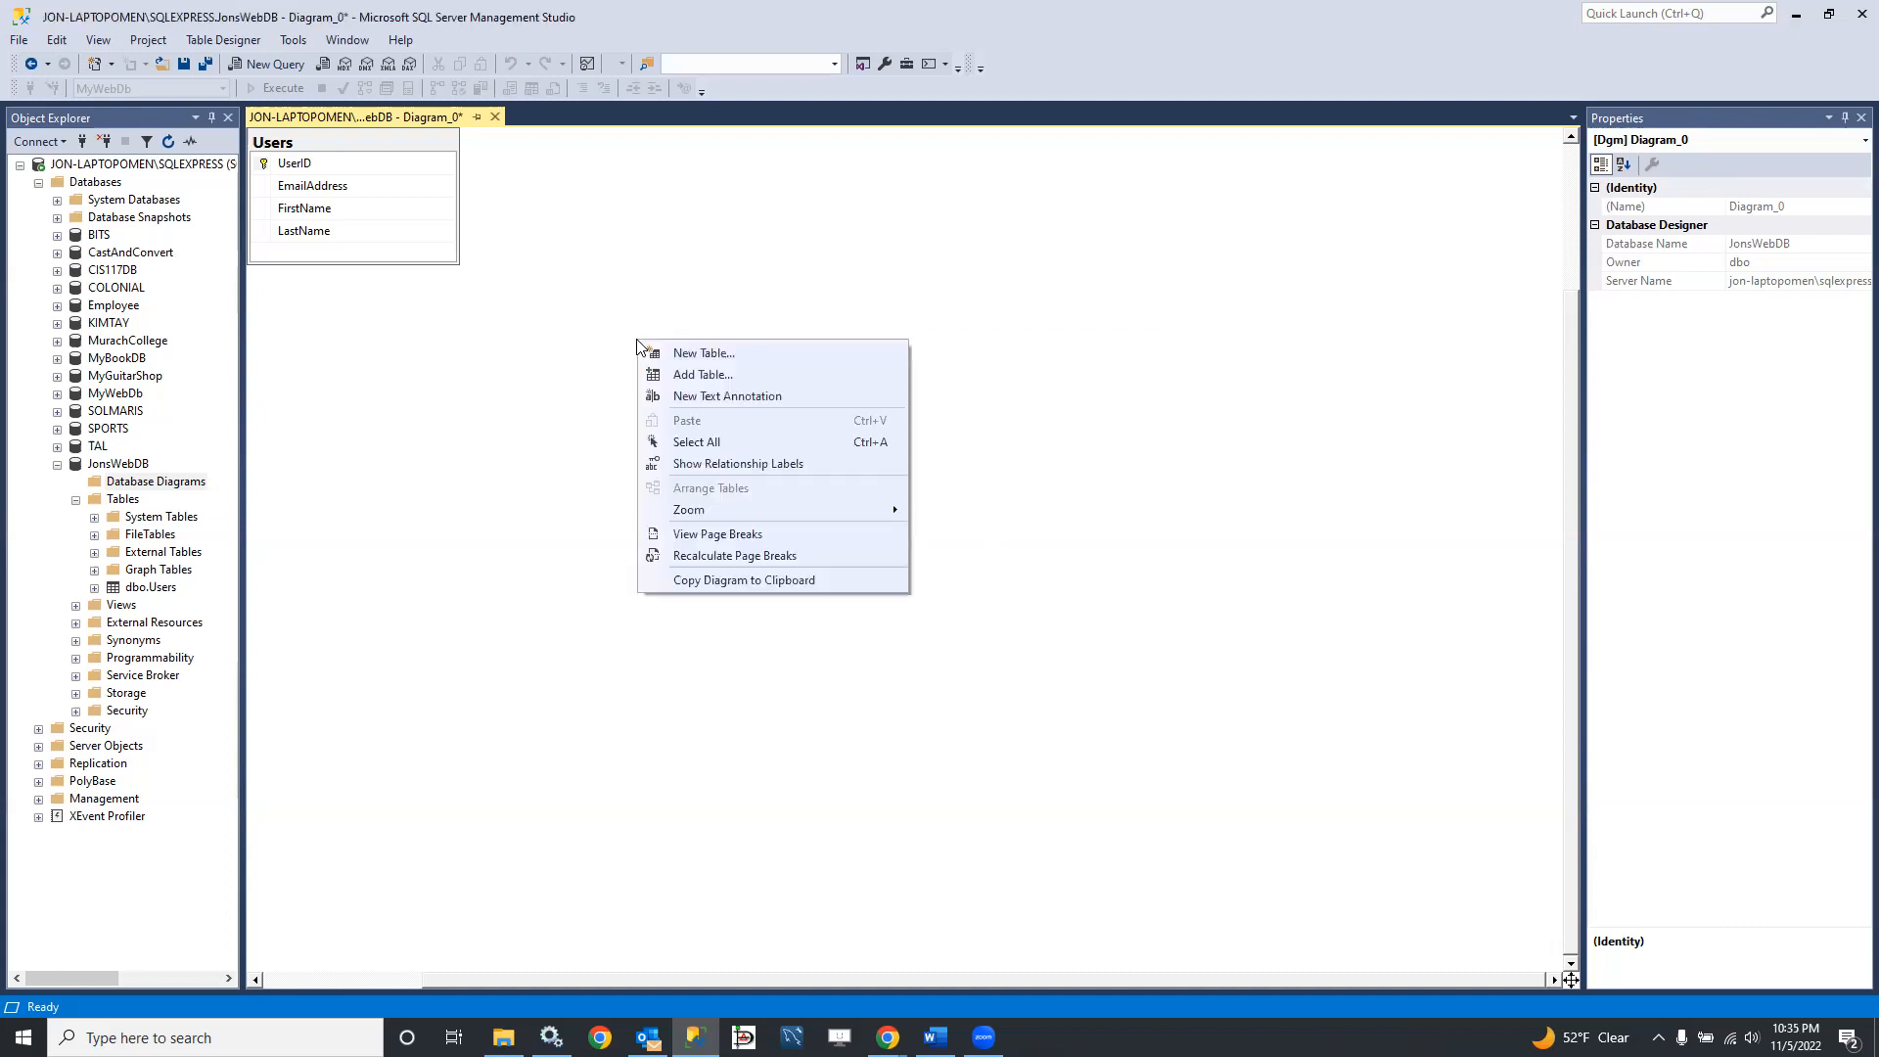
click(703, 354)
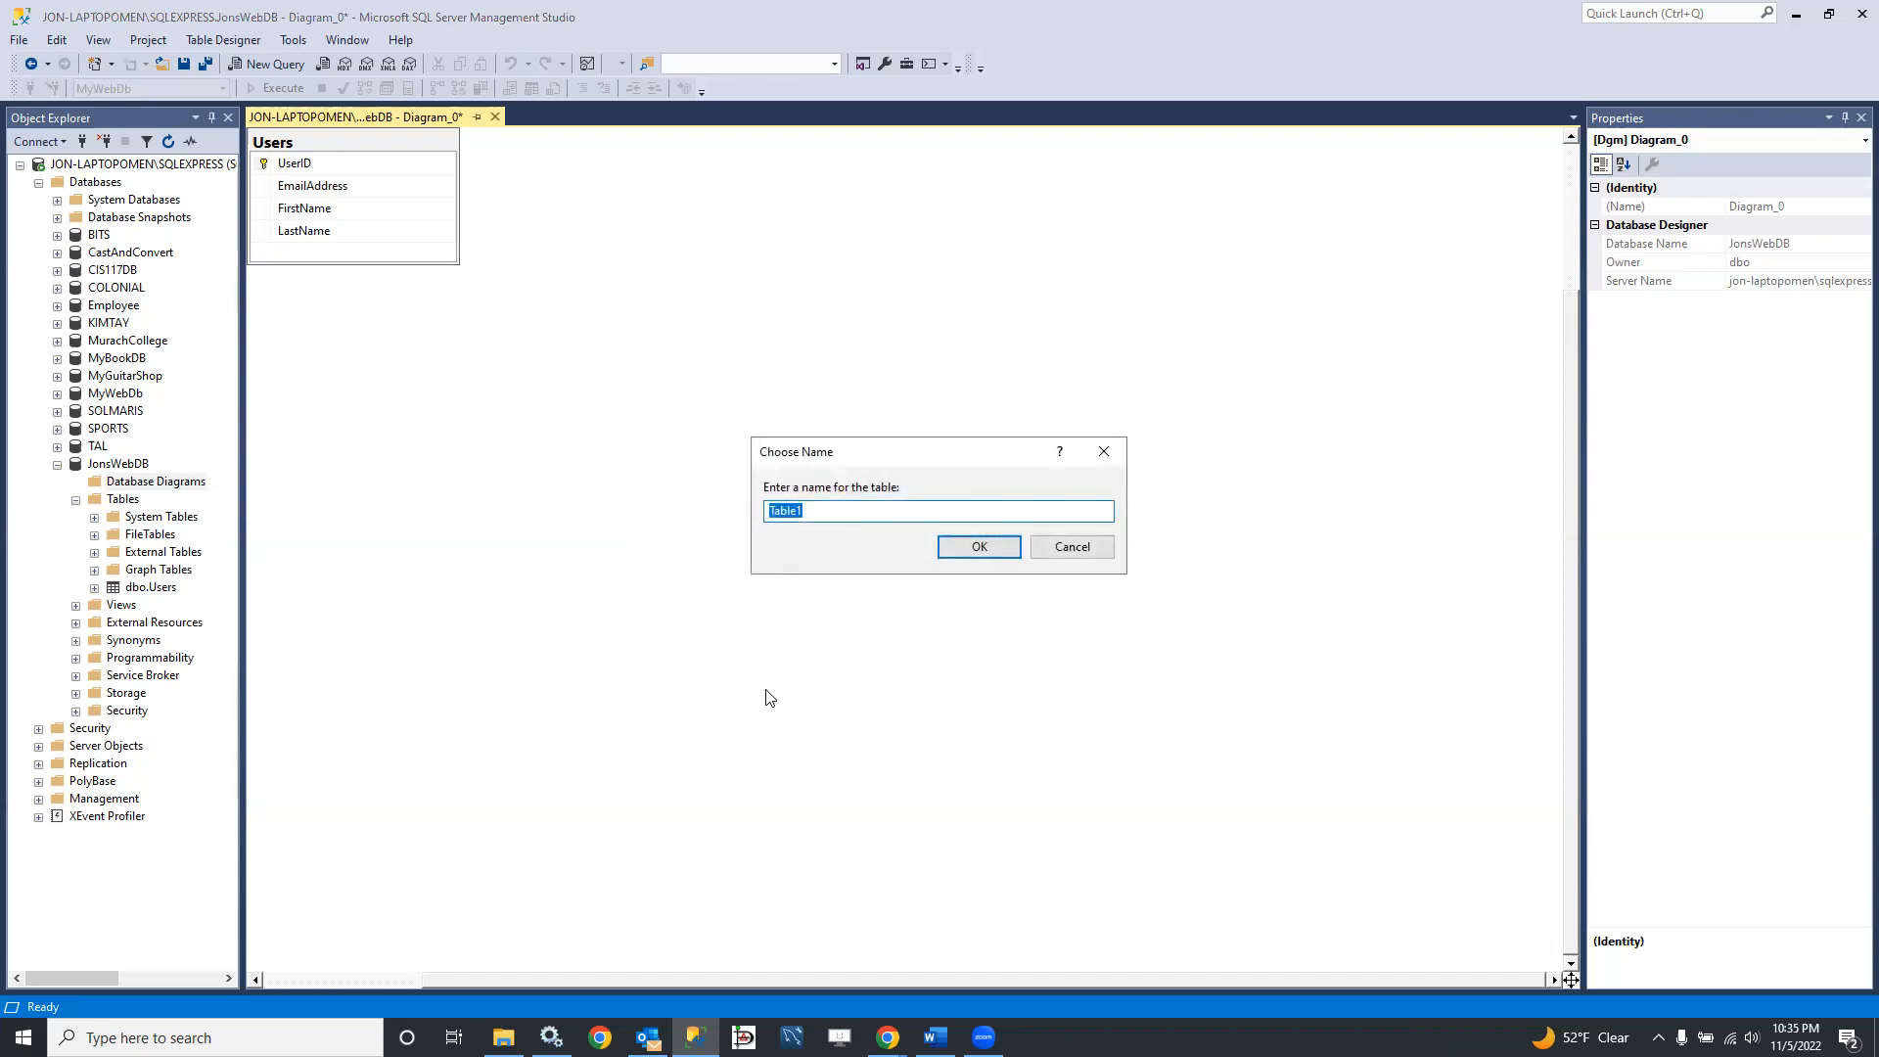
text(Downloads)
click(998, 548)
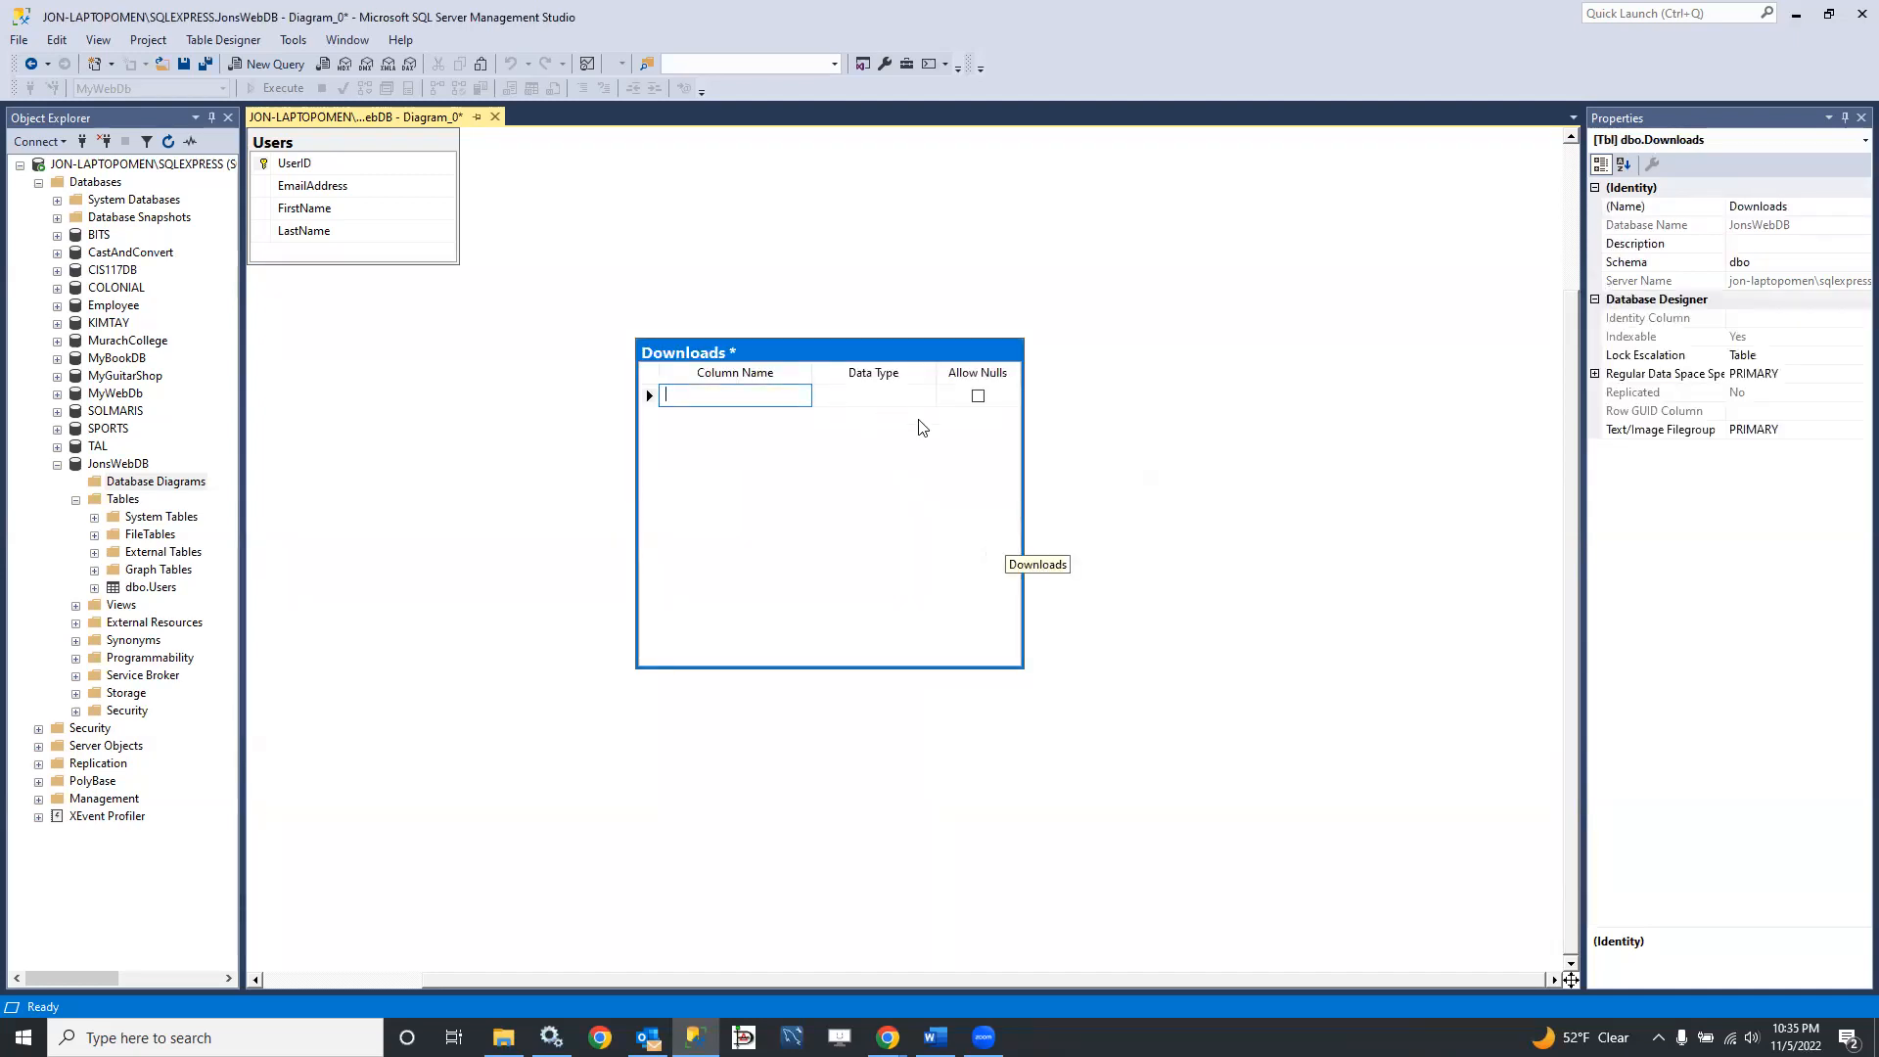
Step: Define a DownloadID column of type int that disallows nulls and make it the primary key of Downloads
text(Doa)
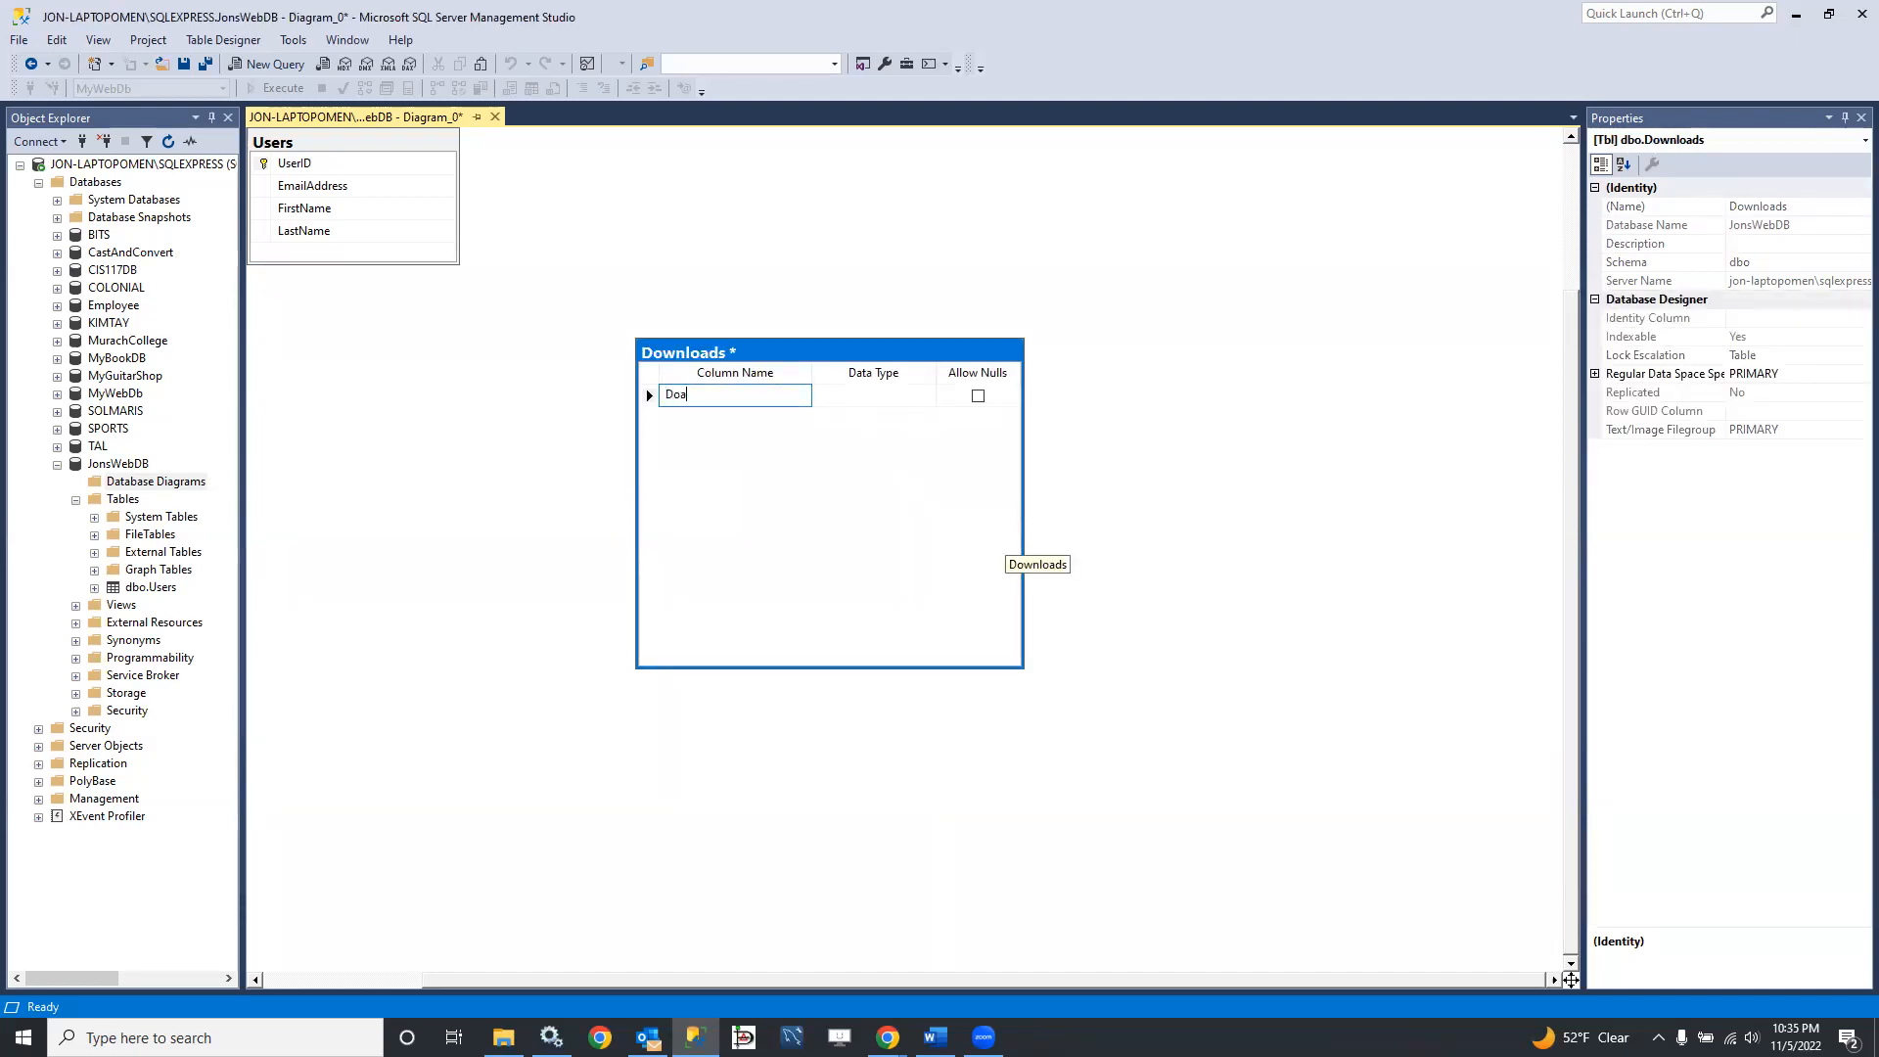
key(BackSpace)
key(BackSpace)
text(wnloadID)
key(Tab)
text(in)
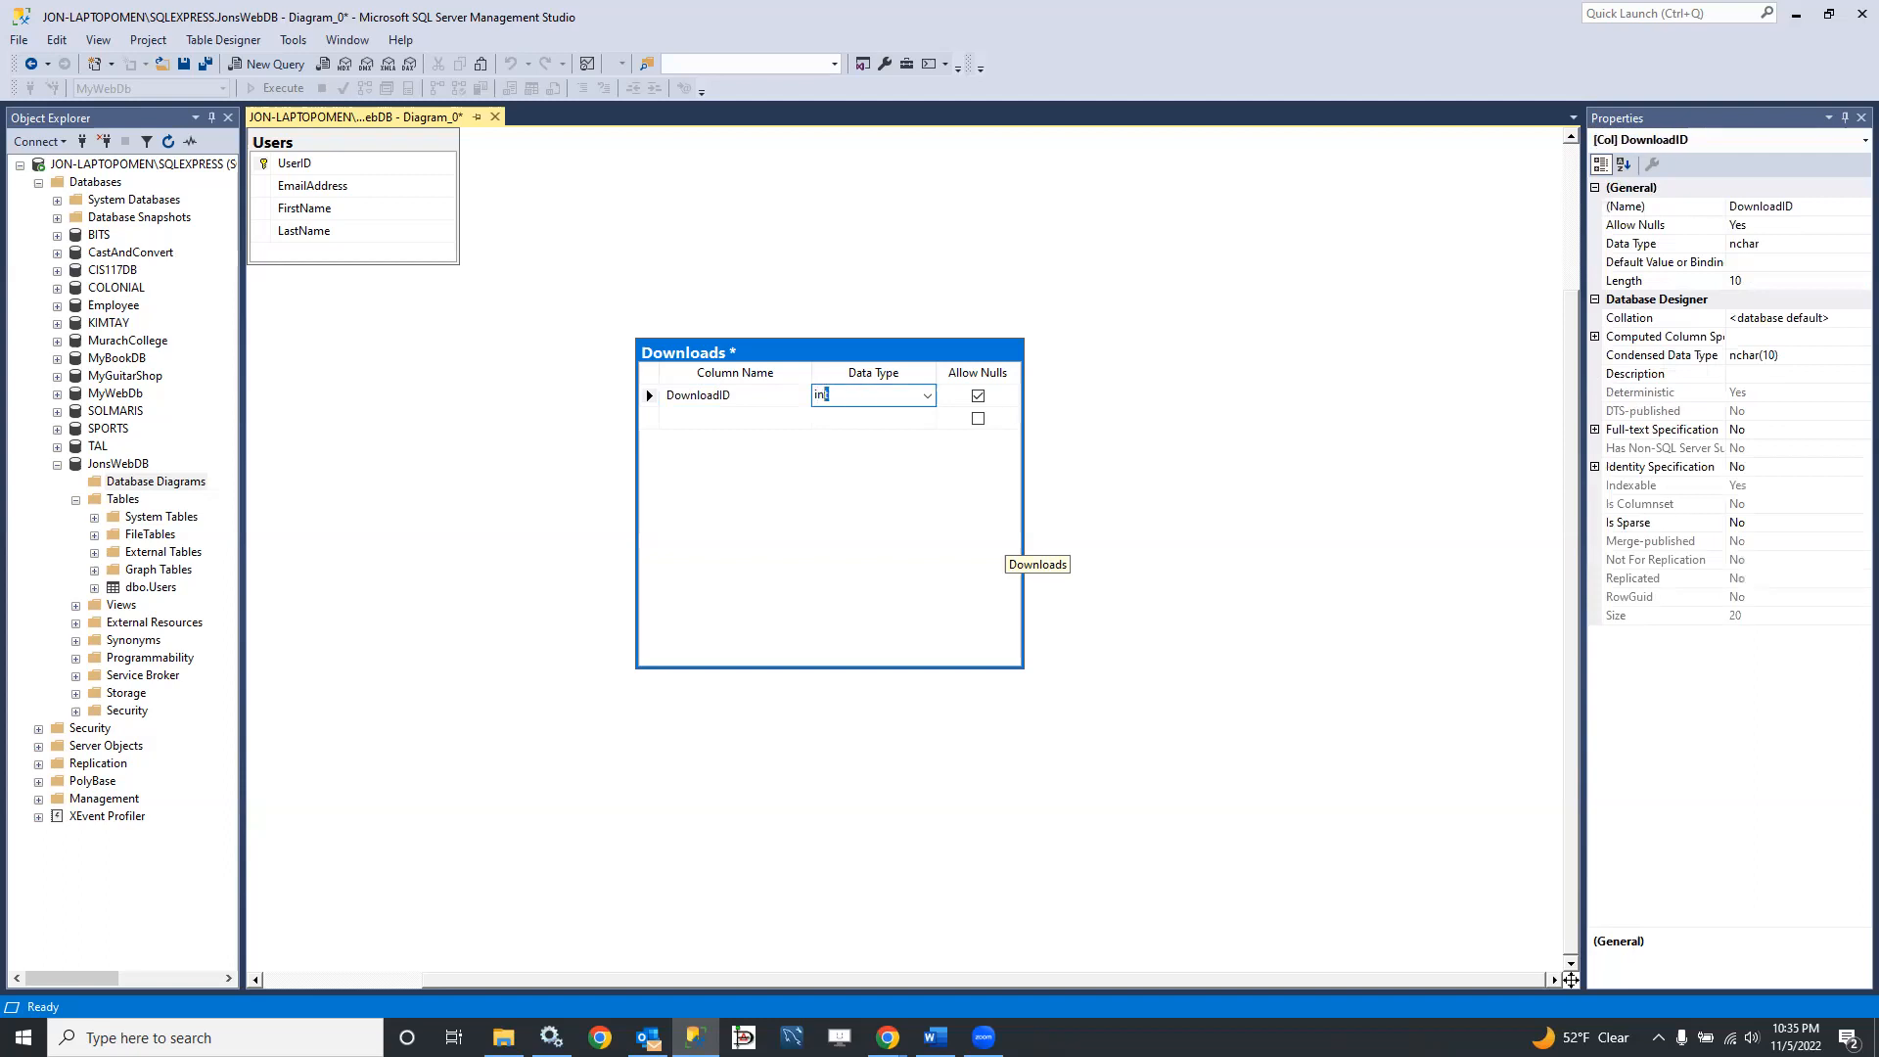
key(Tab)
key(space)
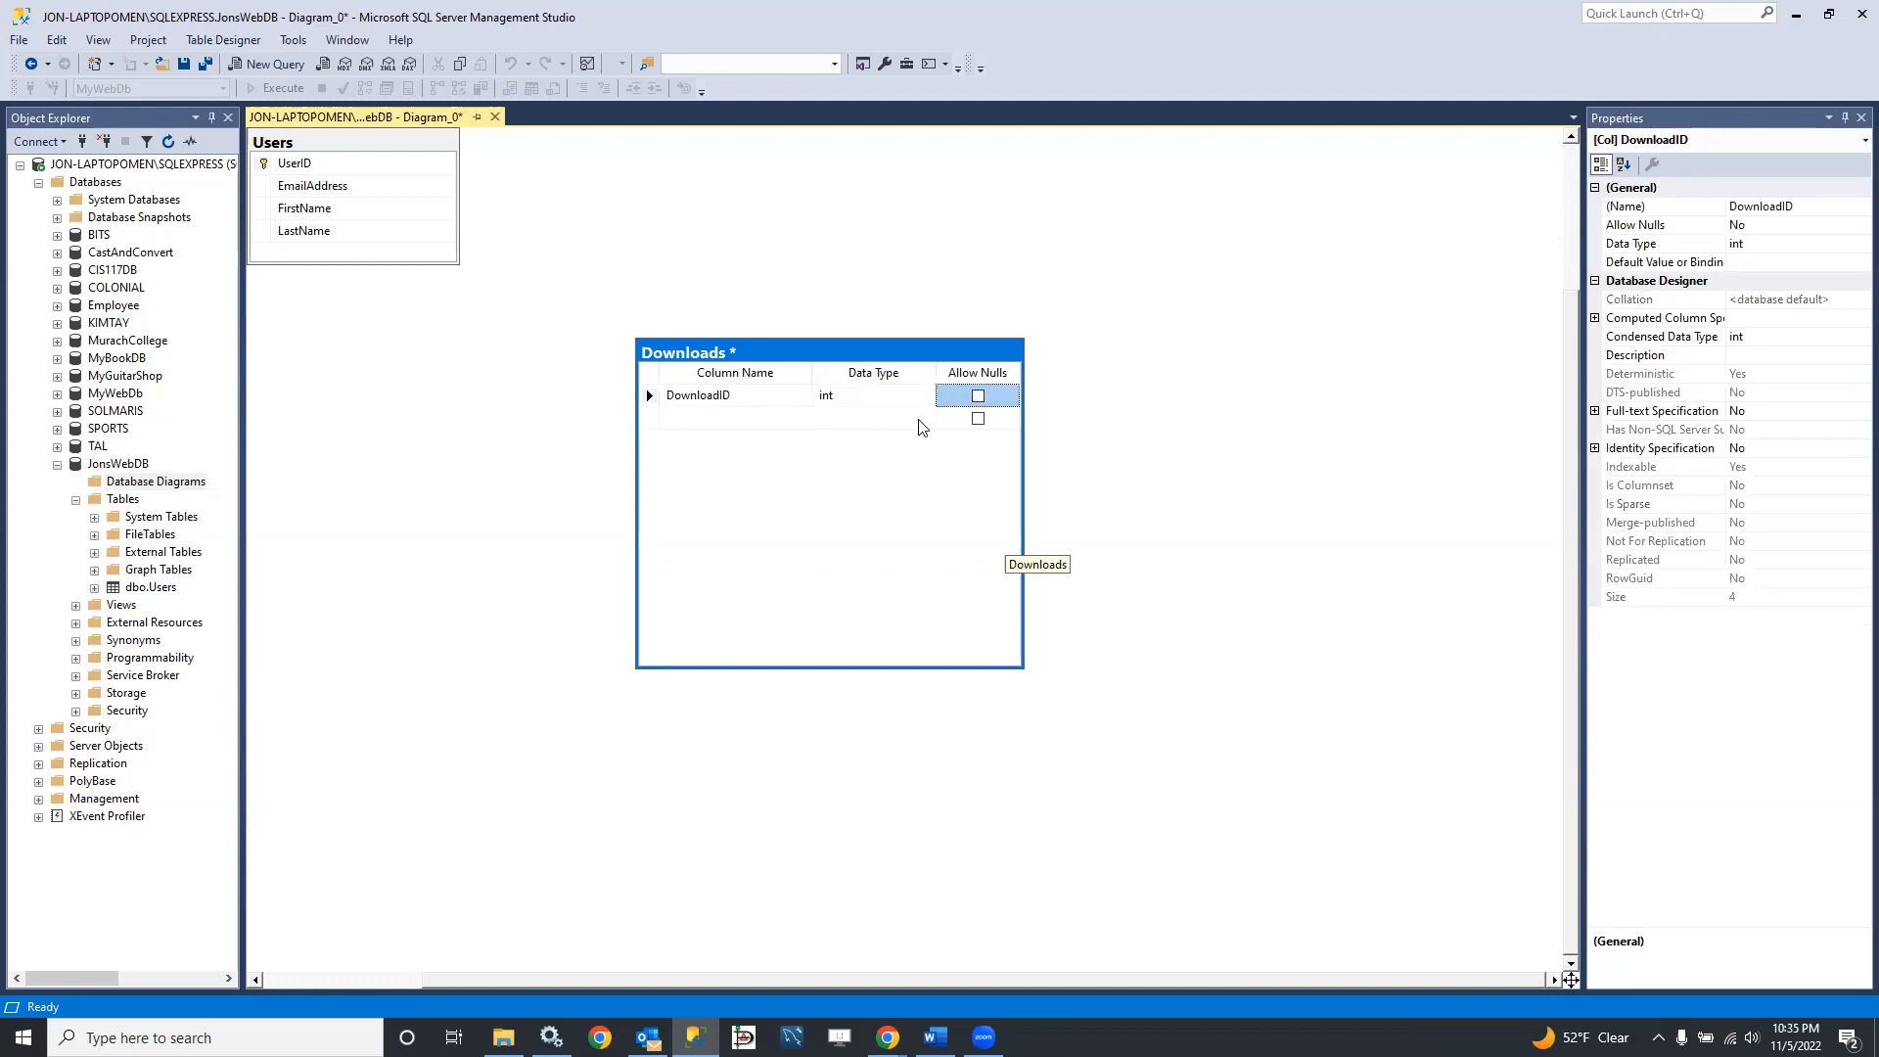
right_click(657, 398)
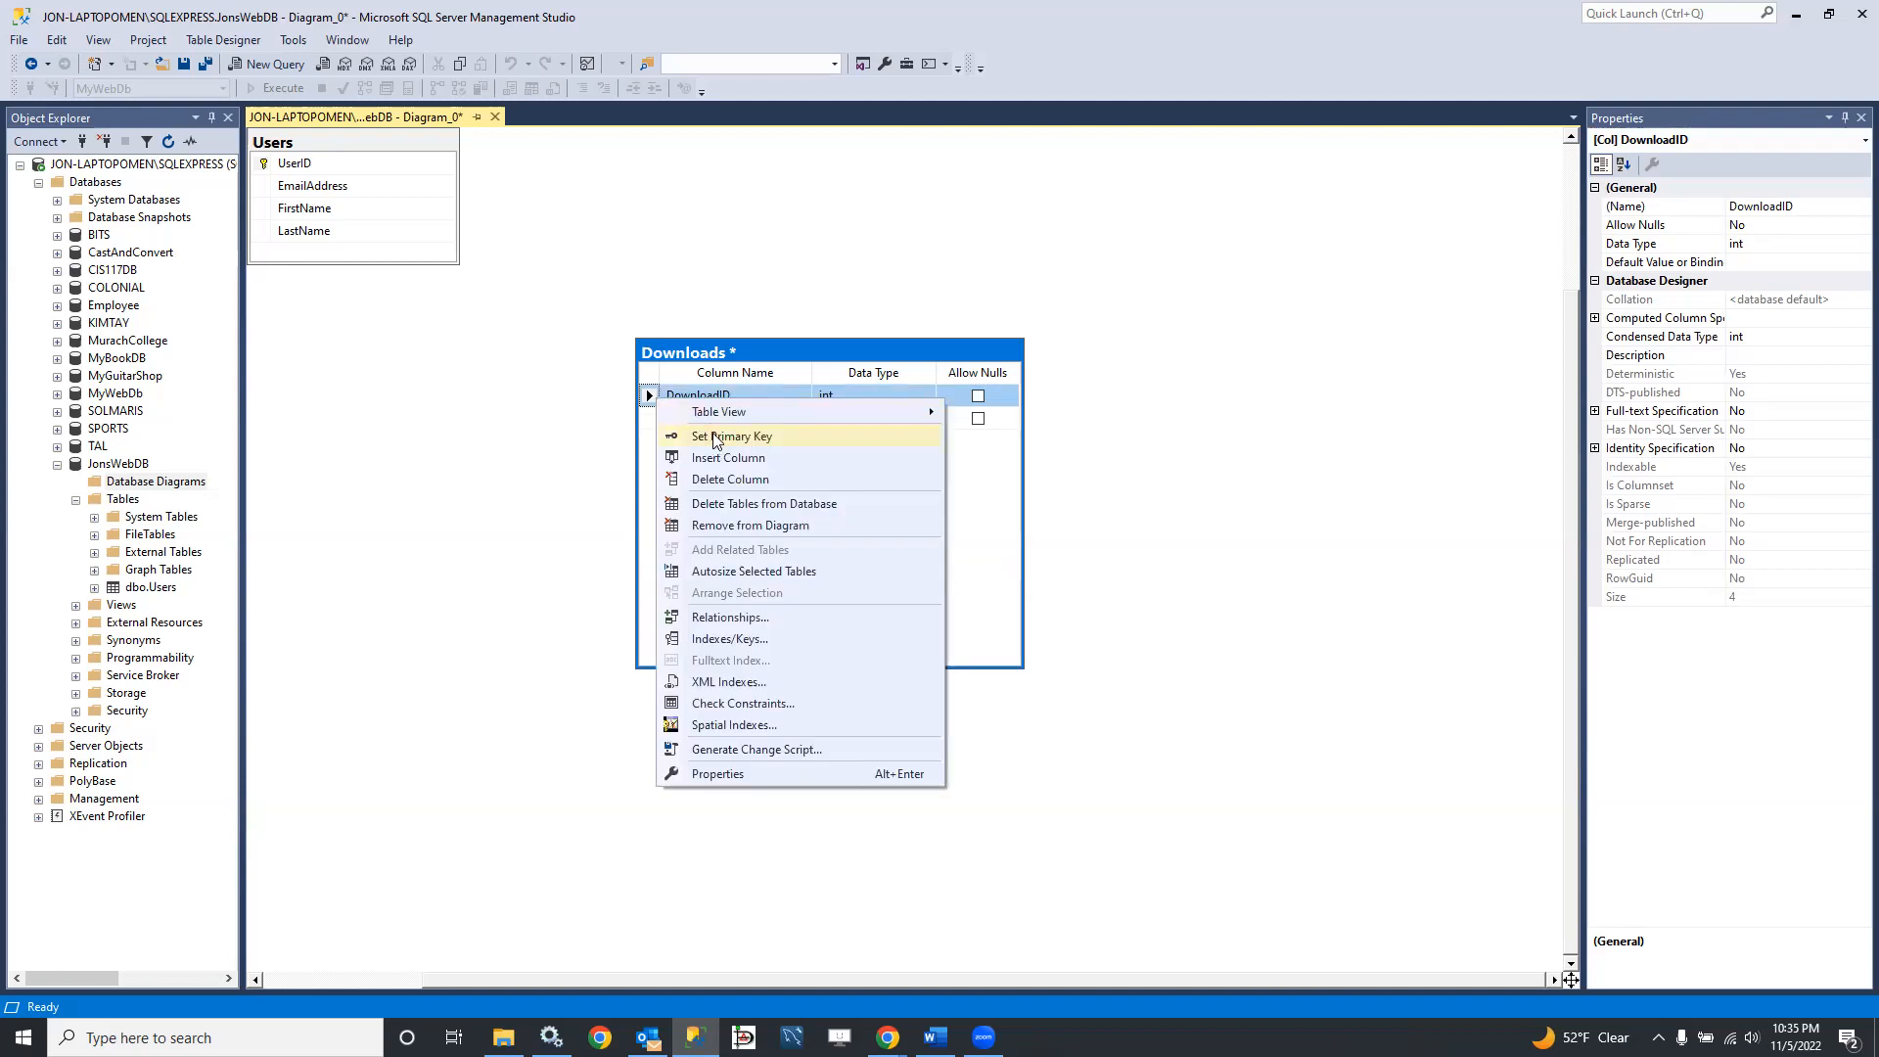
click(719, 436)
Step: Add a UserID column of type int that disallows nulls below DownloadID in the Downloads table
click(691, 419)
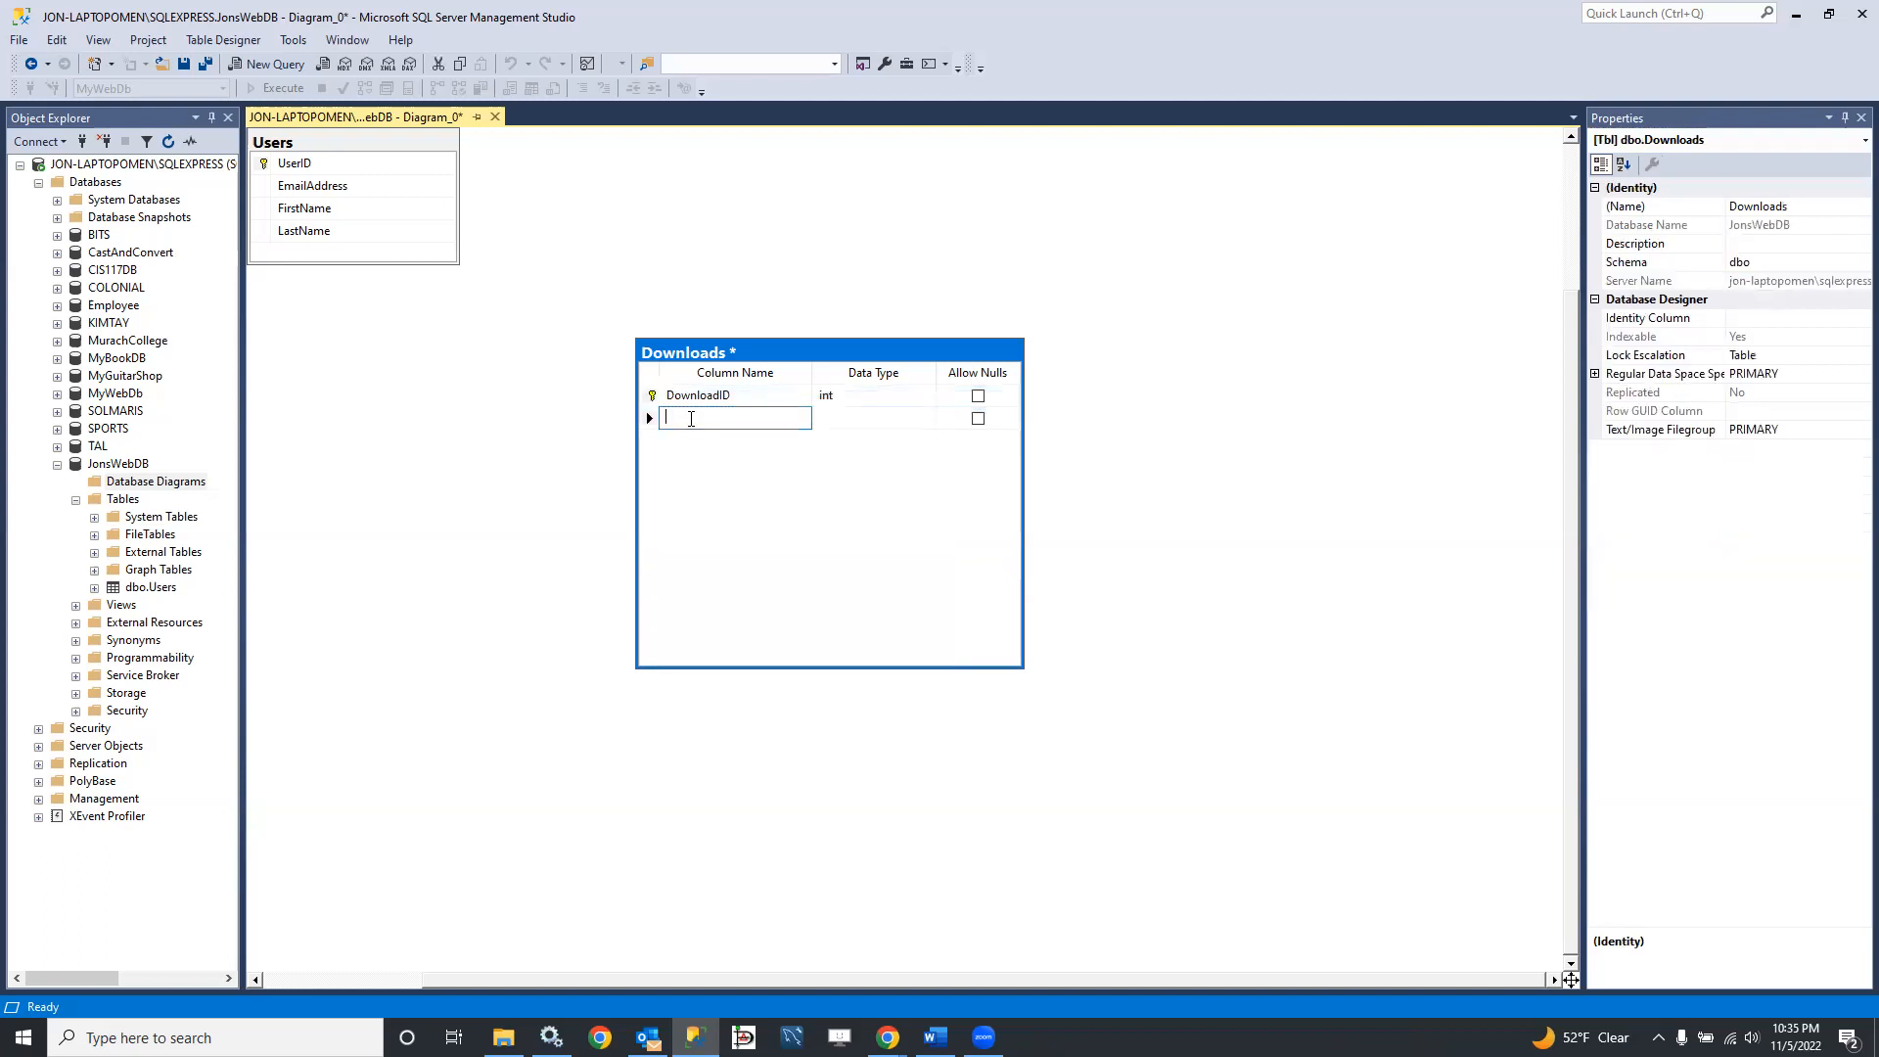
text(UserID)
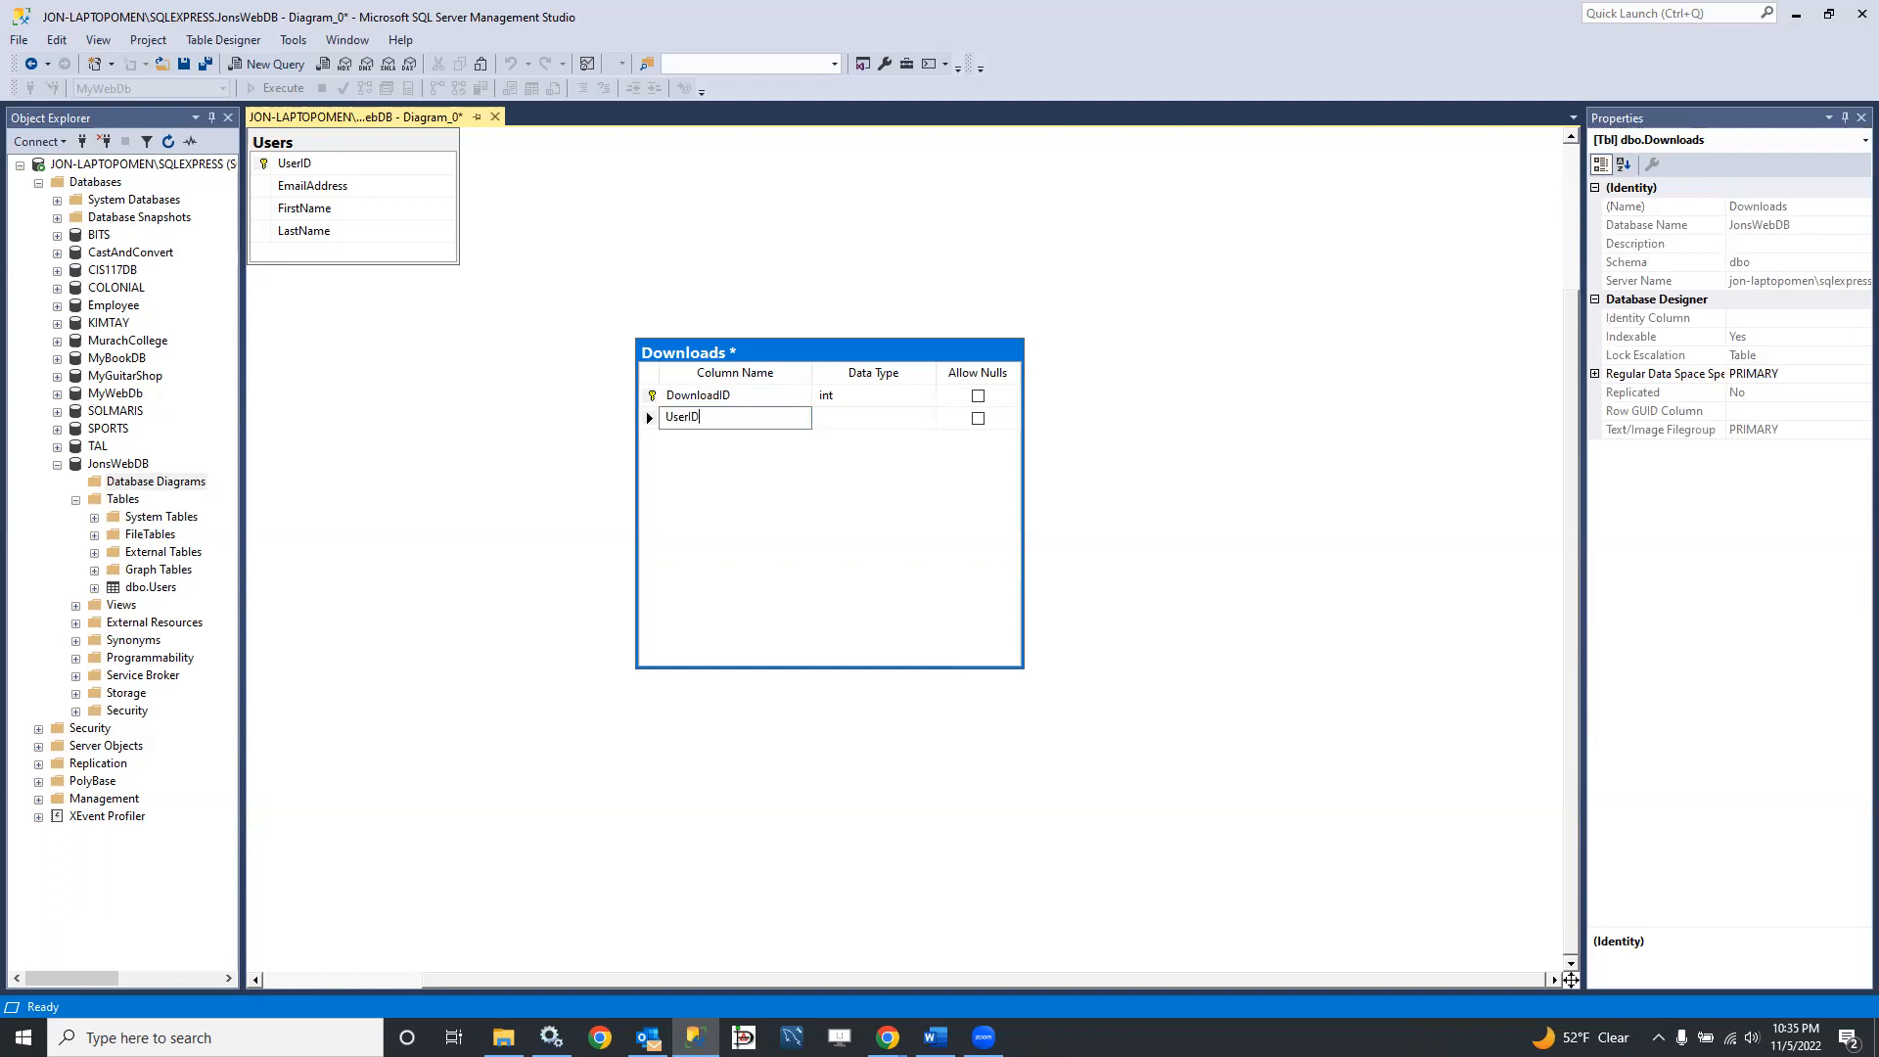
key(Tab)
text(int)
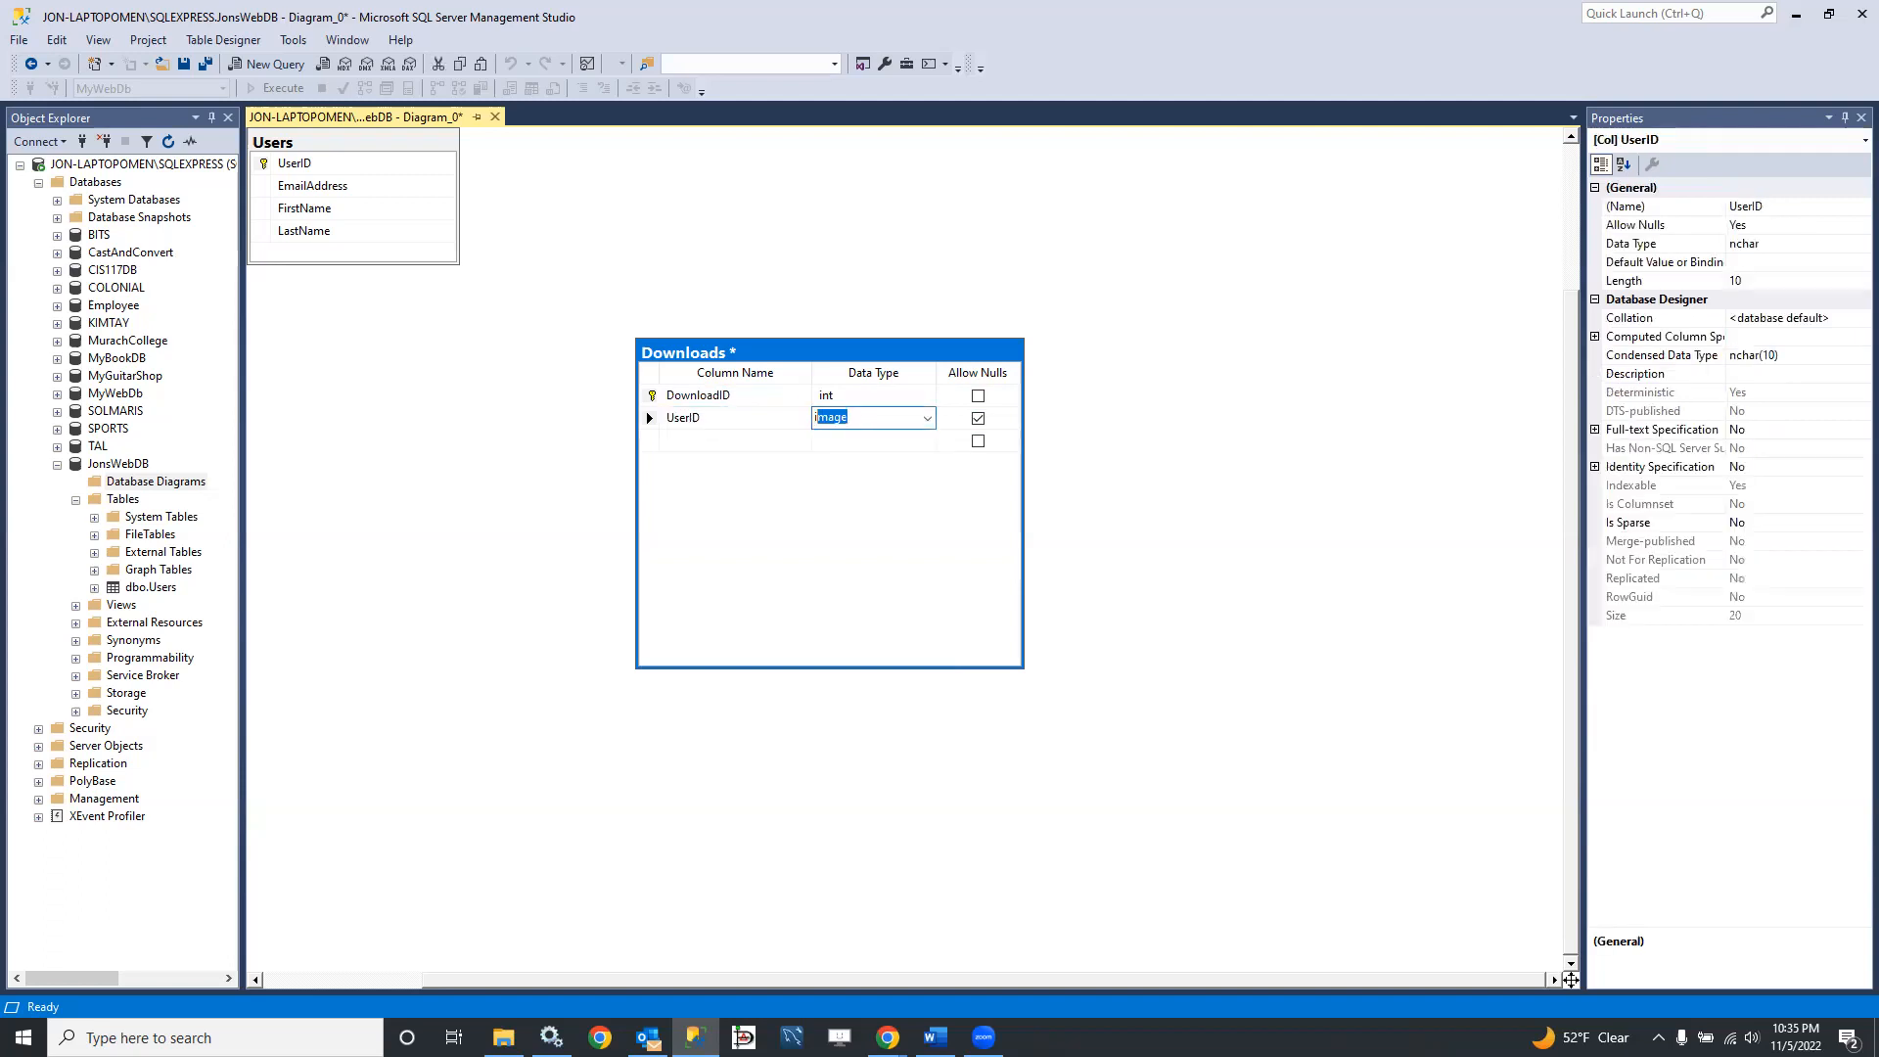
key(Tab)
key(space)
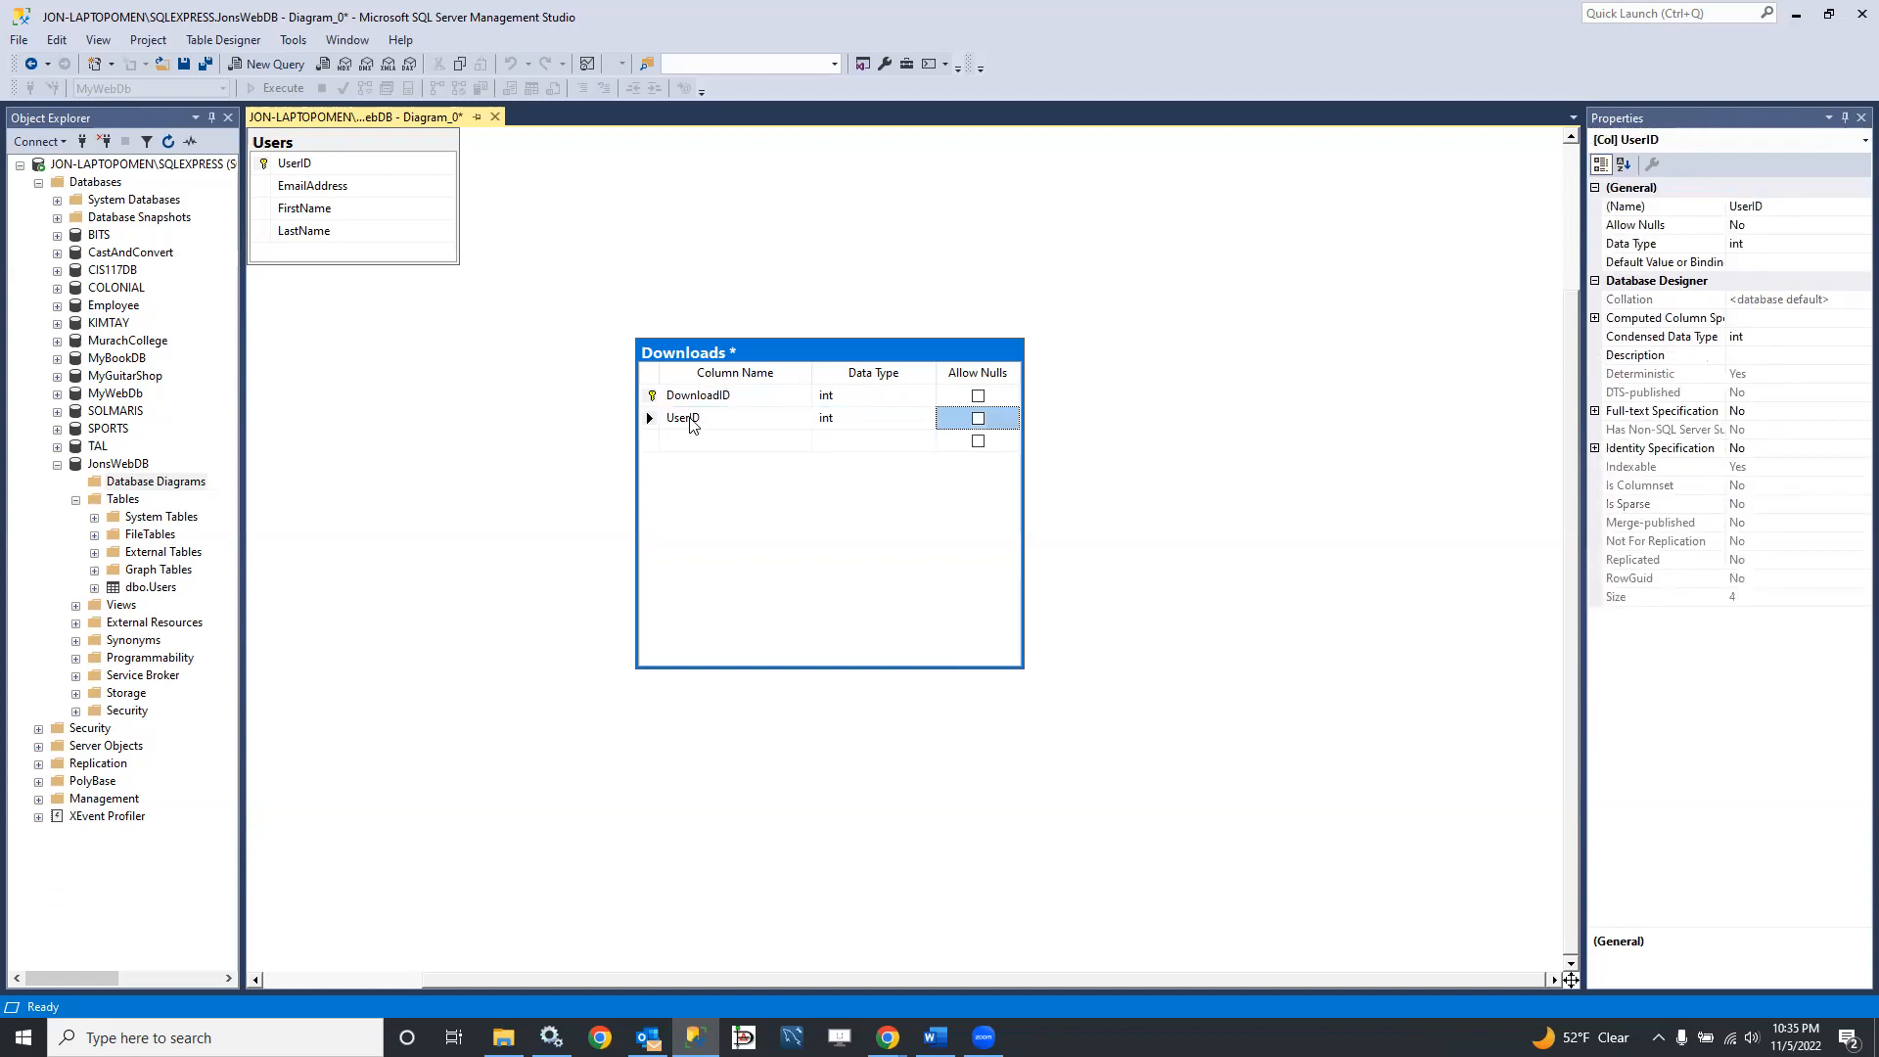
Step: Add a DownloadDate column of type datetime2(7) that disallows nulls below UserID in the Downloads table
key(Tab)
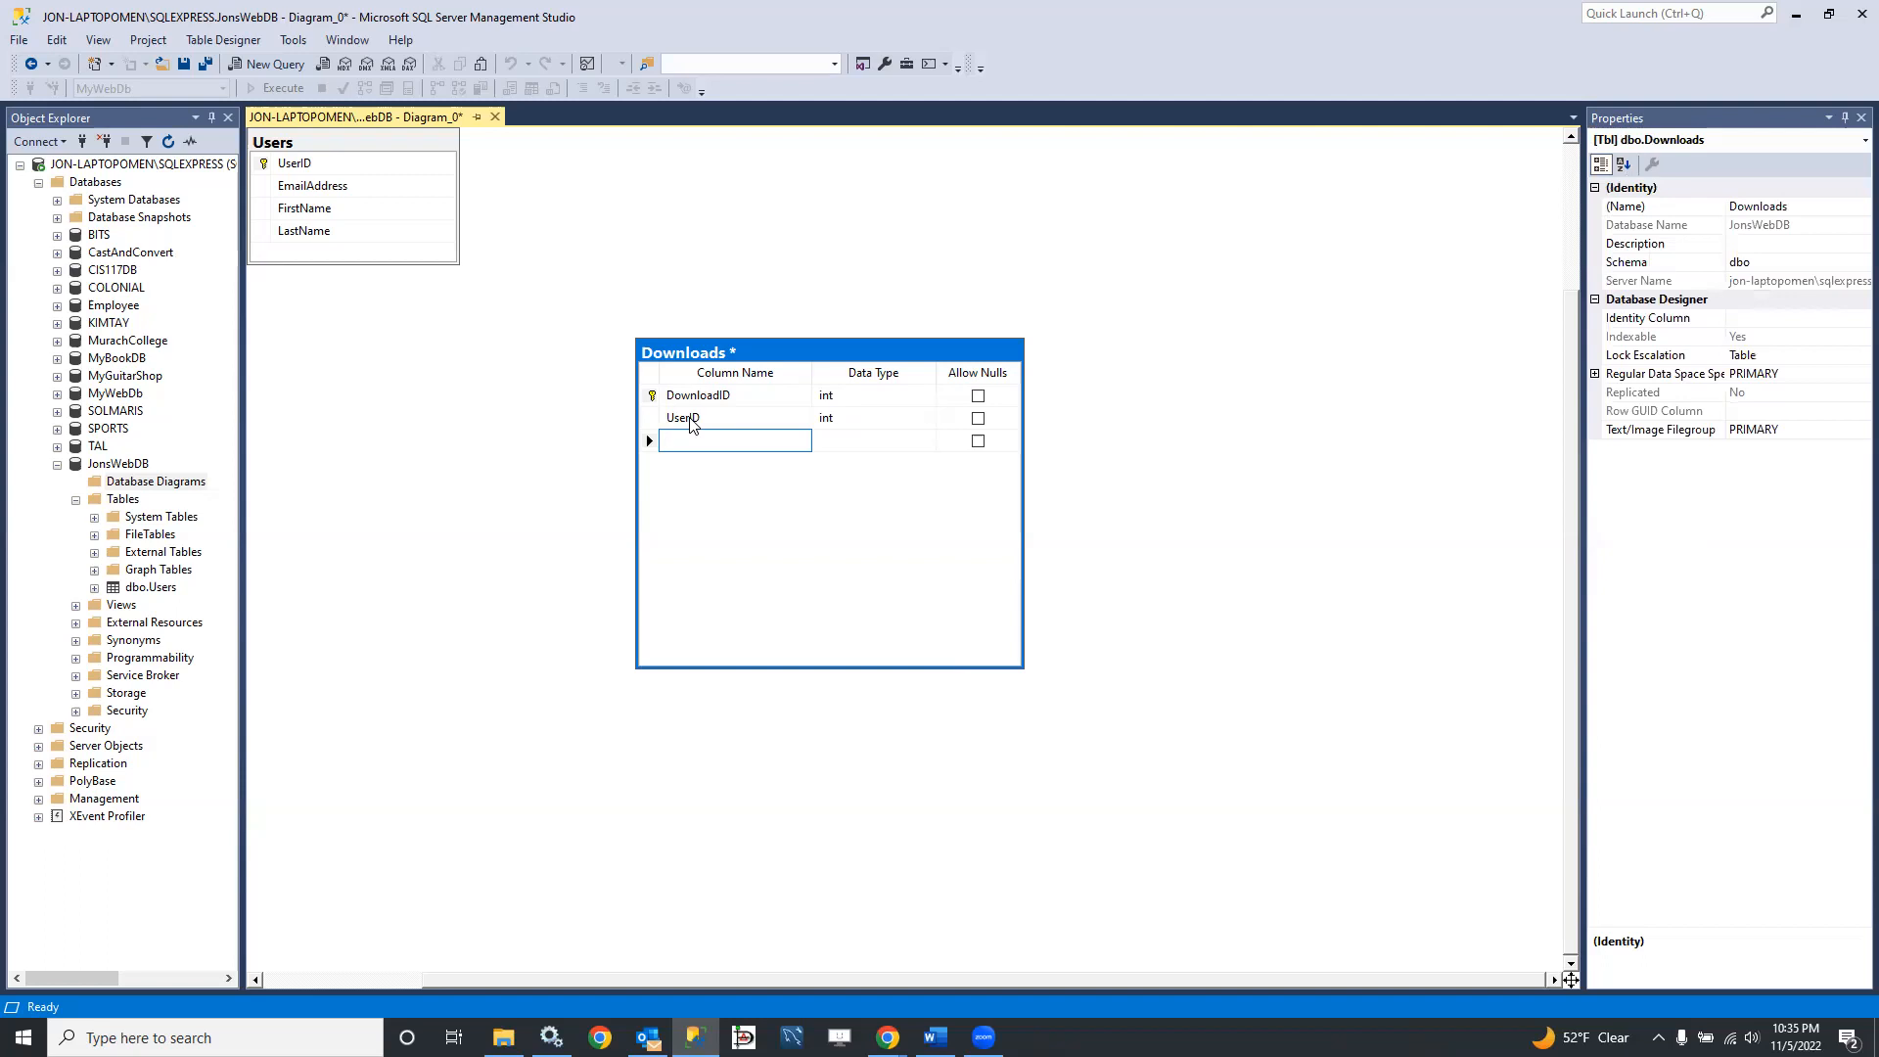
text(DownloadDate)
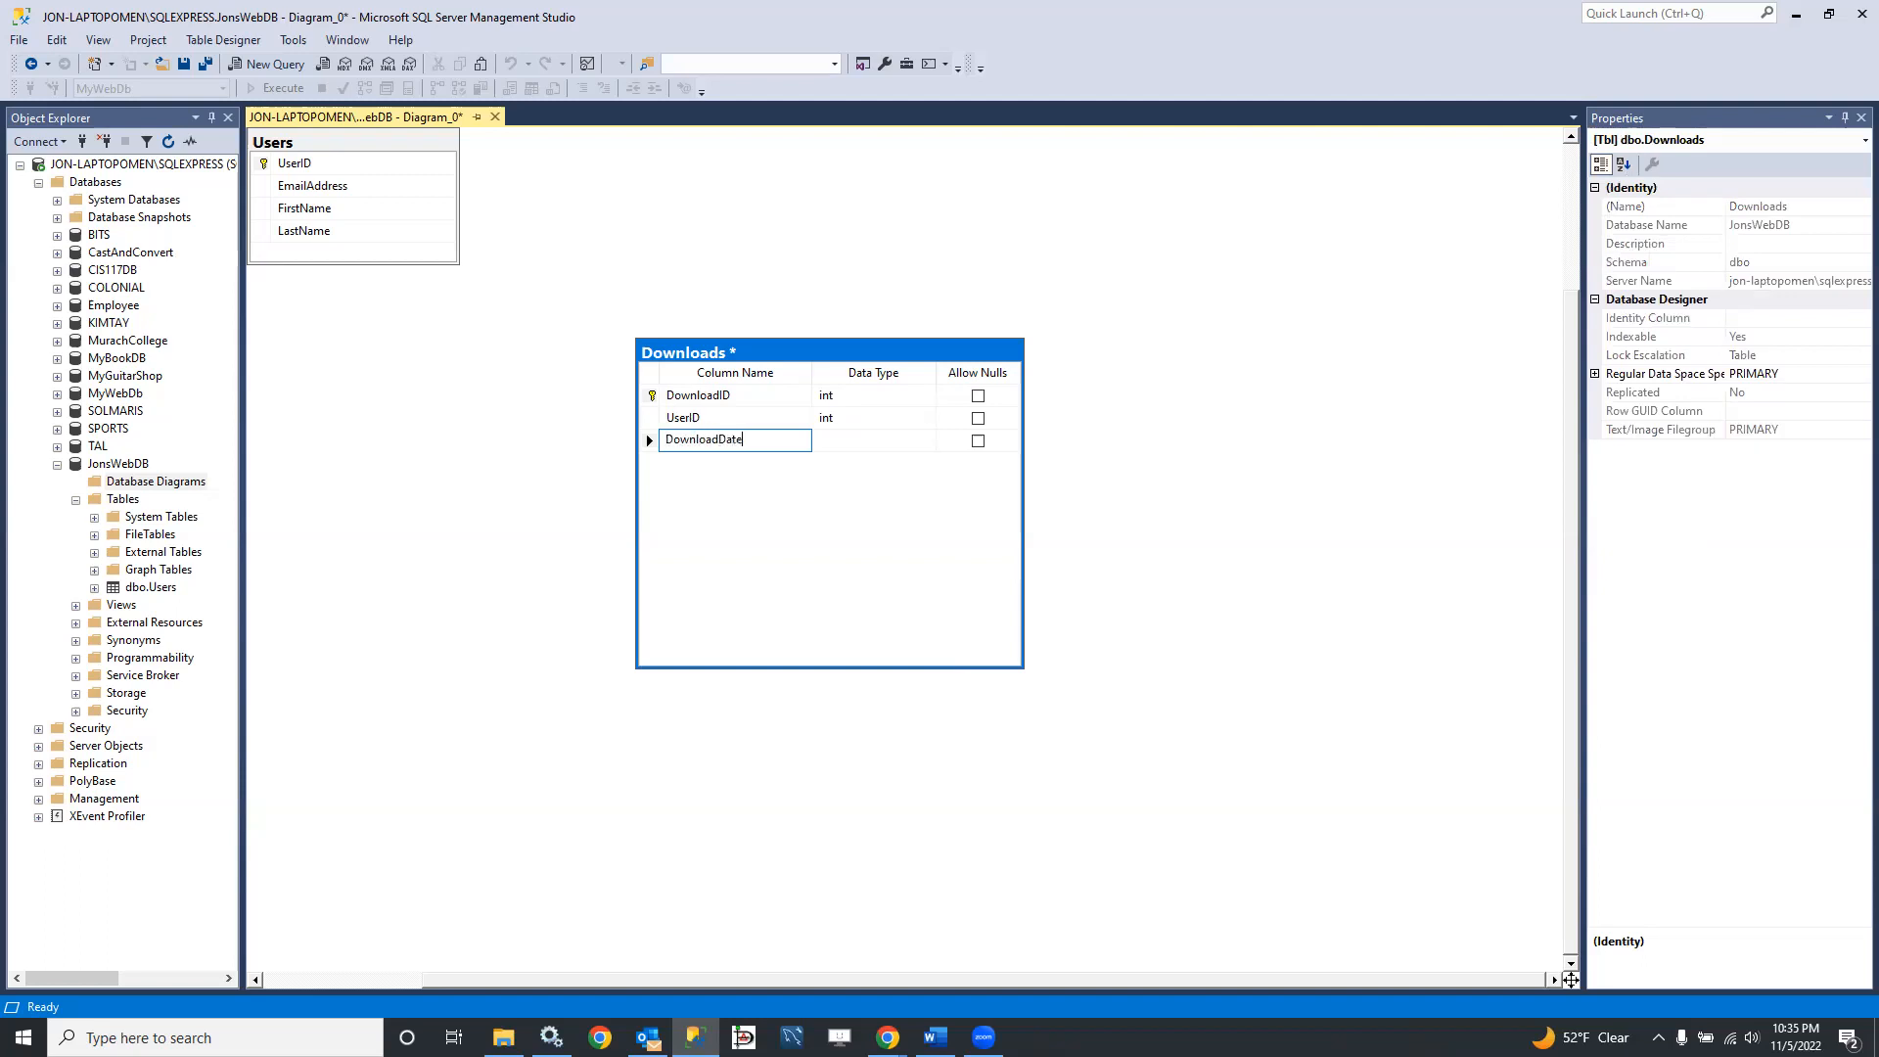
key(Tab)
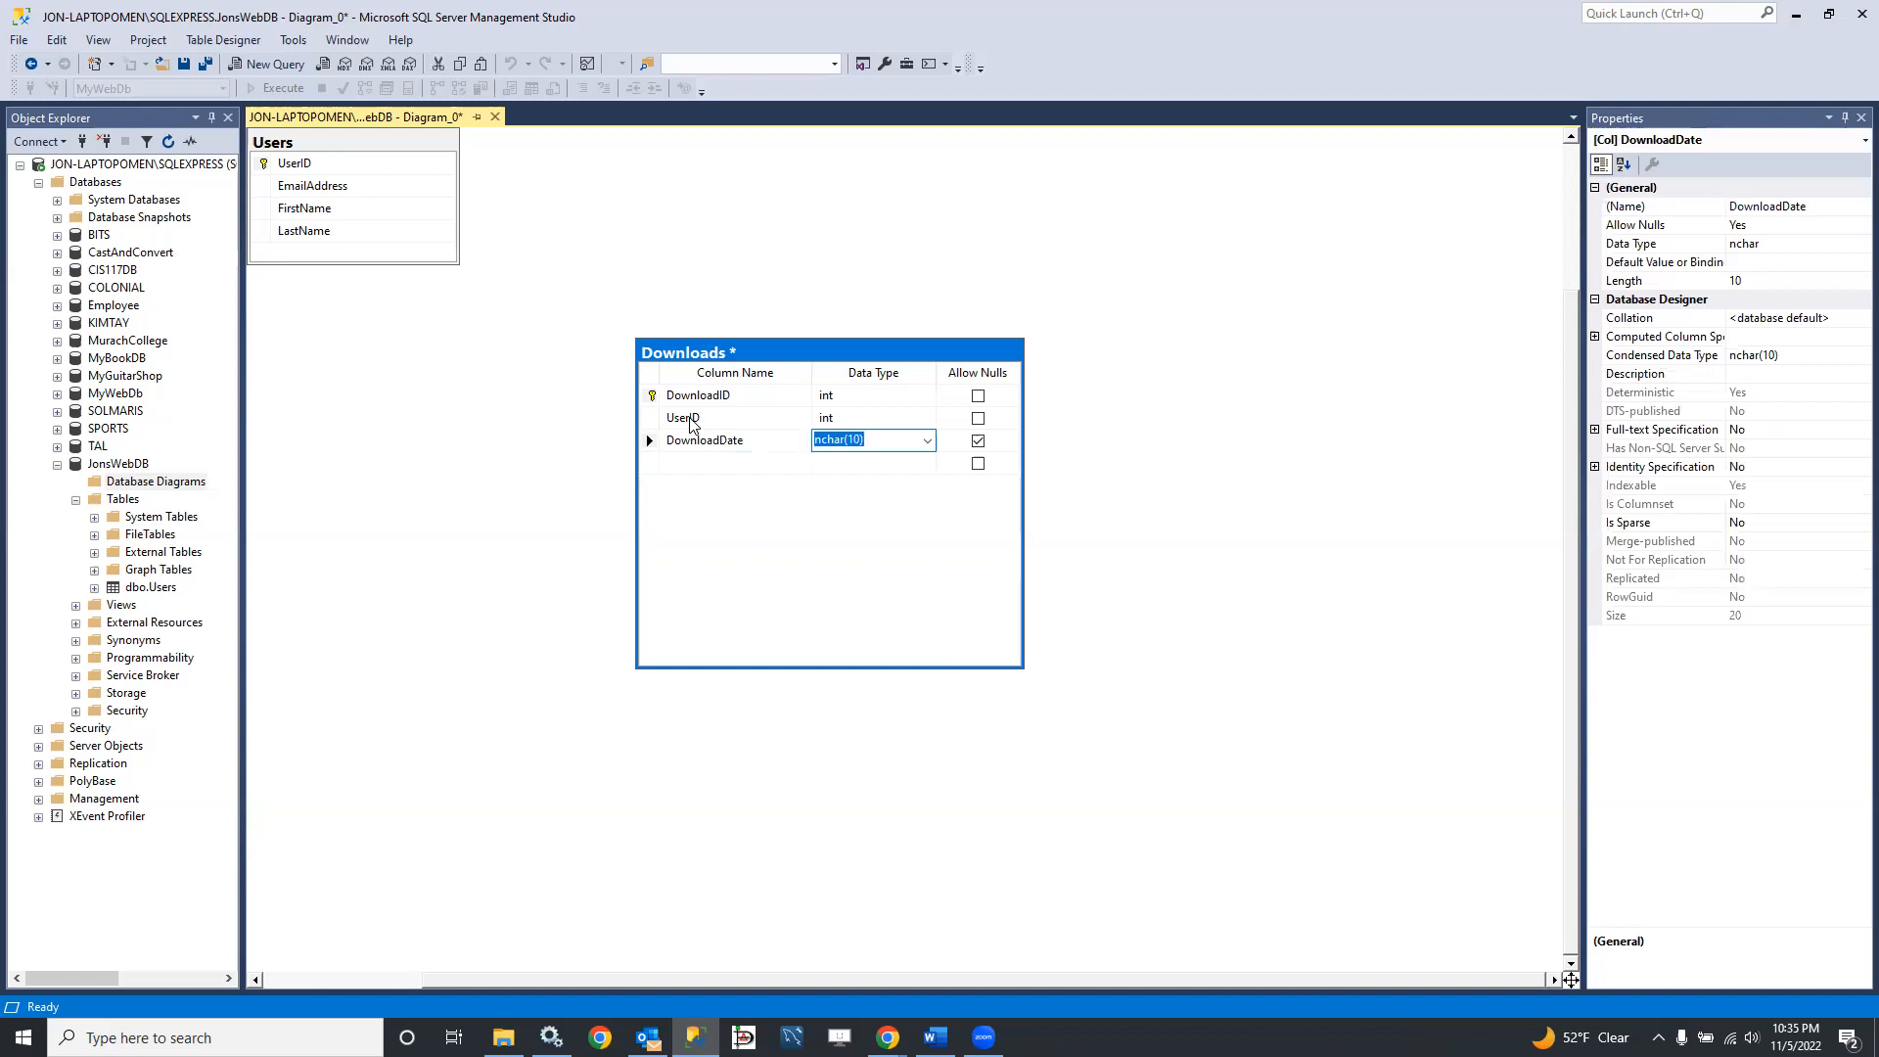
text(datetime2(7)
key(Tab)
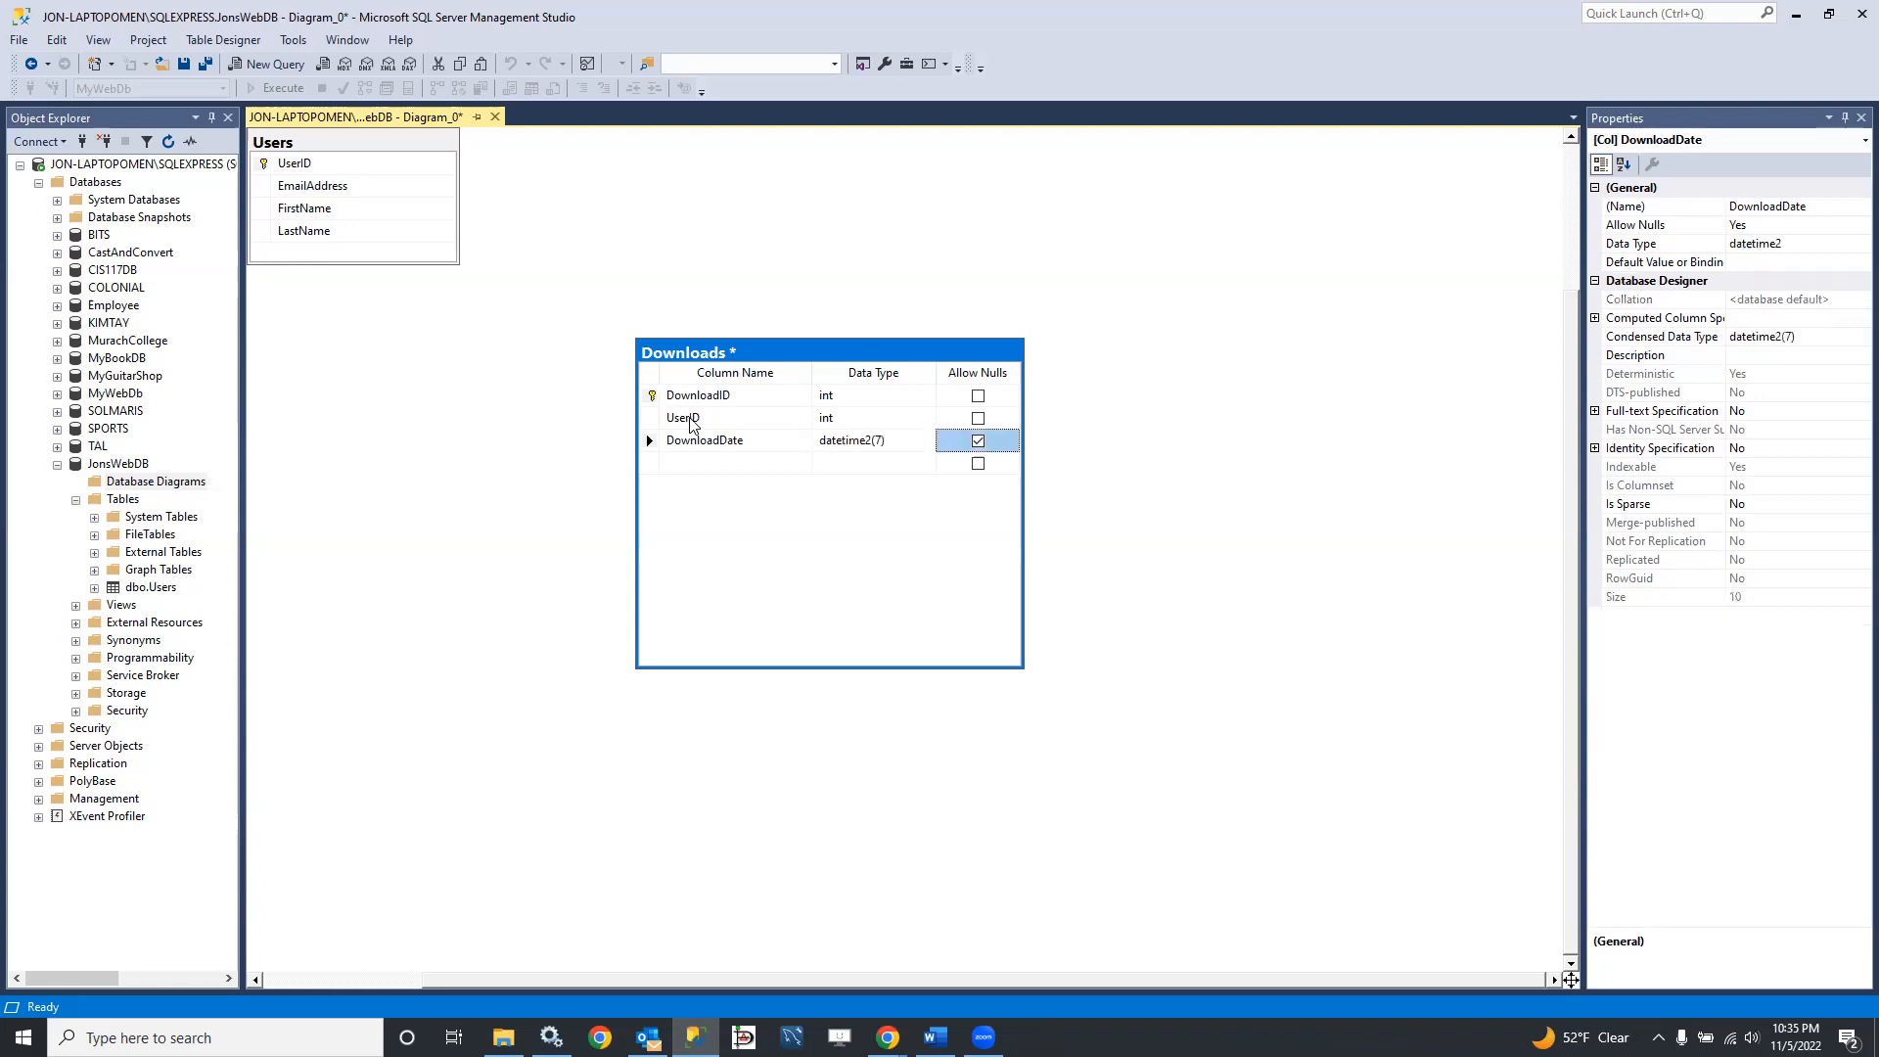
key(space)
Step: Add a Filename column of type varchar(50) that disallows nulls below DownloadDate in the Downloads table
key(Tab)
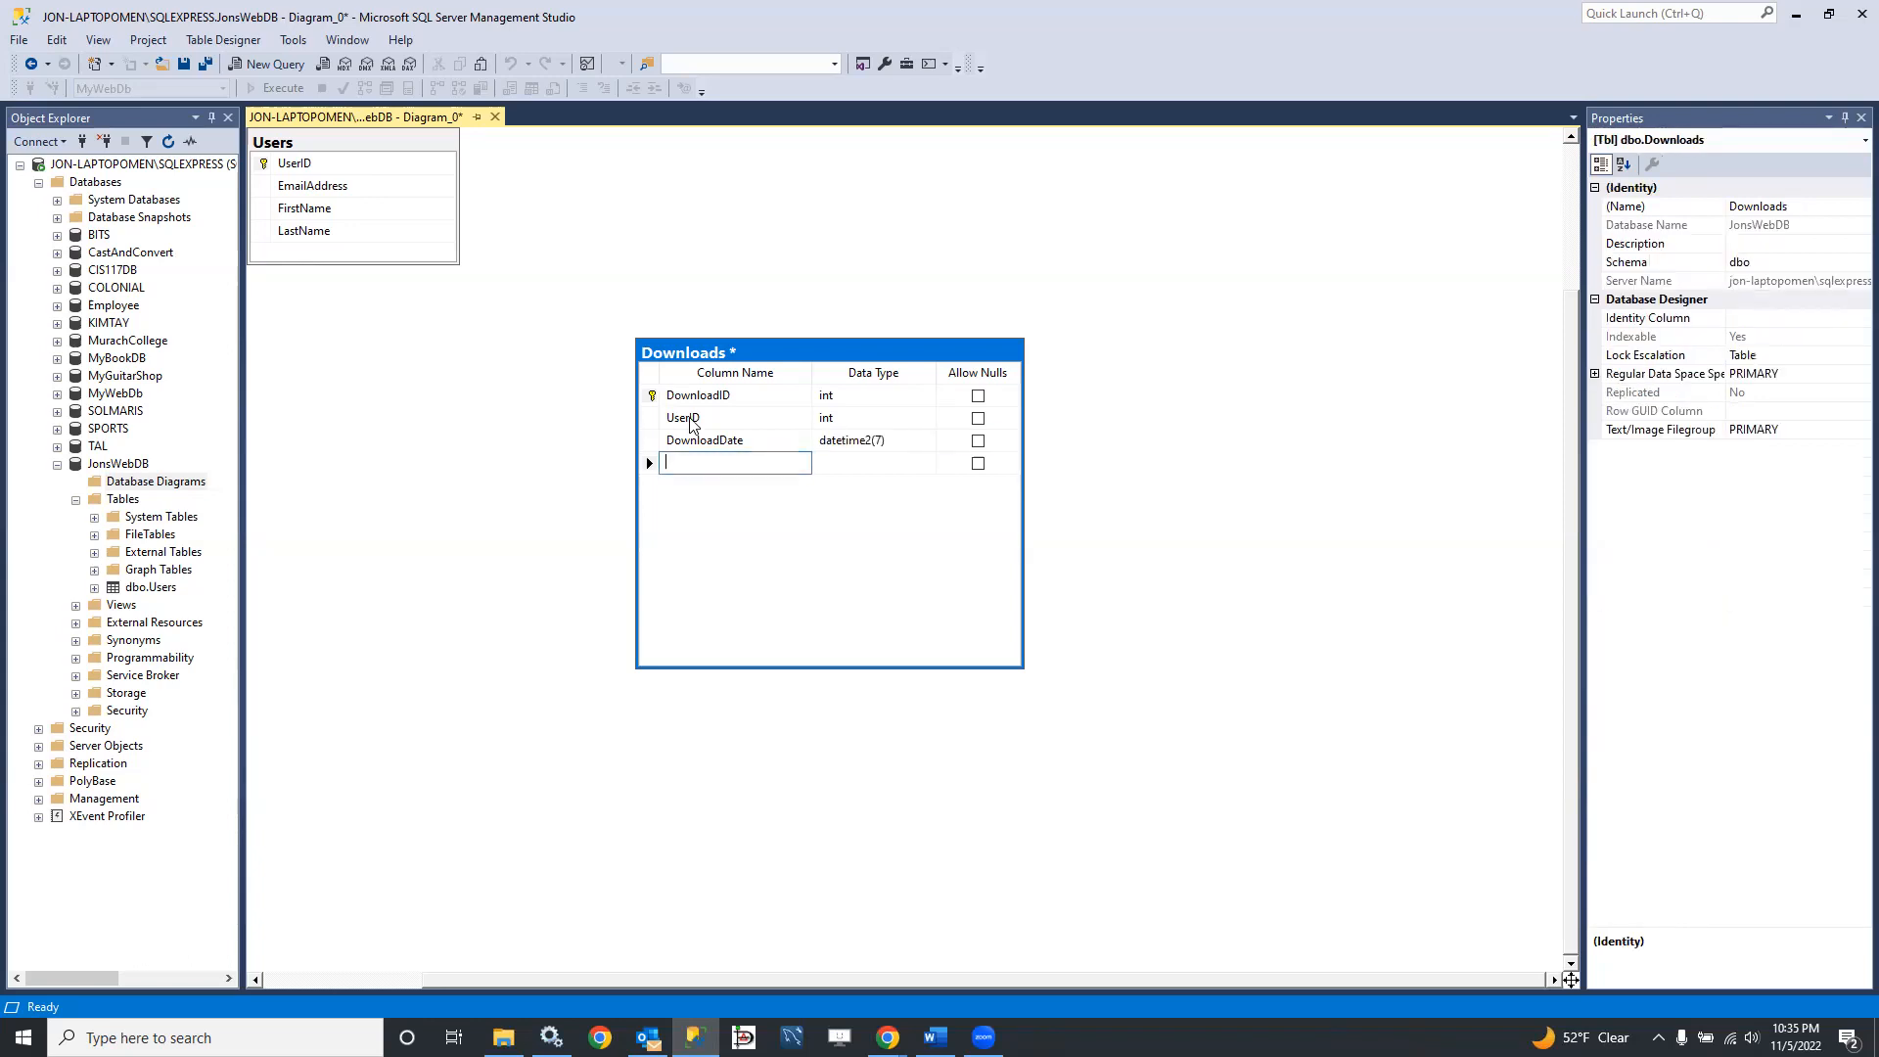
text(Filen)
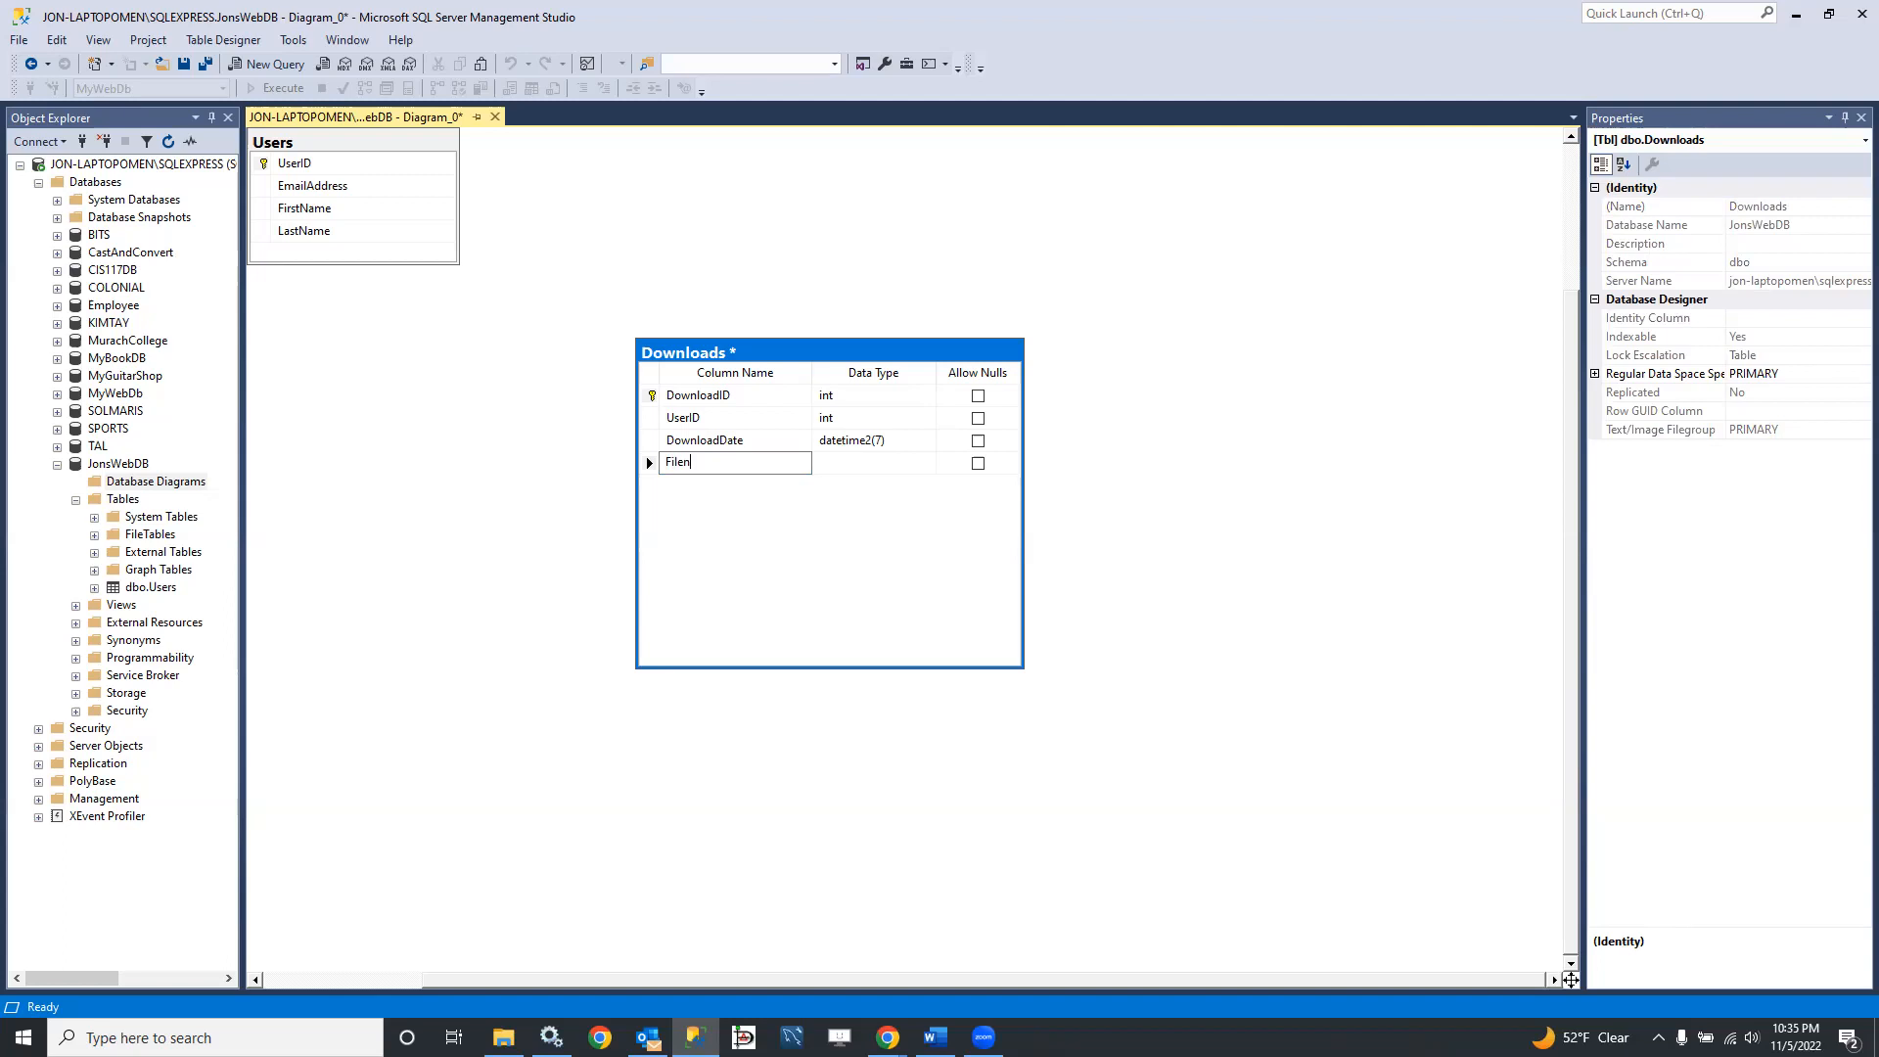
text(ame)
key(Tab)
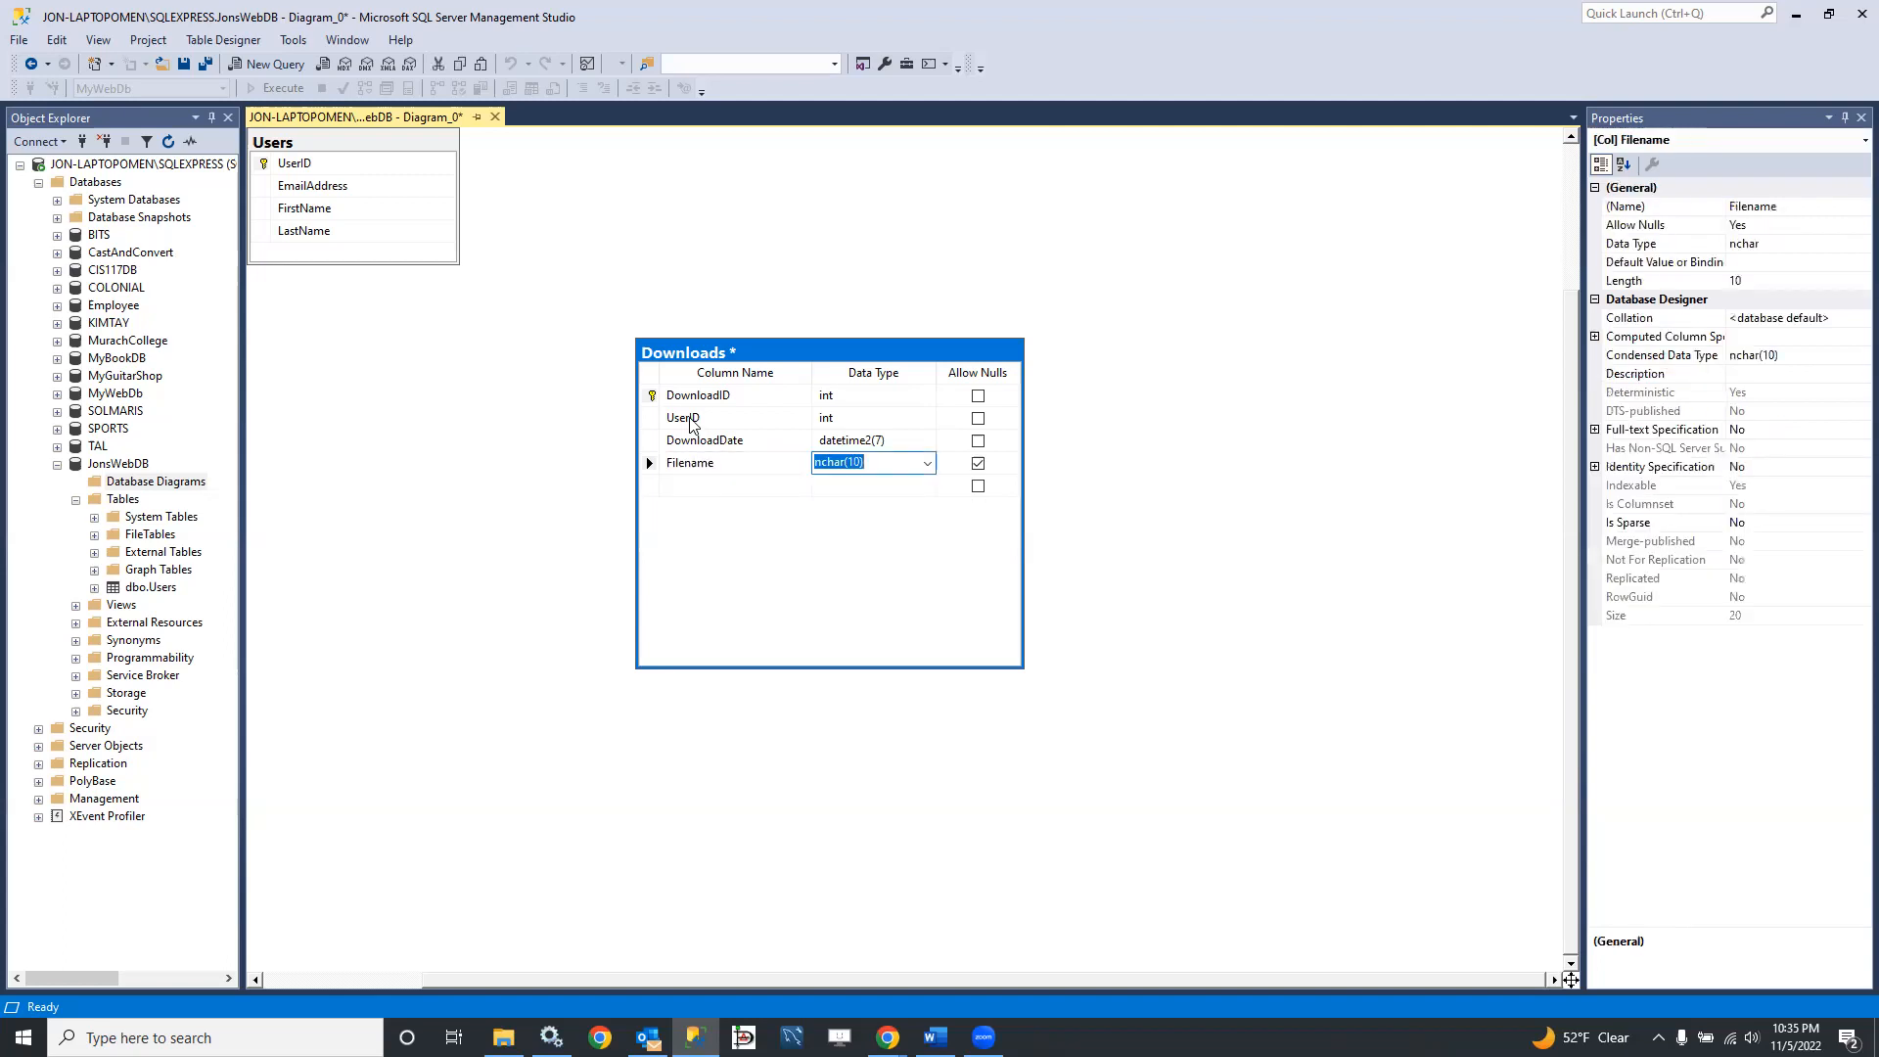
text(varch)
key(Tab)
key(space)
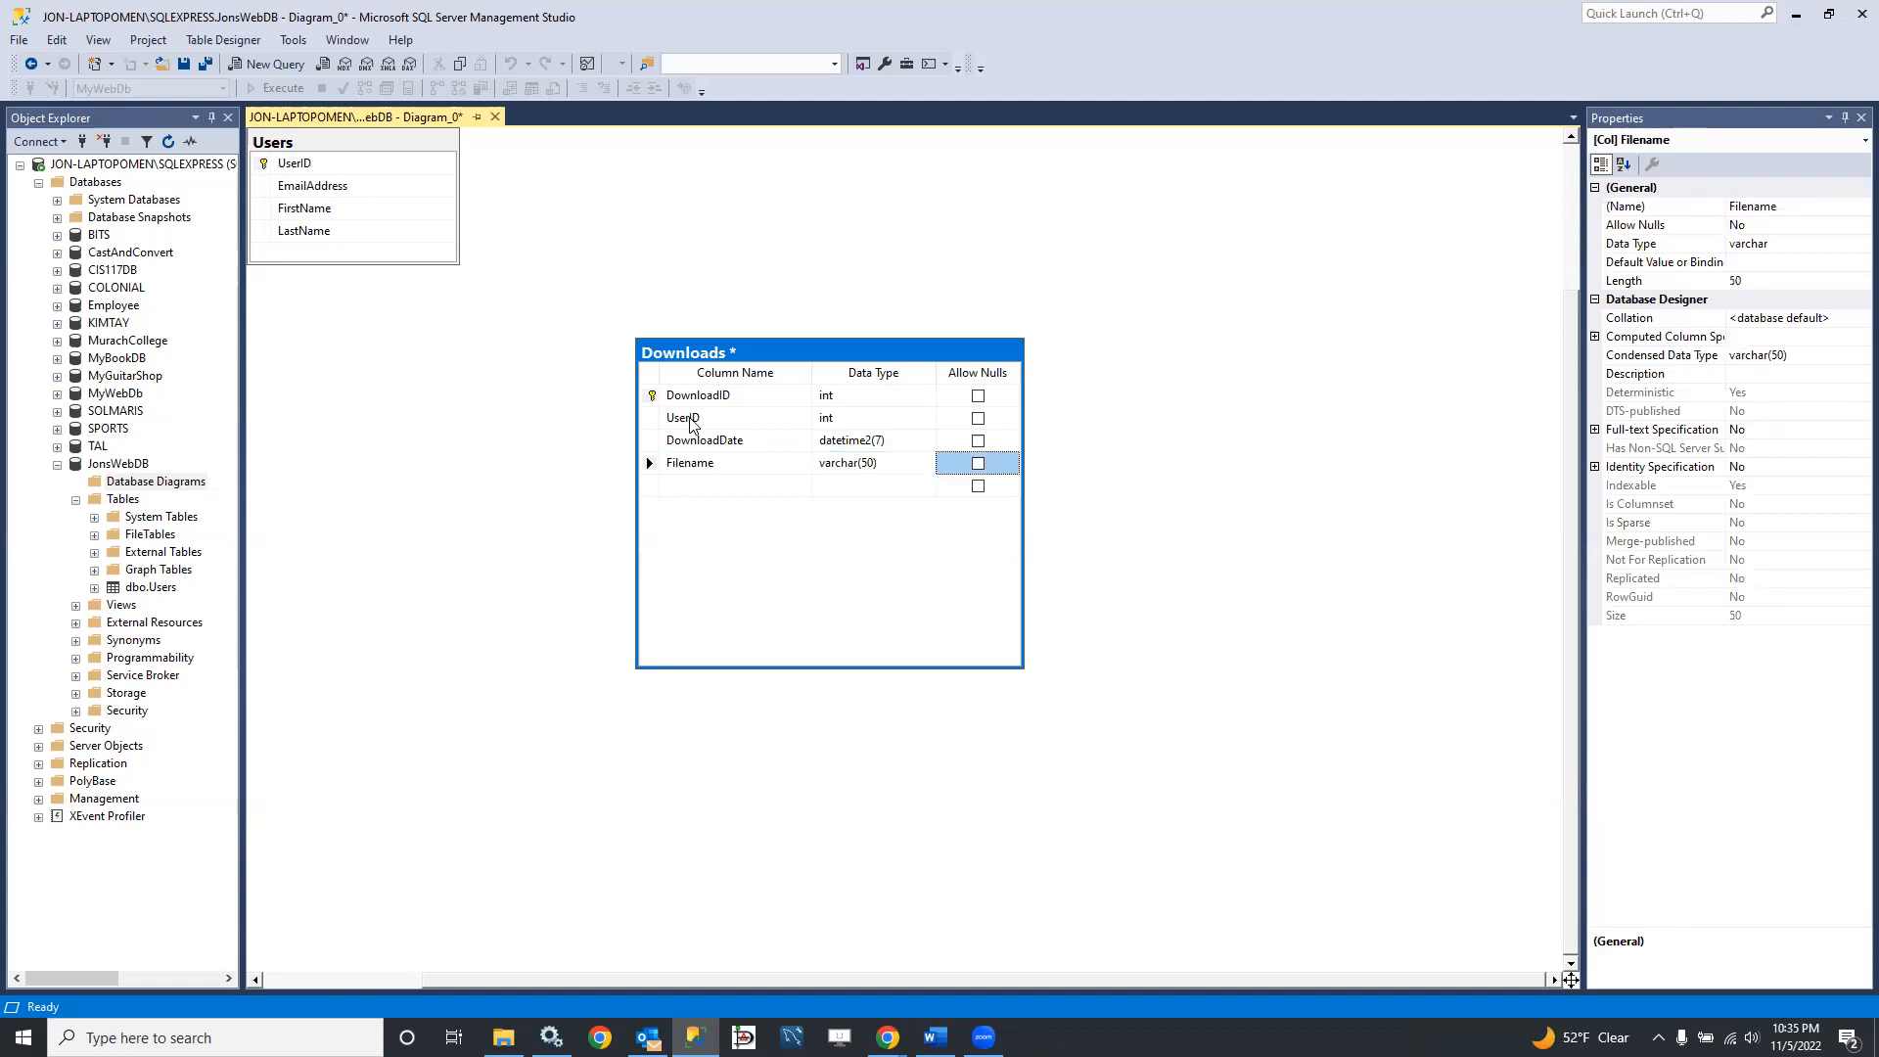
Step: Add a ProductID column of type int that disallows nulls below Filename in the Downloads table
key(Tab)
text(Produ)
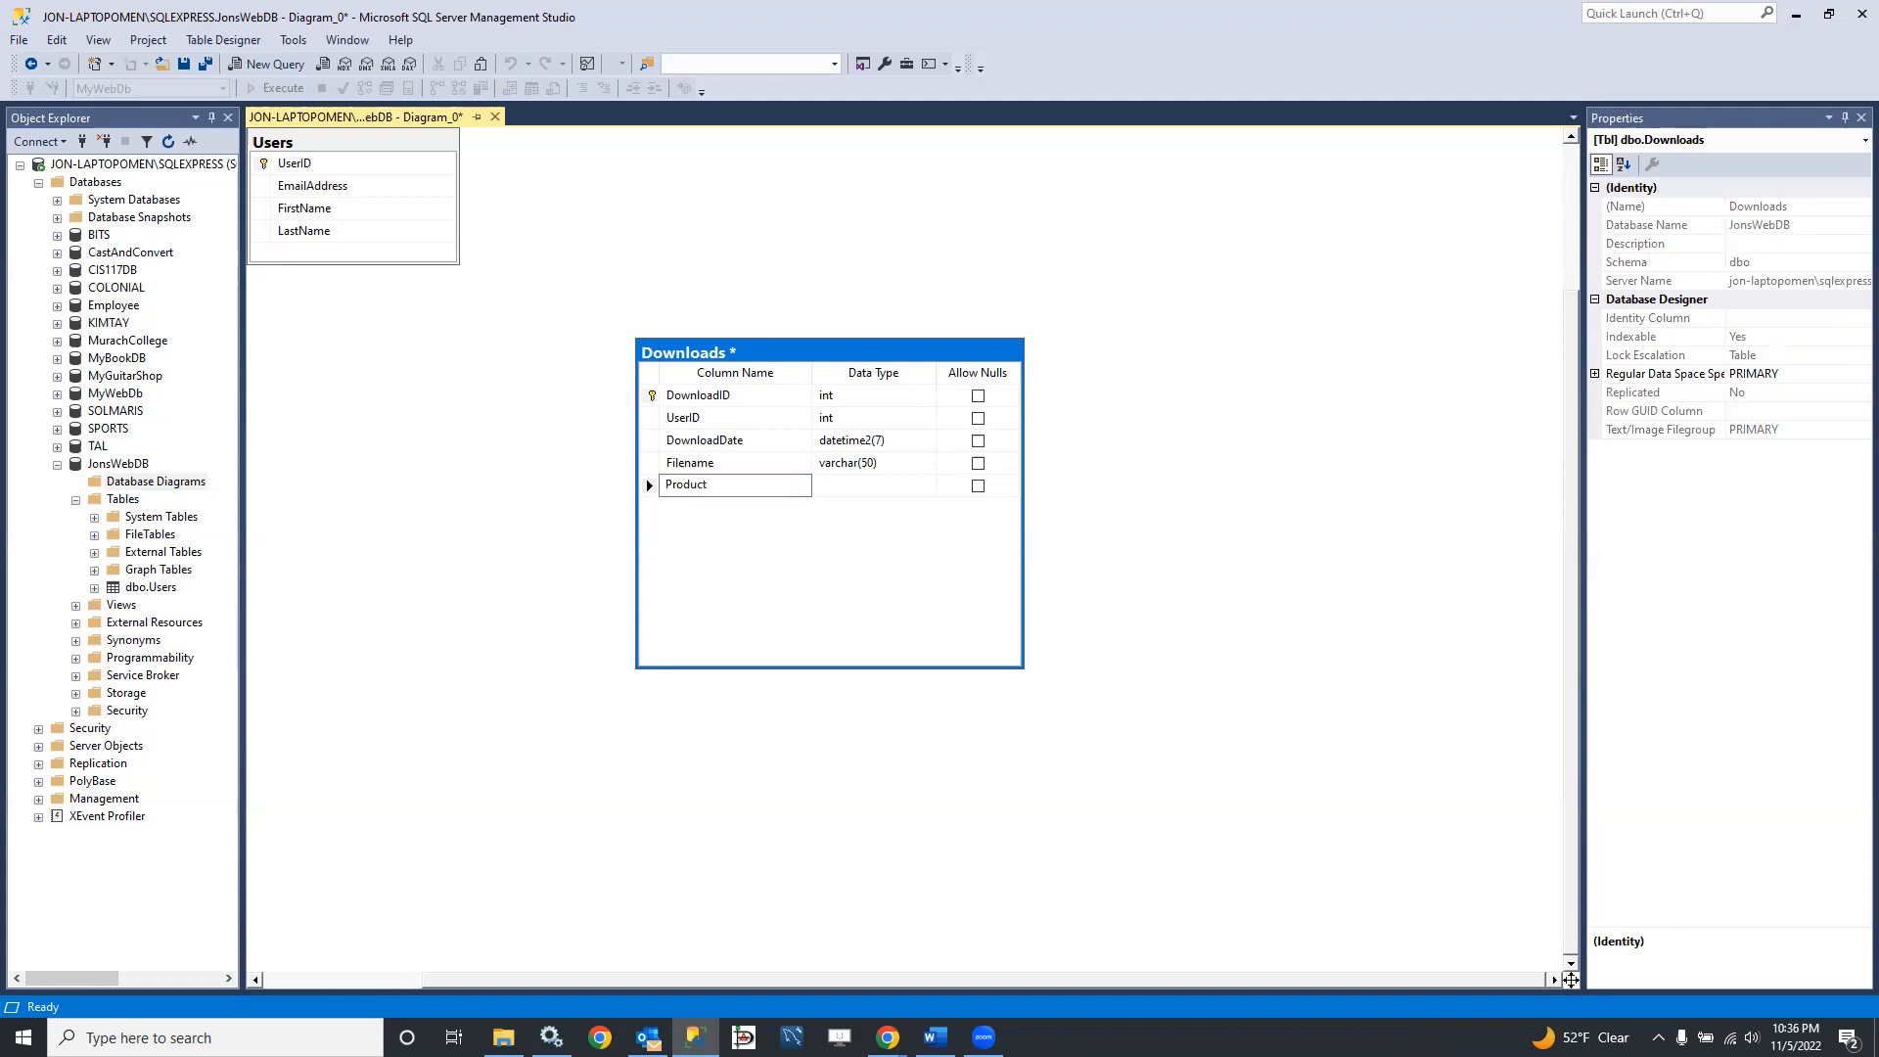
key(Tab)
text(int)
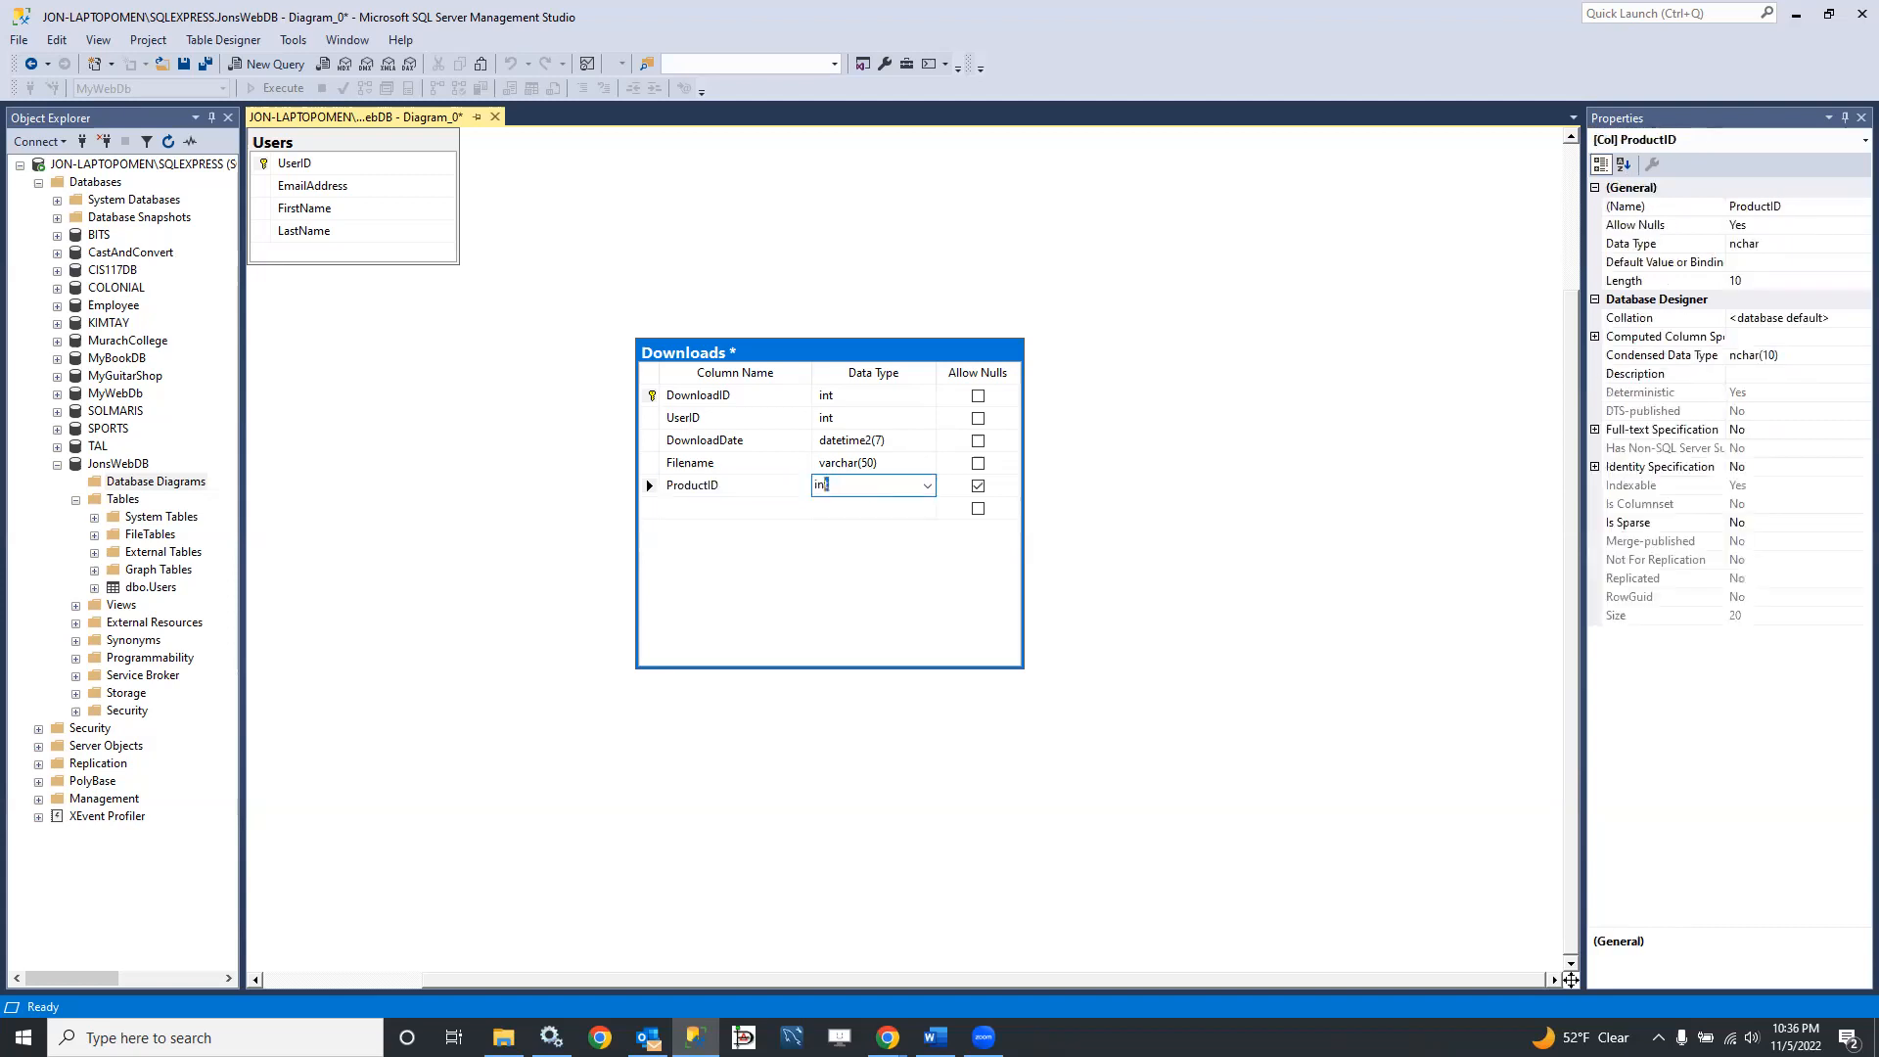
click(978, 486)
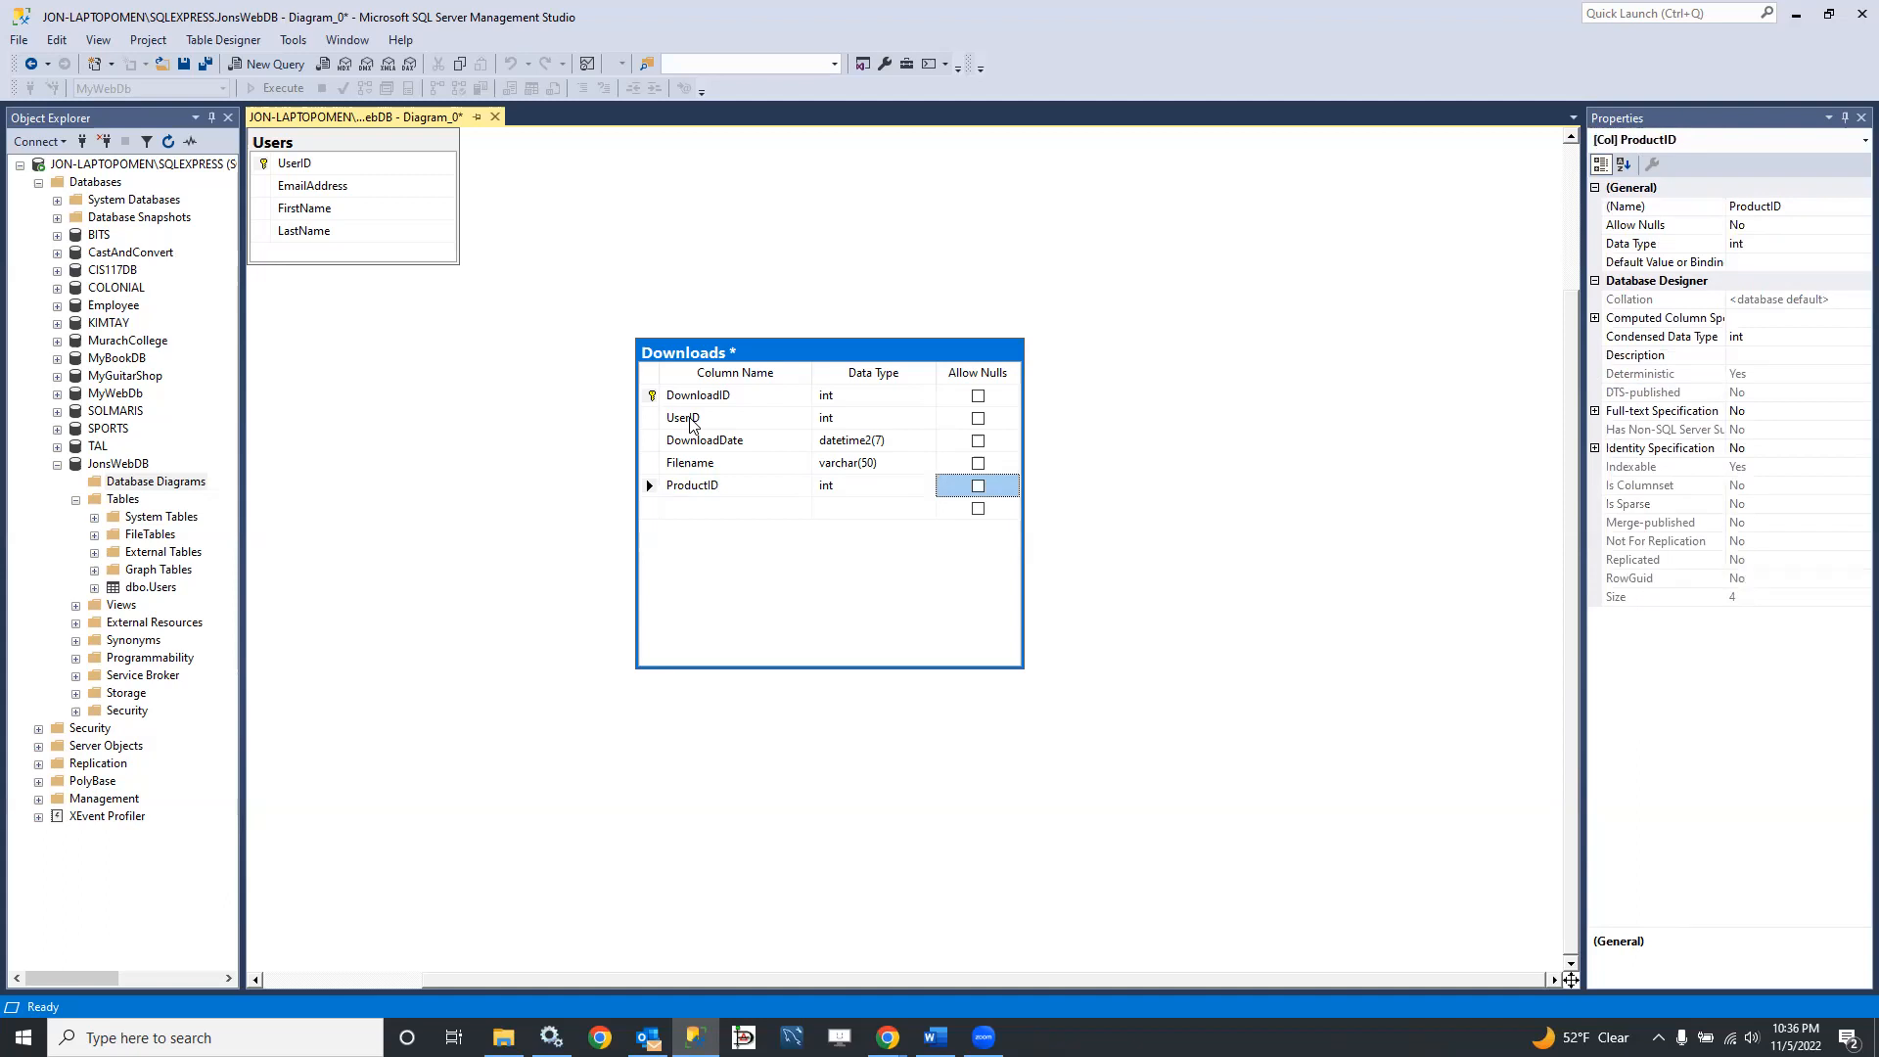
Step: Move the Downloads table up beside the Users table in the diagram
click(1077, 440)
click(830, 357)
drag(831, 356, 764, 195)
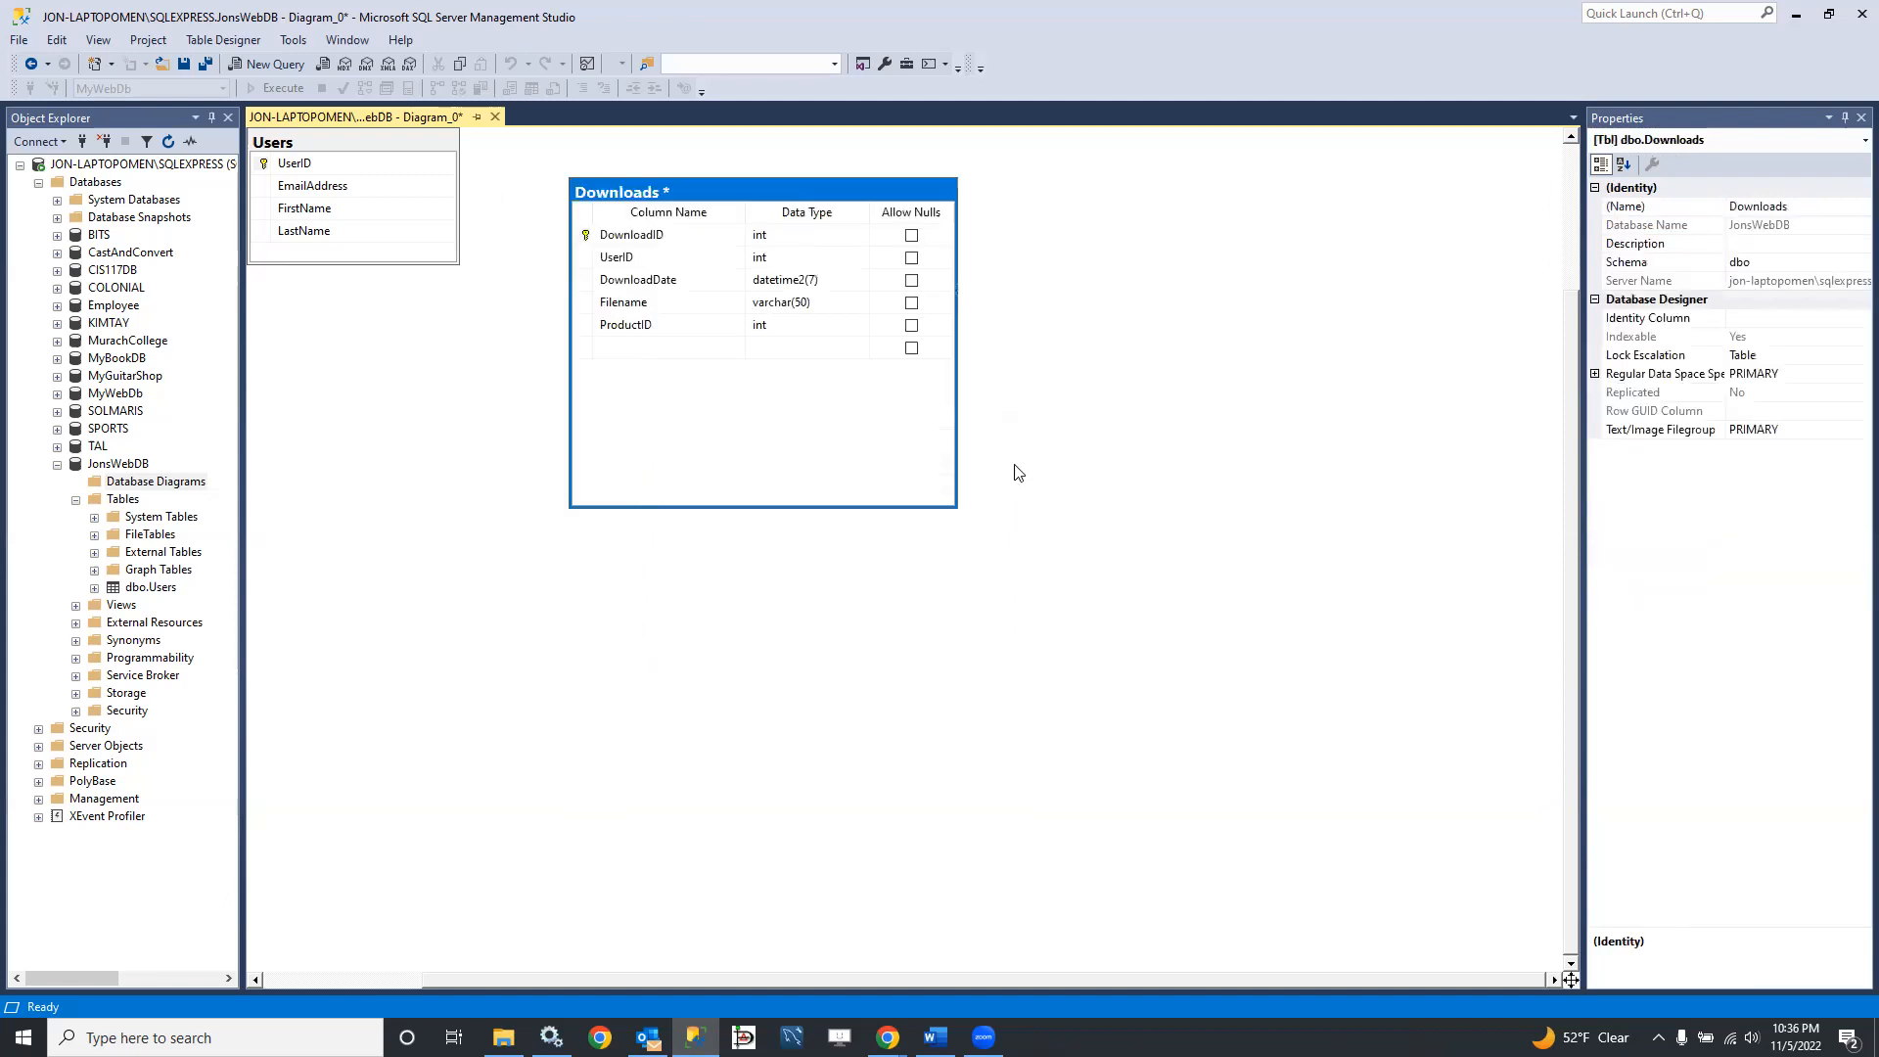
right_click(1036, 649)
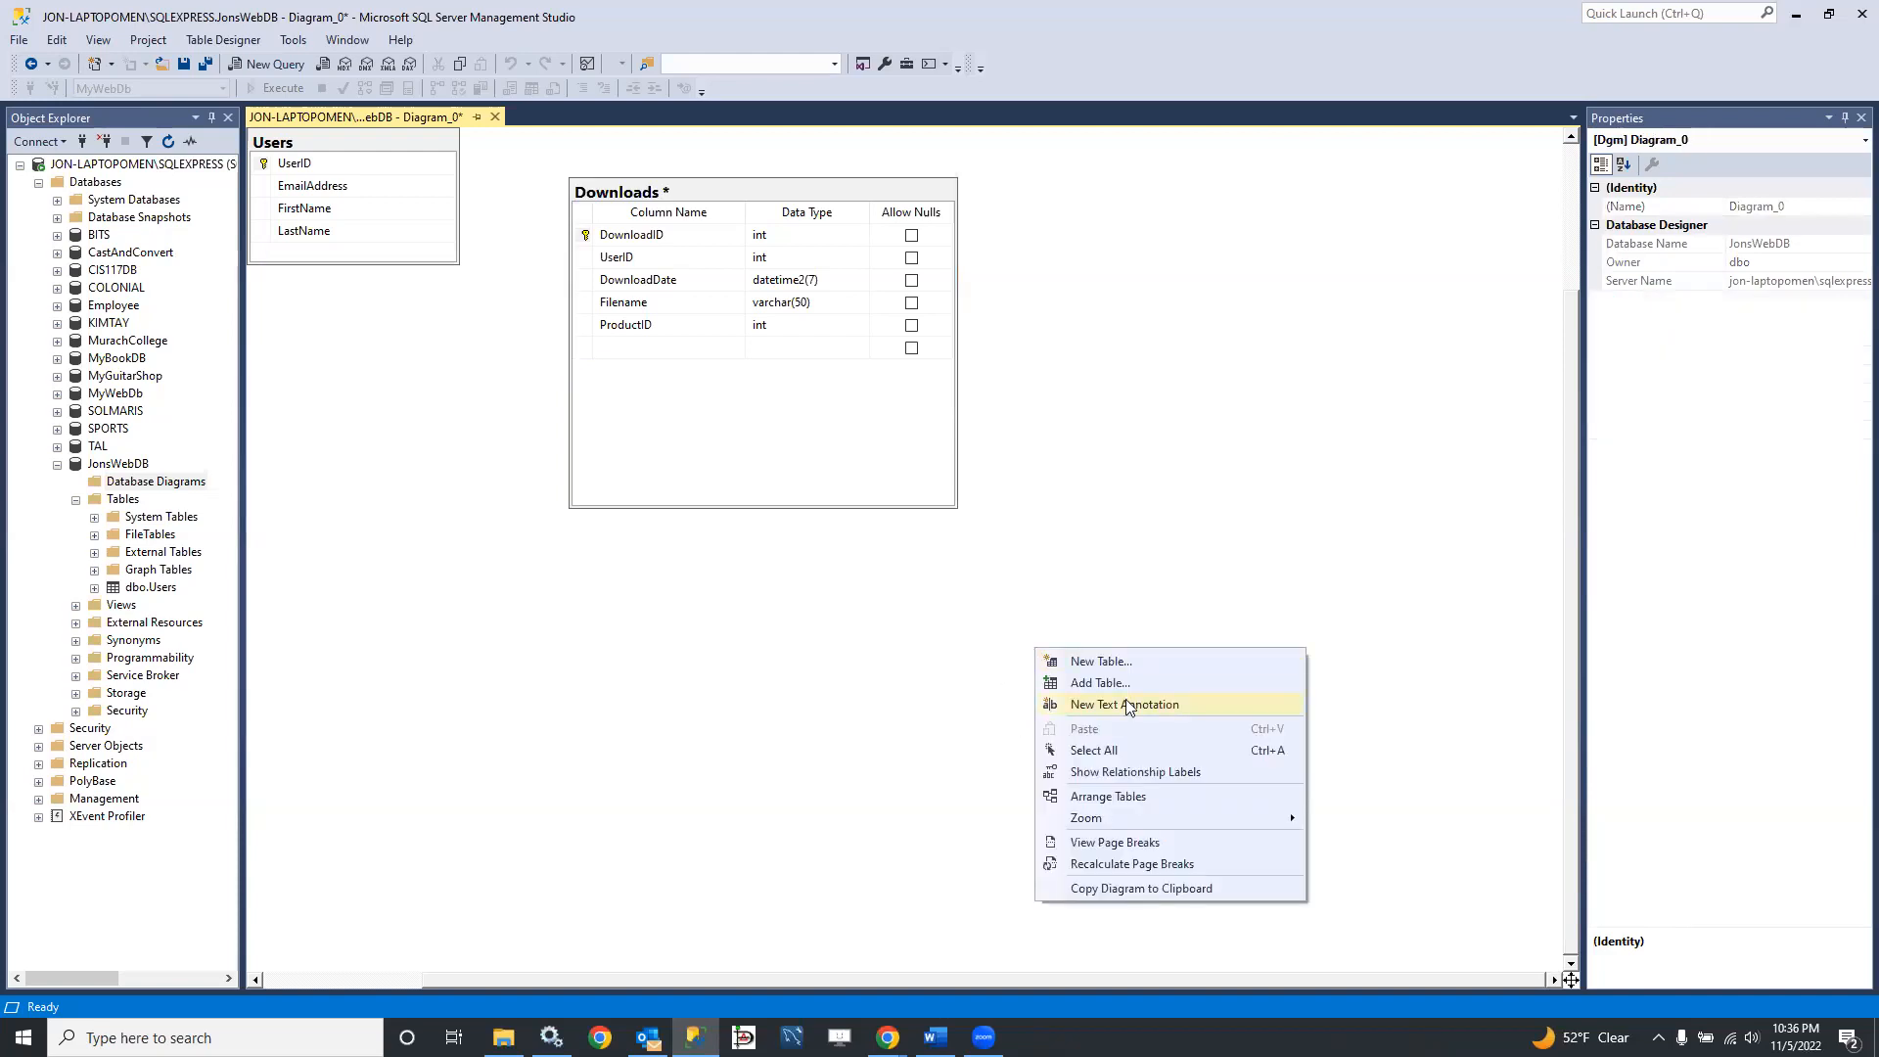
click(1105, 683)
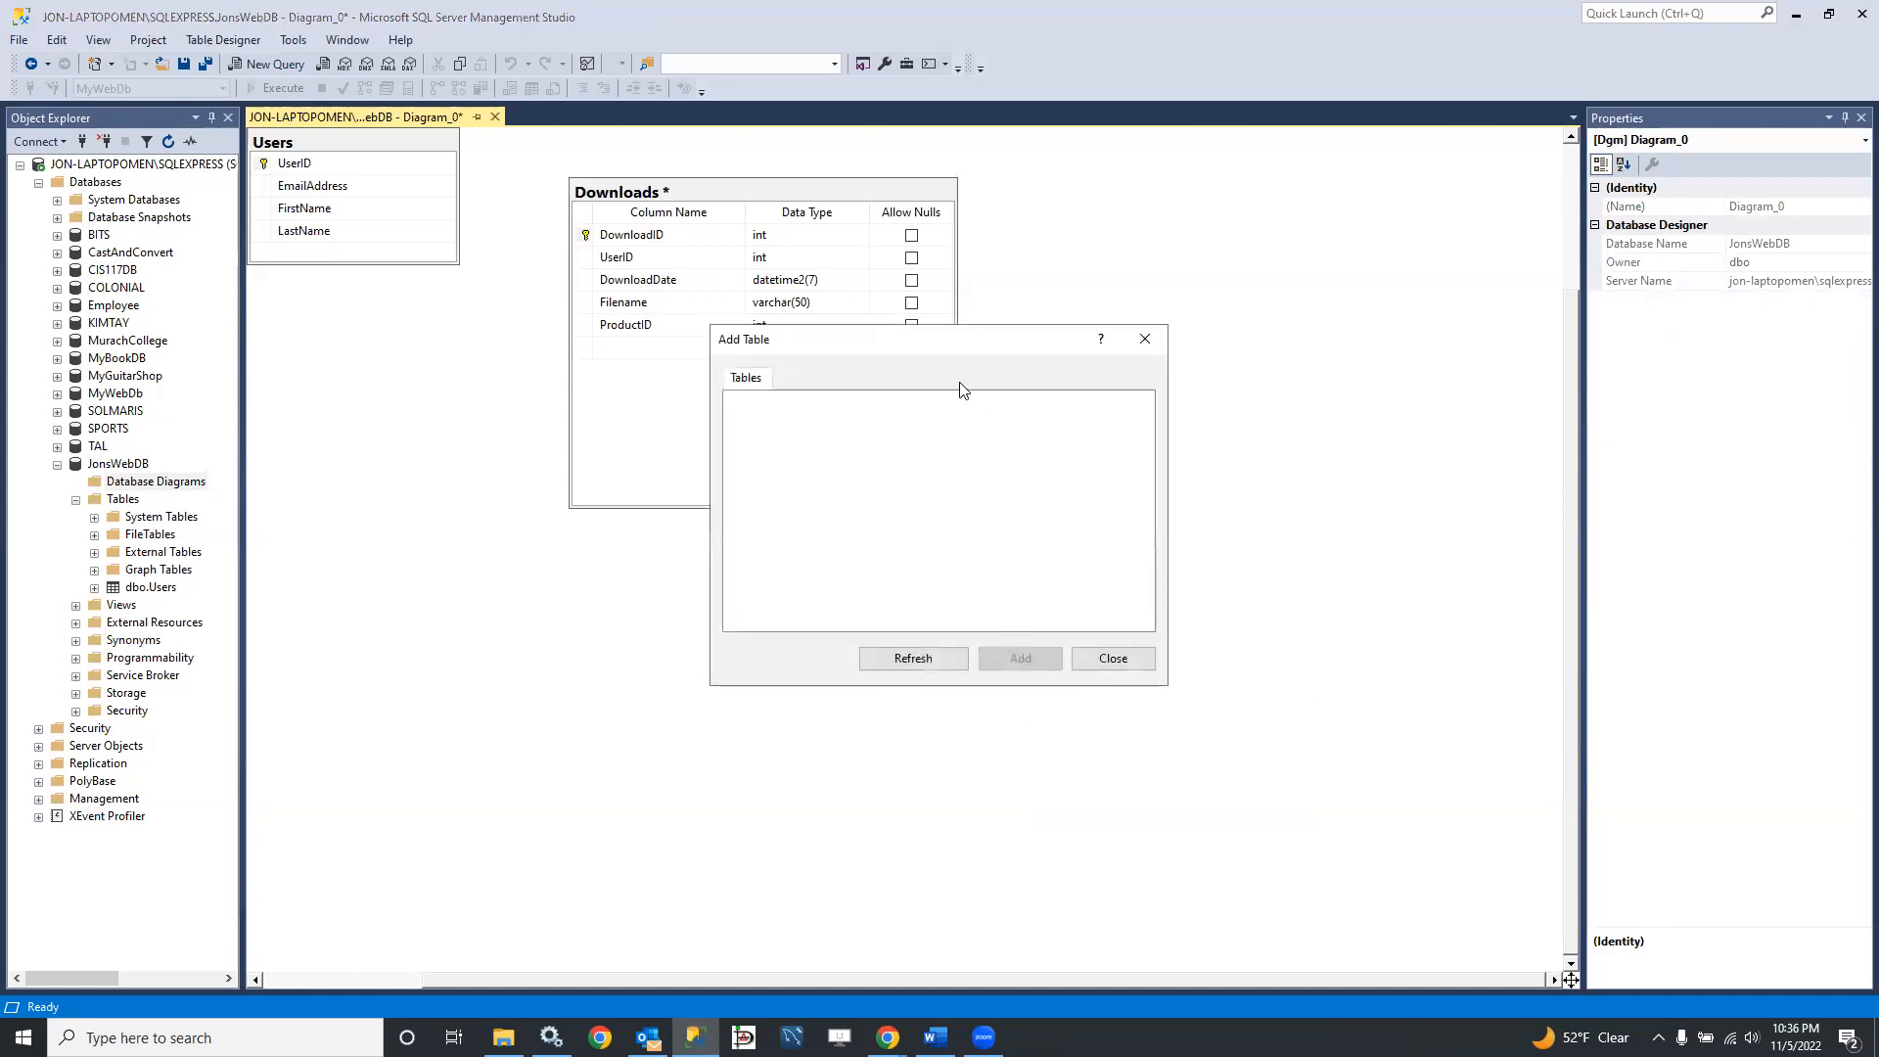
drag(1034, 352, 1064, 391)
click(1146, 695)
Step: Create a new table named Products in the diagram, below and to the right of Downloads
right_click(1073, 650)
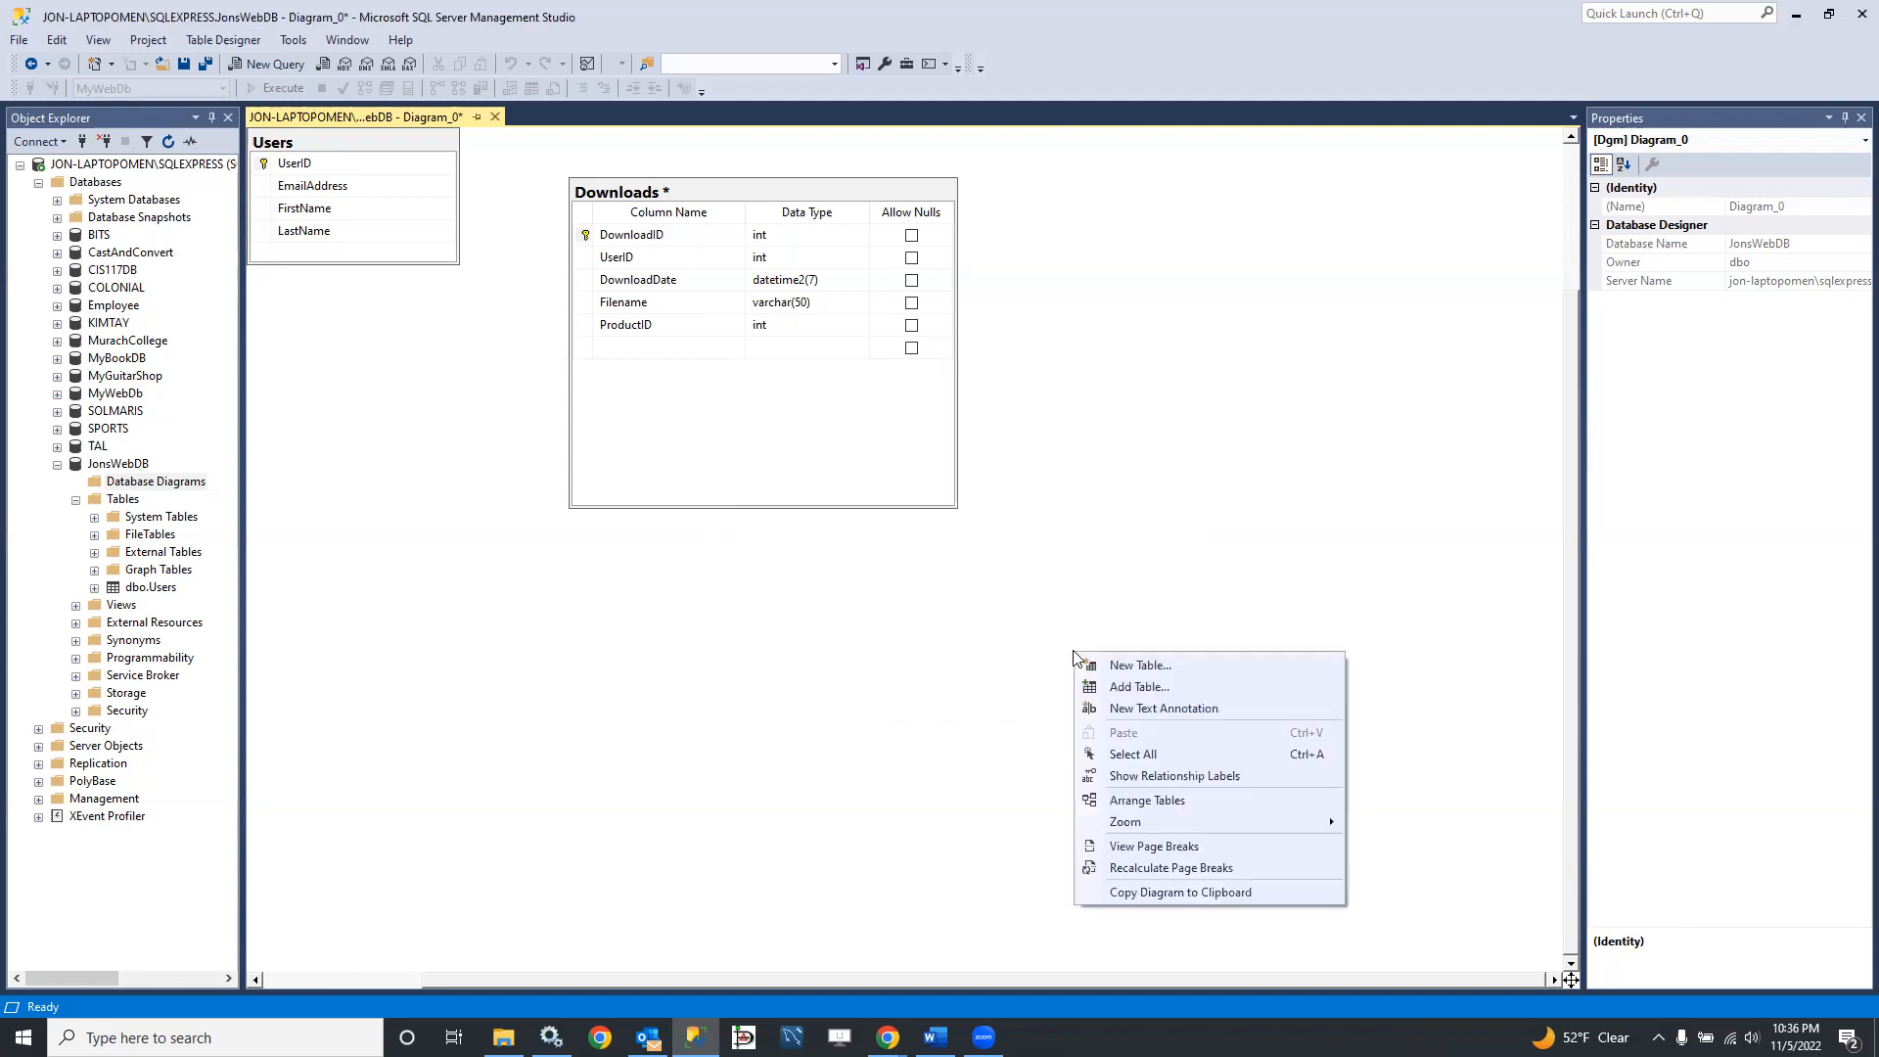
click(1100, 662)
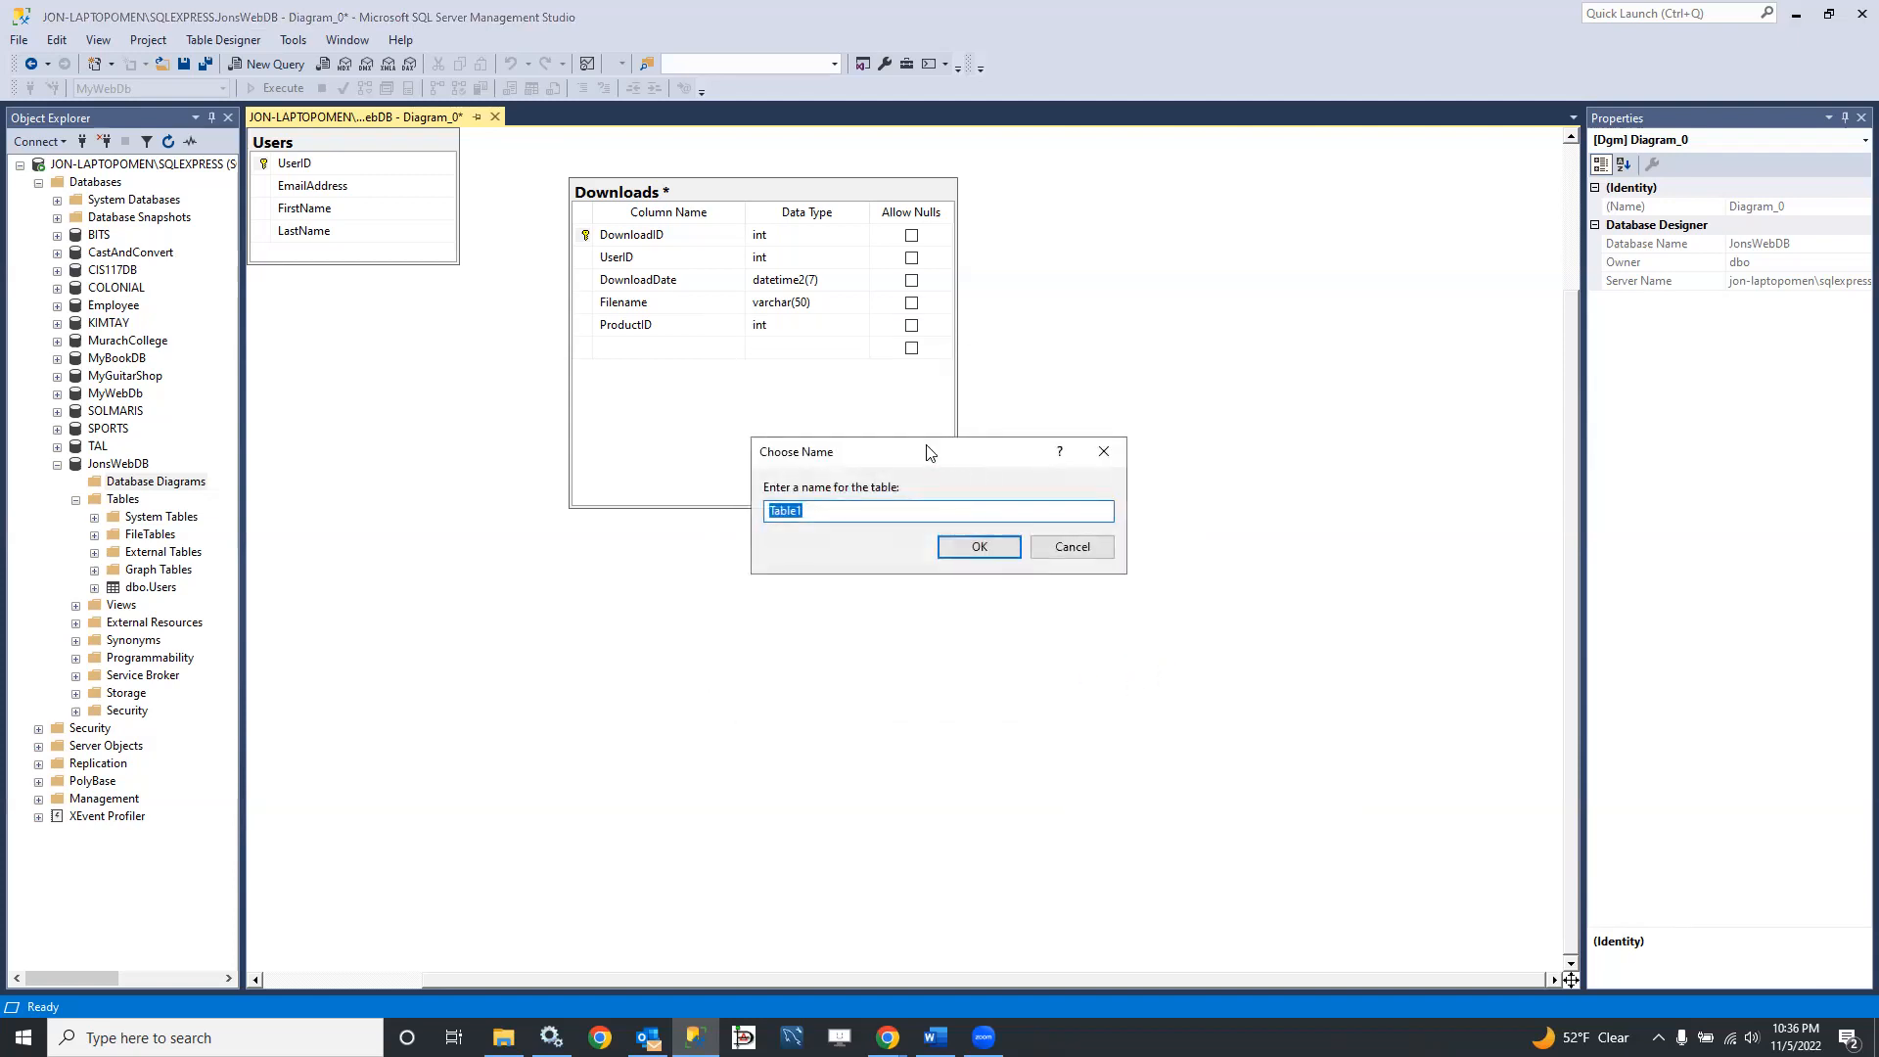
drag(931, 444, 956, 577)
text(P)
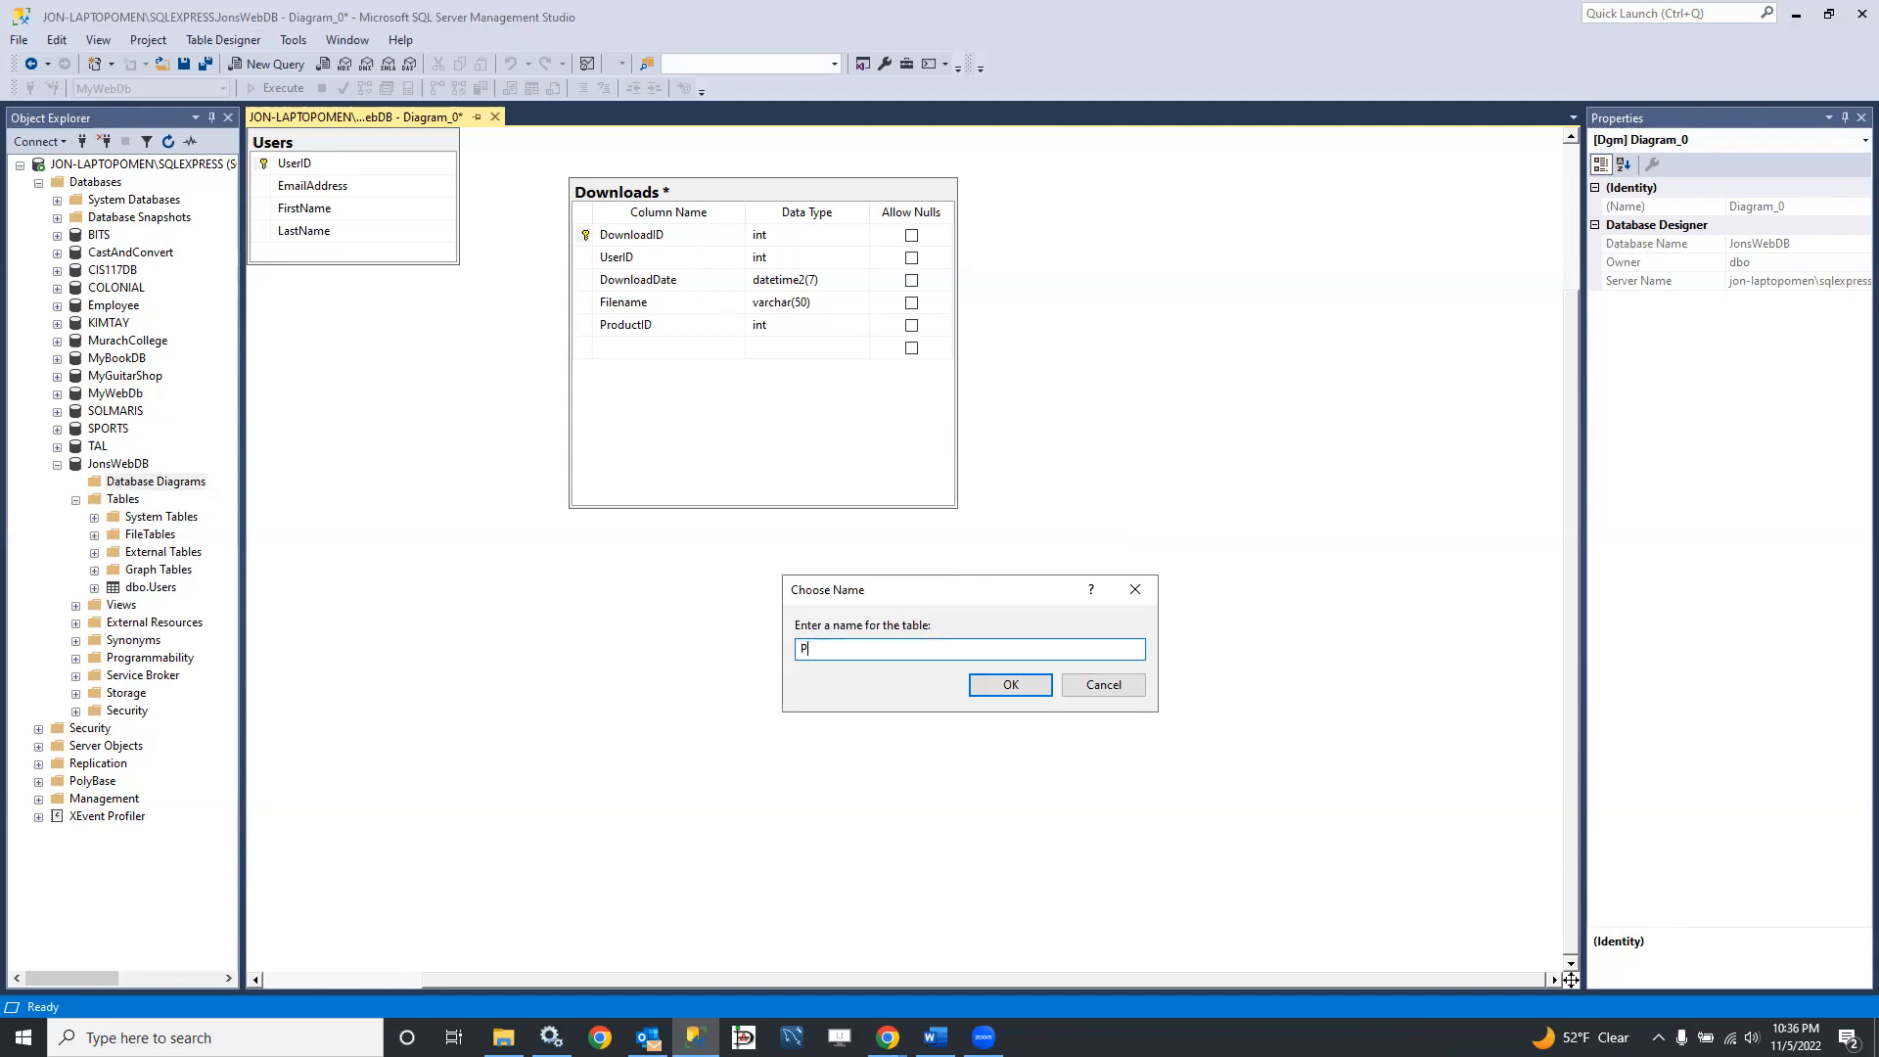
text(roducts)
key(Return)
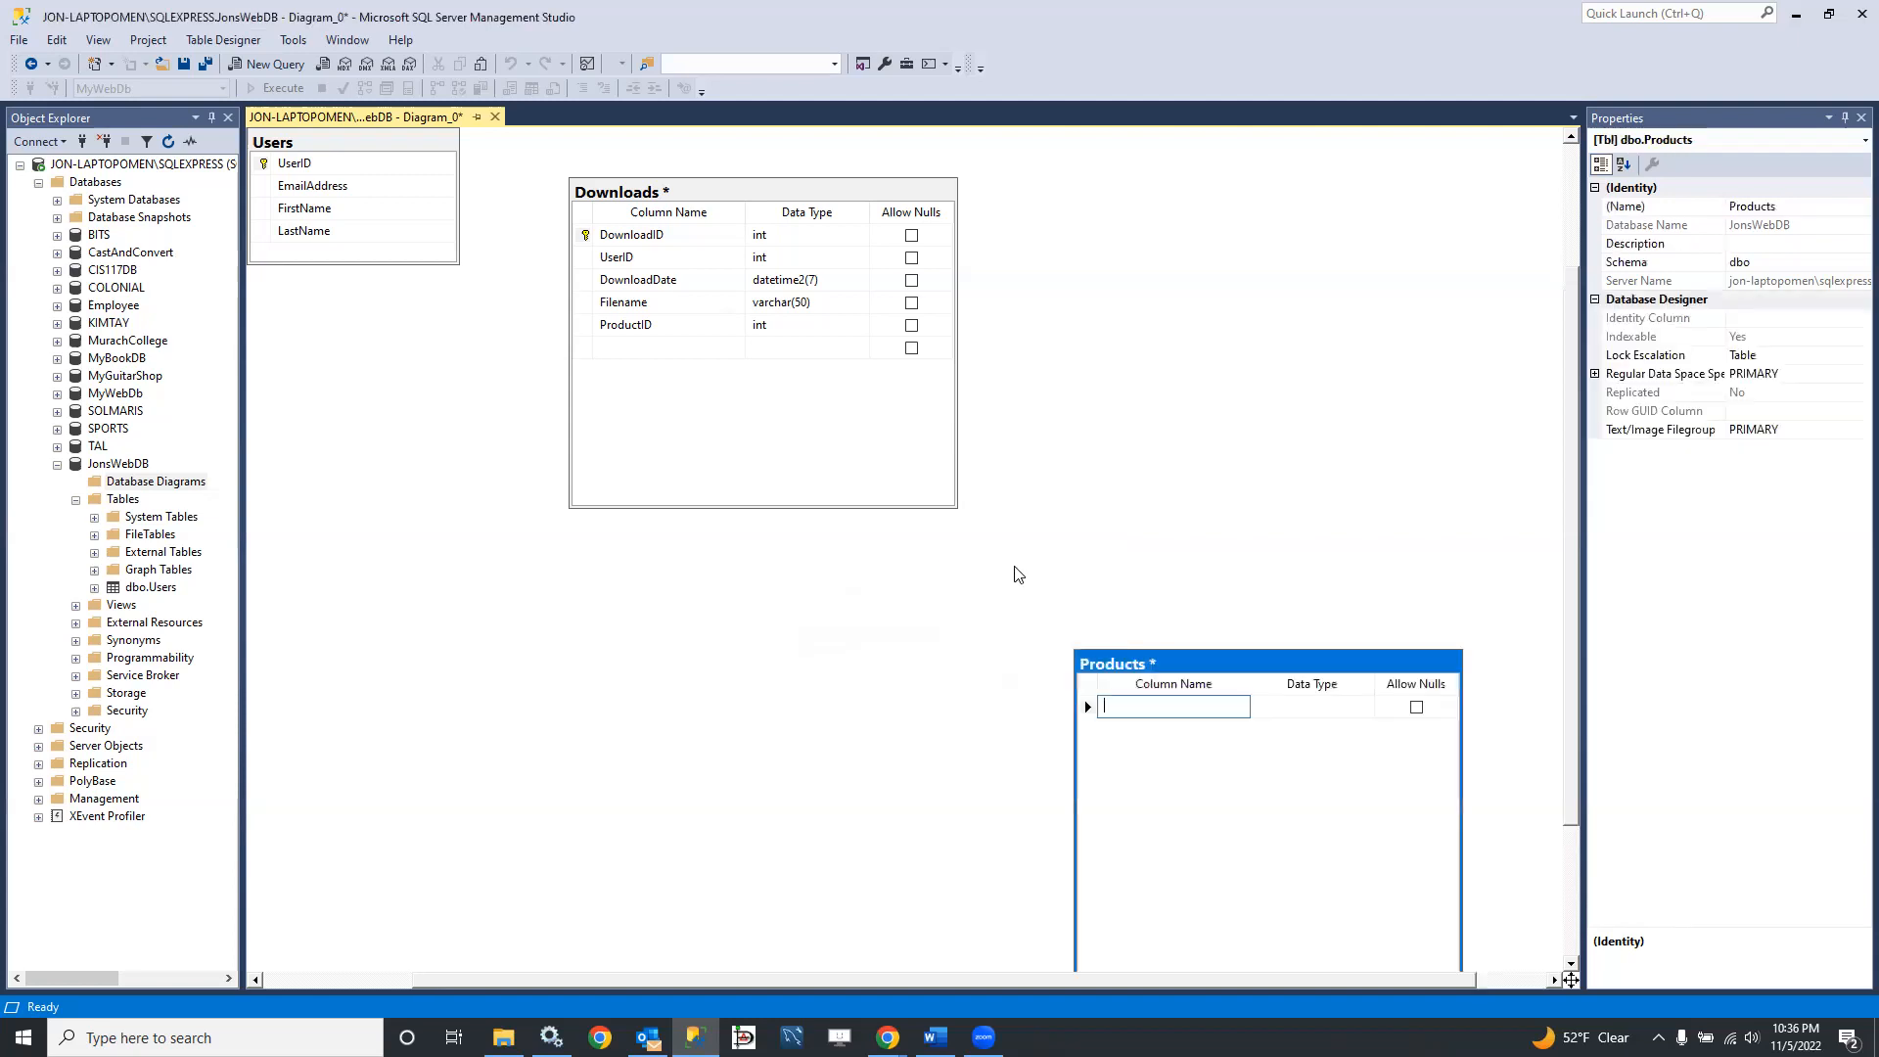
Step: Add a ProductID column of type int that disallows nulls to Products and set it as the primary key
text(ProductID)
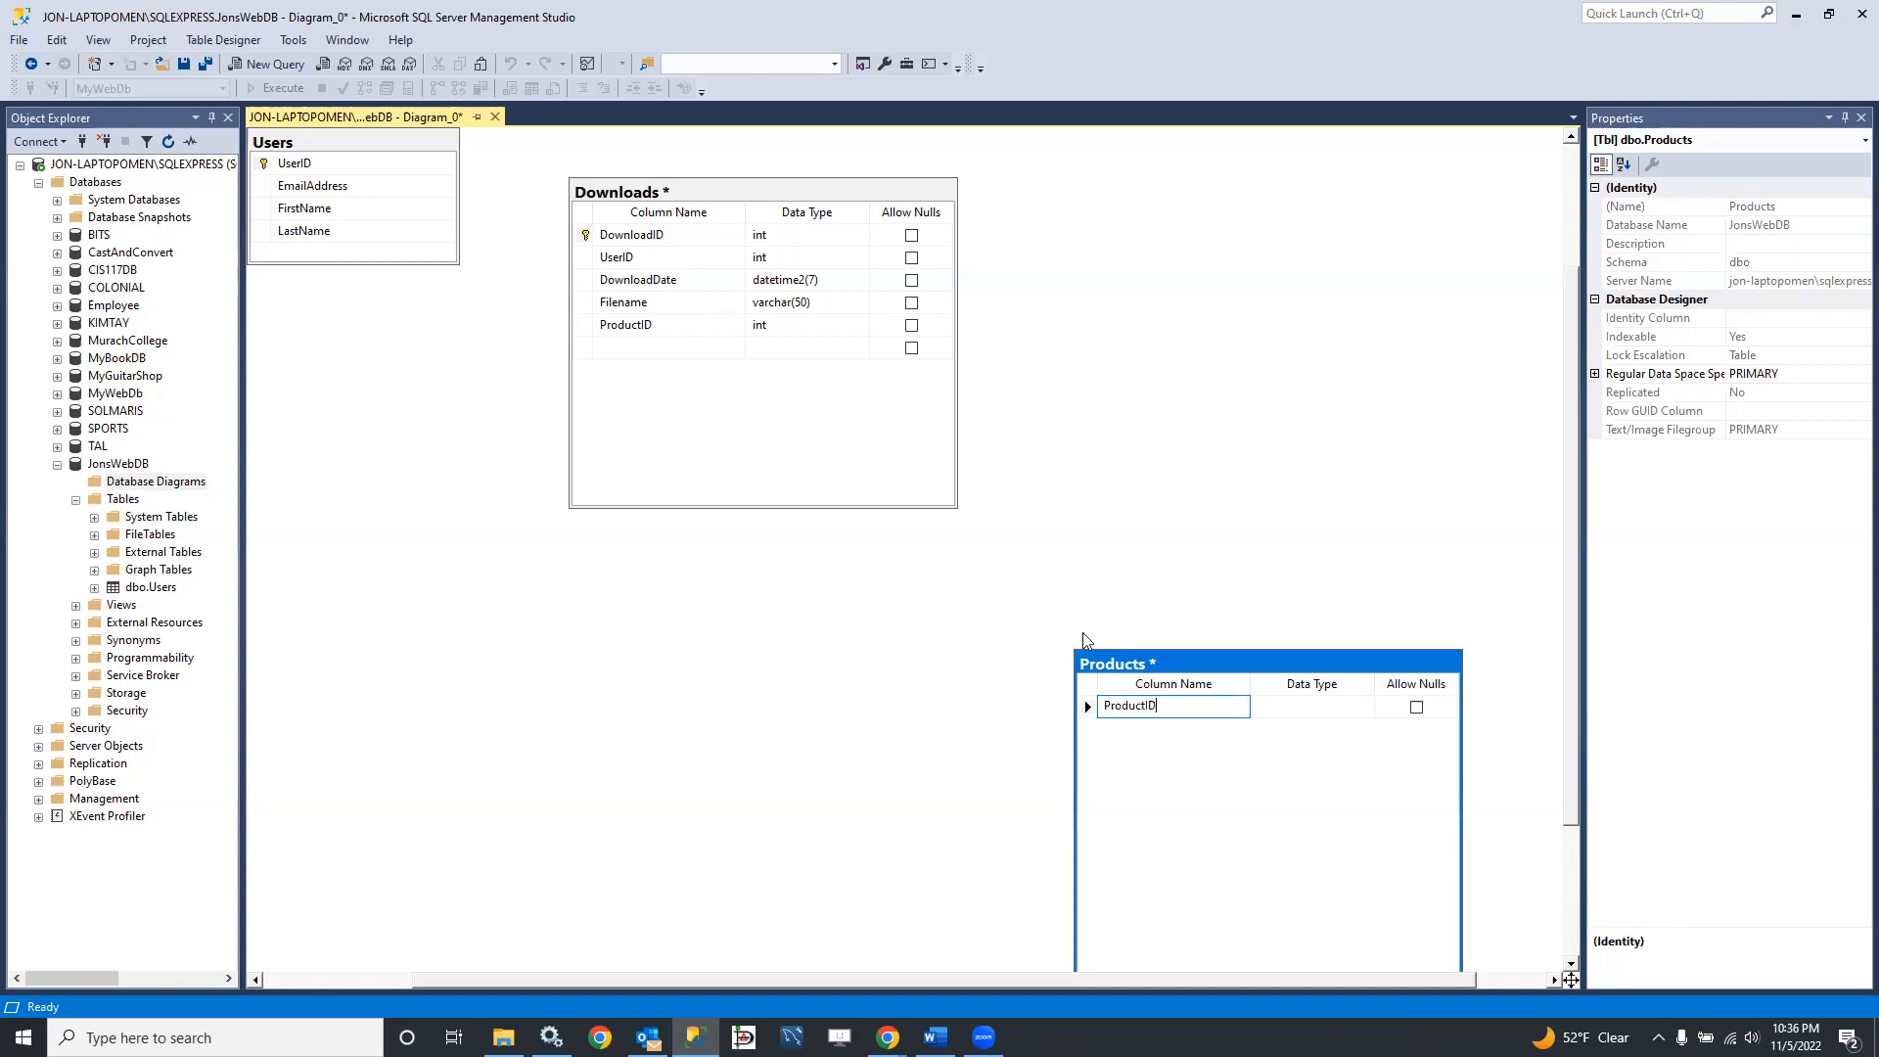
key(Tab)
text(int)
key(Tab)
key(space)
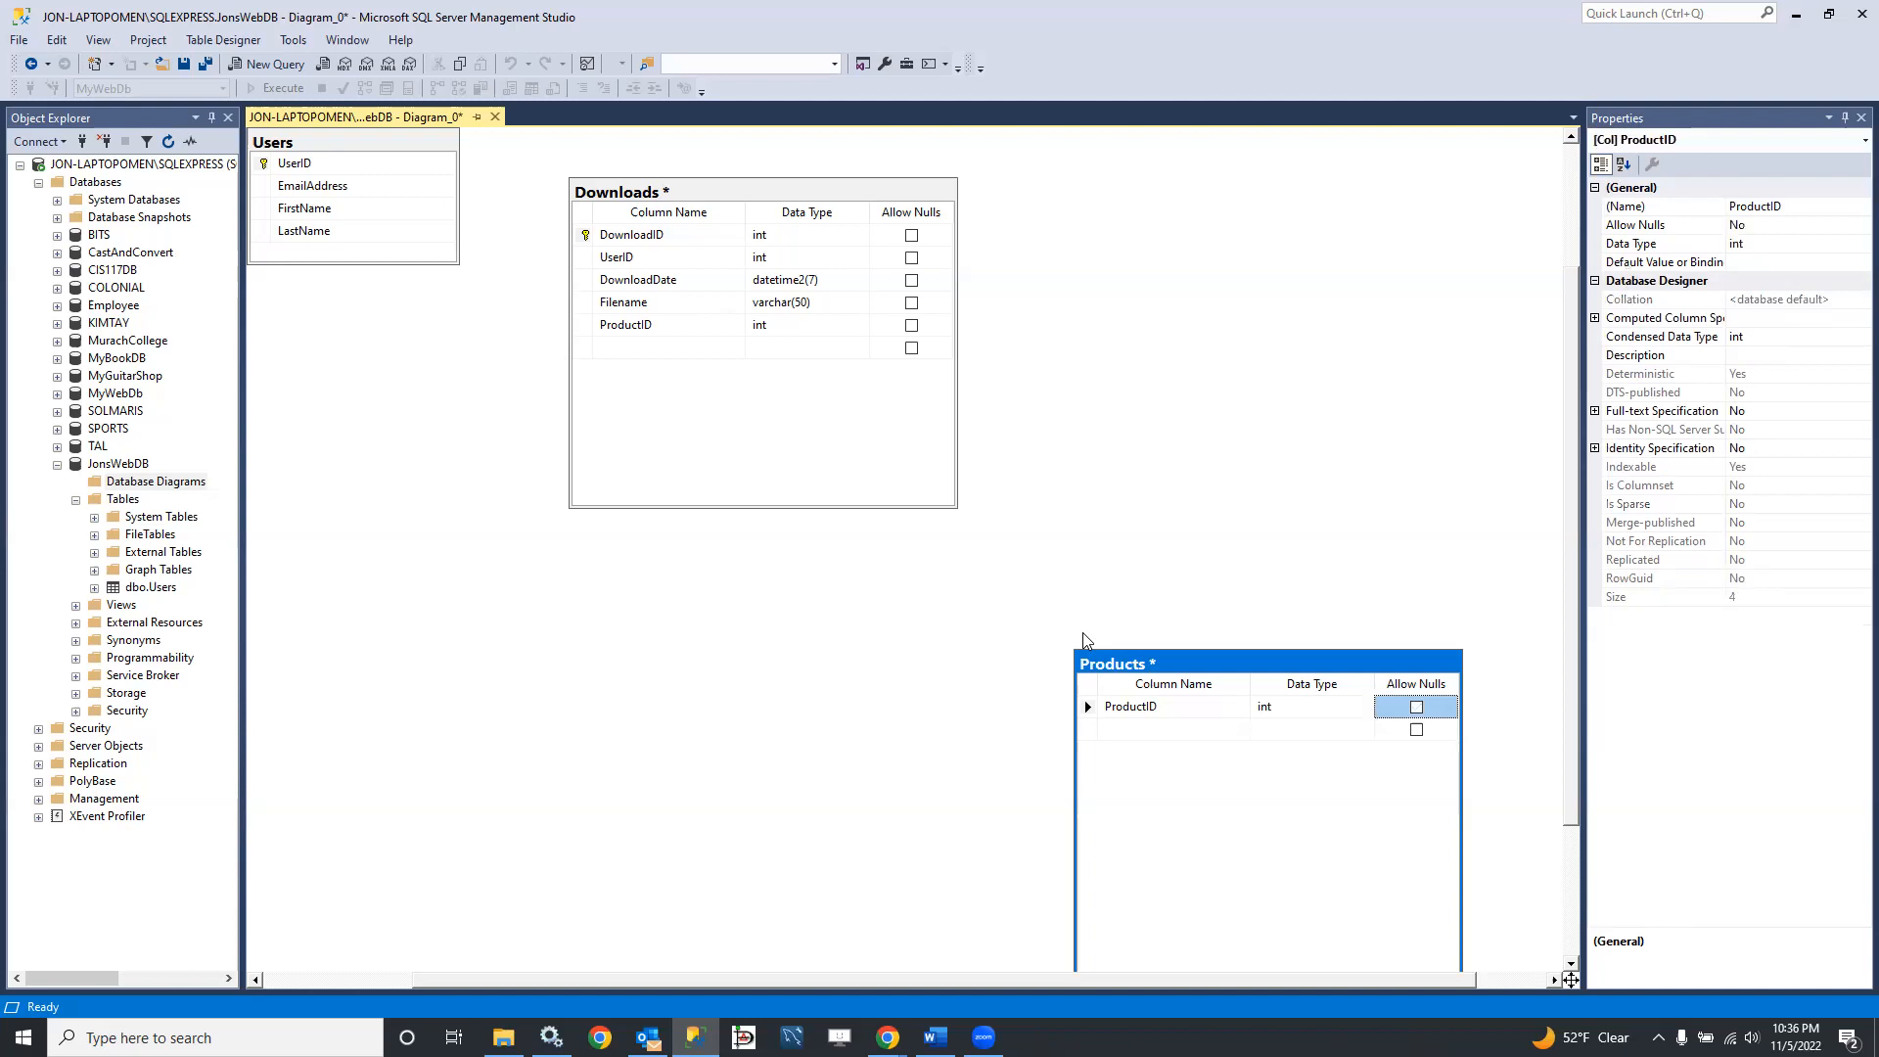
right_click(1087, 711)
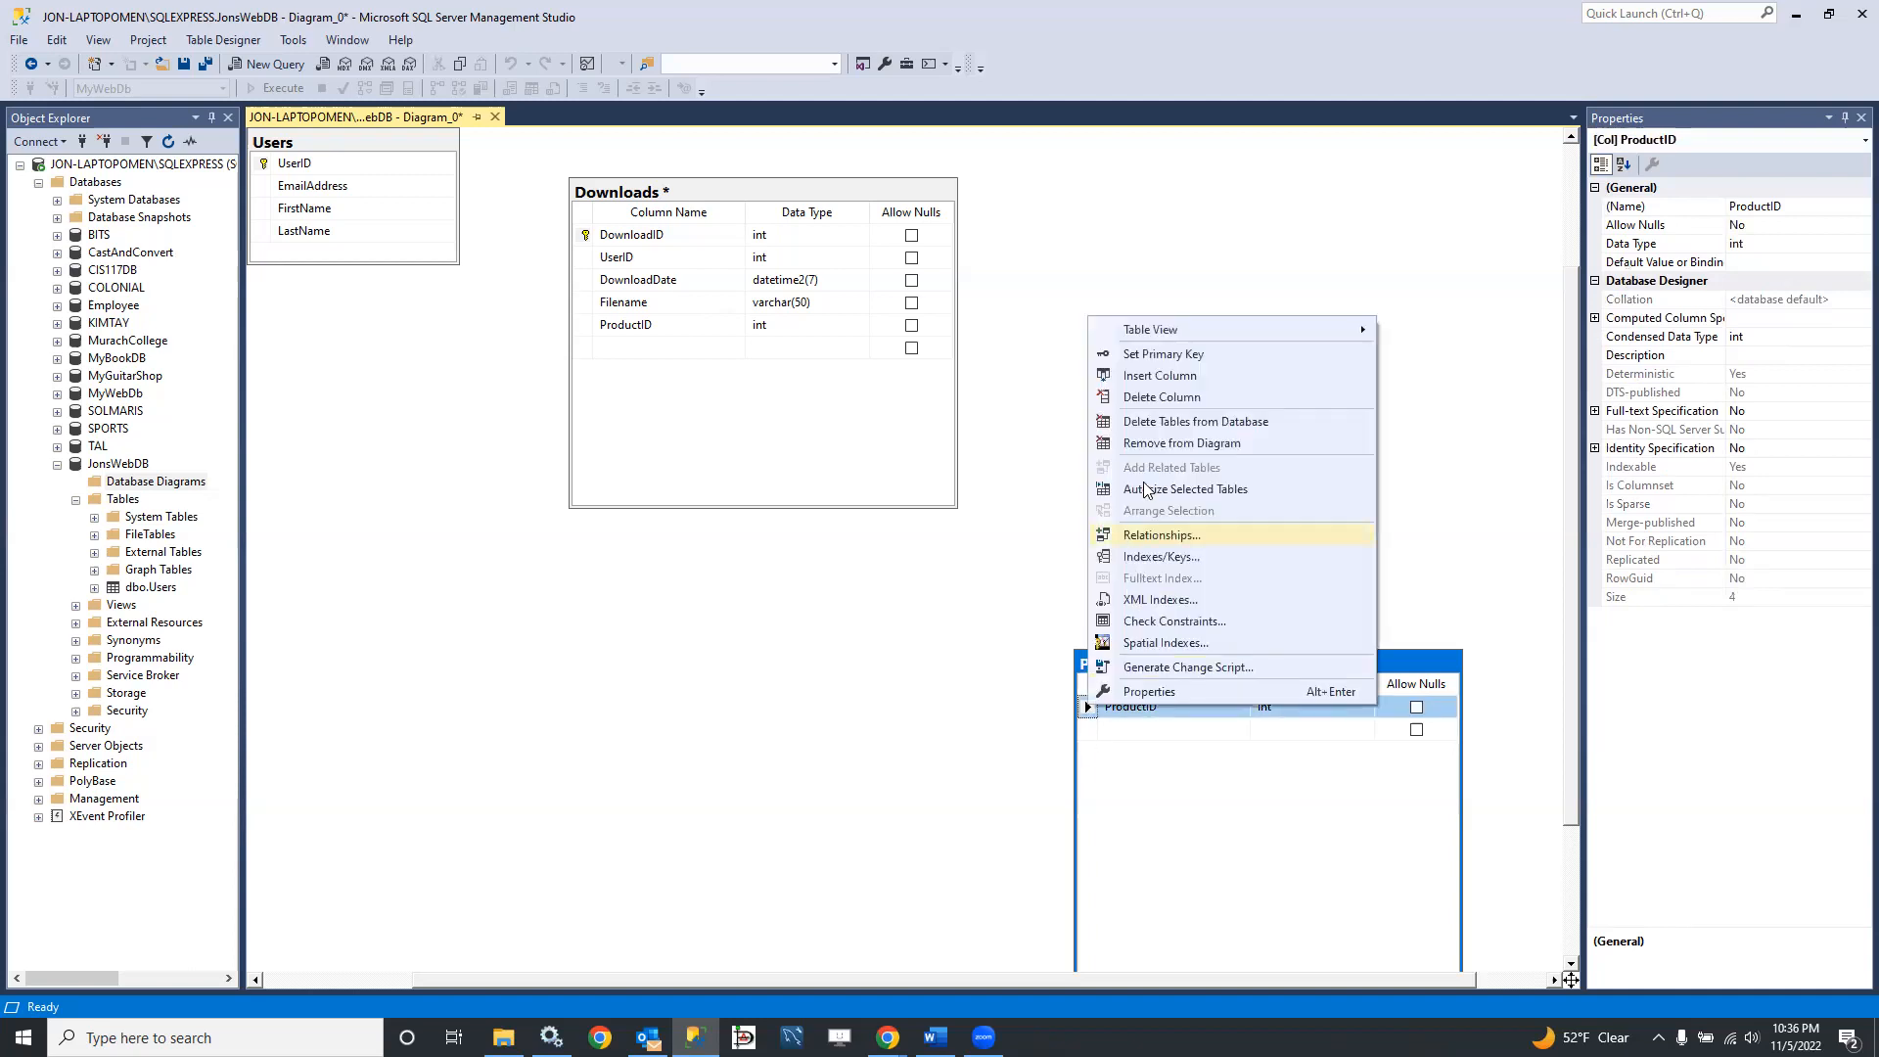
click(1156, 354)
Step: Add a ProductName column of type varchar(45) that disallows nulls below ProductID in the Products table
click(1135, 726)
text(Pro)
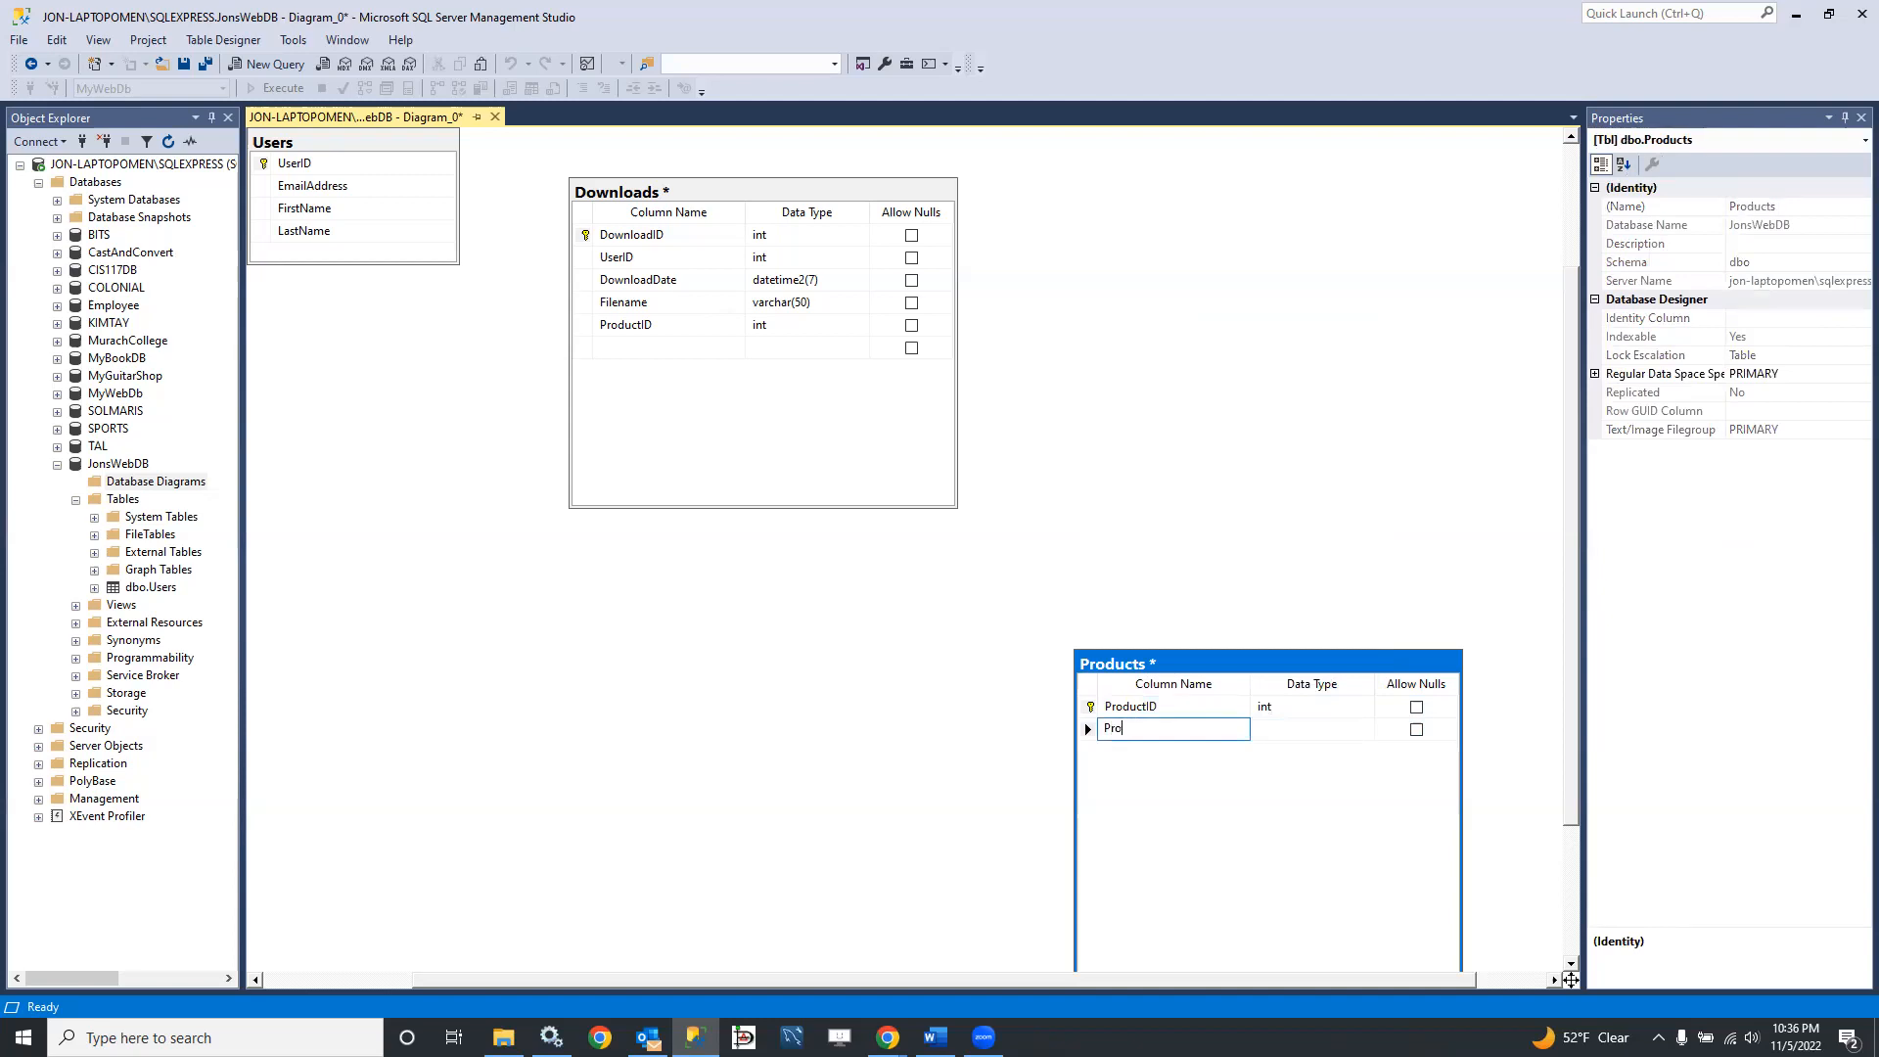
text(ductName)
key(Tab)
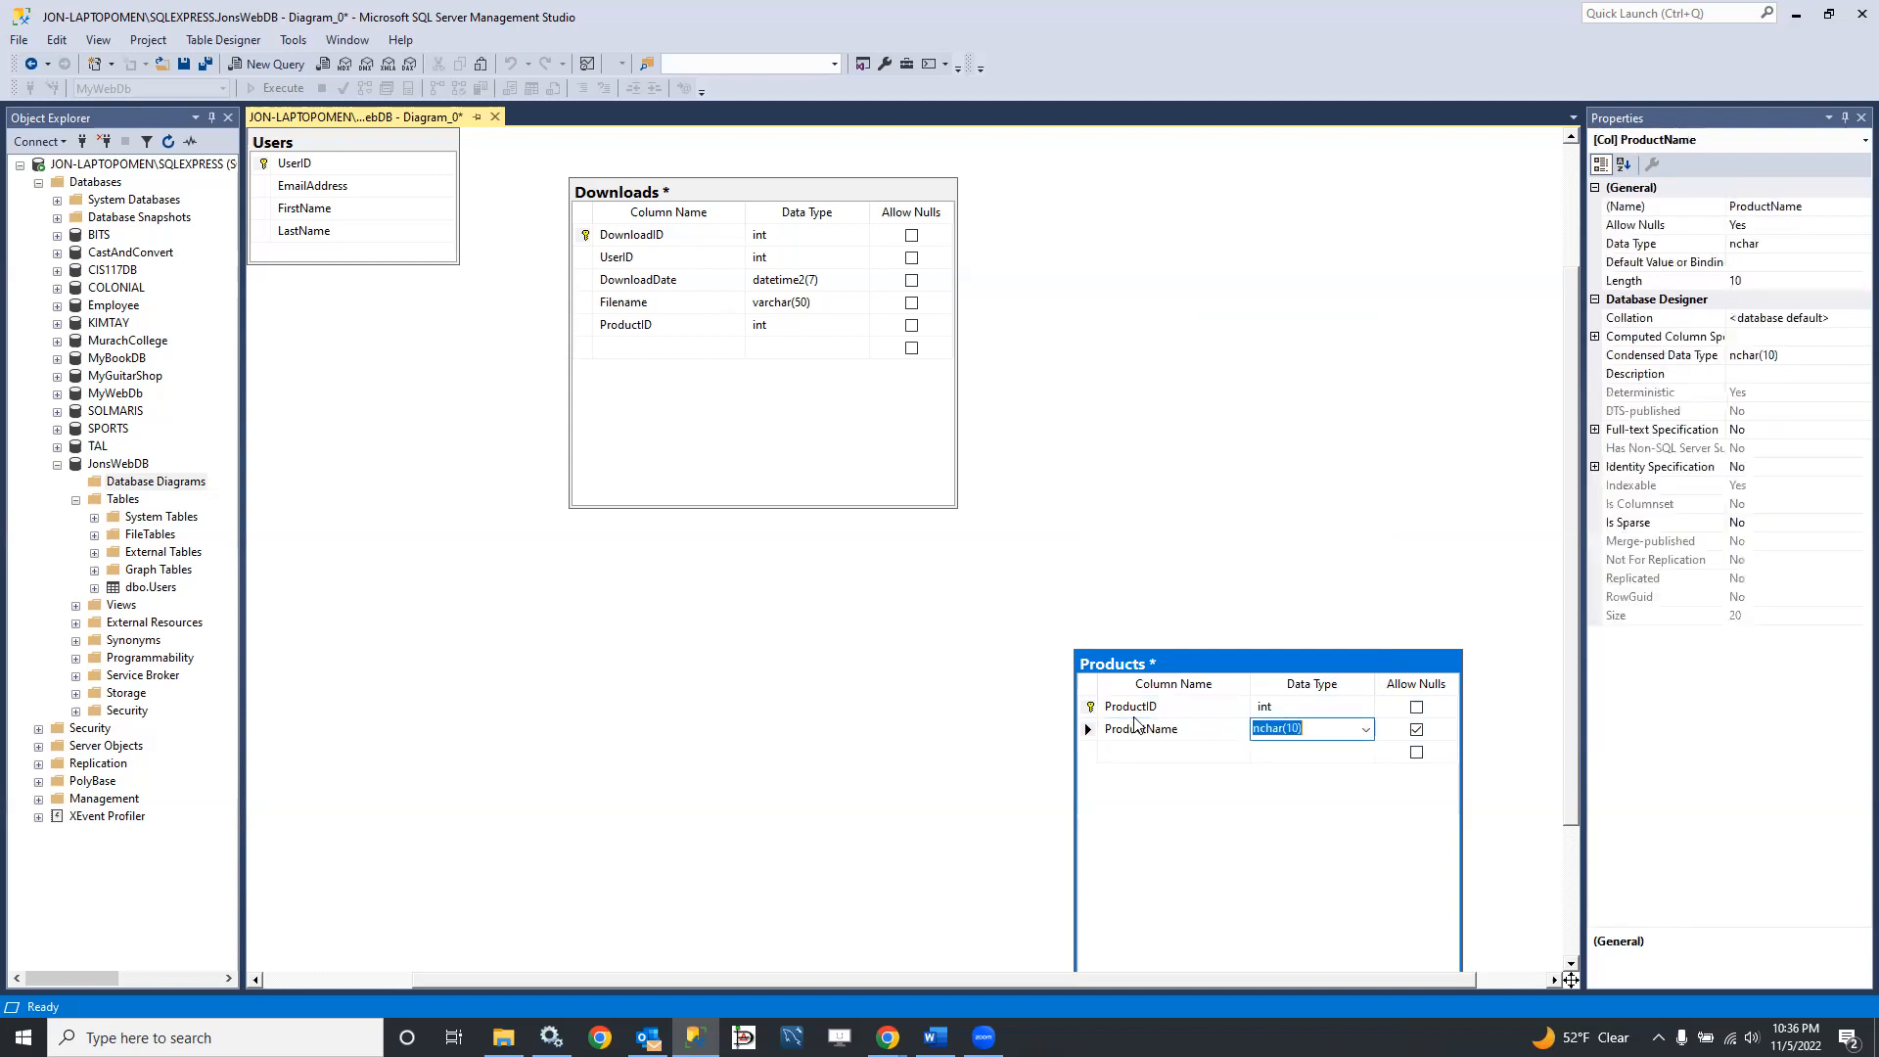
text(varchar(45))
key(Tab)
key(space)
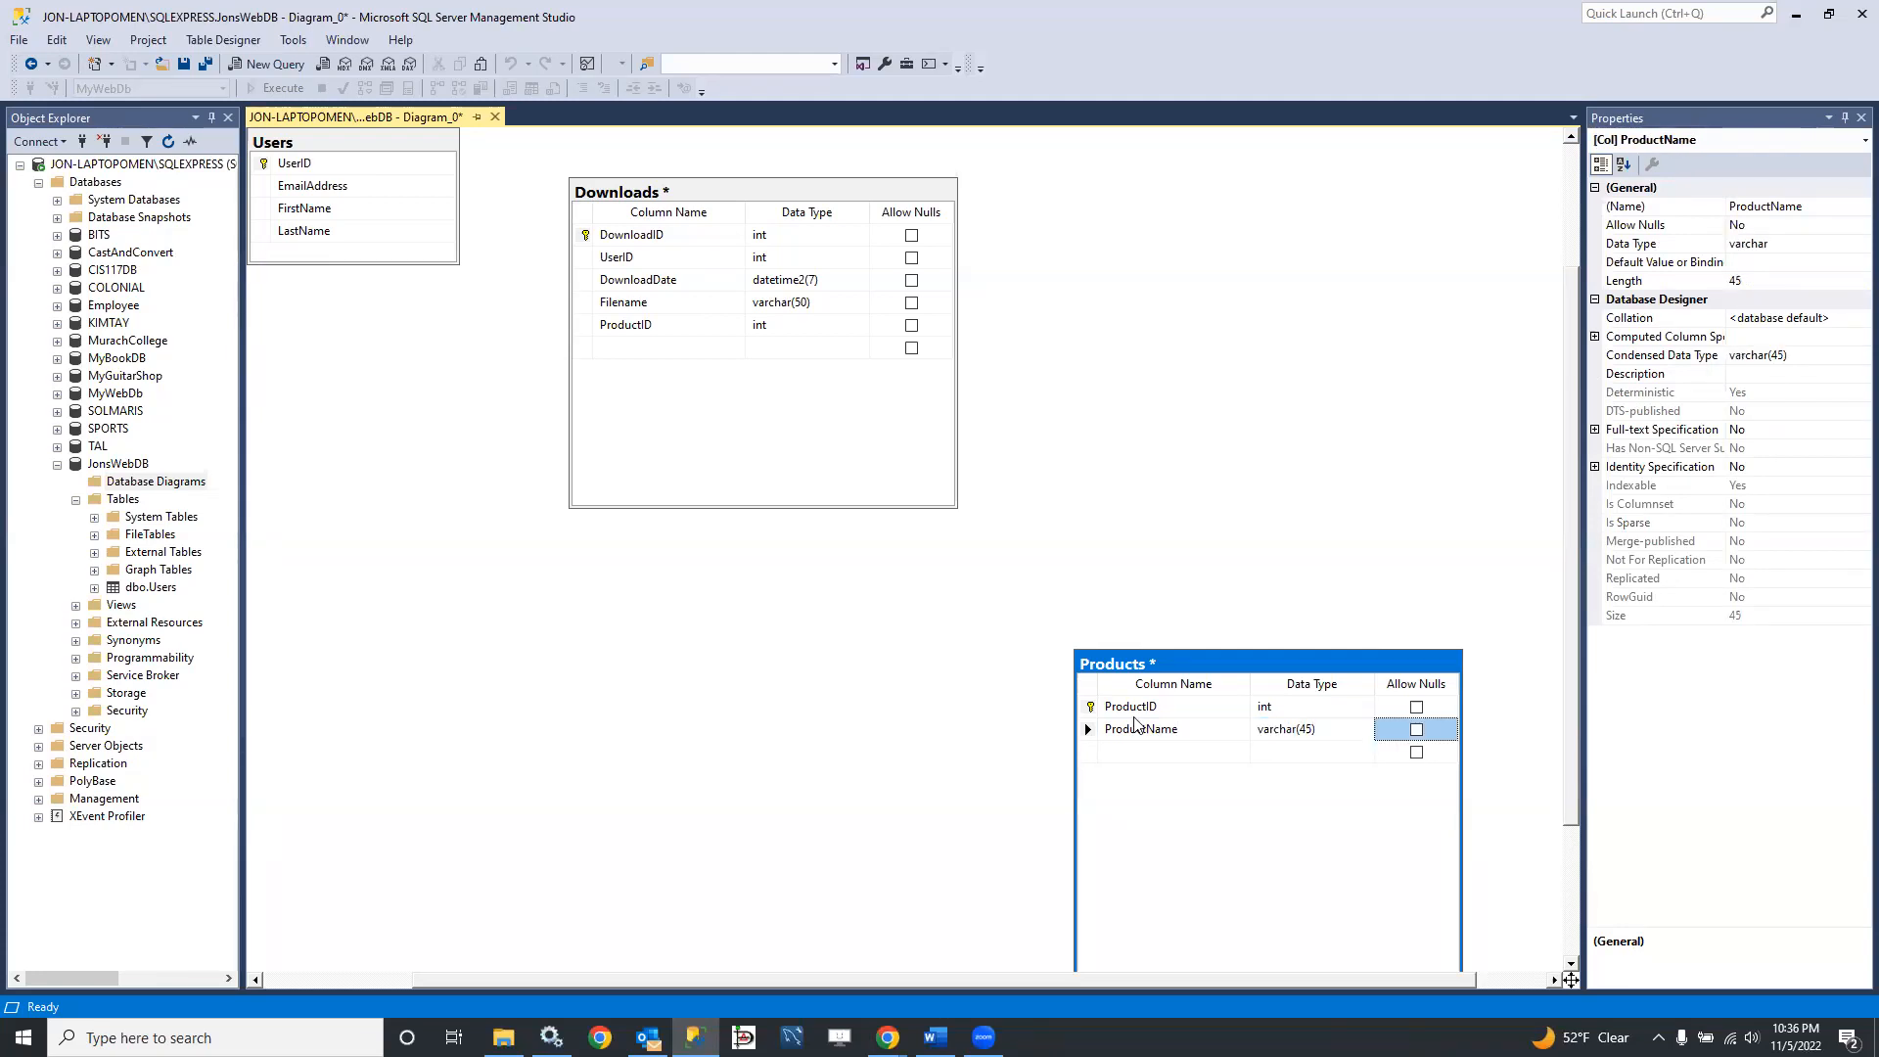
Step: Add a Price column of type decimal(5, 2) that disallows nulls below ProductName in the Products table
key(Tab)
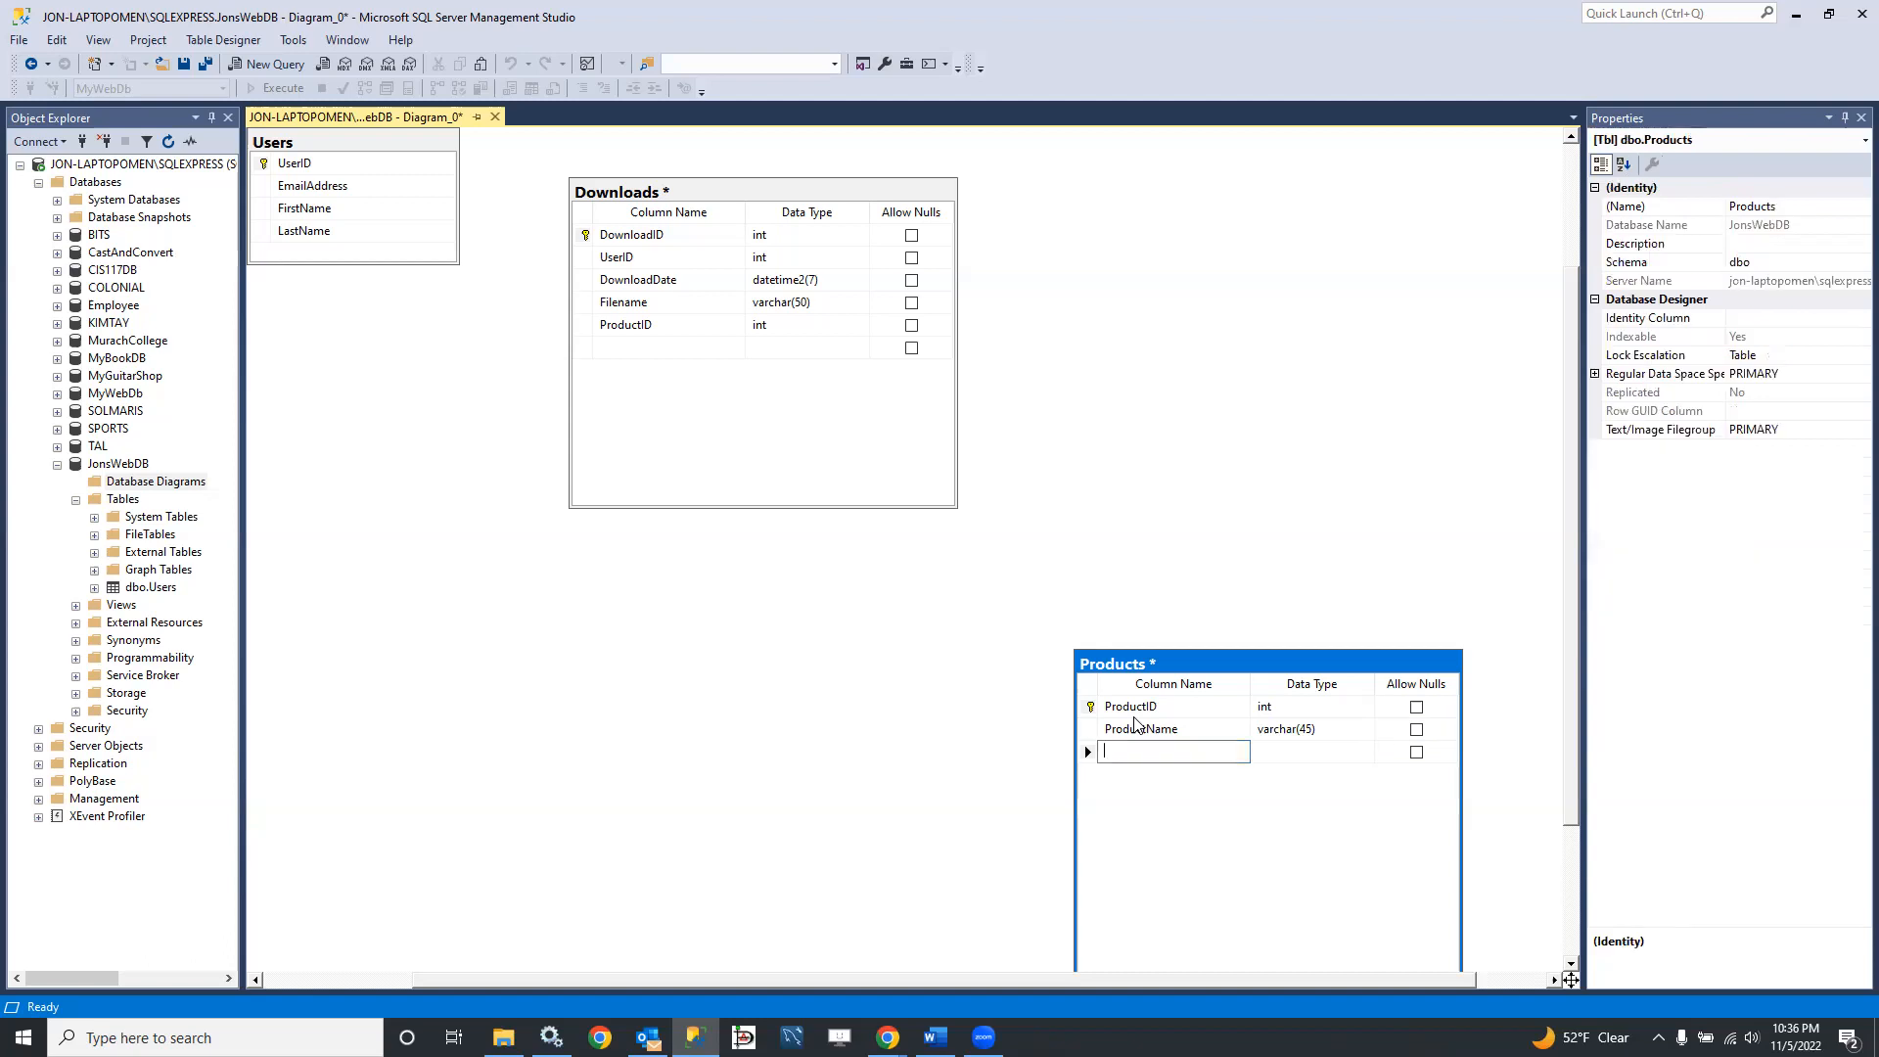
text(Price)
key(Tab)
text(c)
key(BackSpace)
key(BackSpace)
text(de)
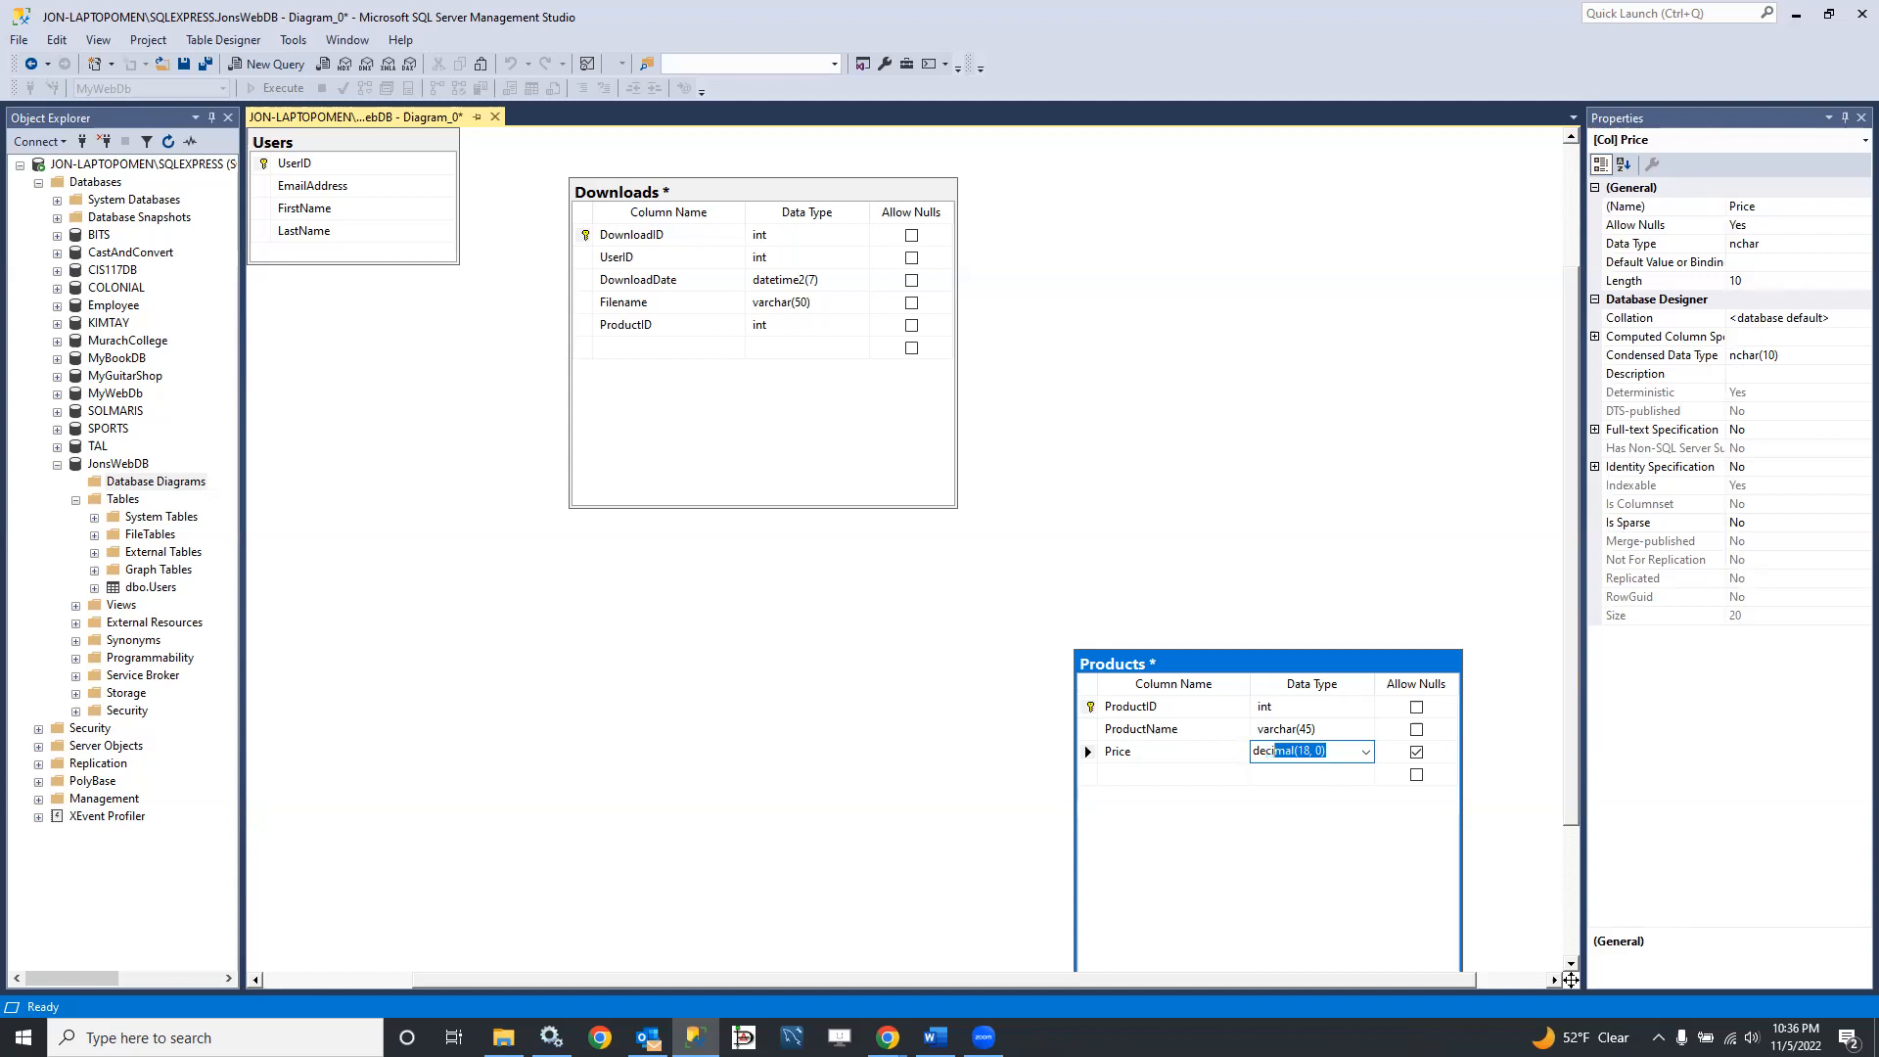
text(cimal(5,2)
key(Tab)
key(space)
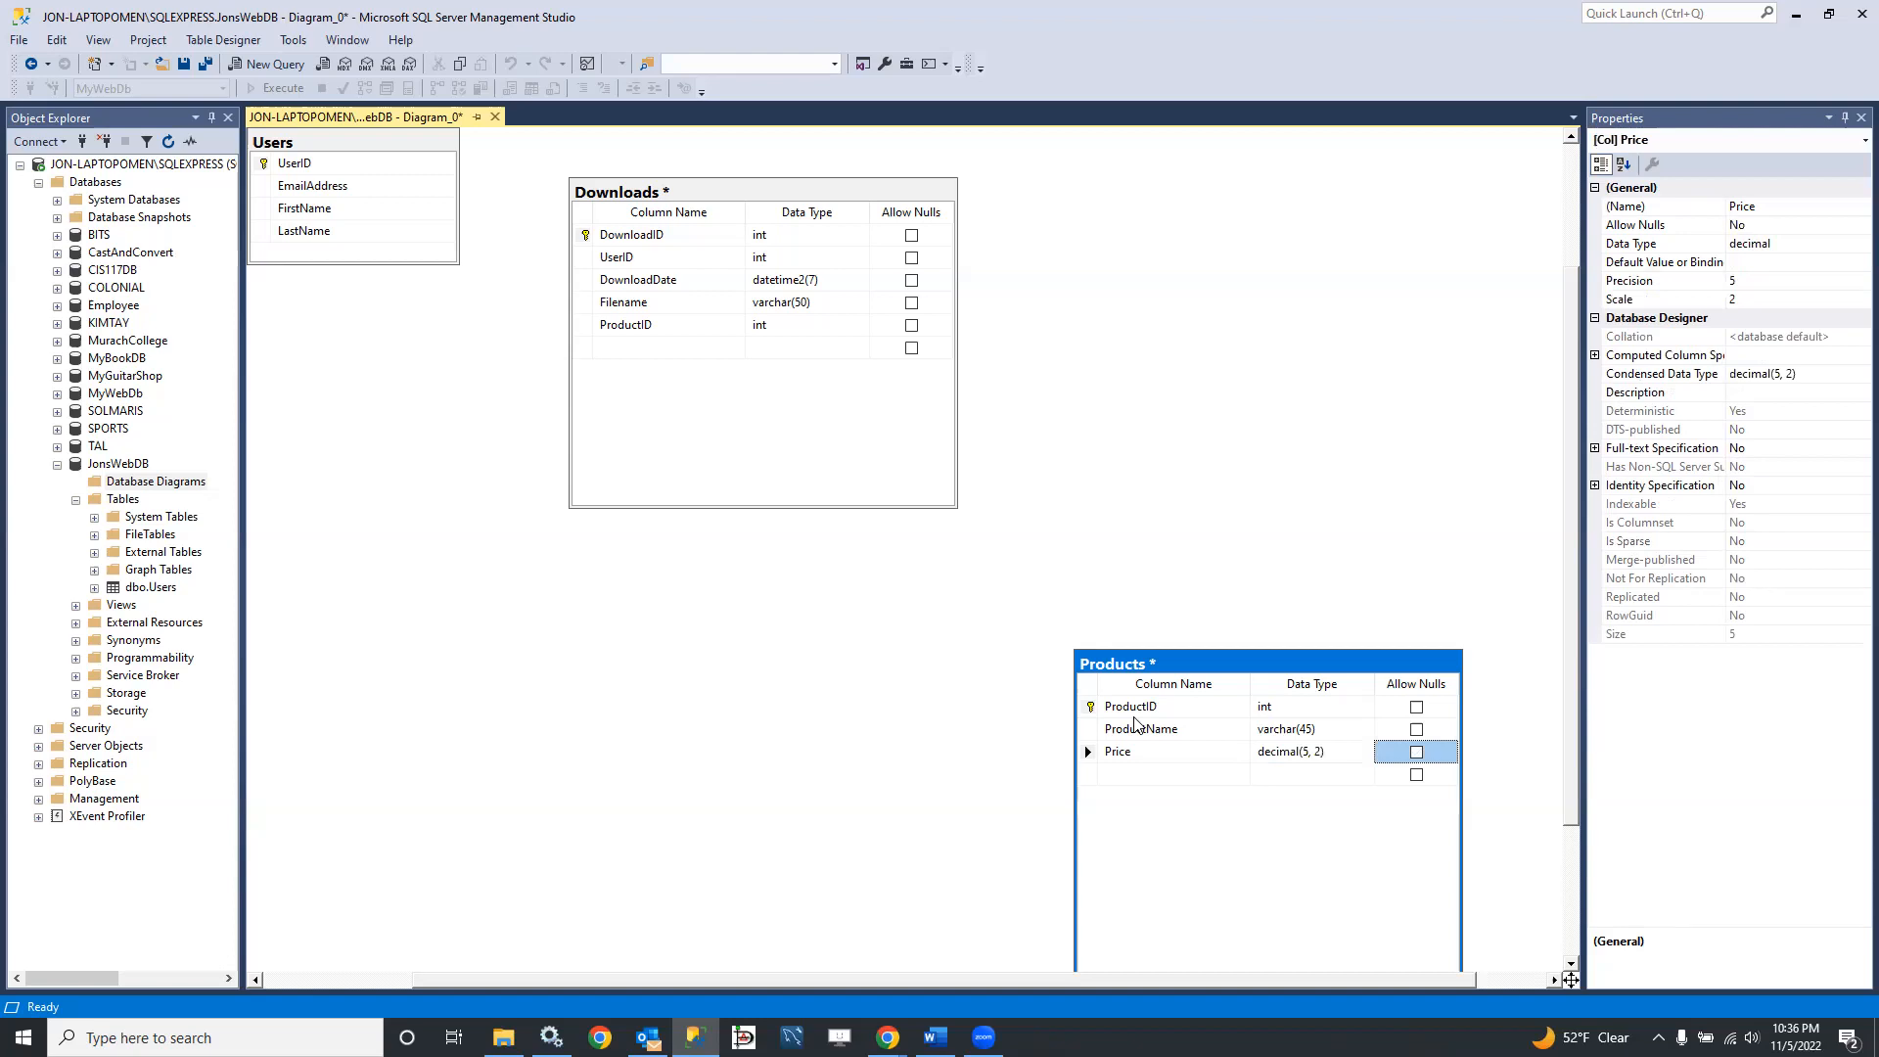
Step: Add a DateAdded column of type datetime2(7) that disallows nulls below Price in the Products table
key(Tab)
text(DateAdded)
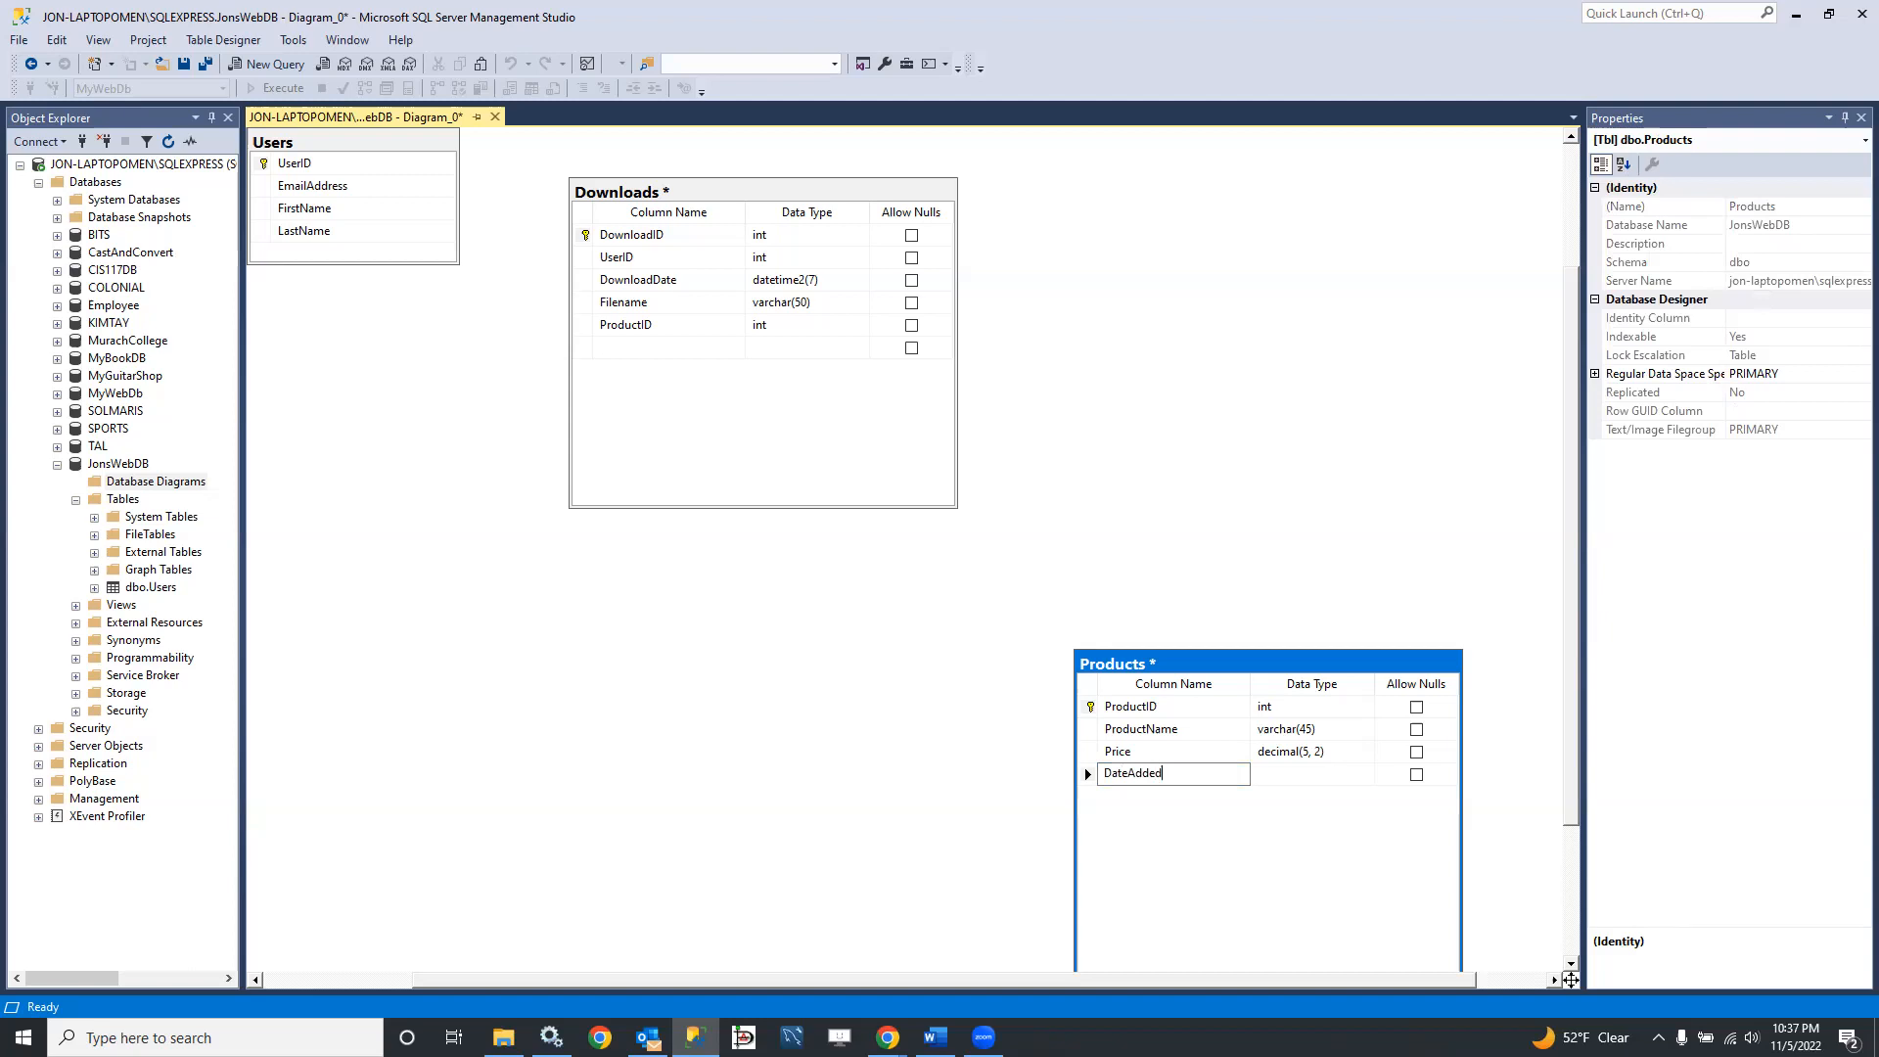
key(Tab)
text(d)
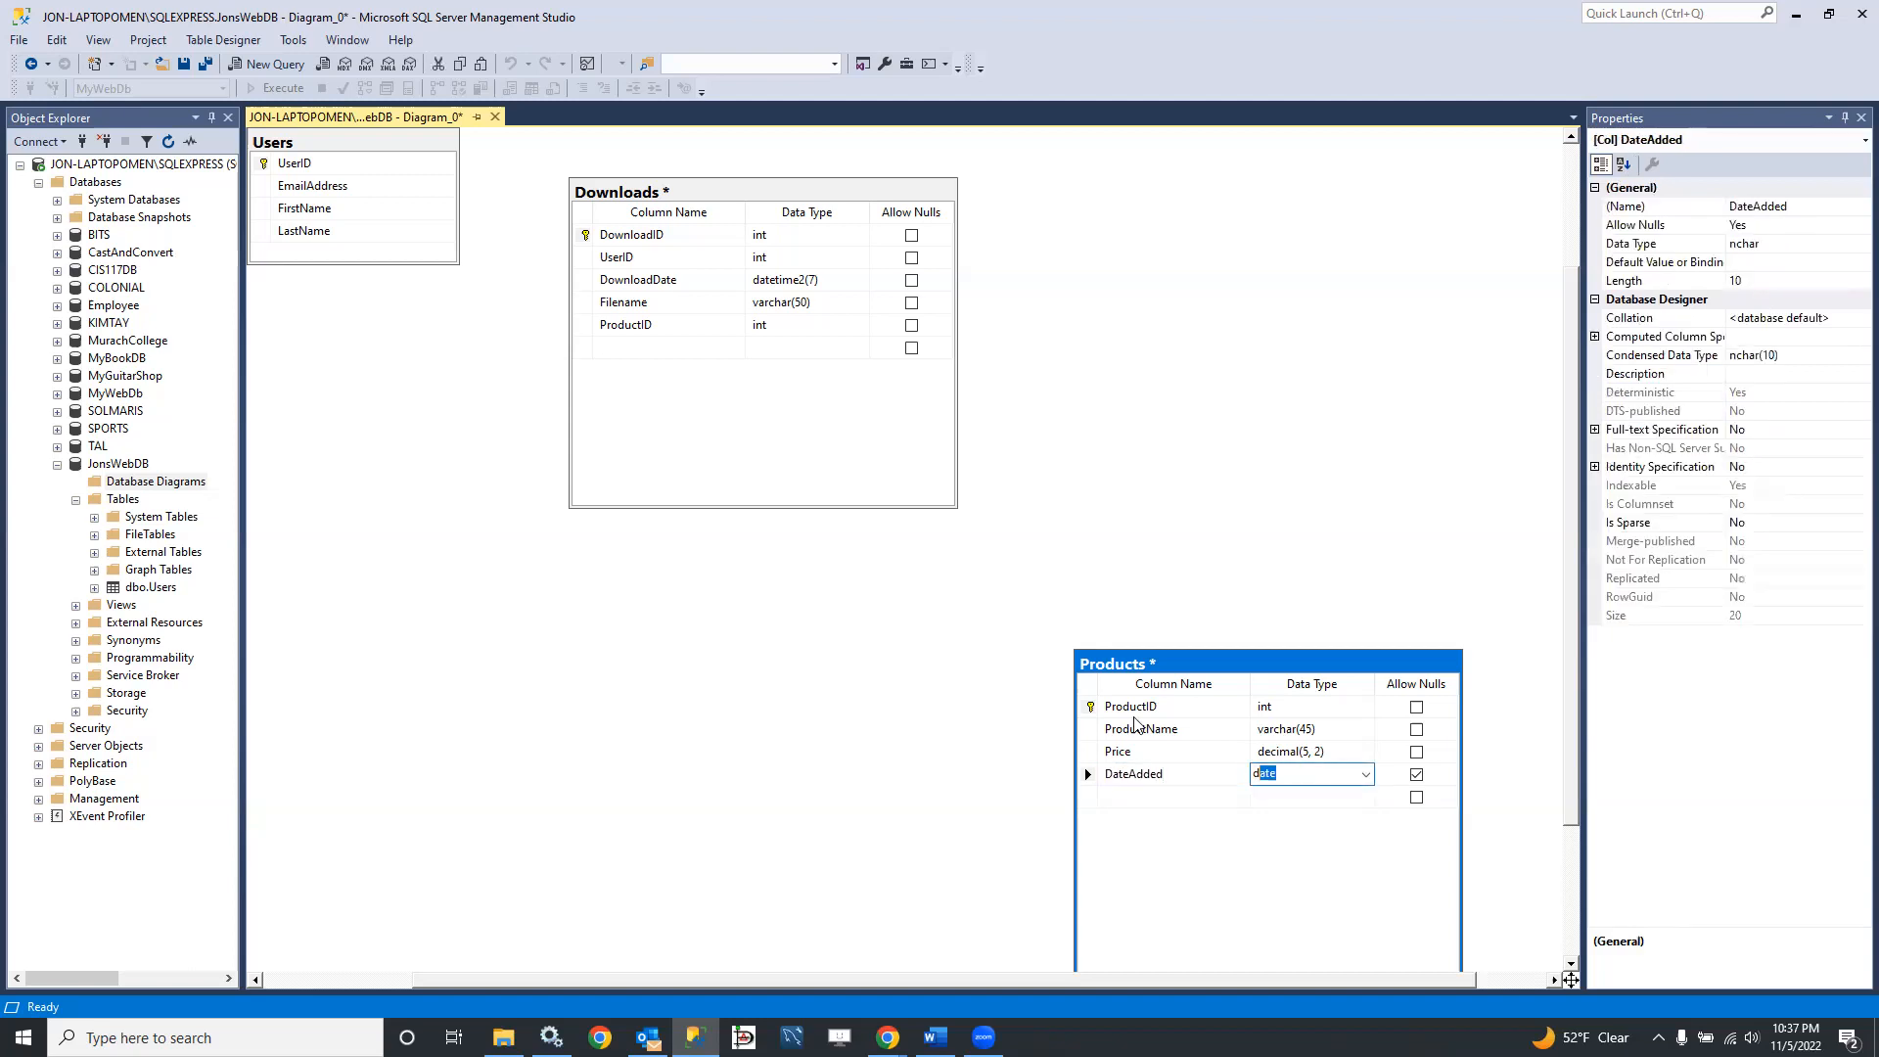
text(atetime2)
key(Tab)
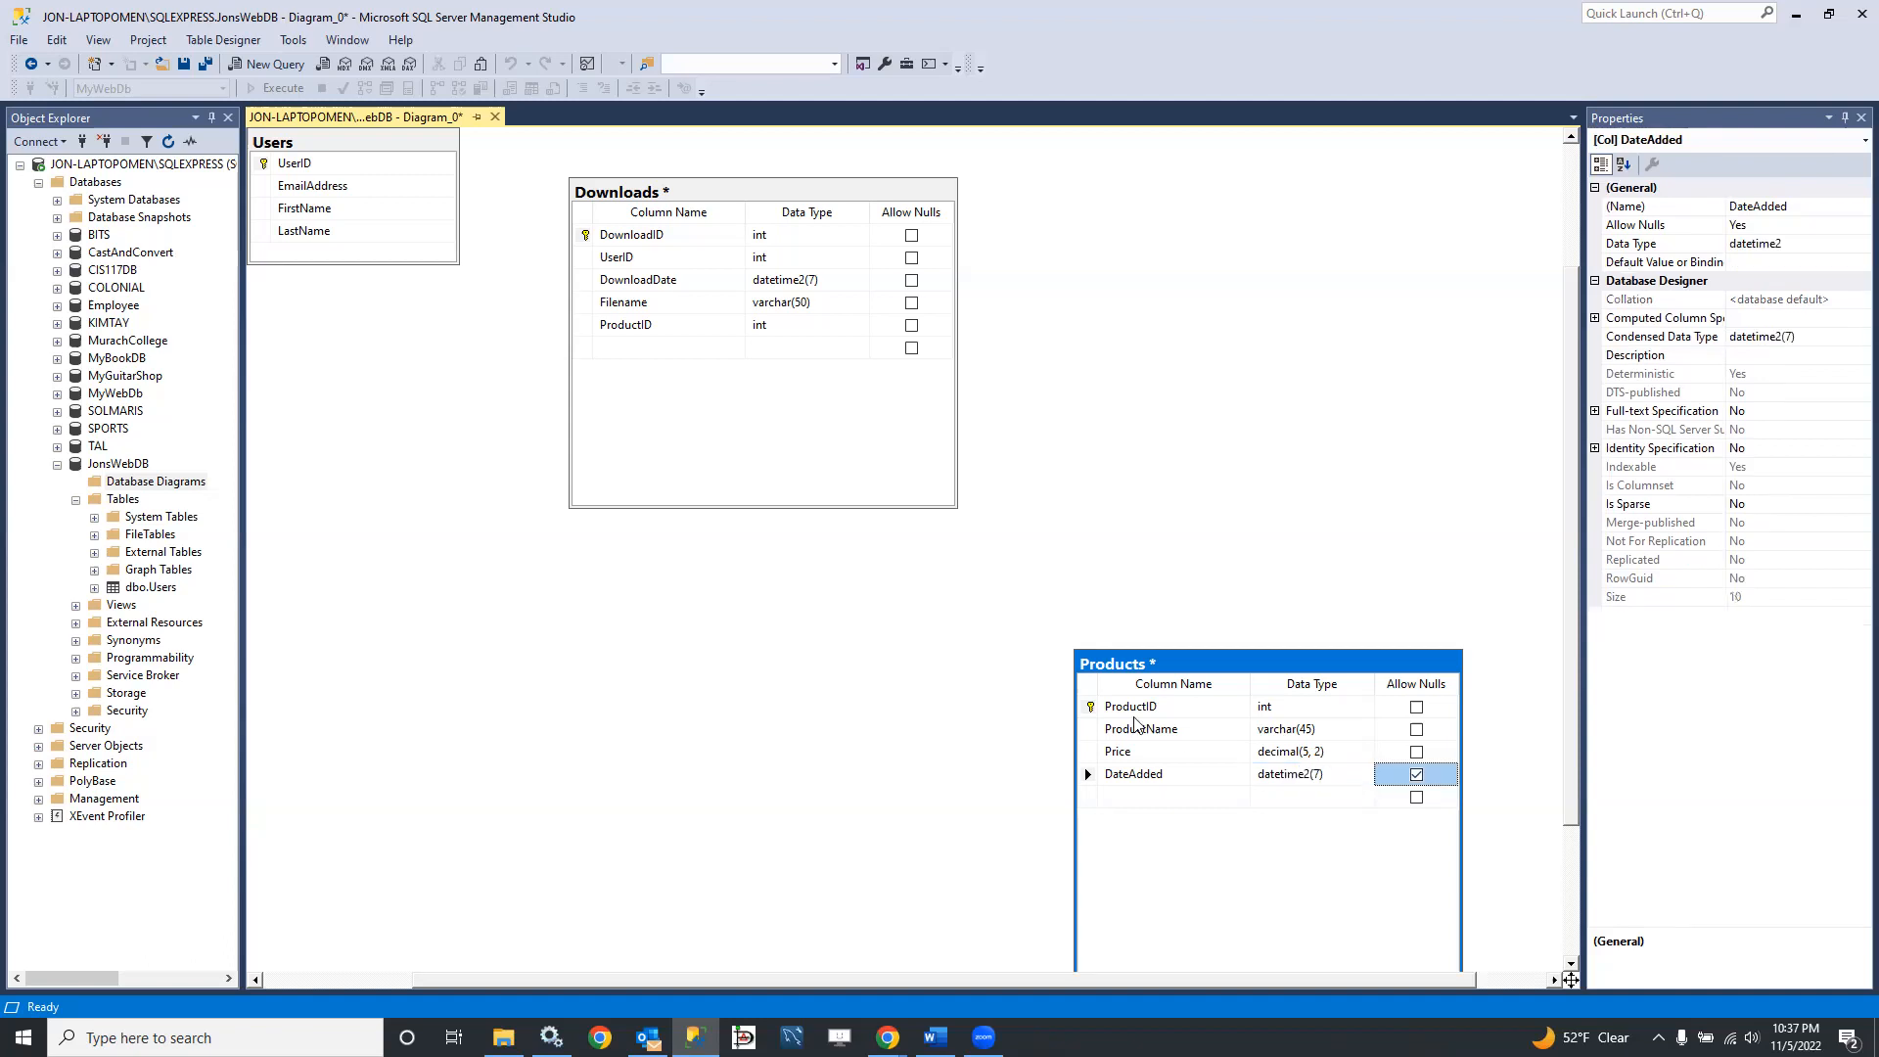
click(1415, 774)
Step: Move the Products table up to the right of the Downloads table in the diagram
drag(1312, 671, 1283, 222)
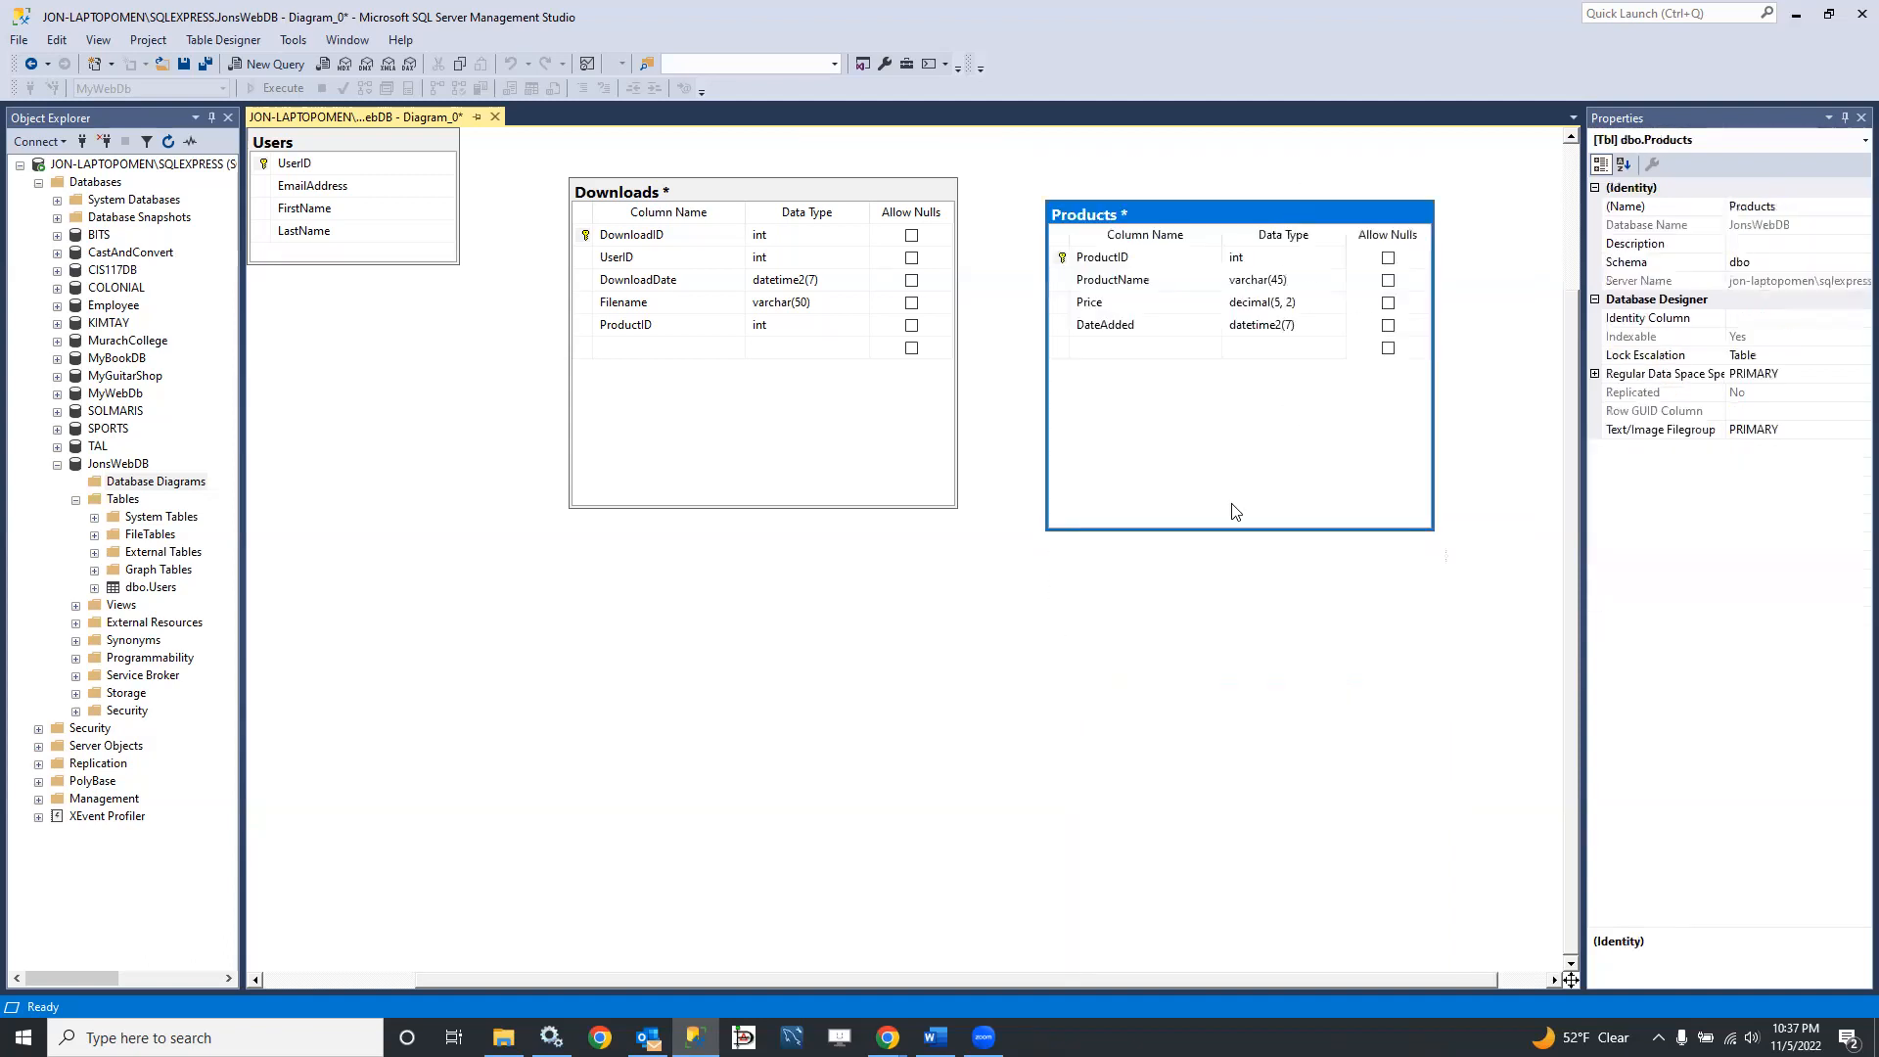
click(1159, 707)
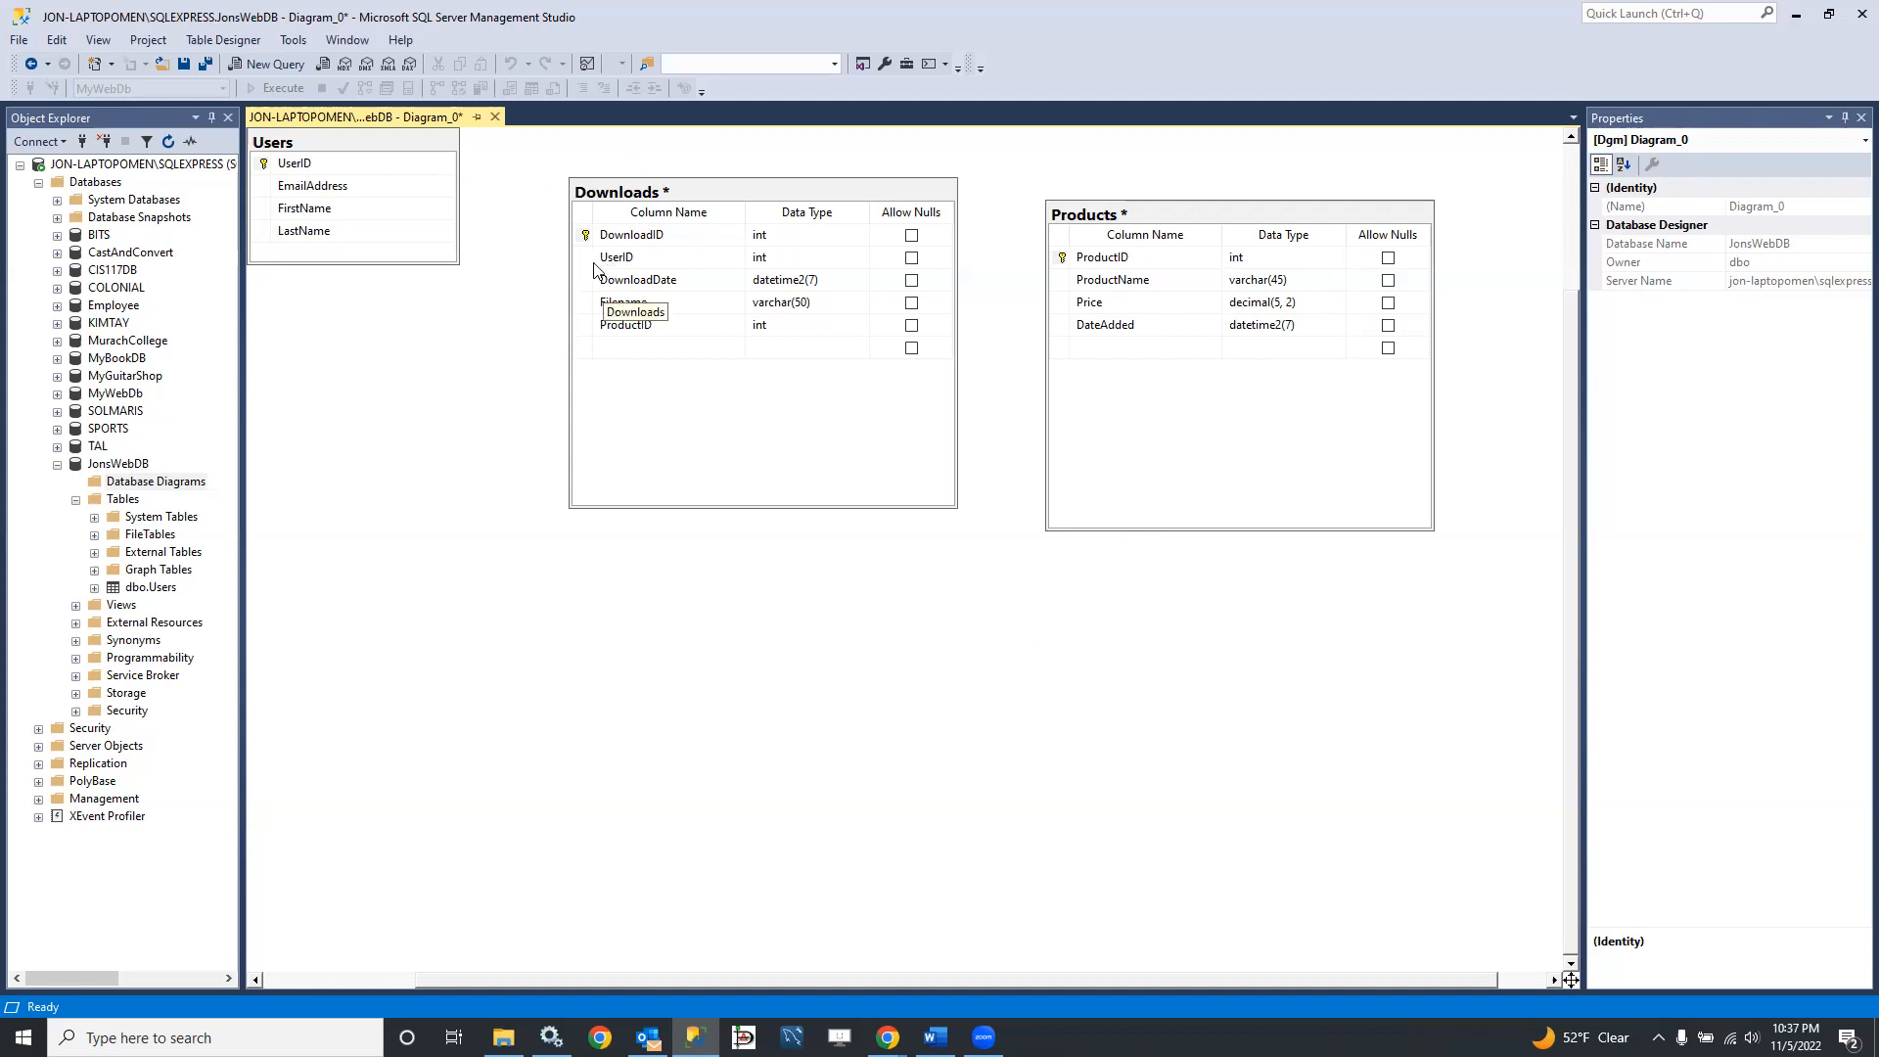
Step: Create a foreign key relationship from UserID in Downloads to the UserID primary key in Users, keeping the default settings
drag(587, 260, 341, 168)
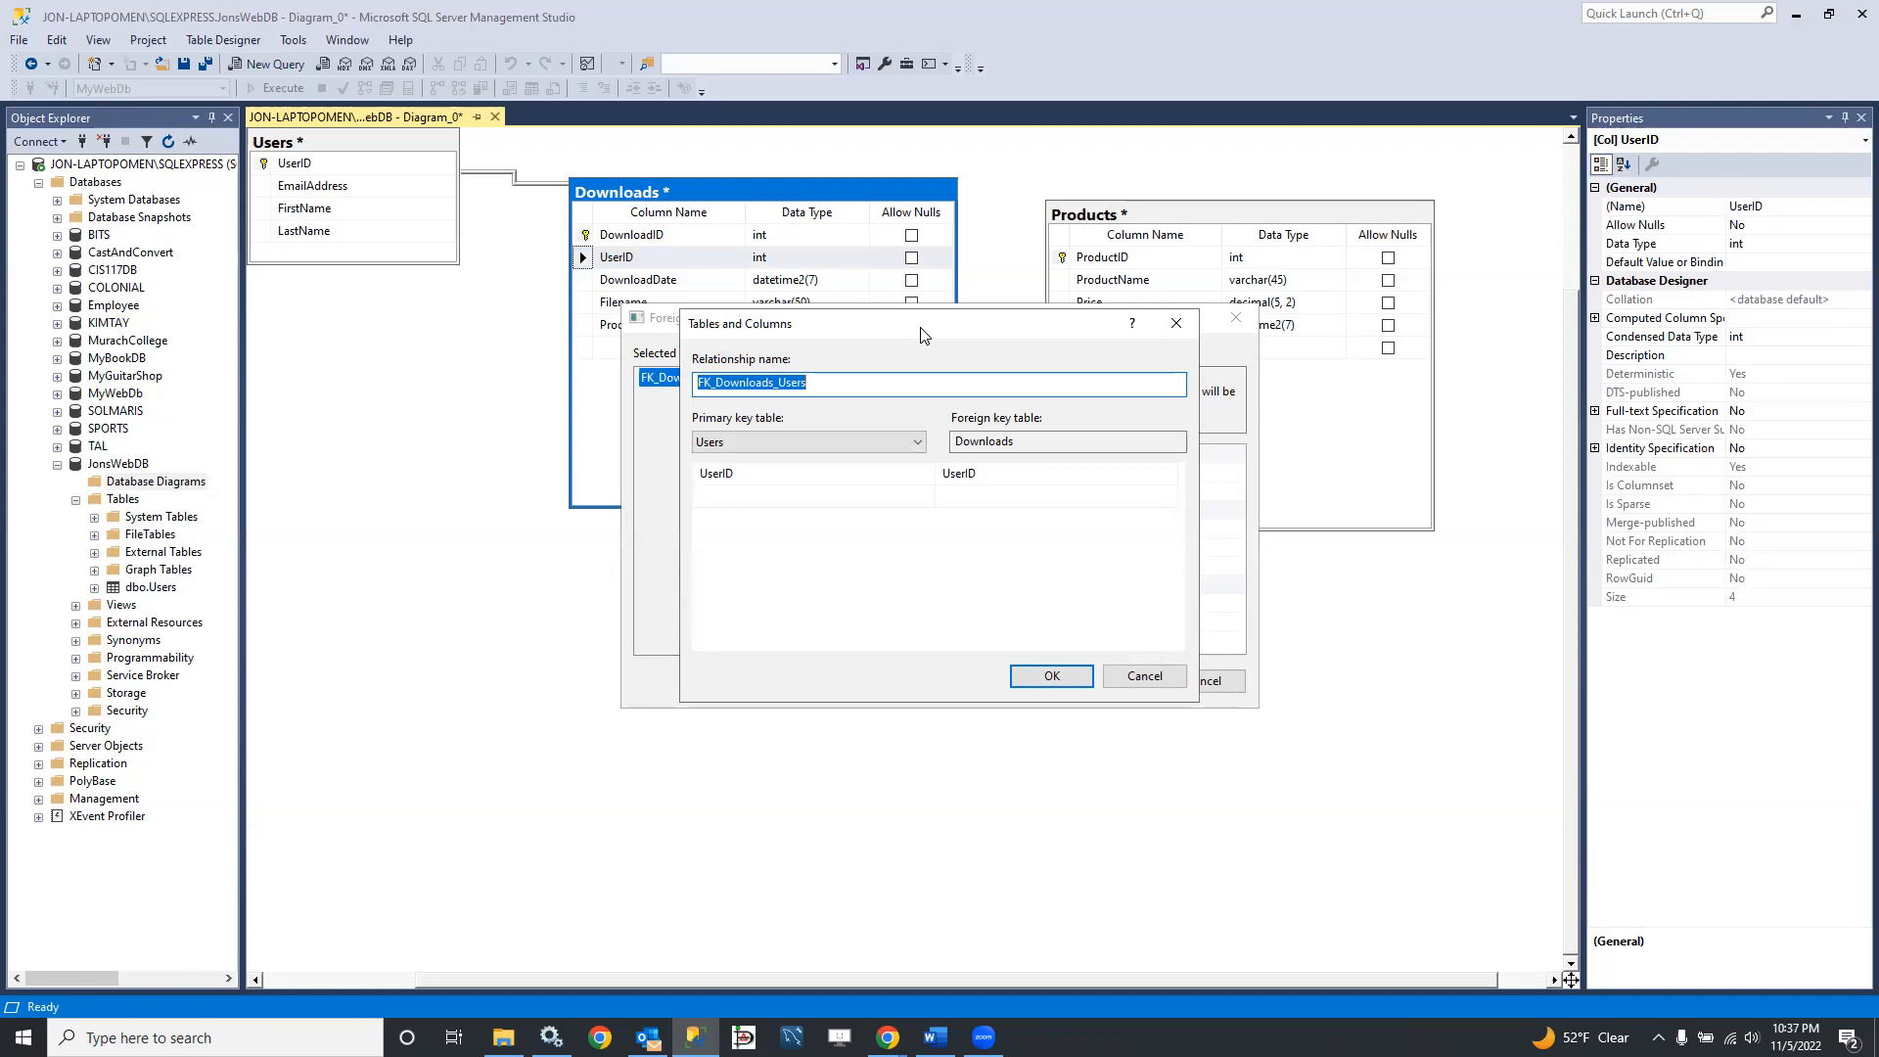
drag(923, 336, 1011, 392)
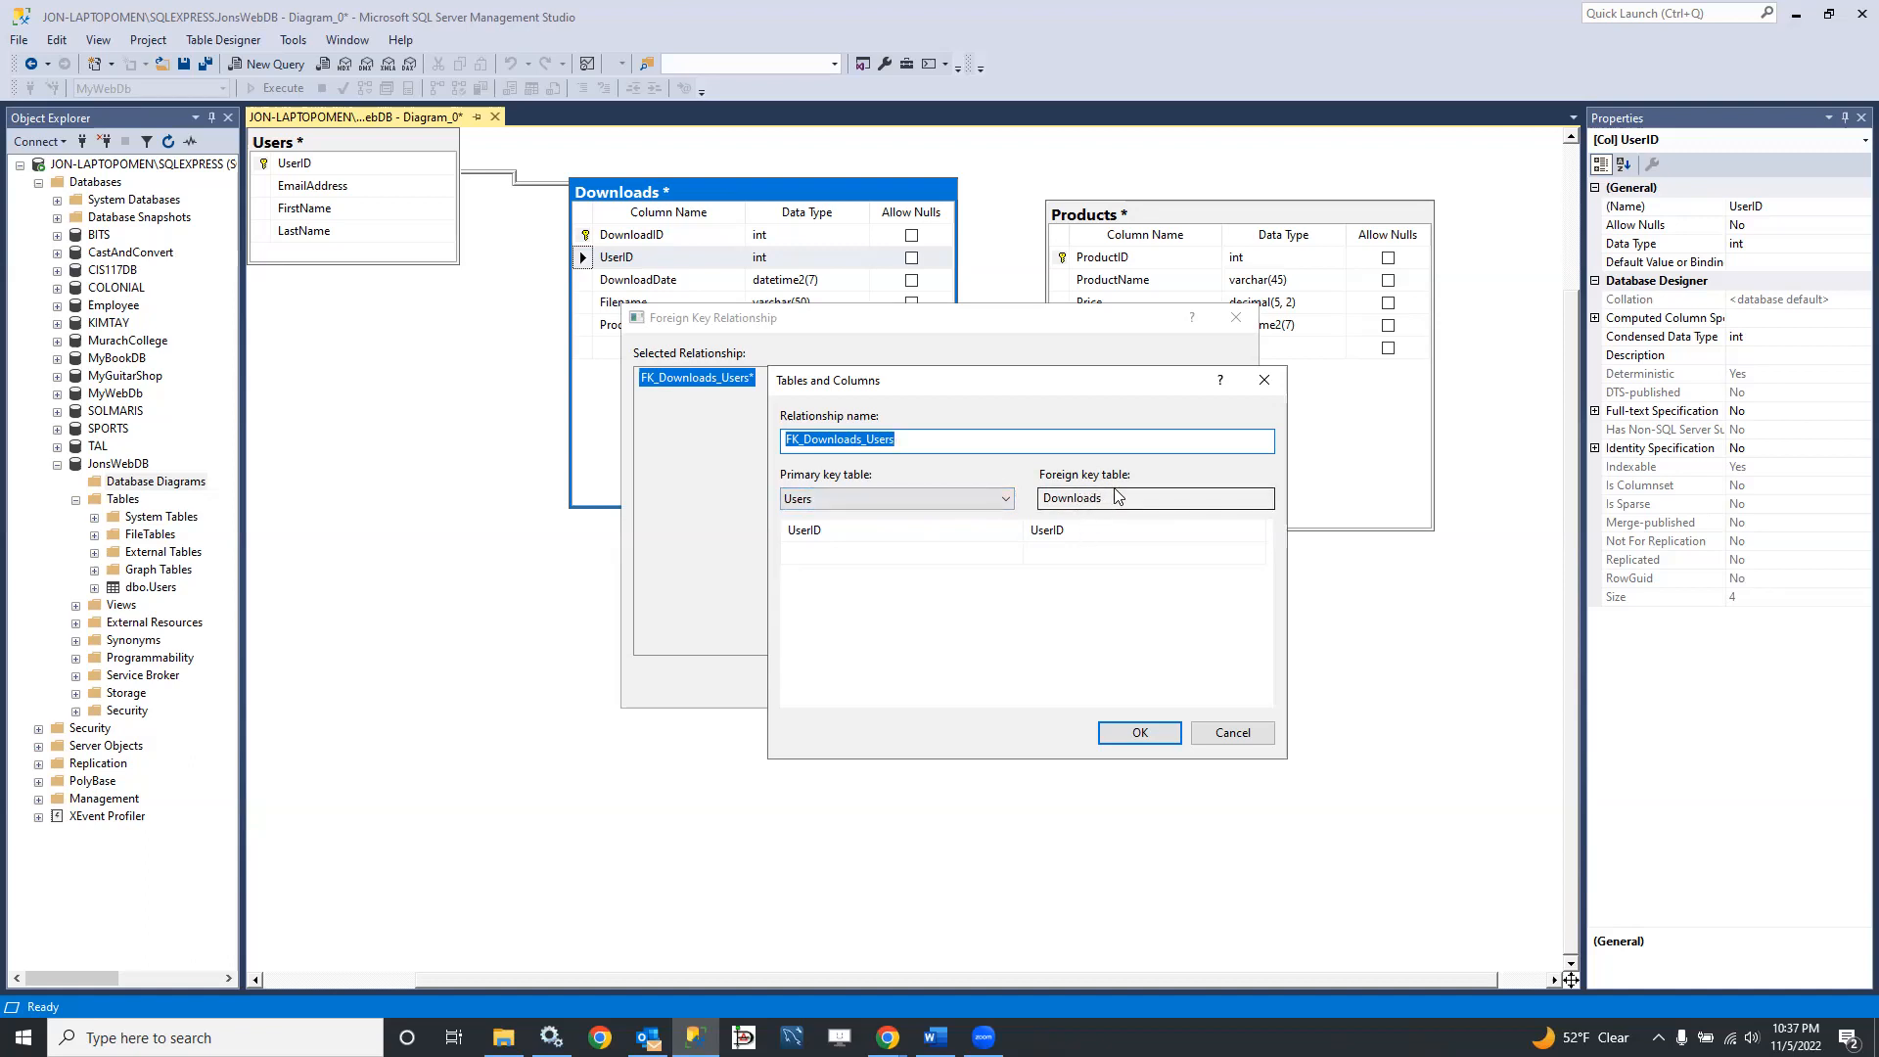
click(1147, 734)
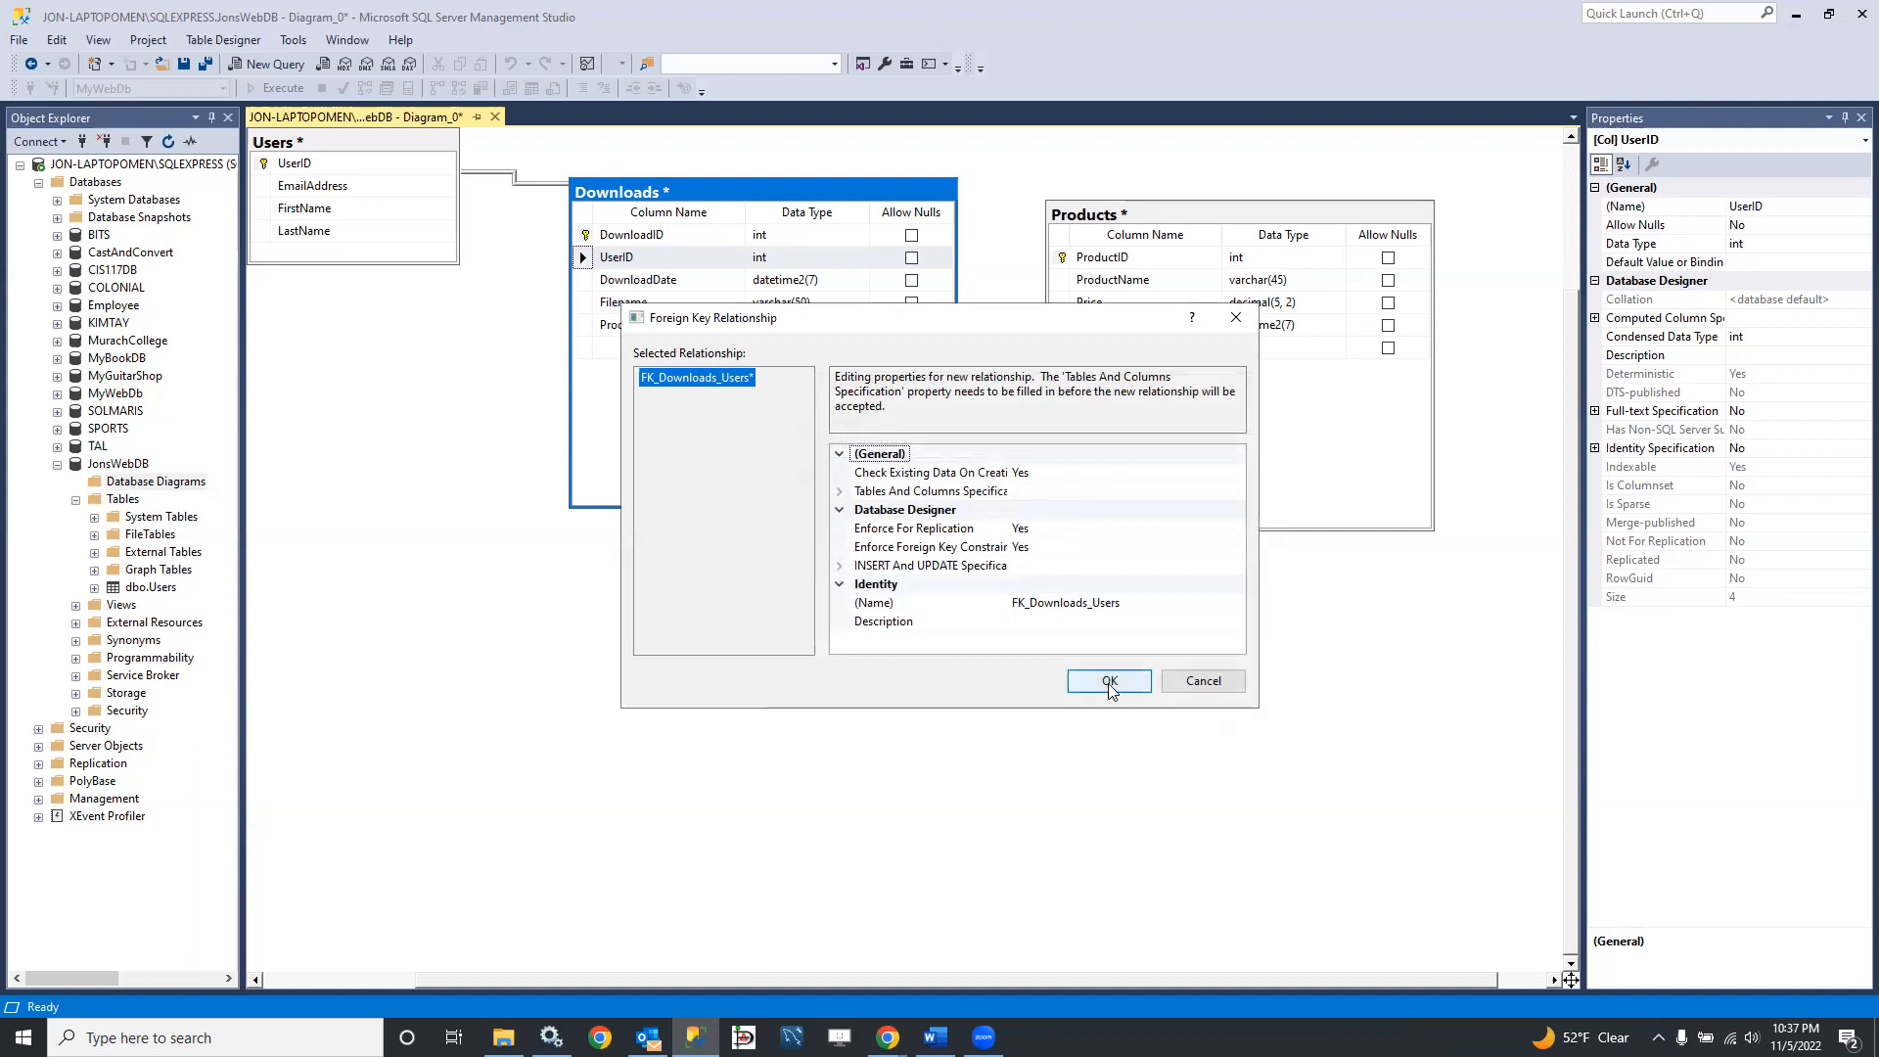
click(1110, 682)
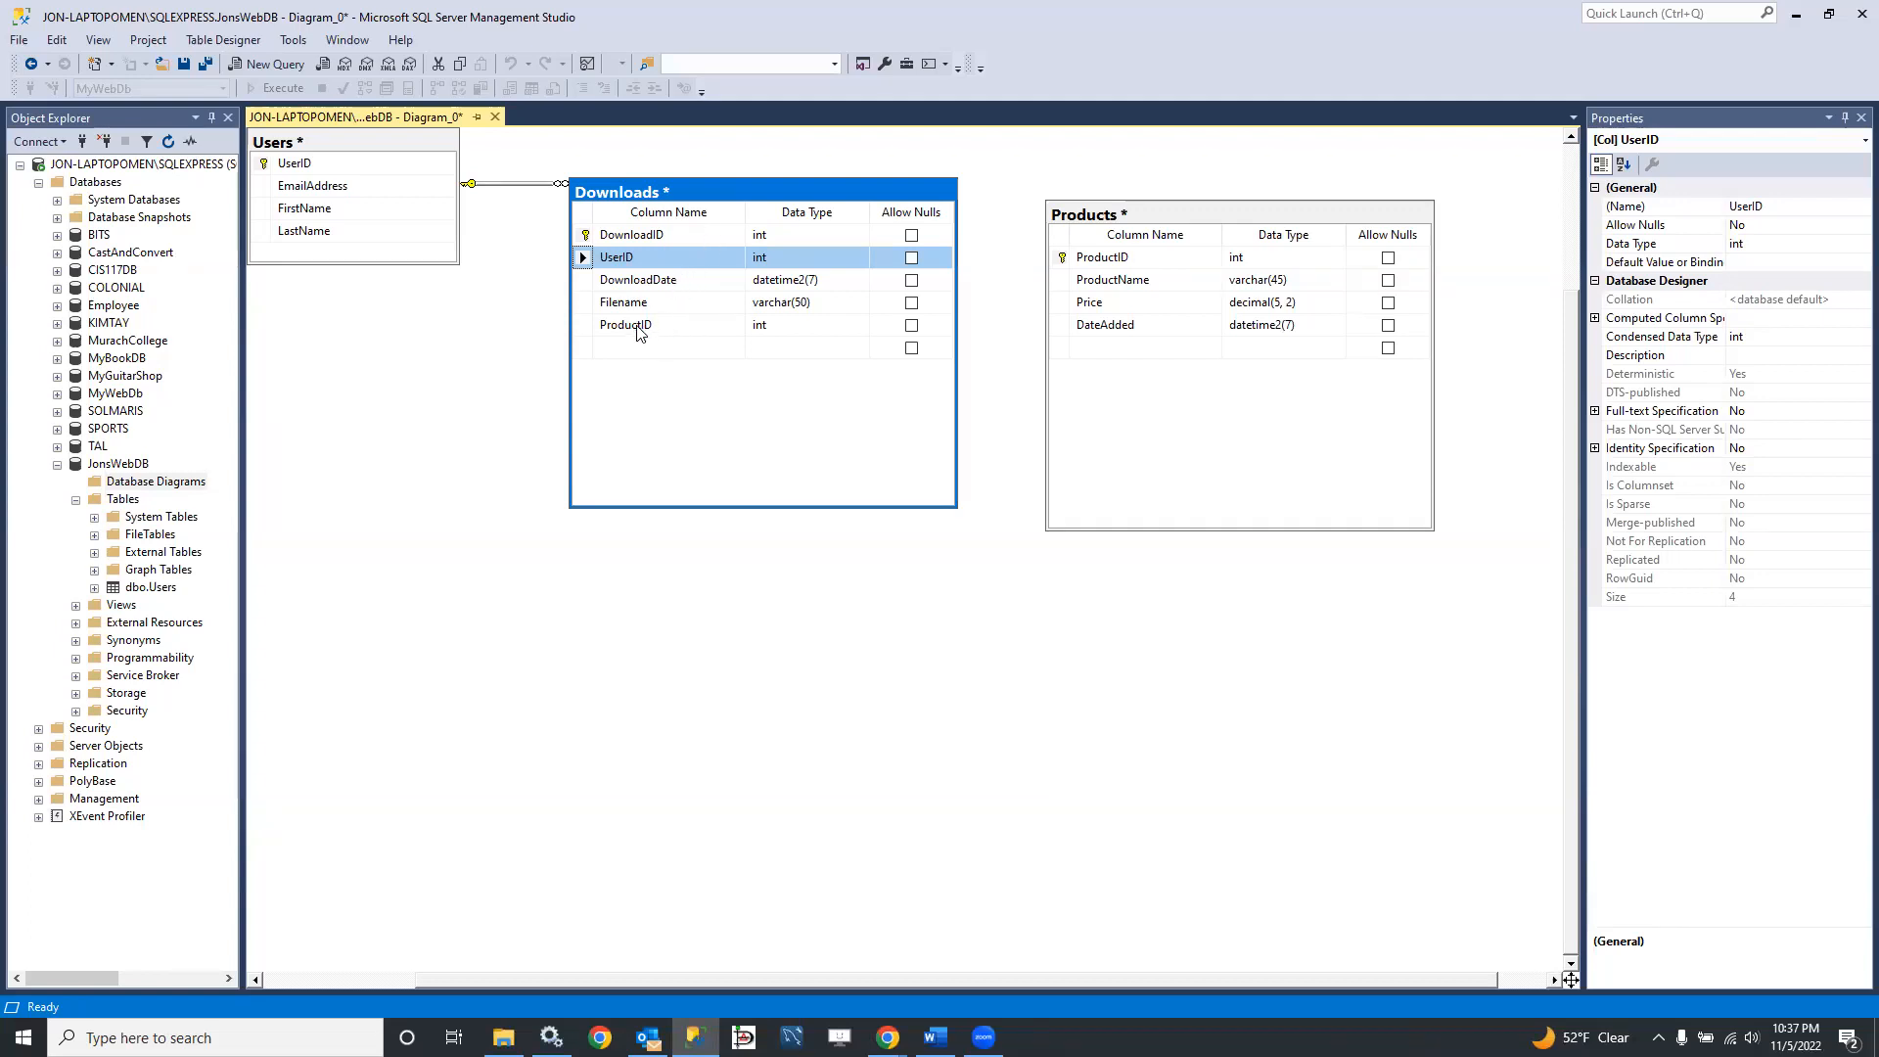
Step: Create a foreign key relationship from ProductID in Downloads to the ProductID primary key in Products, keeping the default settings
drag(637, 324, 627, 398)
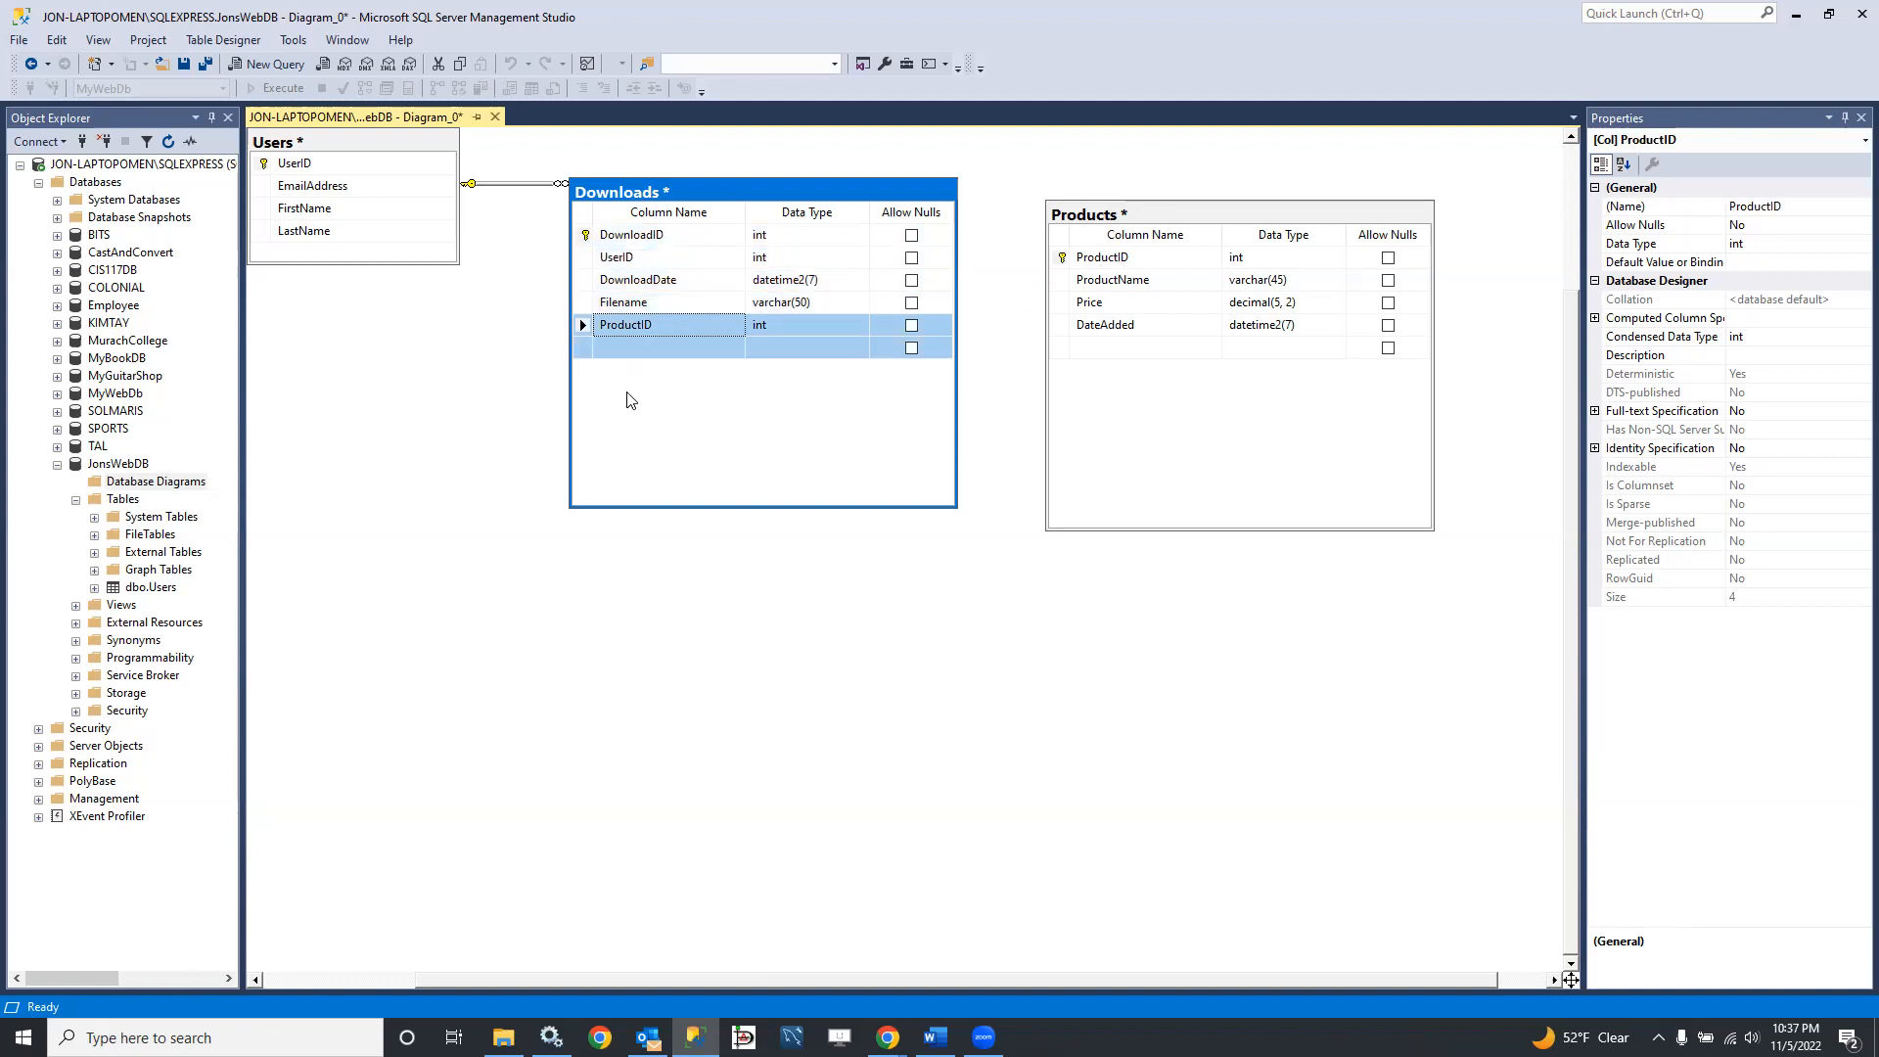
click(640, 341)
click(584, 325)
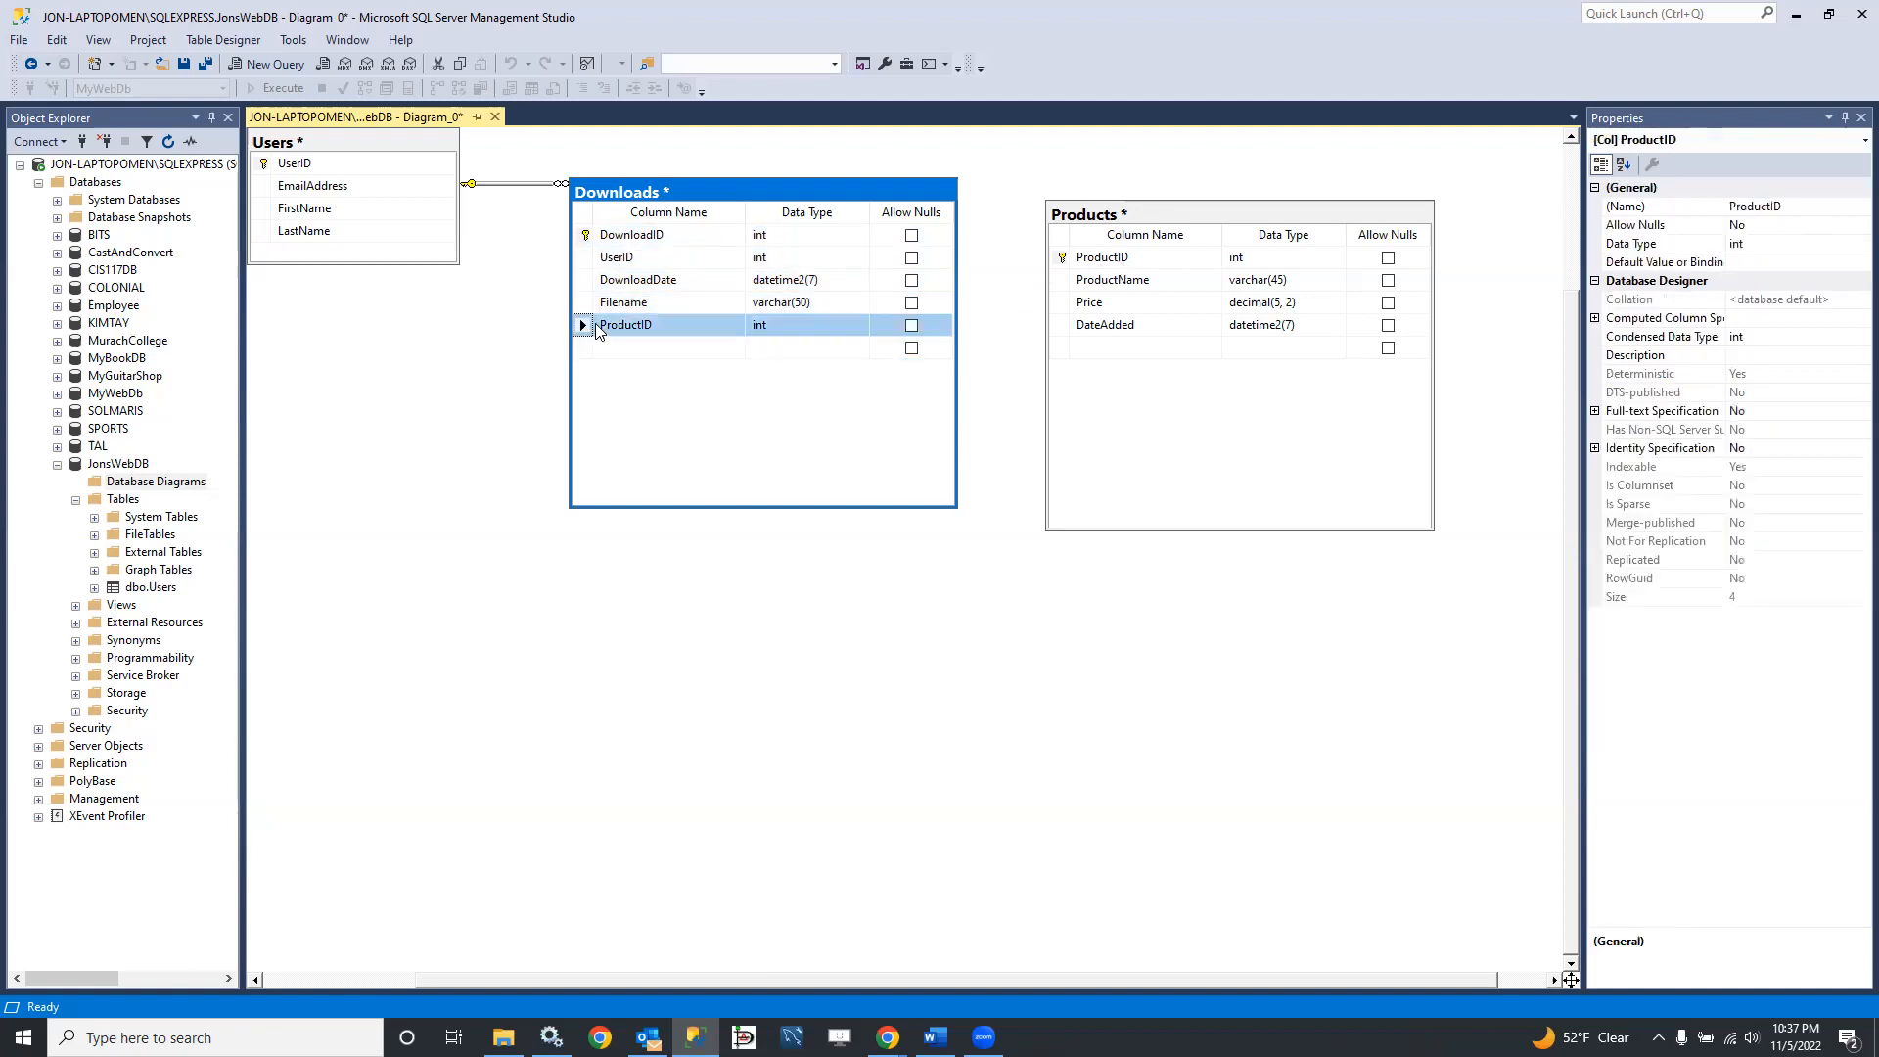
drag(593, 329, 646, 327)
drag(1104, 265, 1112, 258)
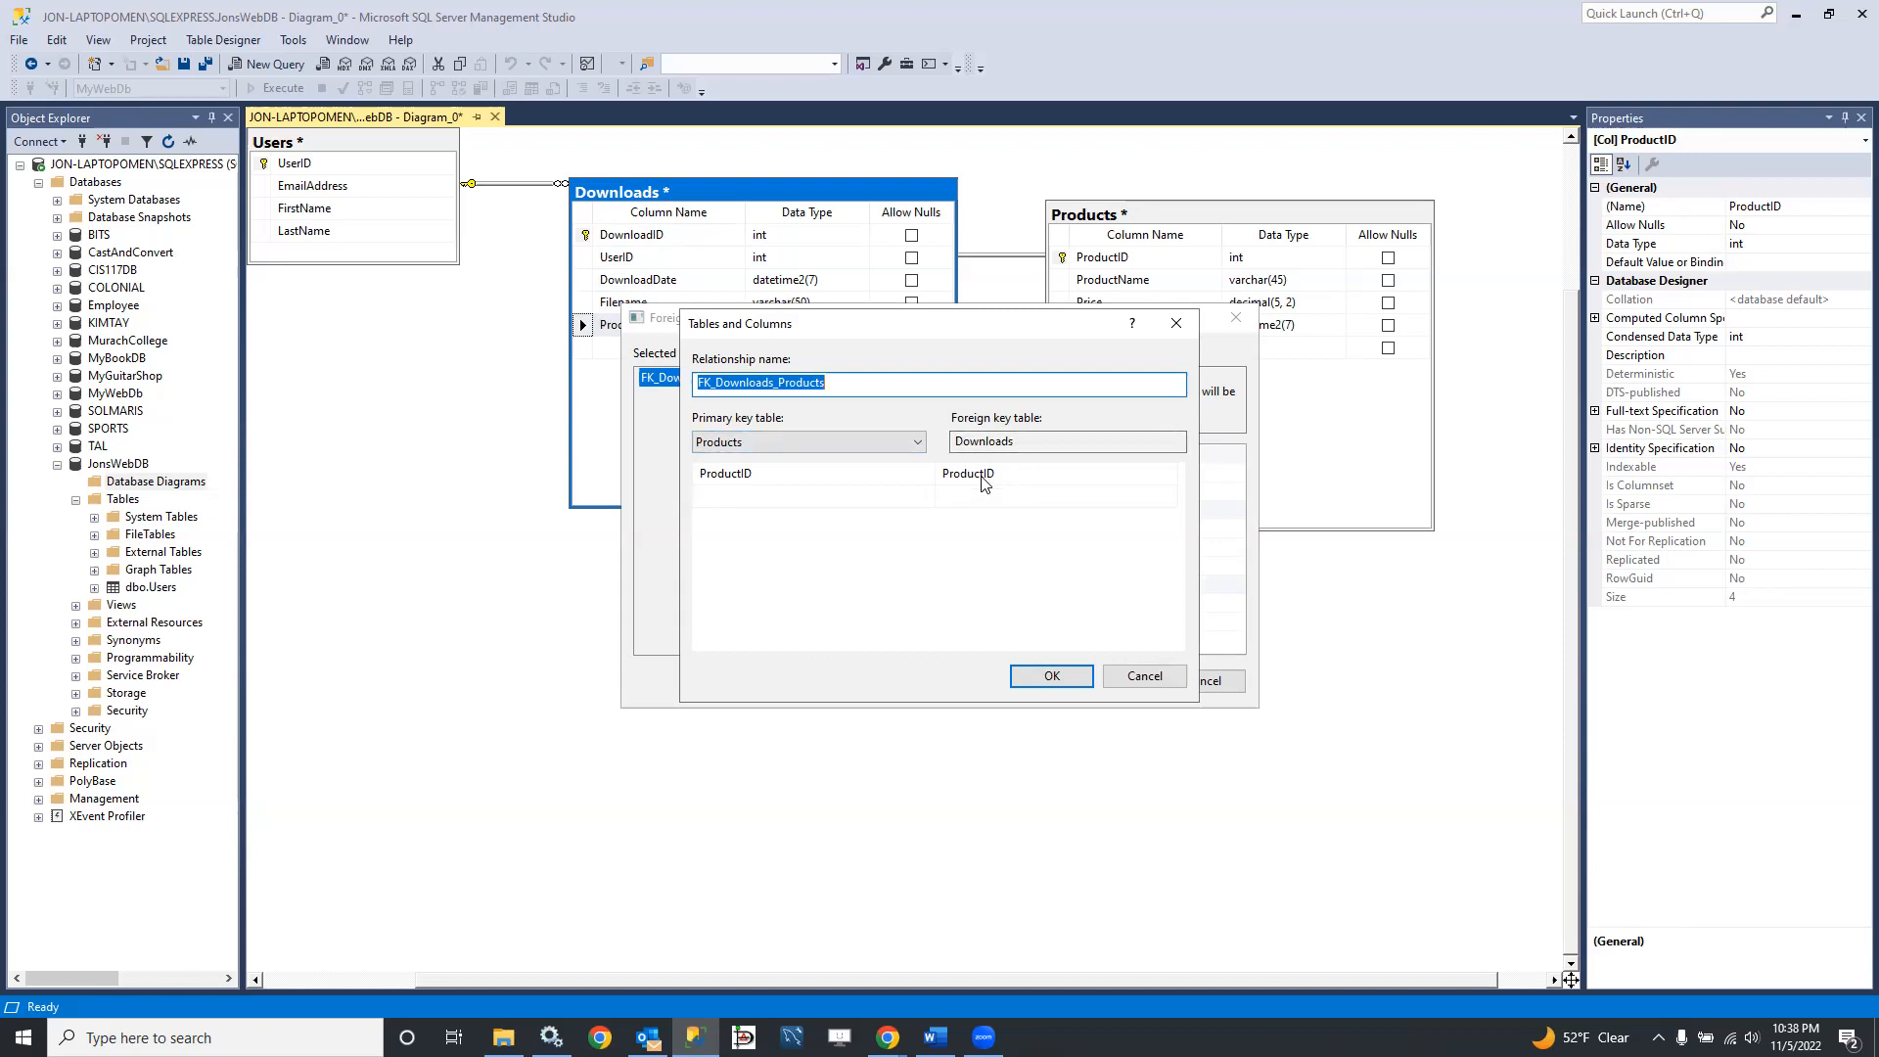
click(1053, 678)
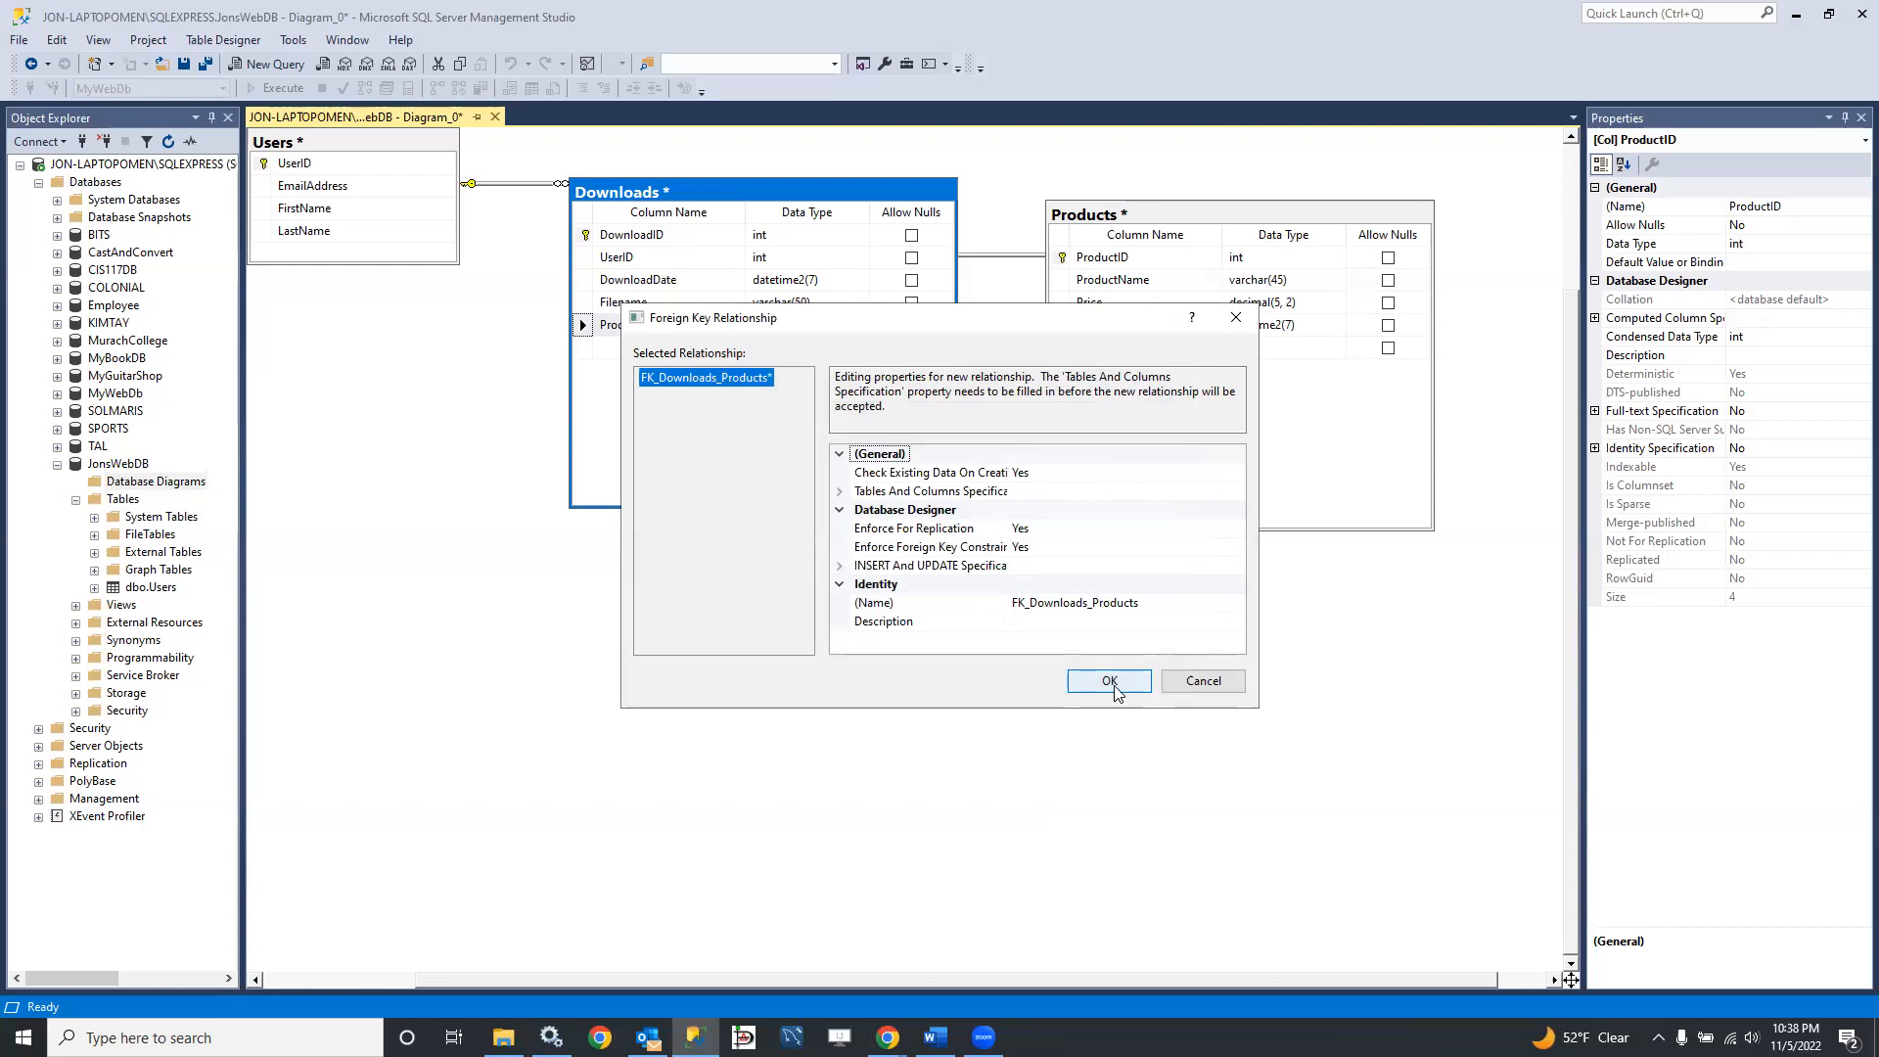
click(1112, 689)
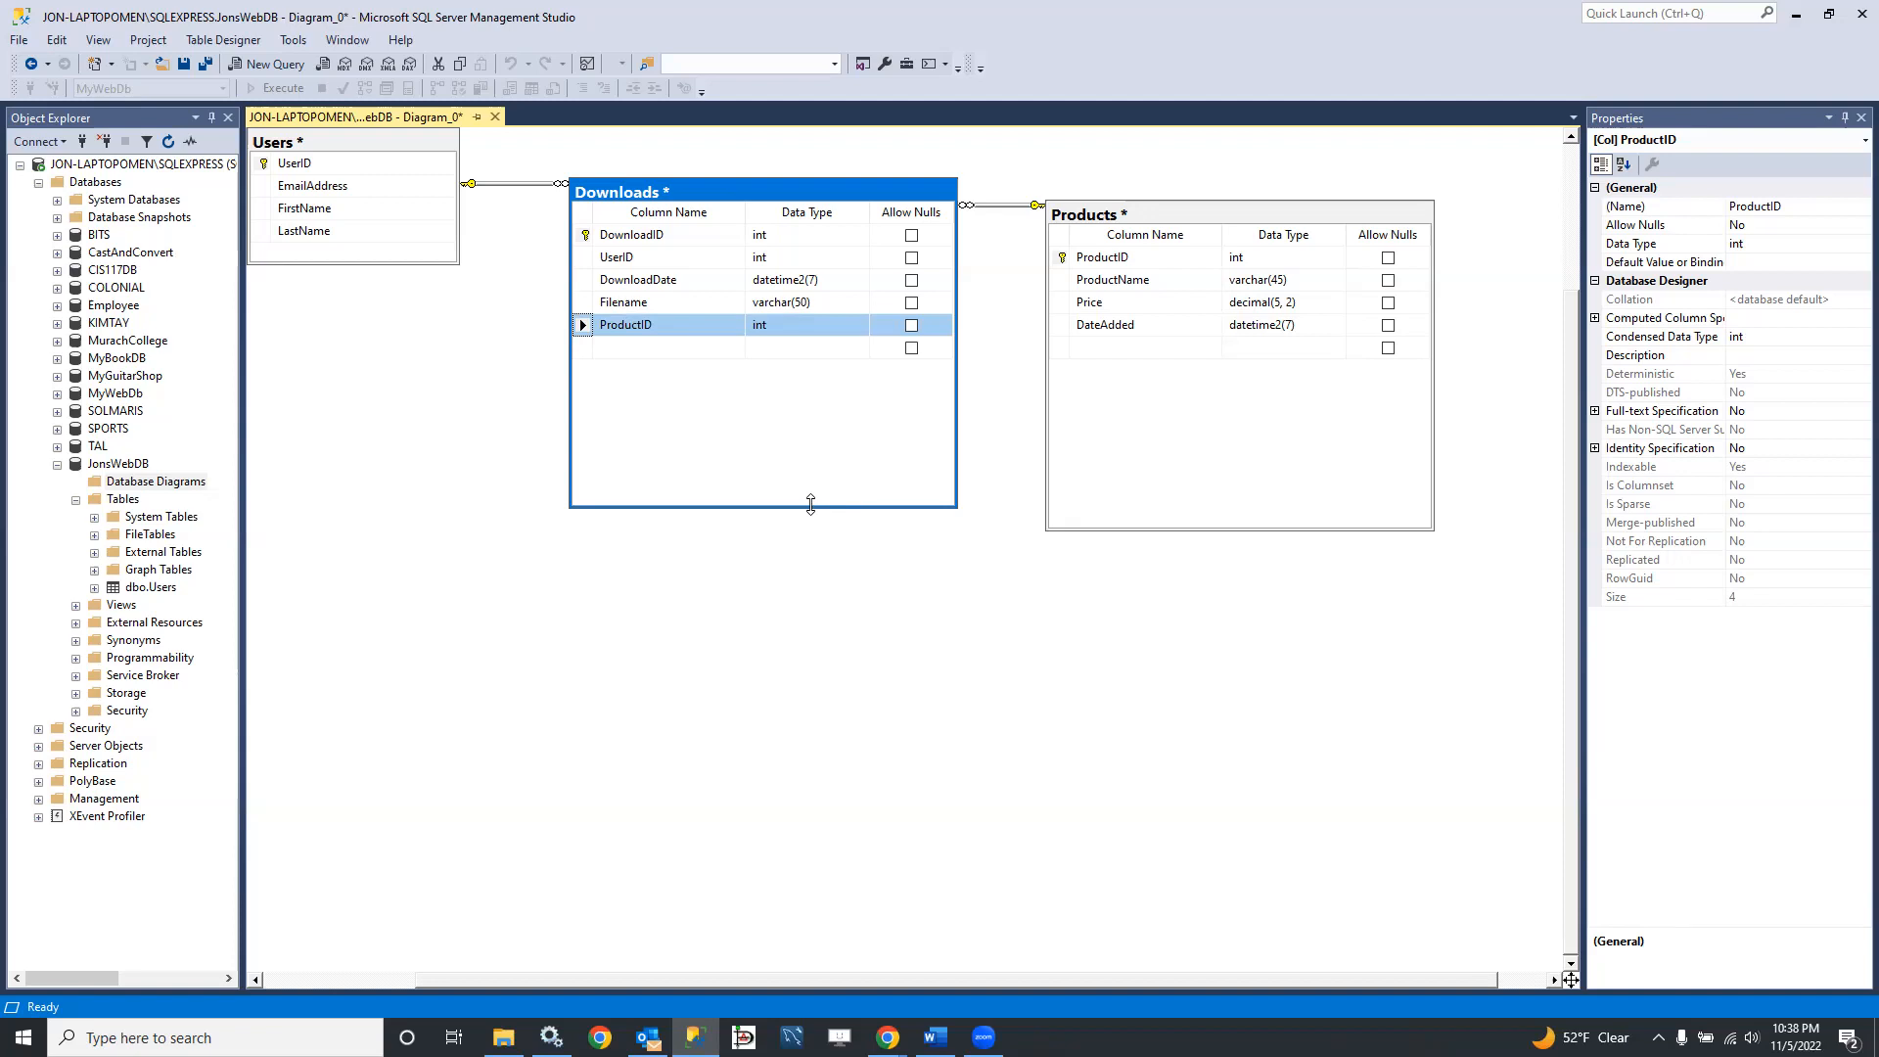
Step: Shorten the Downloads and Products table boxes so they end just below their last rows
drag(810, 504, 810, 383)
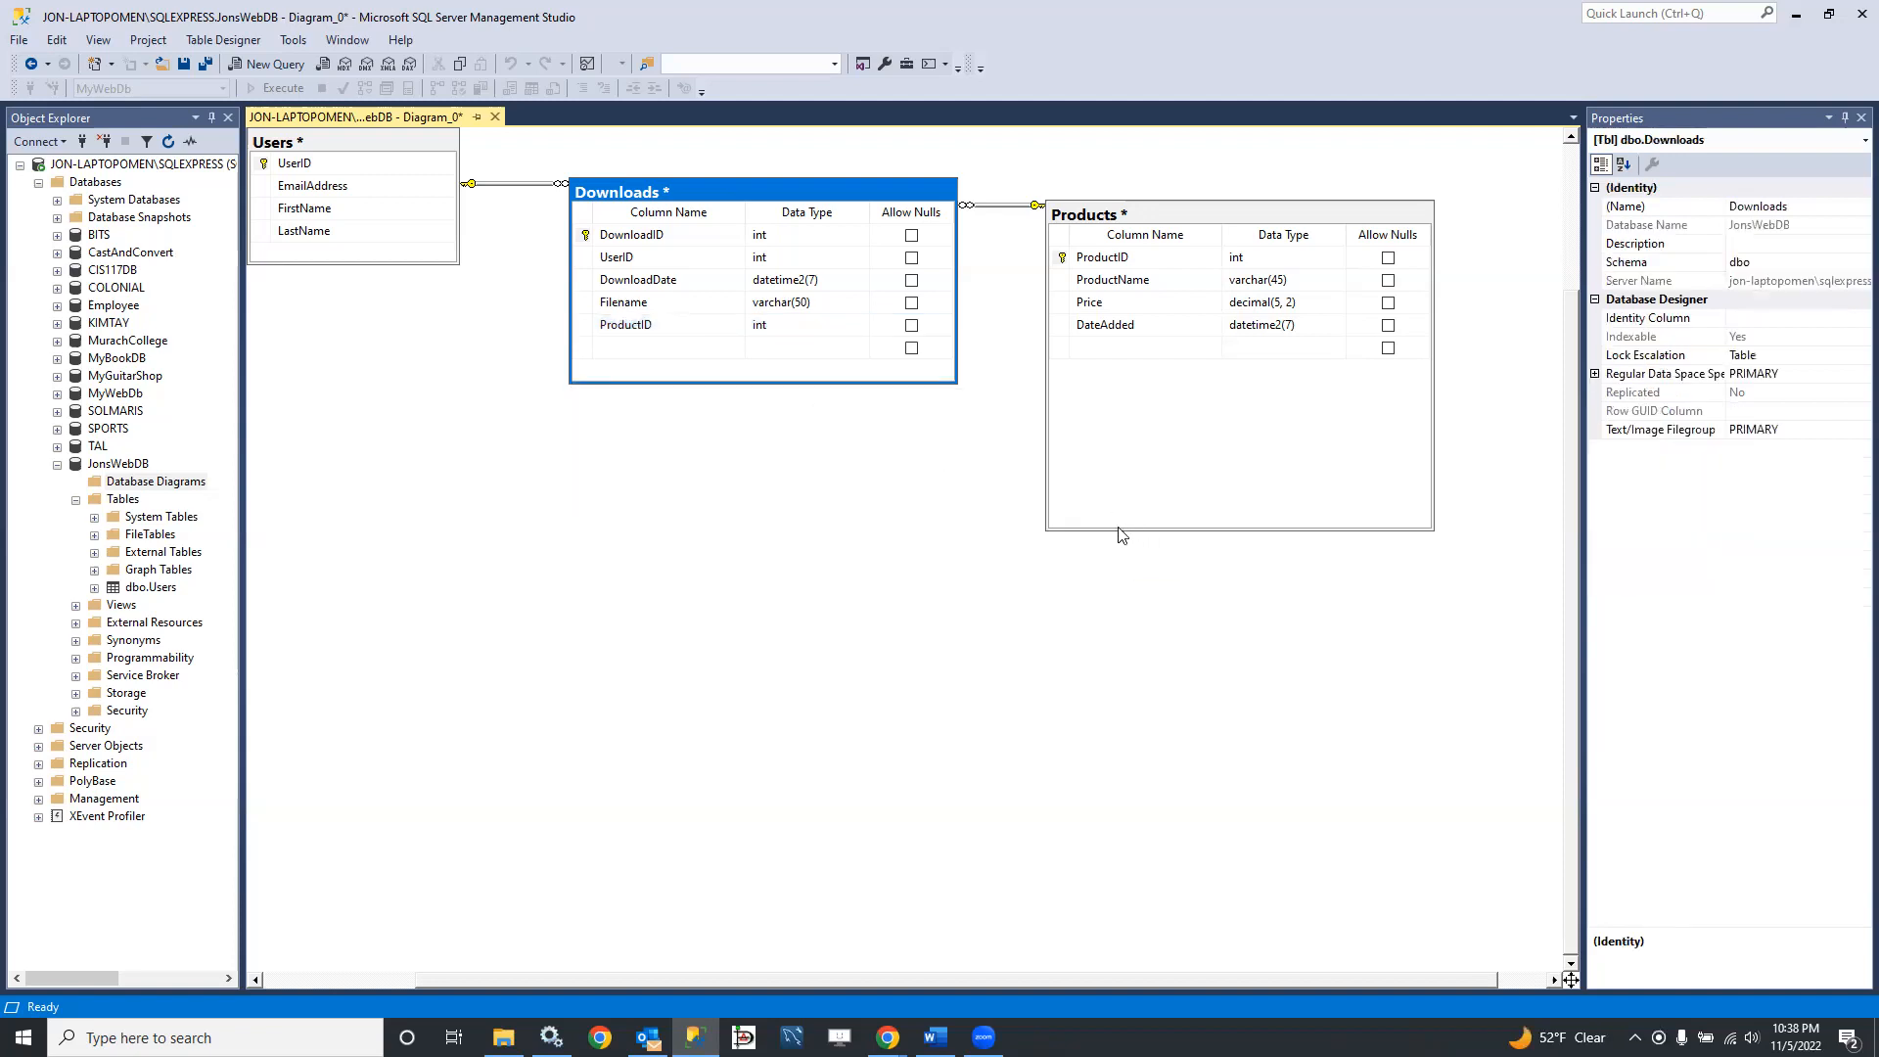
click(1116, 528)
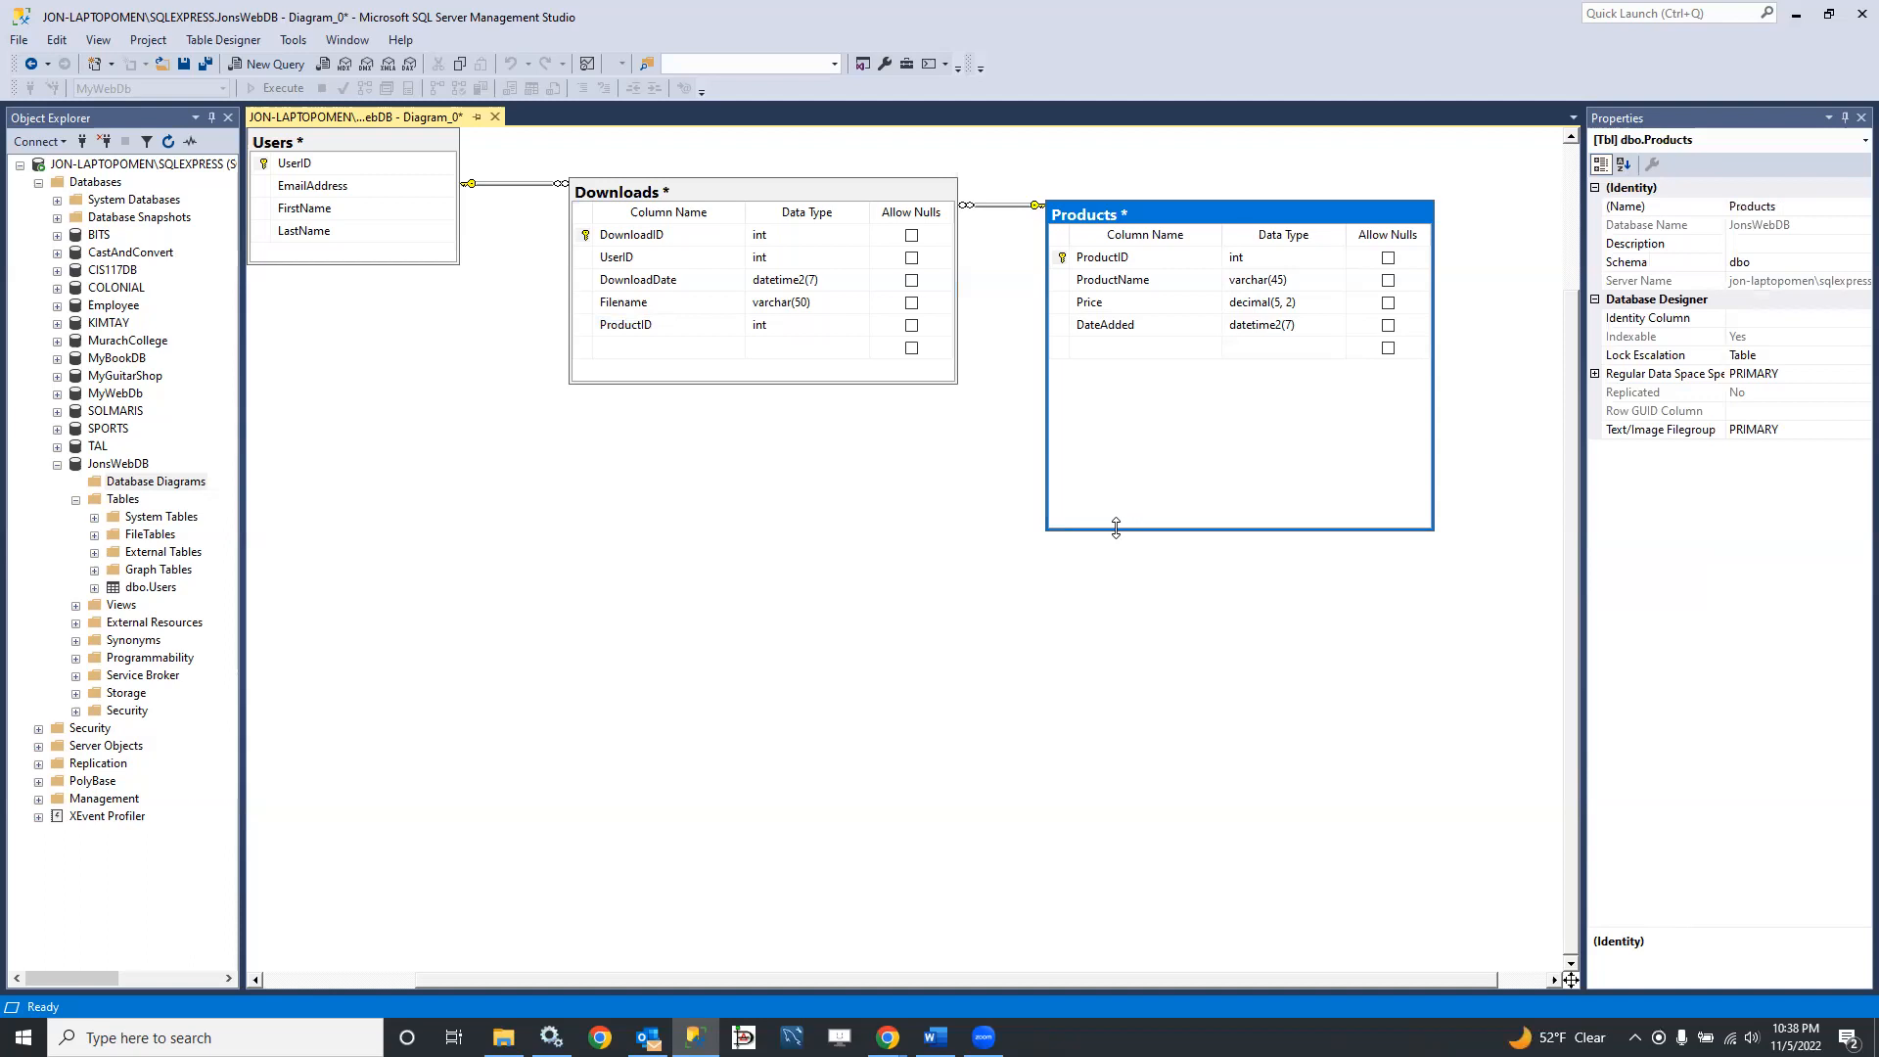
drag(1116, 528, 1106, 389)
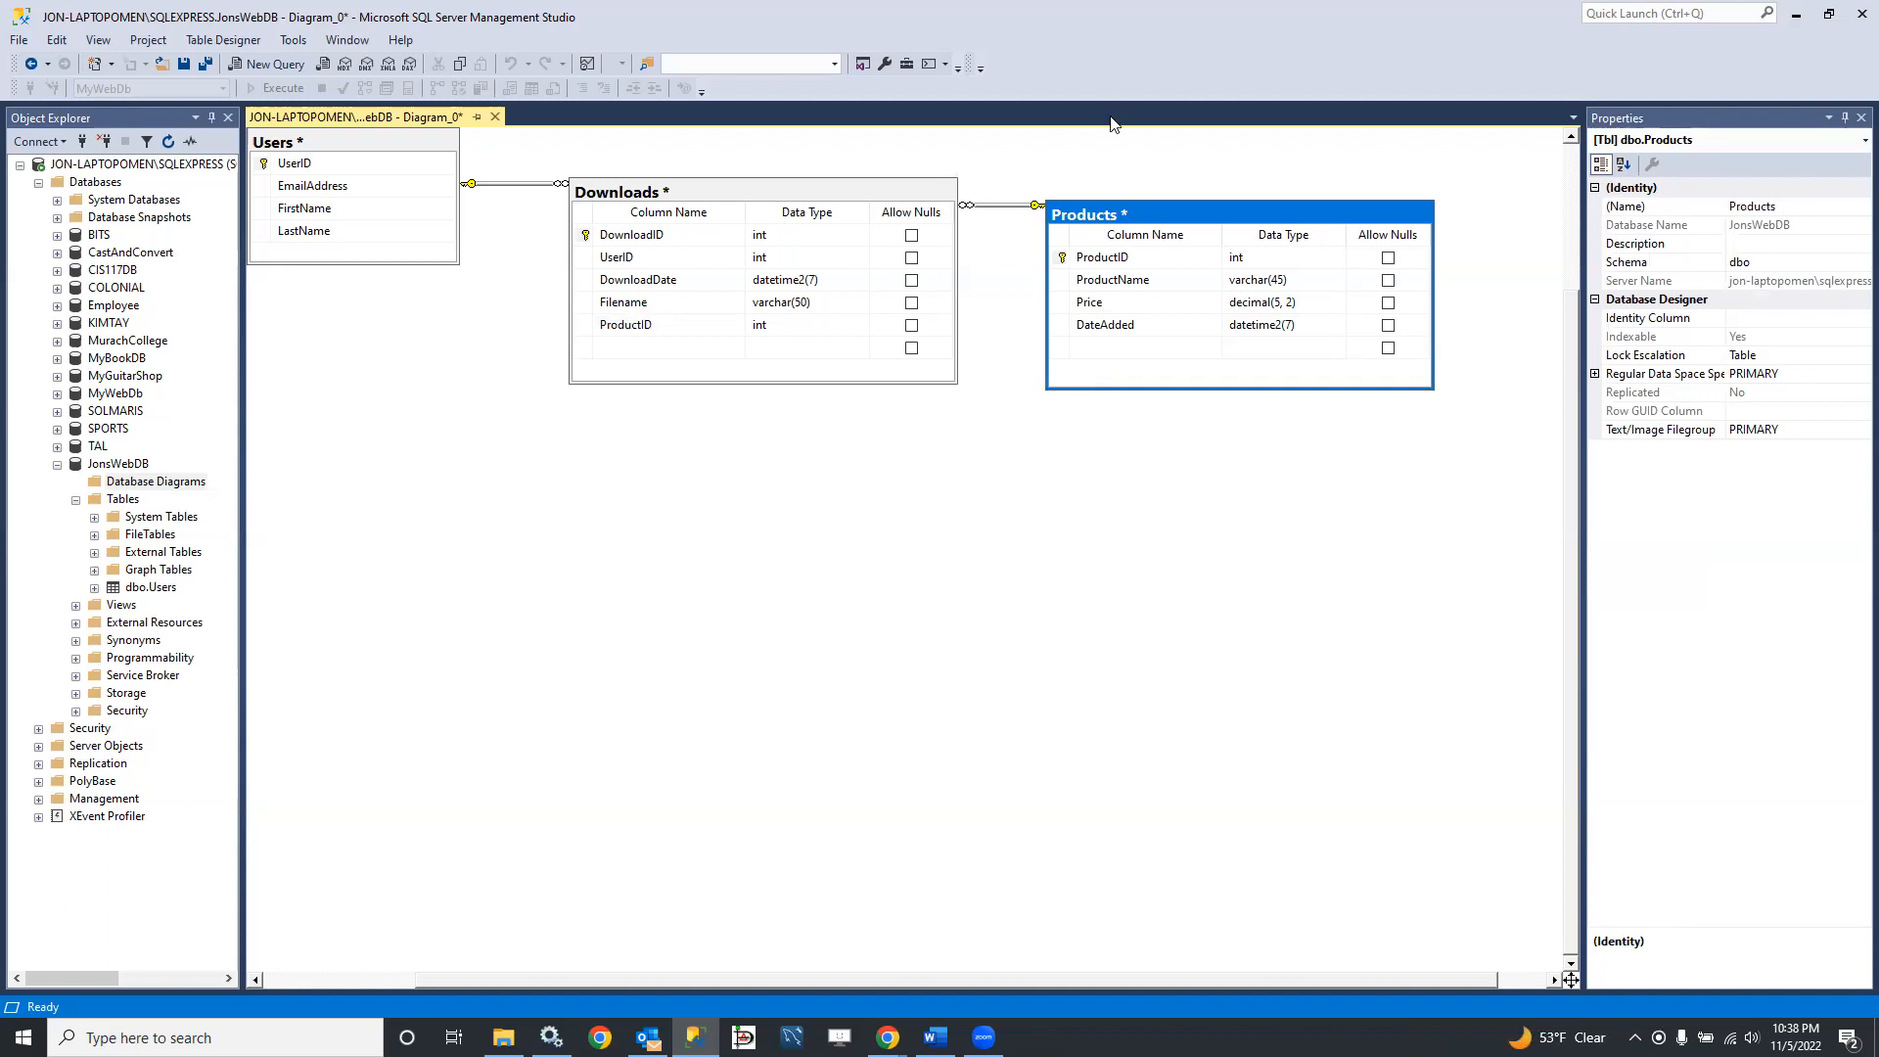
Step: Reposition the Products and Downloads tables so the three related tables sit roughly in a row
drag(1168, 220, 1172, 175)
click(866, 191)
drag(880, 157, 870, 156)
drag(851, 207, 845, 203)
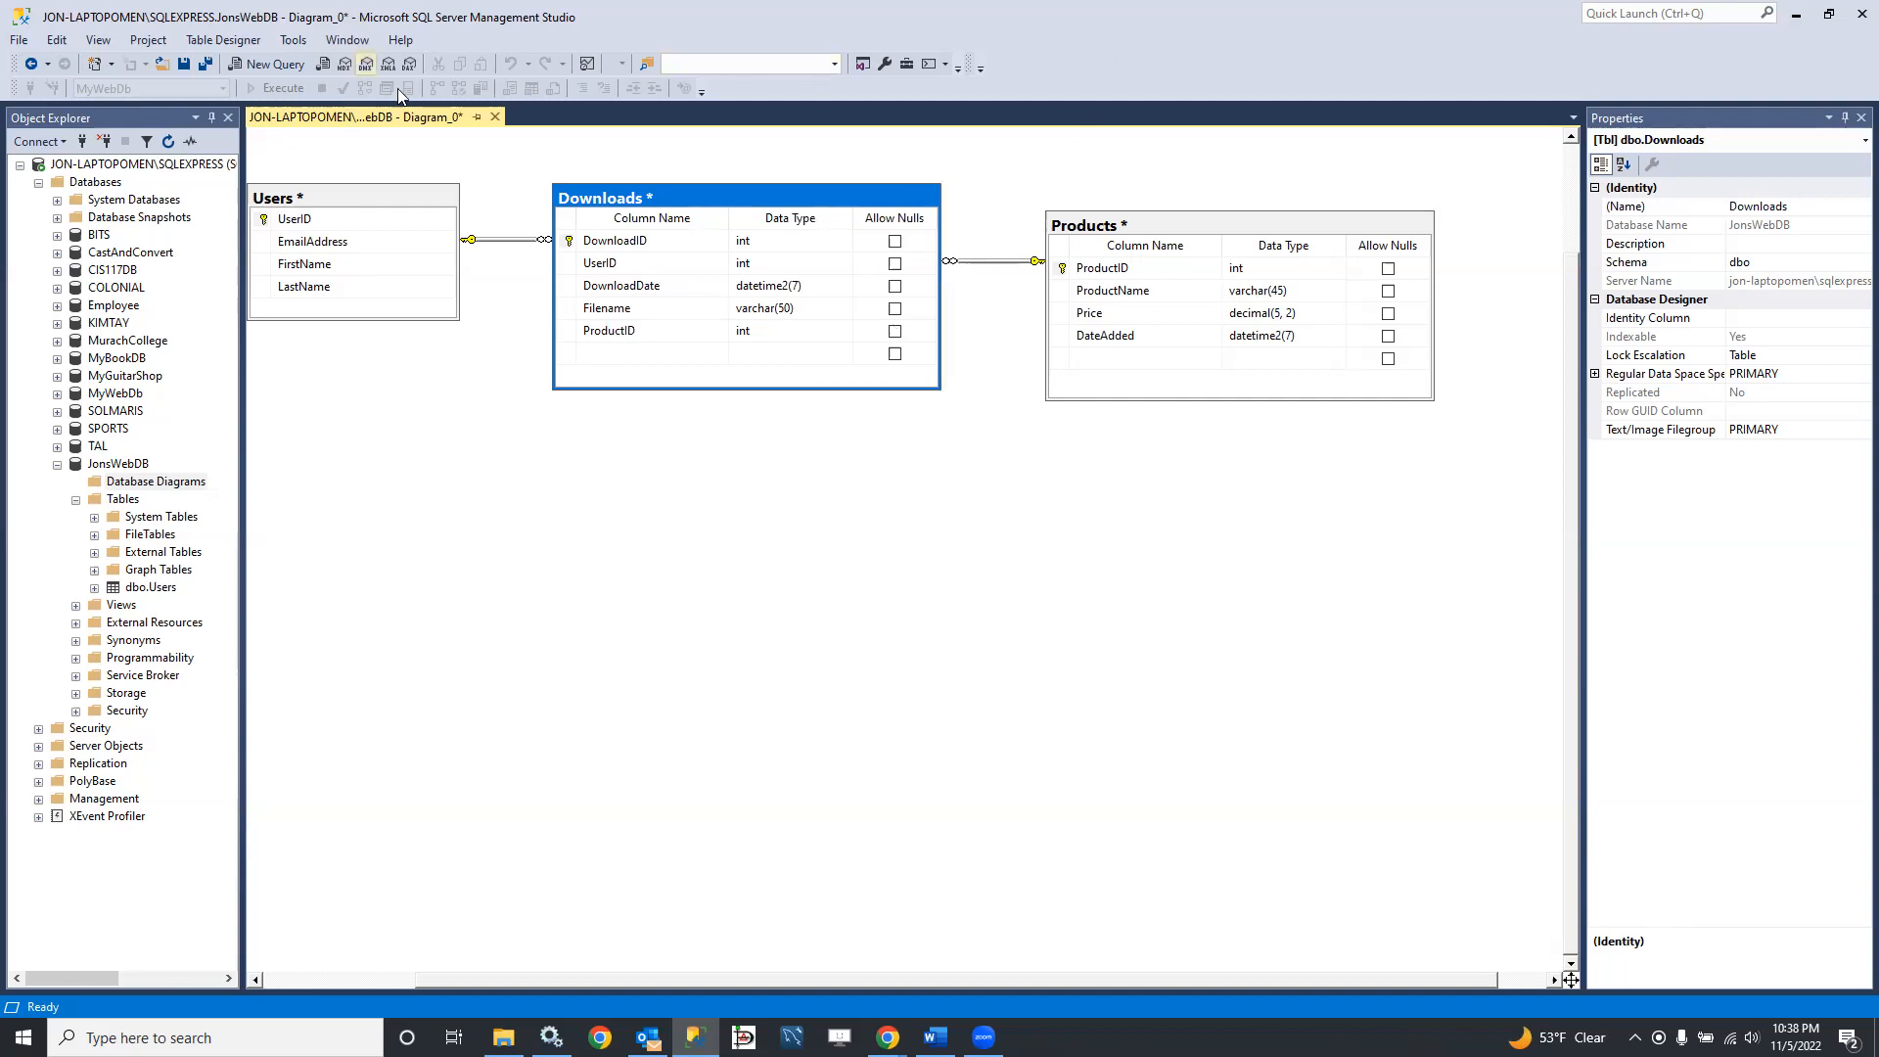
Step: Save the diagram as "JonsWebDB ERD" and accept saving the Products, Users and Downloads tables to the database
click(184, 65)
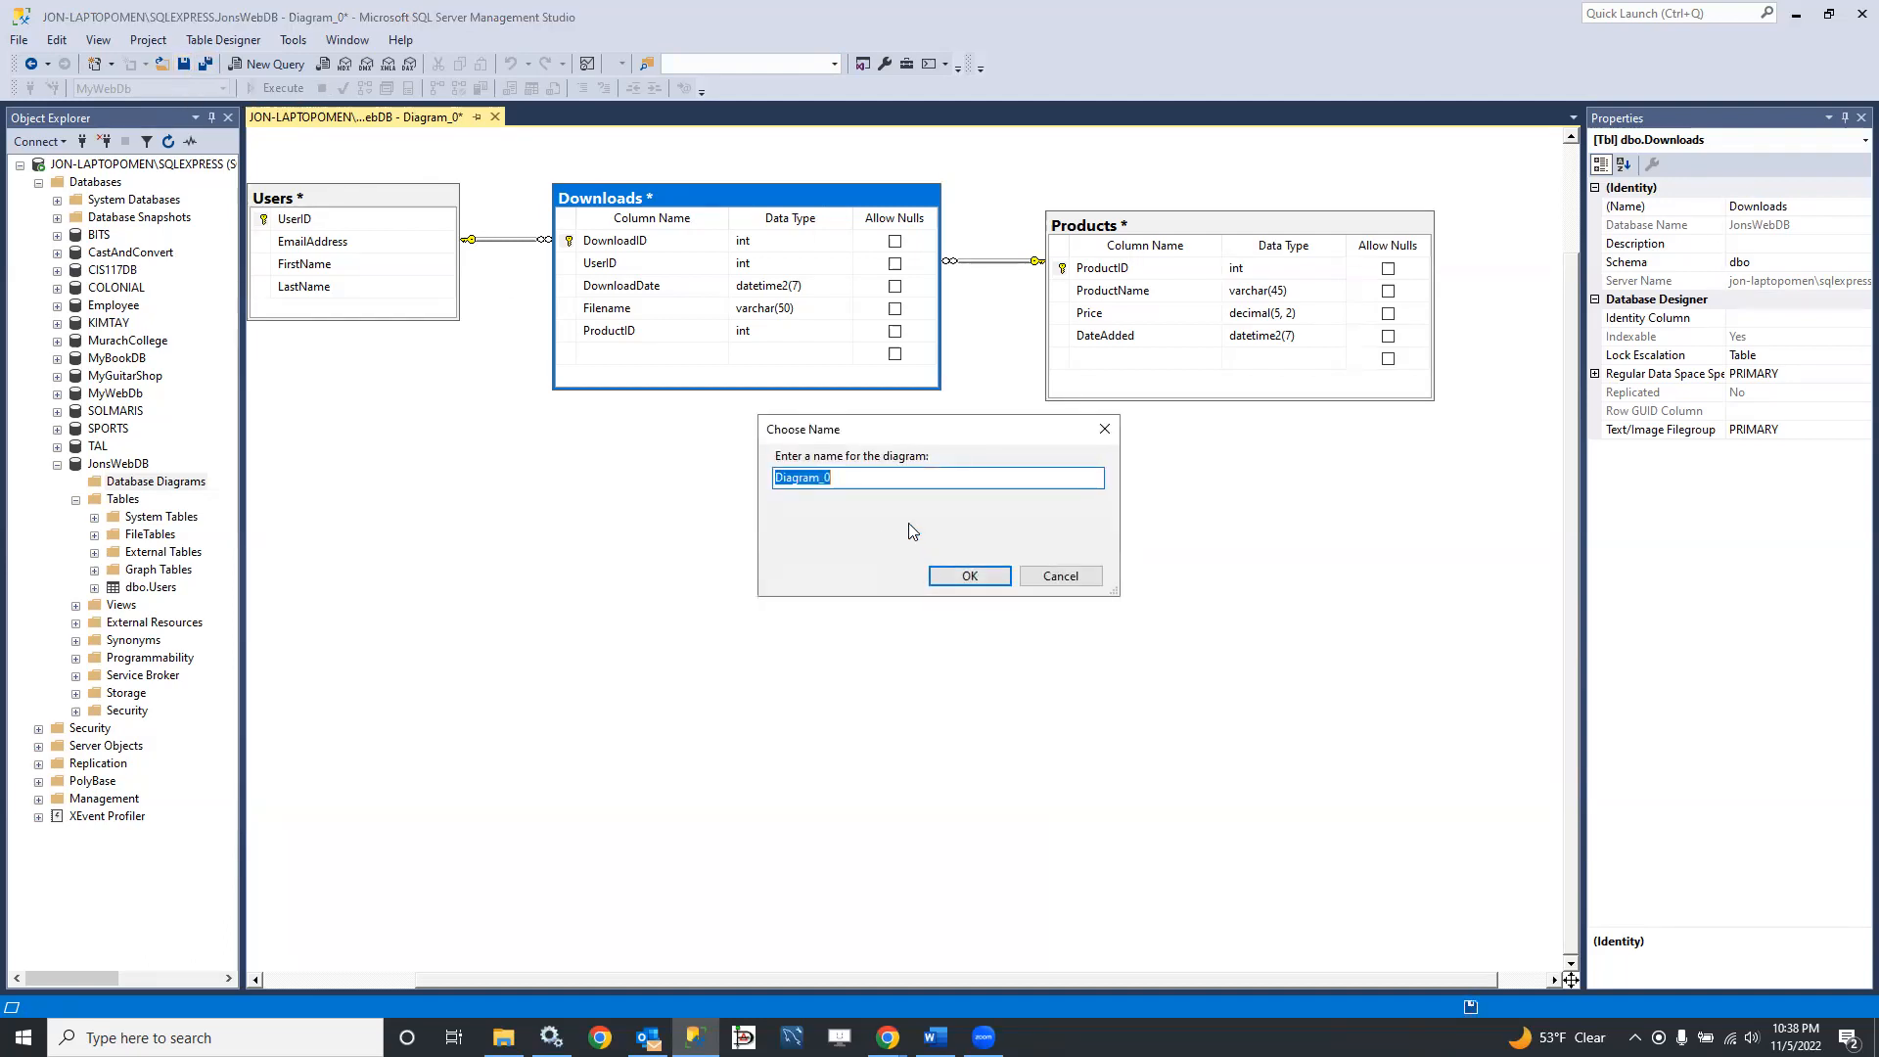
text(JonsWebDB ERD)
key(Return)
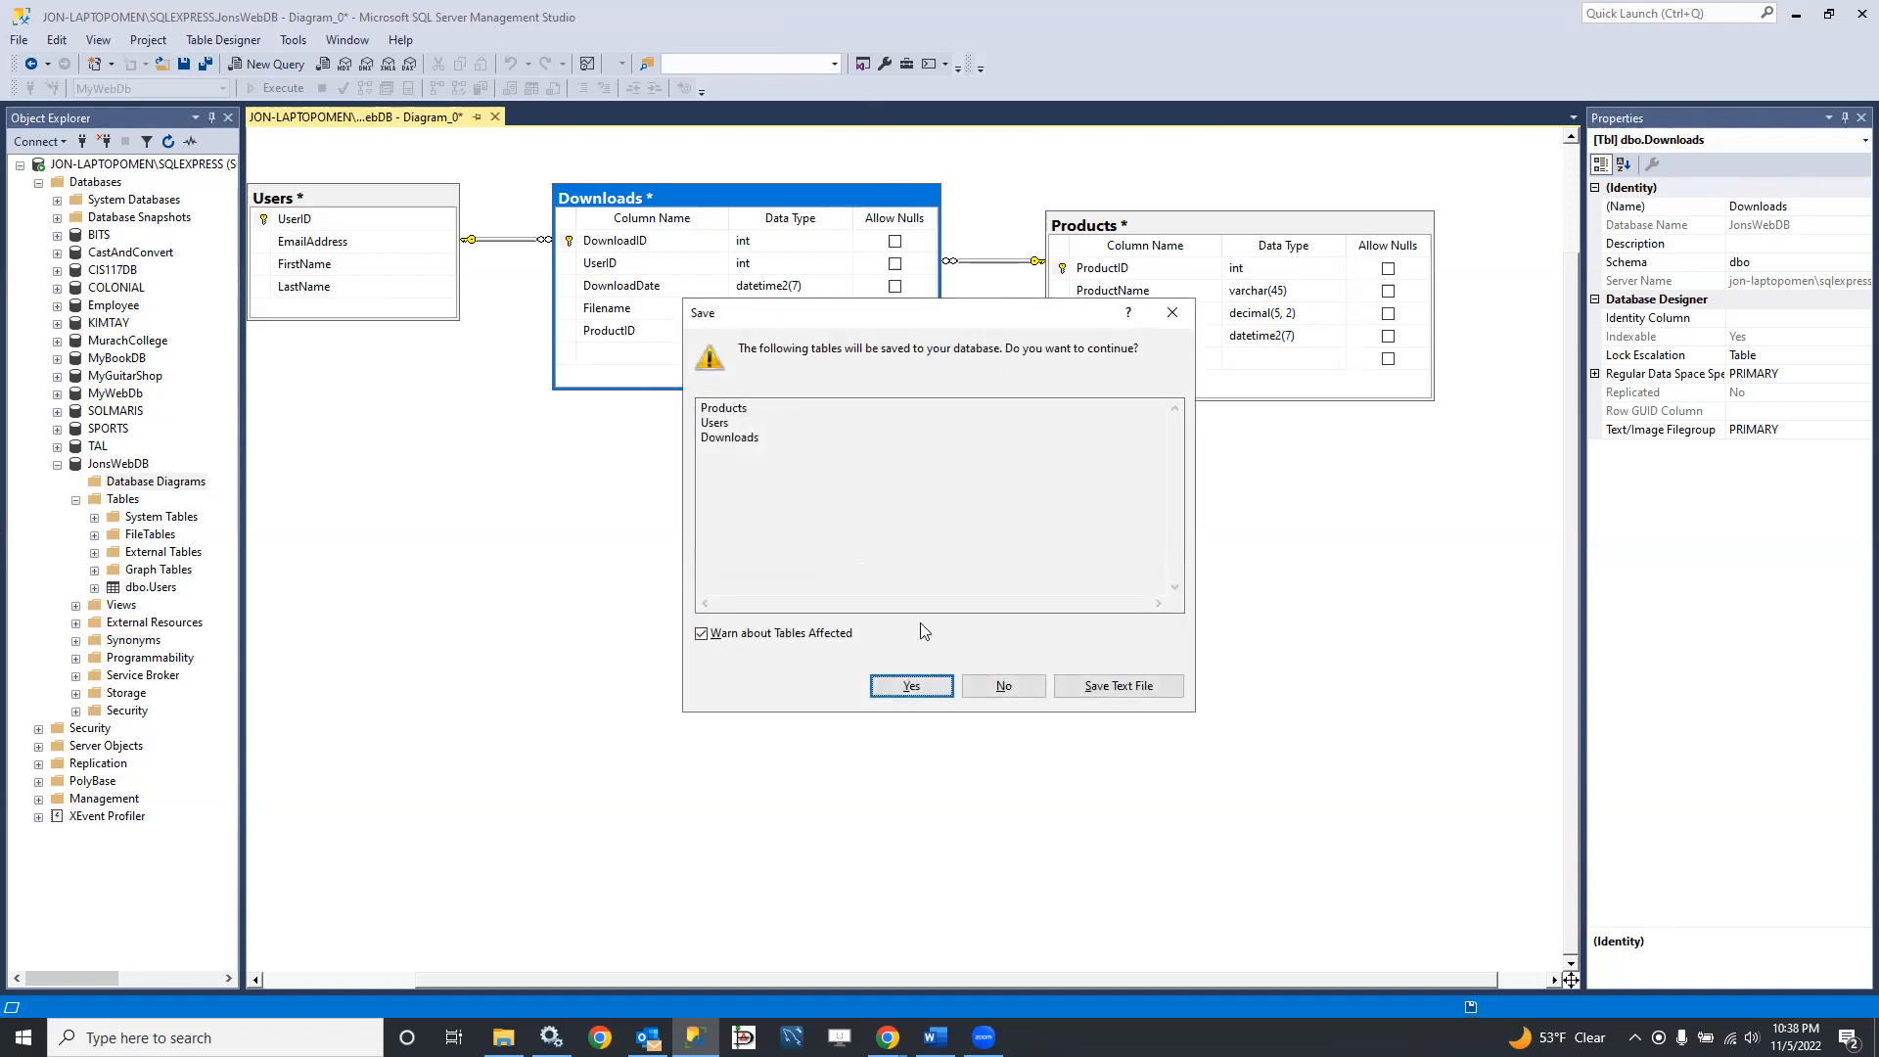
click(911, 686)
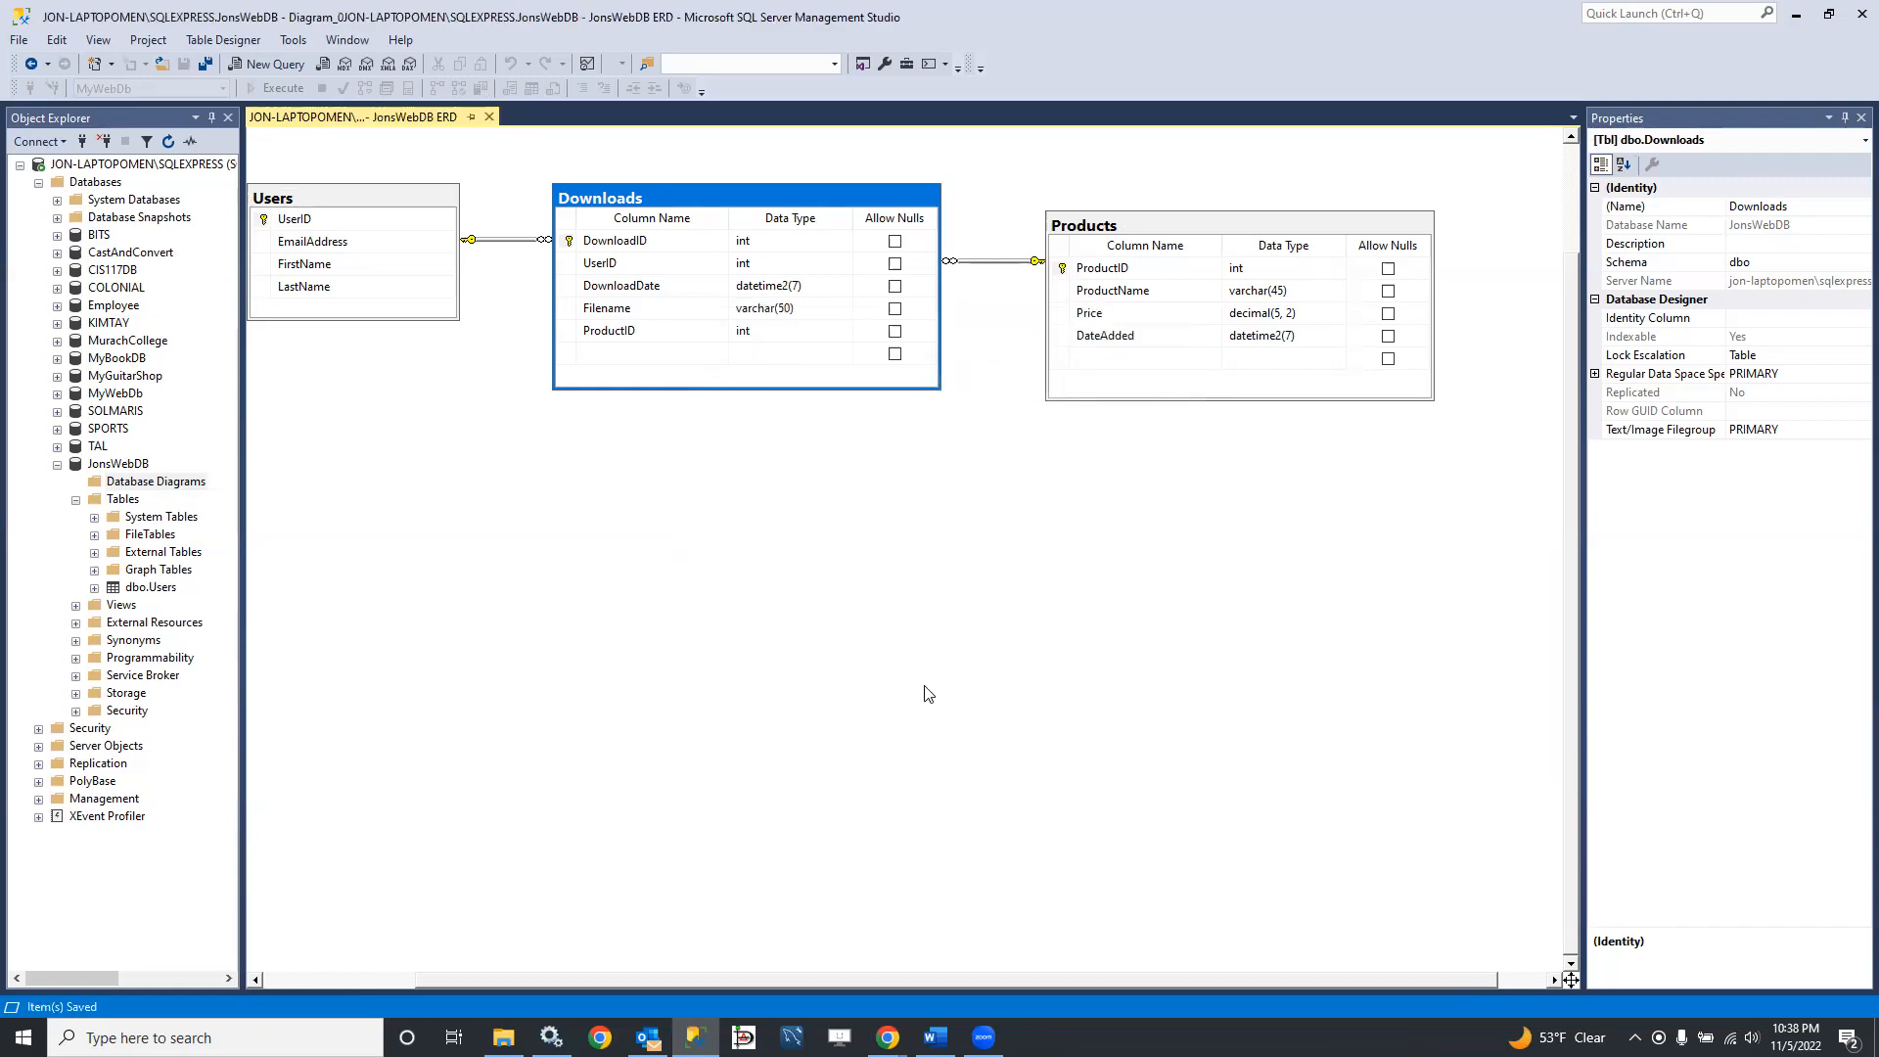
Step: Refresh the Database Diagrams and Tables folders of JonsWebDB and select the Users table
click(170, 144)
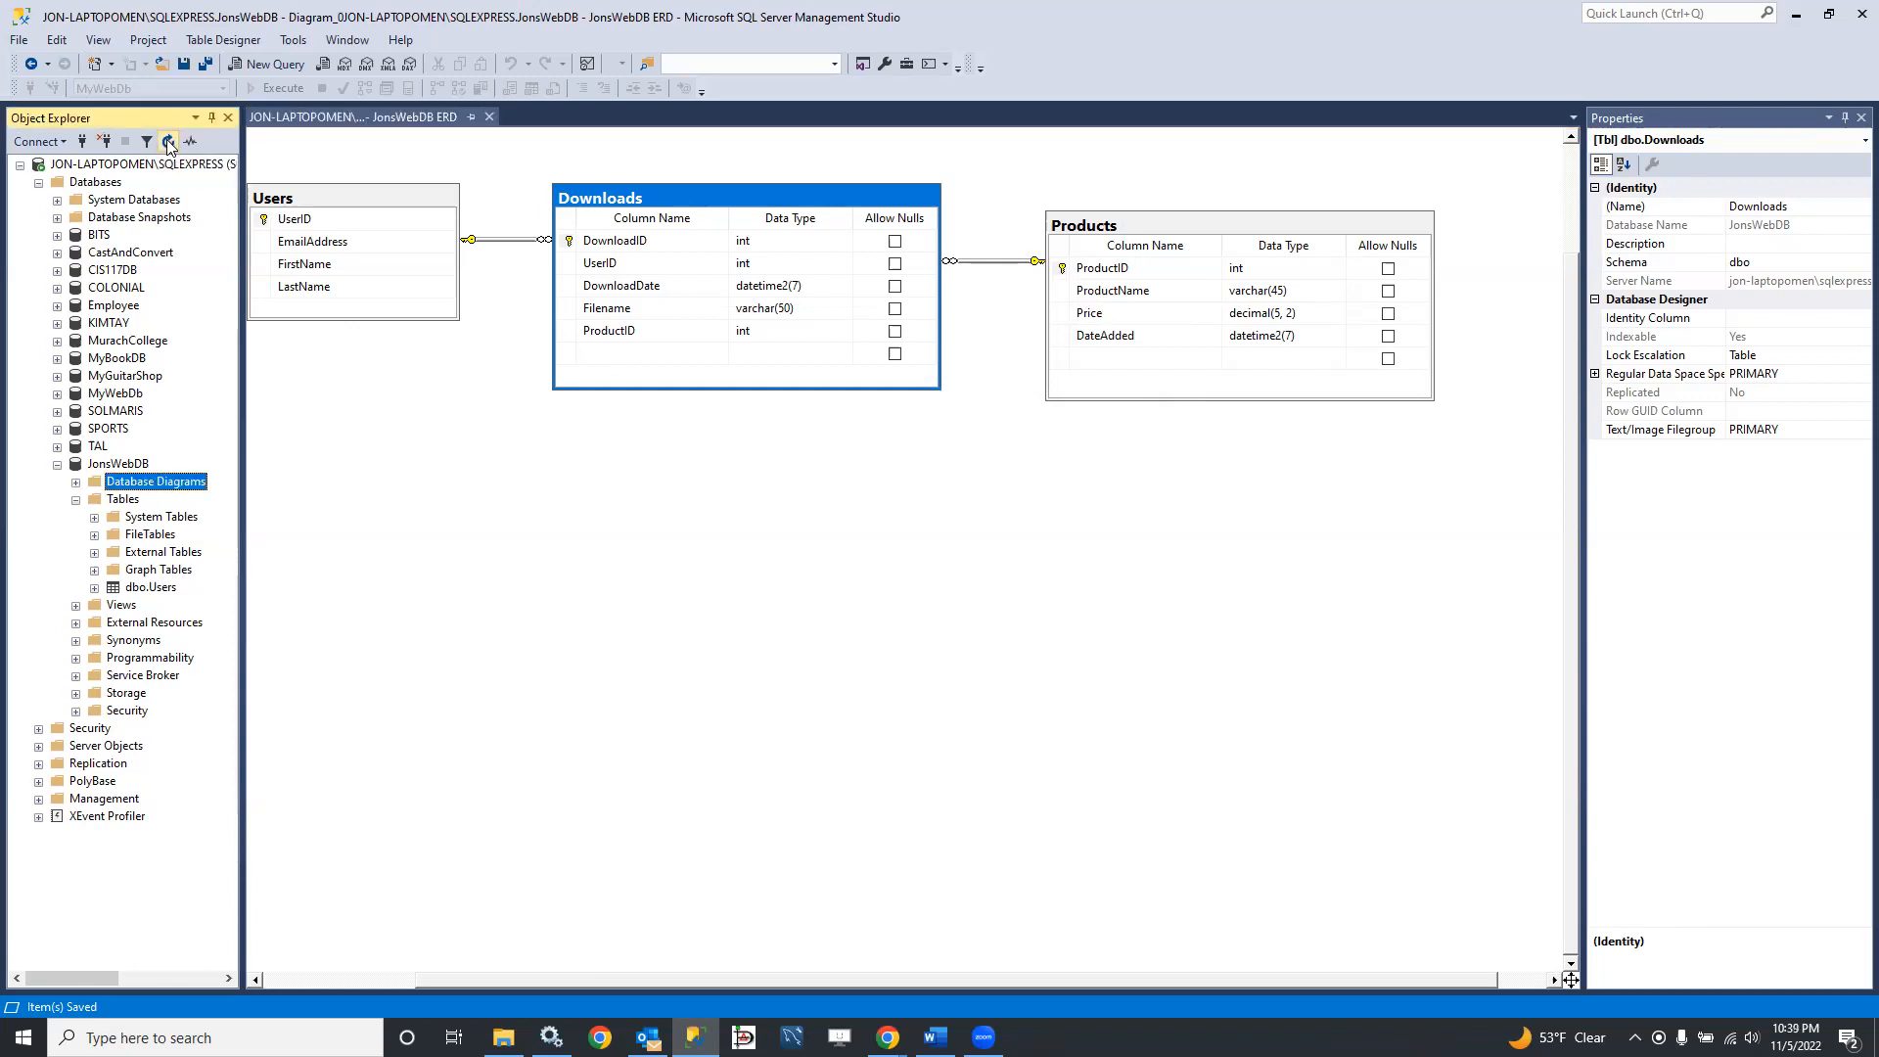
click(75, 500)
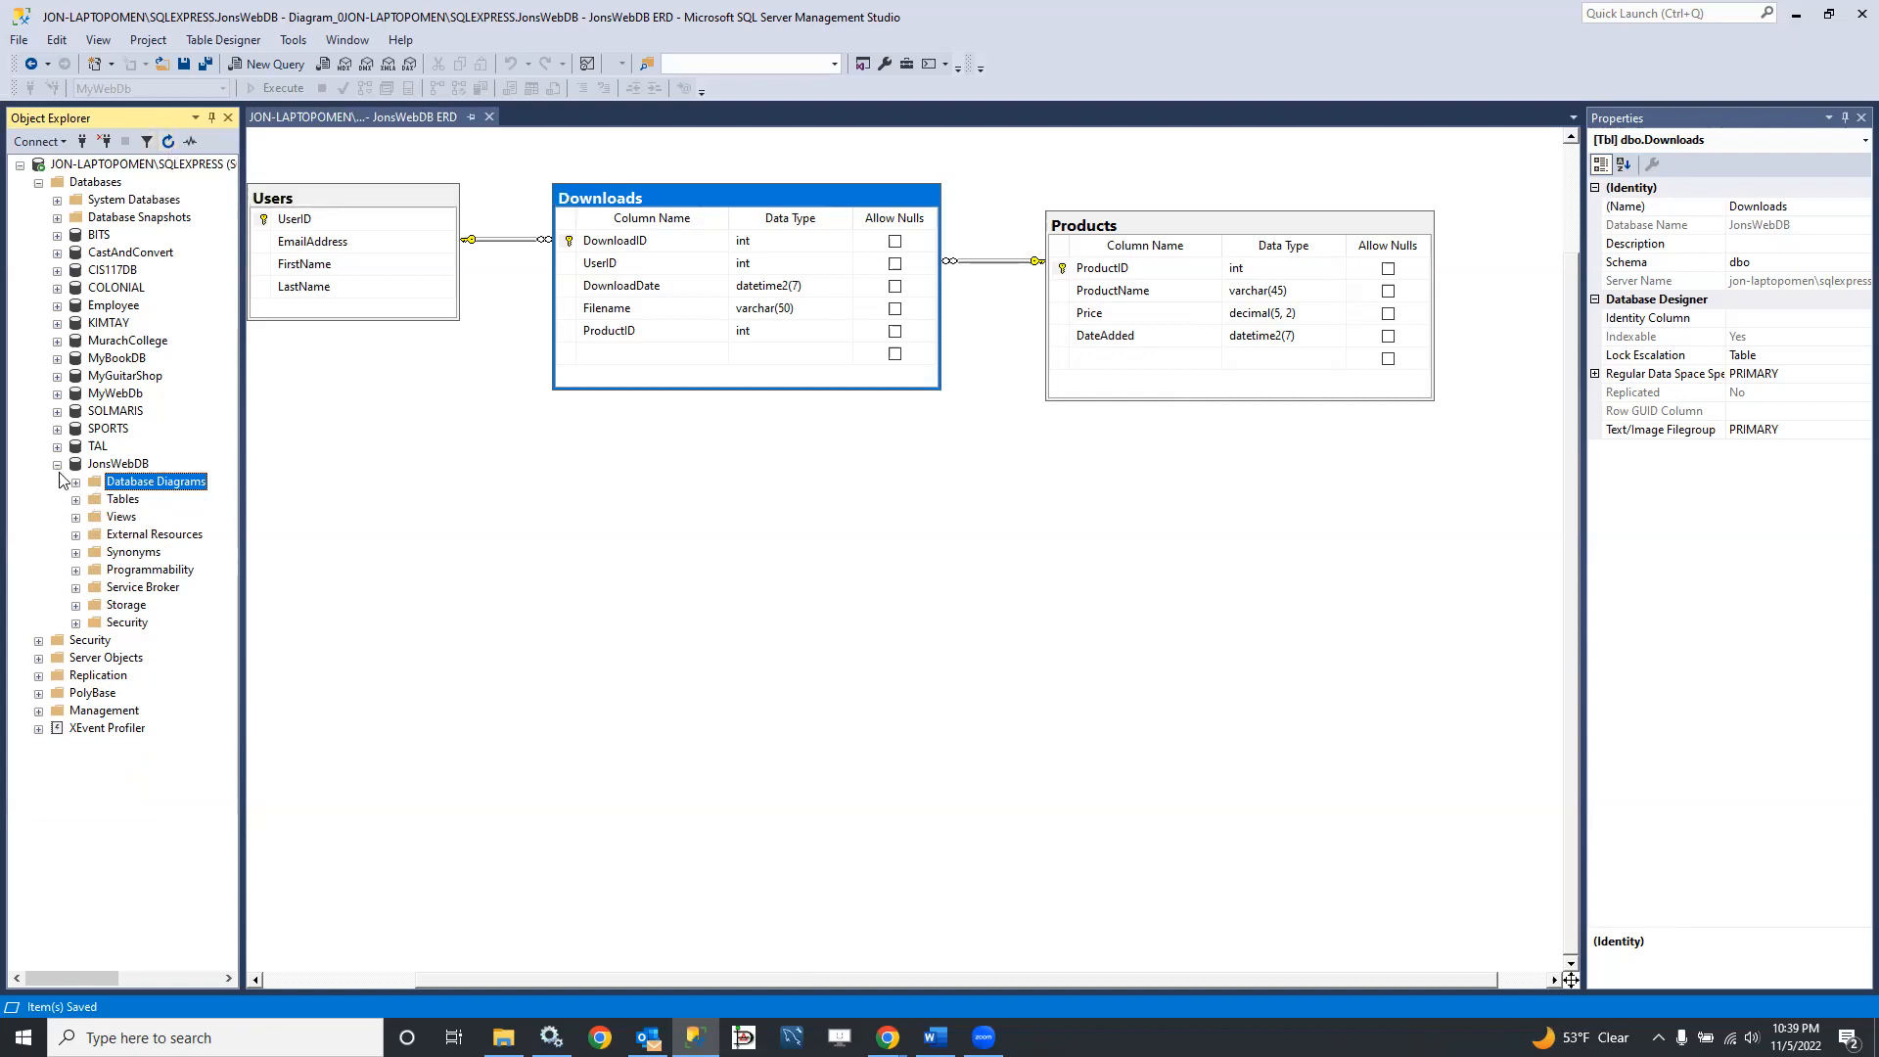
click(76, 501)
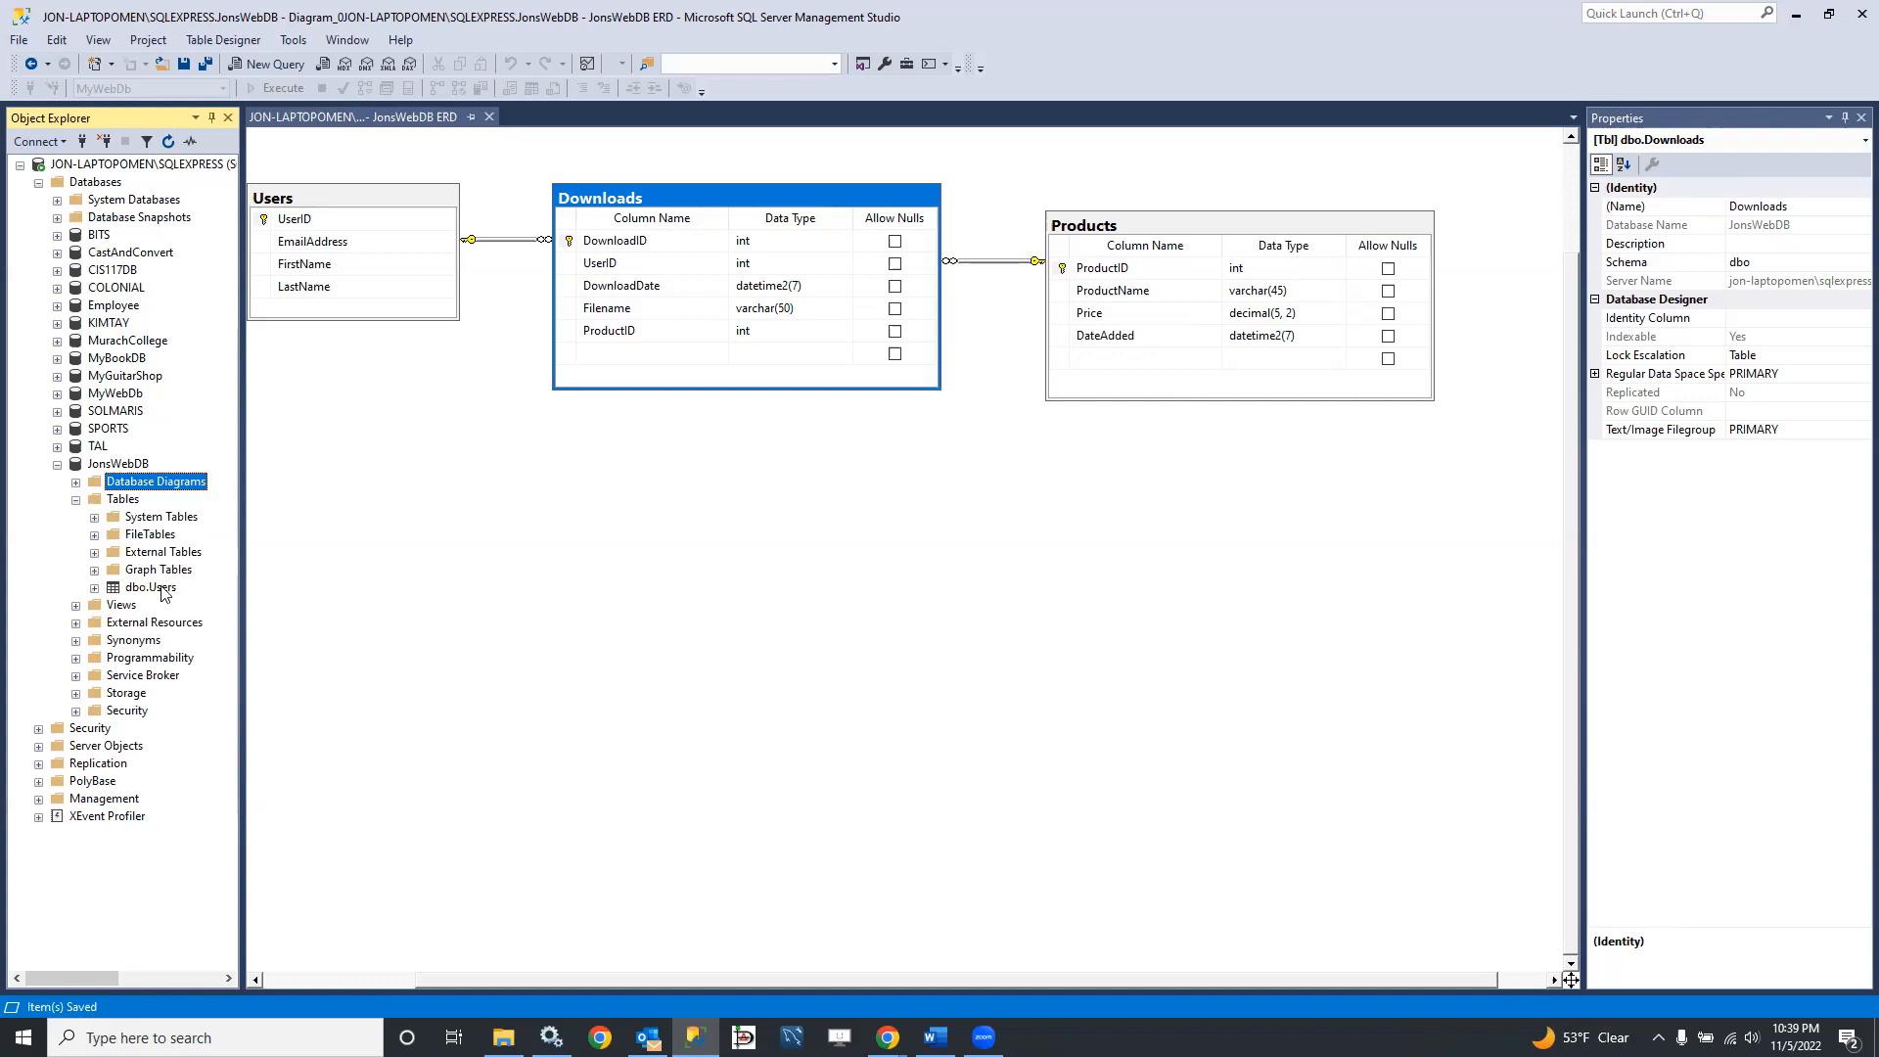
right_click(133, 494)
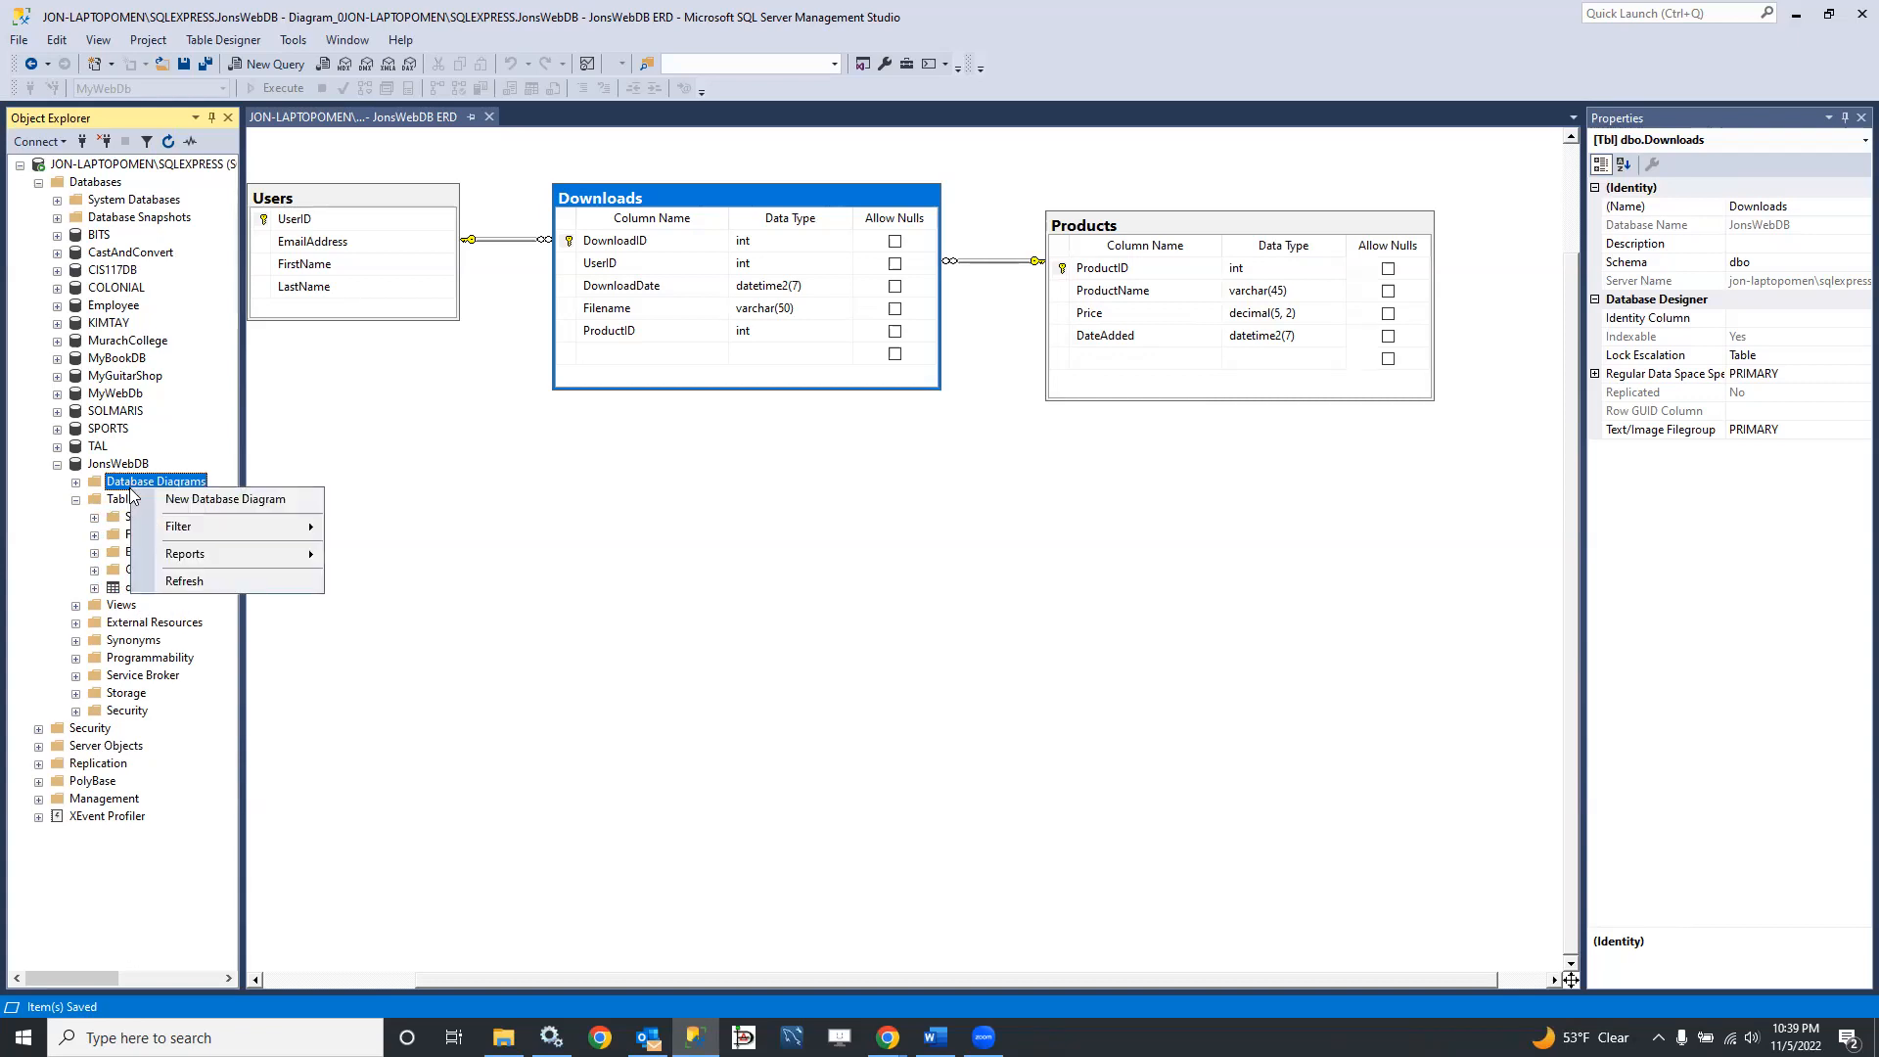
click(187, 585)
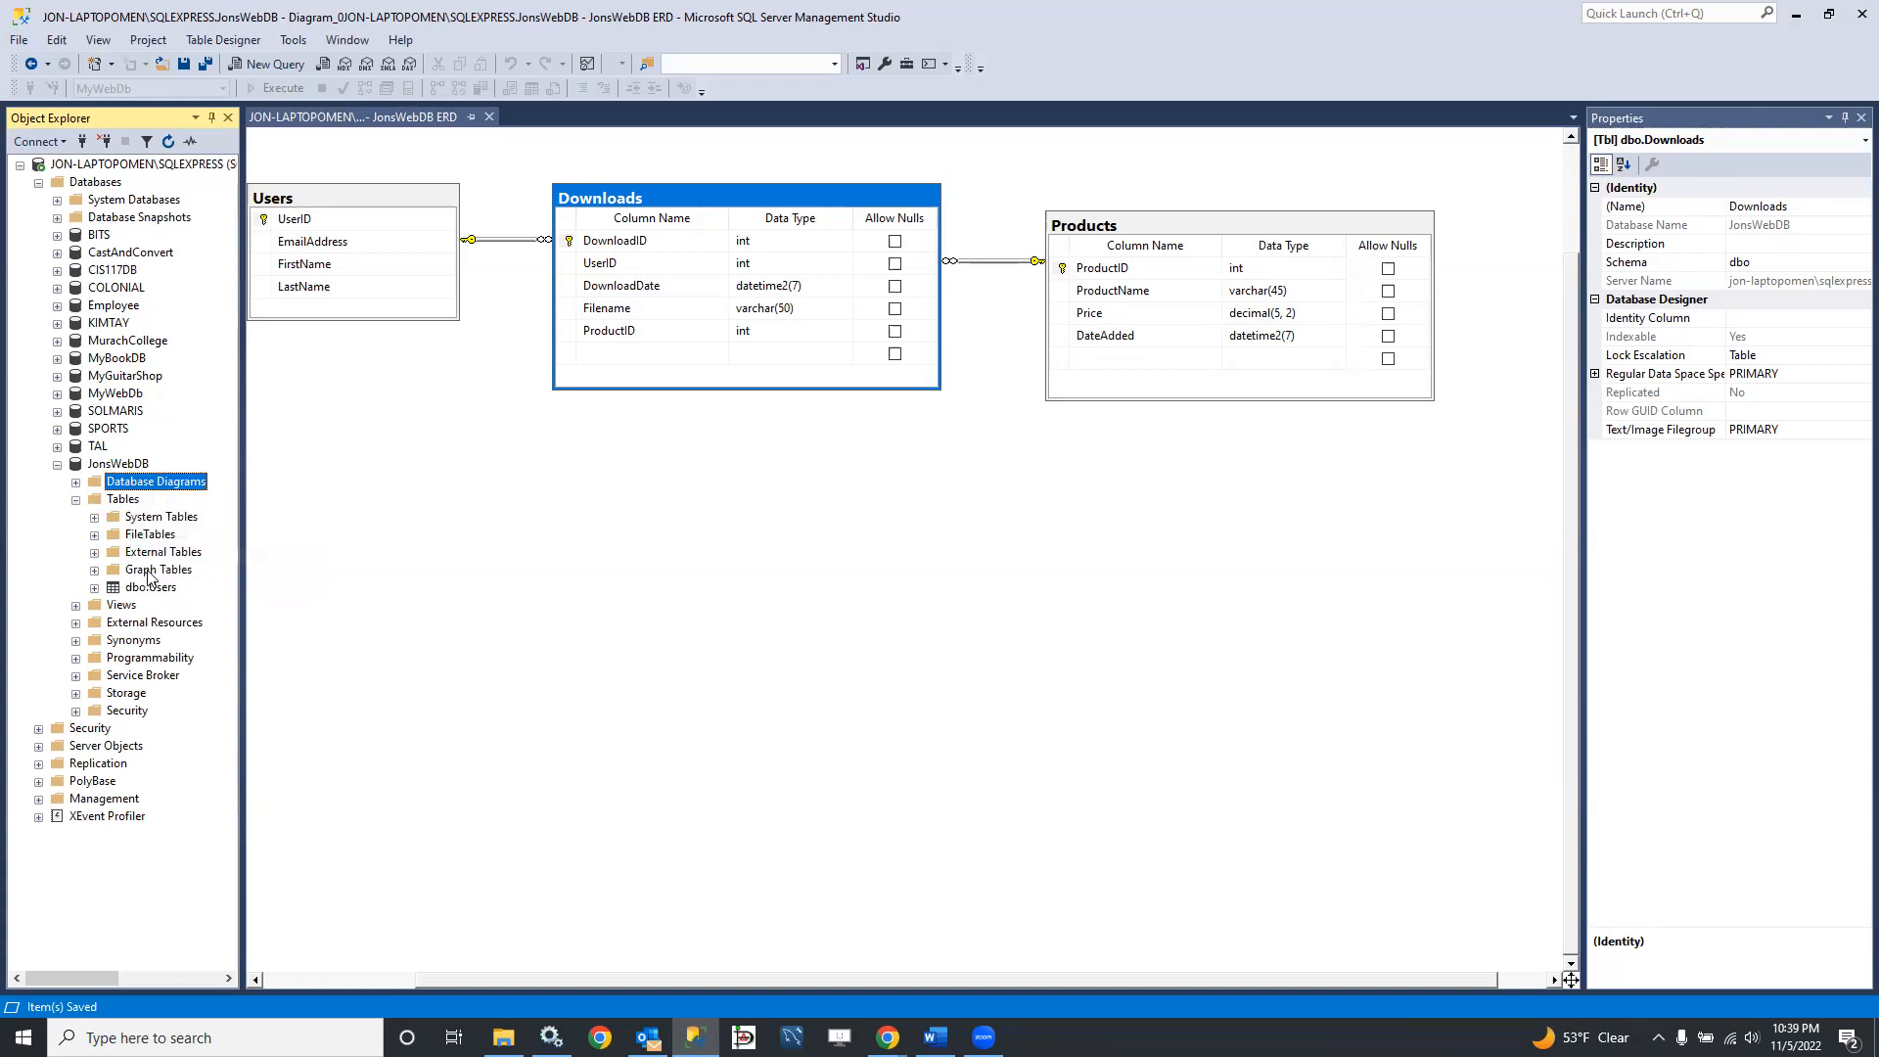
right_click(112, 502)
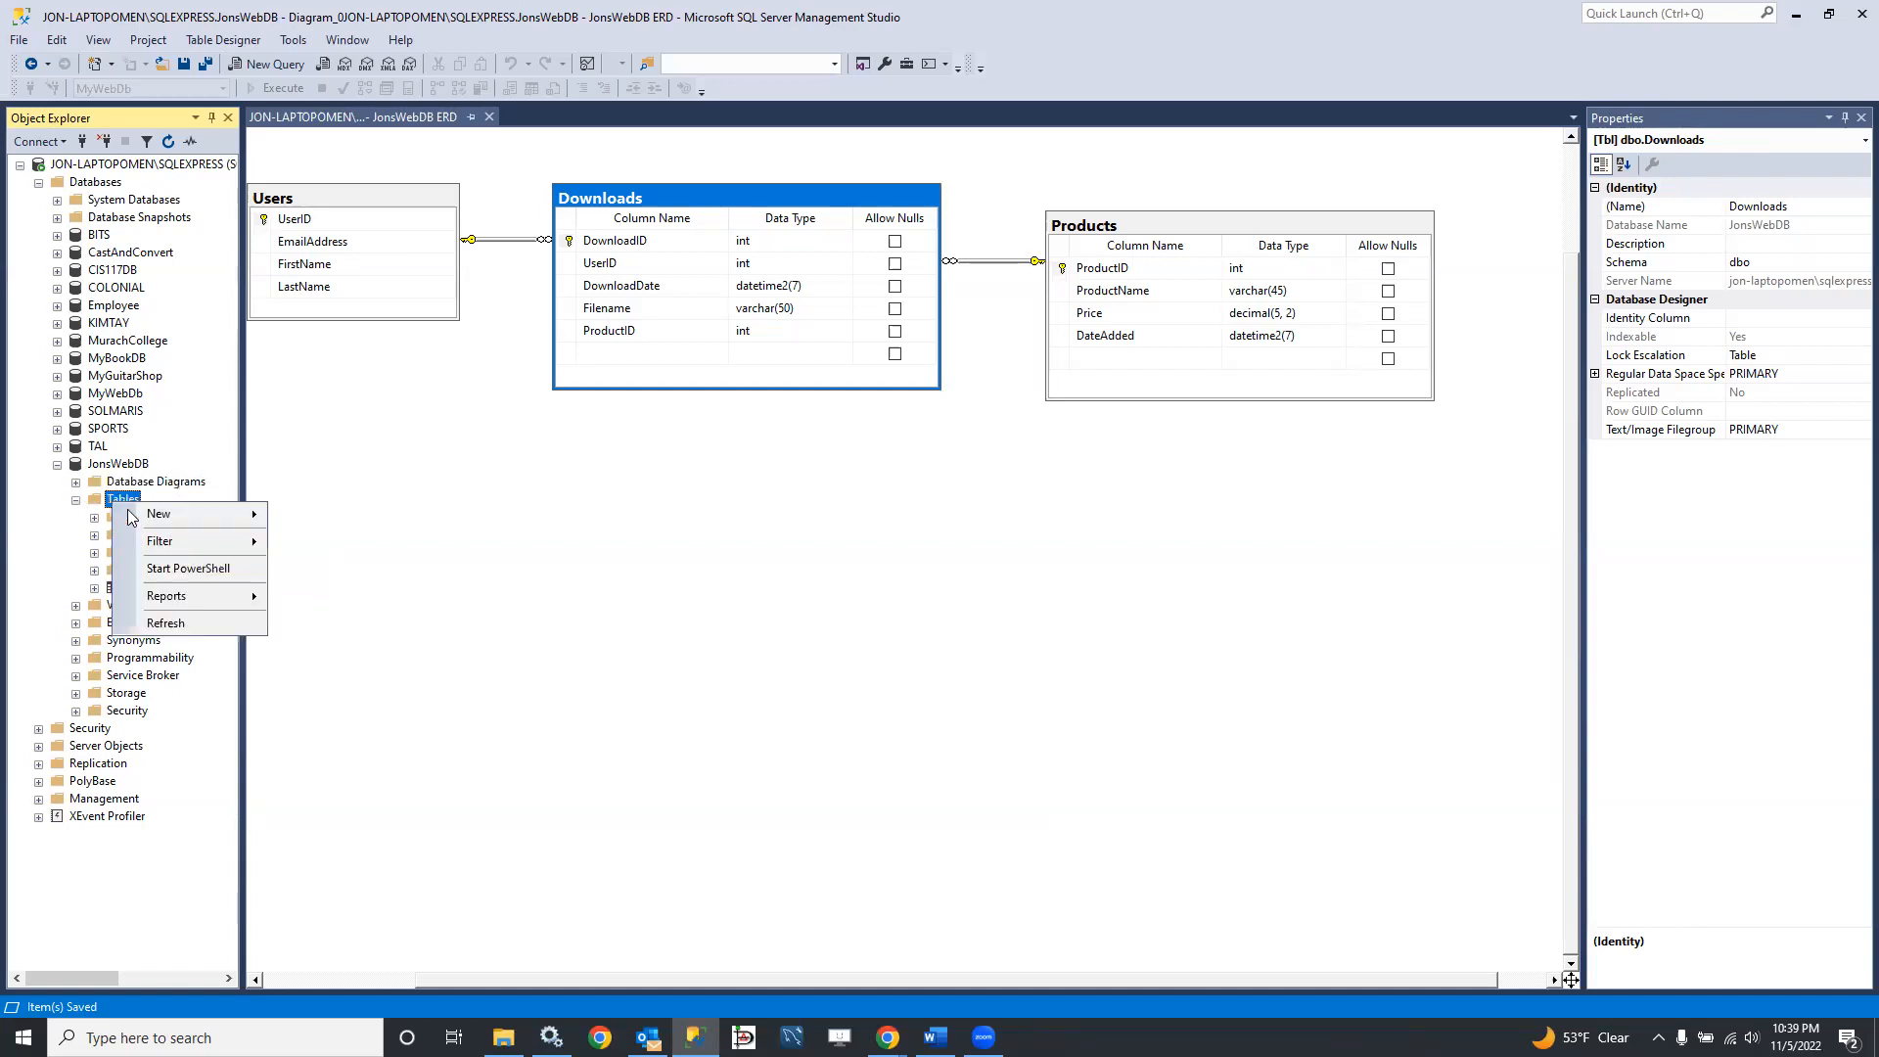
click(168, 623)
click(147, 603)
click(153, 623)
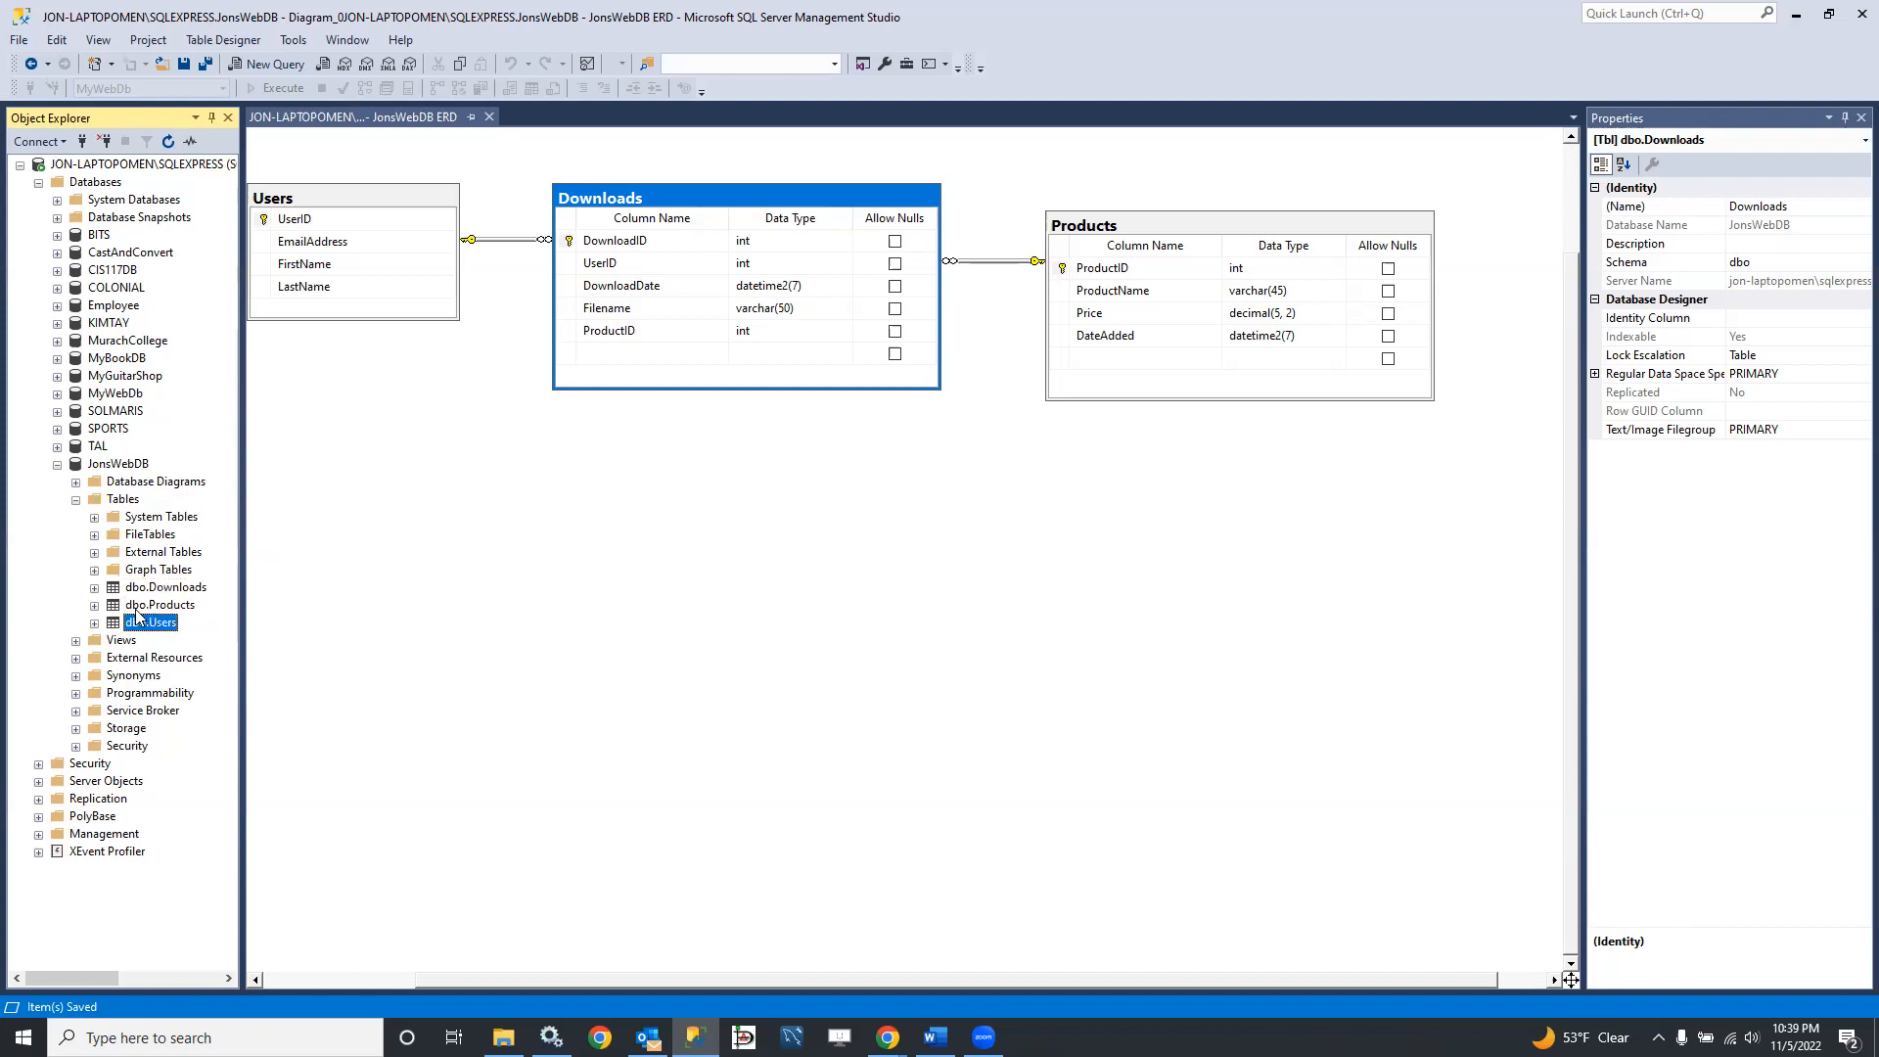
Step: Examine the column list of the Users table in the JonsWebDB tree and collapse the table again
click(95, 624)
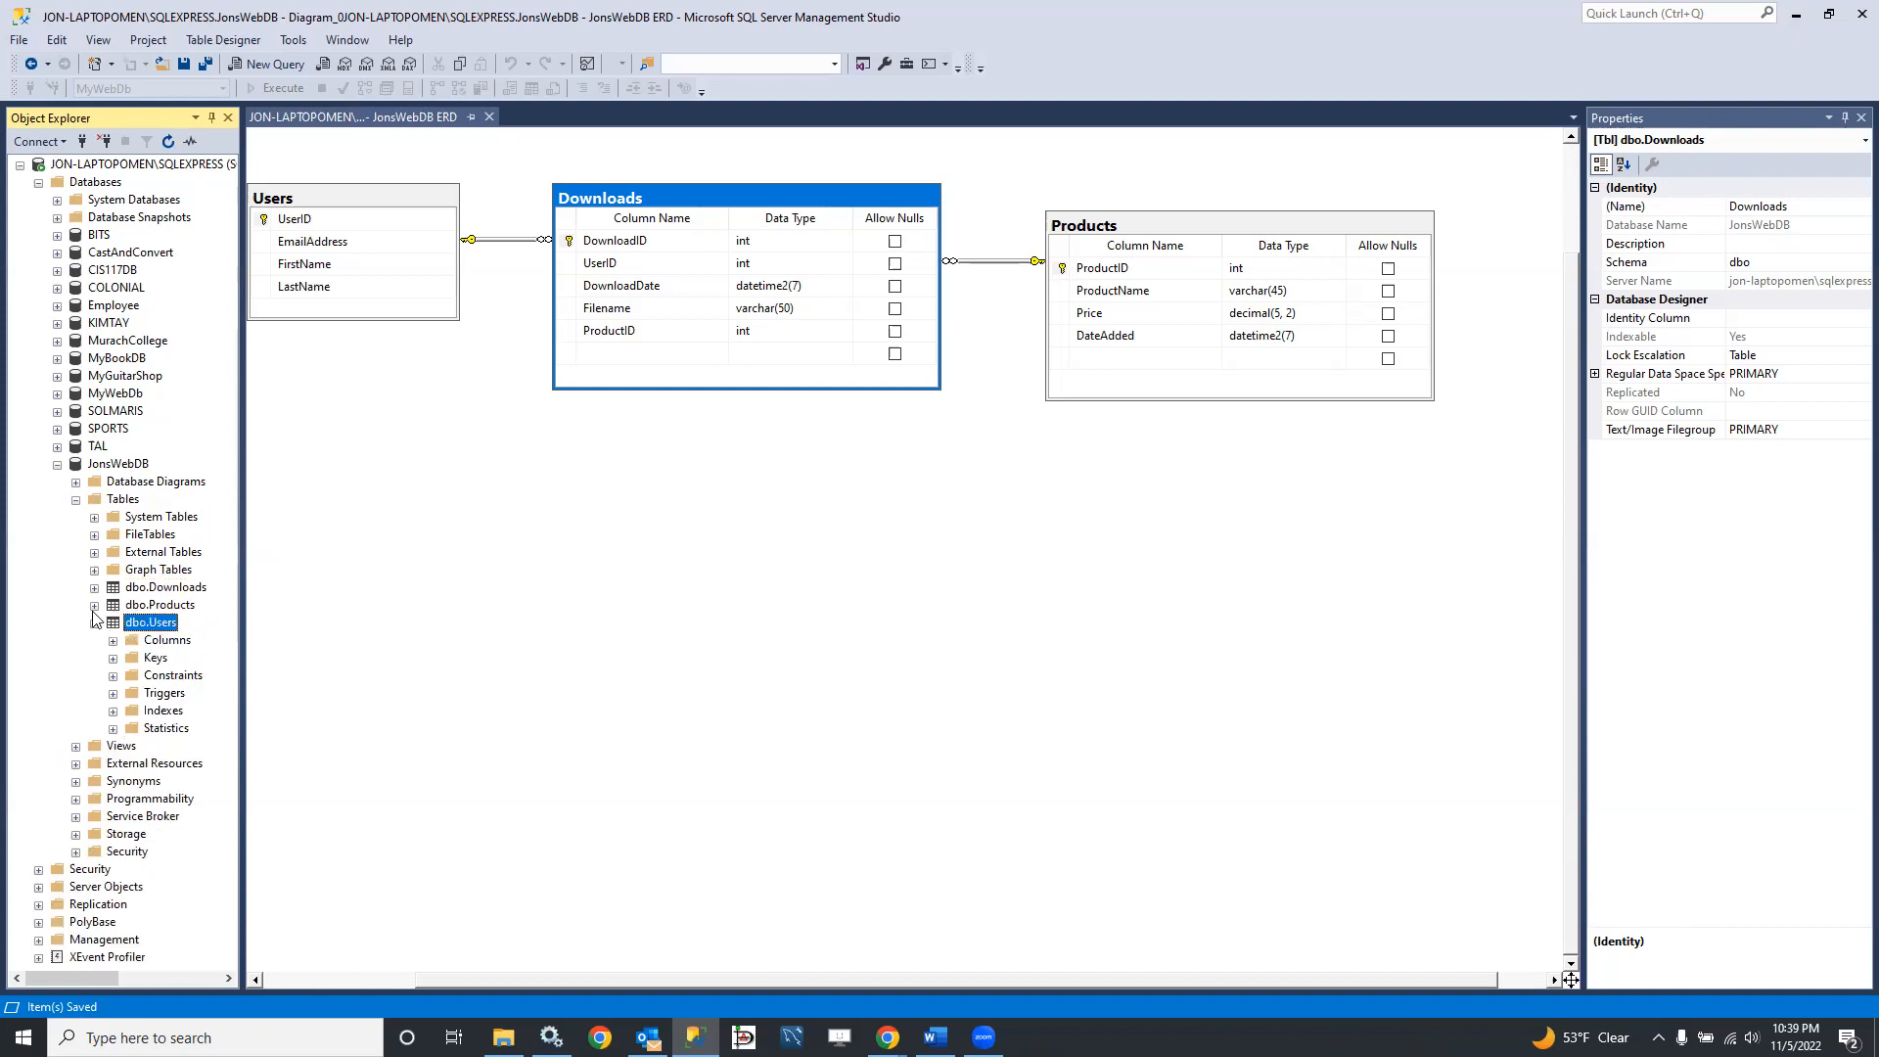
click(113, 641)
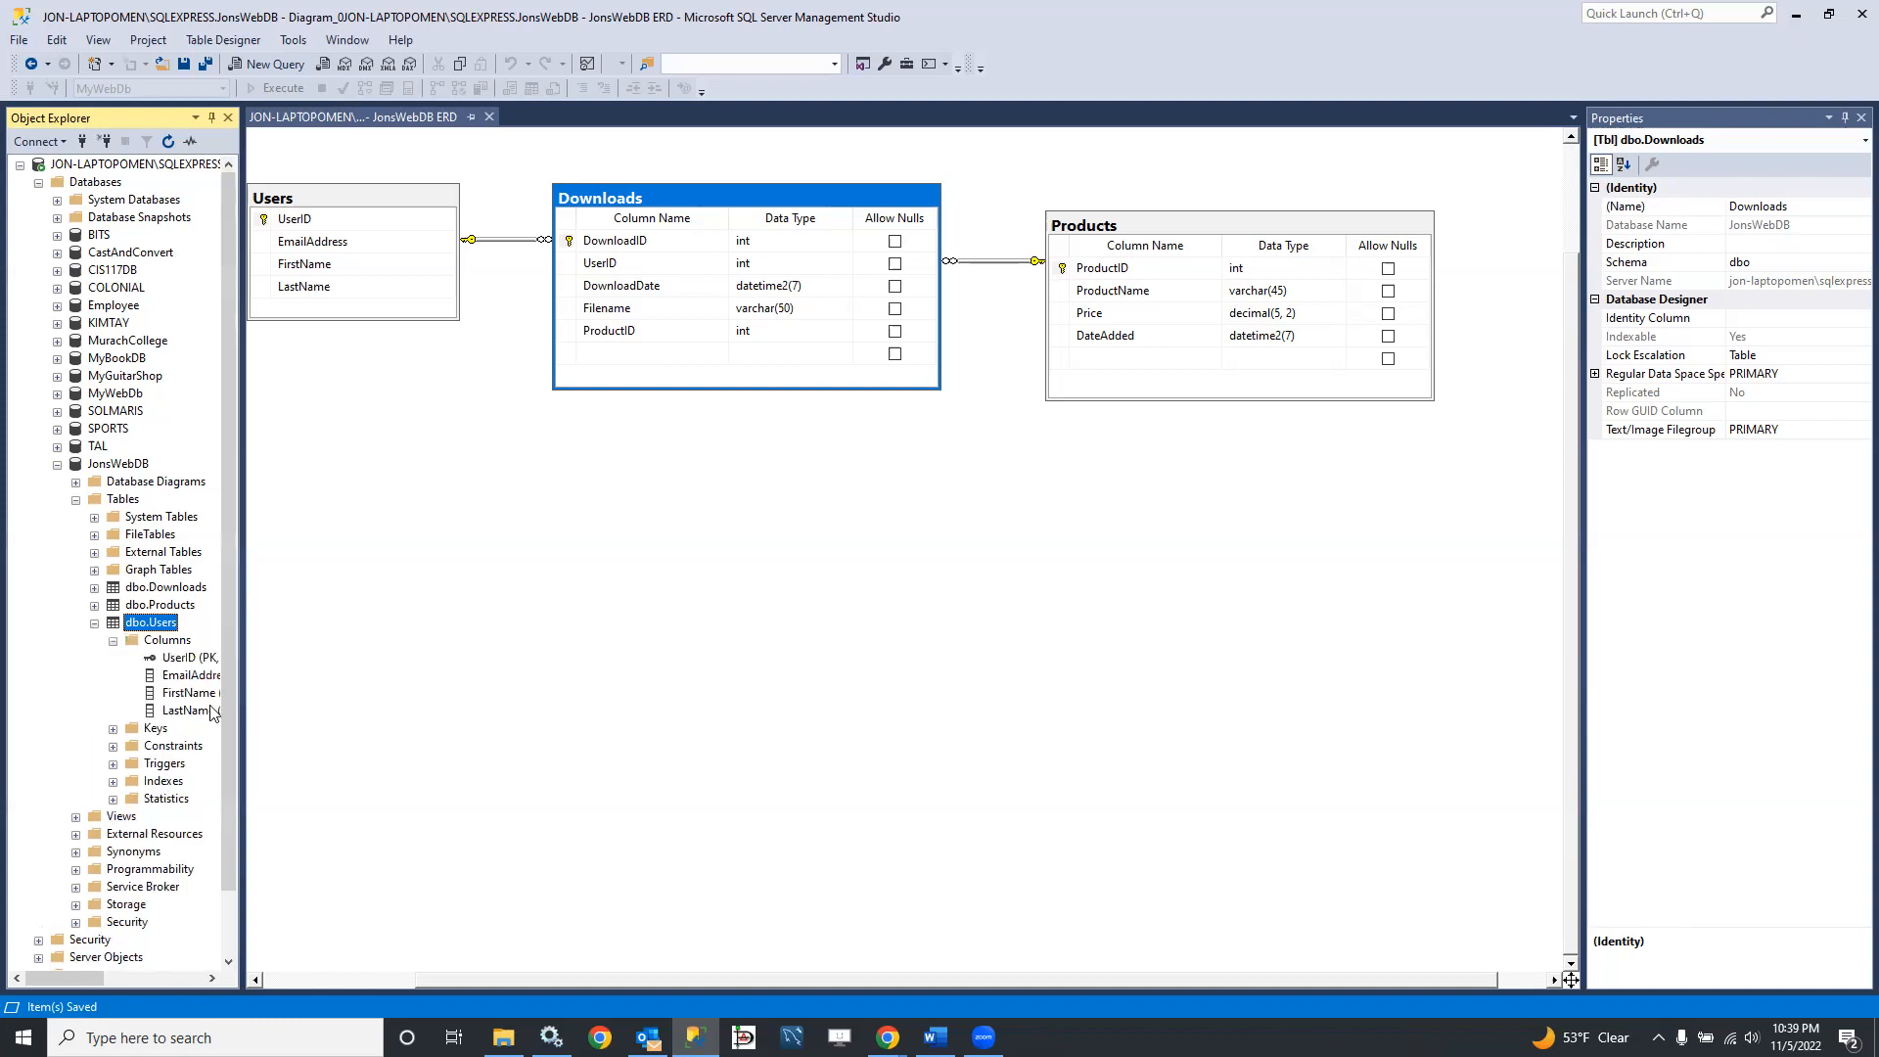
click(95, 623)
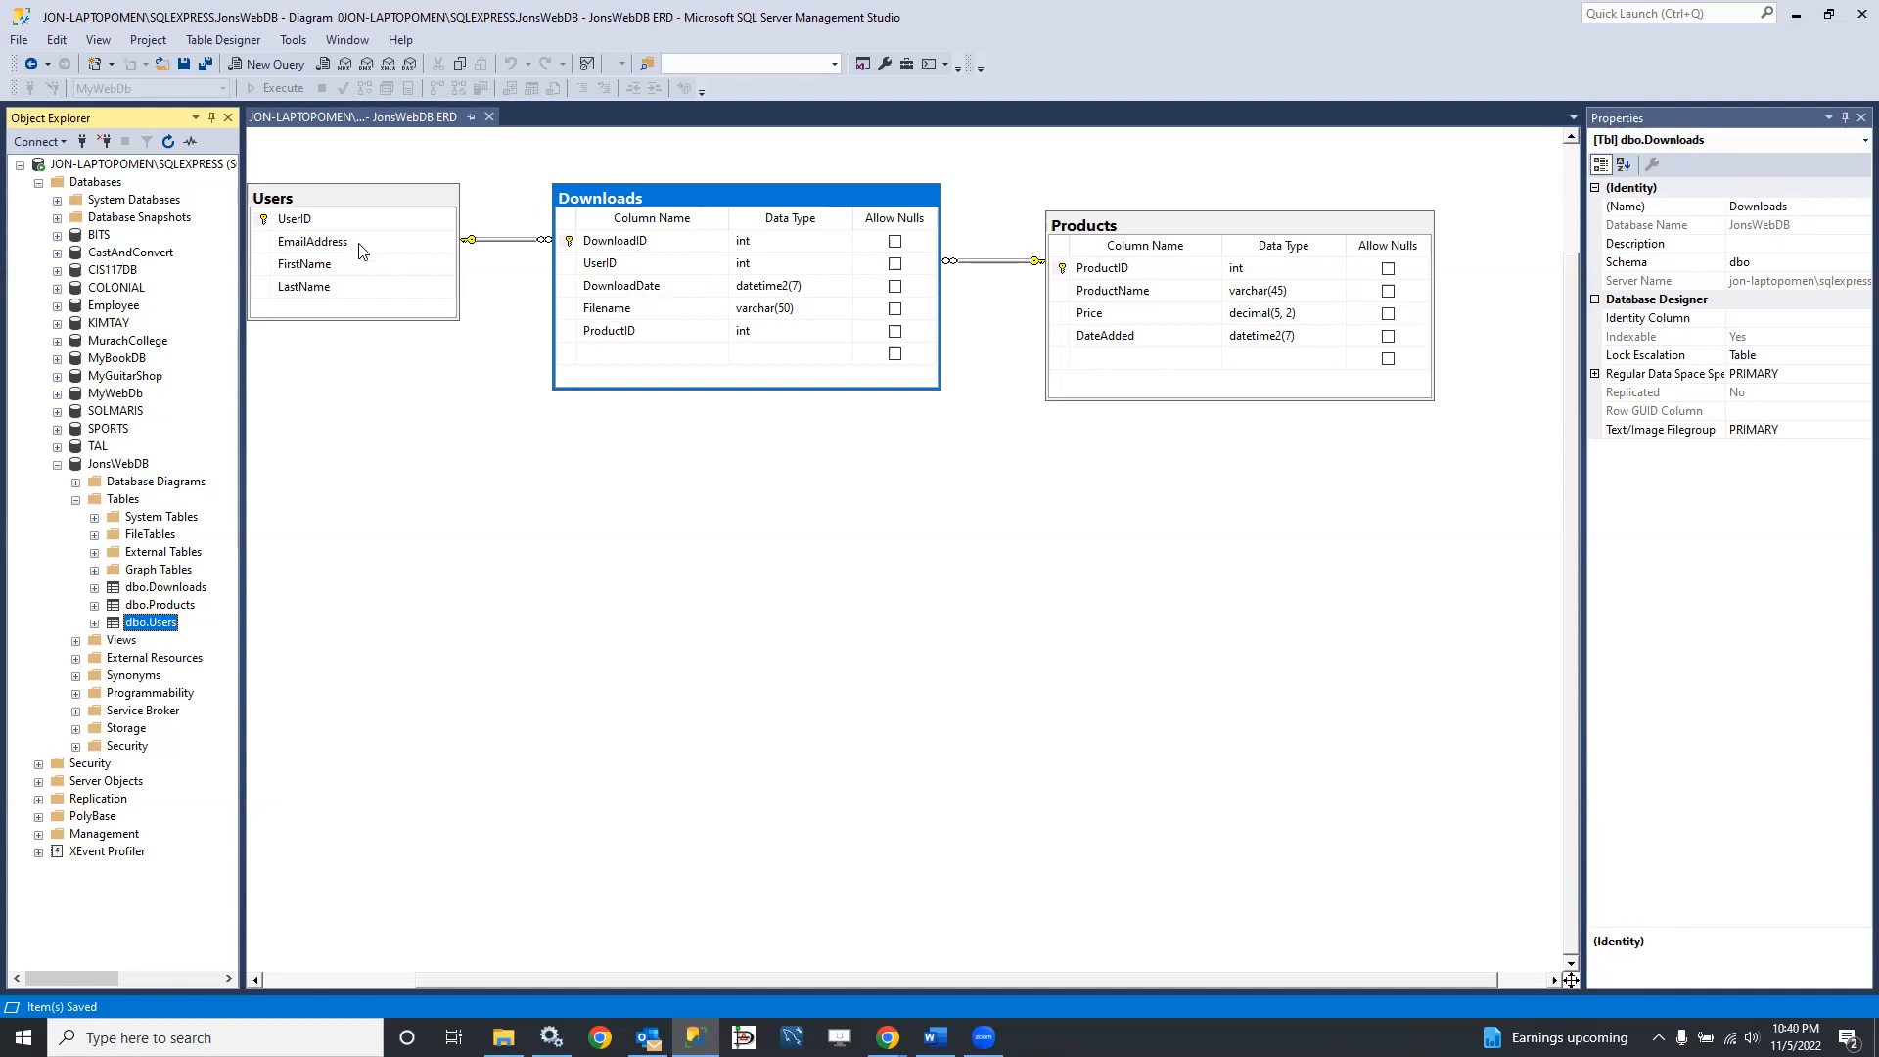
Step: Open the Users table design at the EmailAddress column and review that column's properties
click(322, 240)
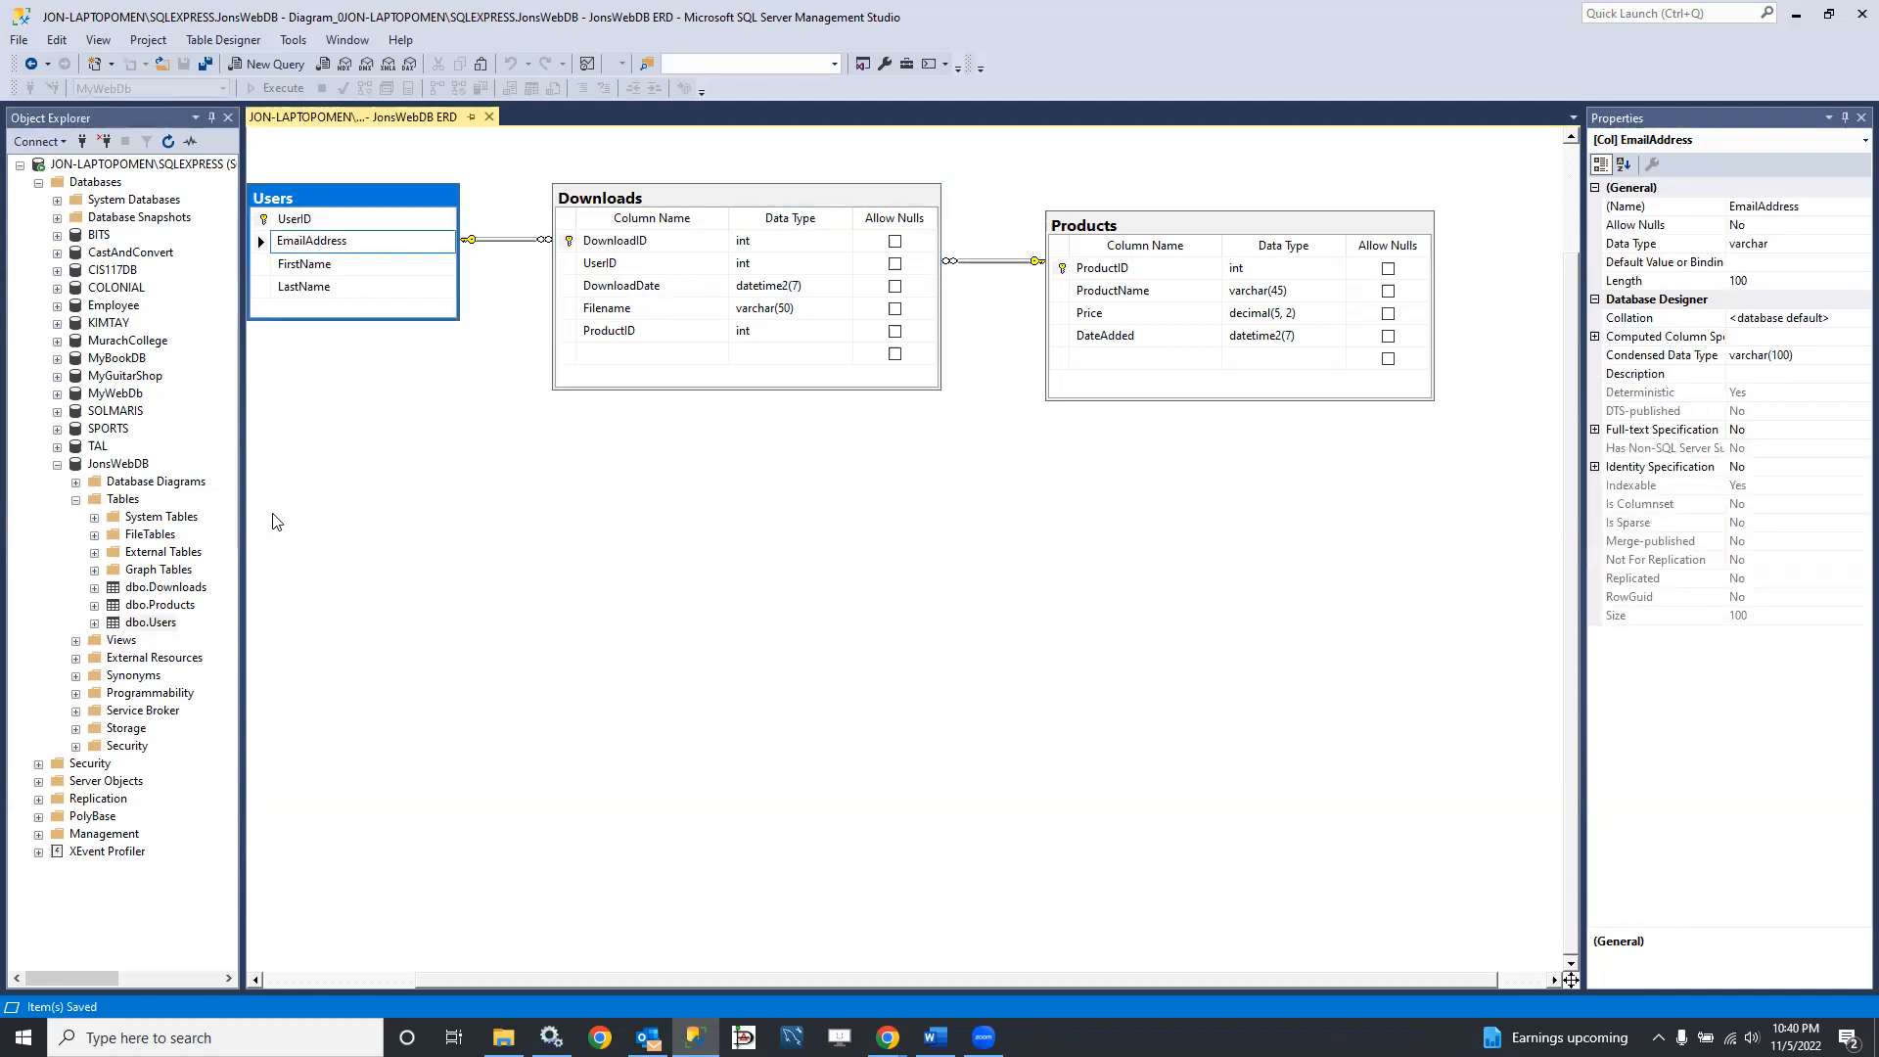
click(95, 623)
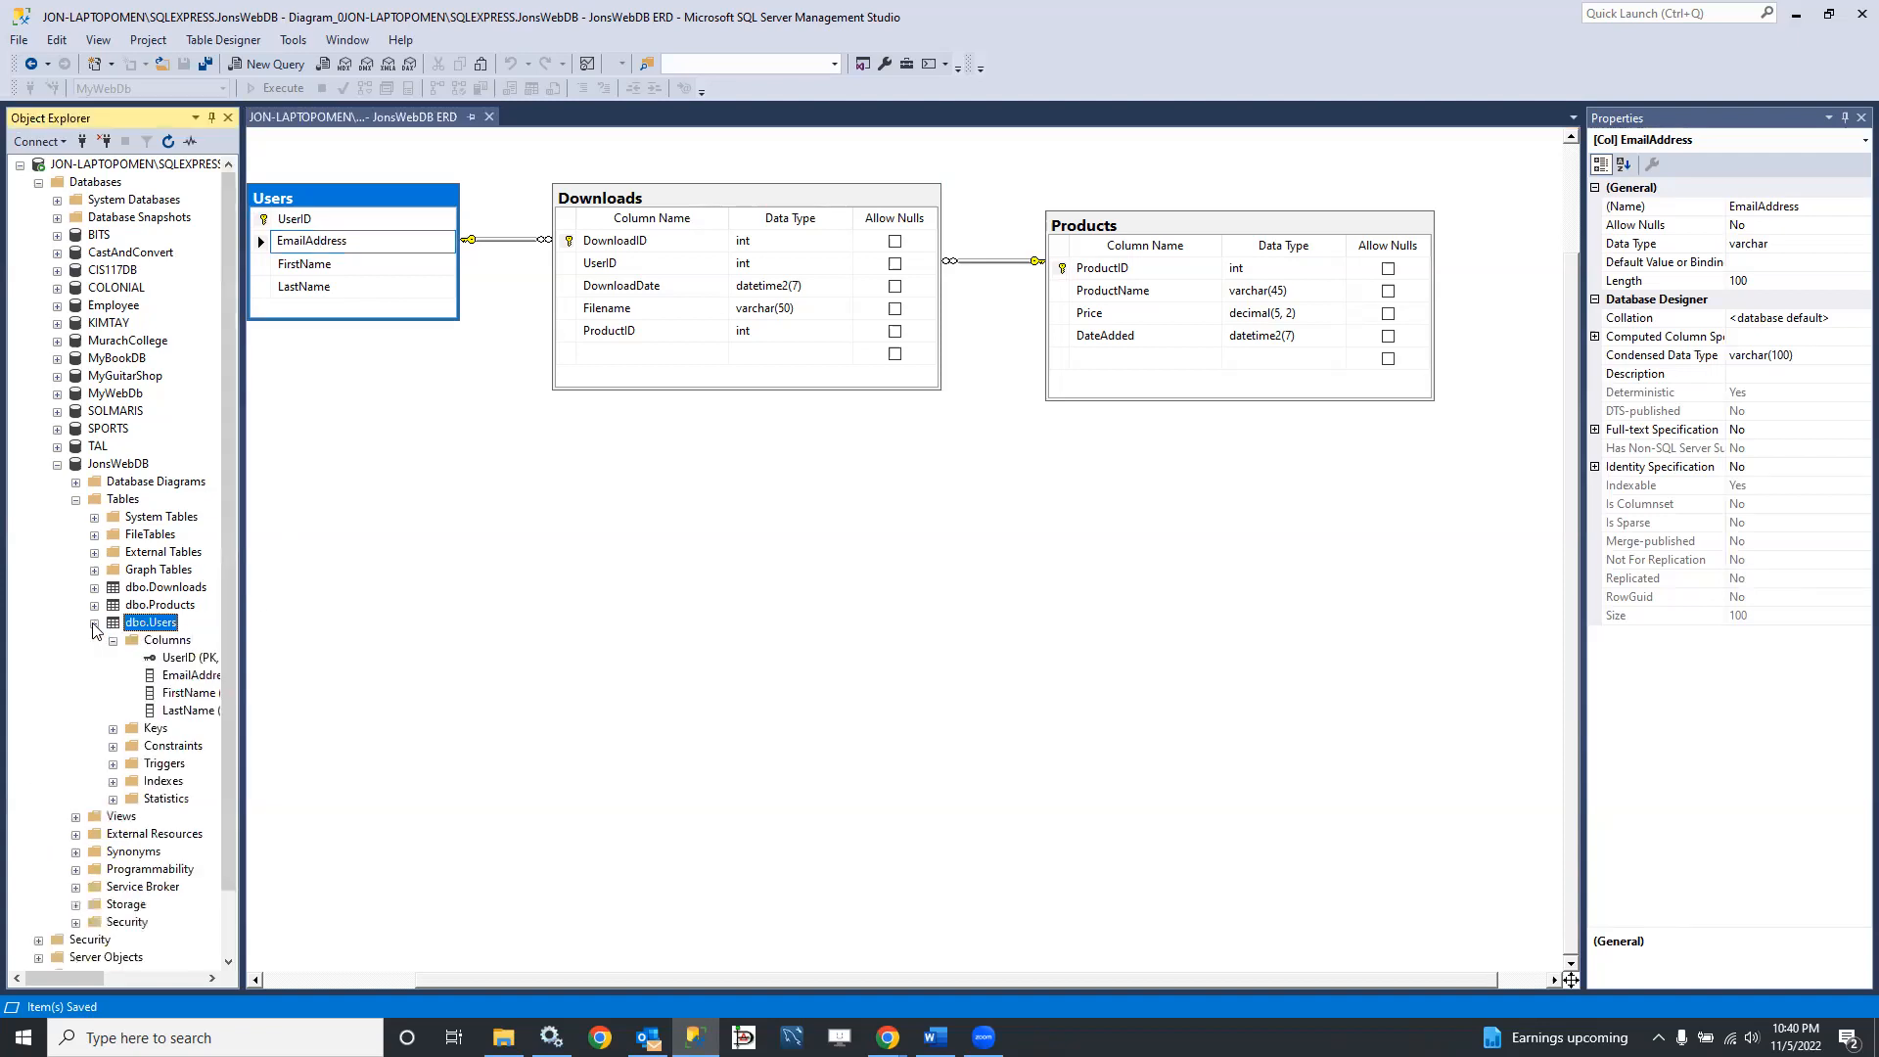
right_click(181, 682)
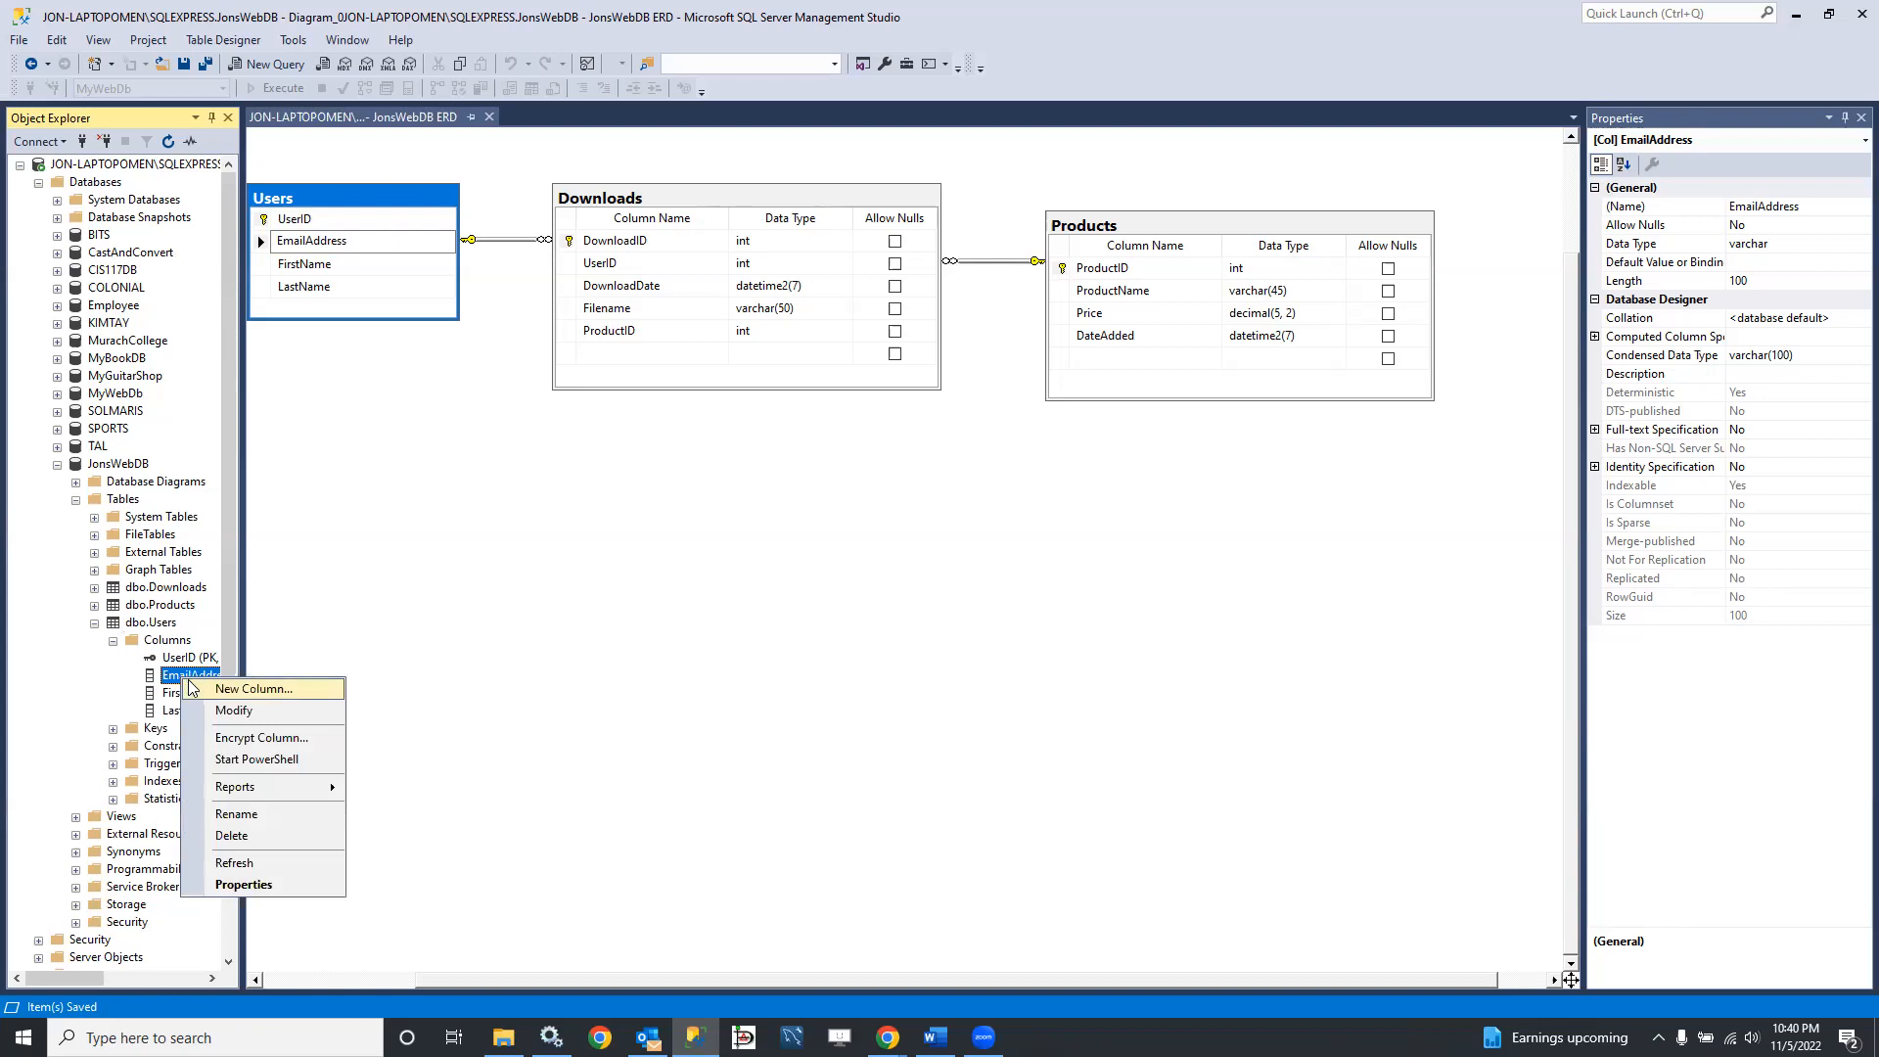
click(231, 711)
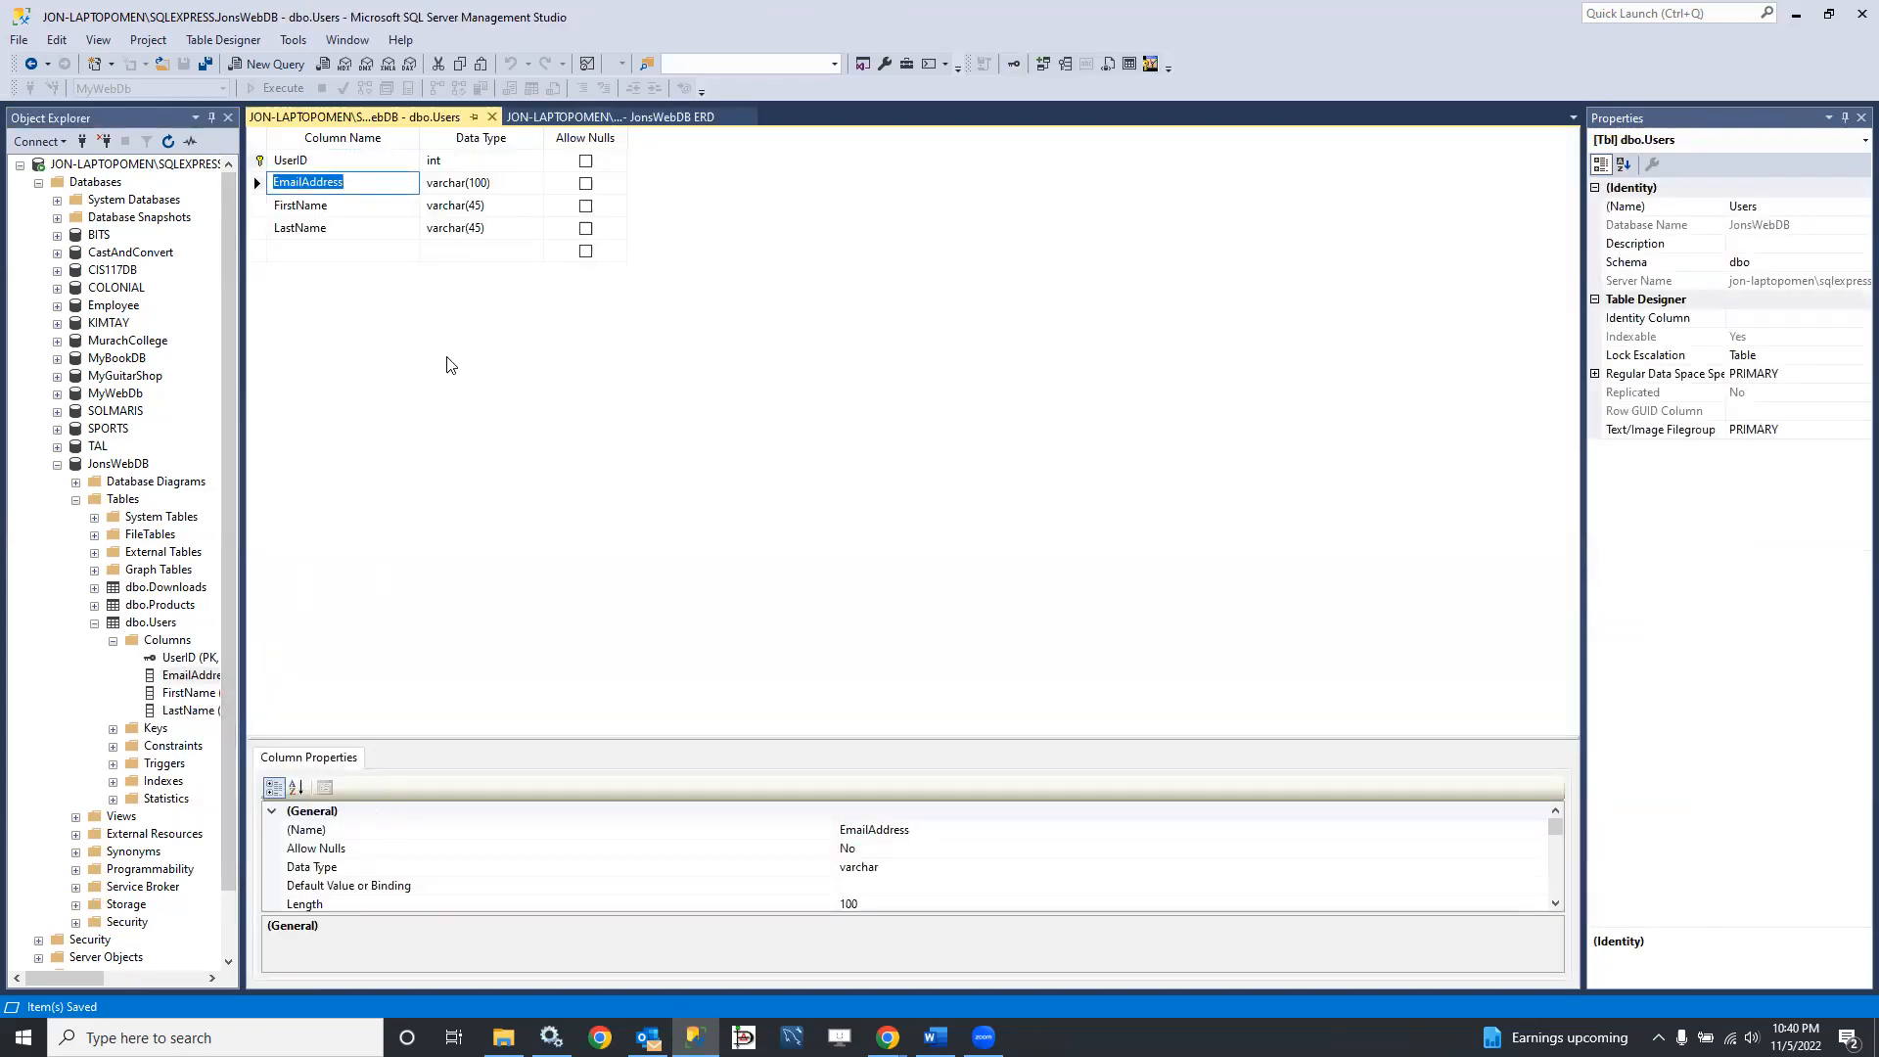
scroll(413, 847, down, 10)
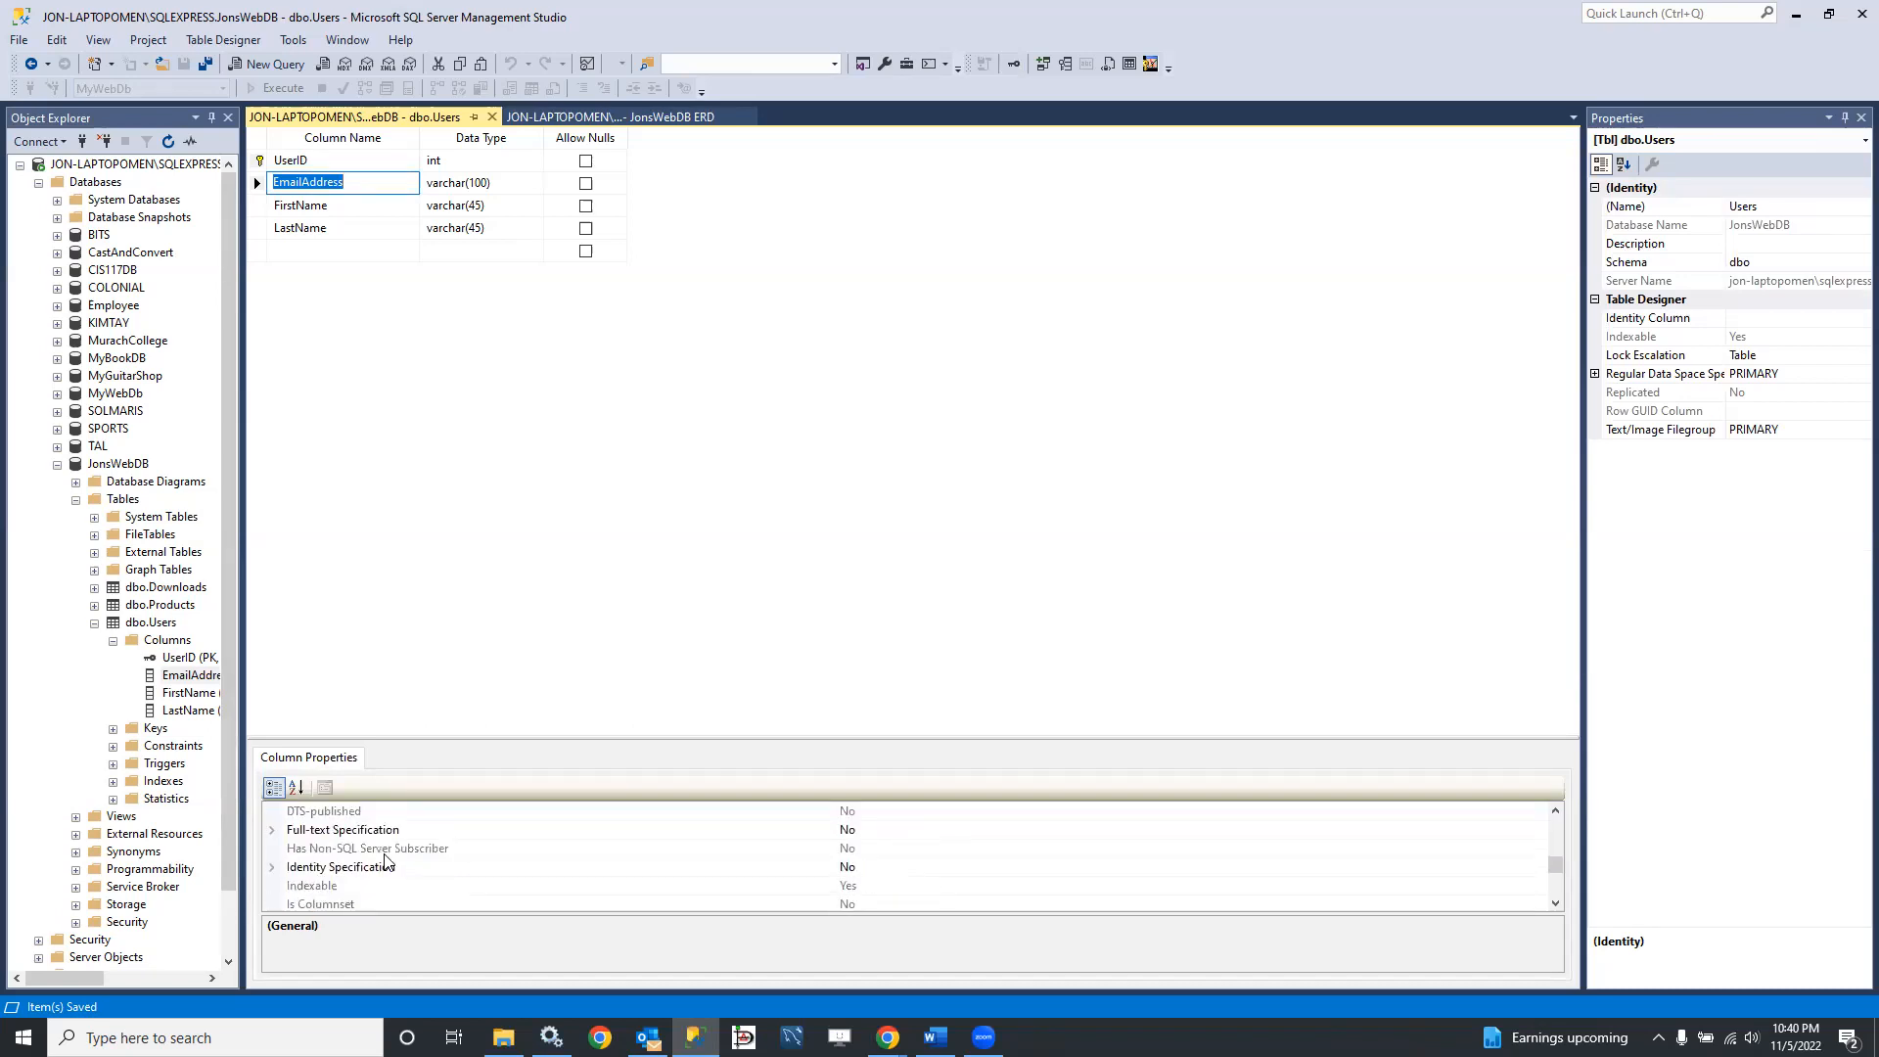
scroll(387, 858, up, 2)
scroll(390, 870, down, 2)
scroll(390, 869, up, 4)
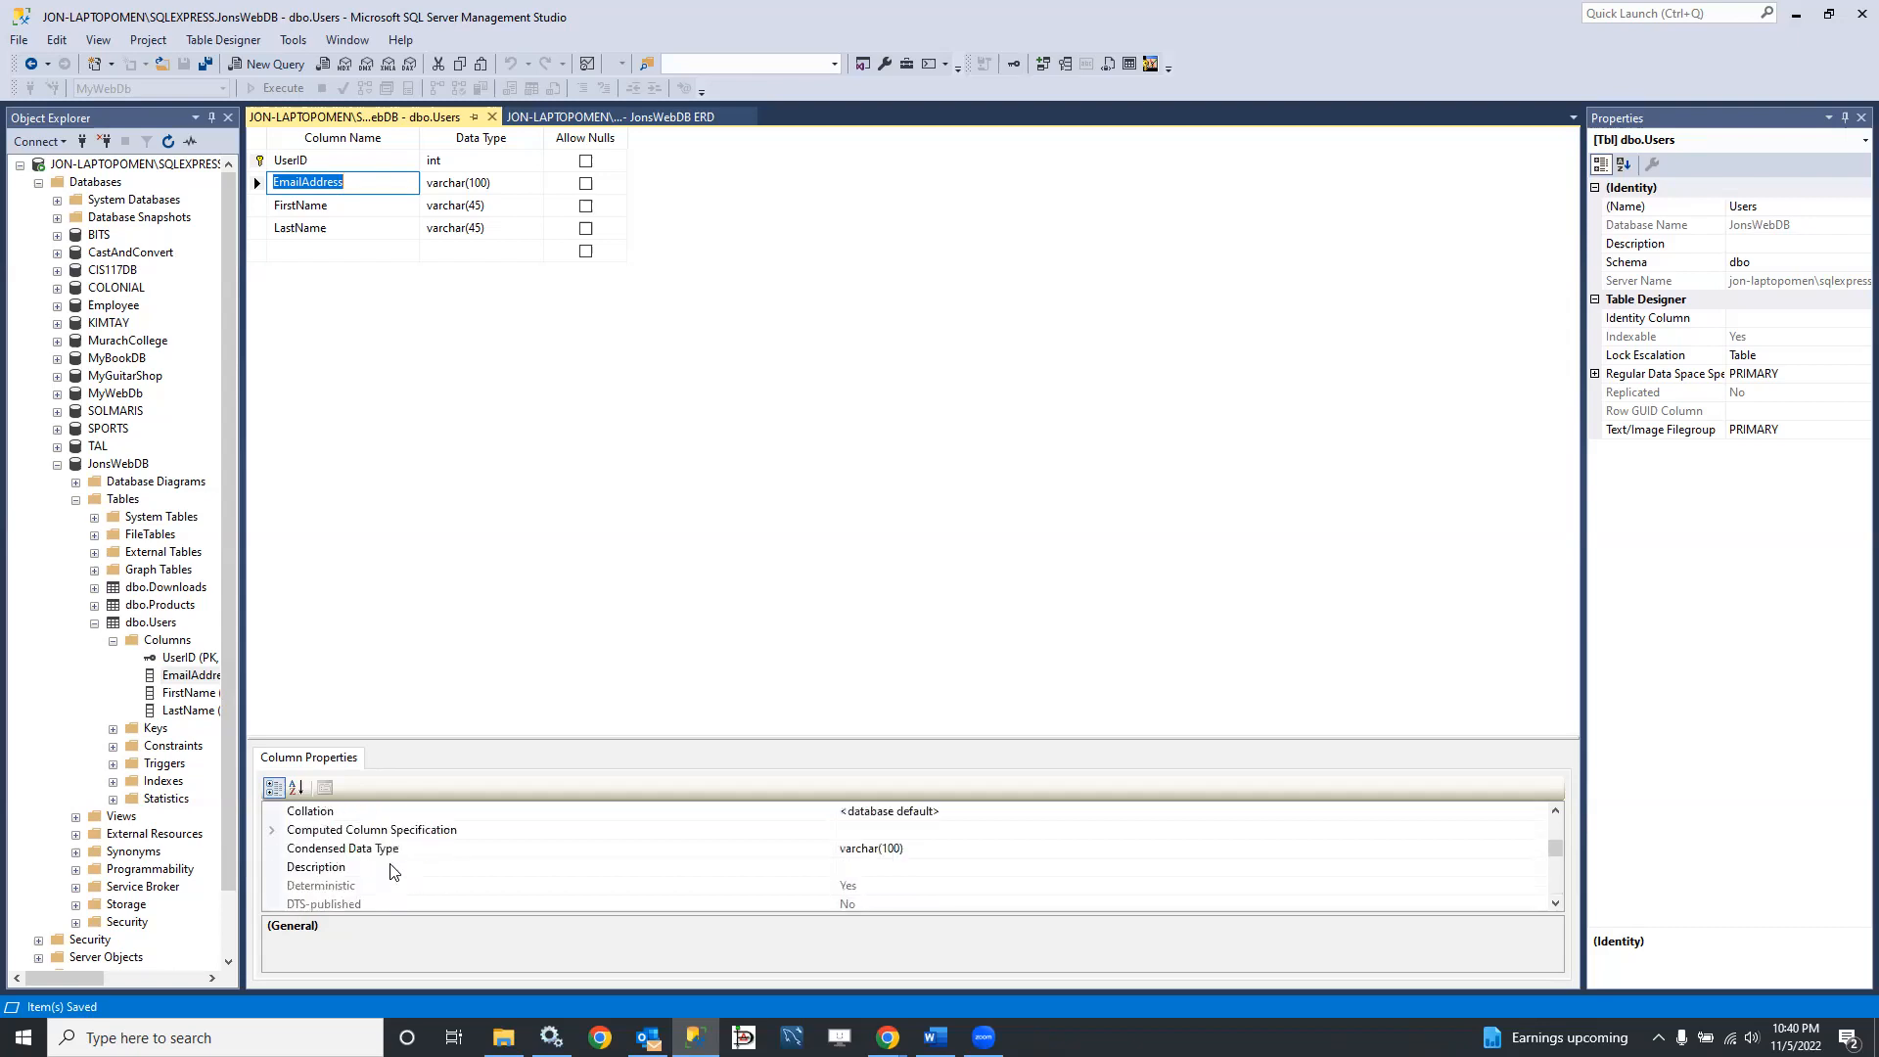
scroll(393, 866, up, 3)
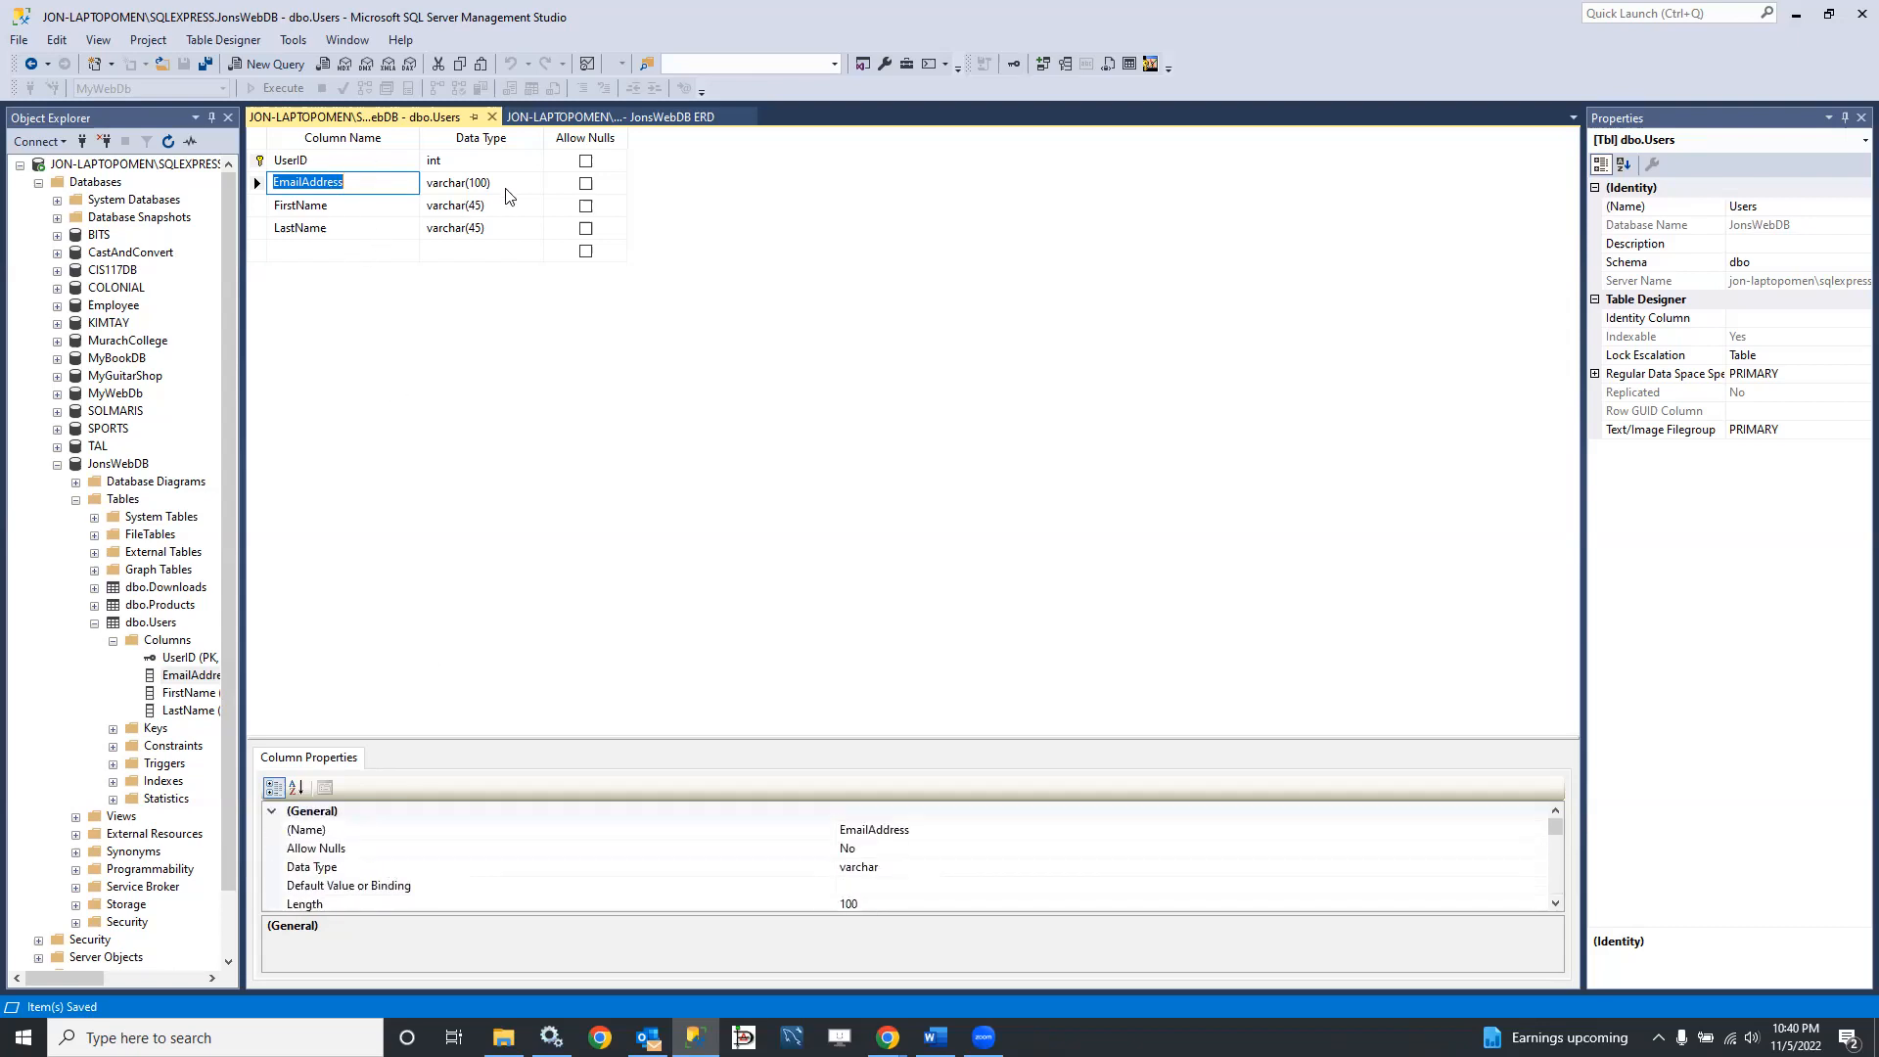
Step: Inspect the existing indexes and keys of the Users table, and close the table design without changes
right_click(344, 187)
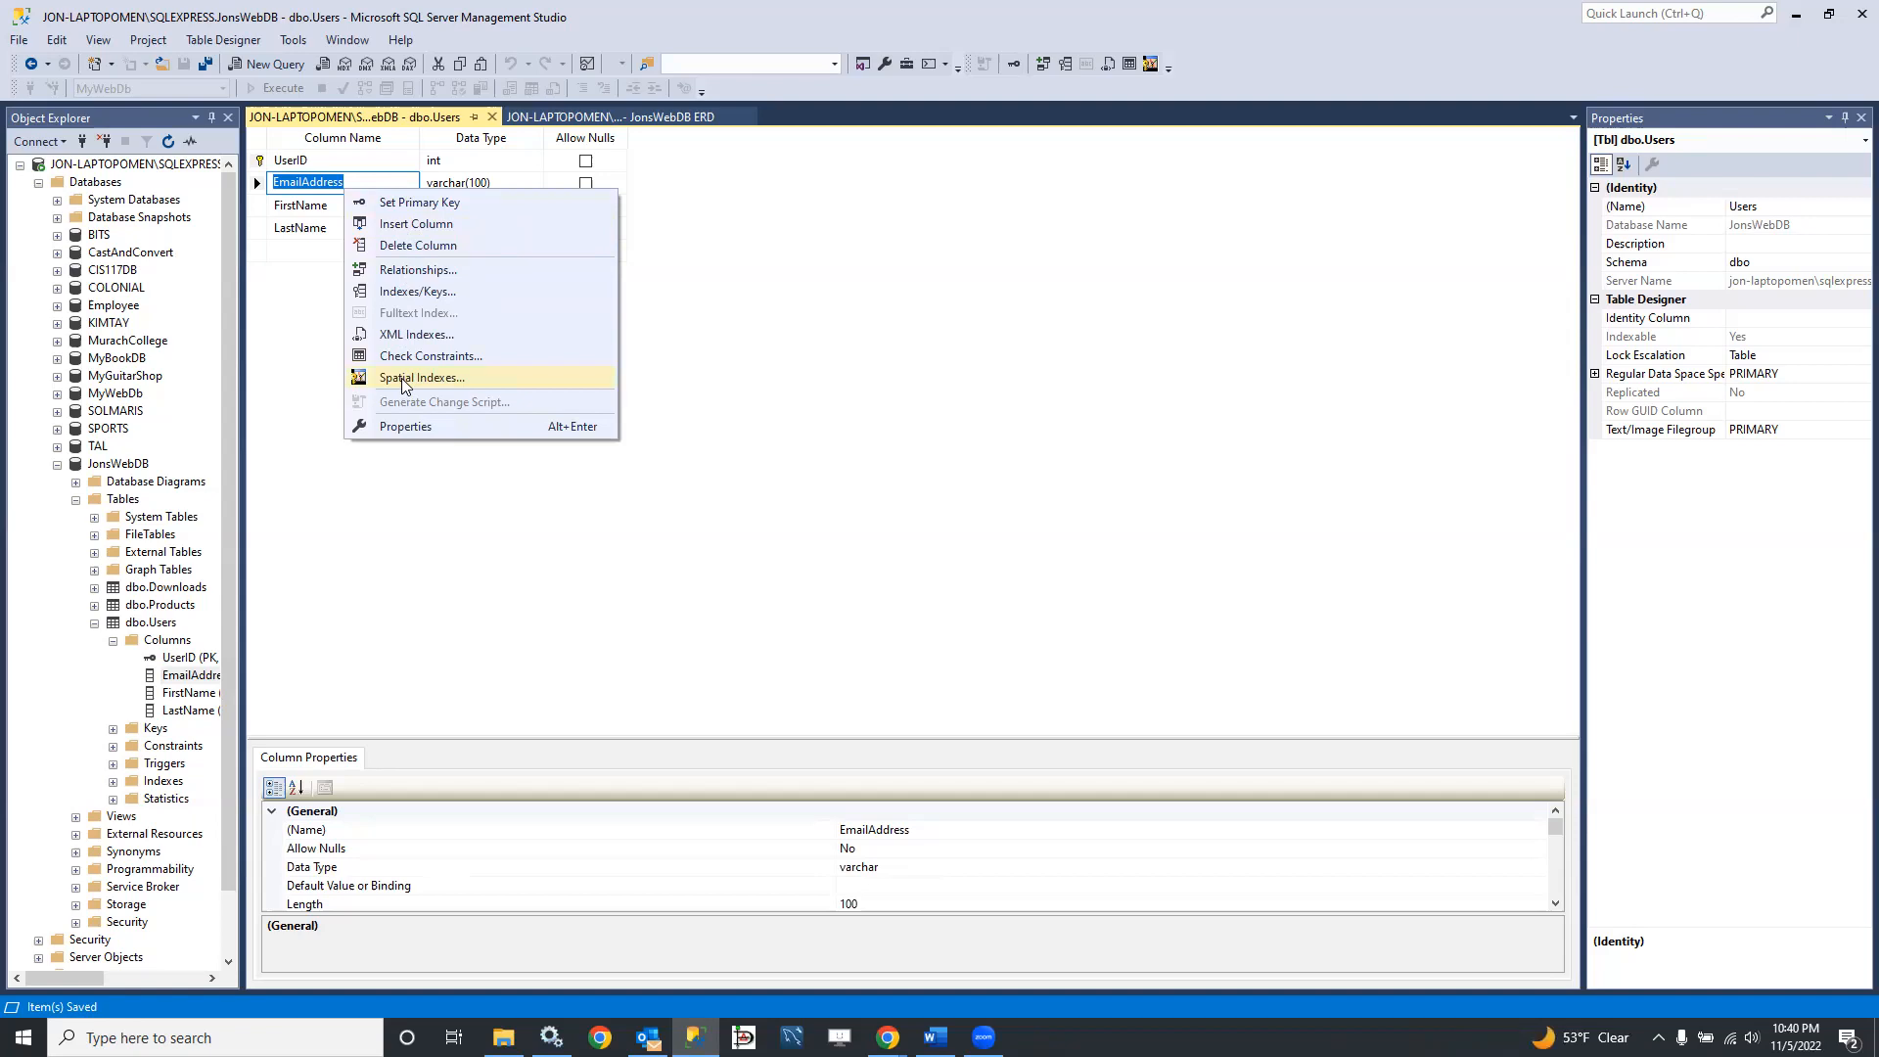
click(404, 296)
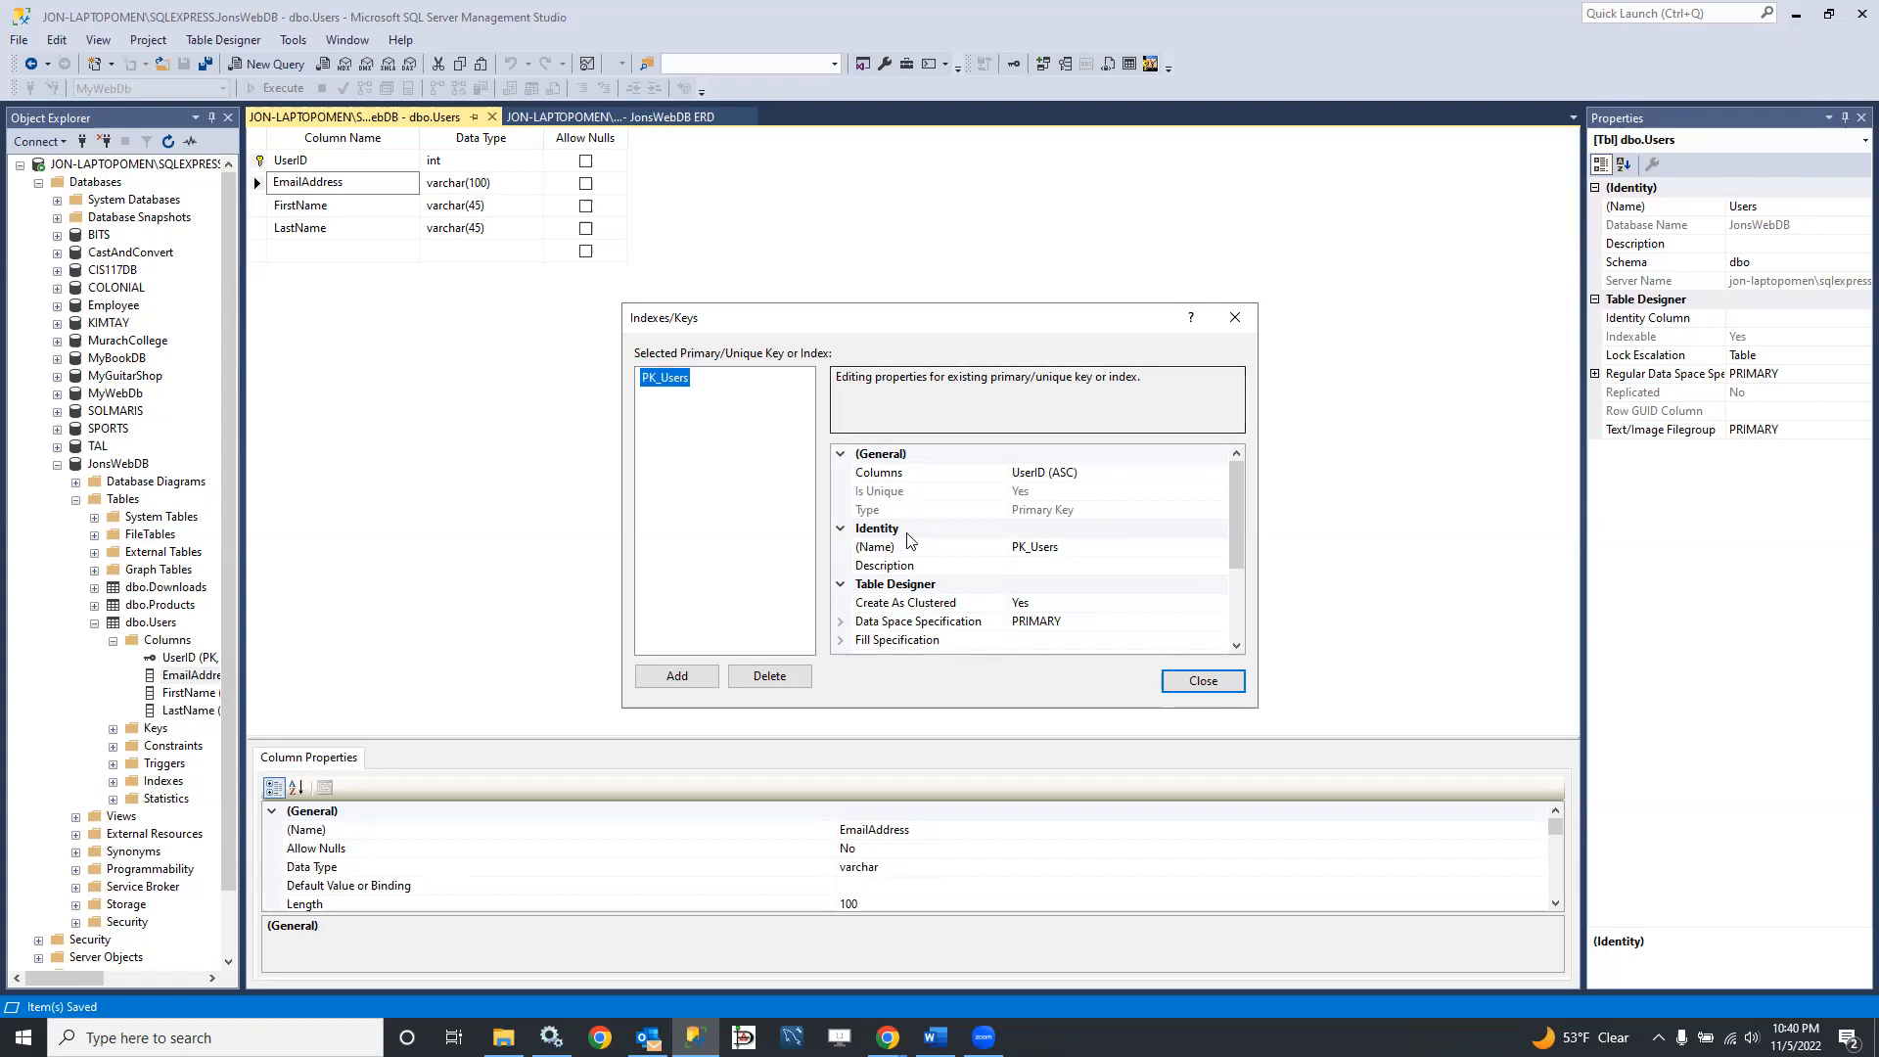
click(1204, 689)
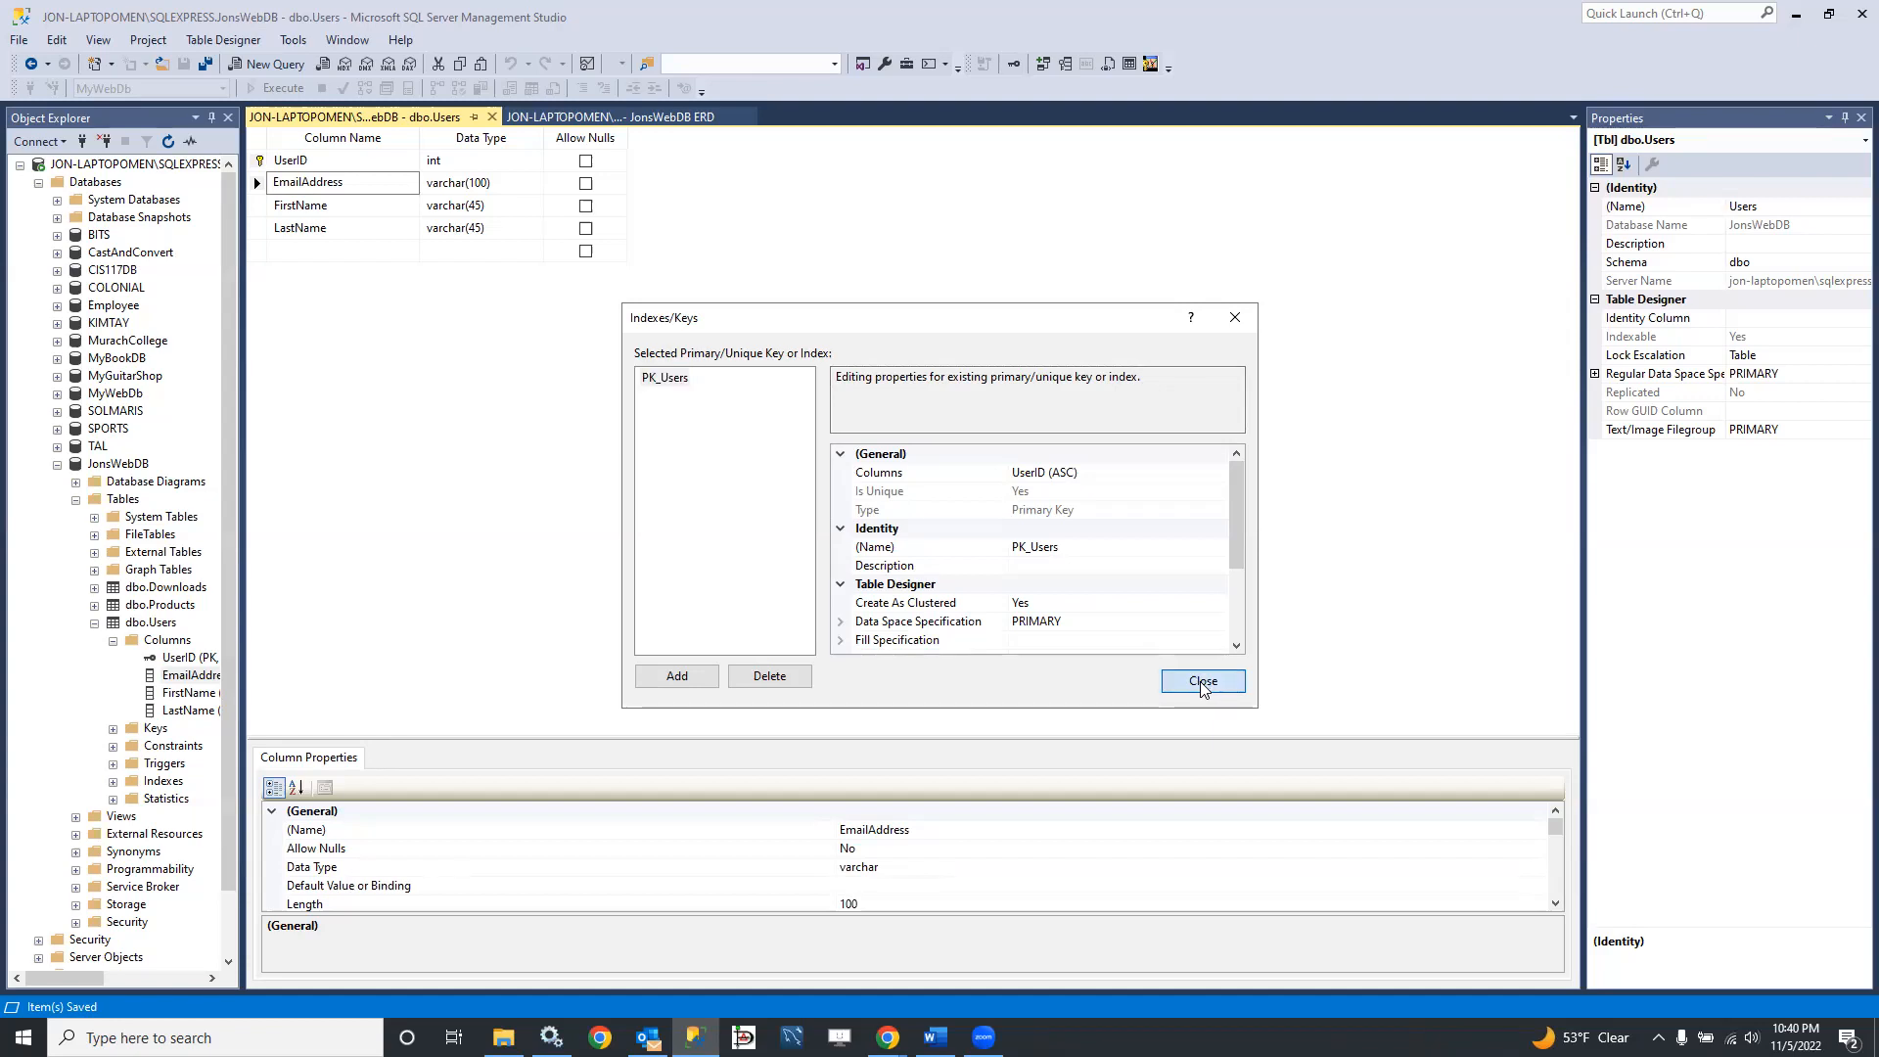
click(492, 117)
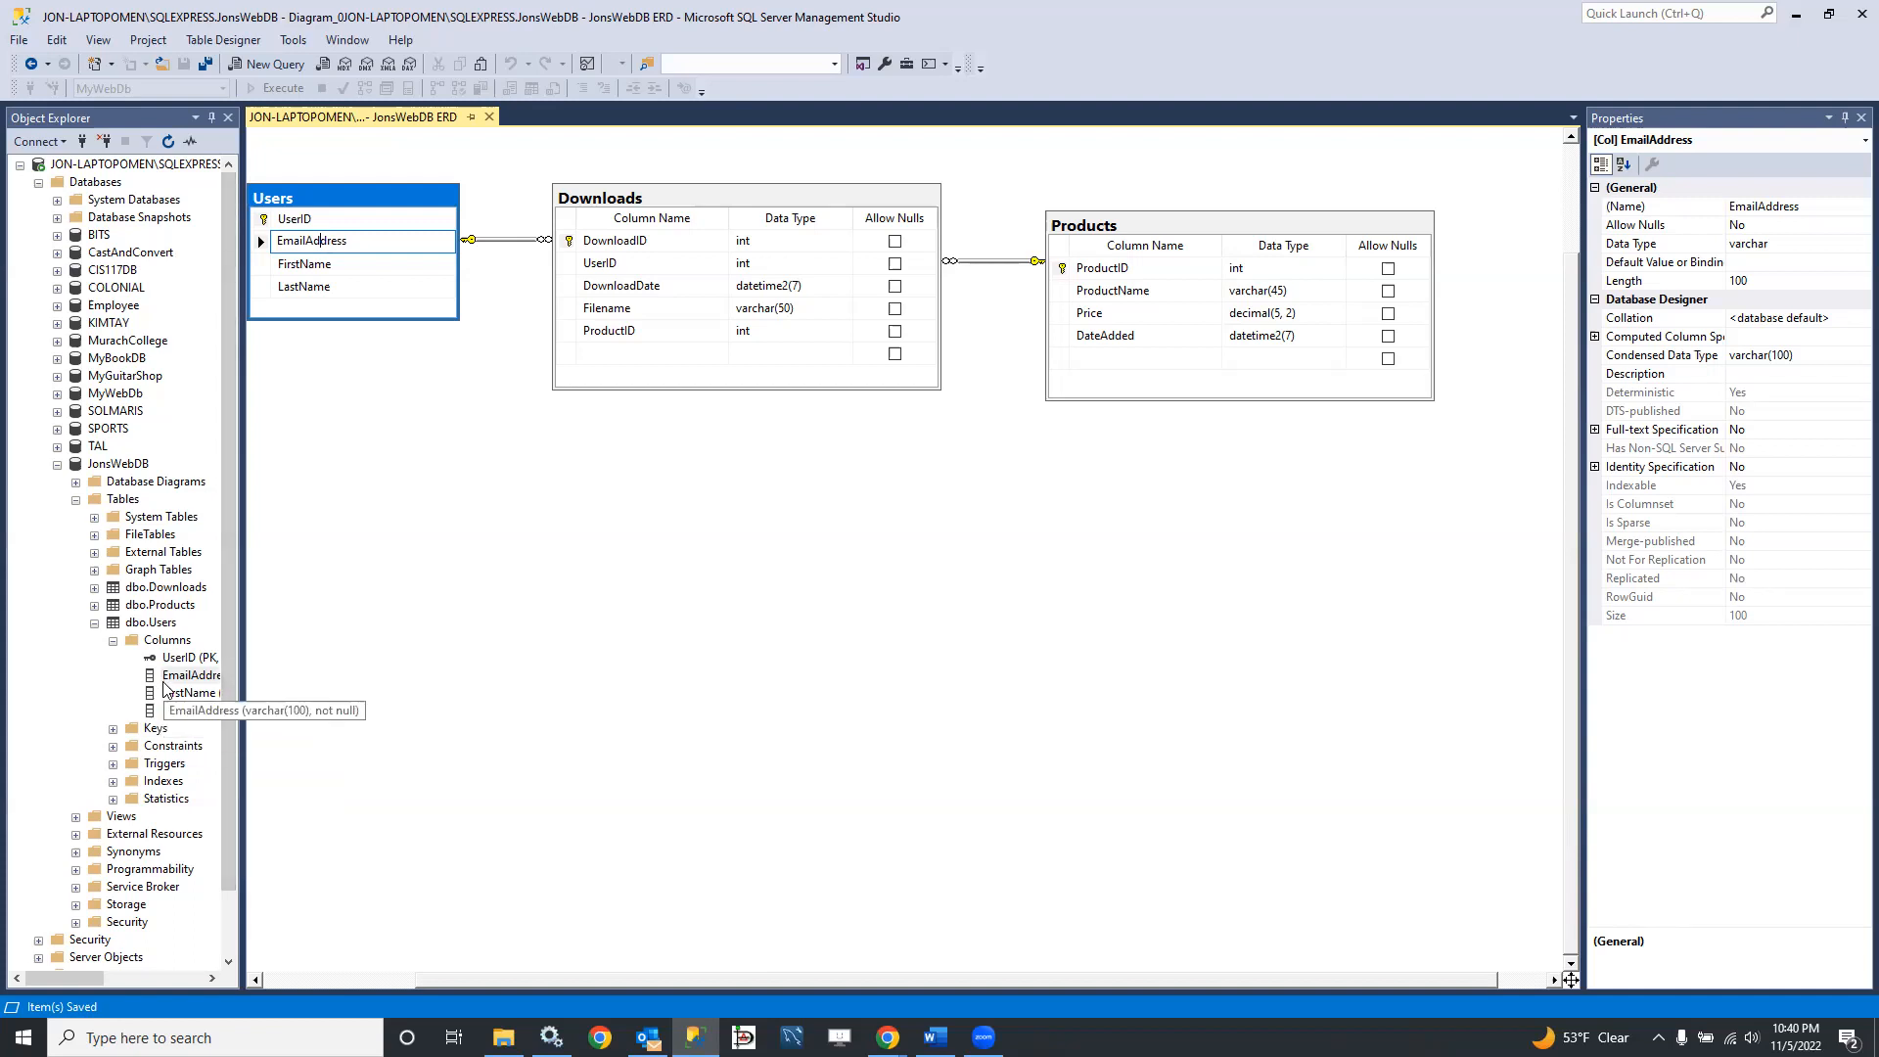
Step: Examine the Users table's Indexes folder and its primary key index for available commands, and widen Object Explorer
click(114, 782)
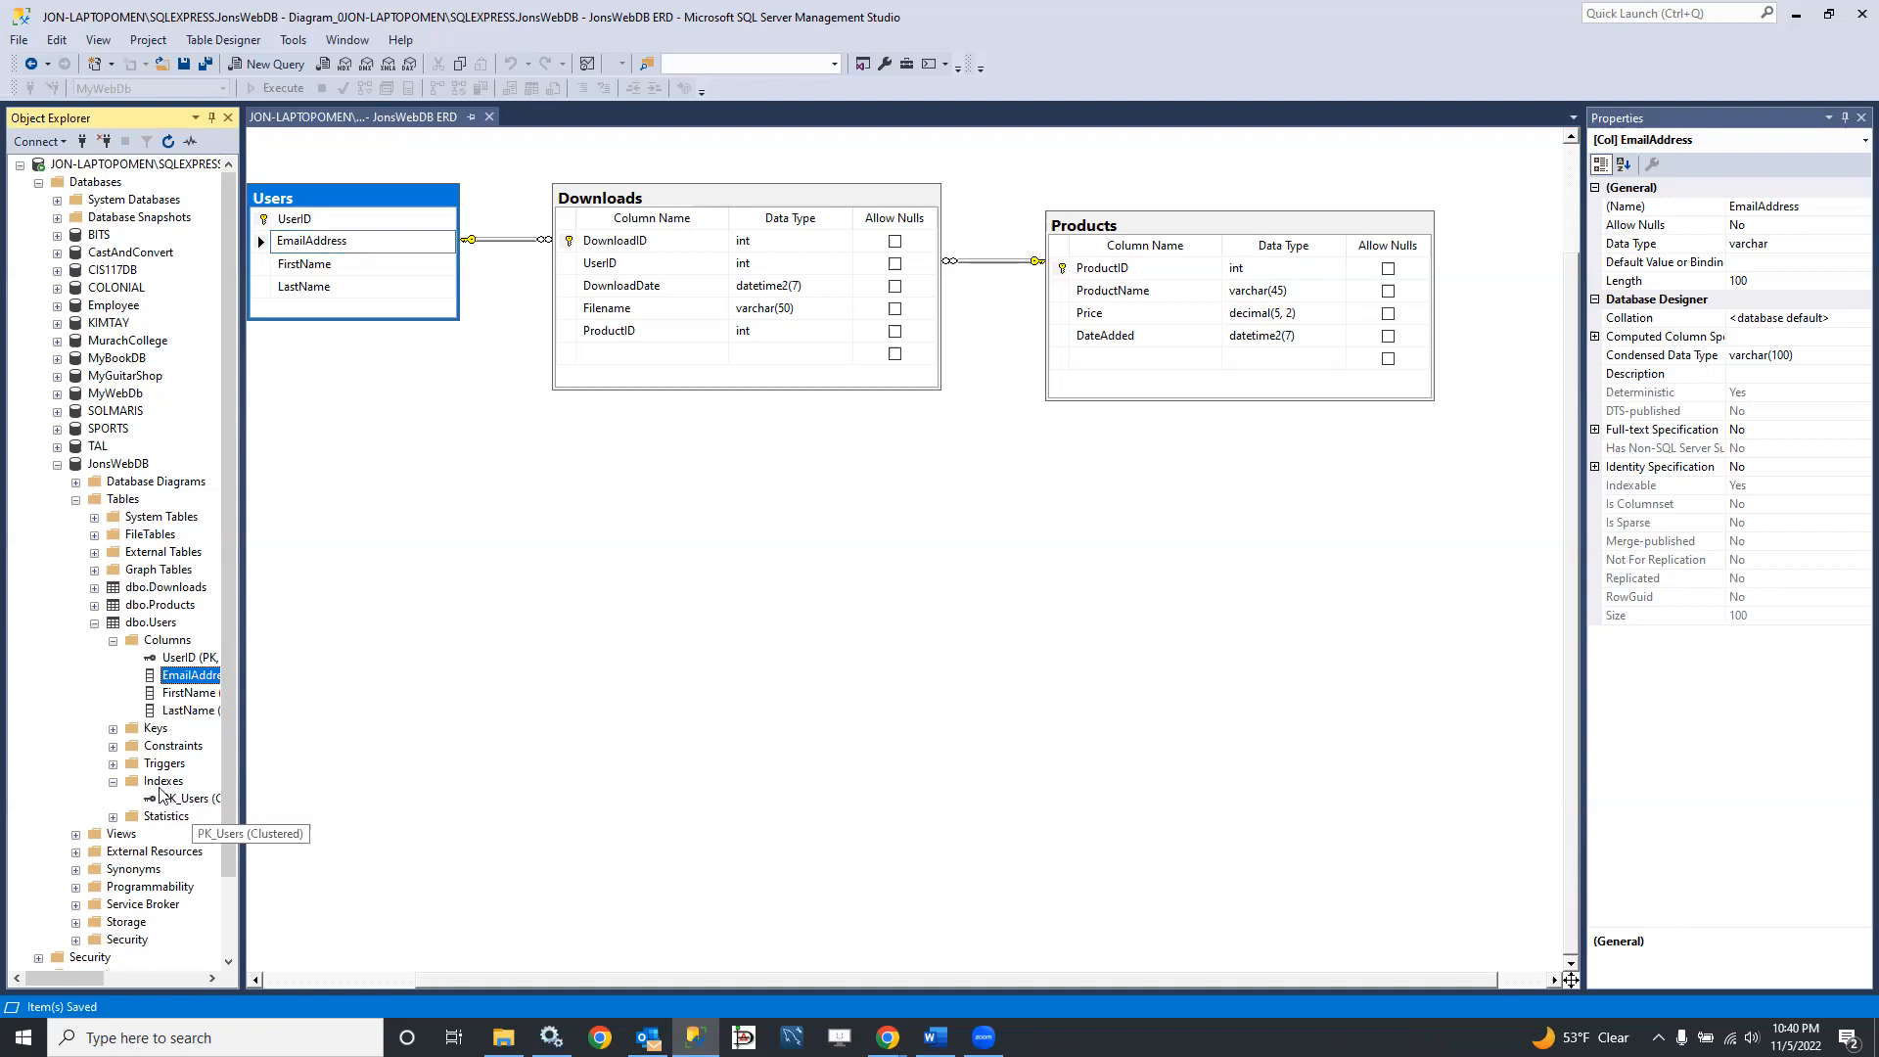
click(161, 781)
right_click(162, 782)
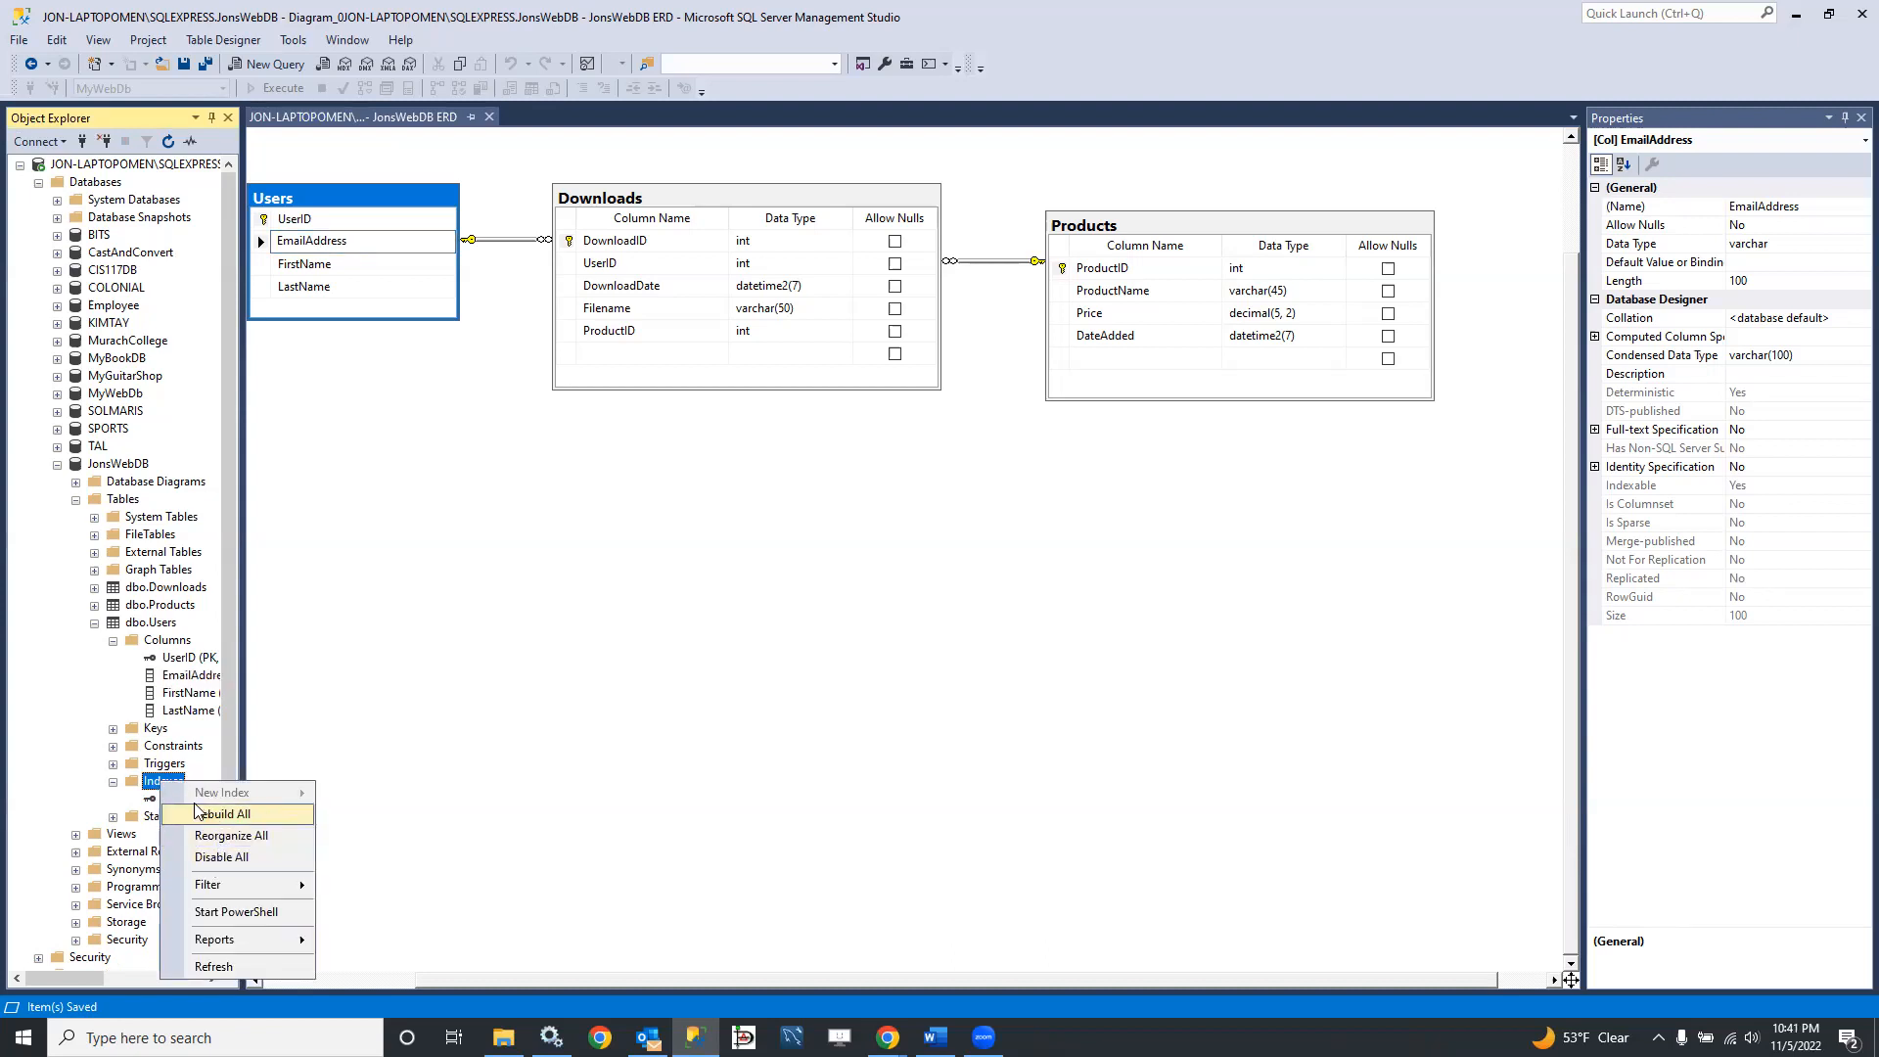
click(145, 786)
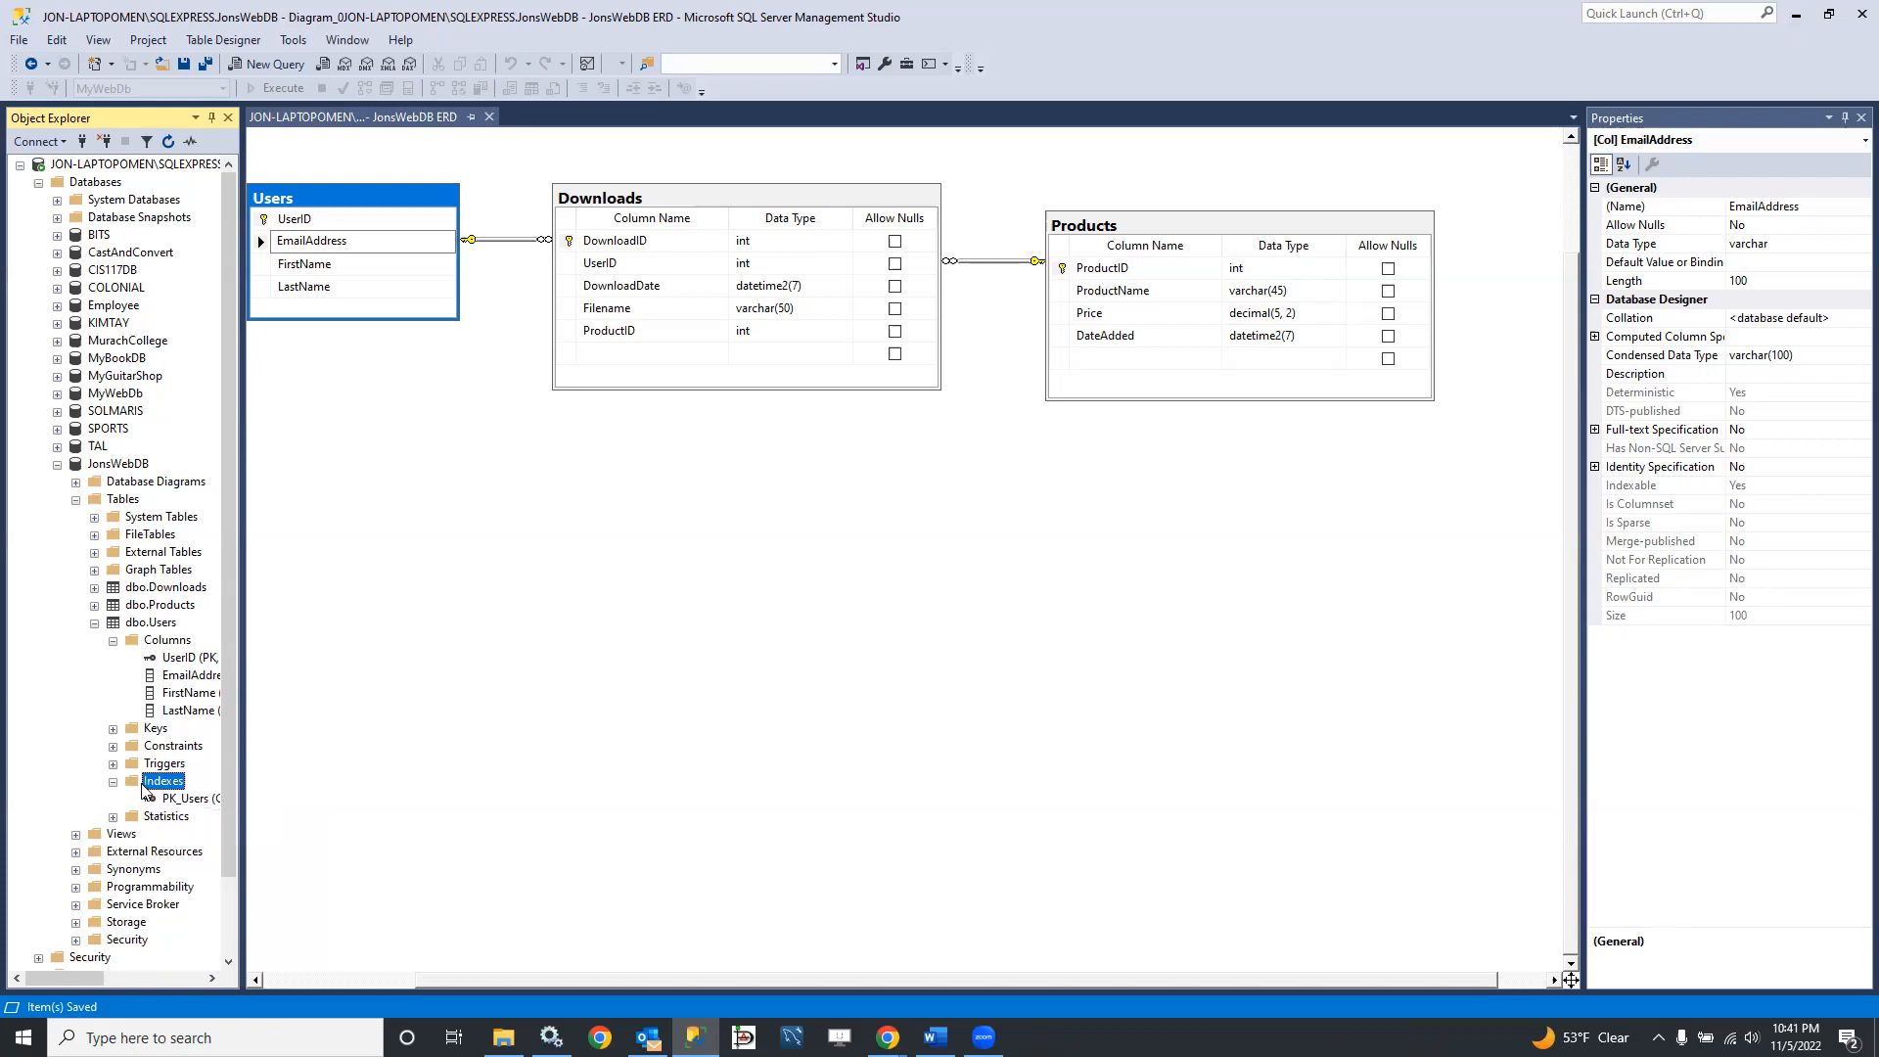
right_click(159, 786)
click(128, 789)
click(176, 805)
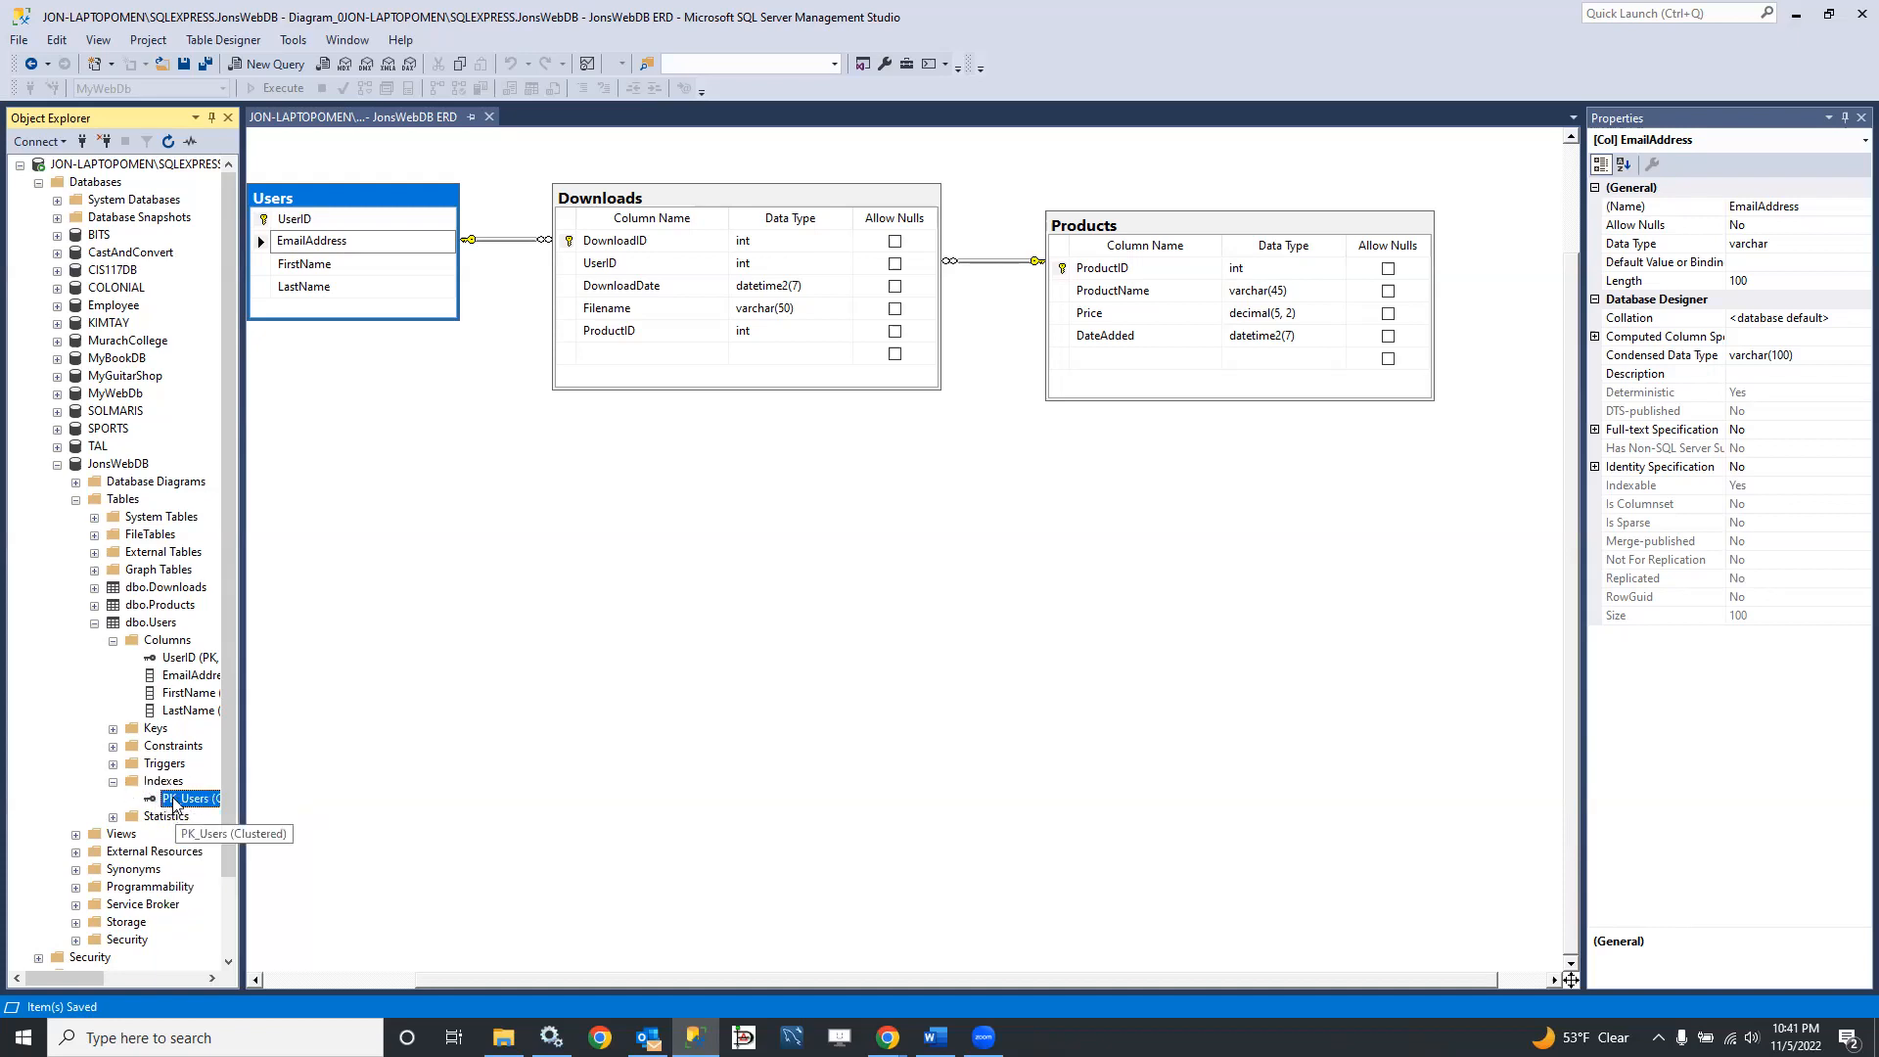
right_click(174, 806)
click(113, 781)
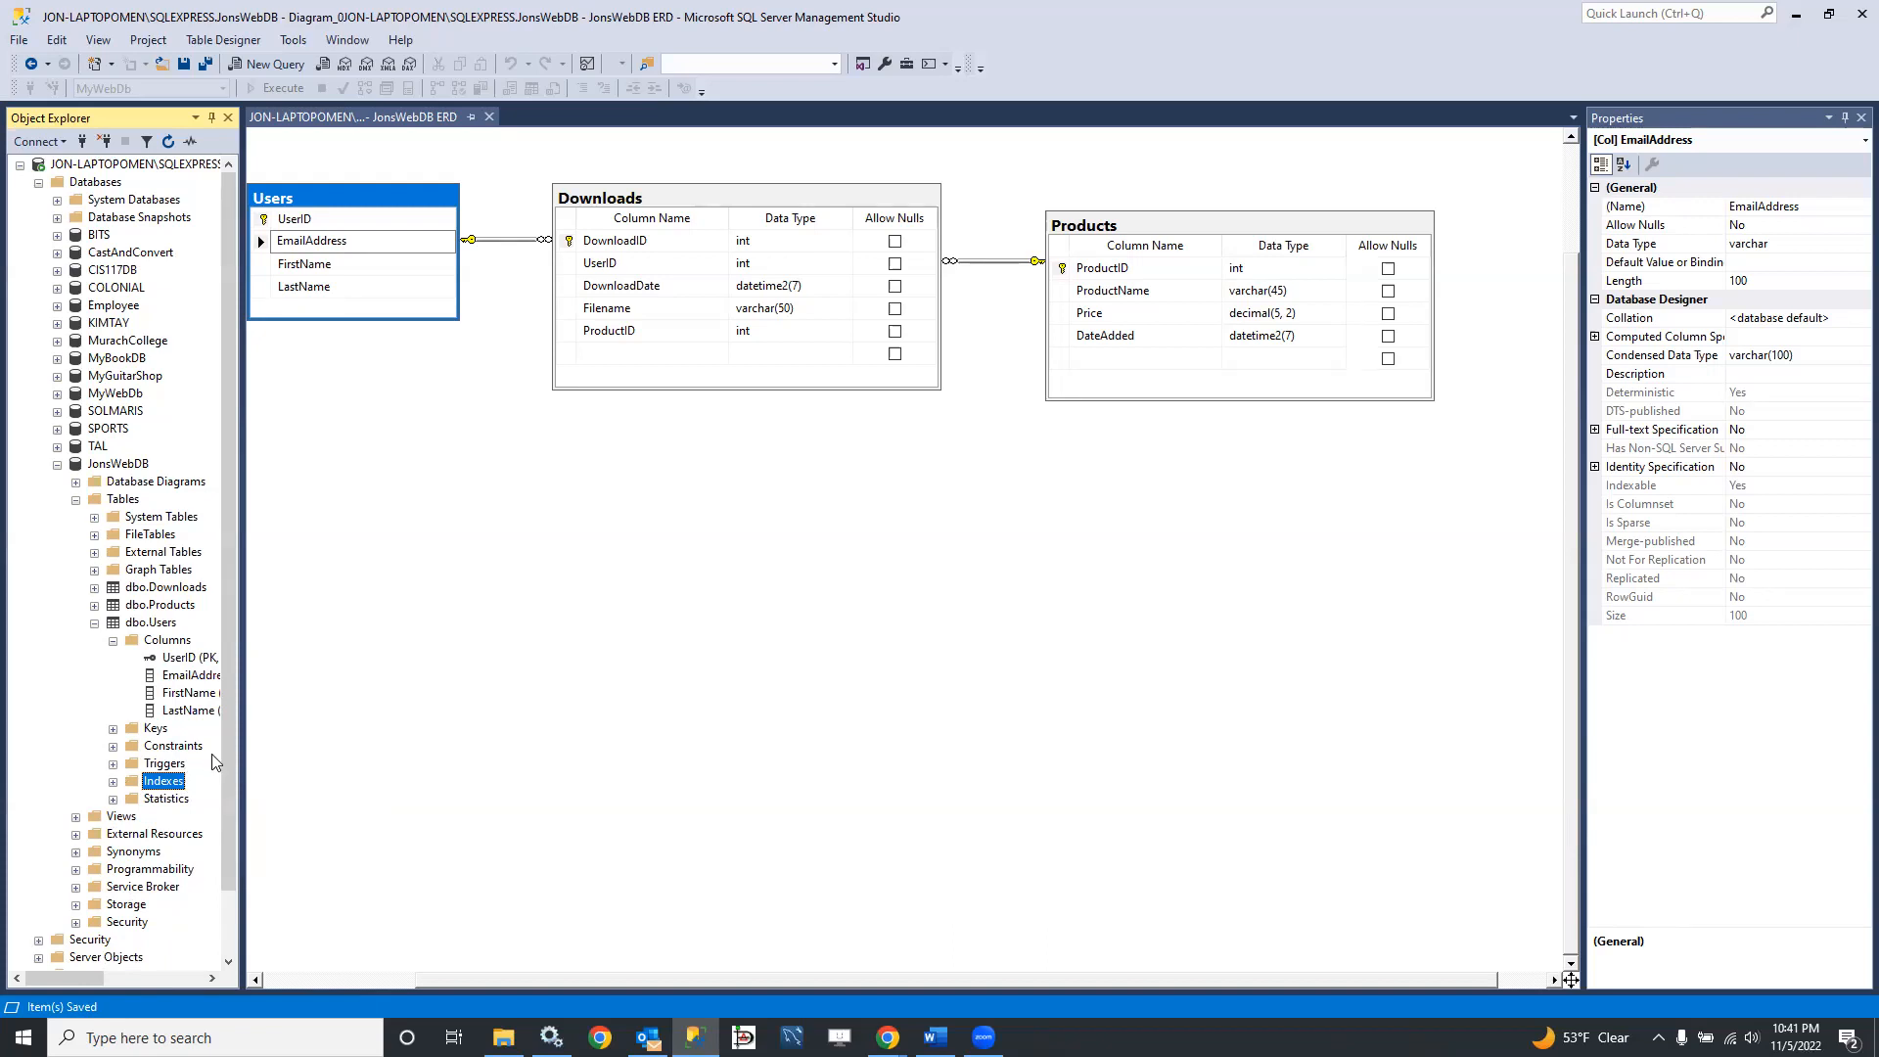
drag(326, 767, 309, 775)
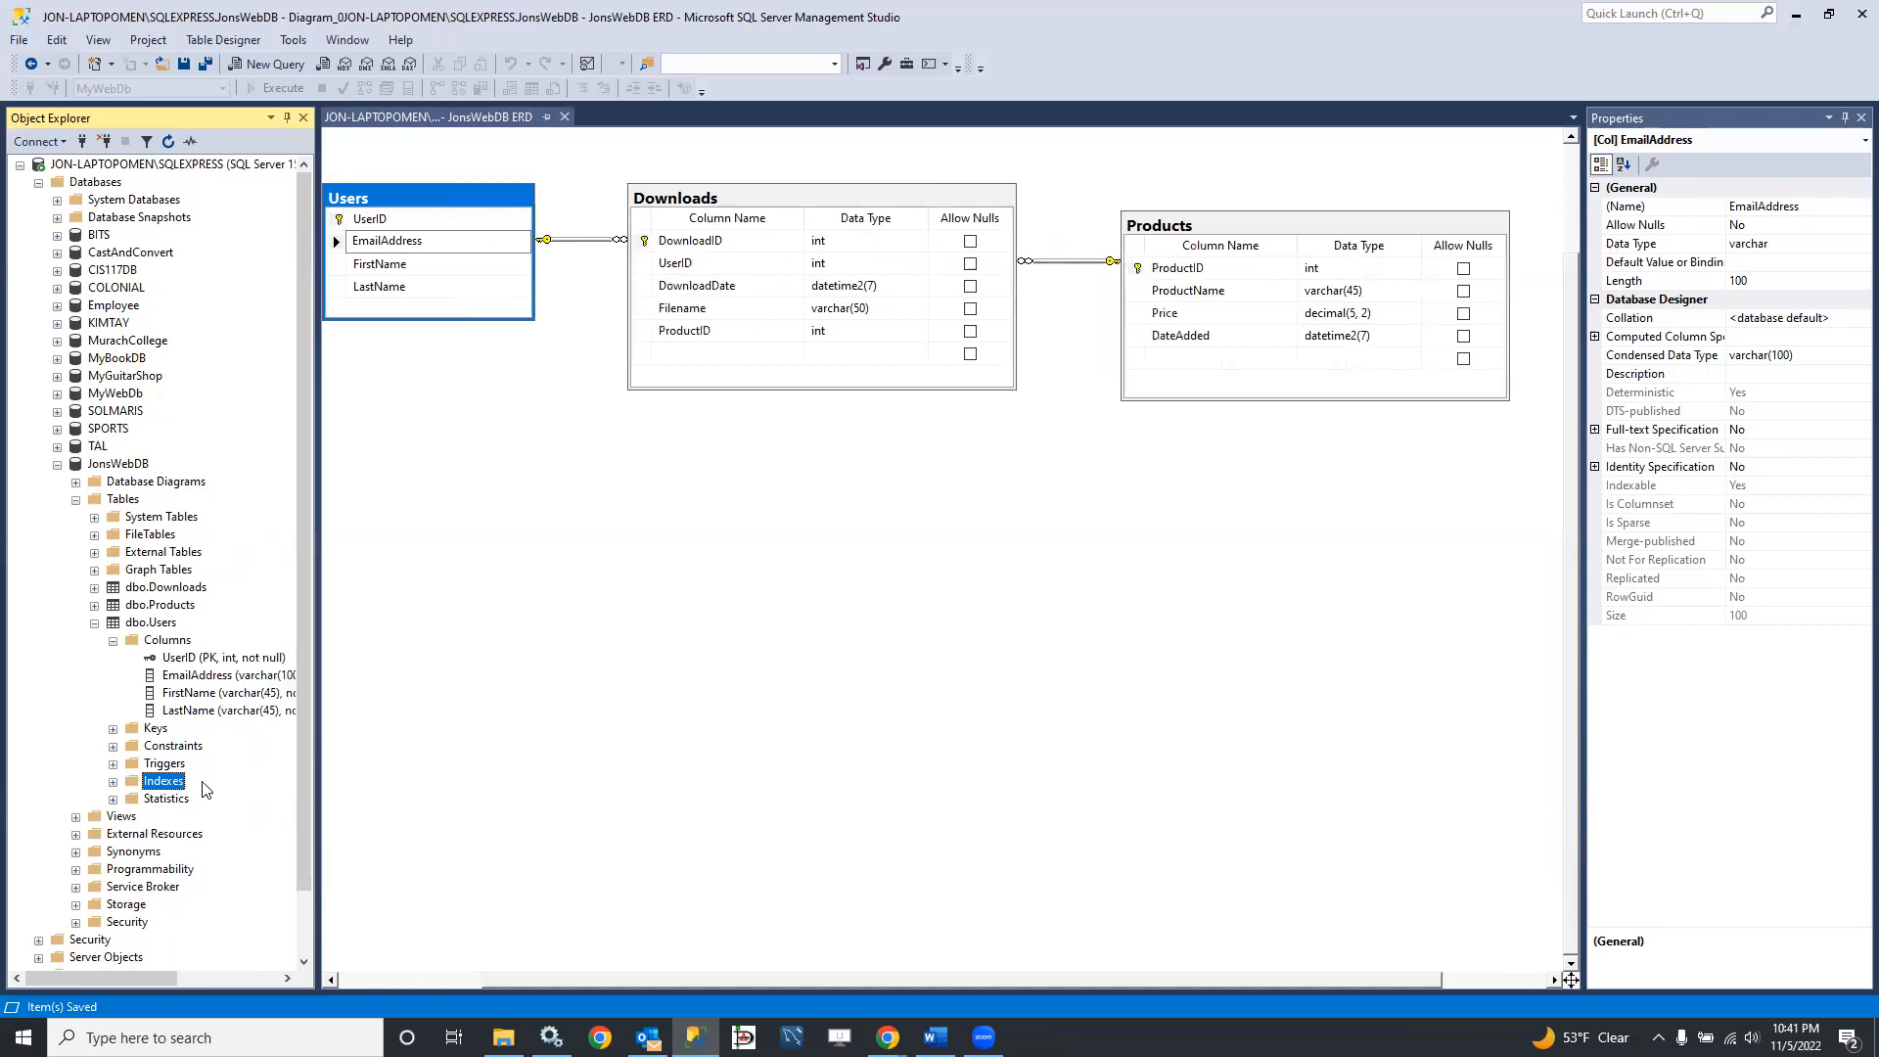
click(176, 677)
right_click(174, 685)
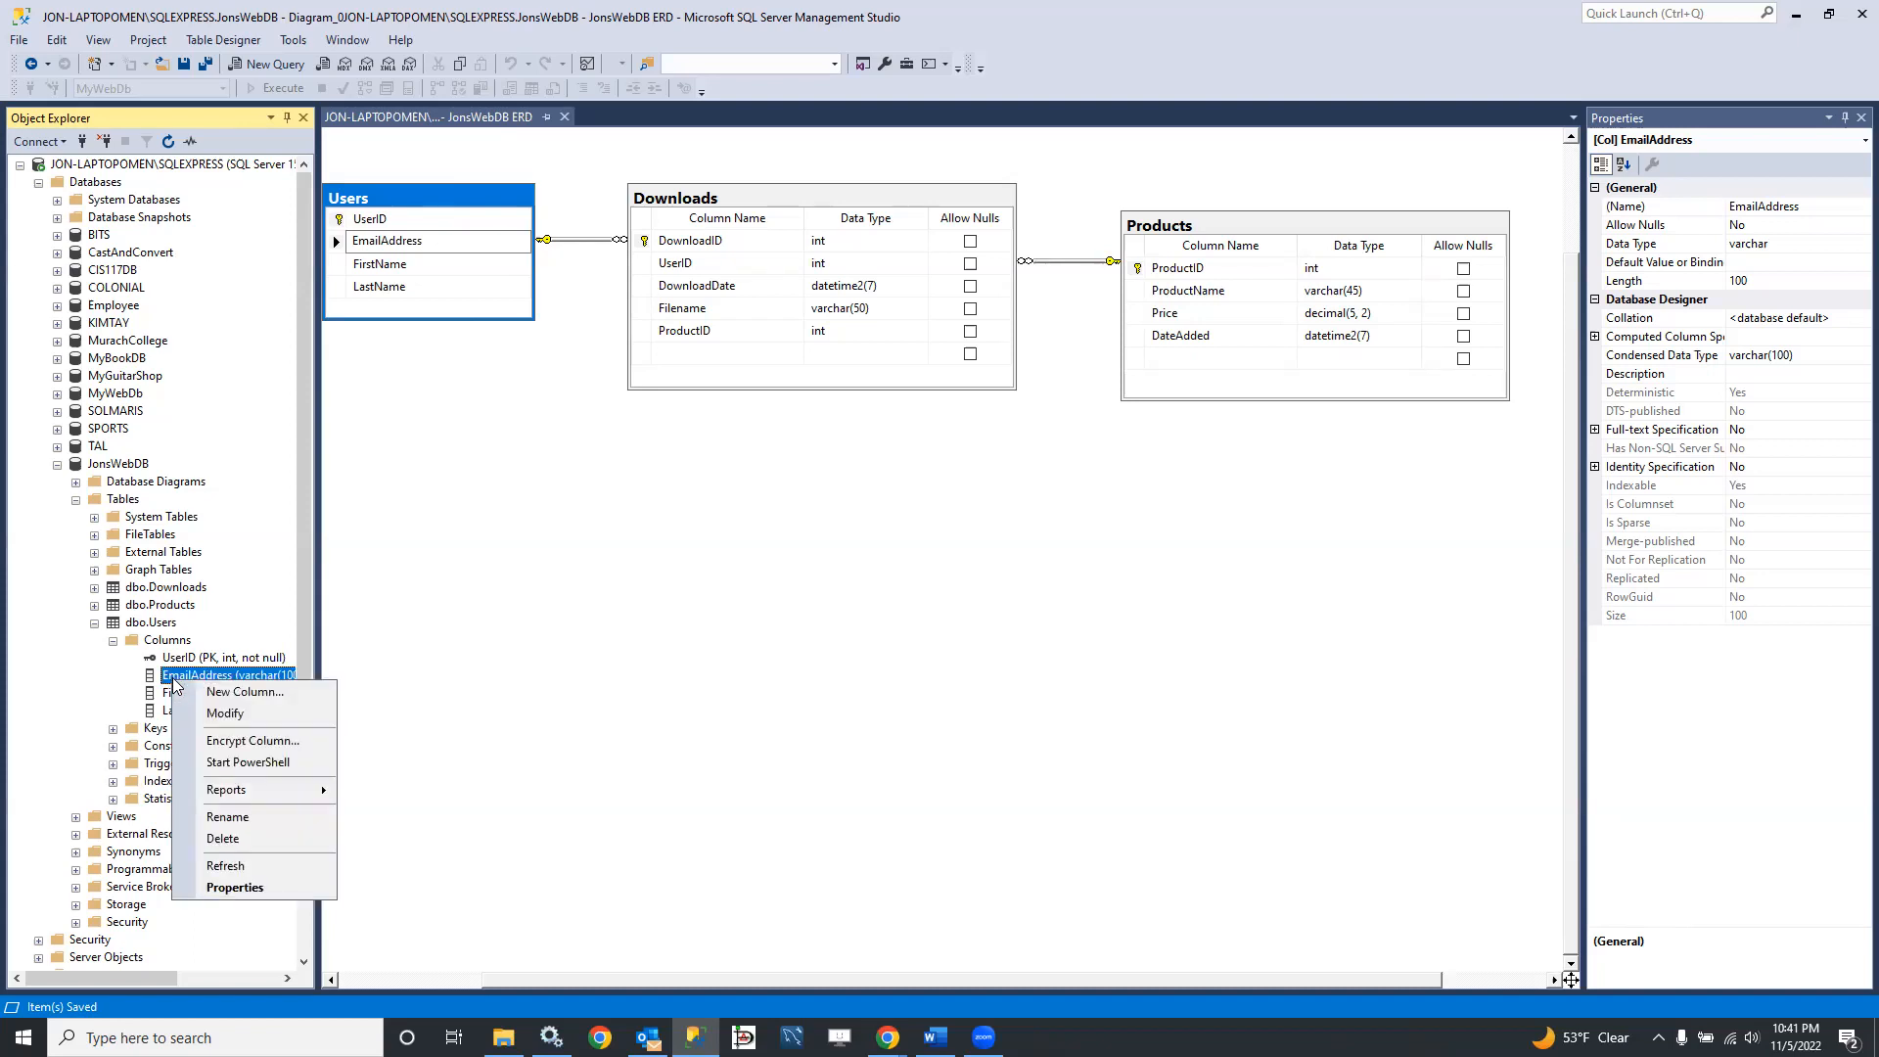
click(227, 816)
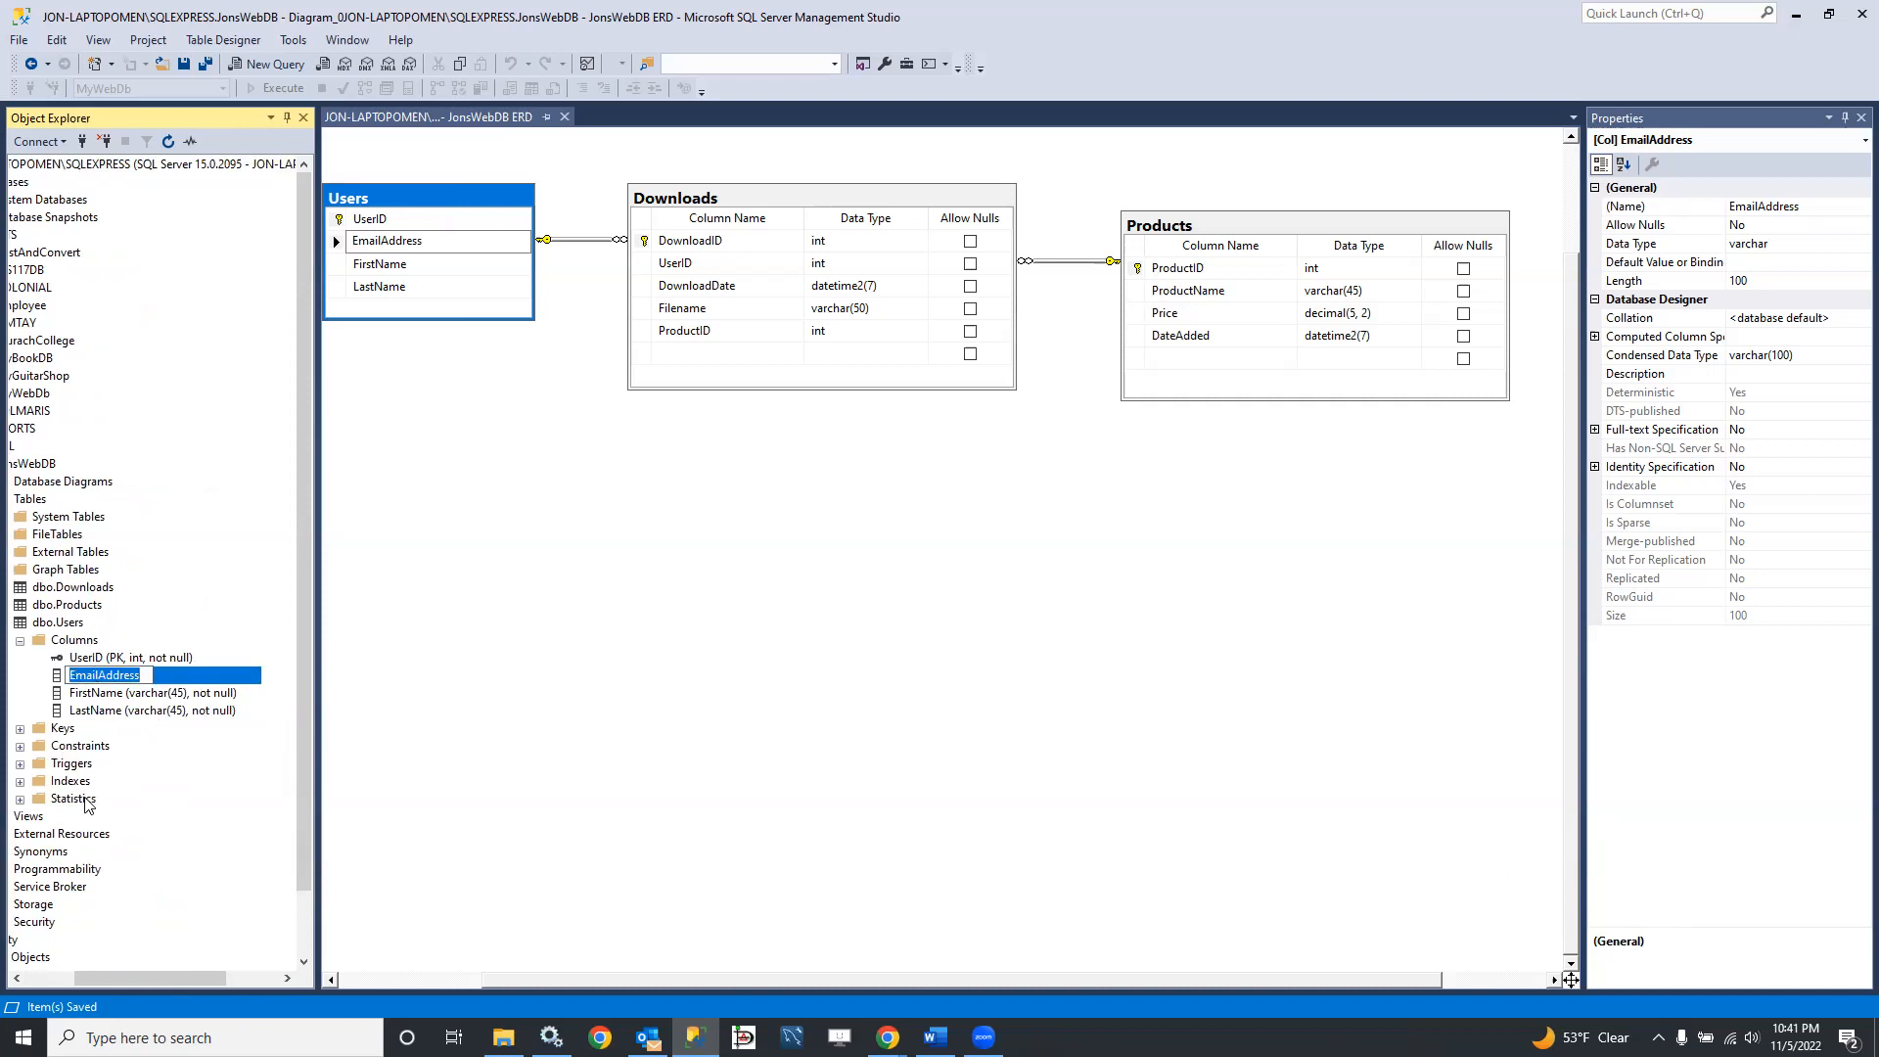
Step: Examine the indexes listed under the Users table and clear the table selection in the diagram
click(20, 782)
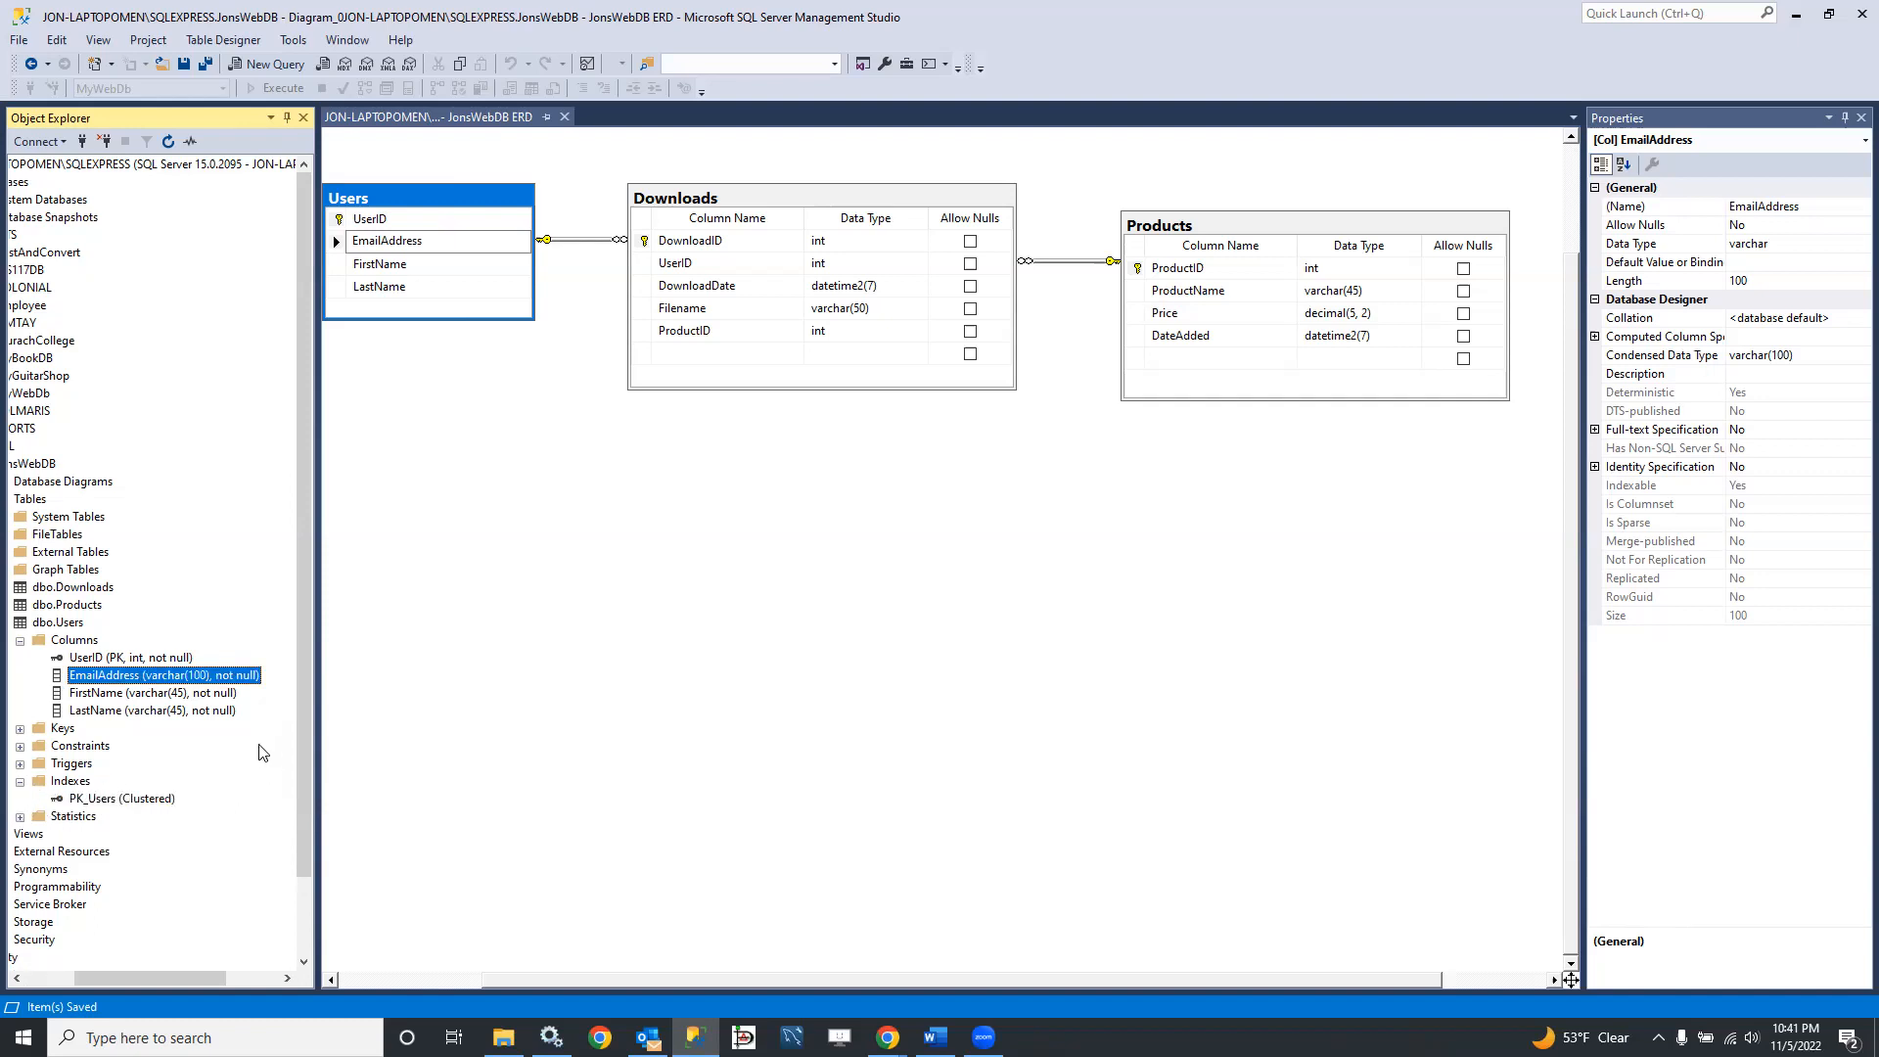
scroll(294, 708, down, 1)
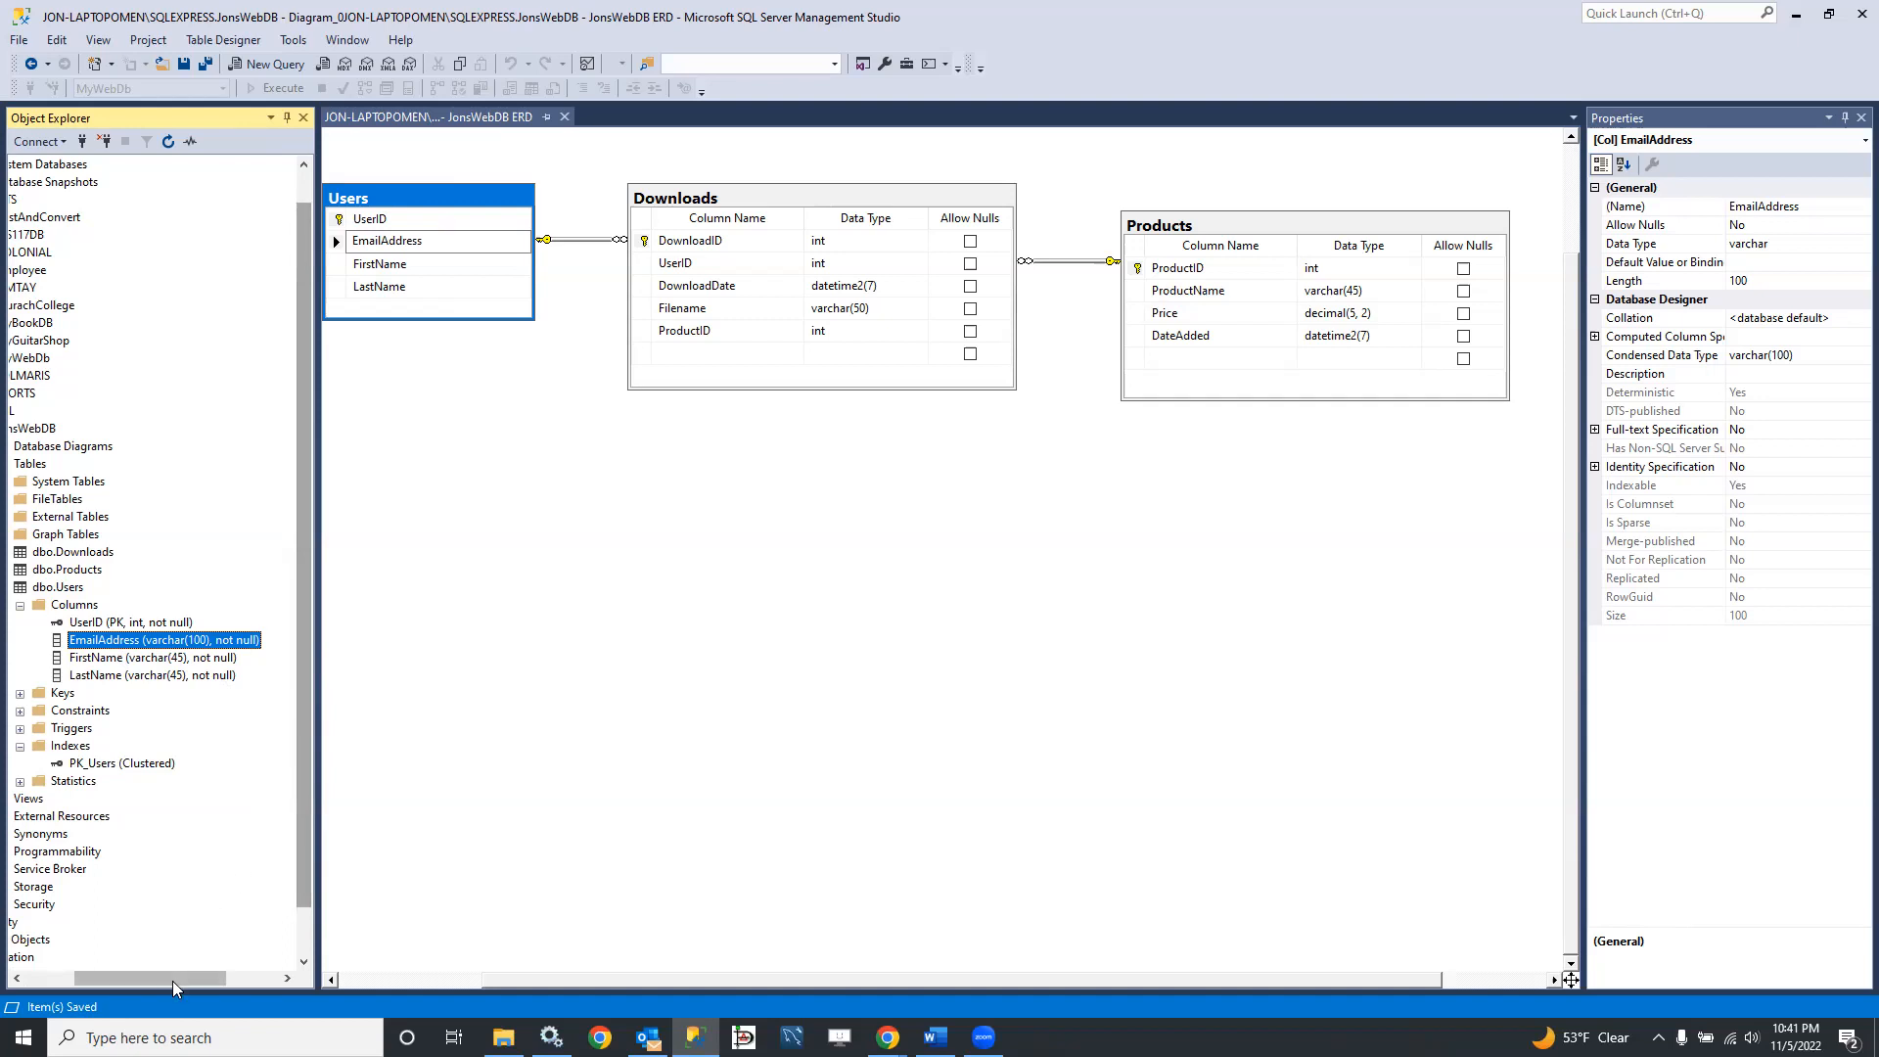
drag(172, 980, 108, 978)
scroll(299, 732, up, 1)
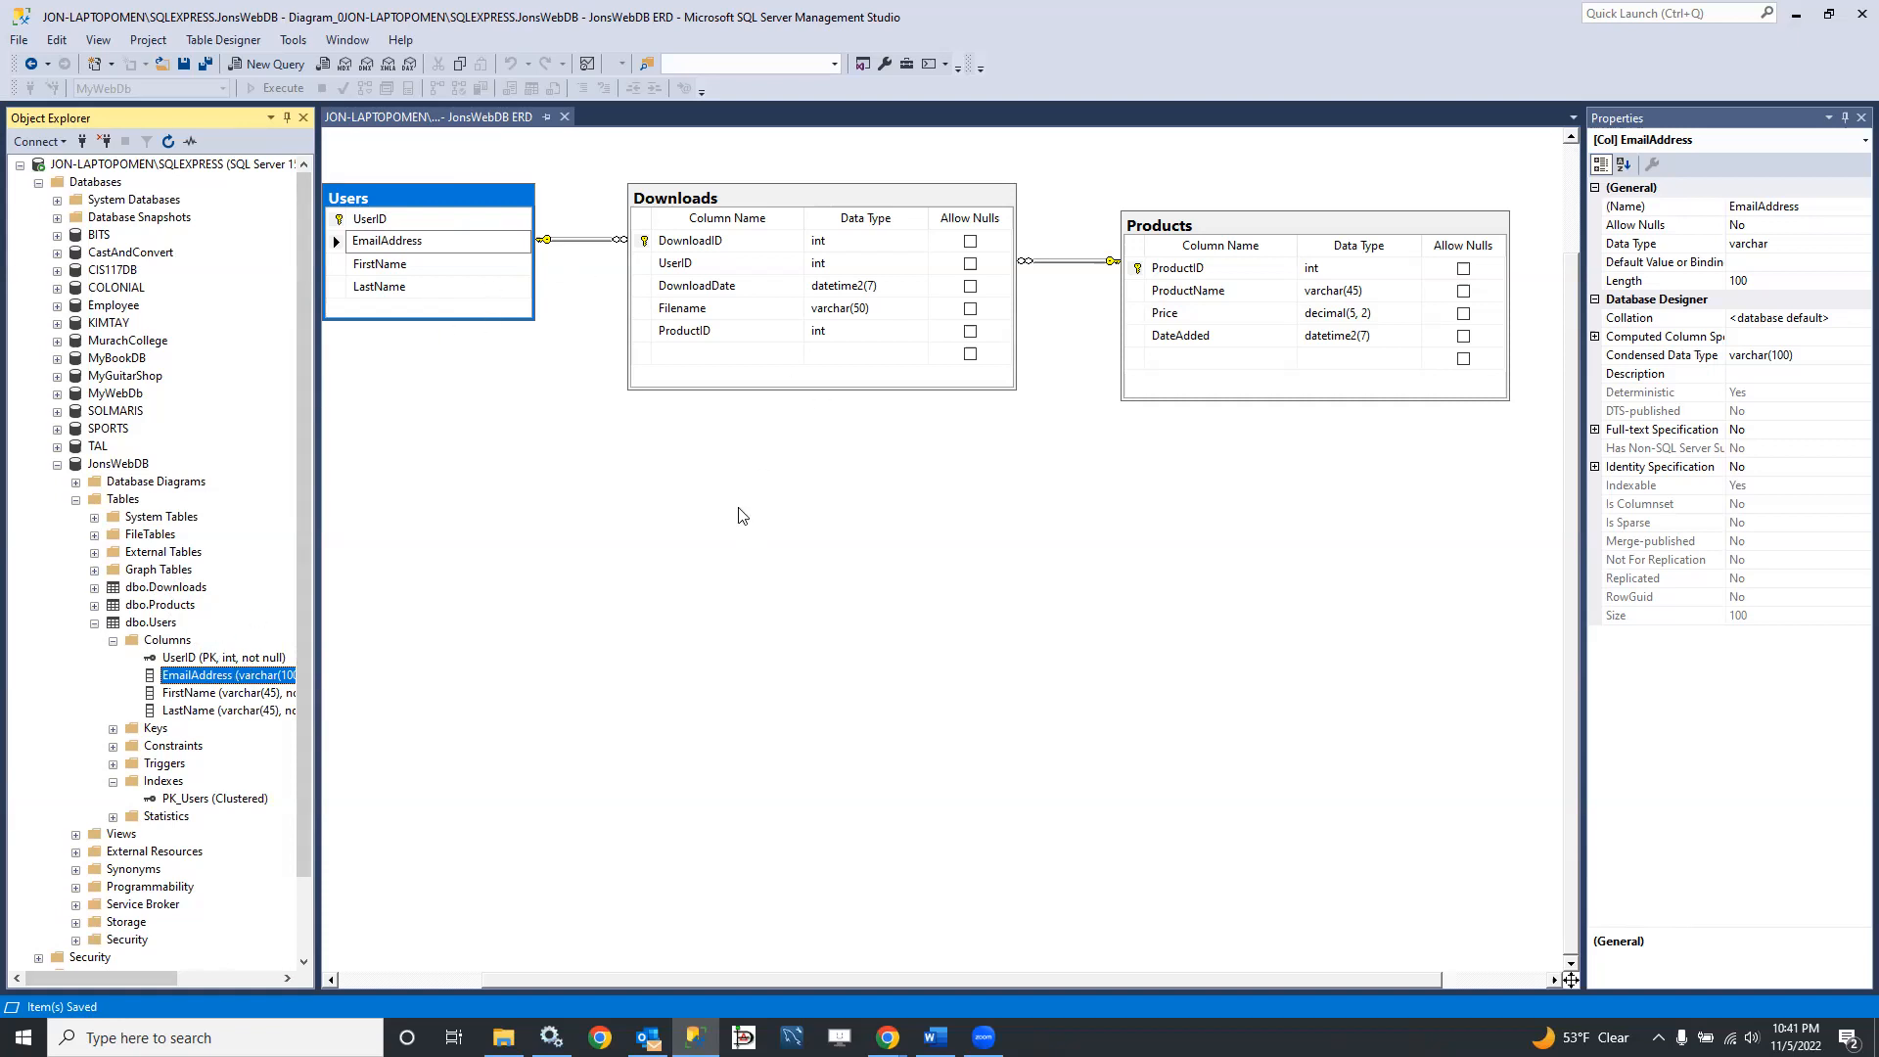
click(740, 482)
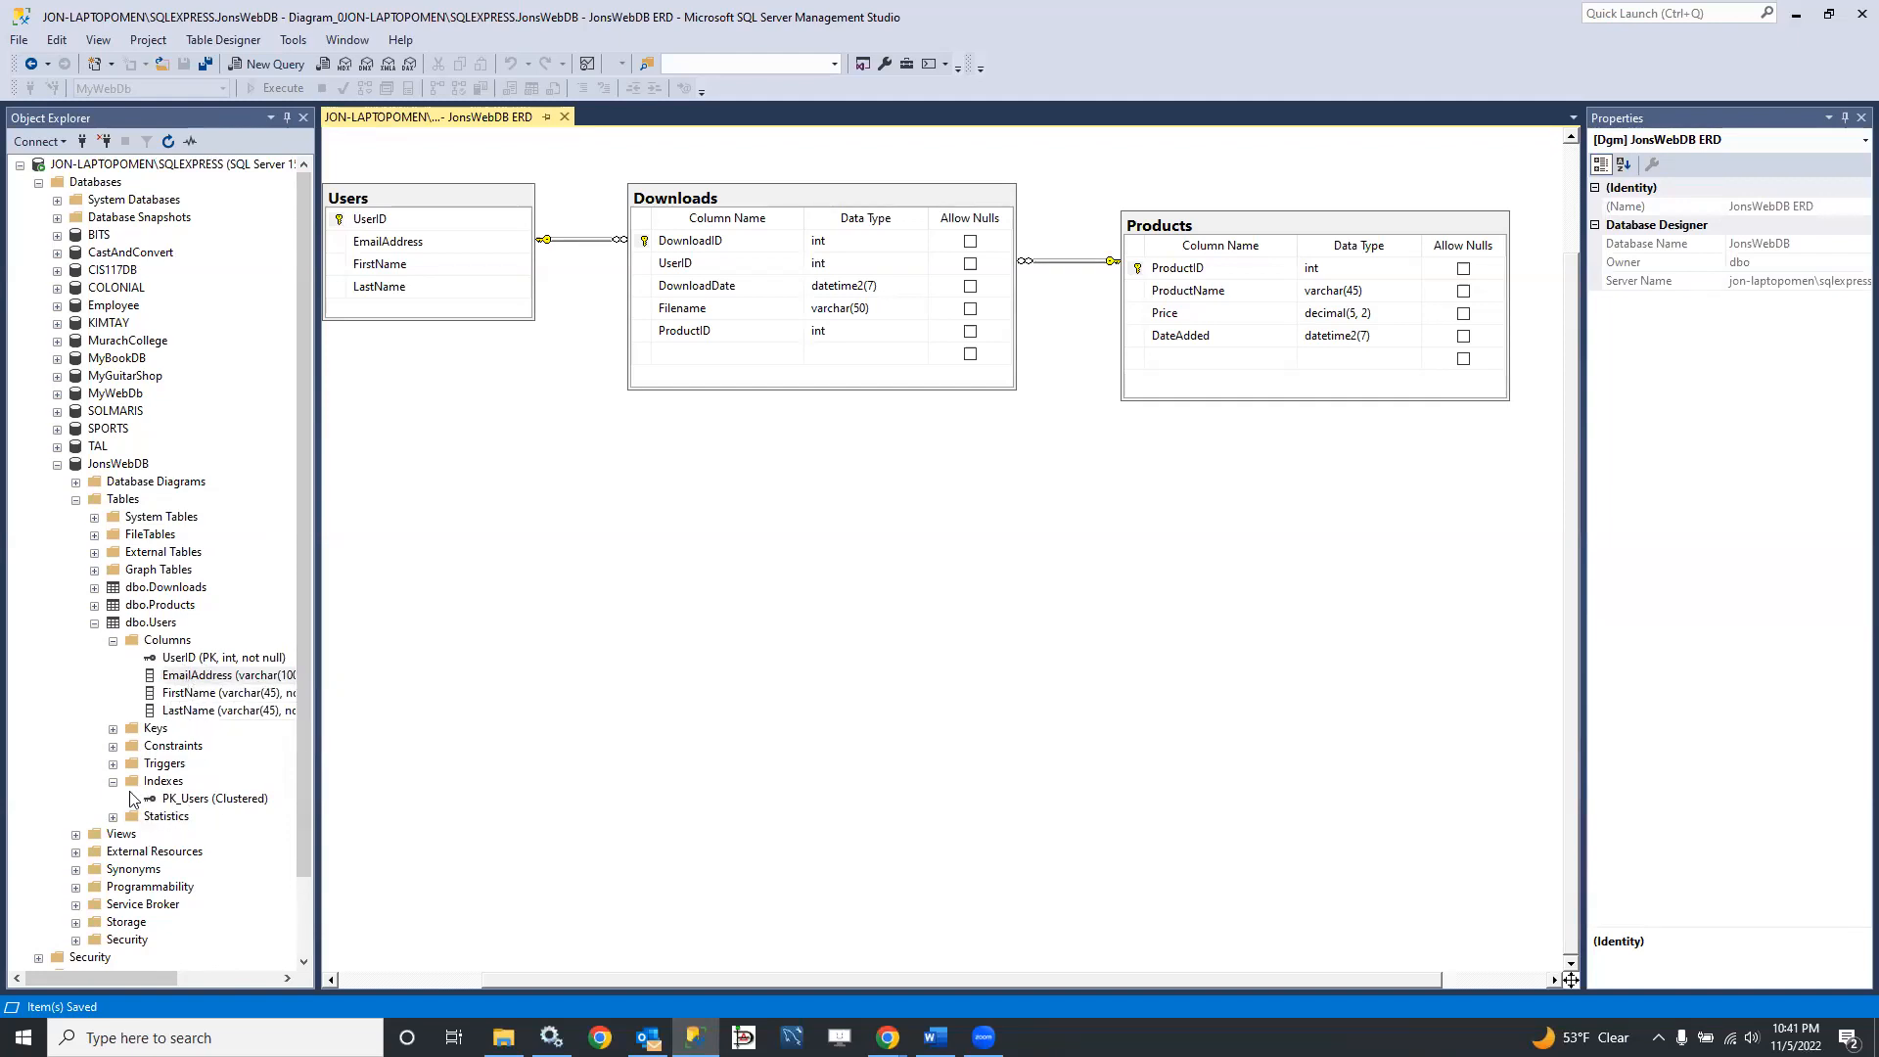
Step: Check the commands available for the Users table's UserID column, and select the EmailAddress column
click(114, 782)
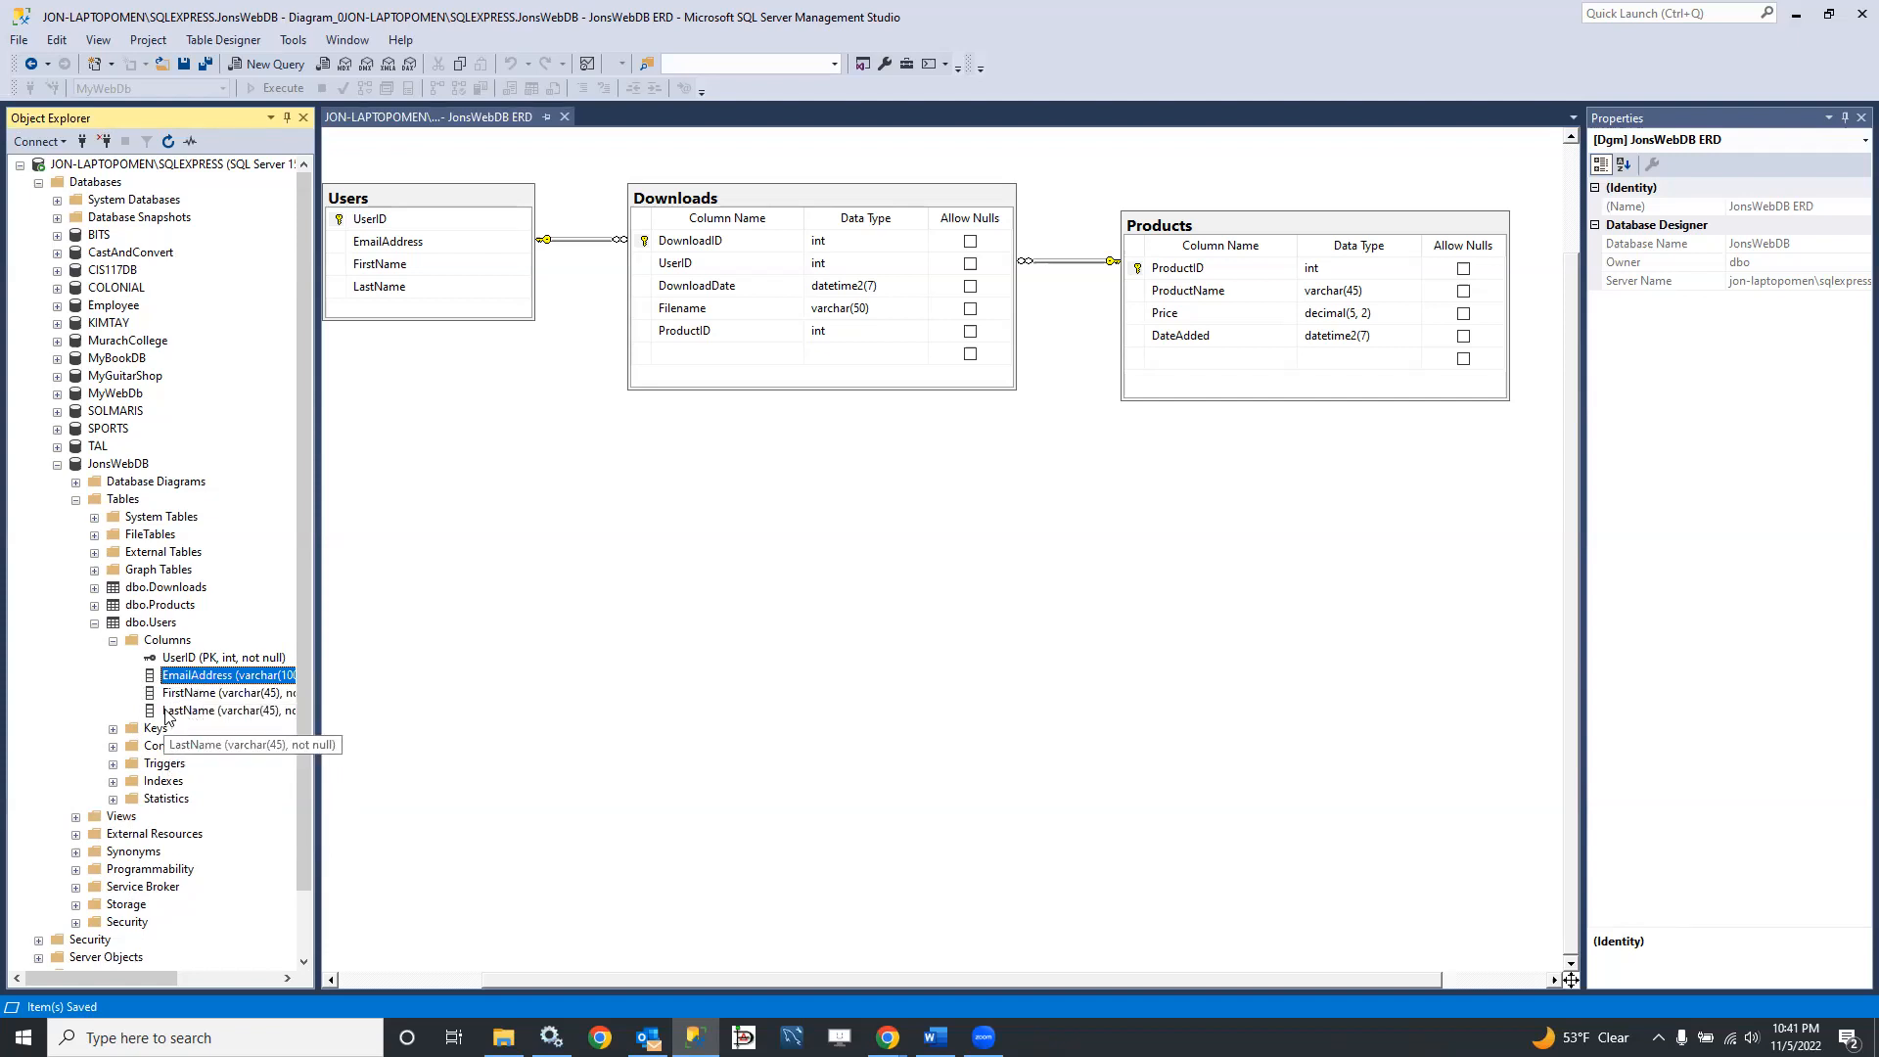
right_click(181, 659)
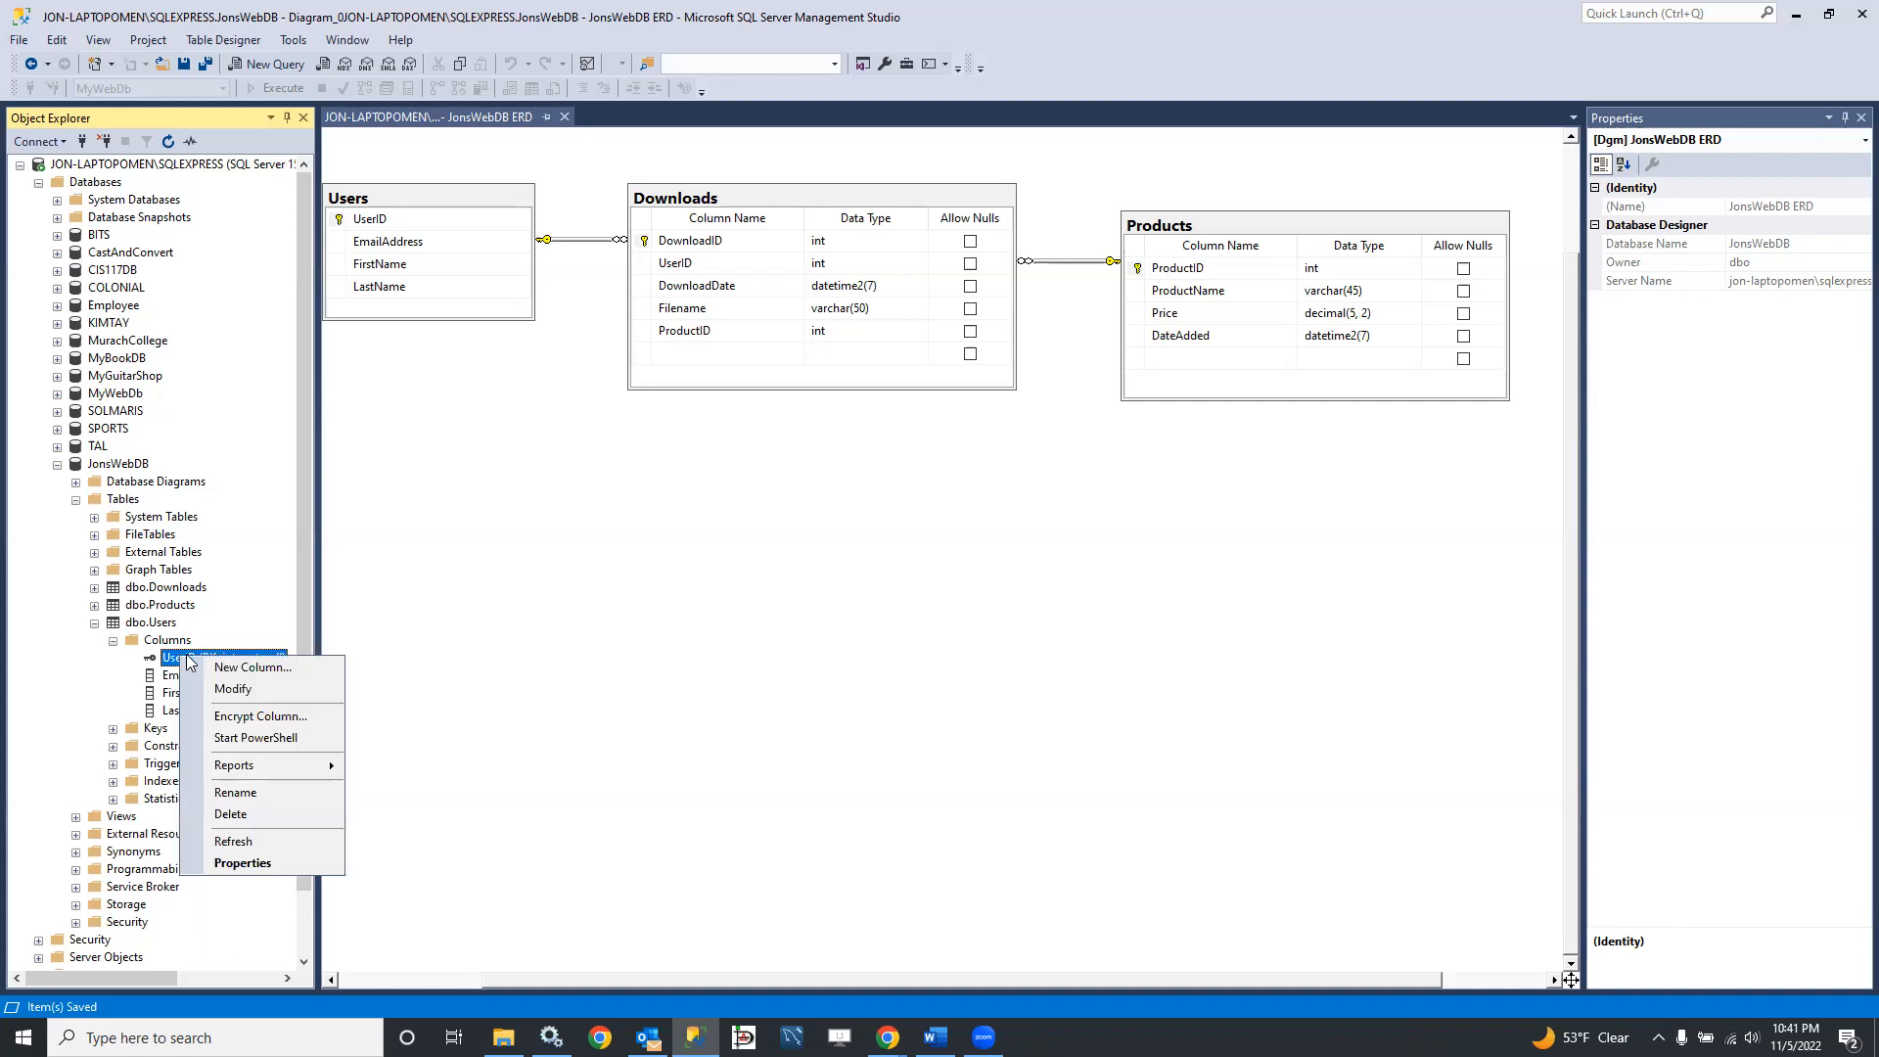
click(174, 678)
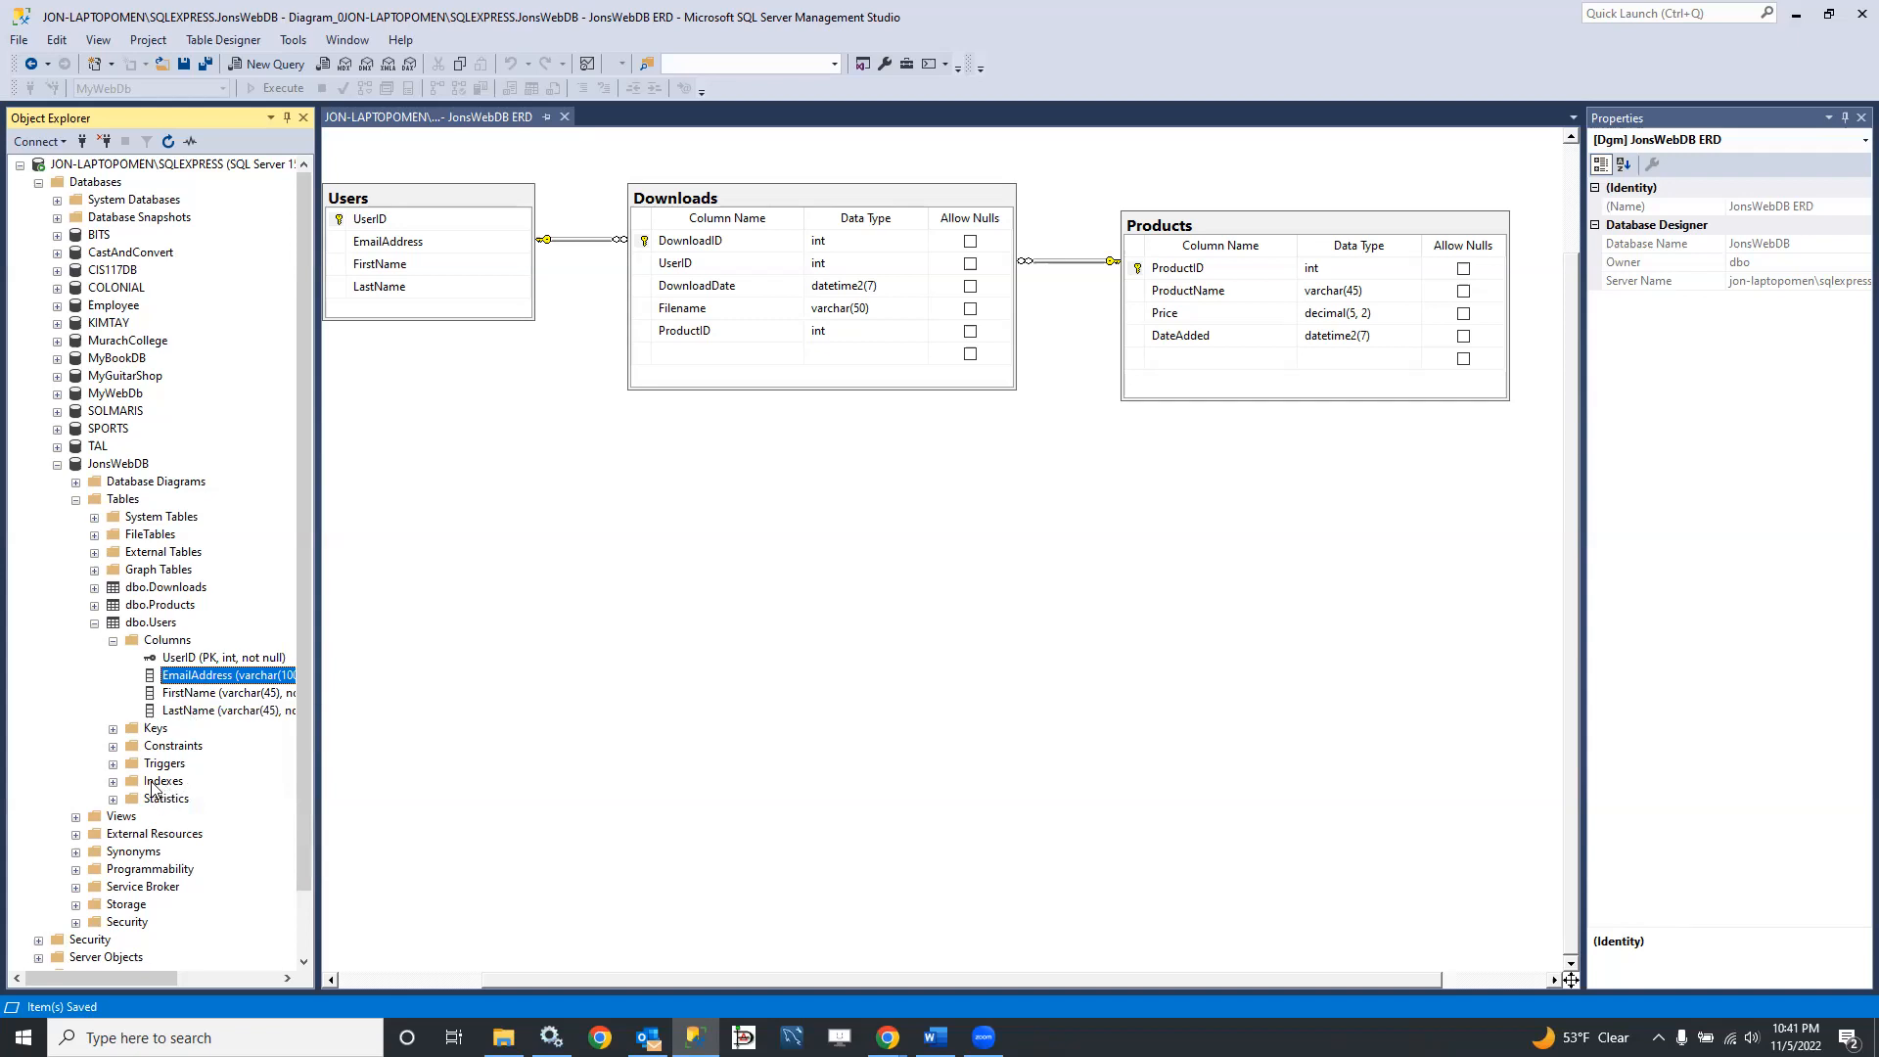
Step: Script the Users table's PK_Users index as CREATE to a new query editor window
click(113, 782)
right_click(186, 800)
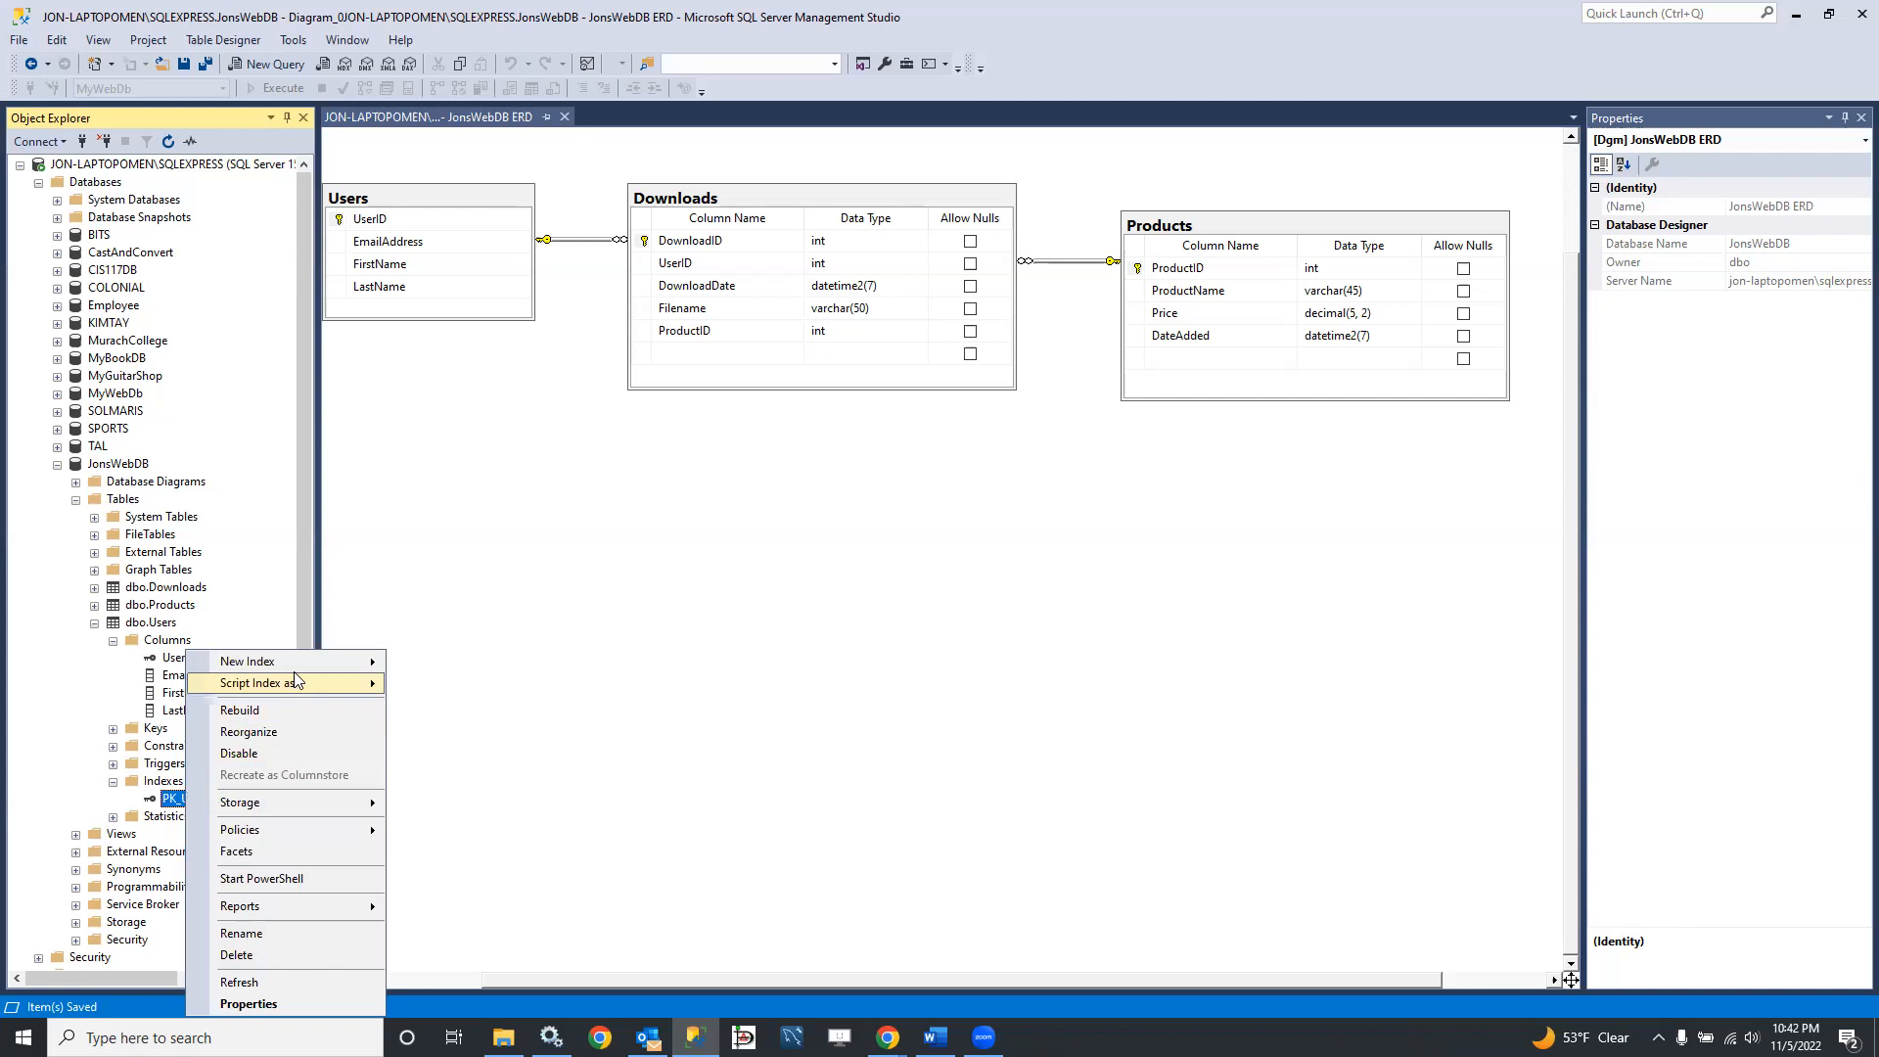
mouse_move(299, 684)
mouse_move(475, 685)
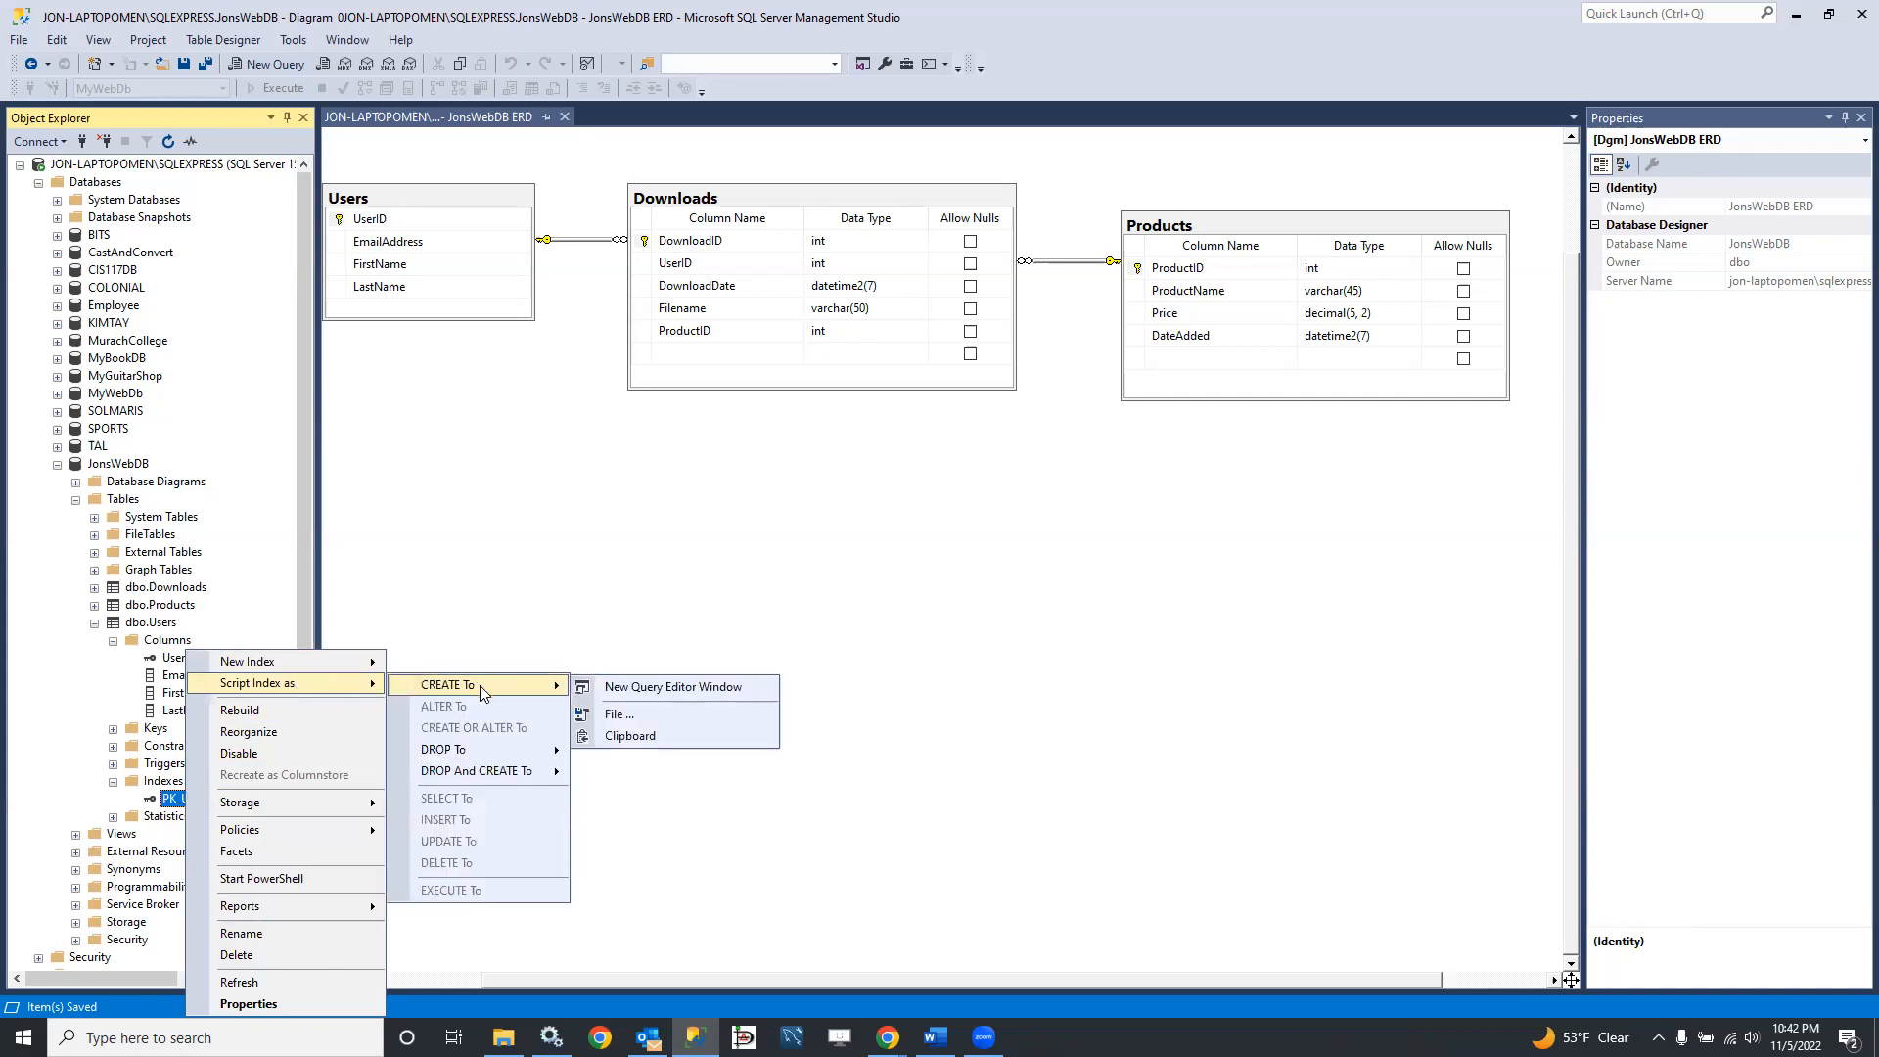
click(659, 686)
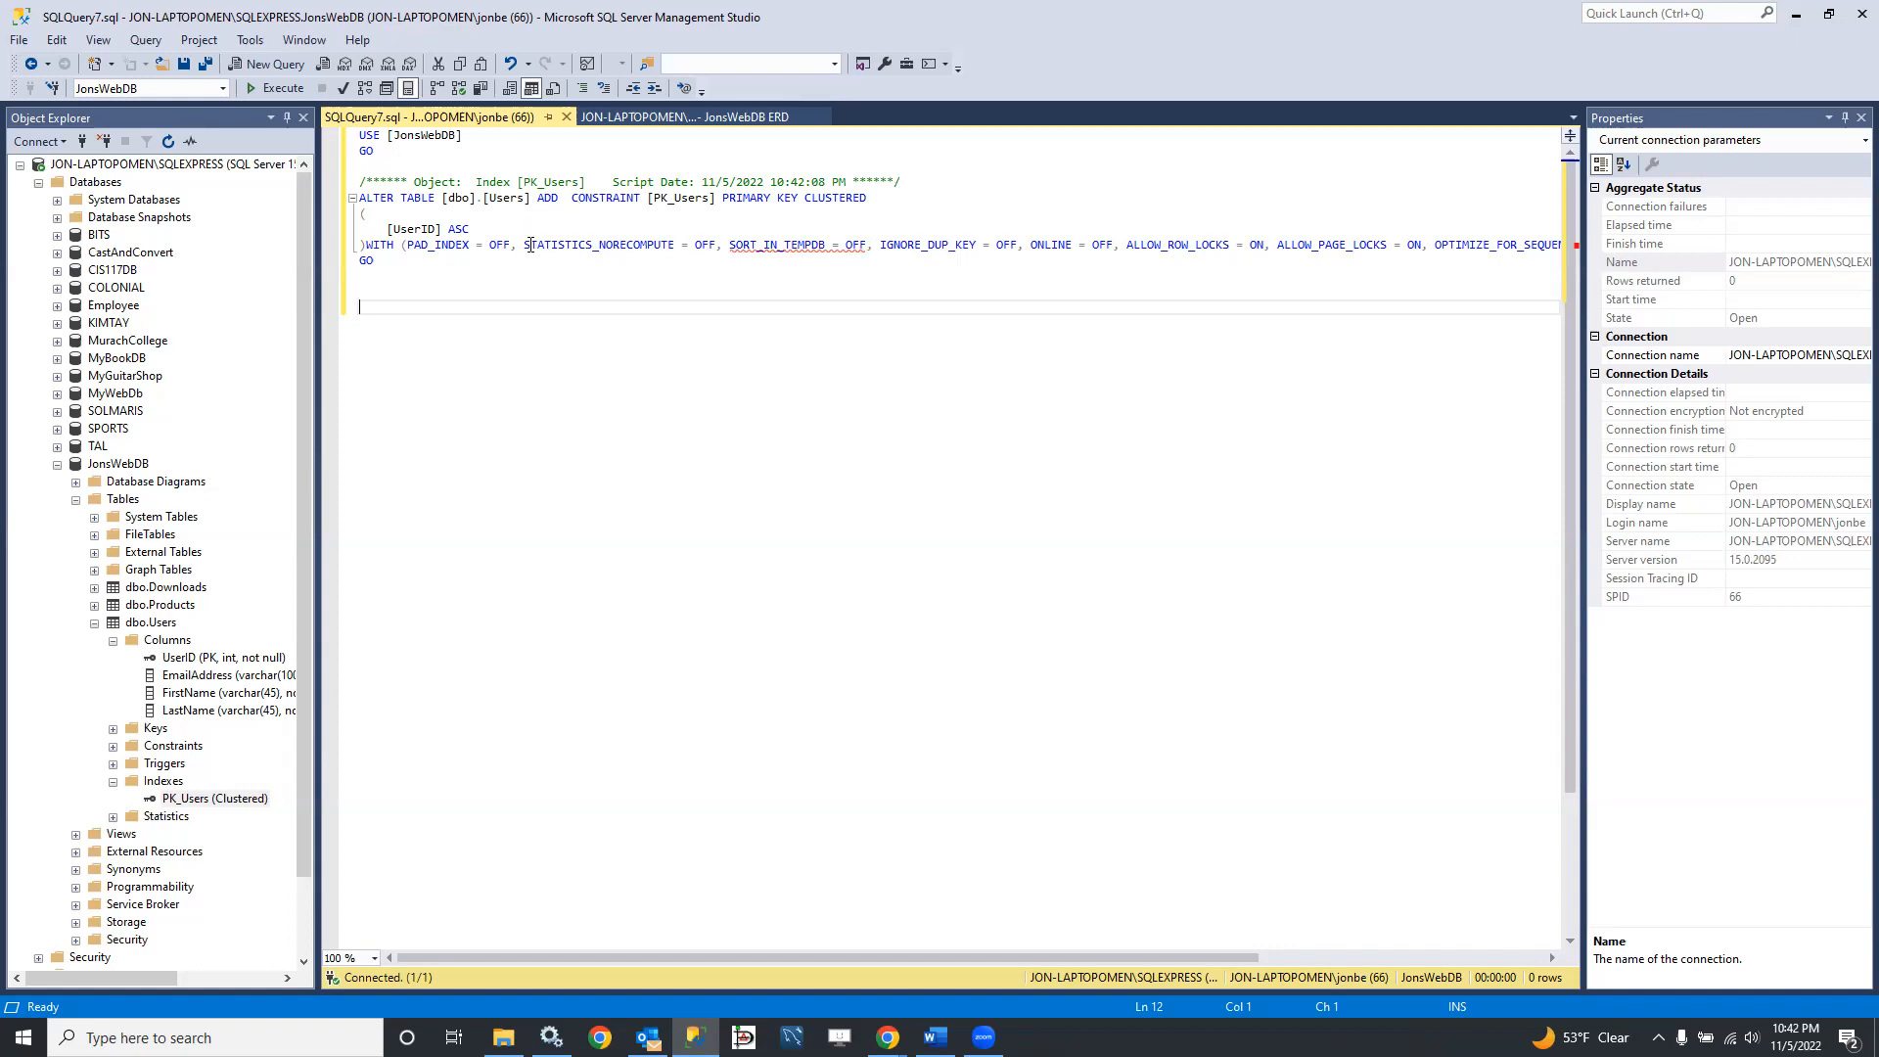
Step: Examine the index options in the WITH clause and the ALTER TABLE statement of the generated PK_Users script
drag(368, 246, 822, 251)
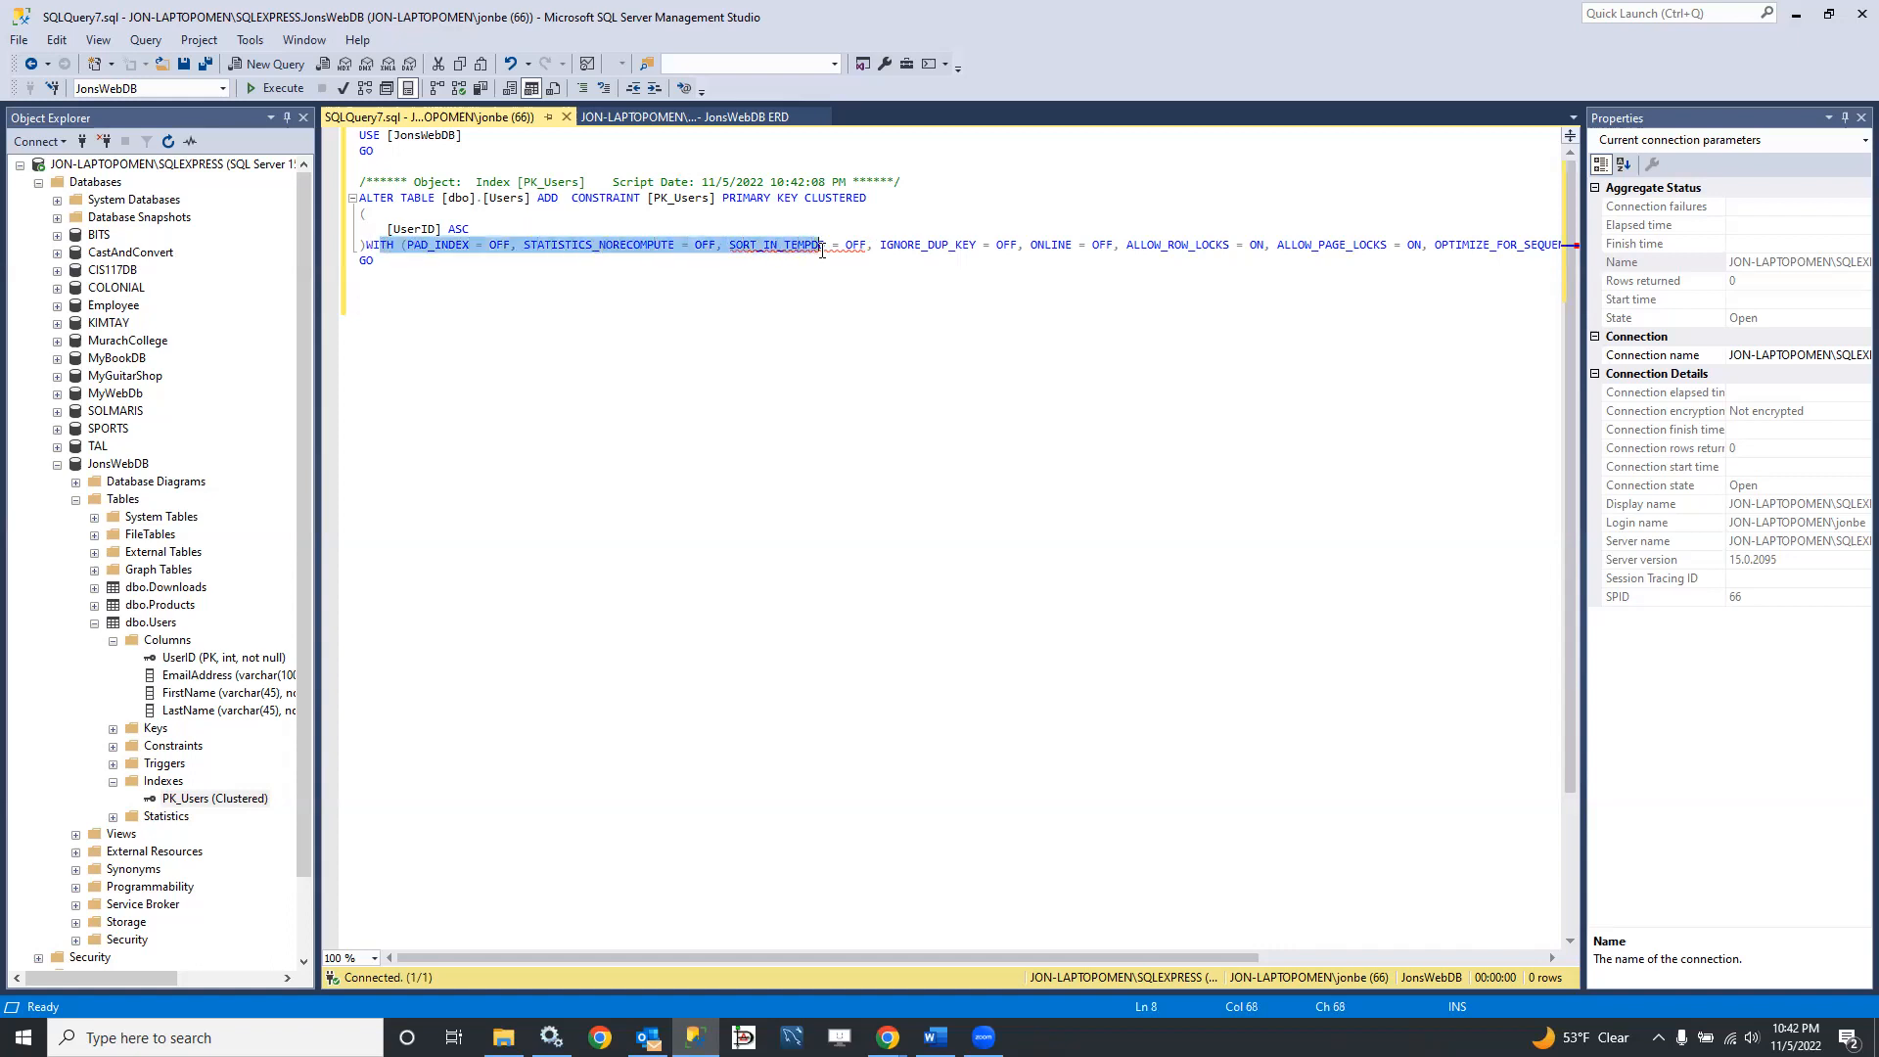
mouse_move(757, 957)
mouse_down()
mouse_move(957, 967)
mouse_move(724, 963)
mouse_up()
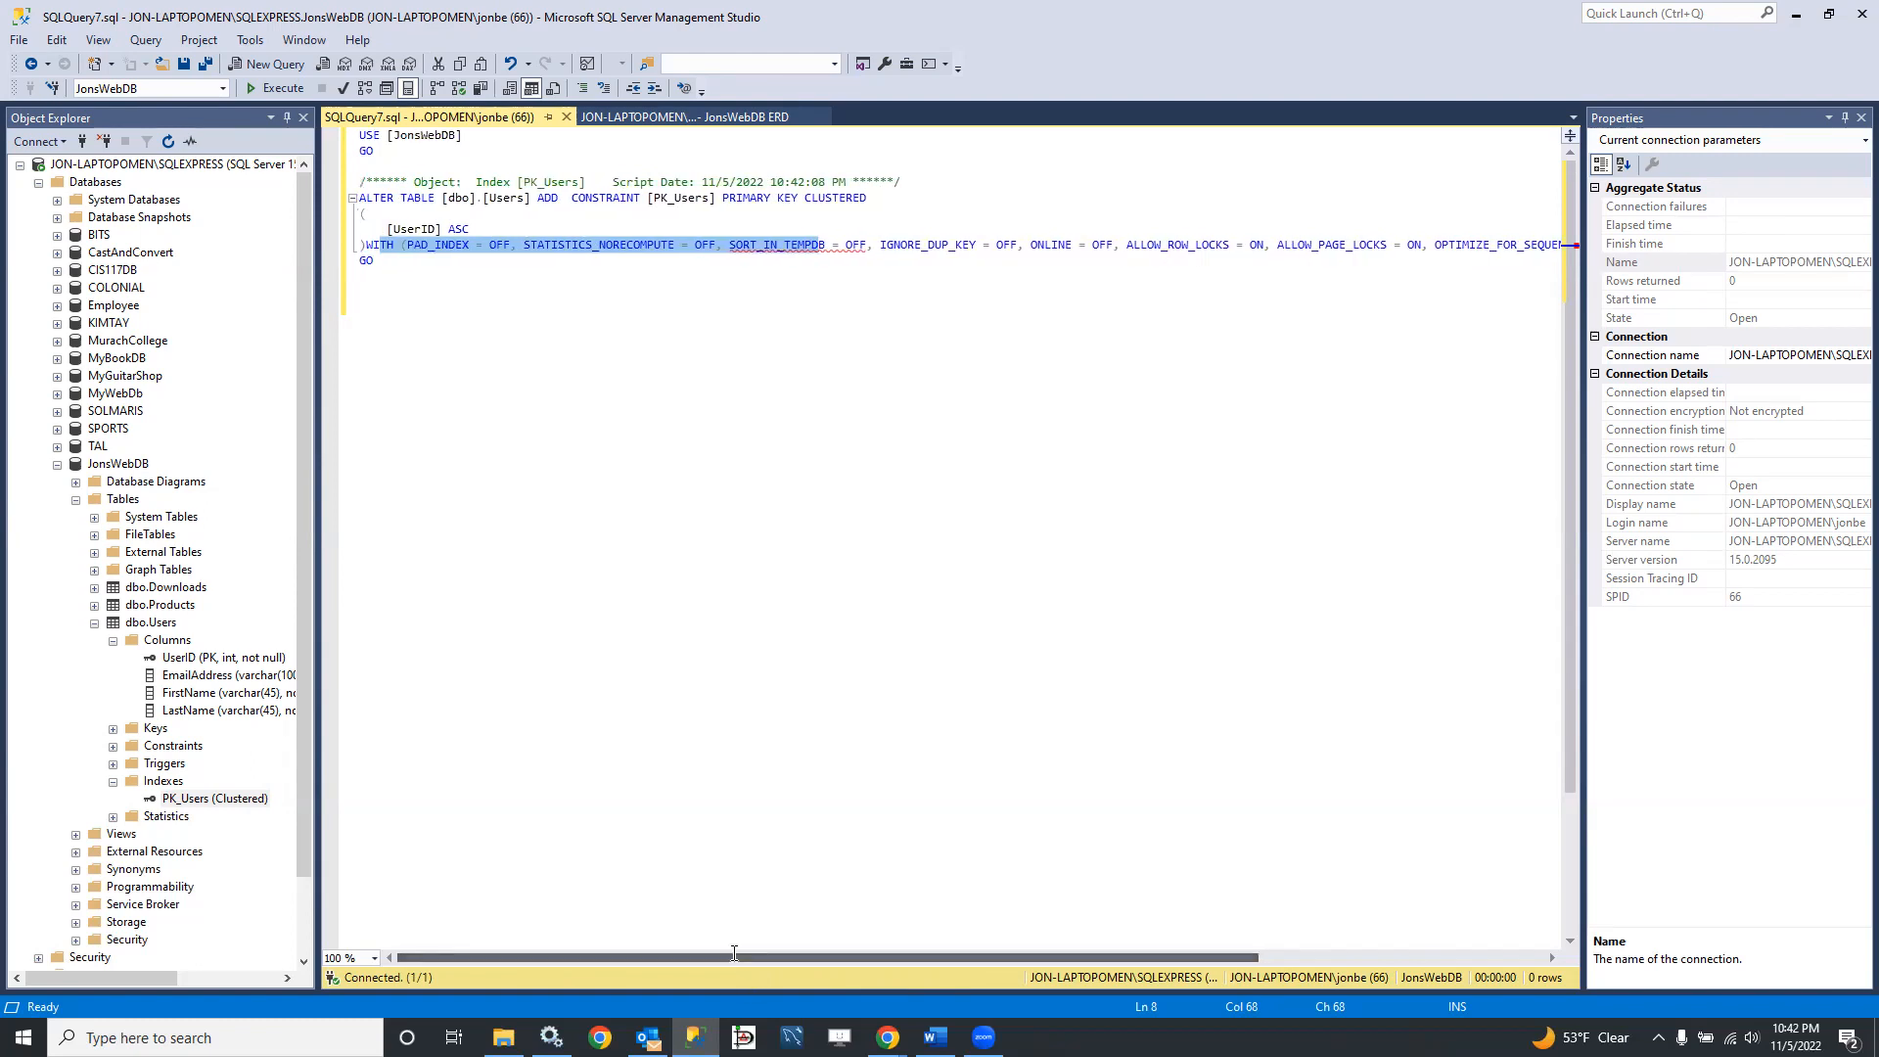
click(417, 289)
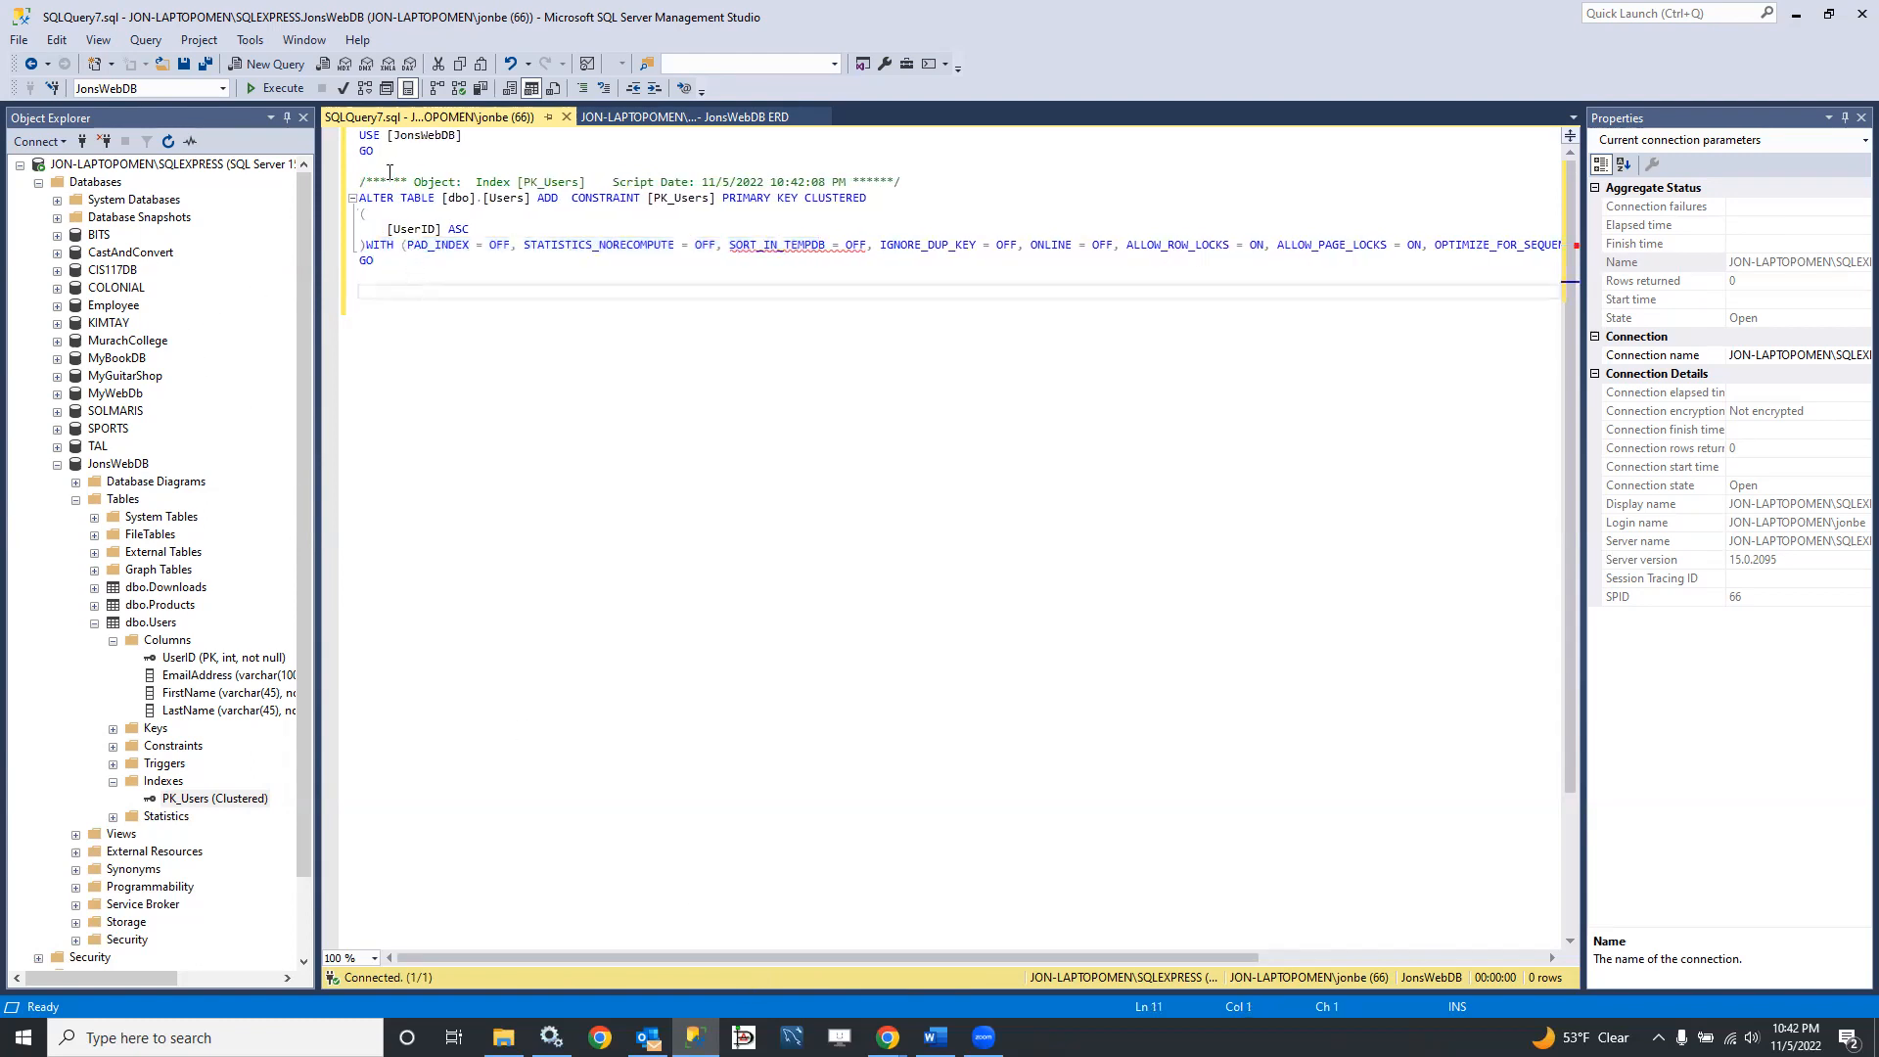
drag(360, 196, 893, 203)
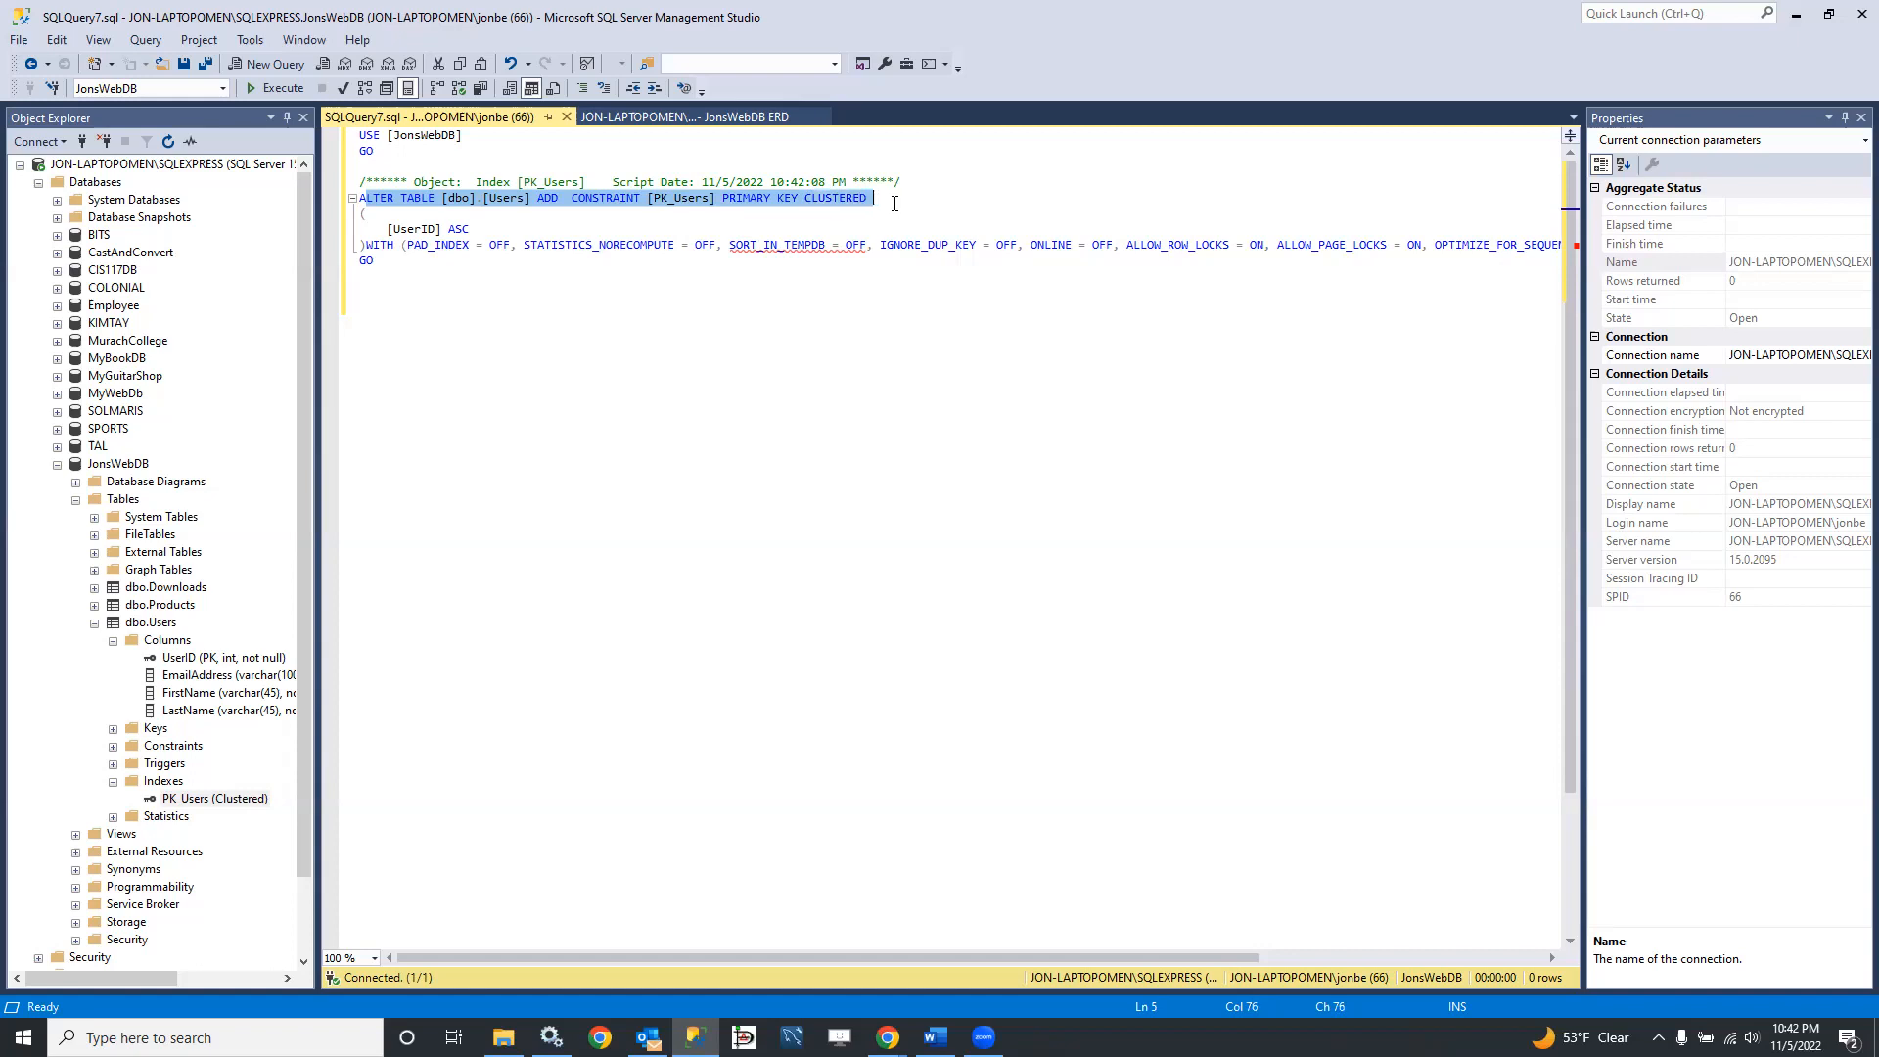
click(820, 209)
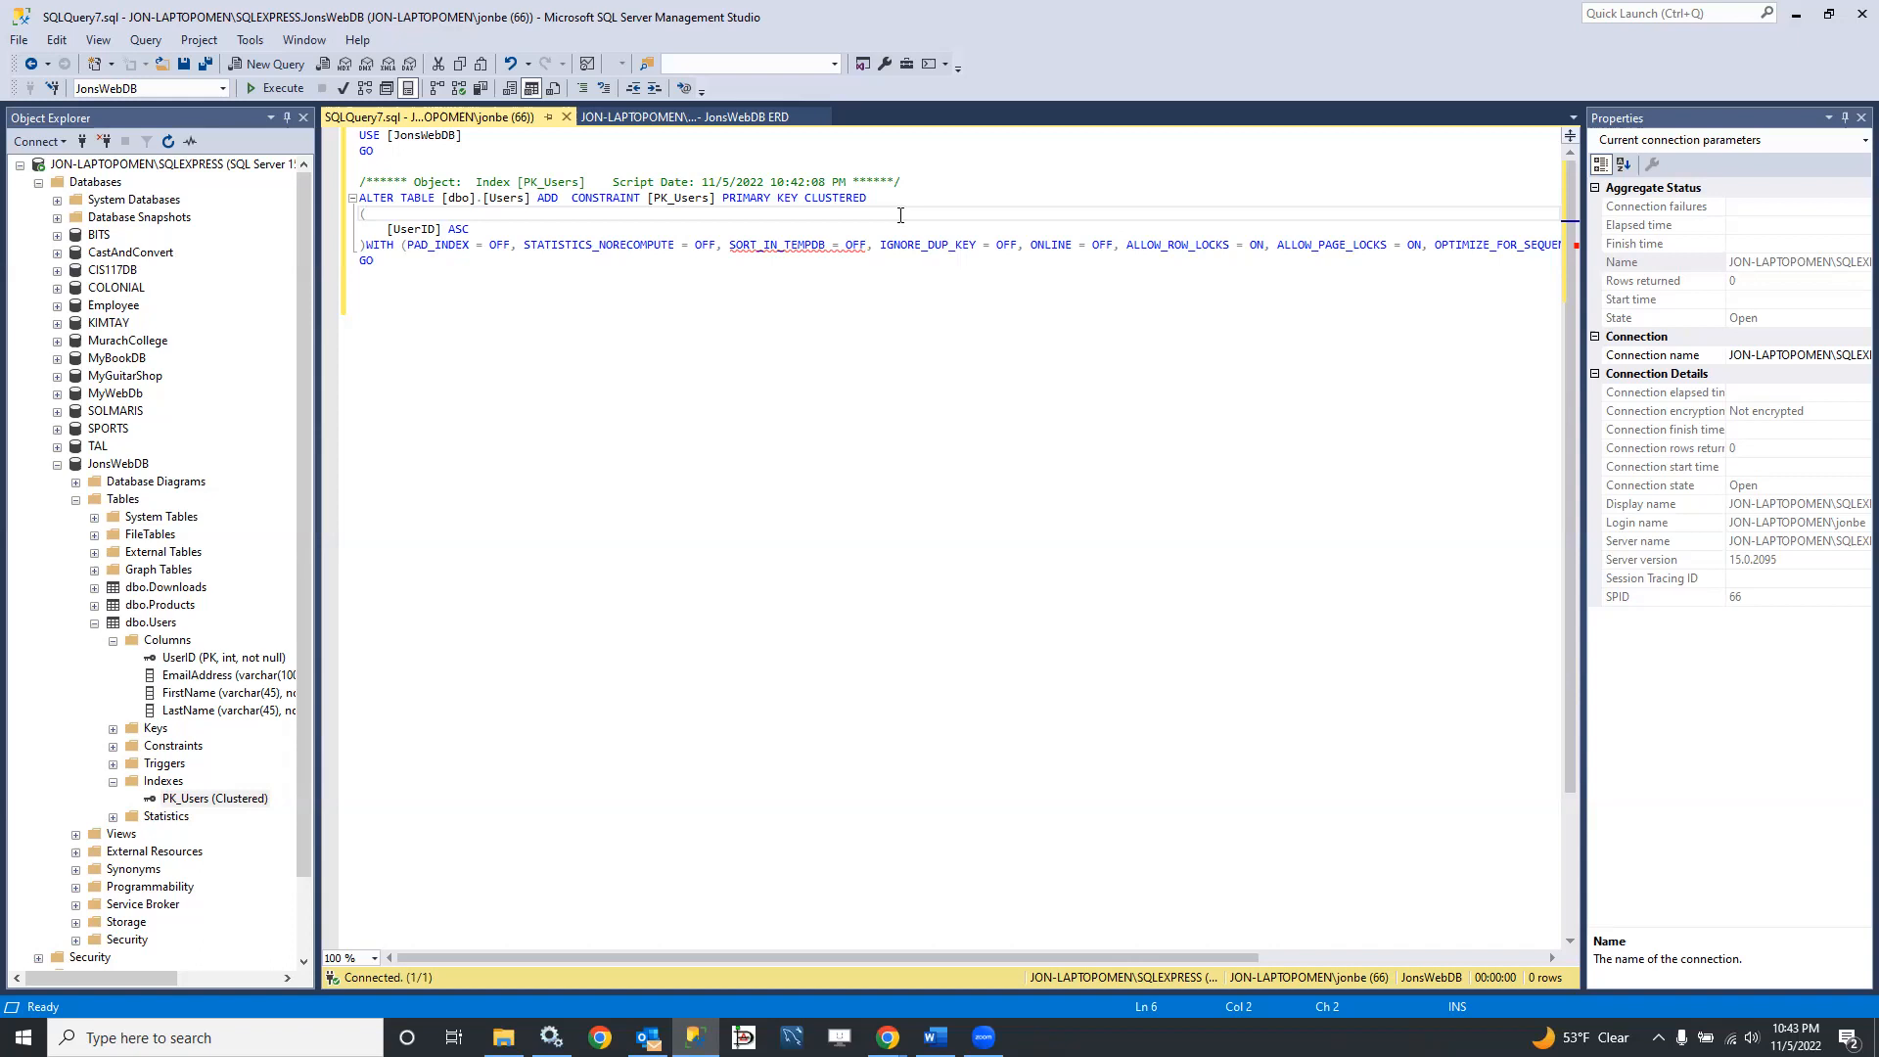
Step: Examine the CLUSTERED keyword in the primary key constraint, and close the generated script
drag(804, 199, 880, 202)
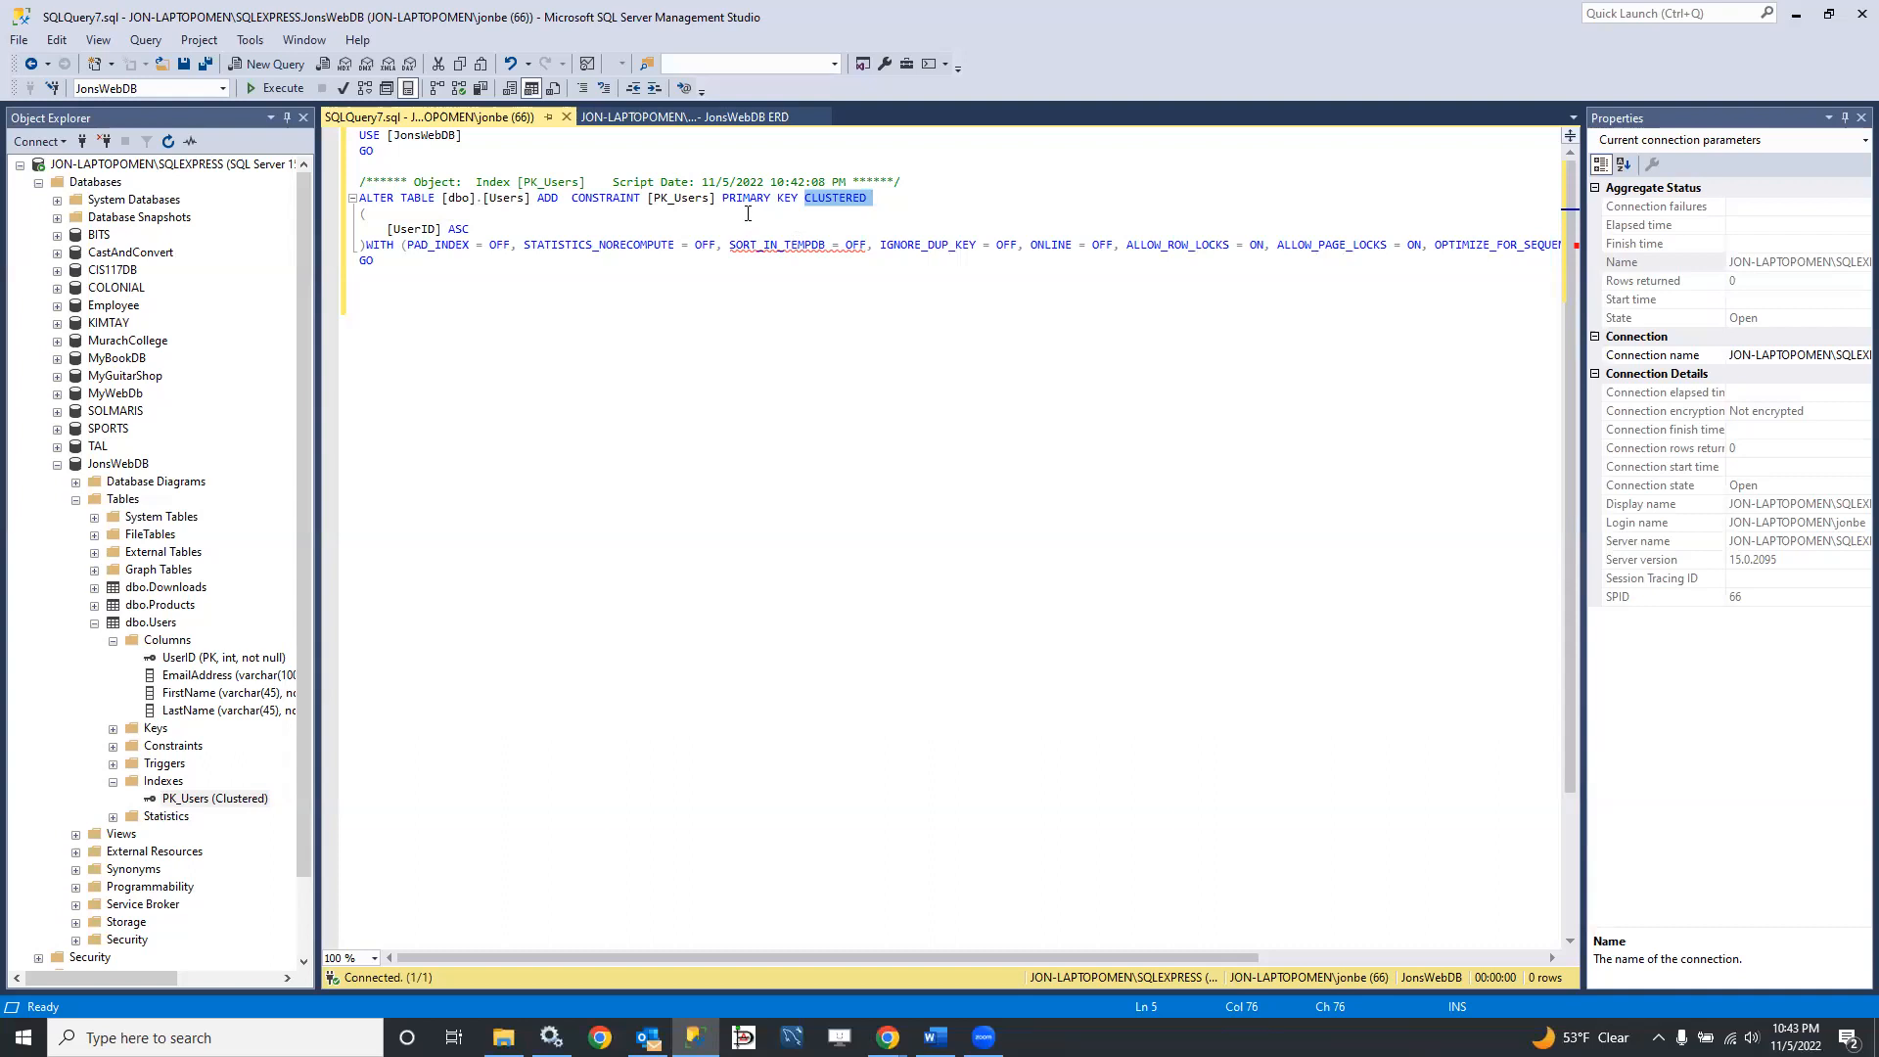
click(807, 198)
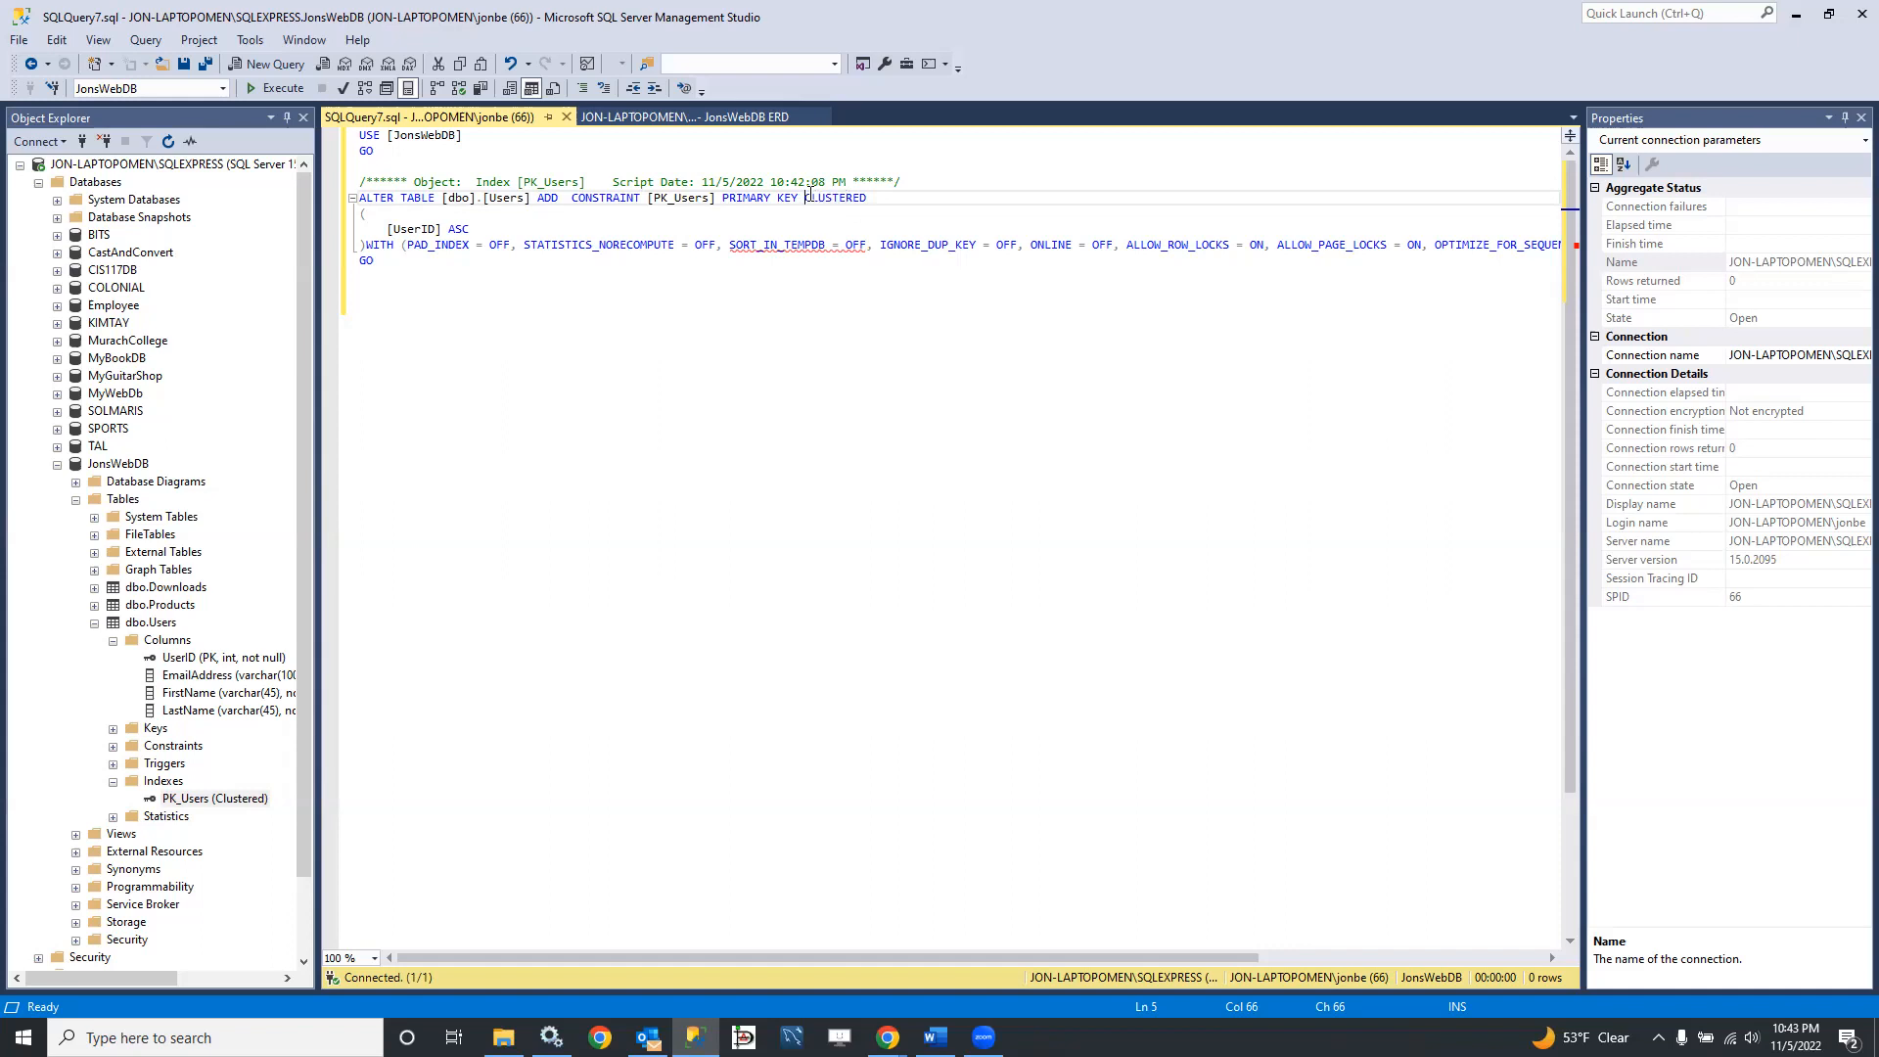
drag(806, 198, 868, 199)
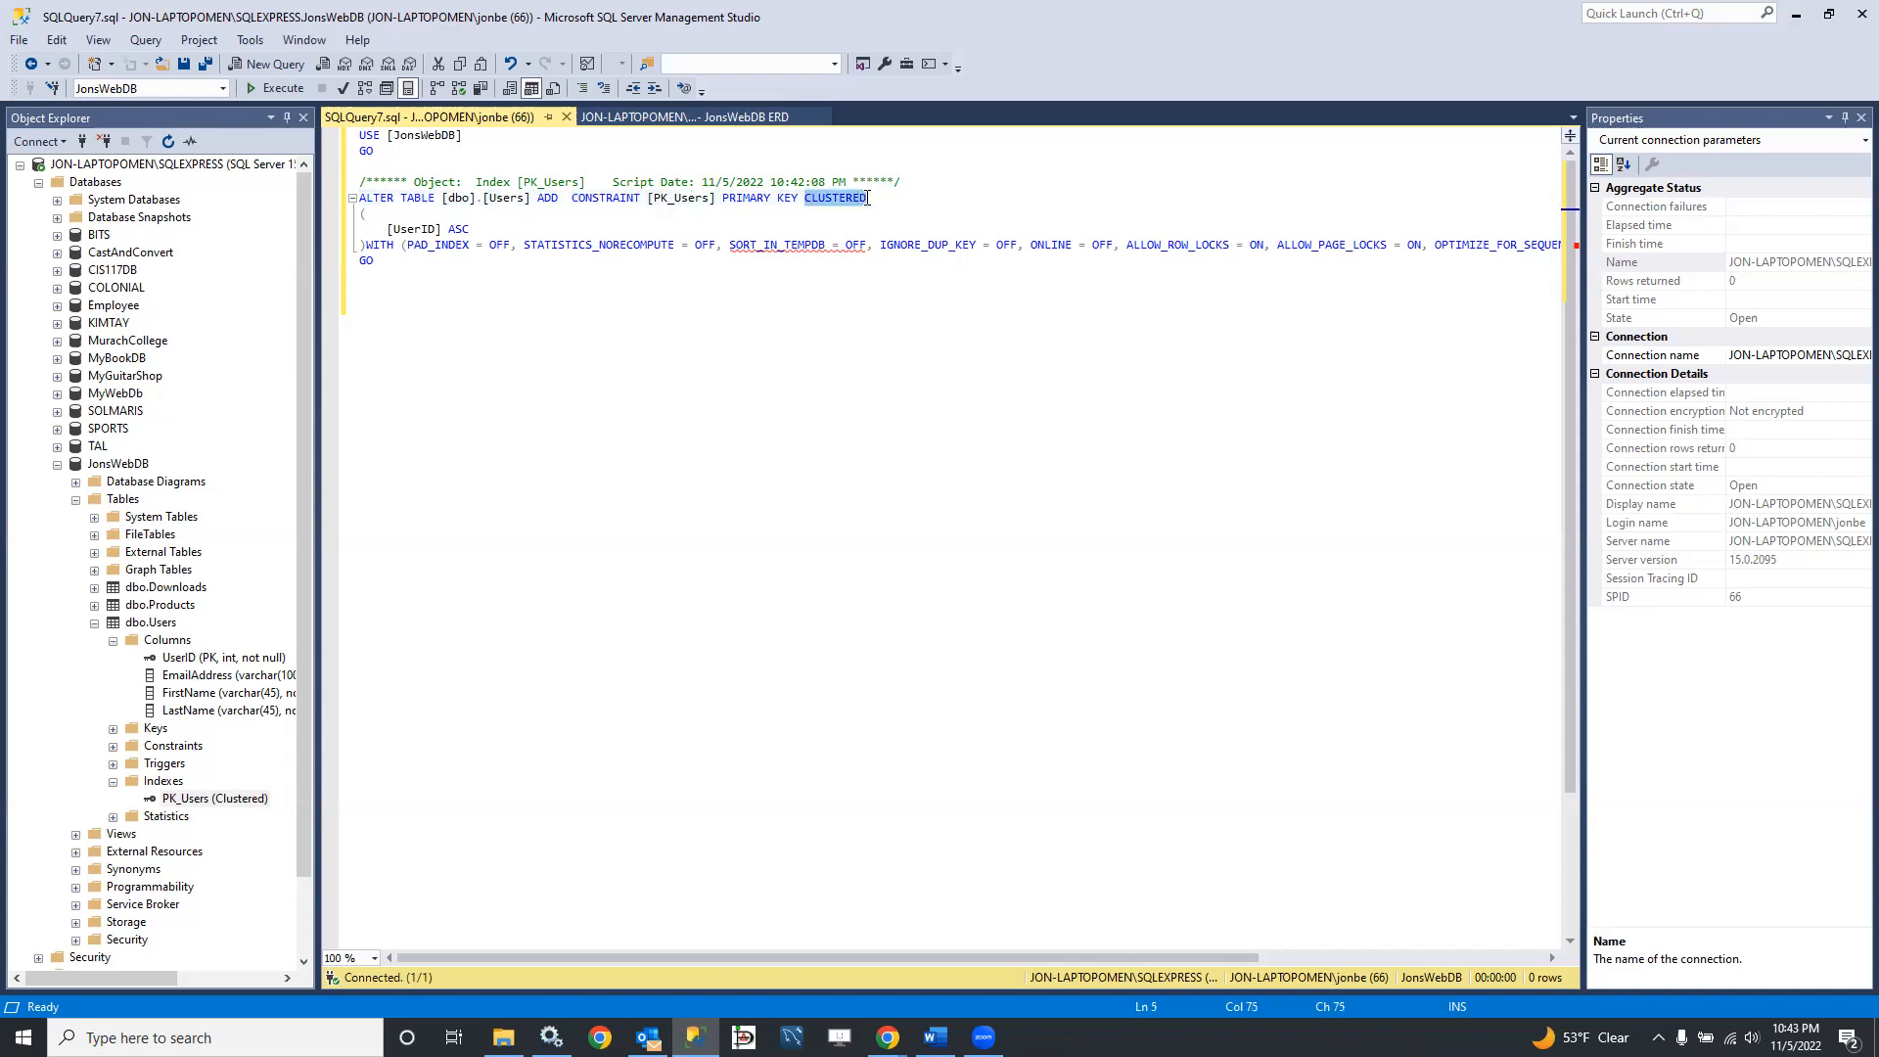
click(816, 214)
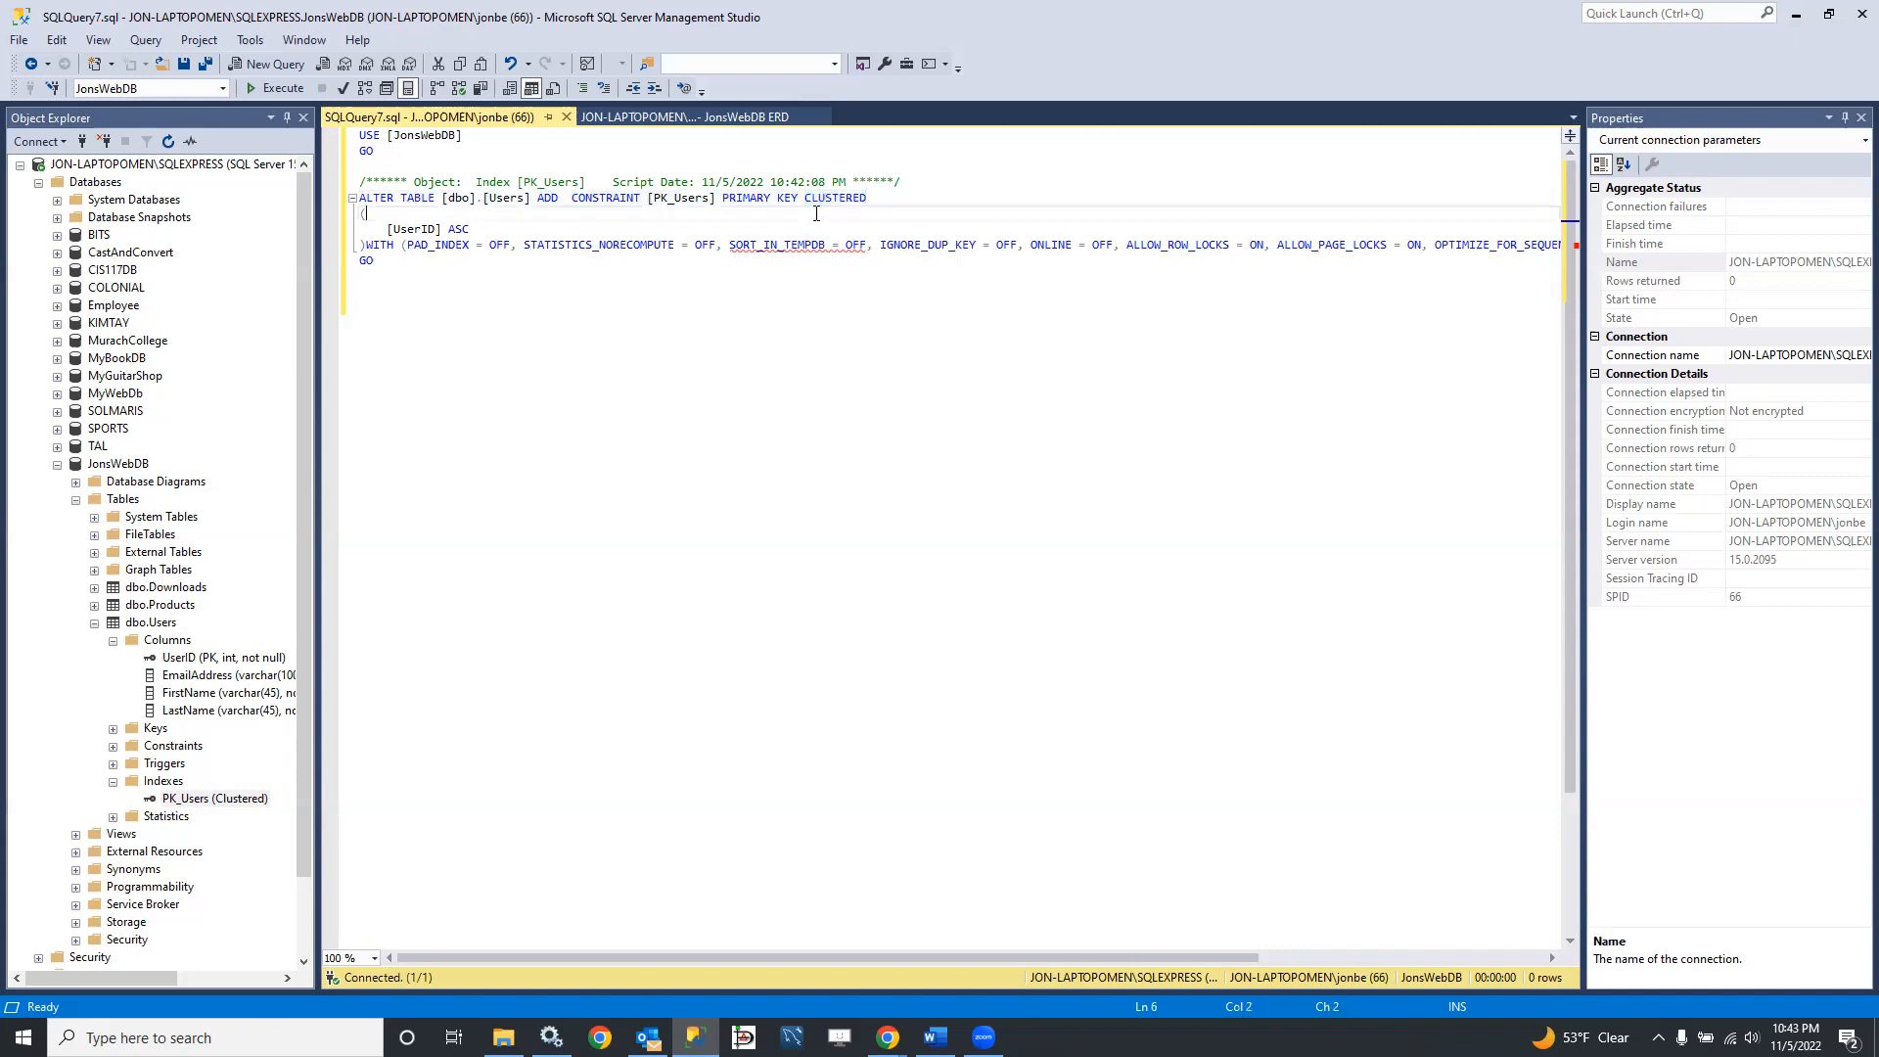
drag(806, 197, 861, 198)
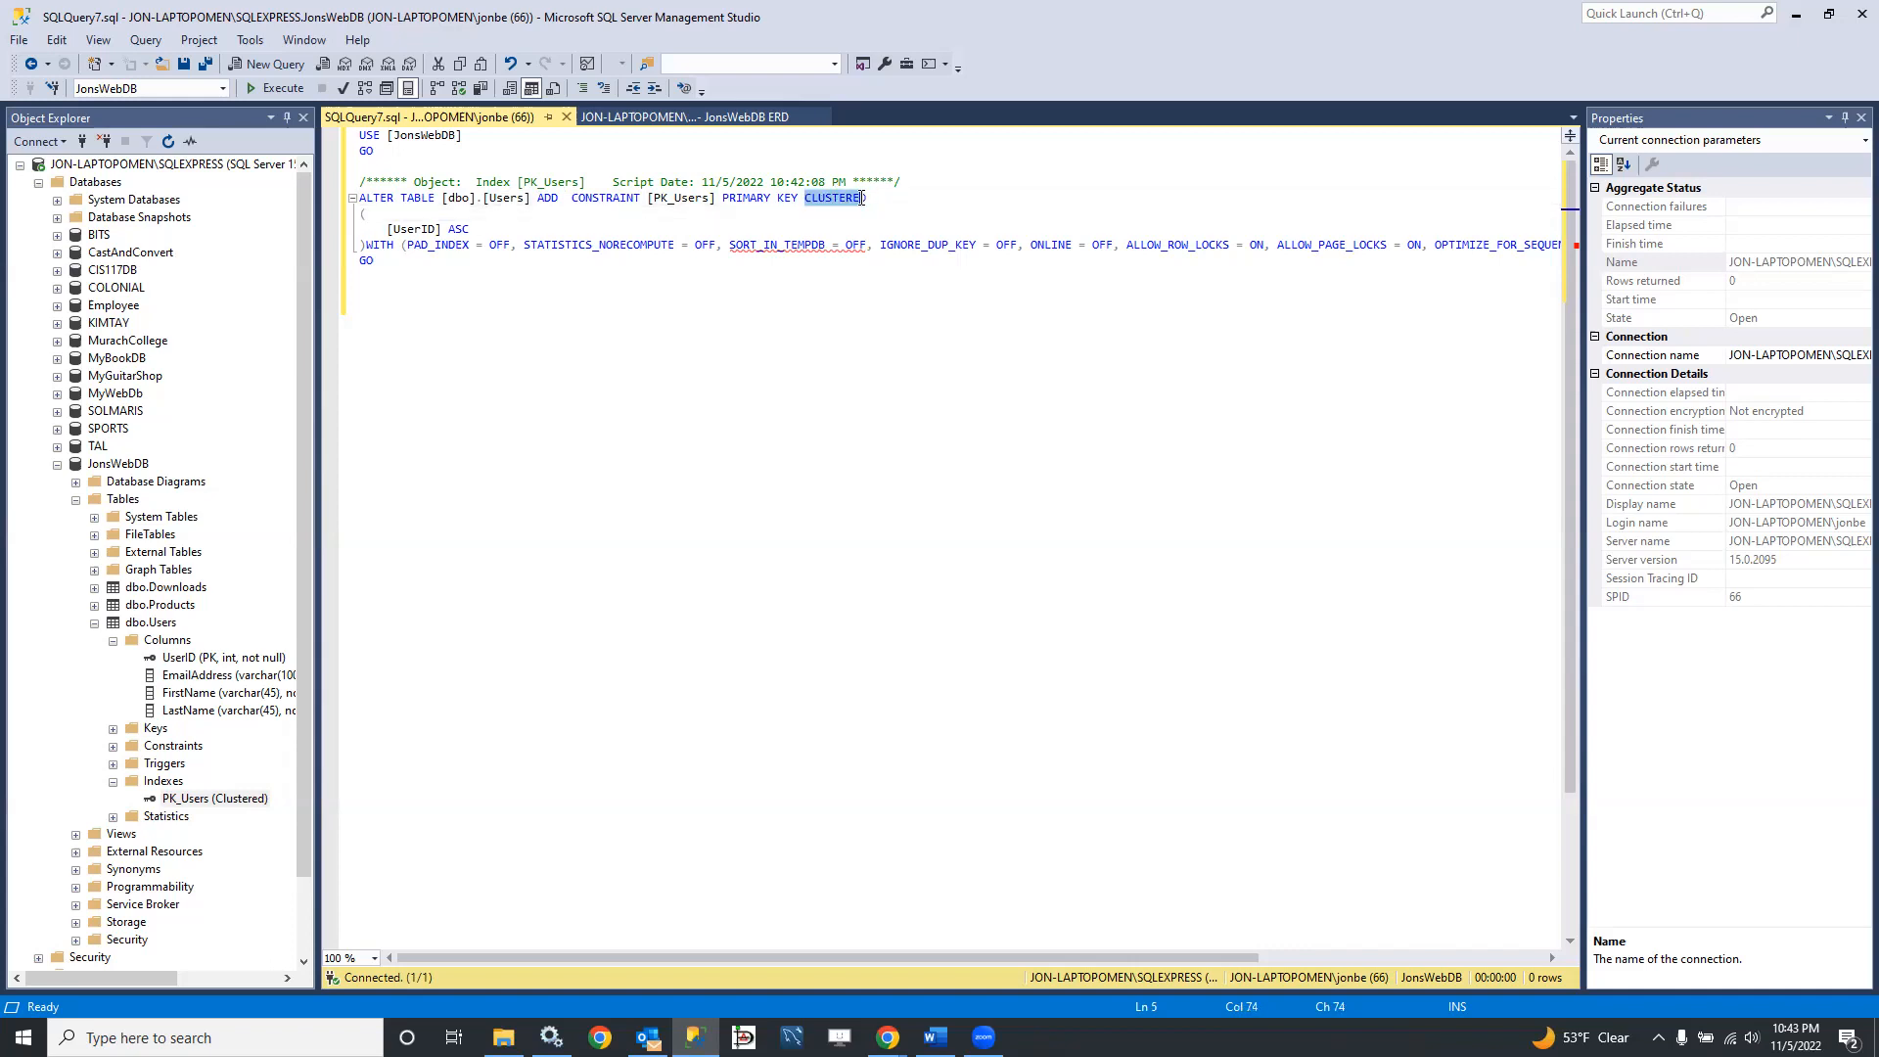
click(796, 214)
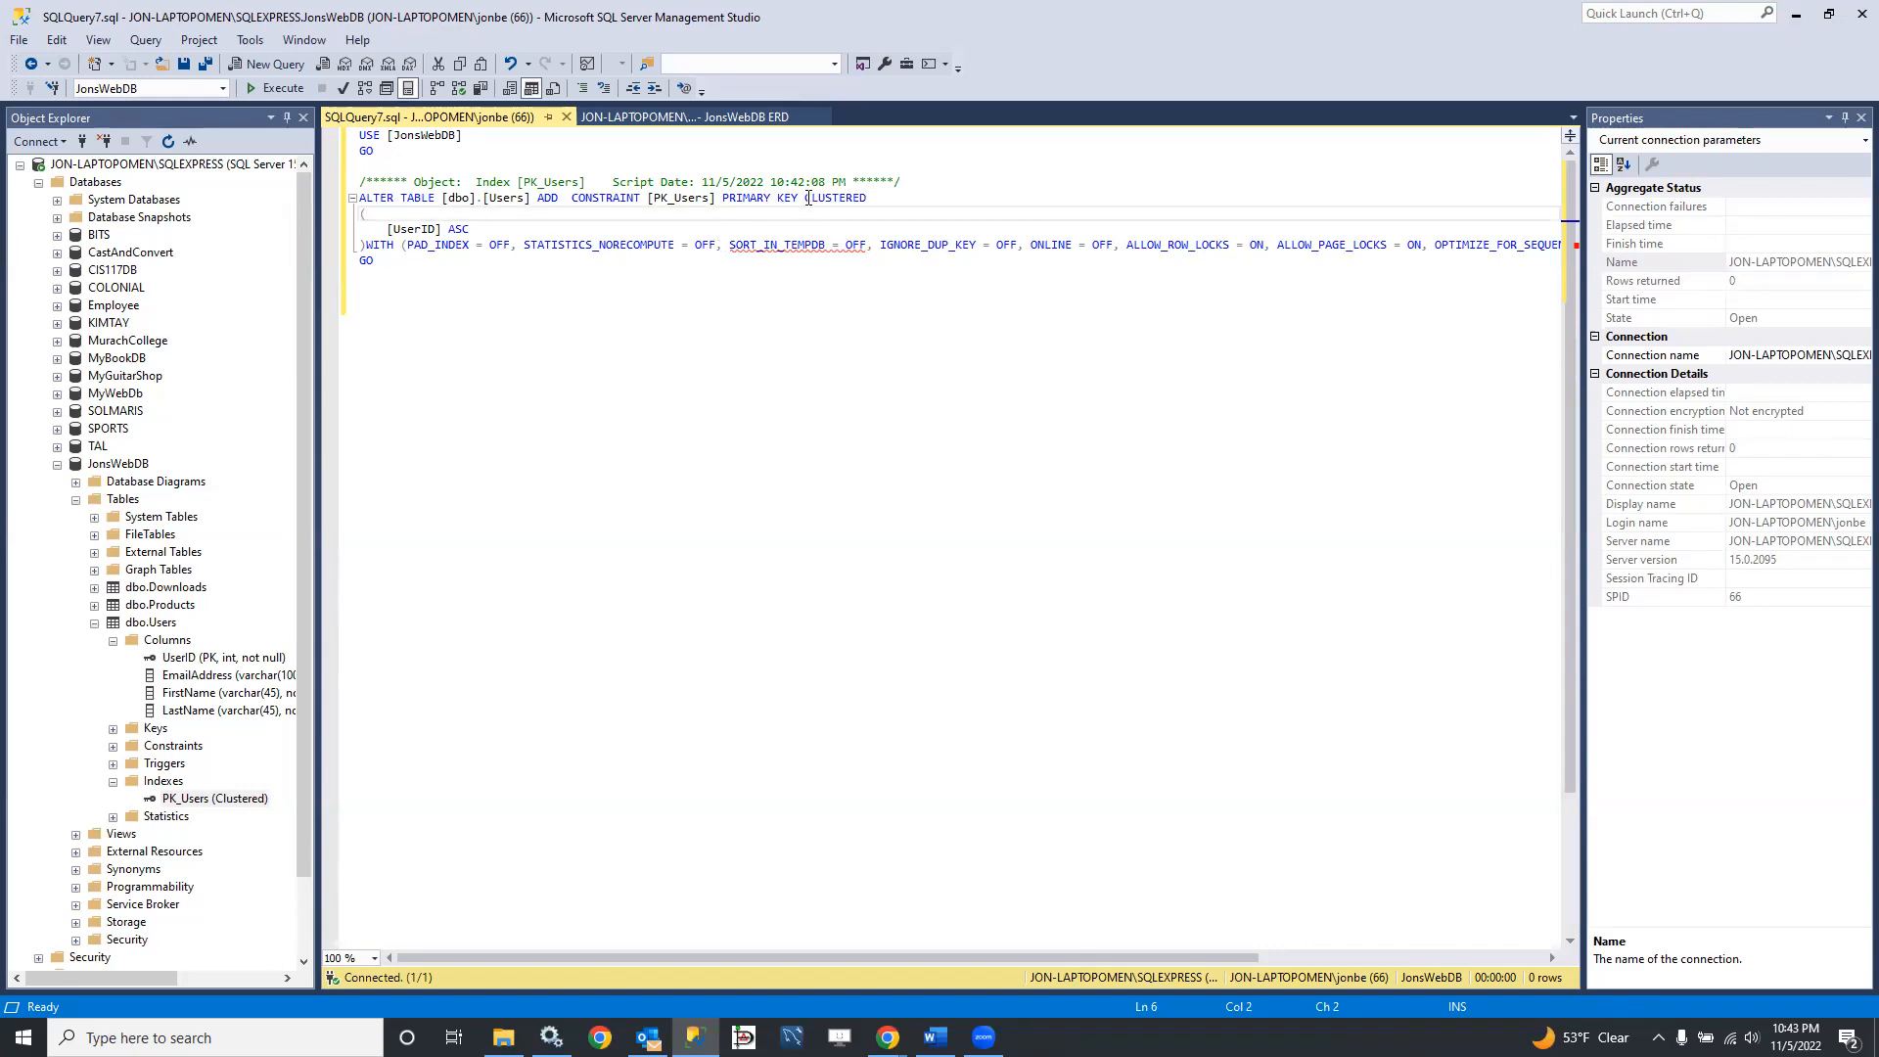
drag(804, 197, 860, 202)
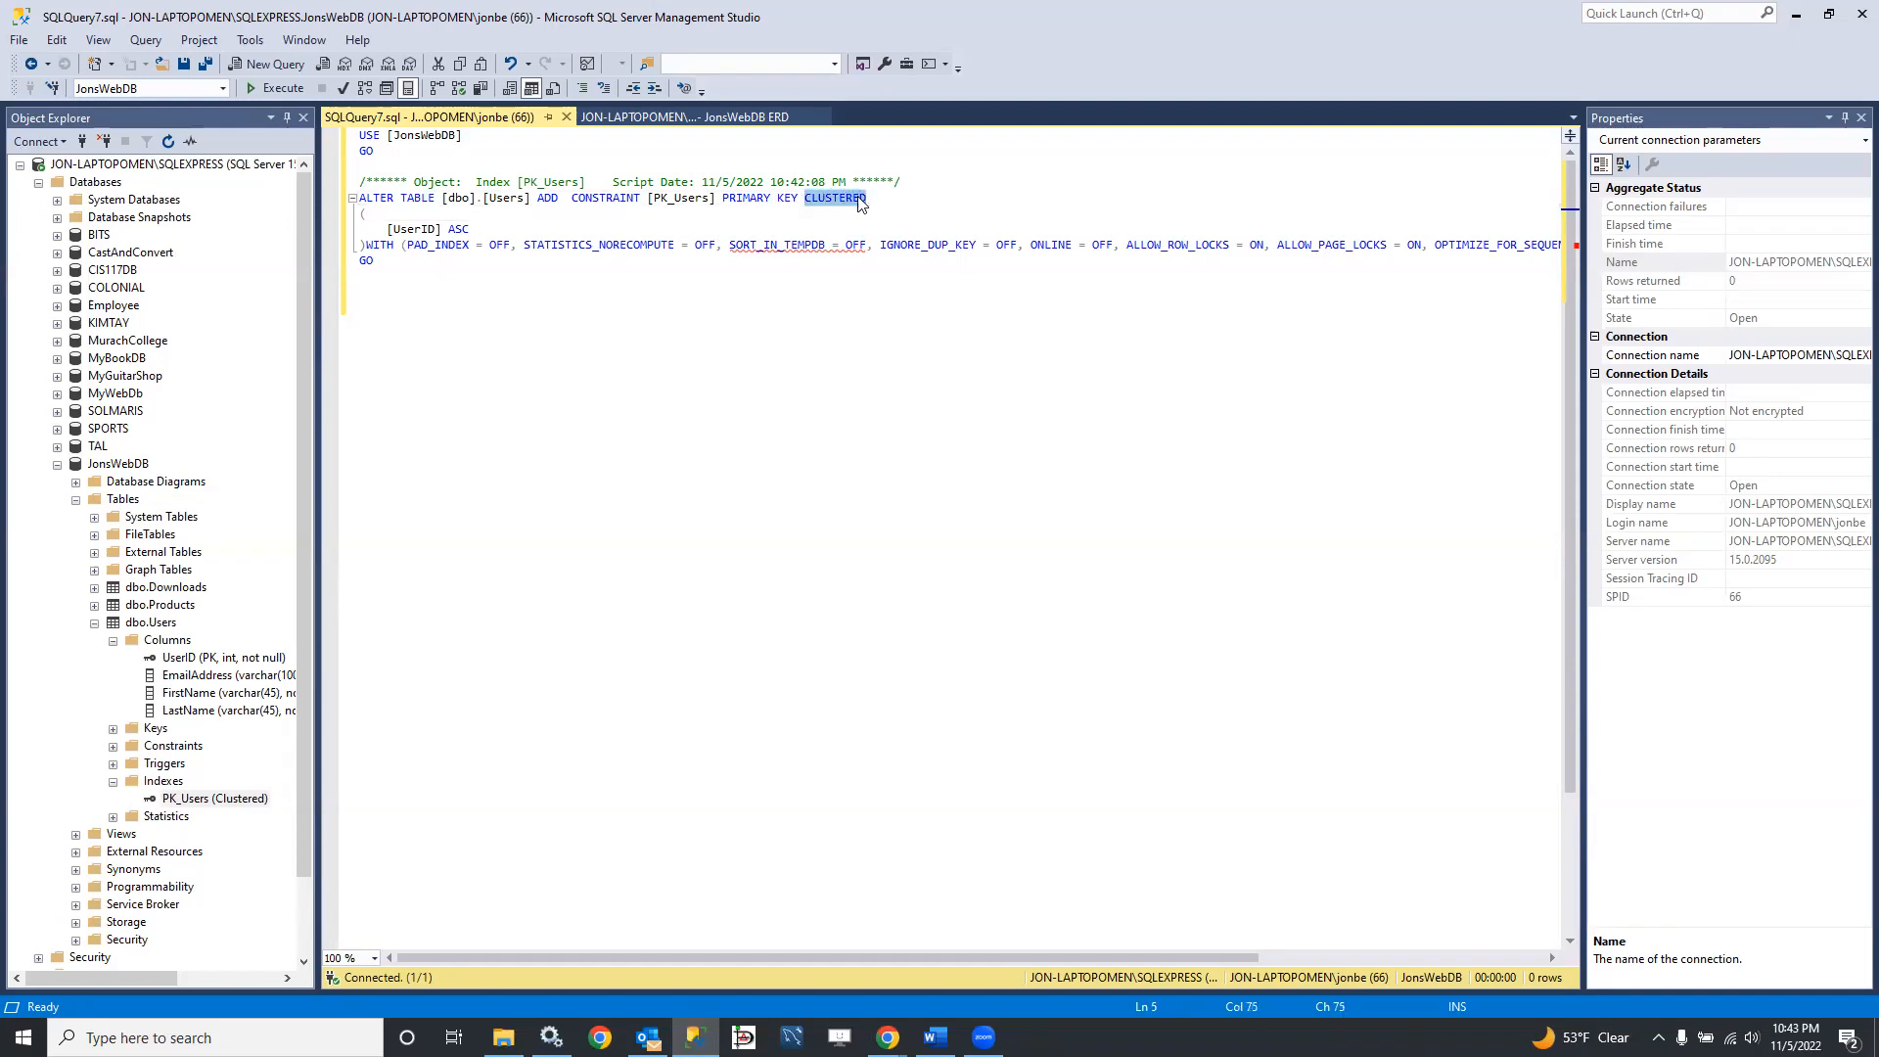
click(803, 230)
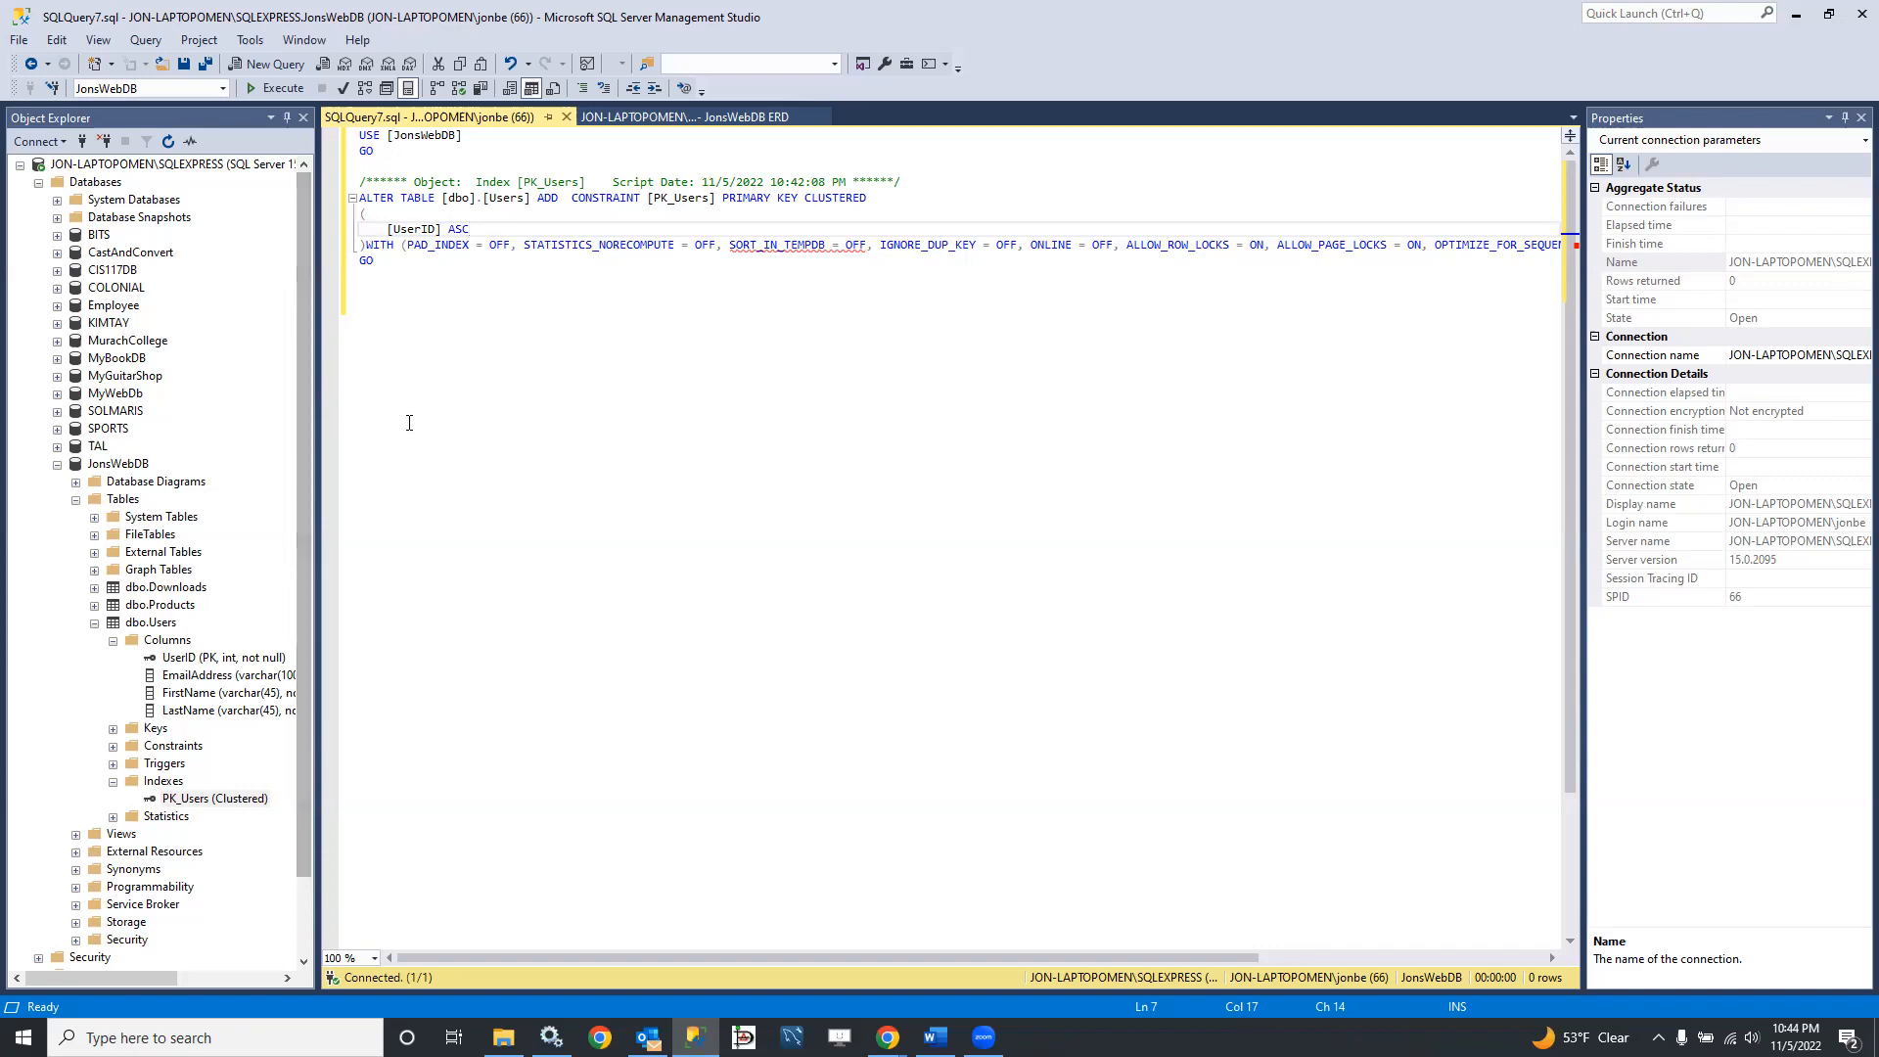
click(566, 117)
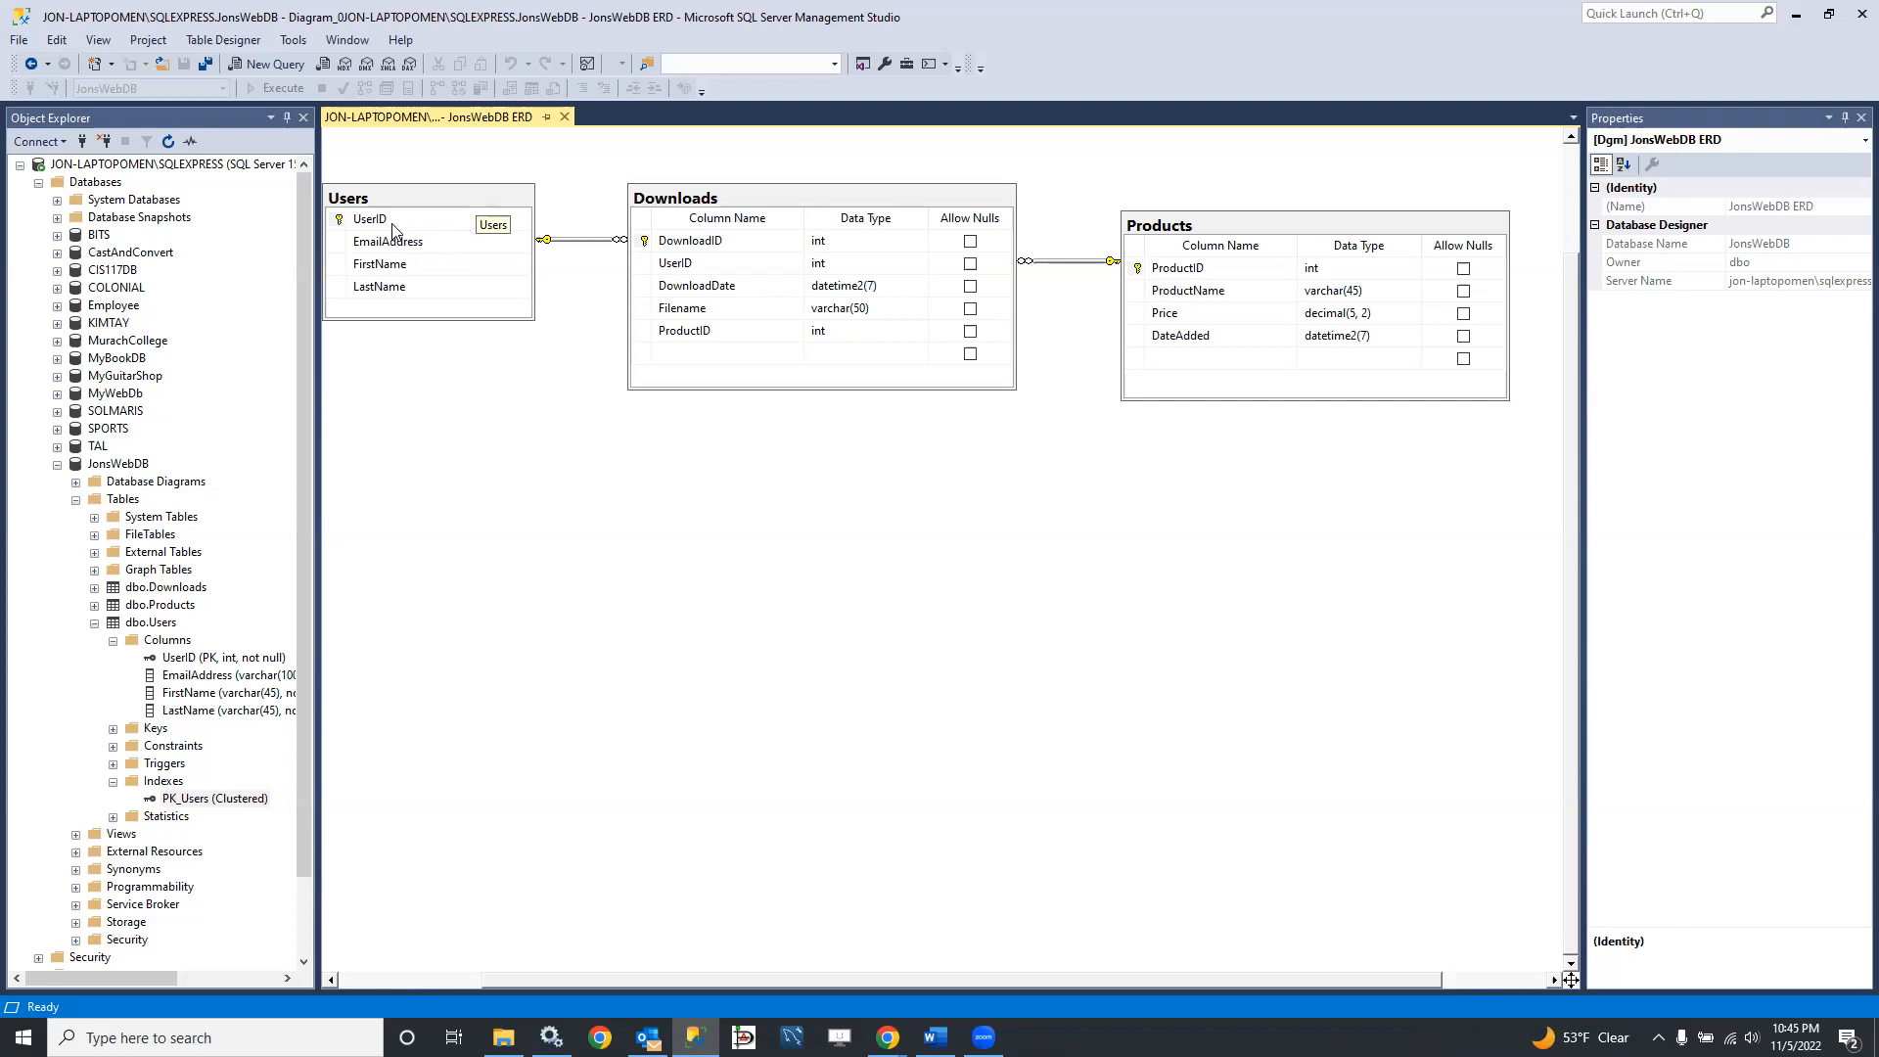
Step: Make the Users table's UserID column an identity column by setting Is Identity to Yes
right_click(341, 225)
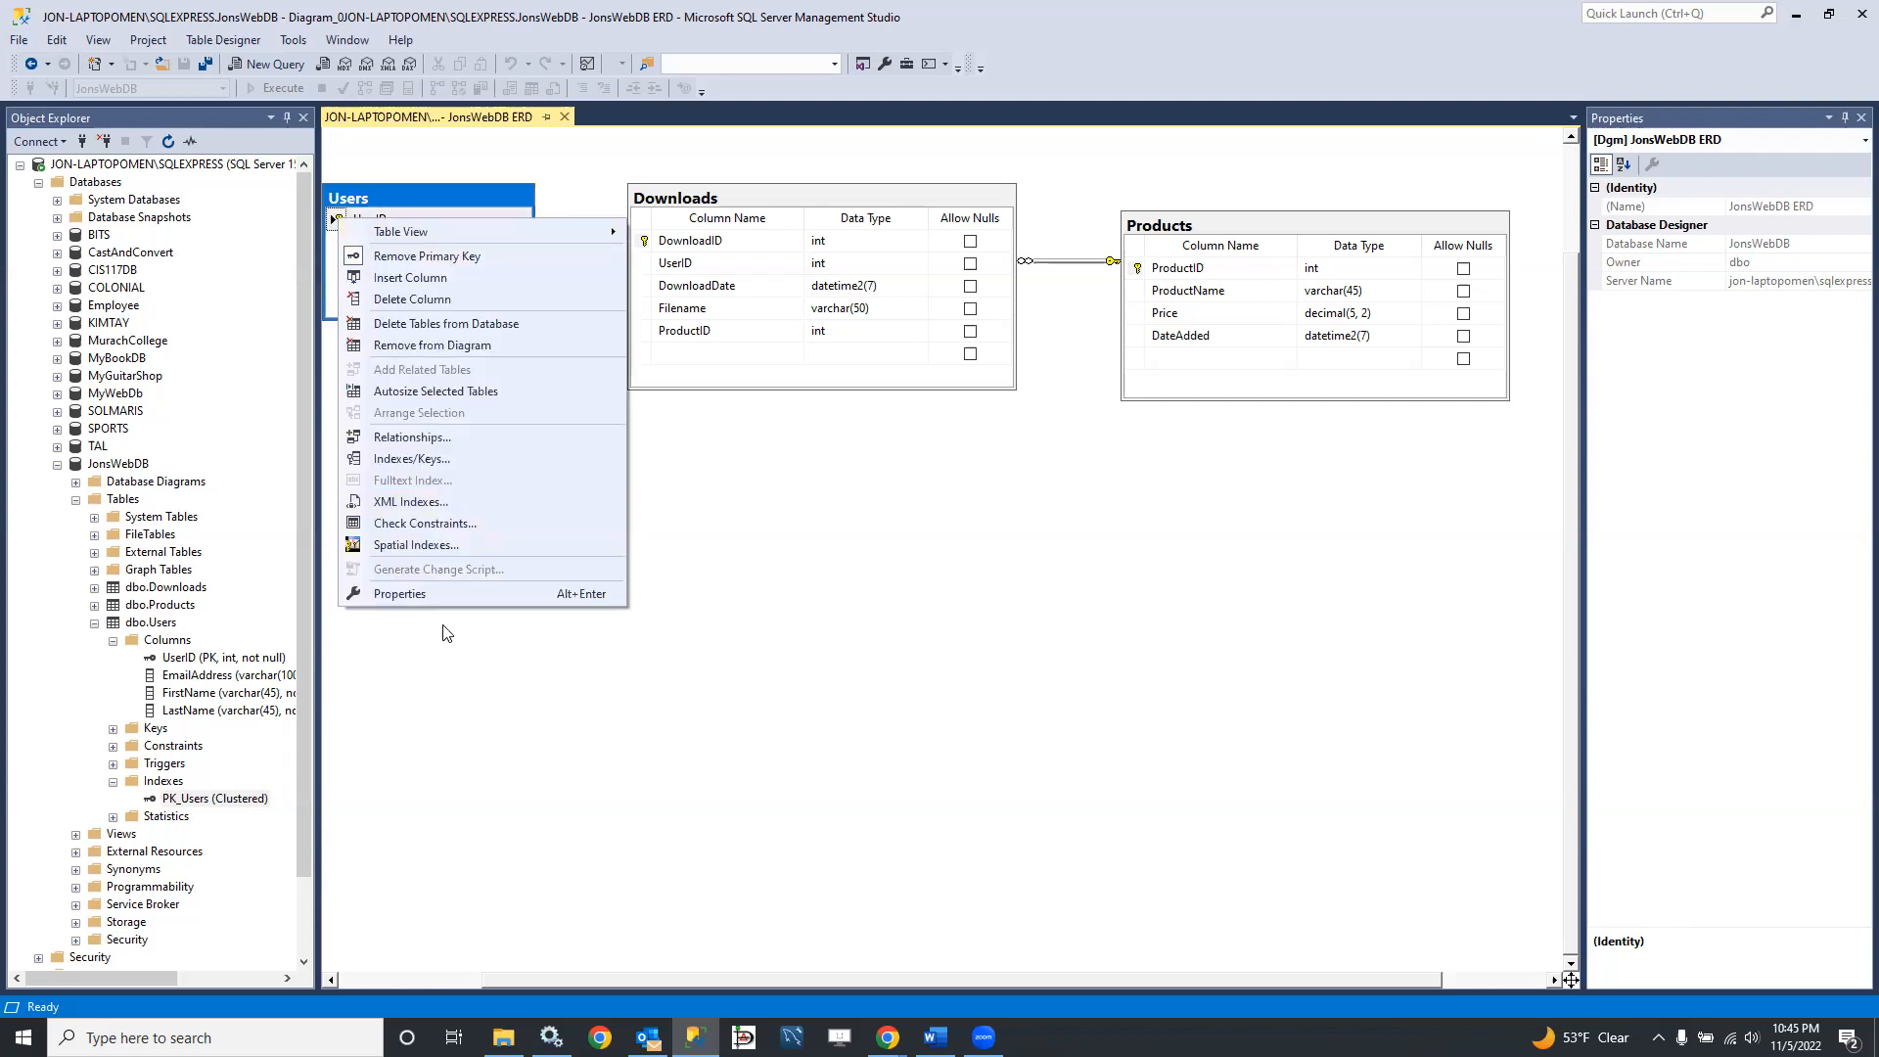
click(426, 595)
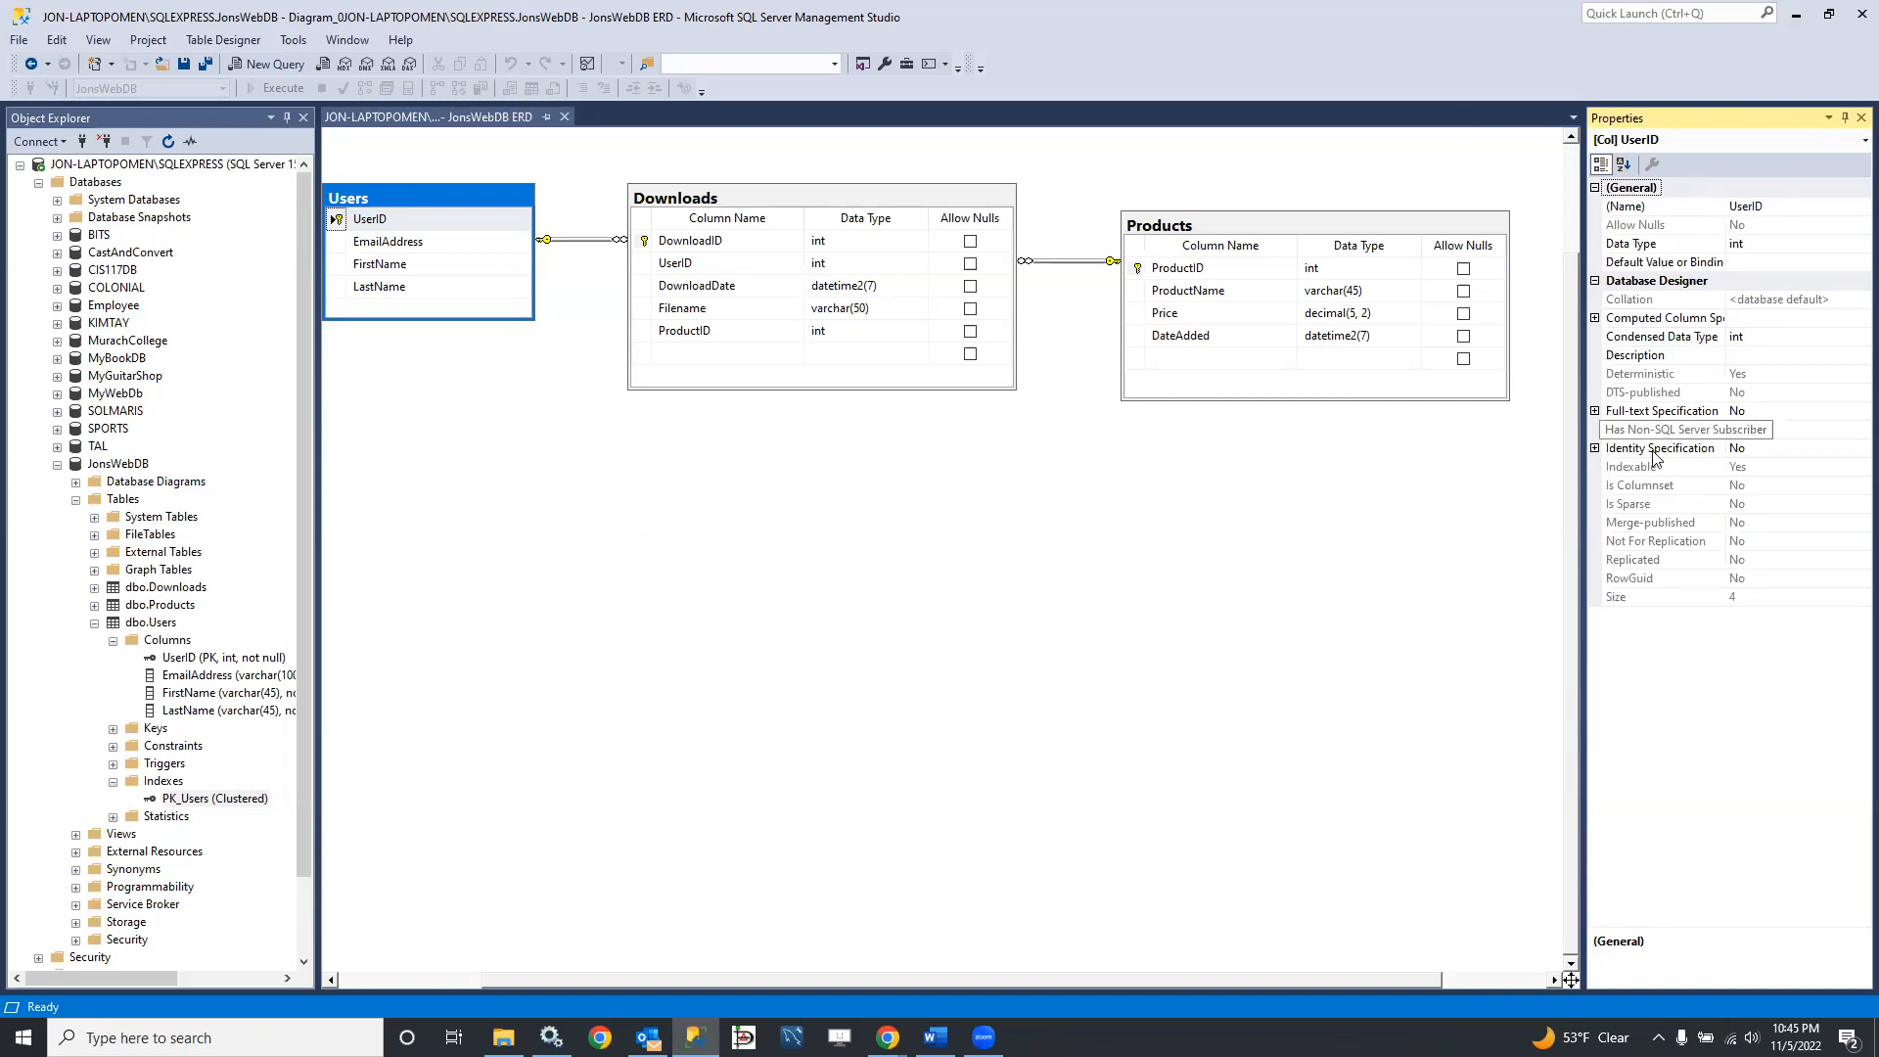
double_click(1601, 452)
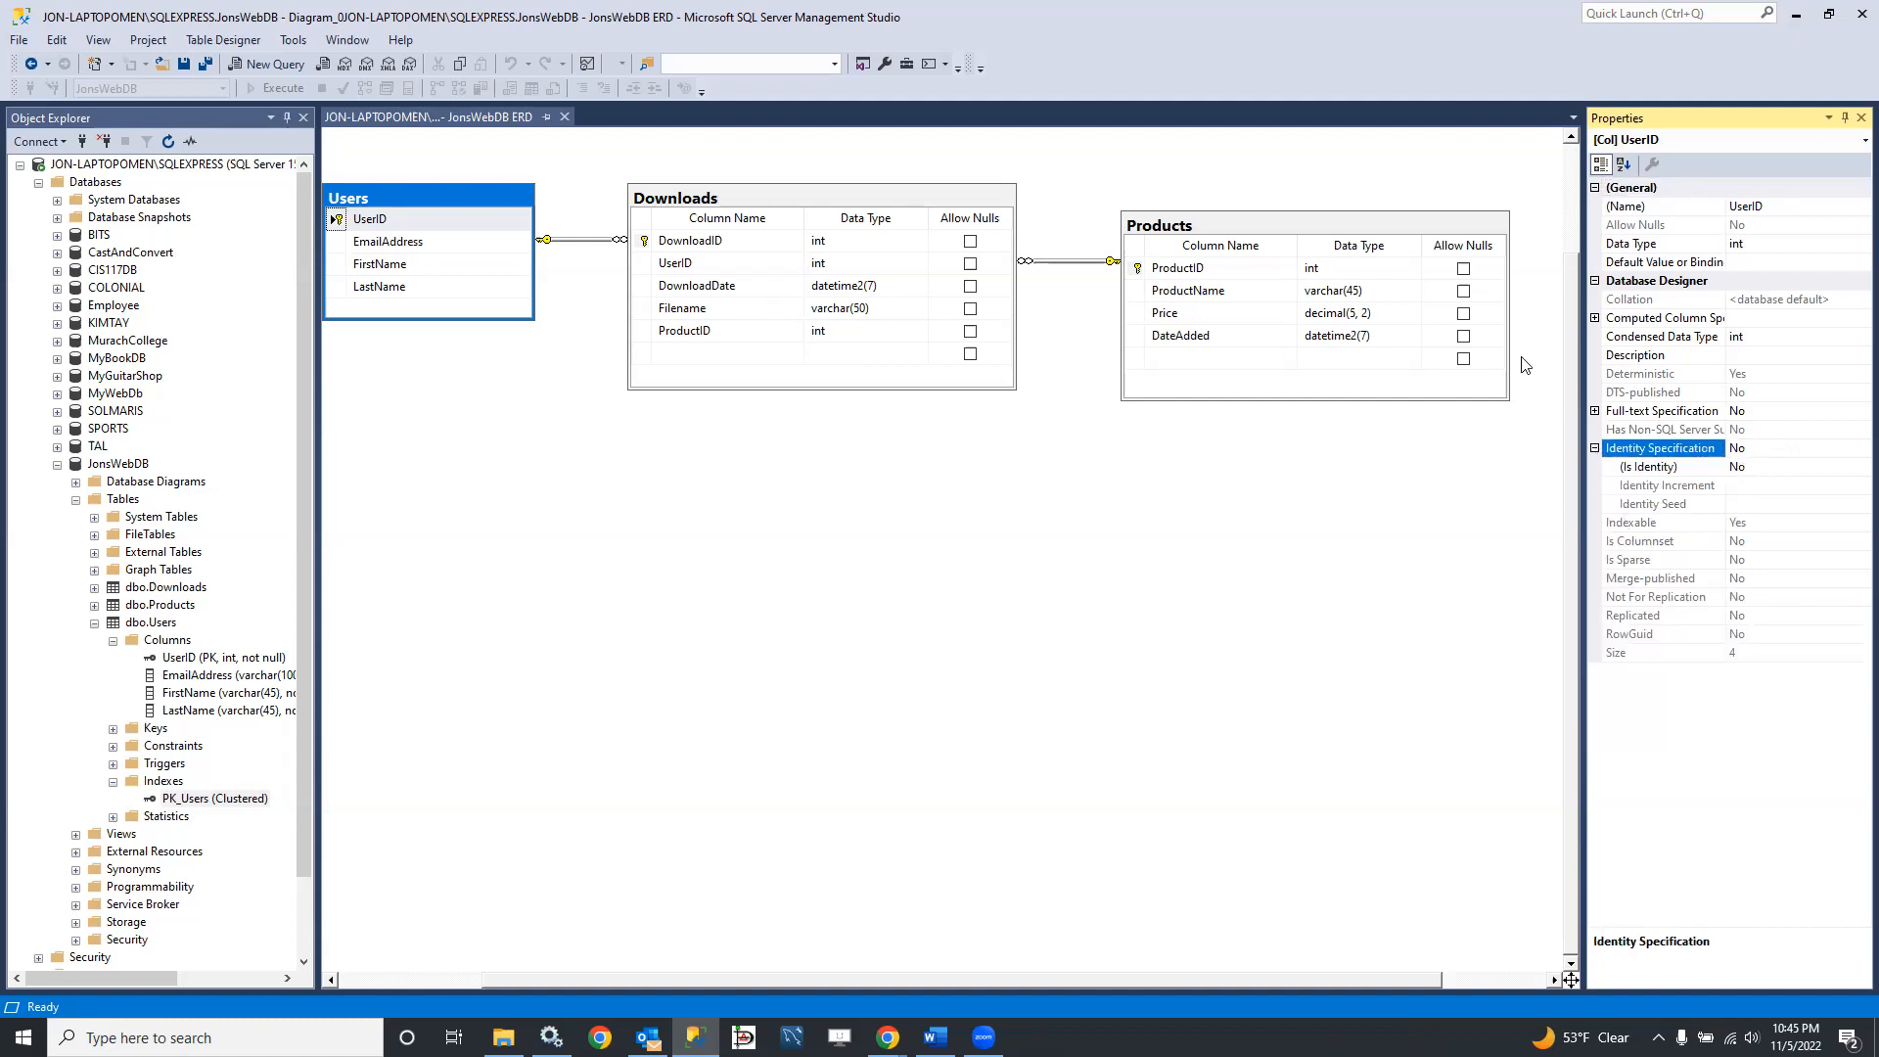
click(1756, 468)
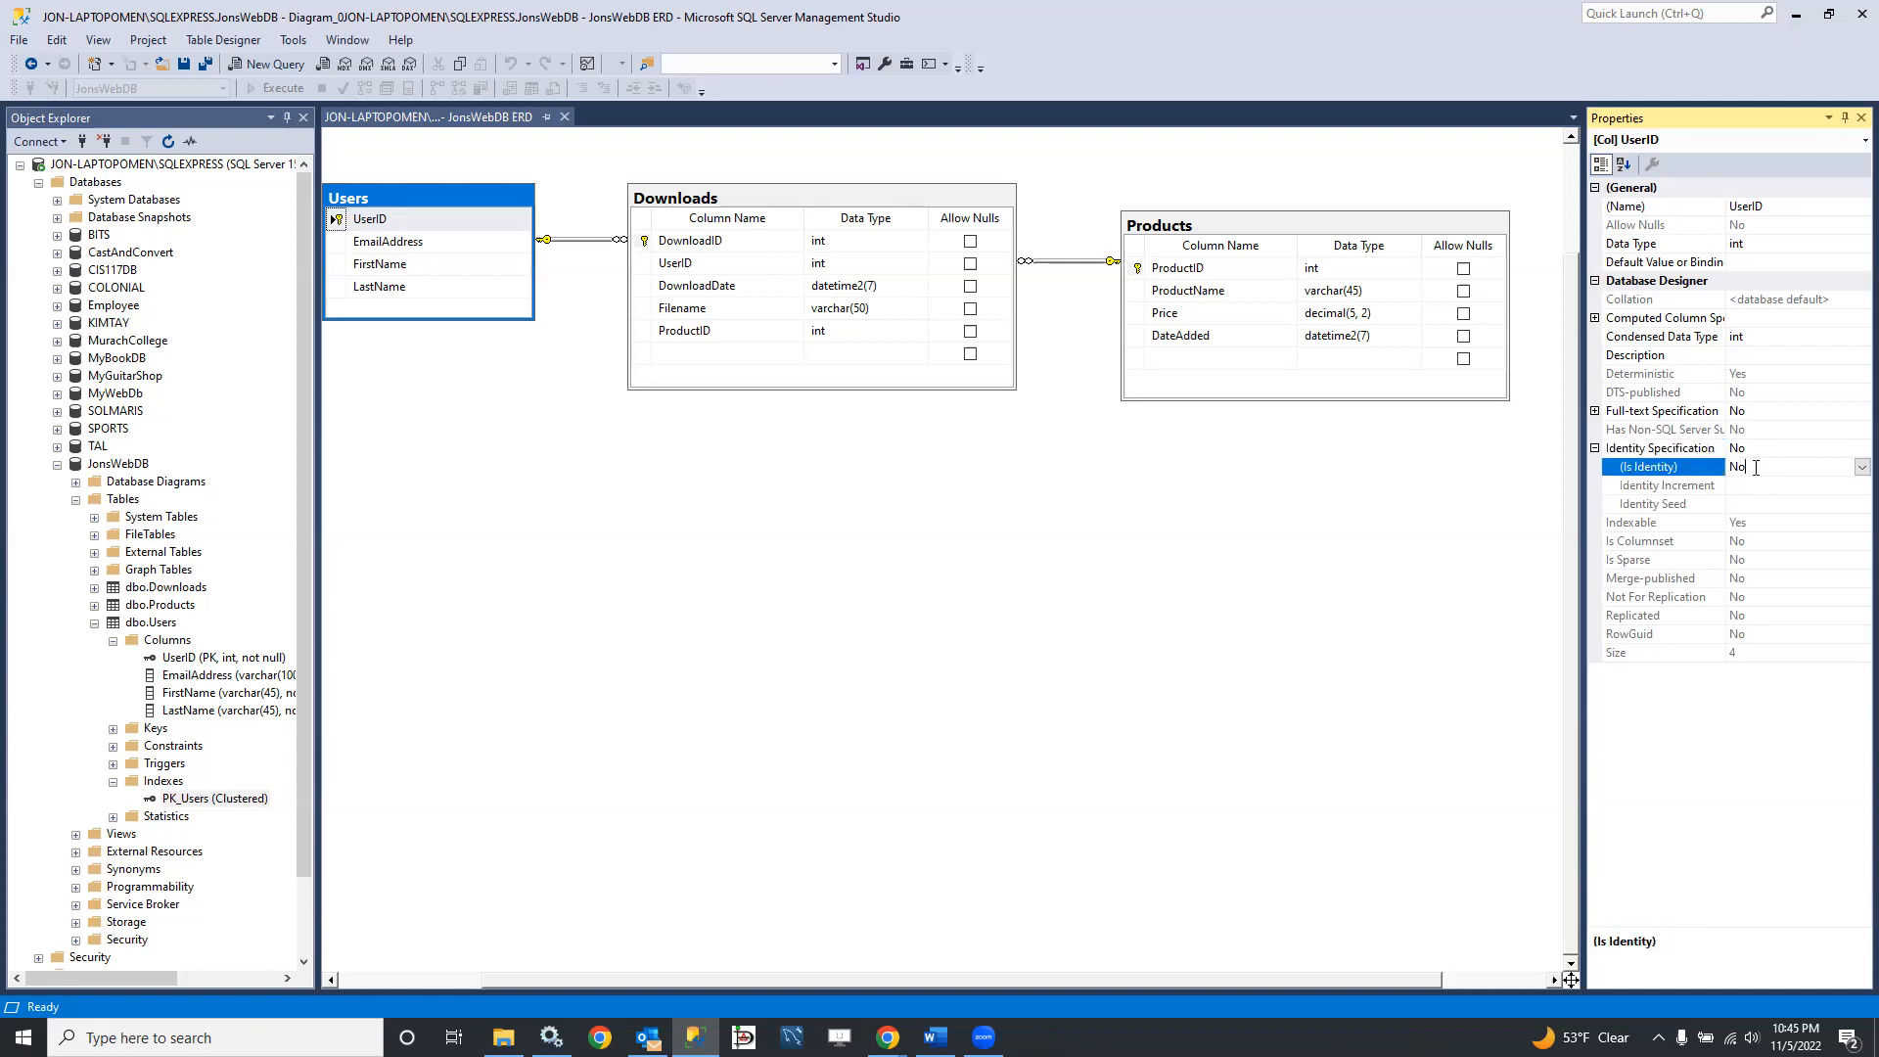
click(1860, 468)
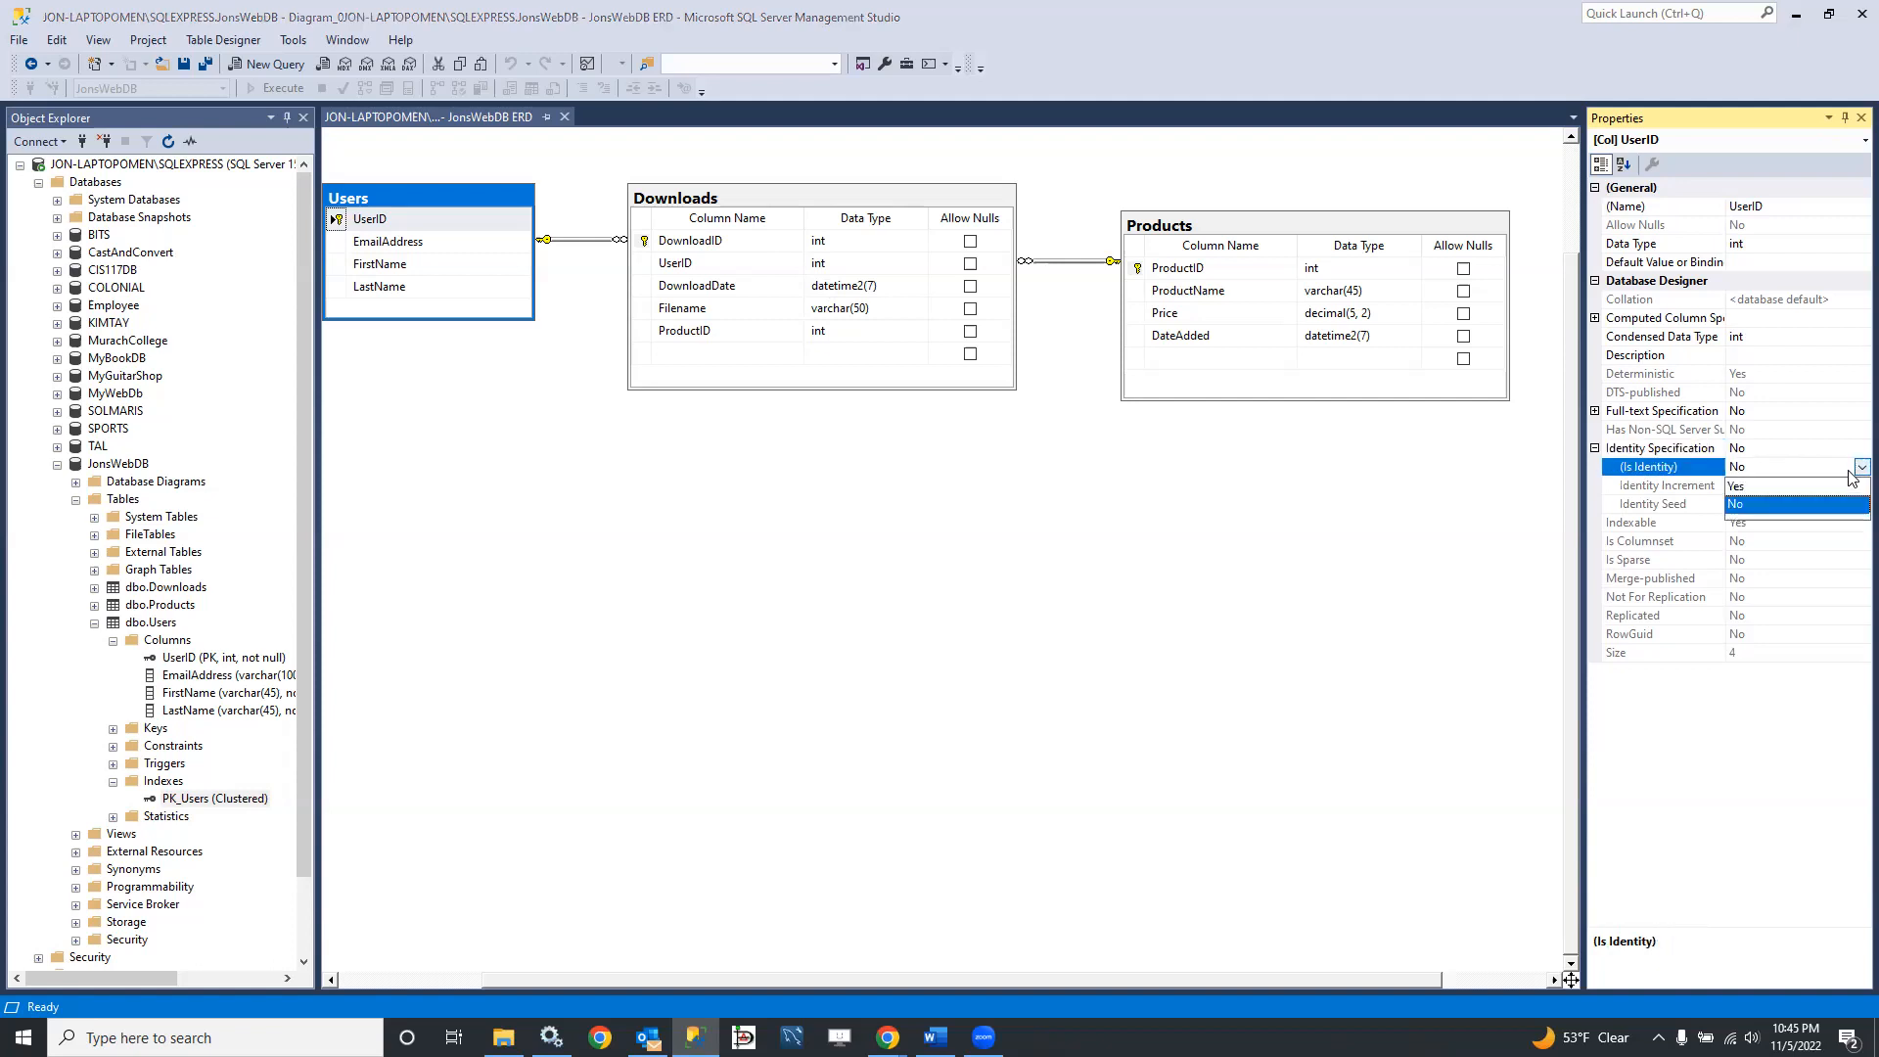
click(1775, 491)
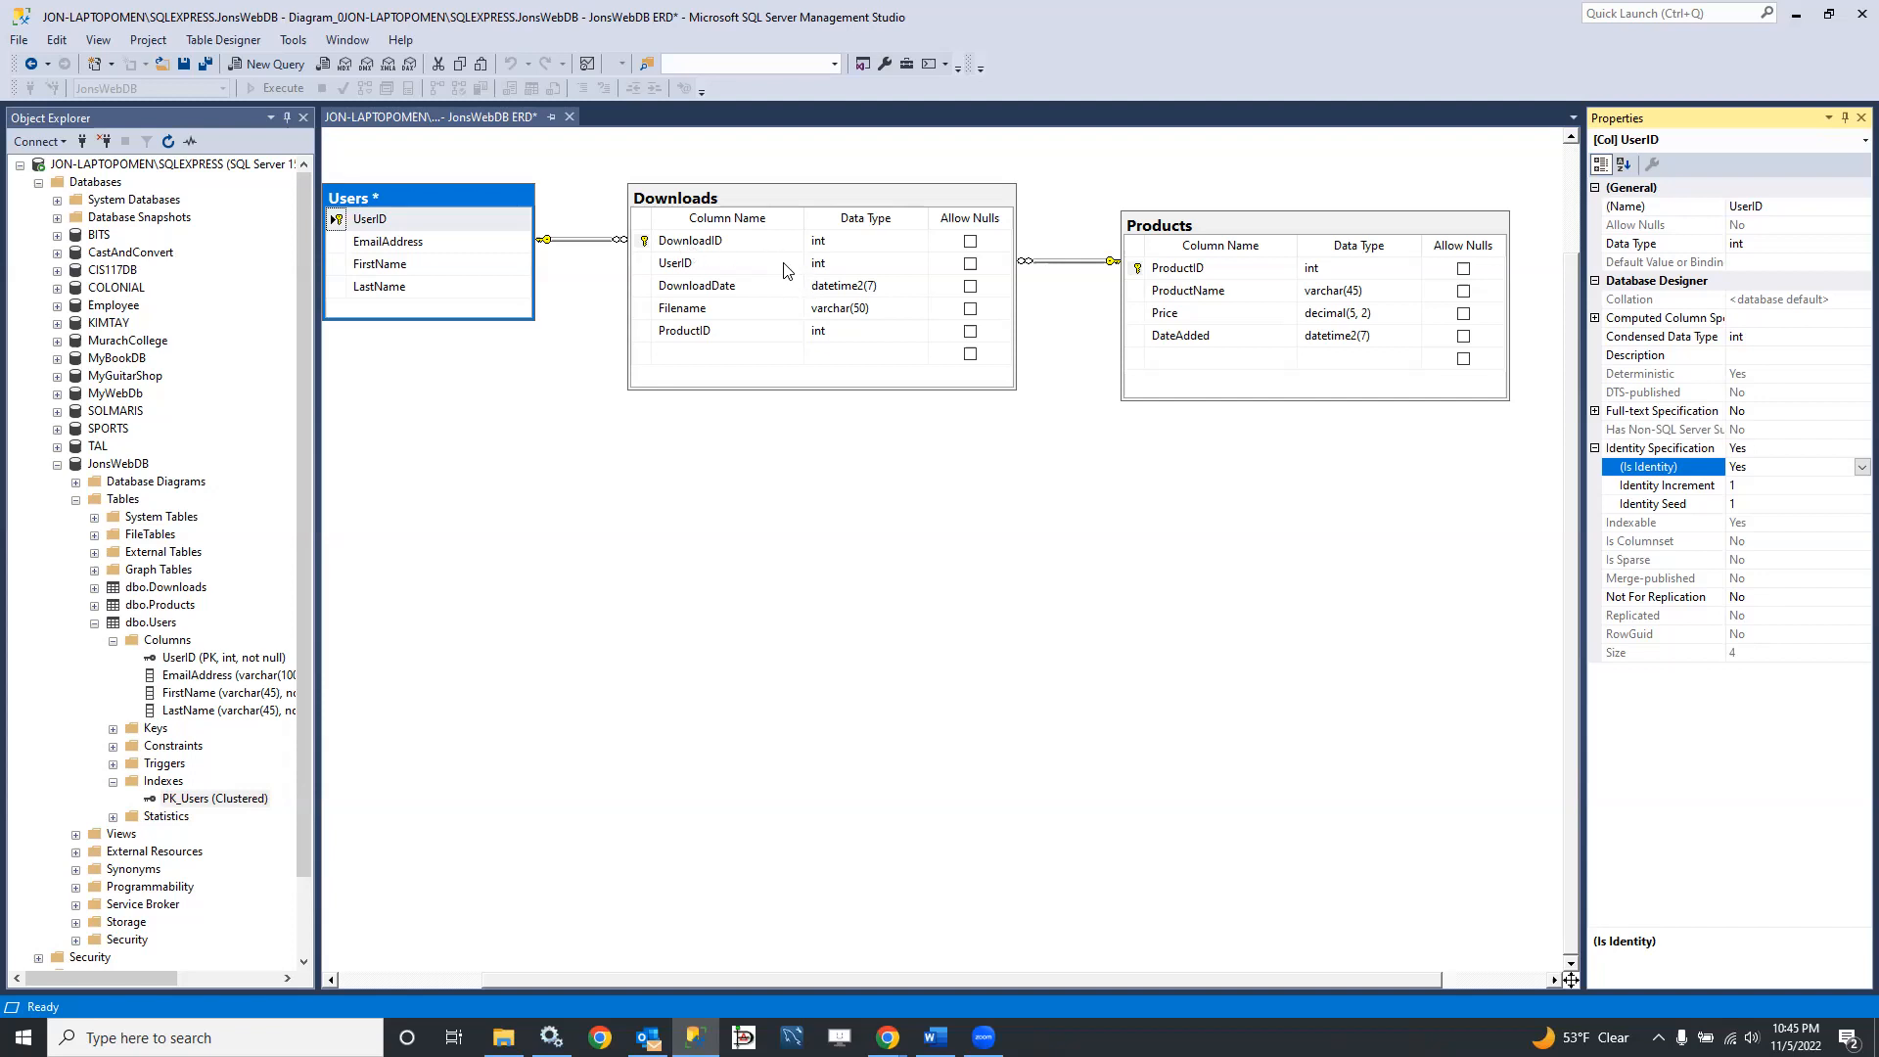
Step: Set Is Identity to Yes for the DownloadID column of the Downloads table
click(705, 243)
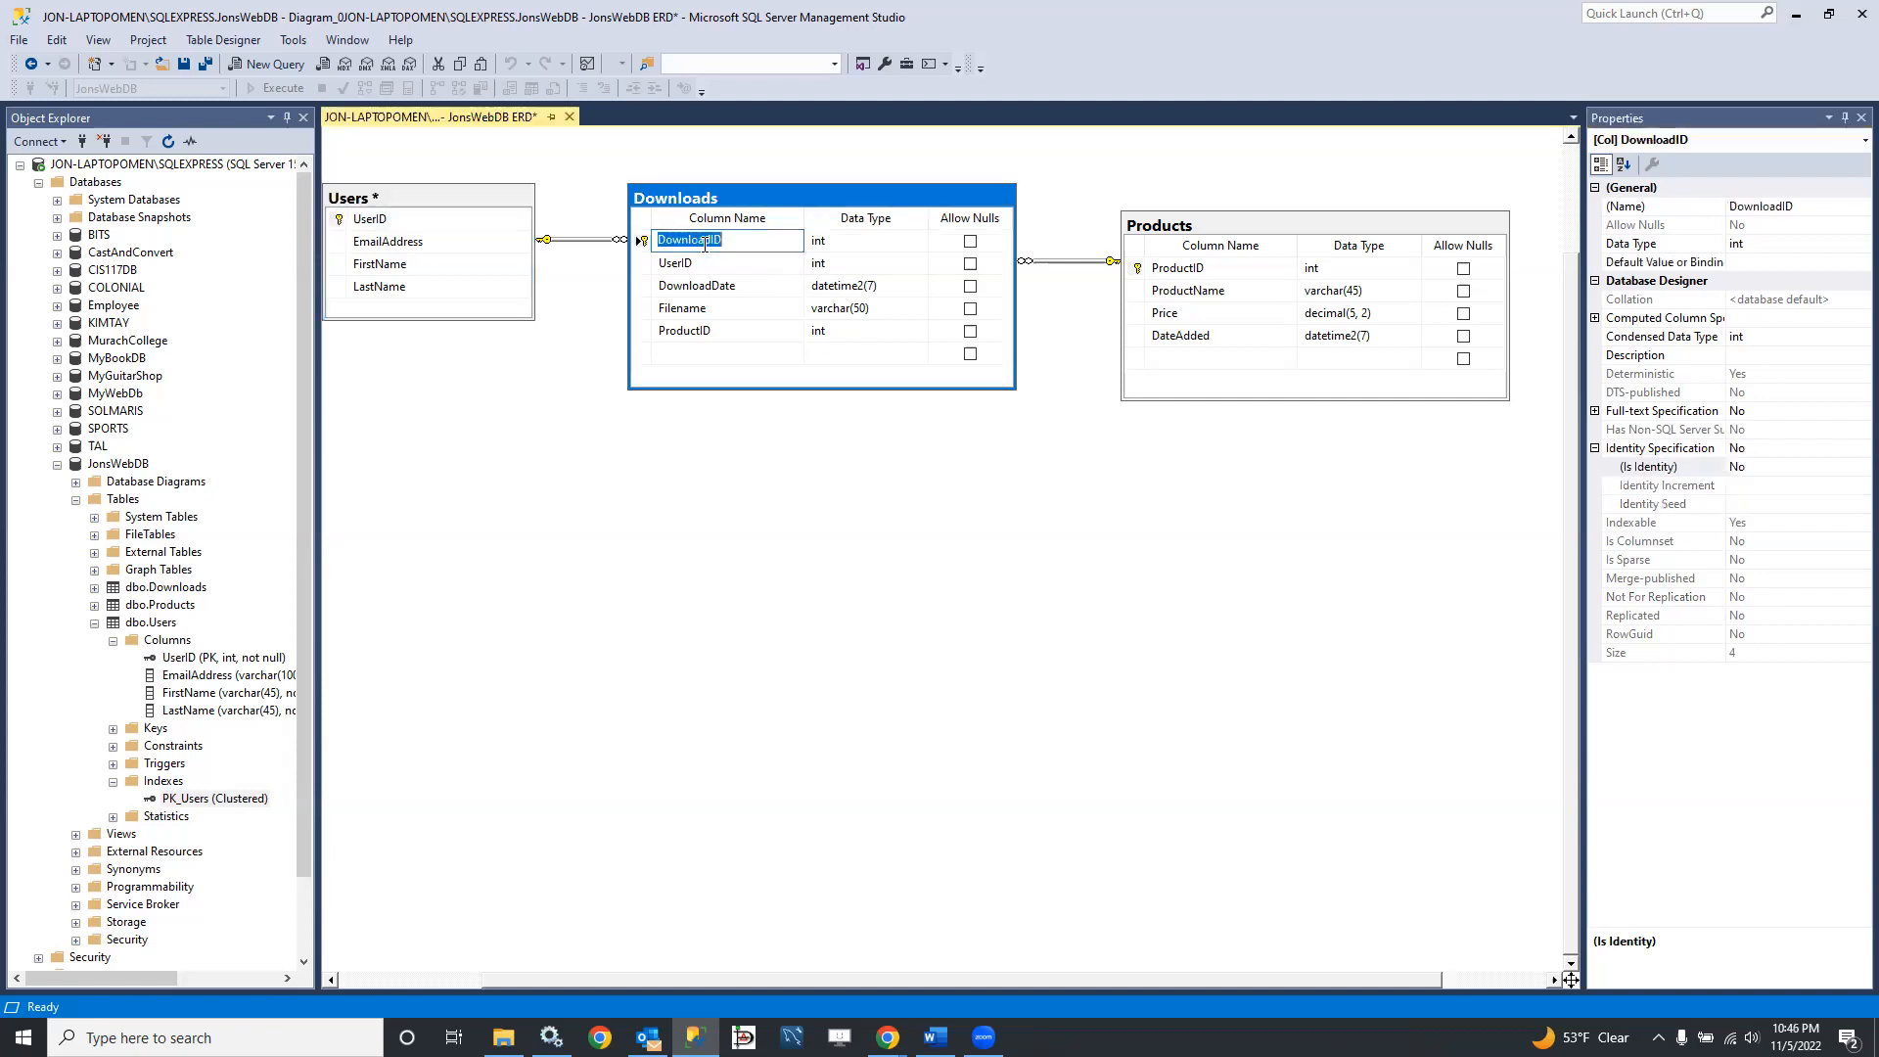
click(1758, 467)
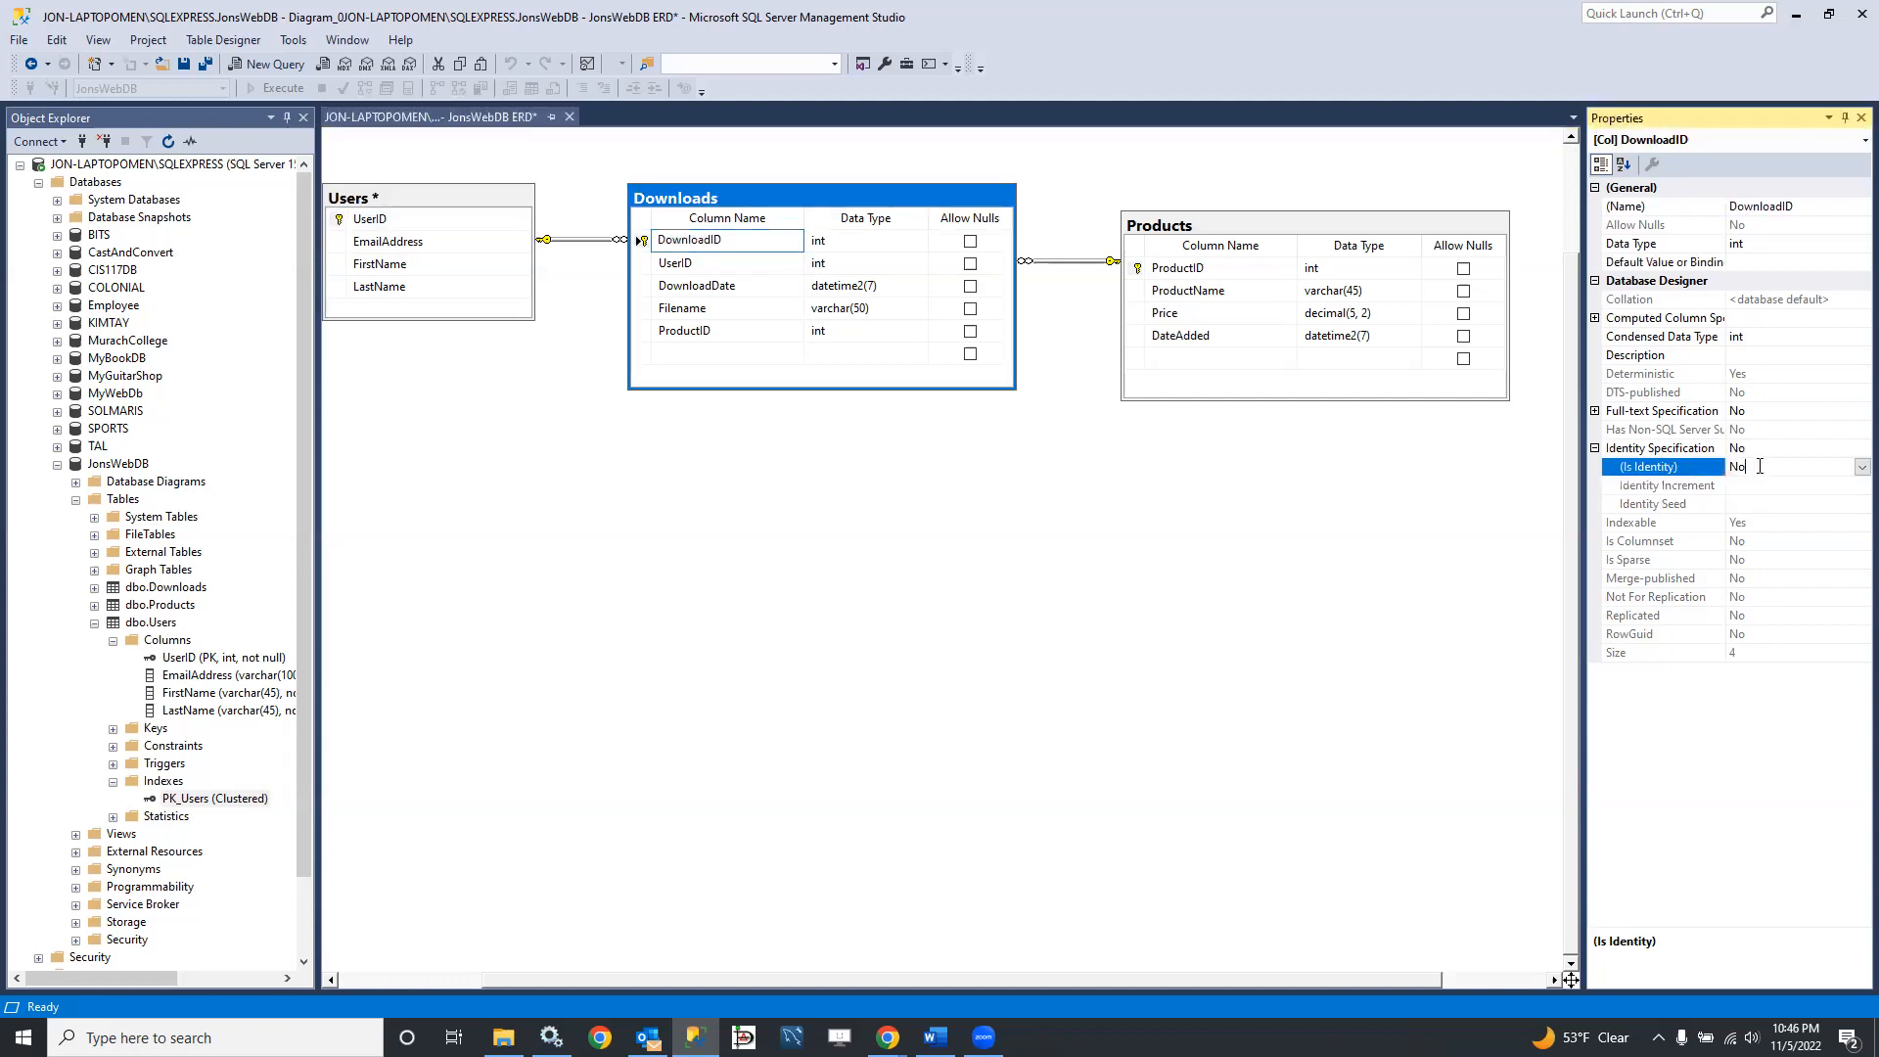
click(1859, 467)
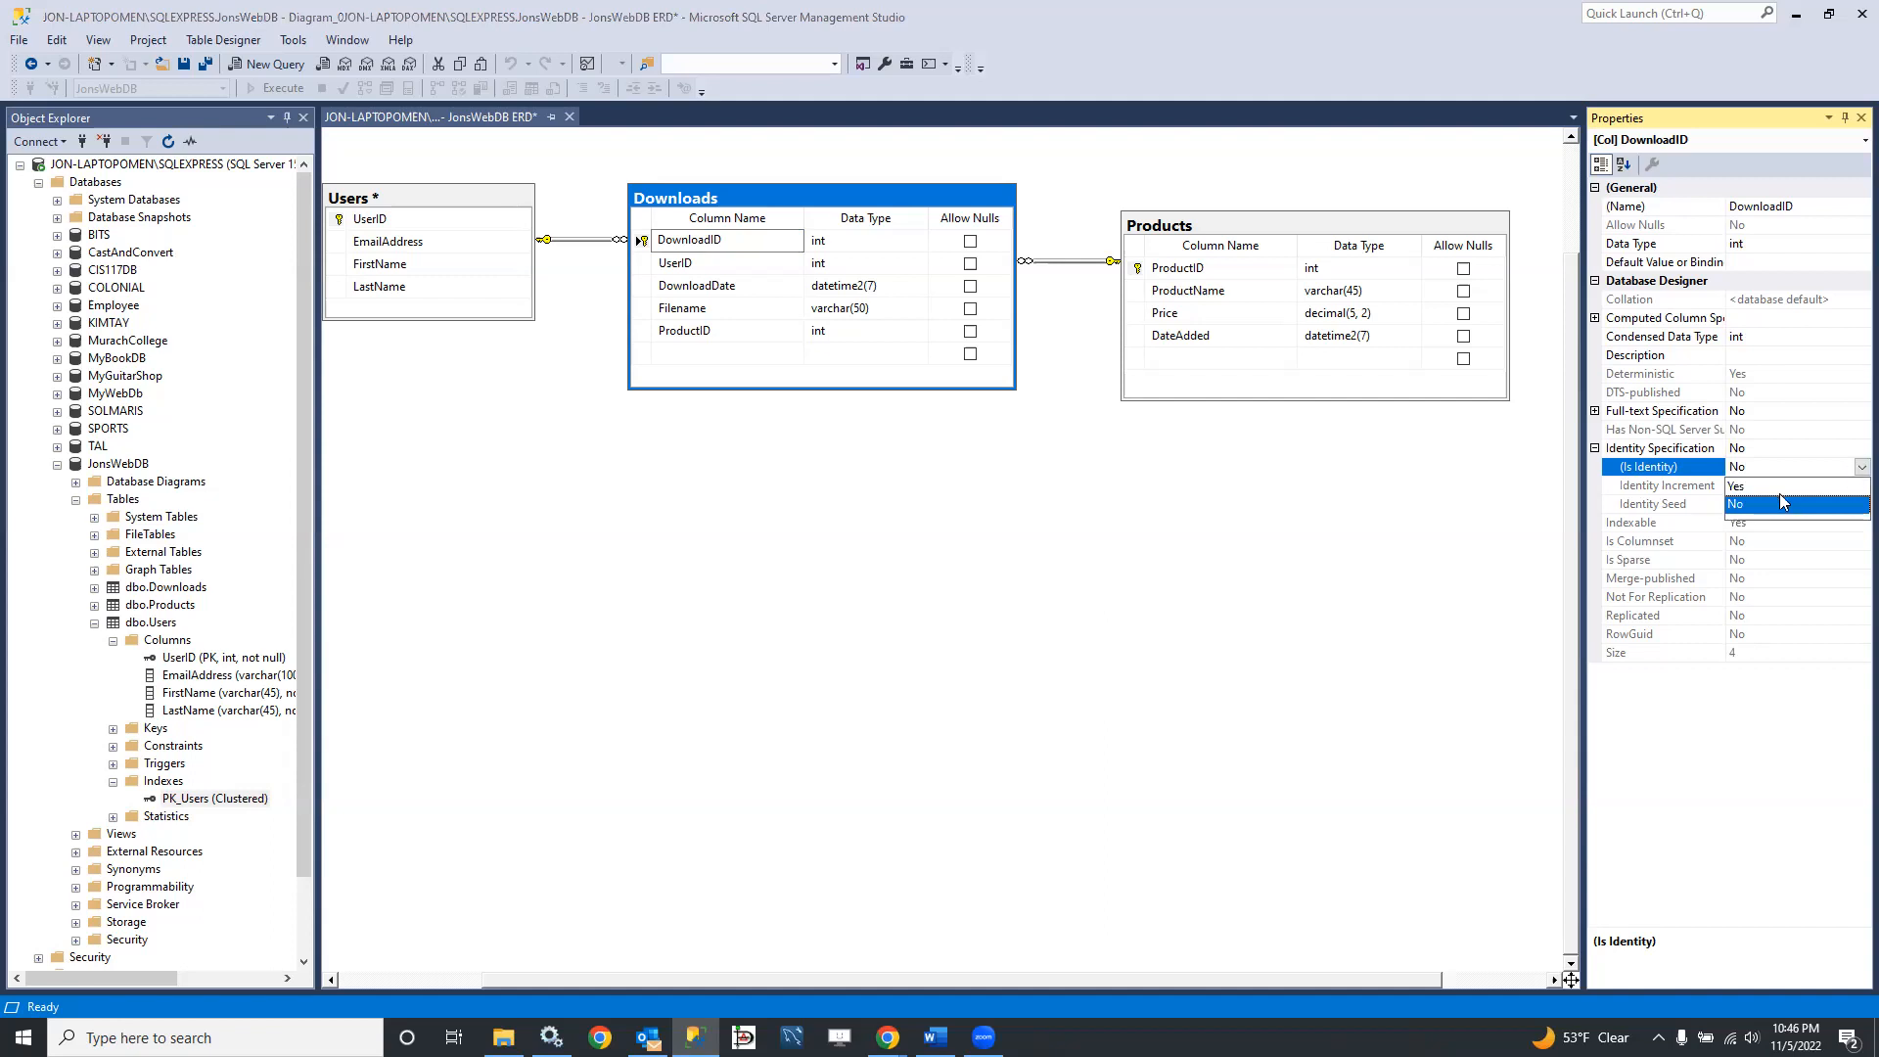
click(1757, 487)
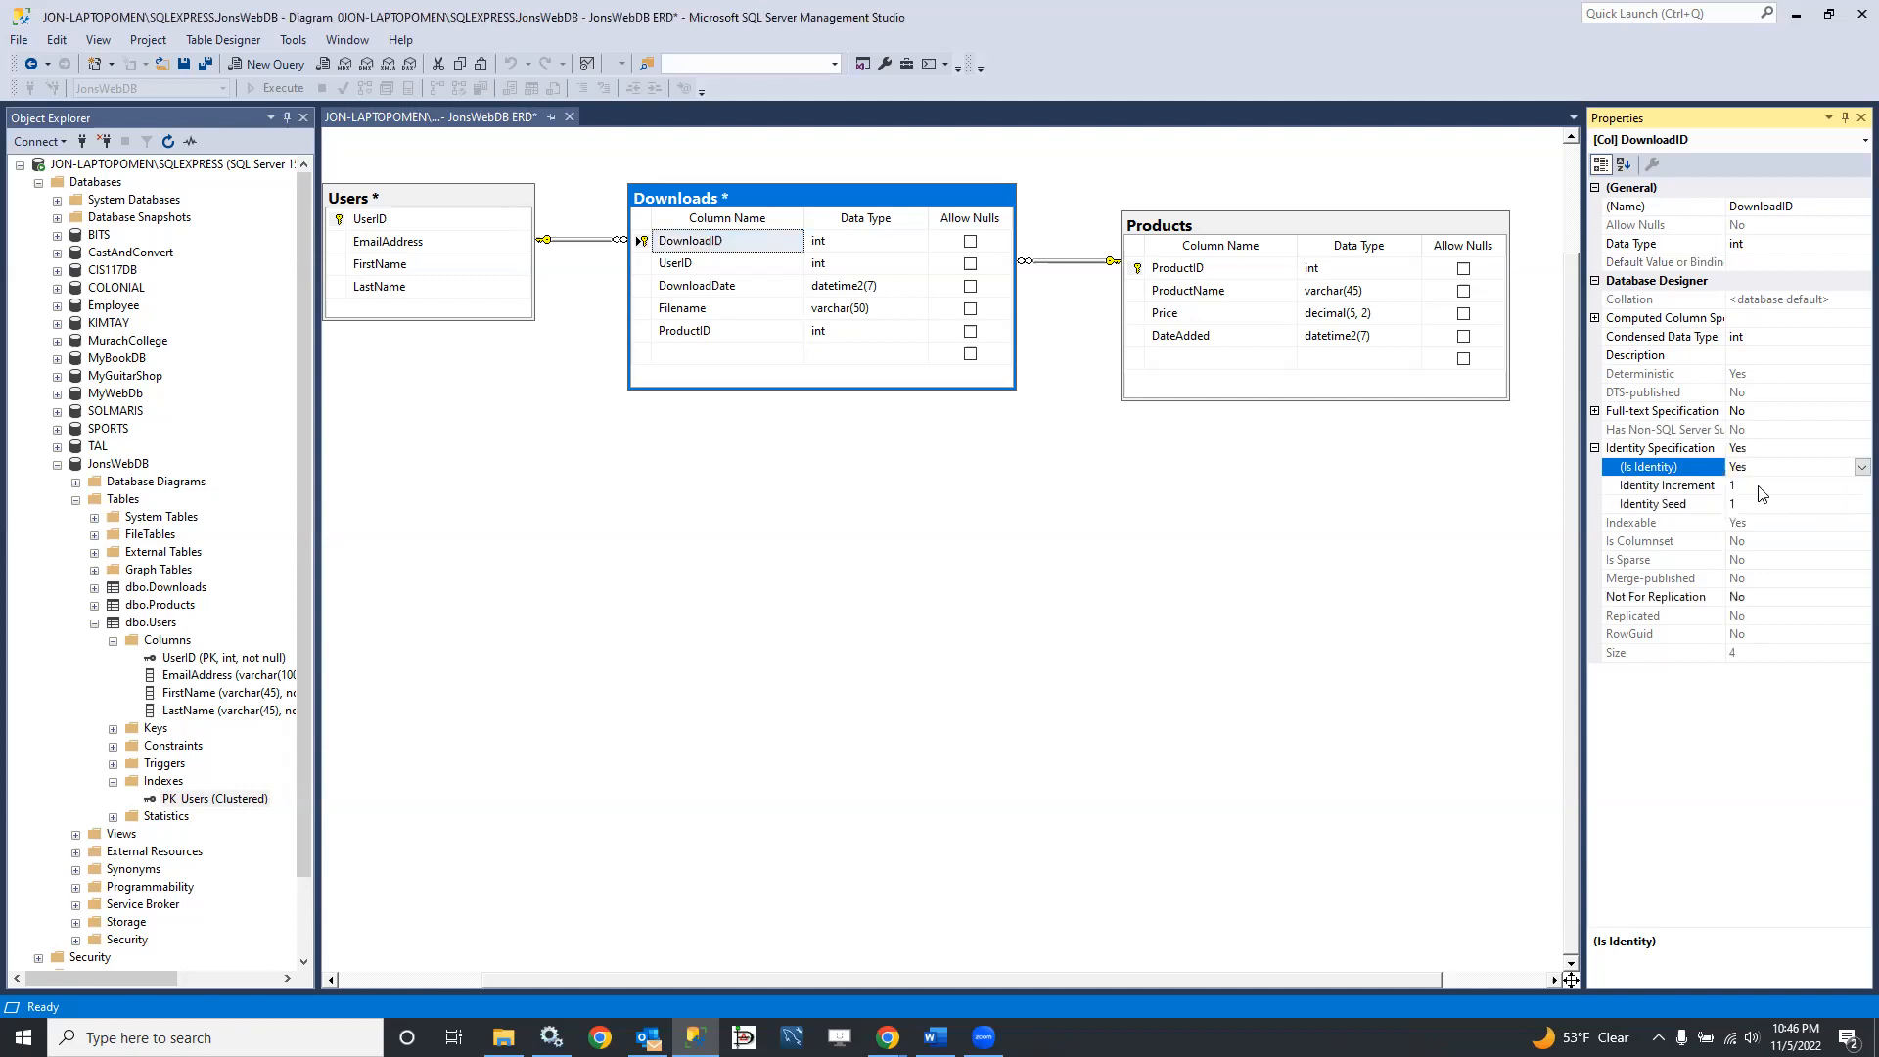
Step: Set Is Identity to Yes for the ProductID column of the Products table, and clear the table selection
click(1174, 268)
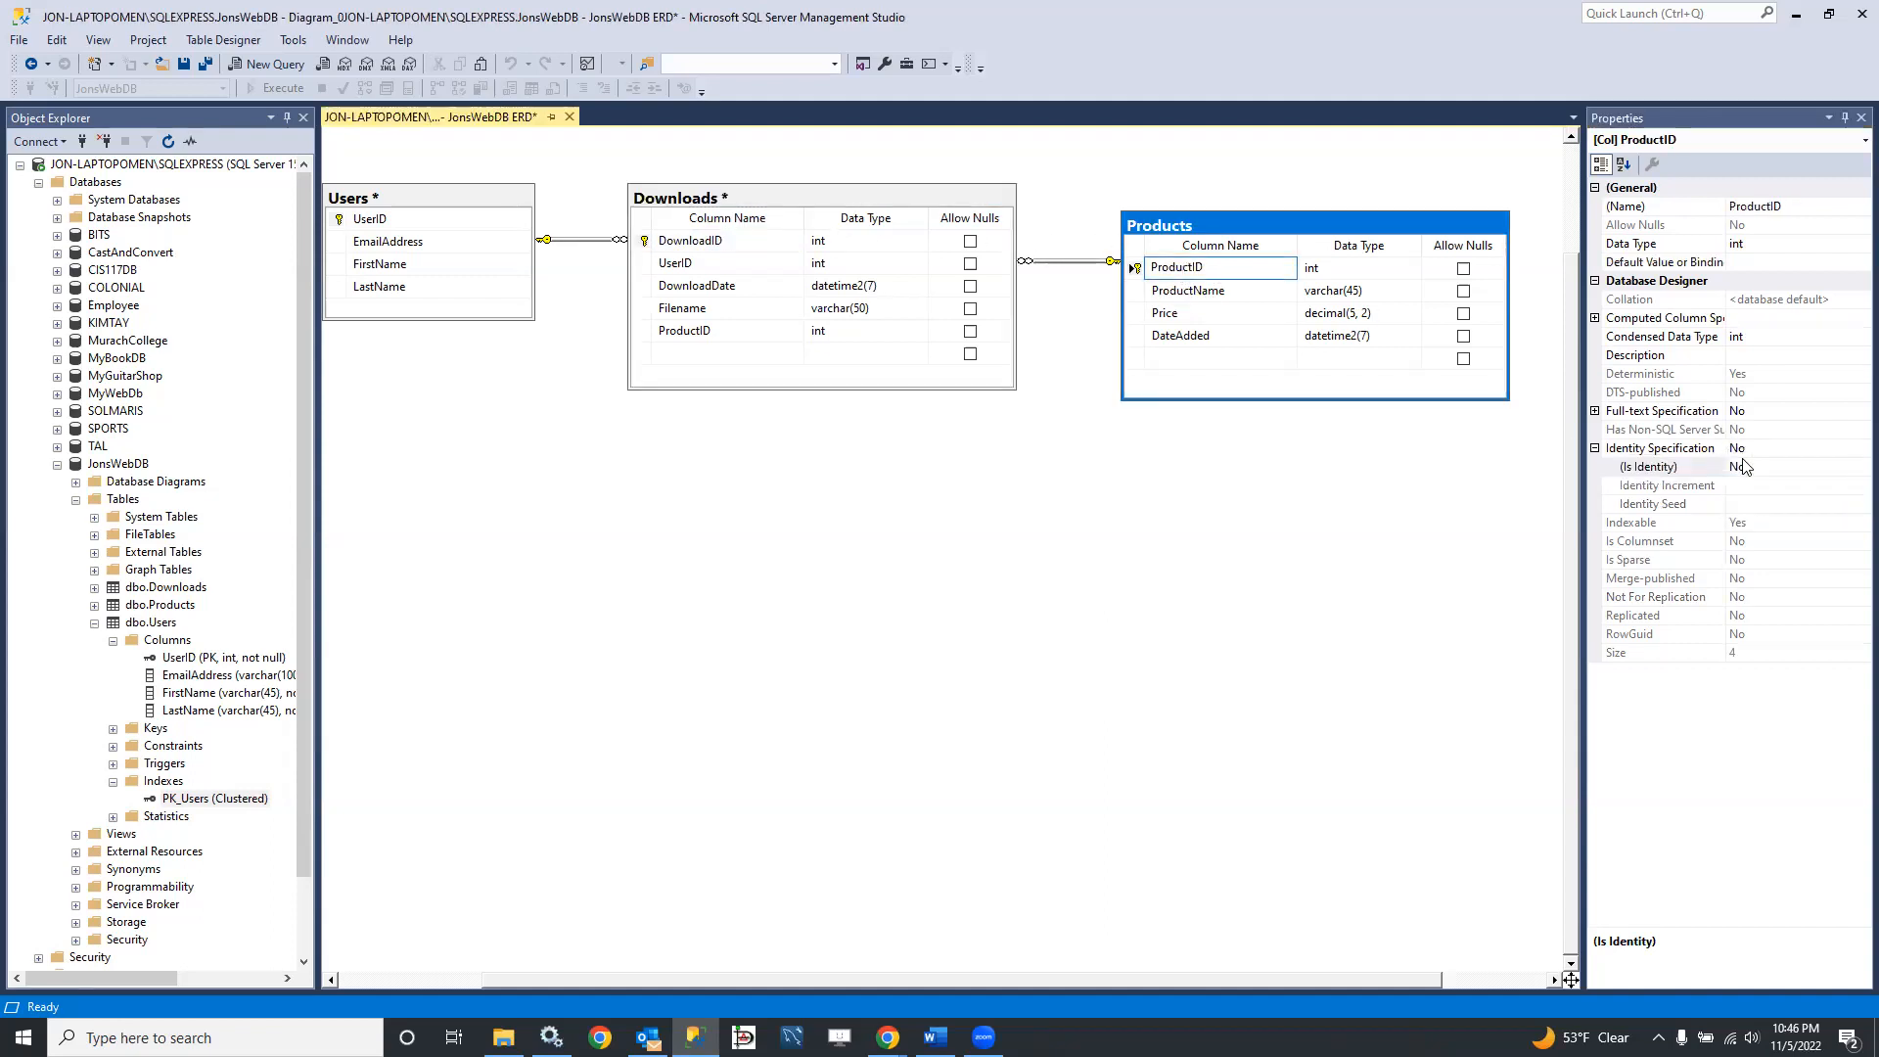
click(1775, 471)
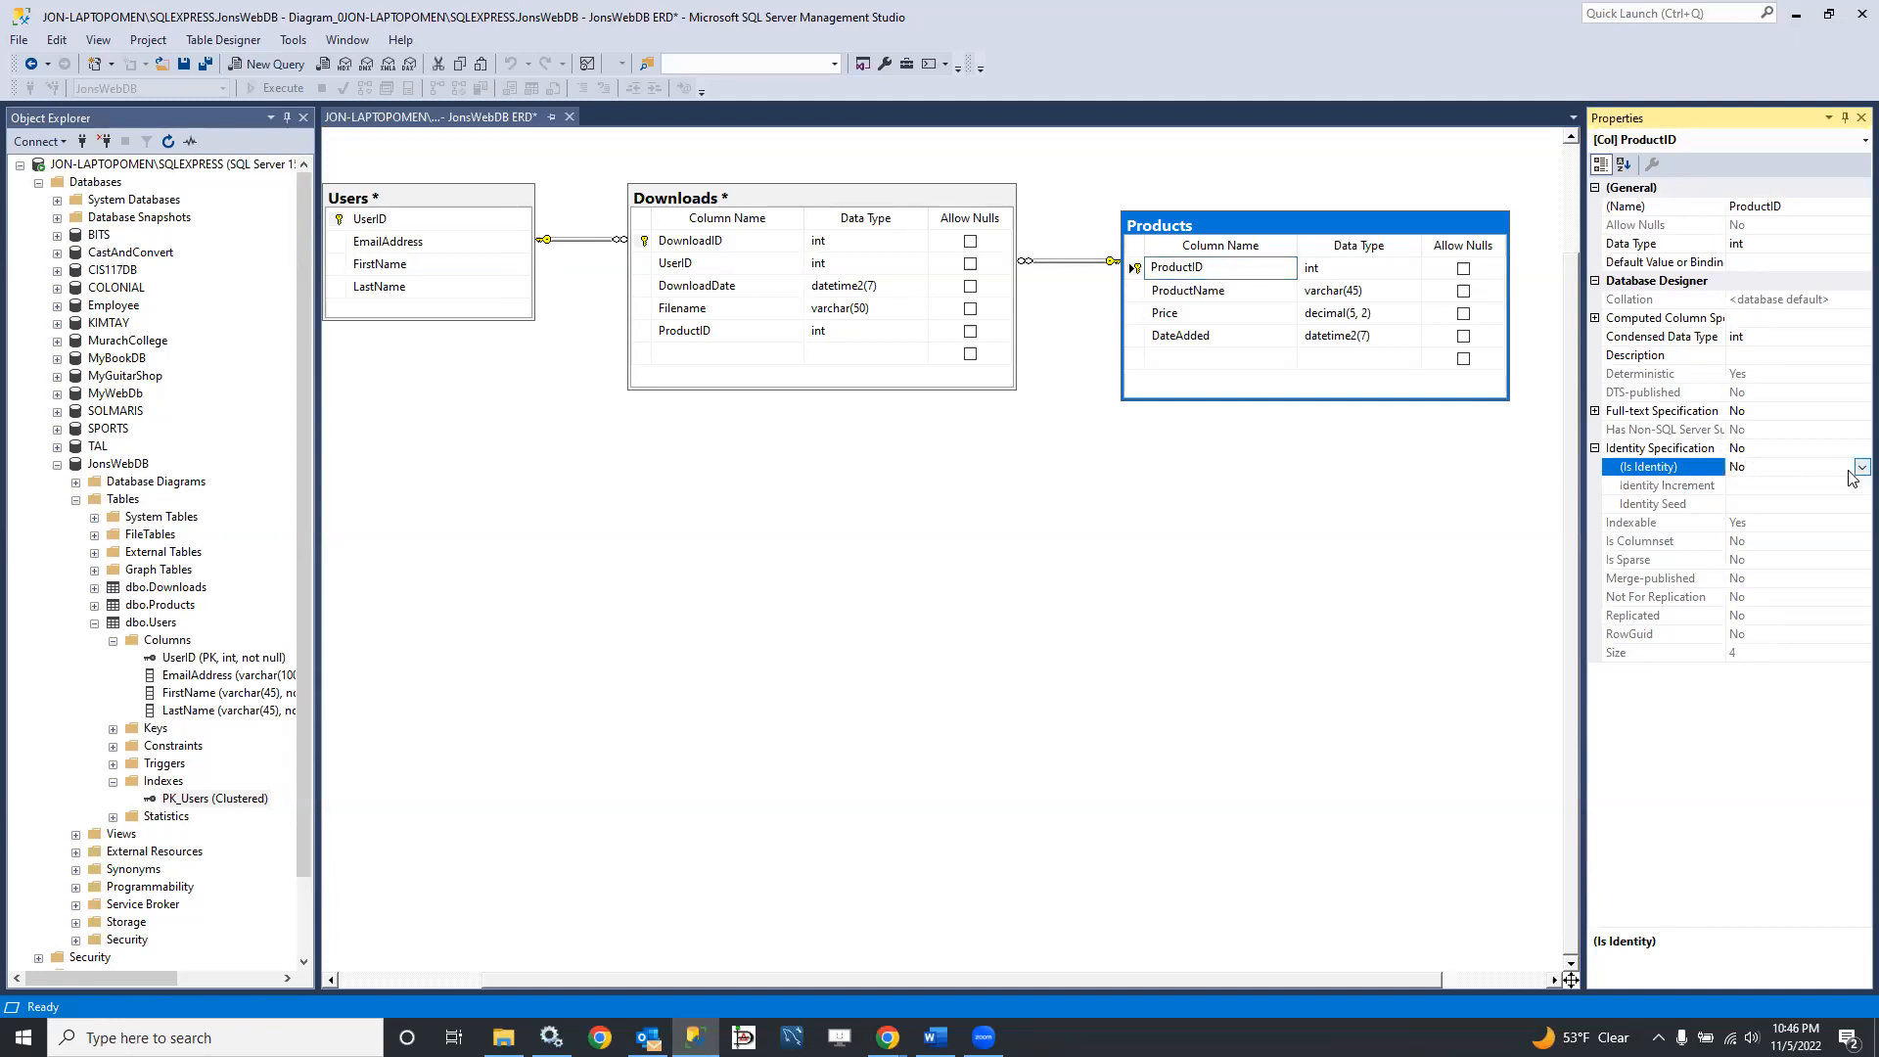
click(1859, 468)
click(1771, 505)
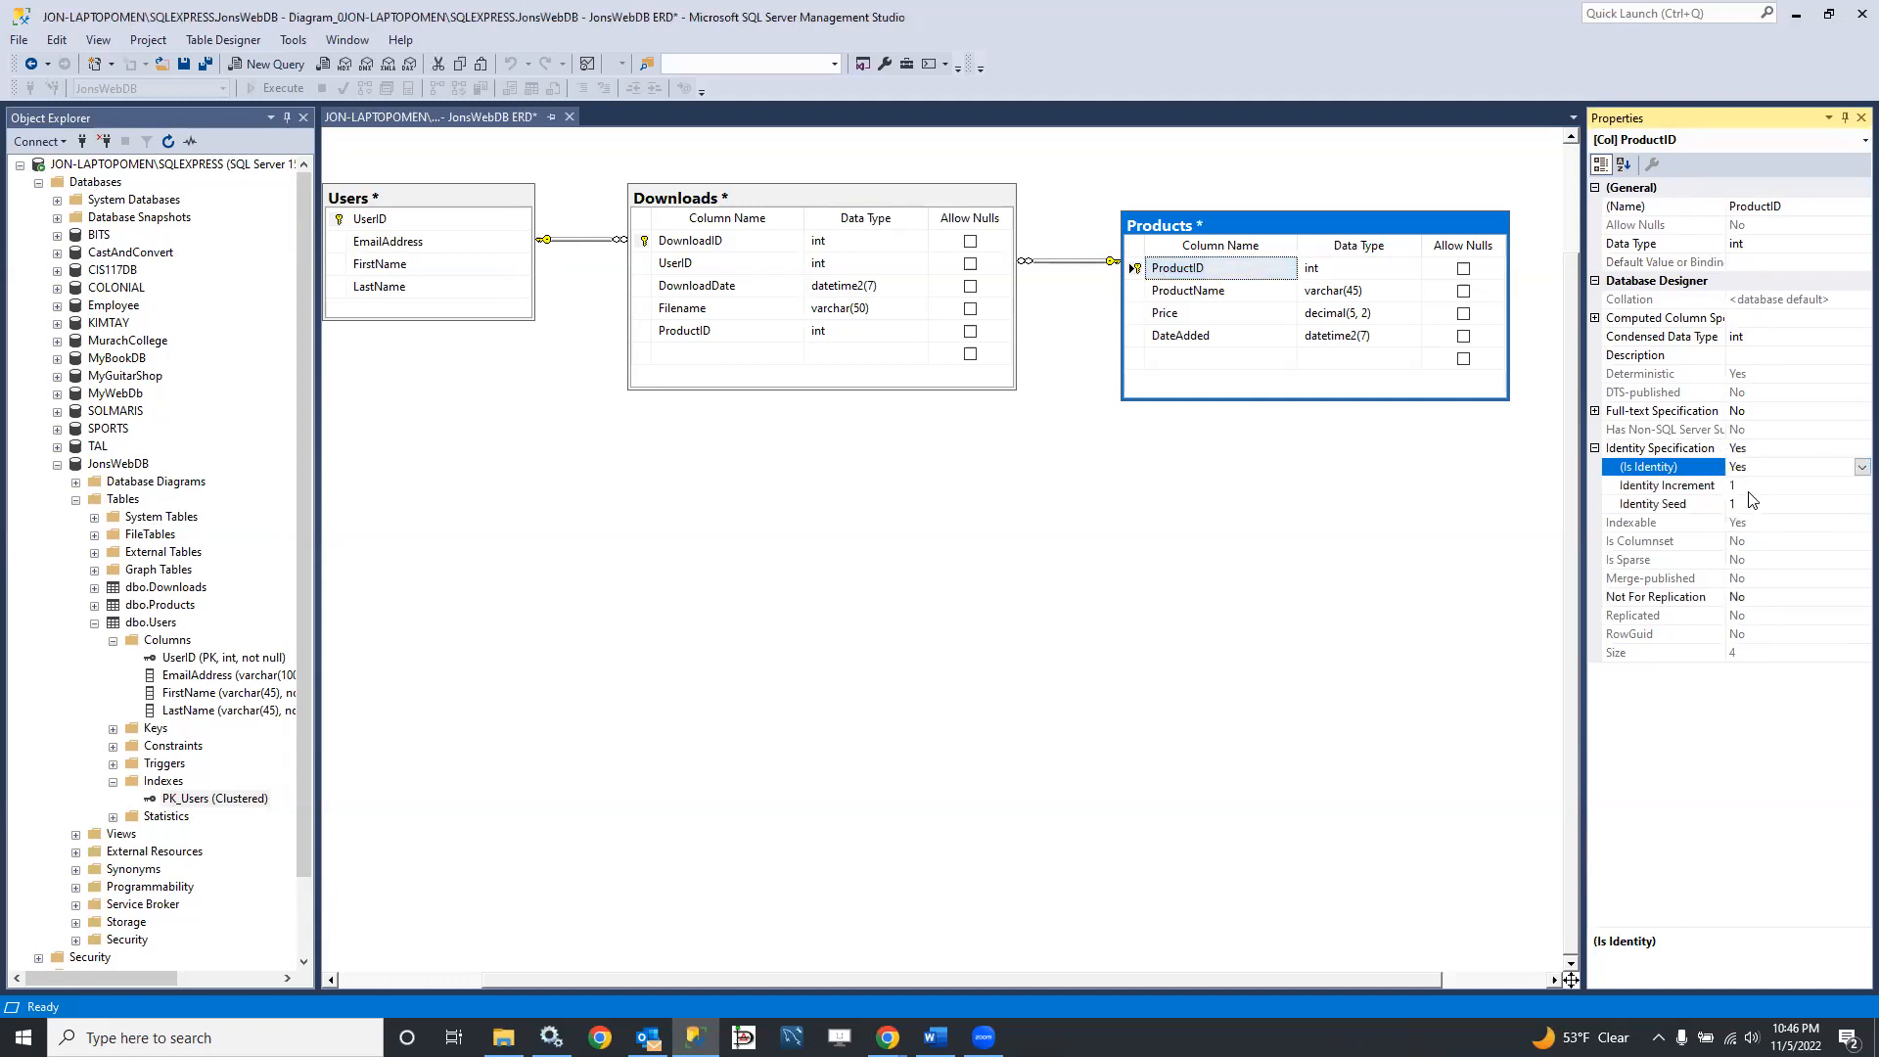
click(887, 506)
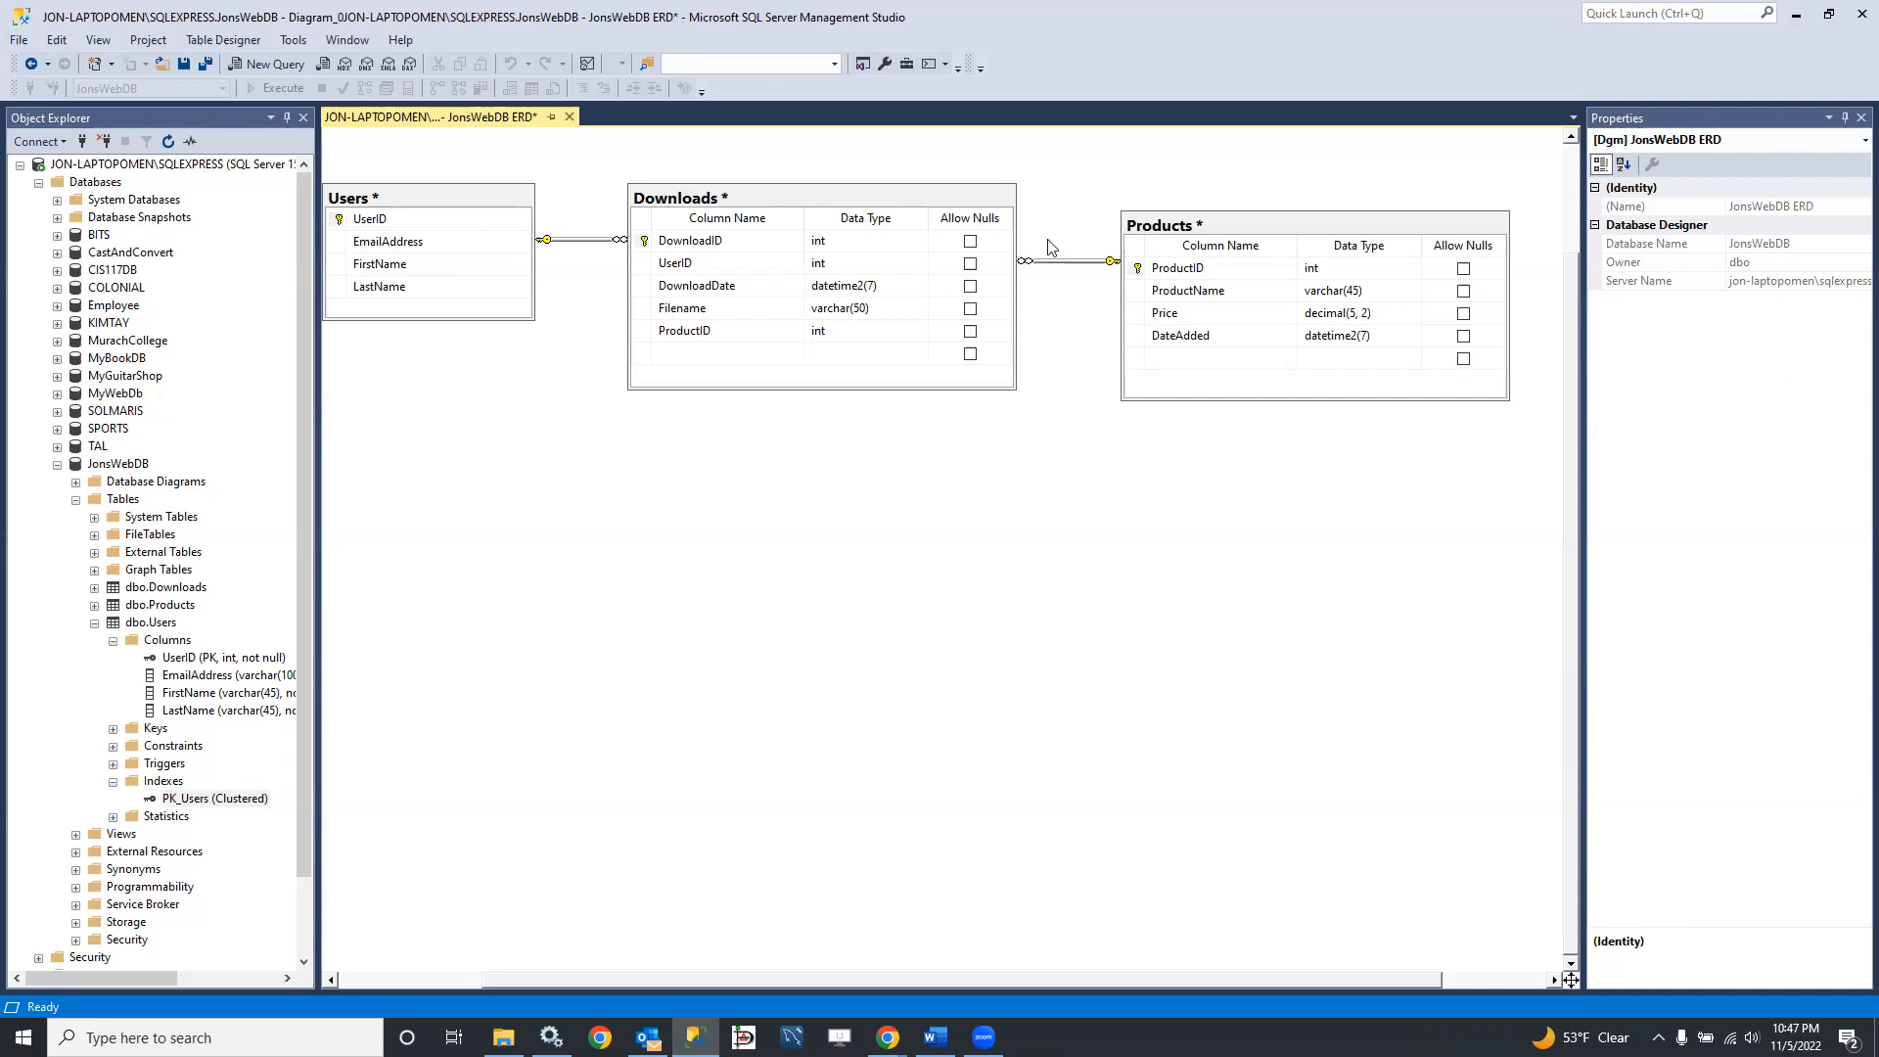
Step: Switch the Users table to Standard view, and move the Downloads table below and between the Users and Products tables
right_click(509, 224)
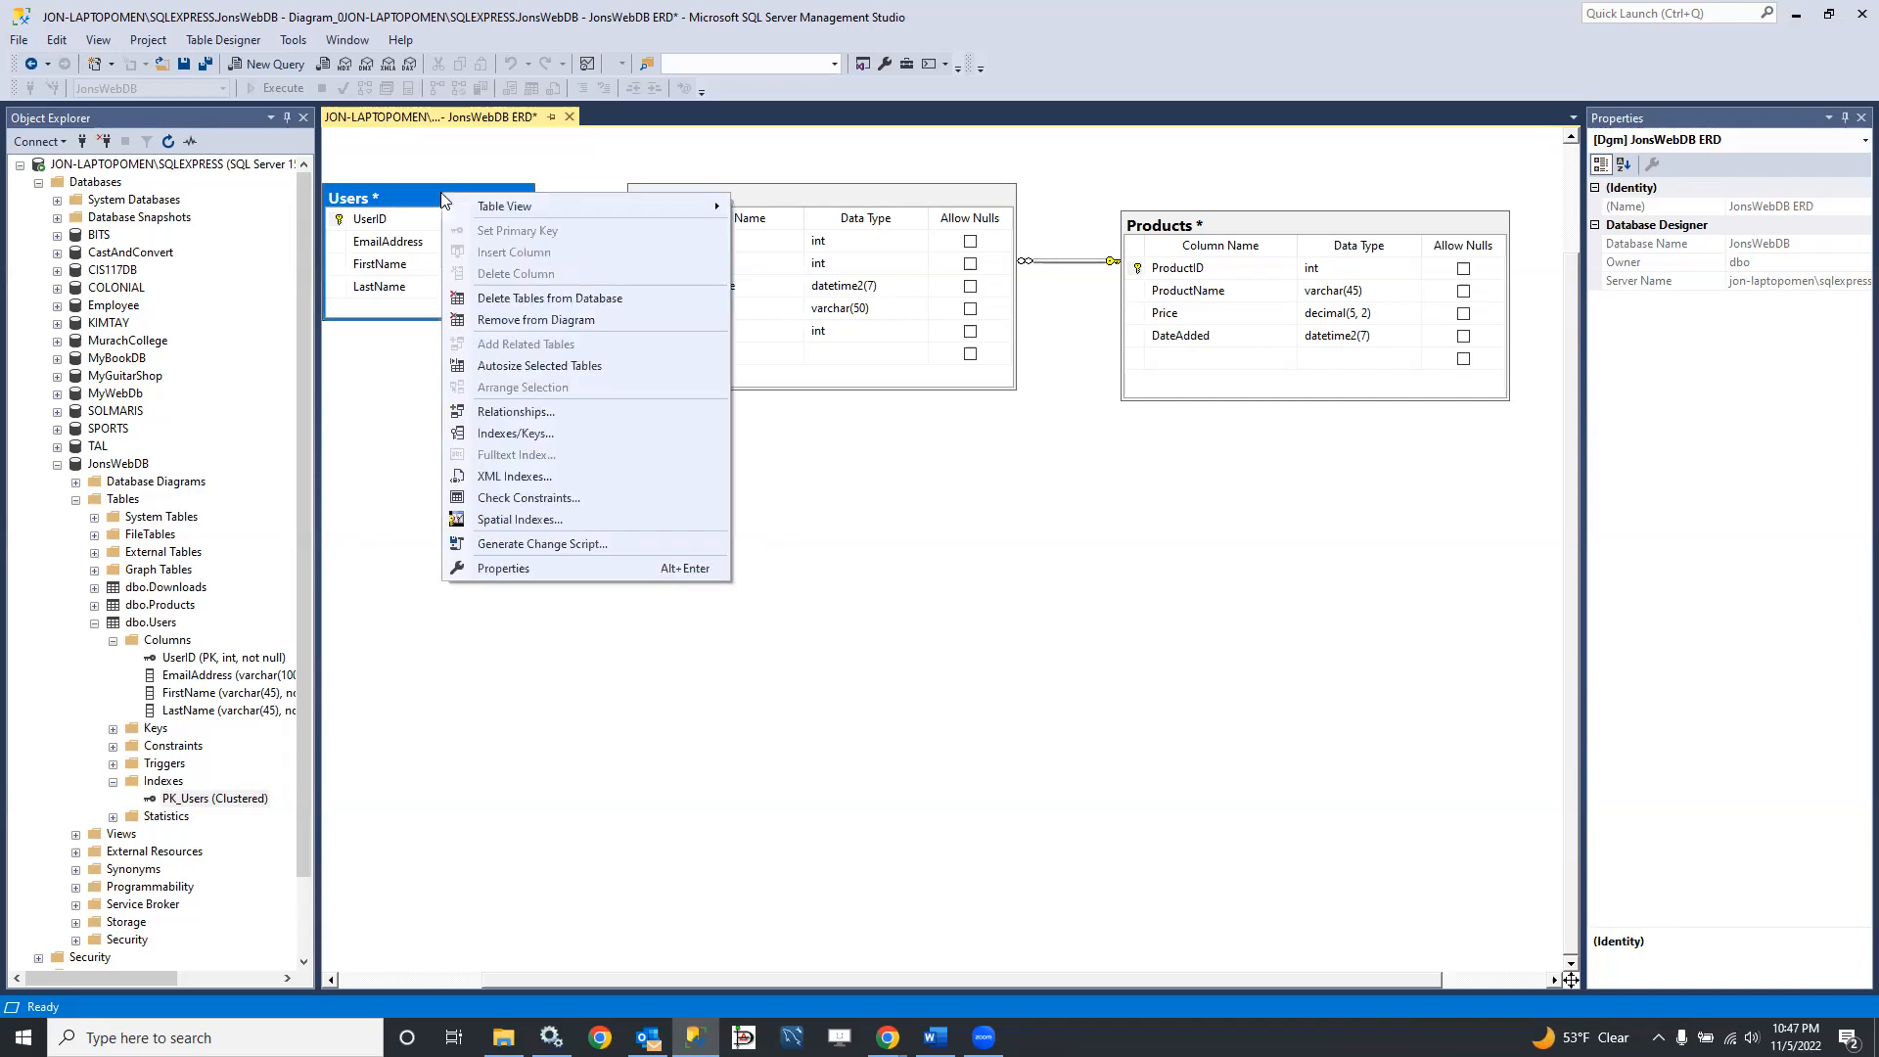
mouse_move(508, 210)
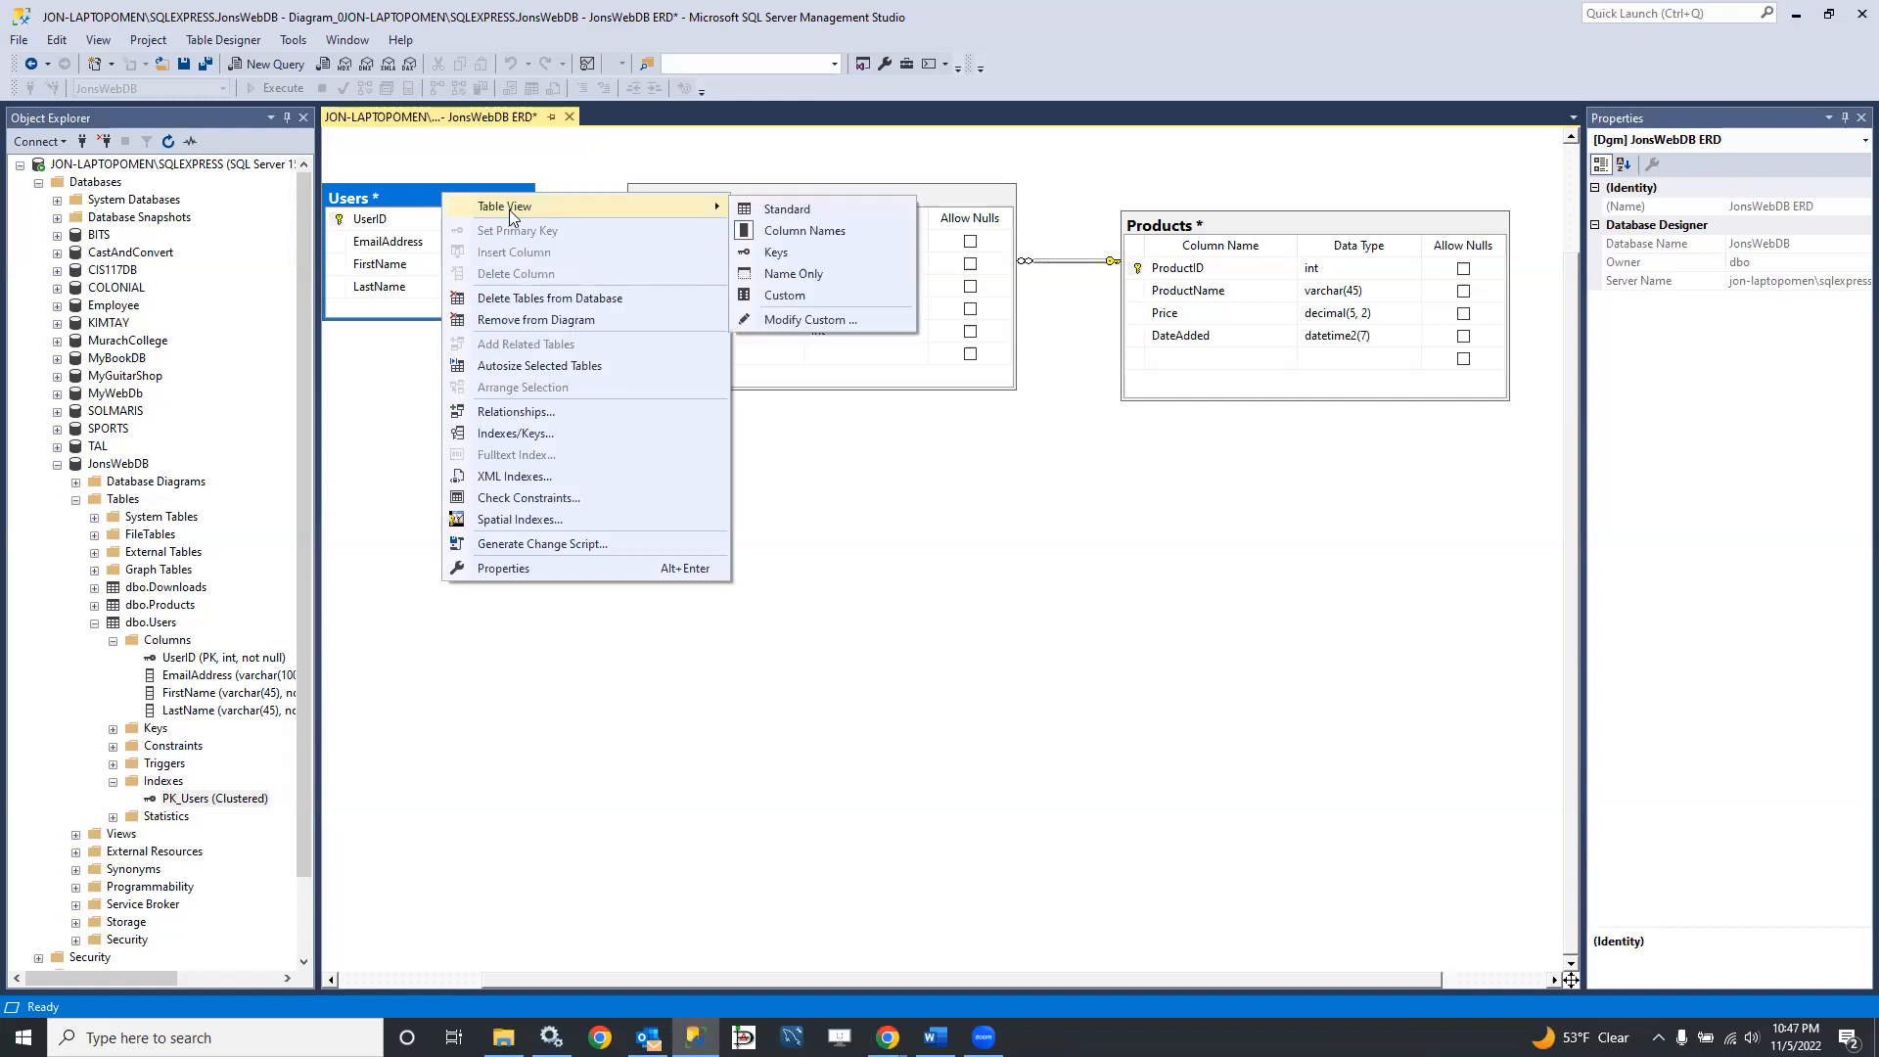
click(798, 208)
drag(879, 199, 875, 448)
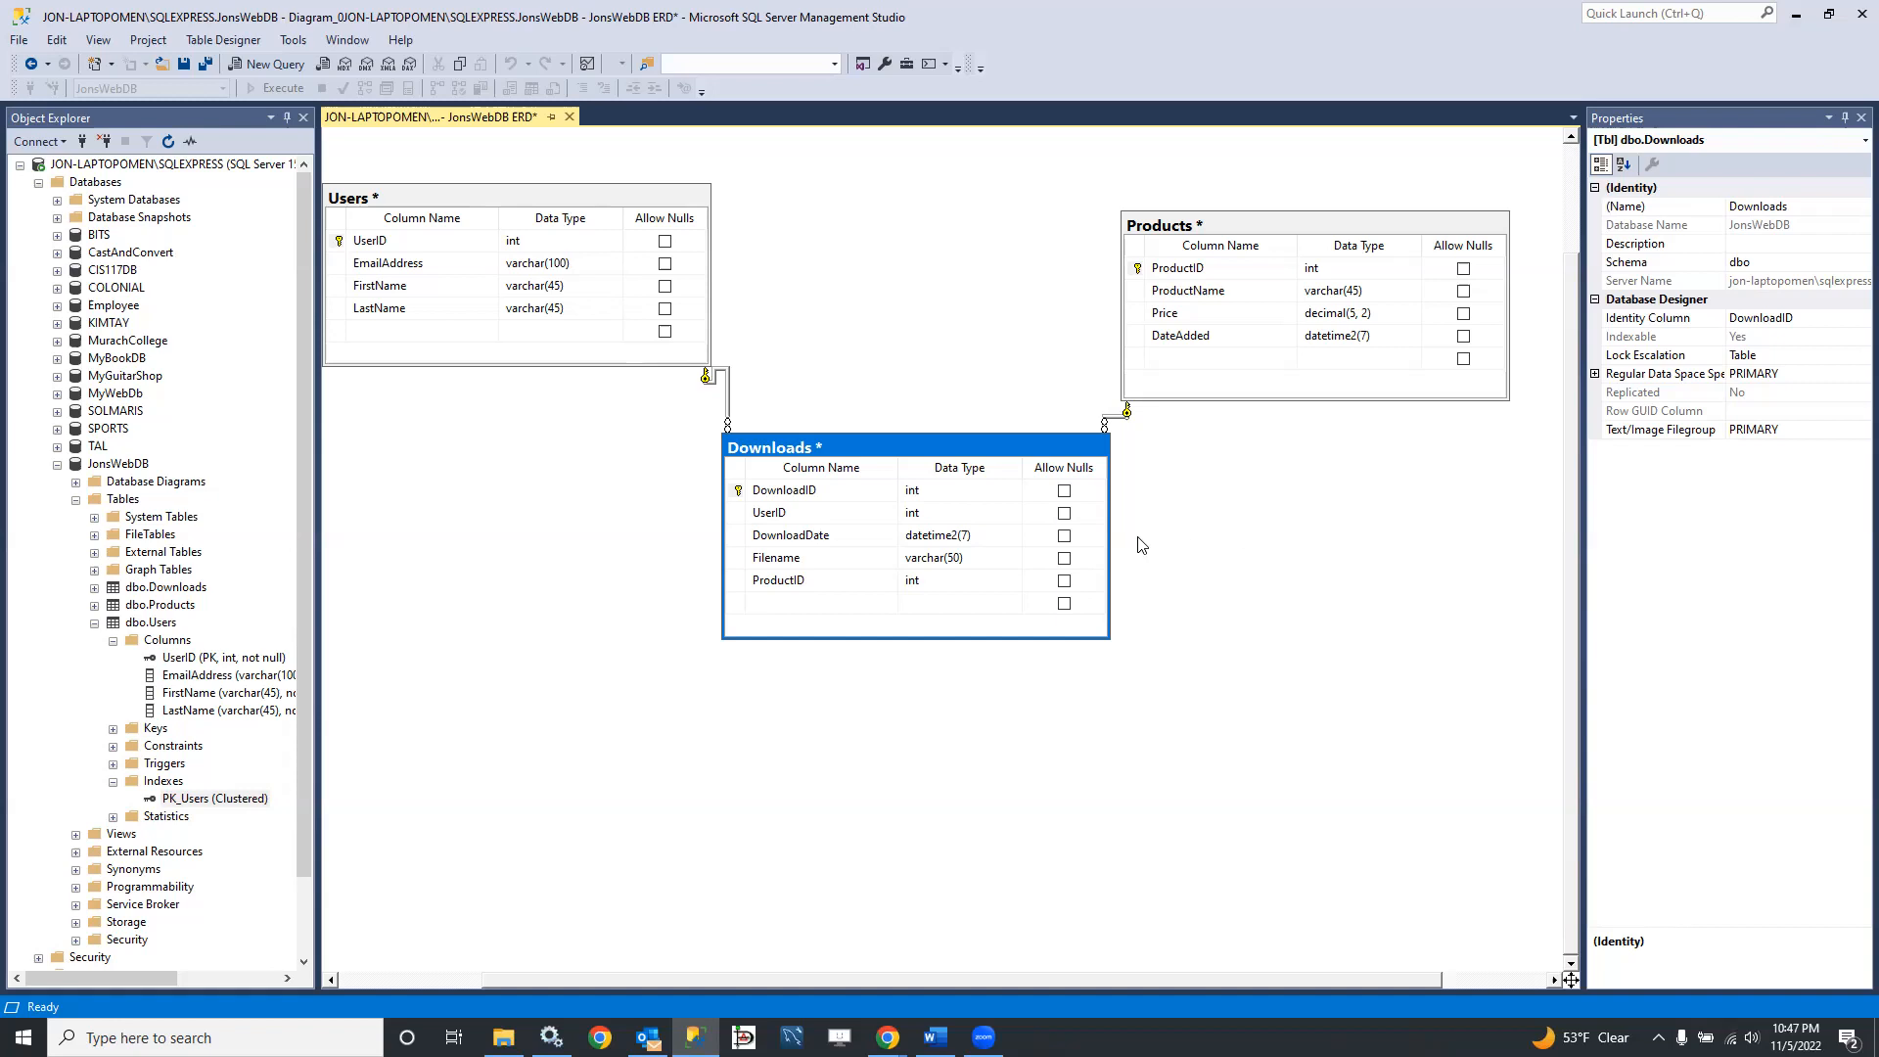
Step: Examine the existing indexes and keys of the Downloads table, and close the dialog
click(780, 515)
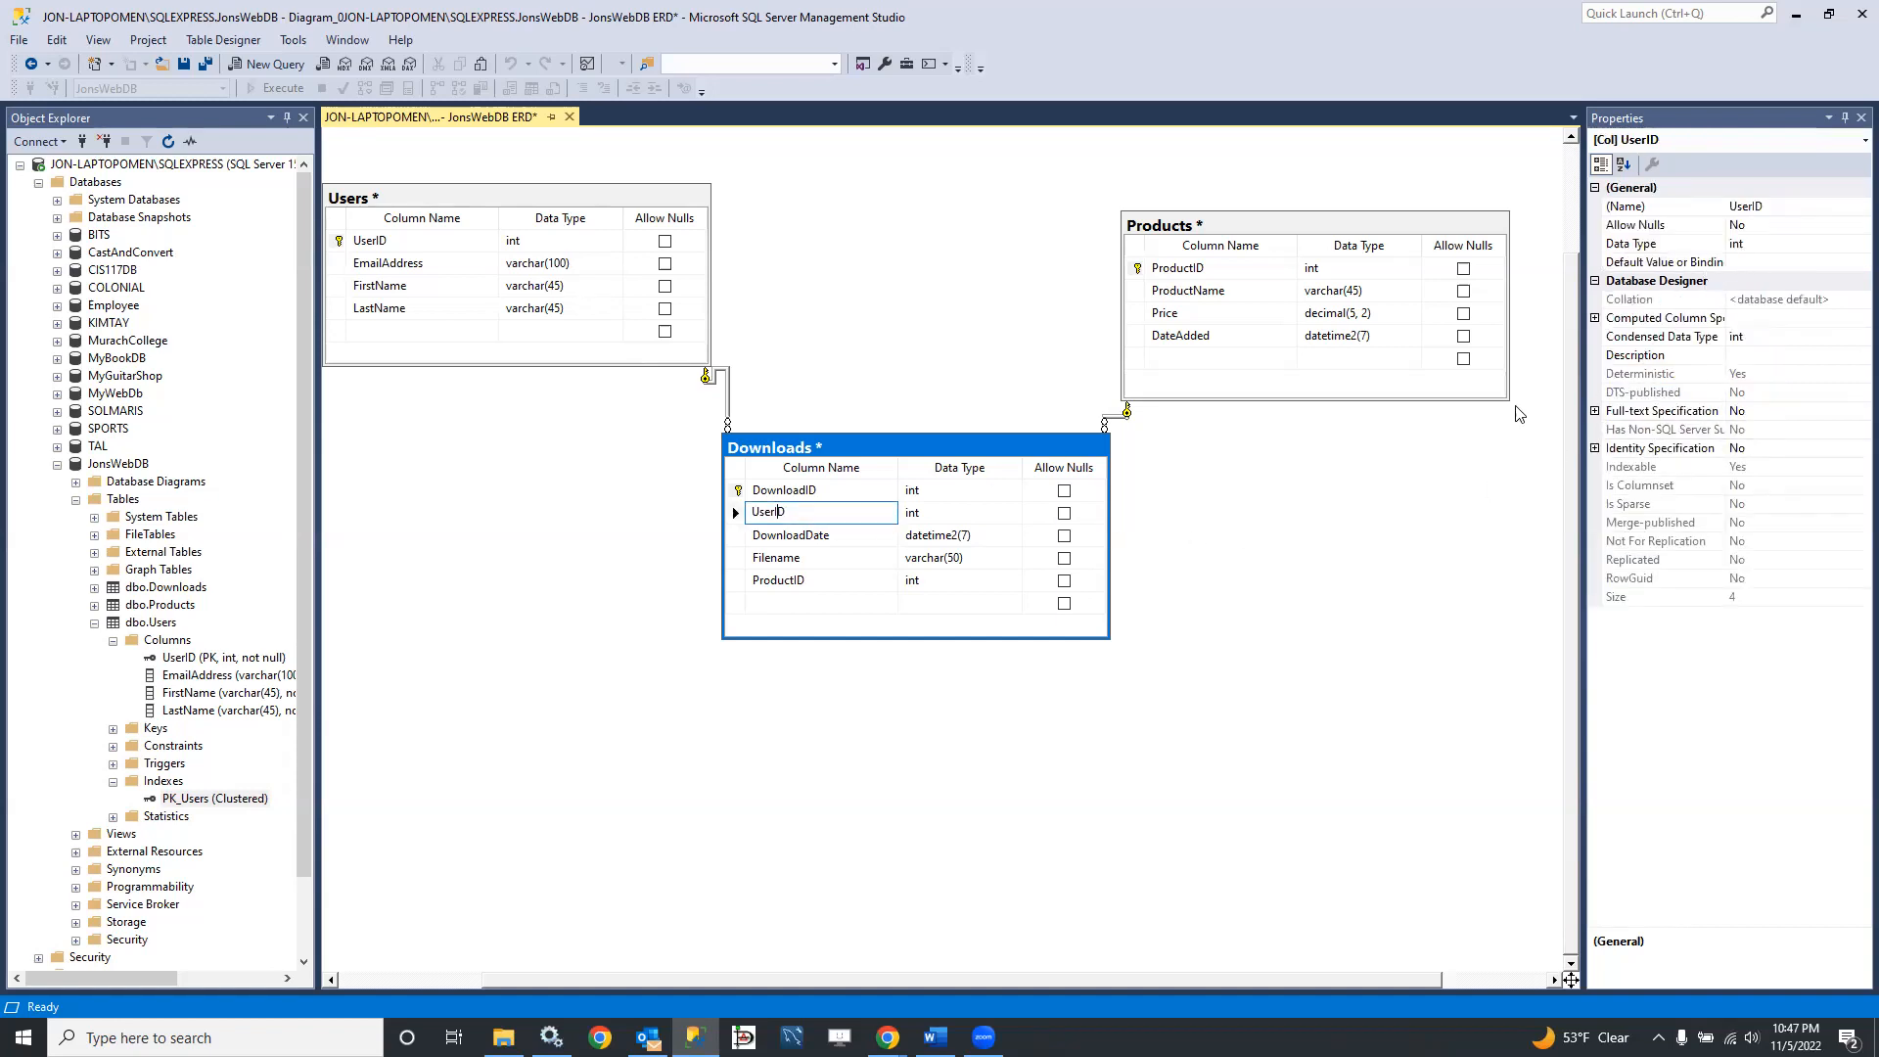
right_click(734, 516)
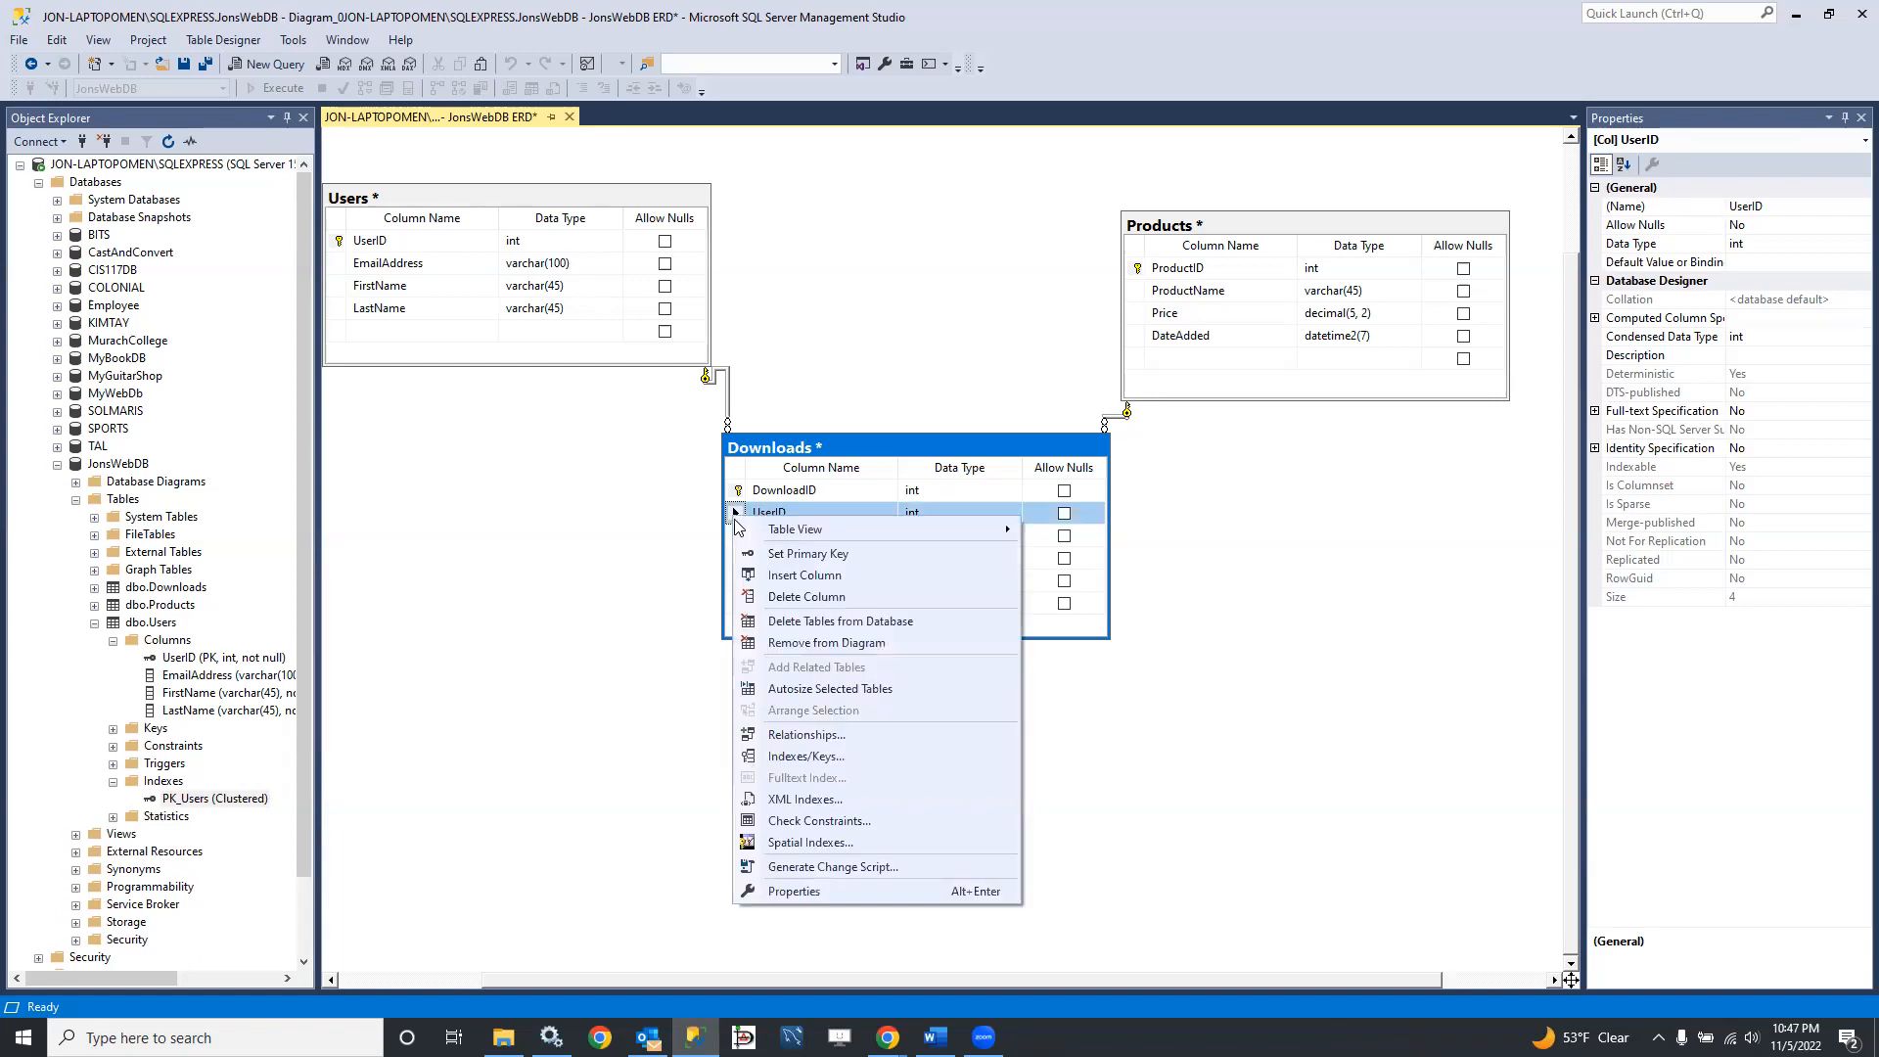
click(781, 759)
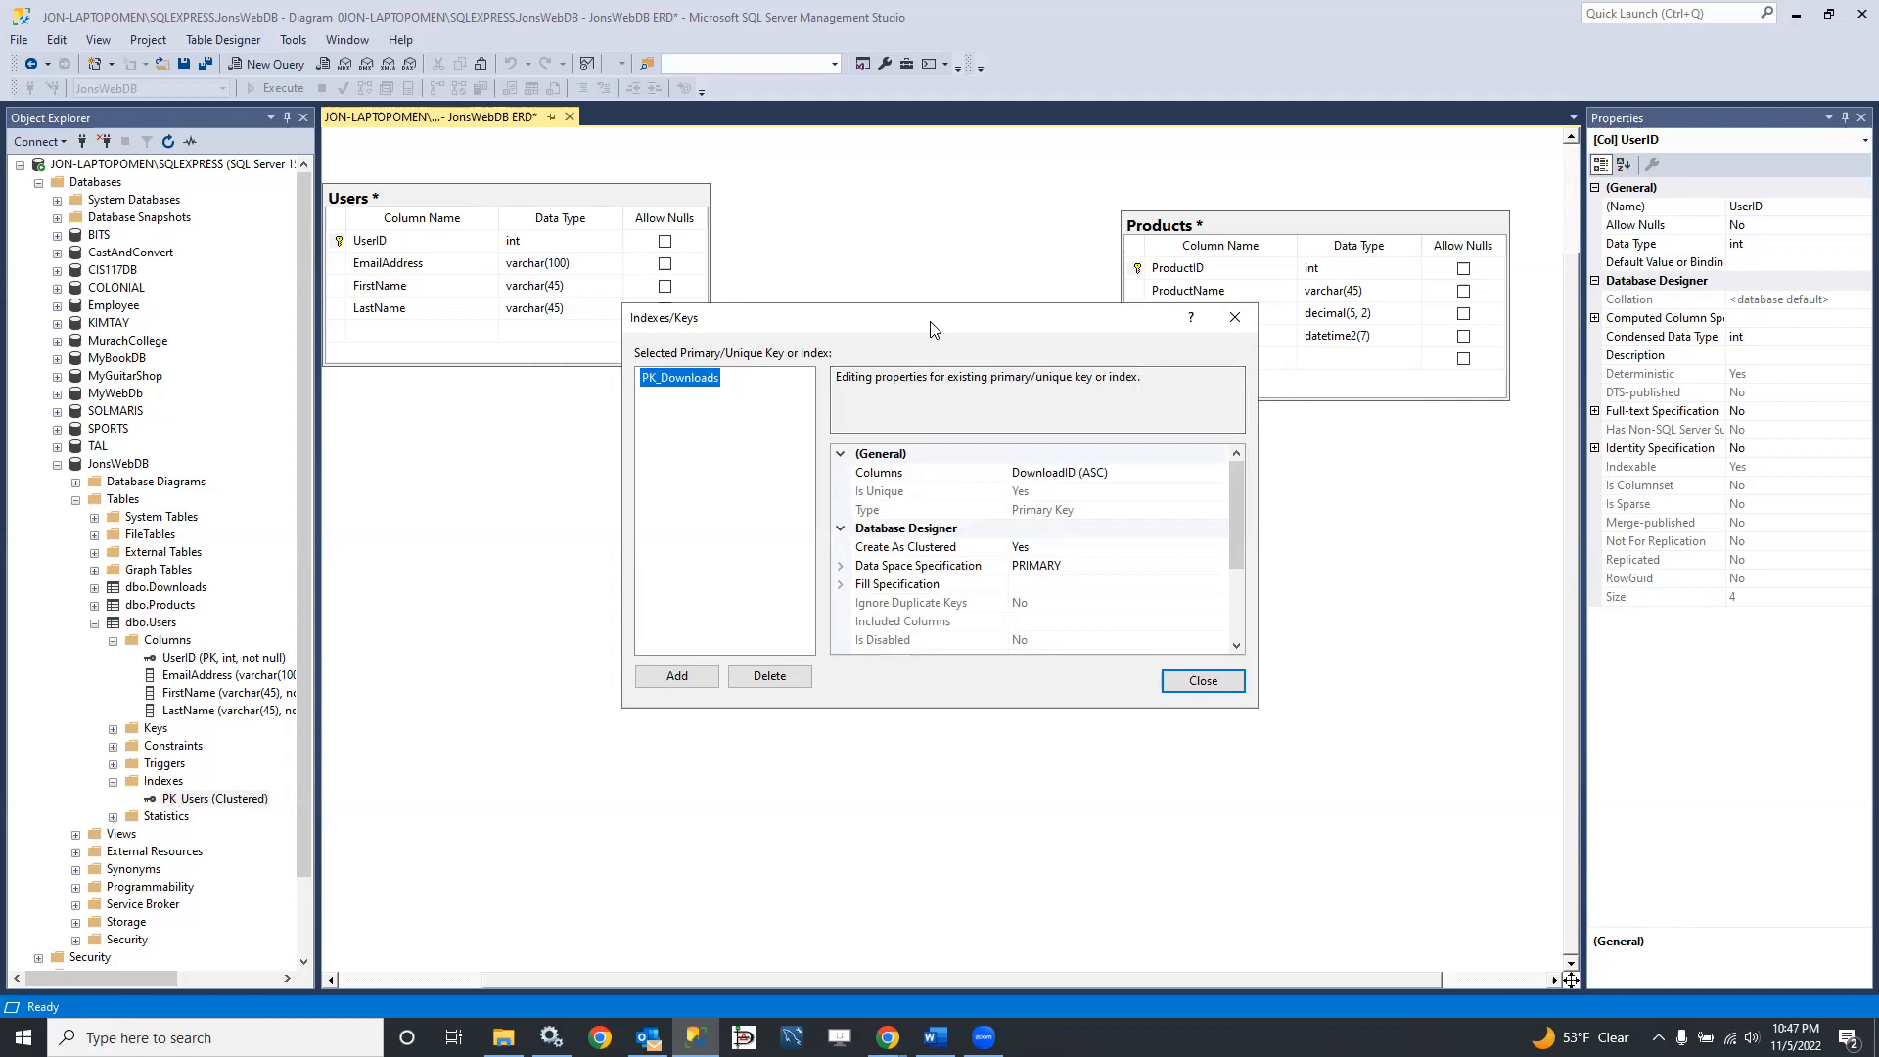
drag(930, 329, 1294, 336)
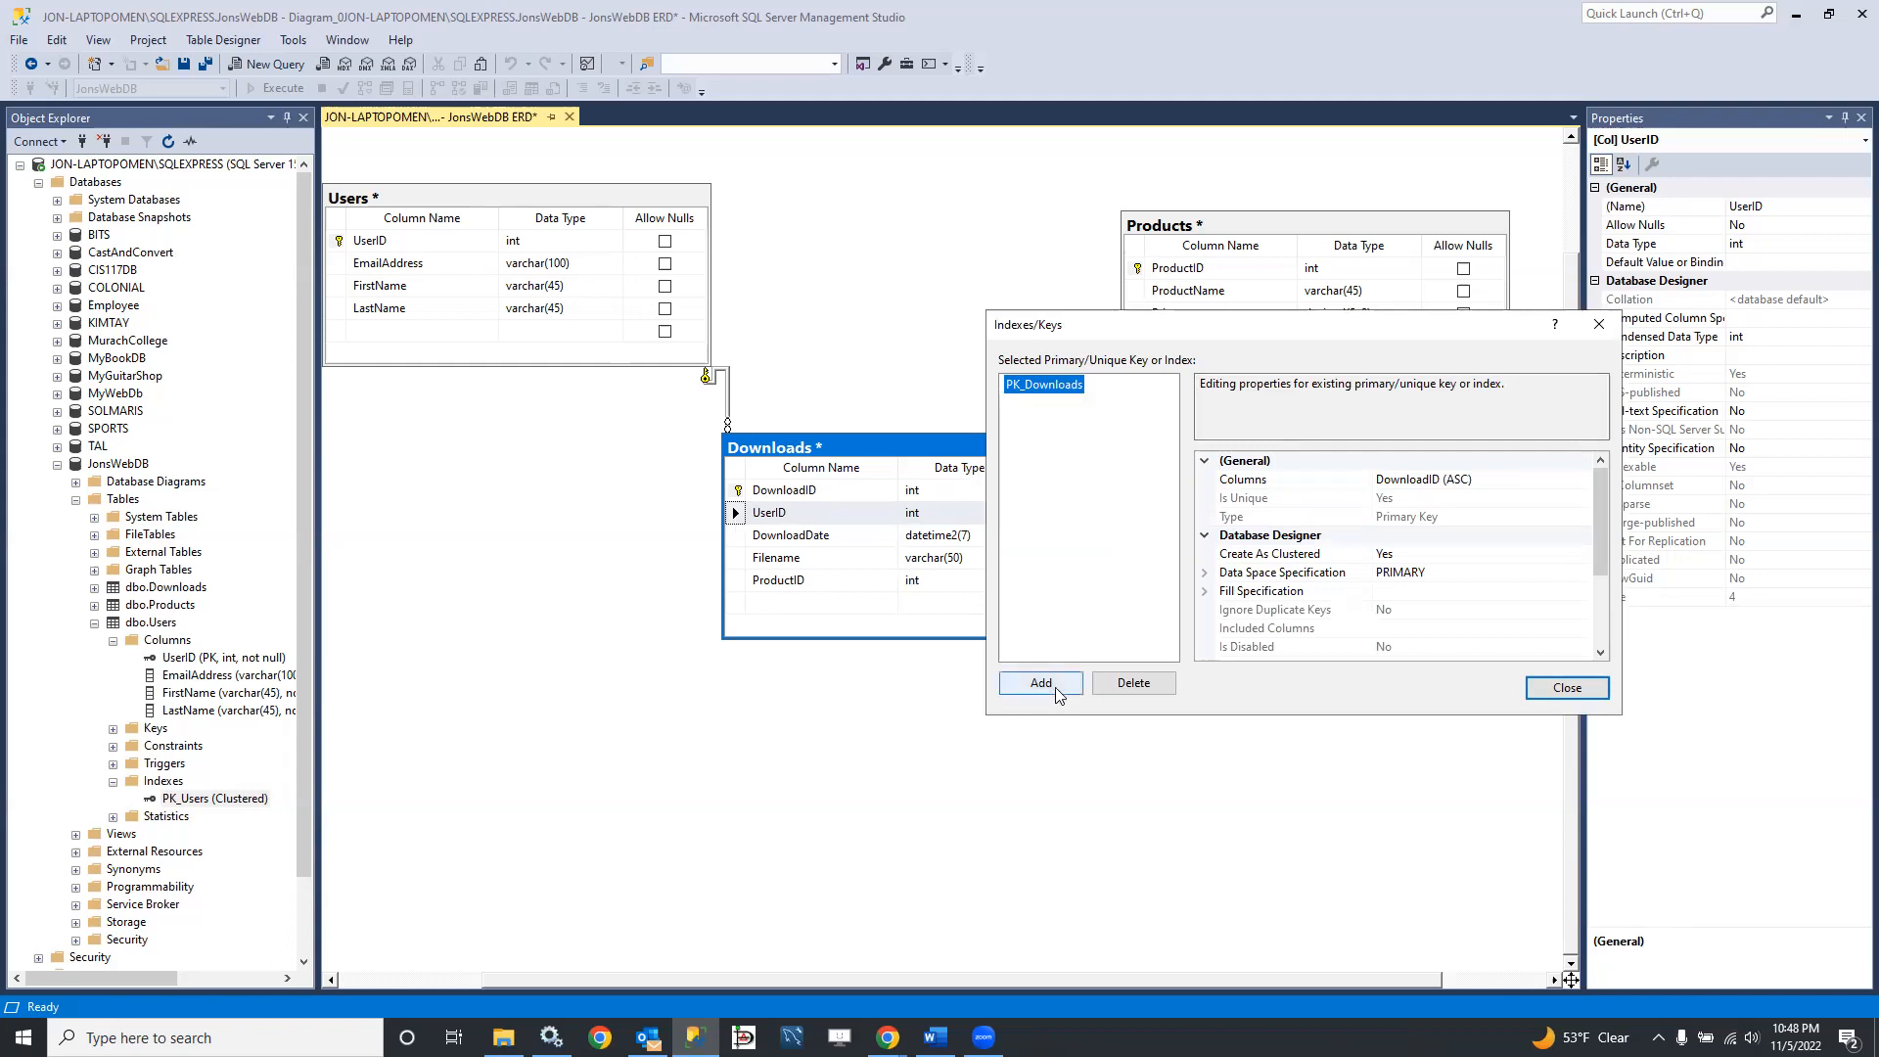
click(1566, 691)
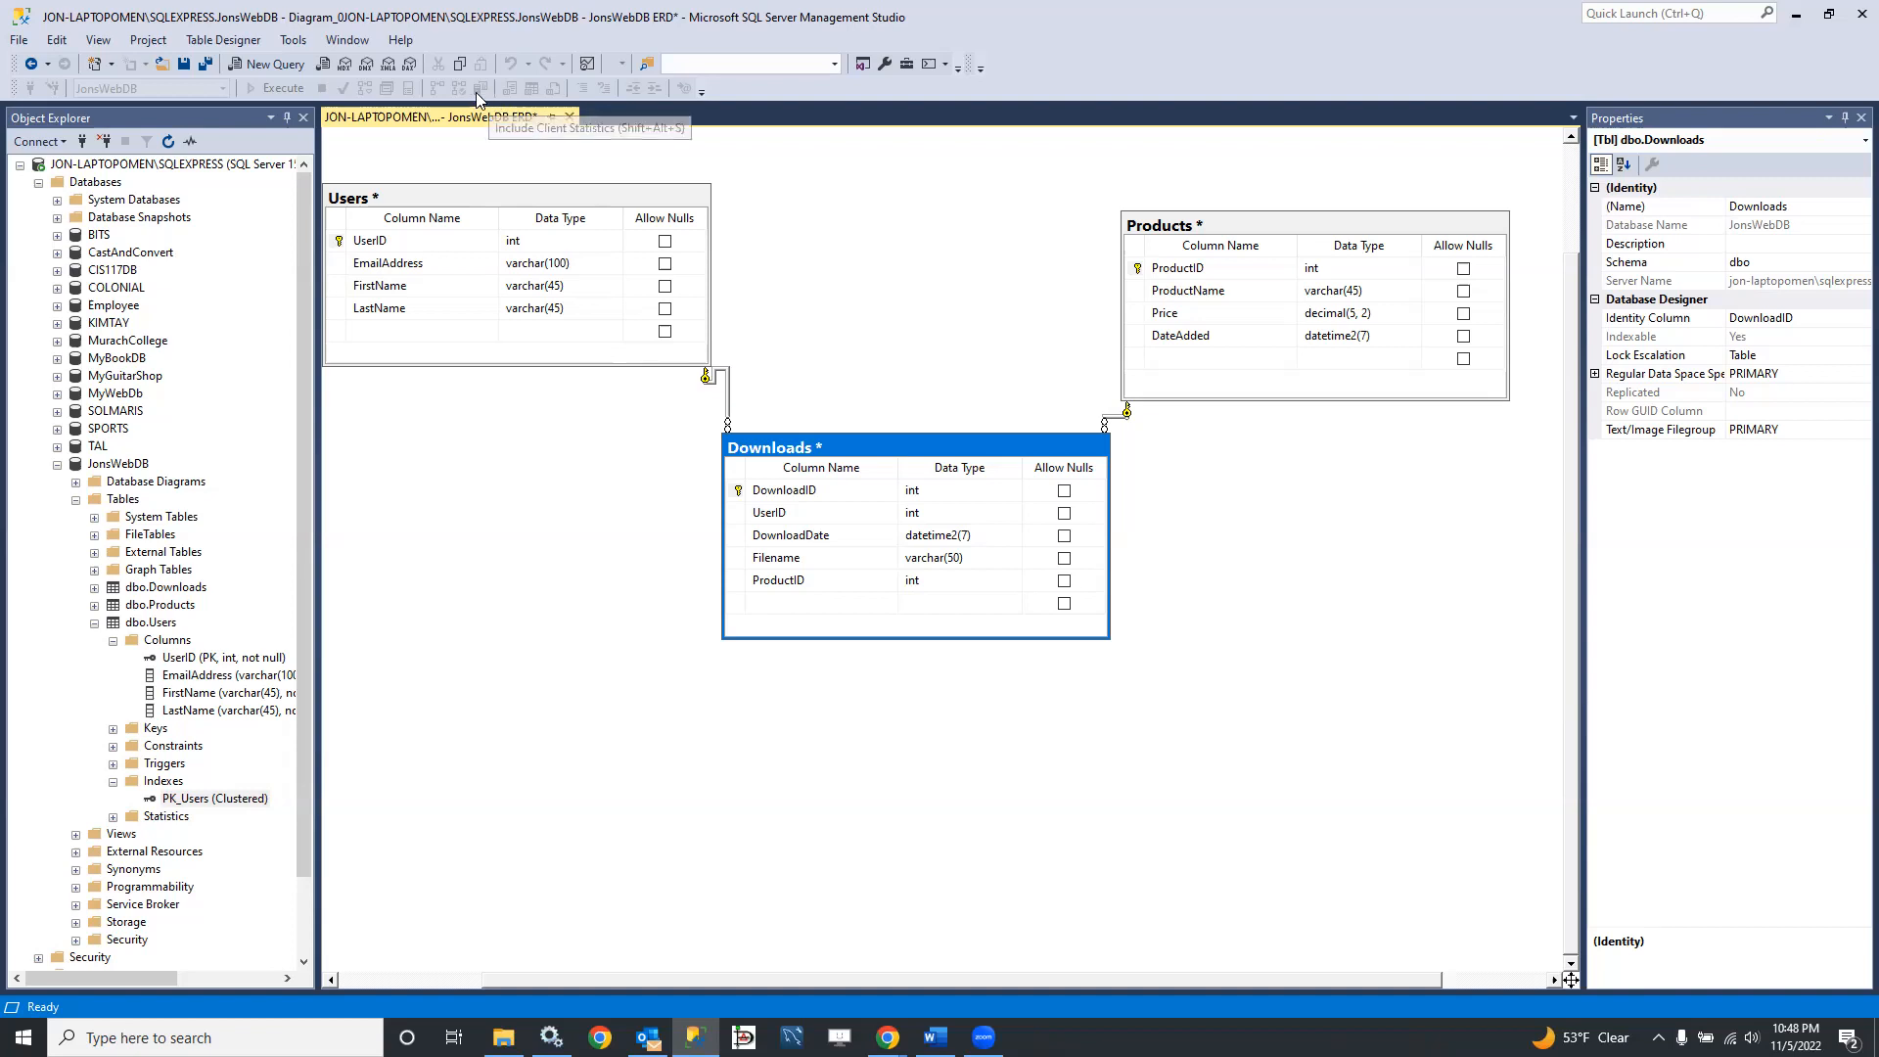
Step: Save the JonsWebDB ERD diagram with its table changes and close it
click(185, 66)
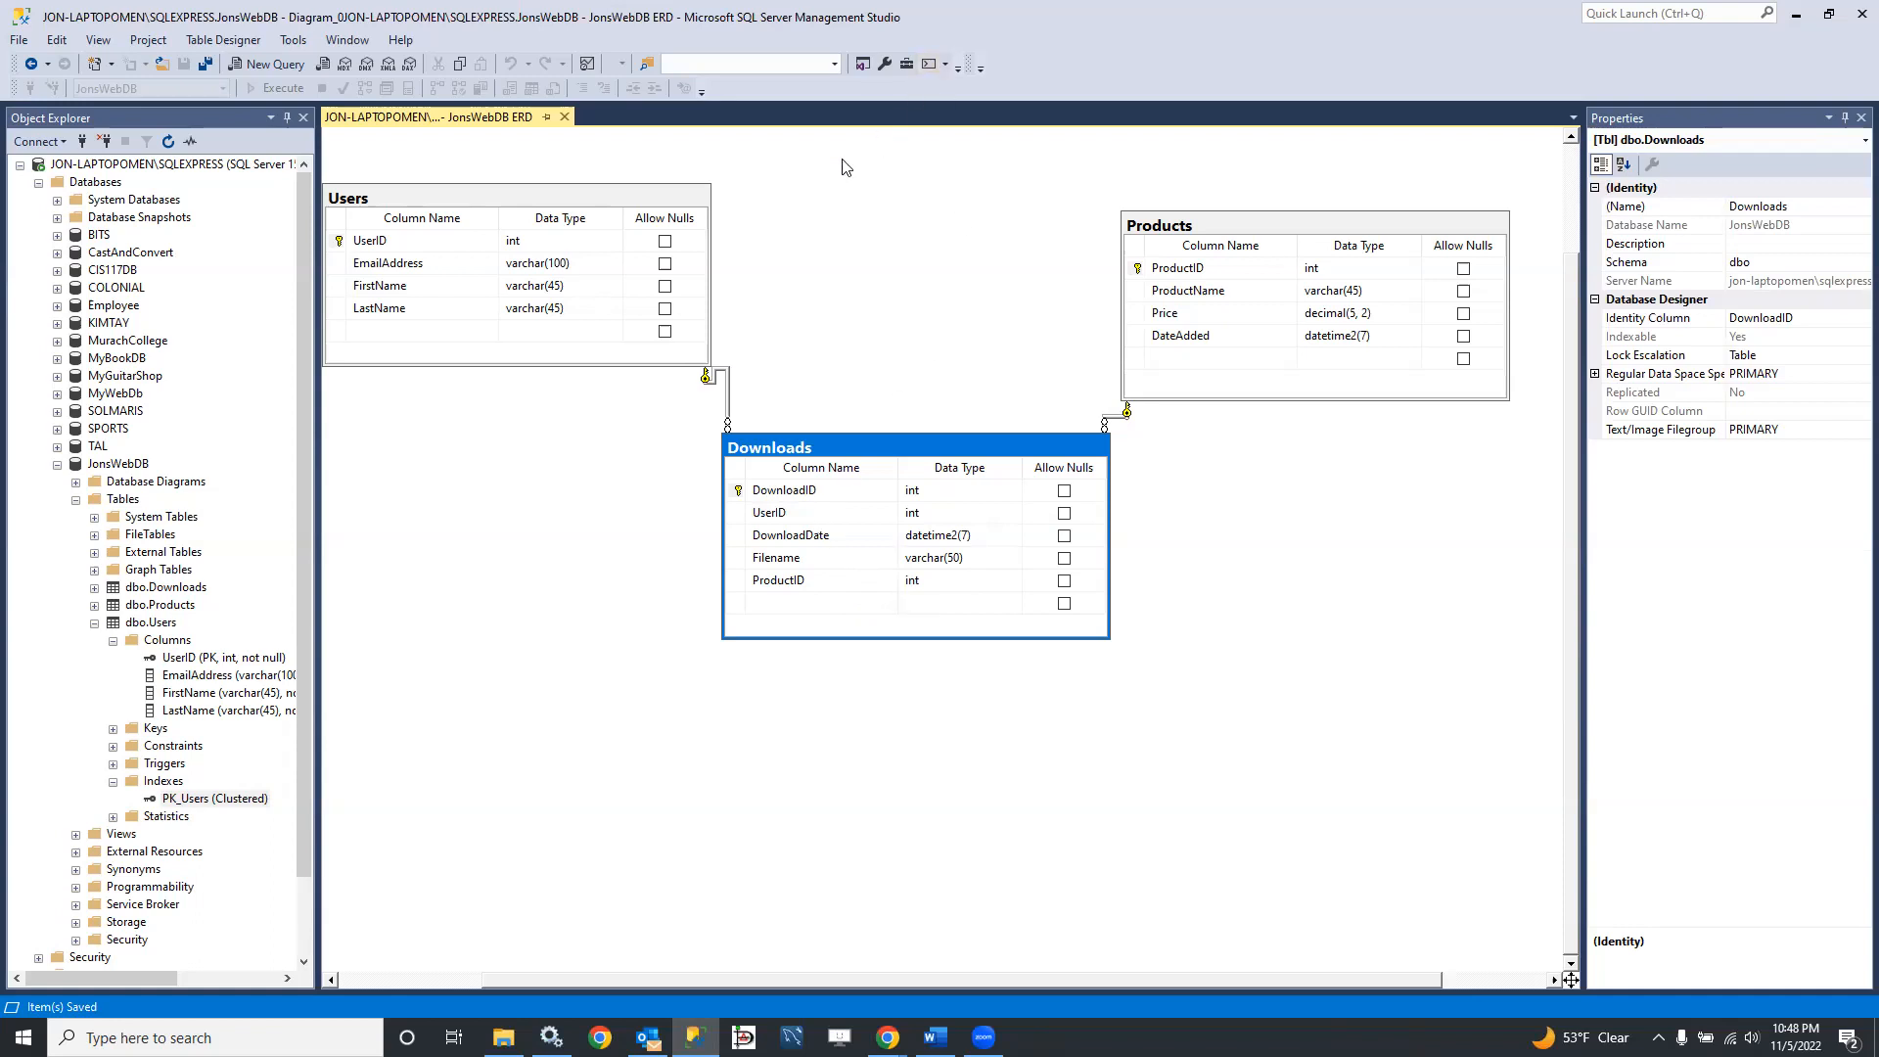
click(564, 116)
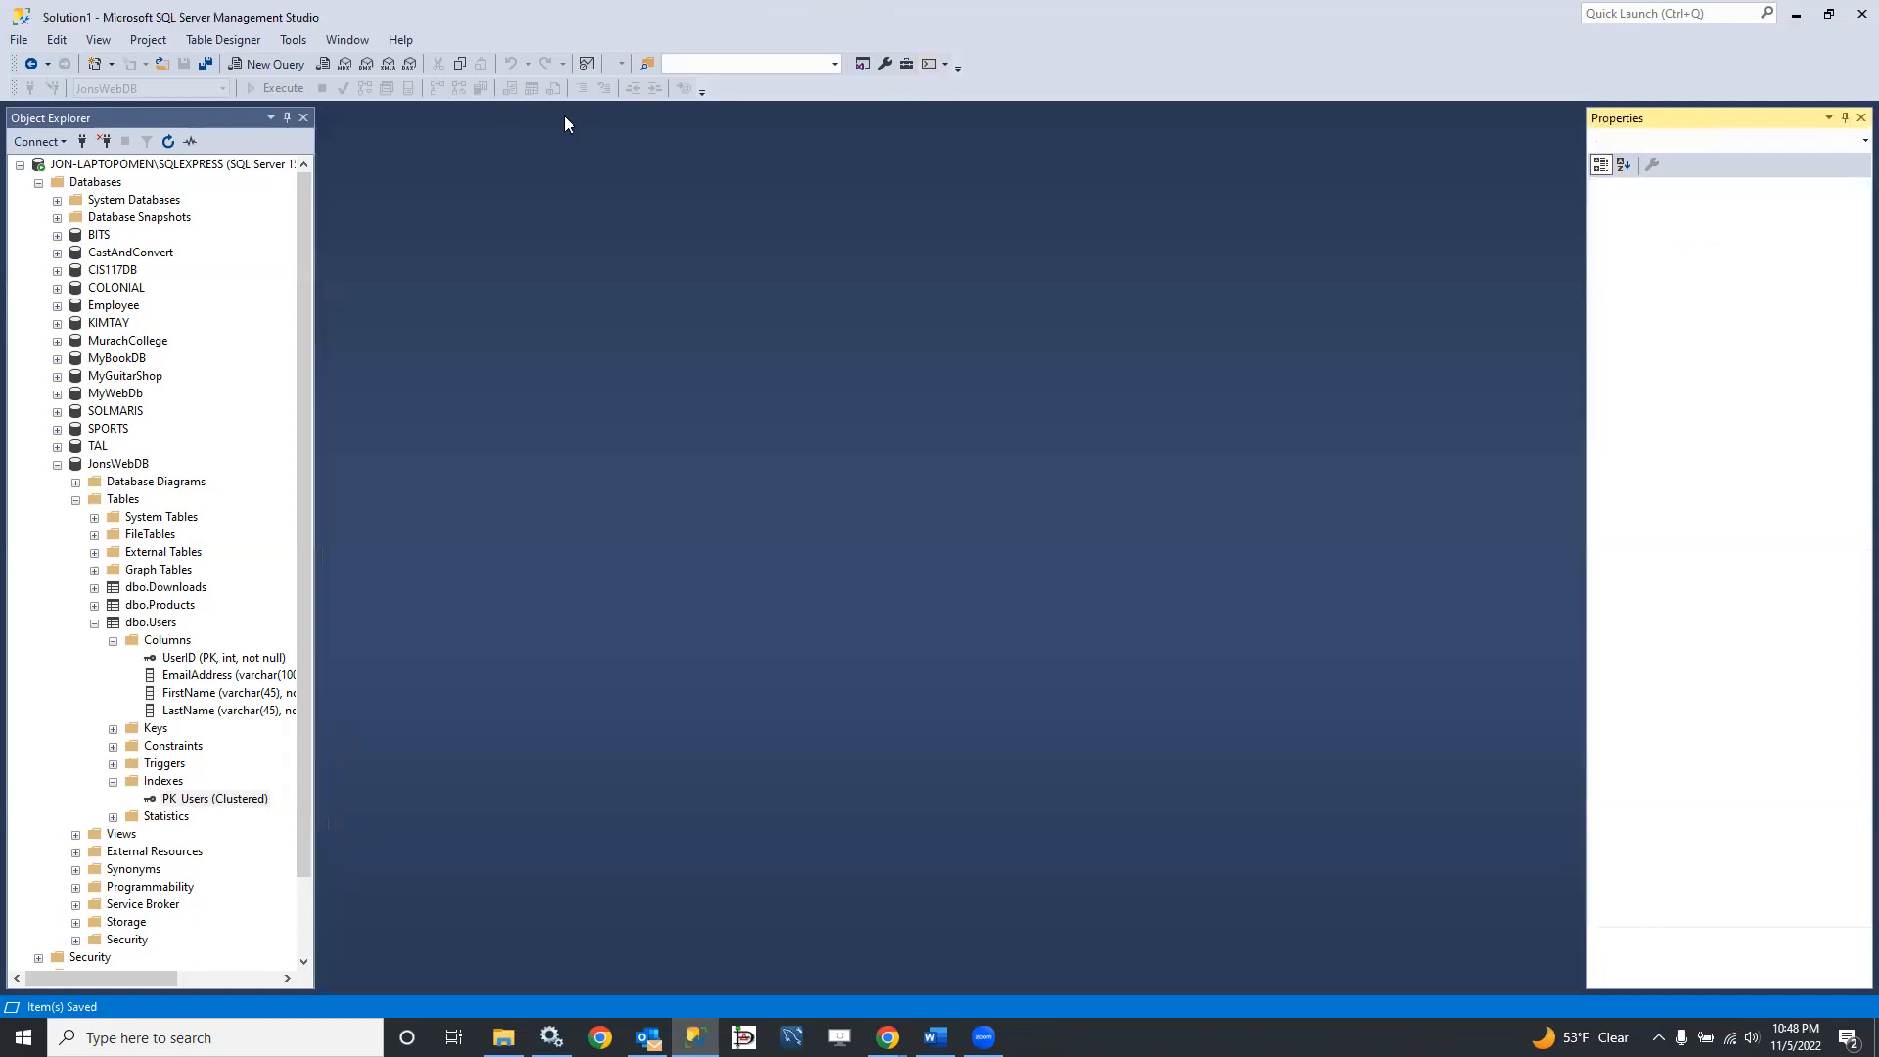
Step: Refresh the JonsWebDB database and reopen its JonsWebDB ERD diagram
click(57, 465)
right_click(115, 465)
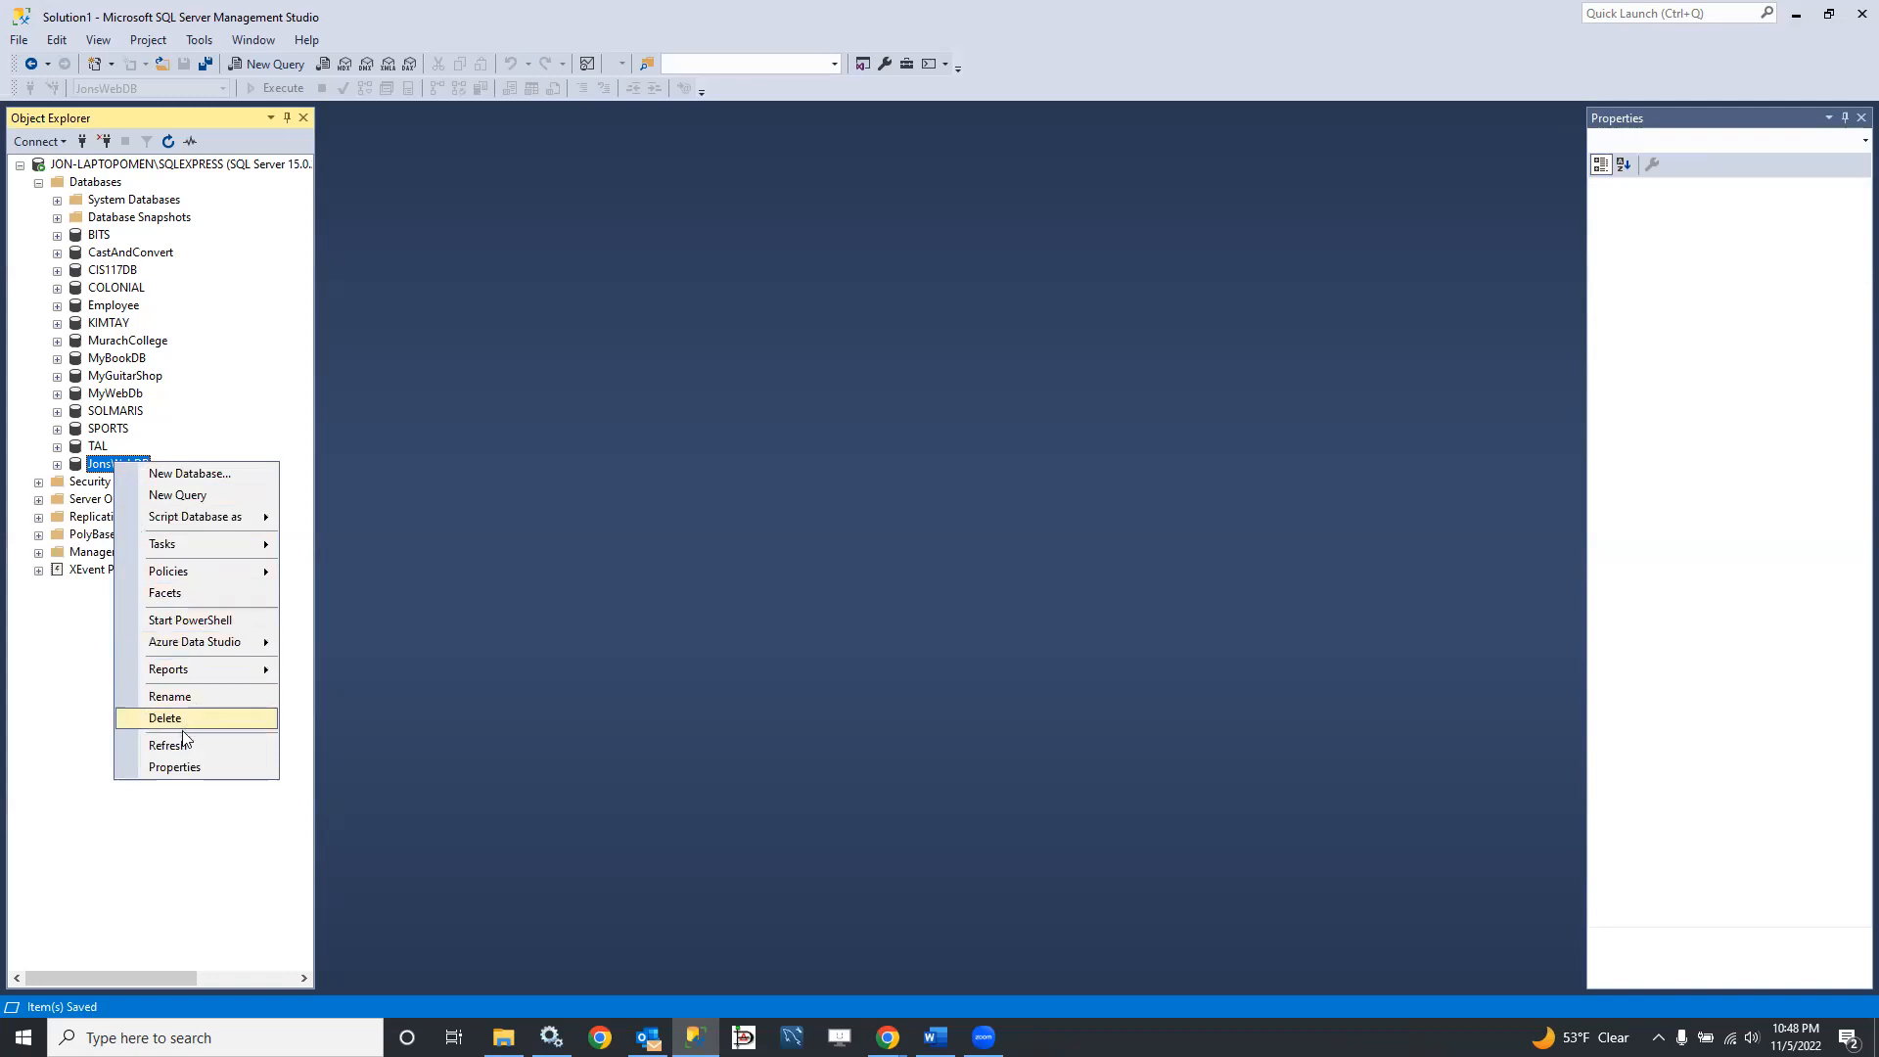
click(168, 746)
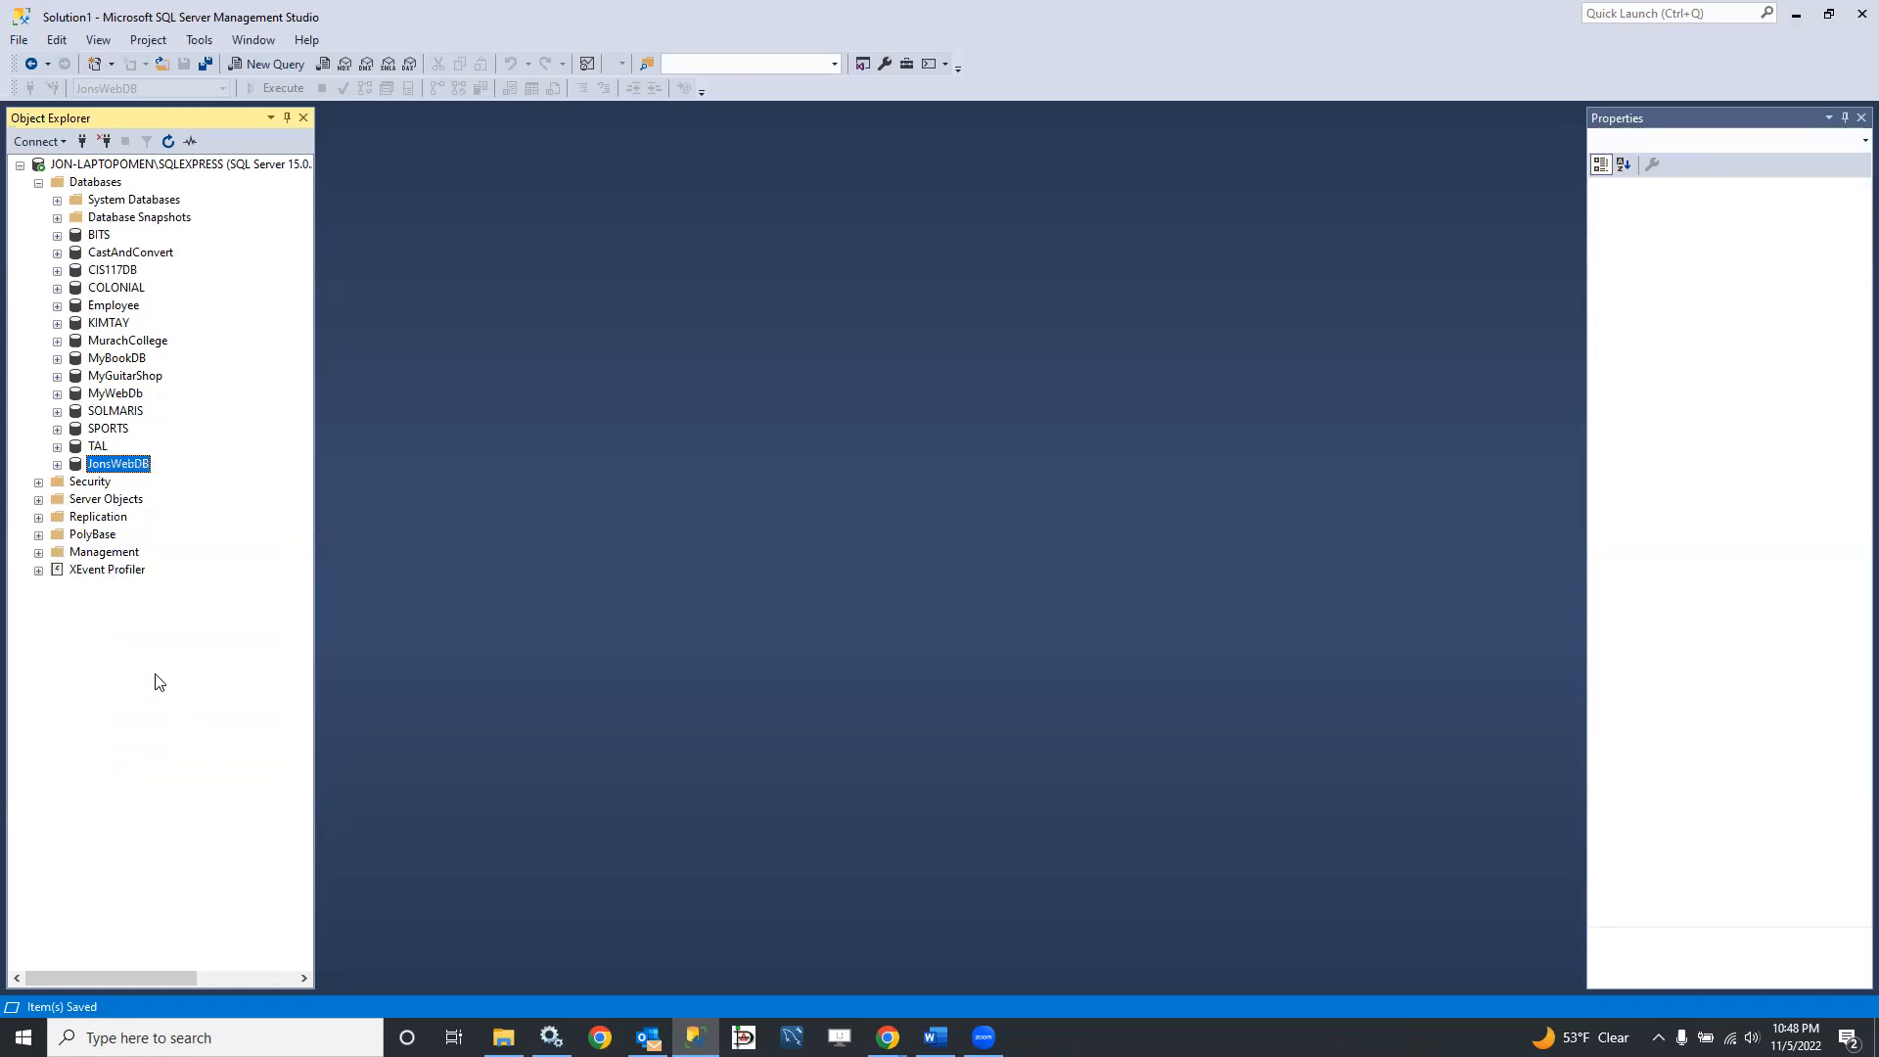
click(57, 465)
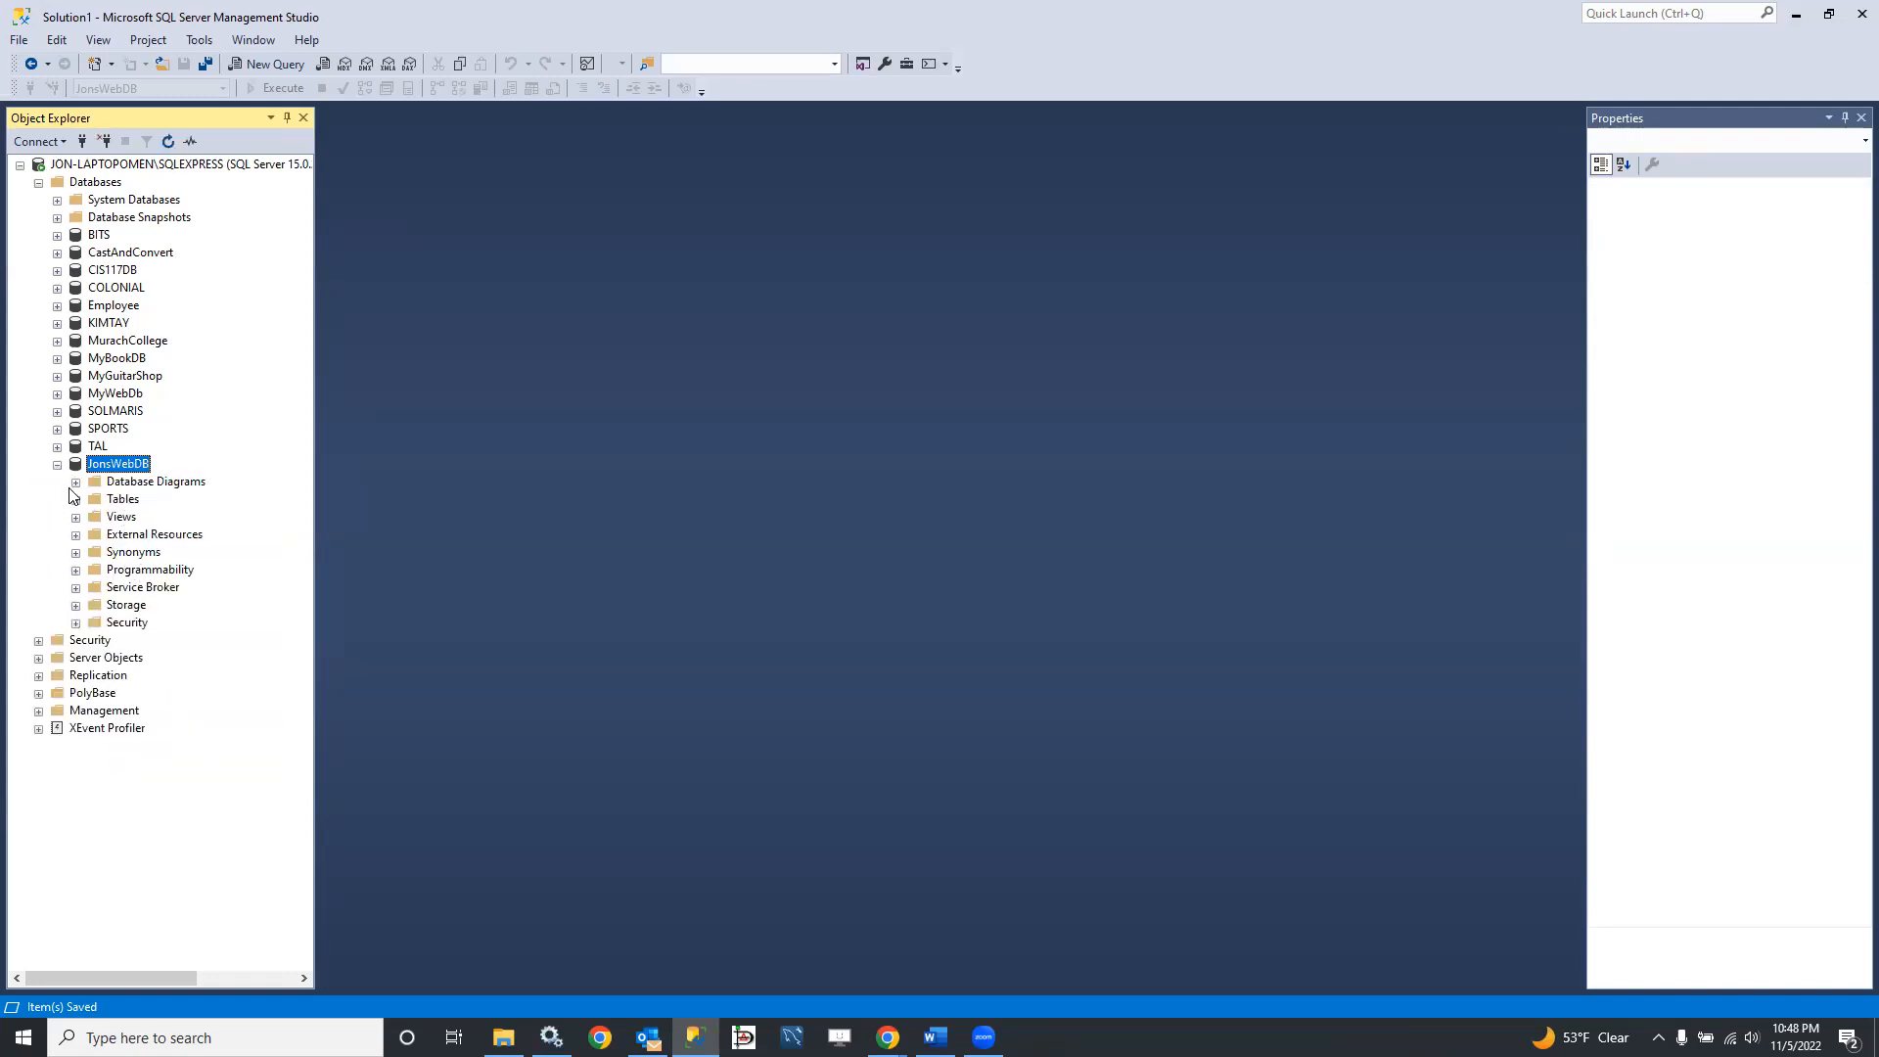
click(77, 482)
double_click(179, 499)
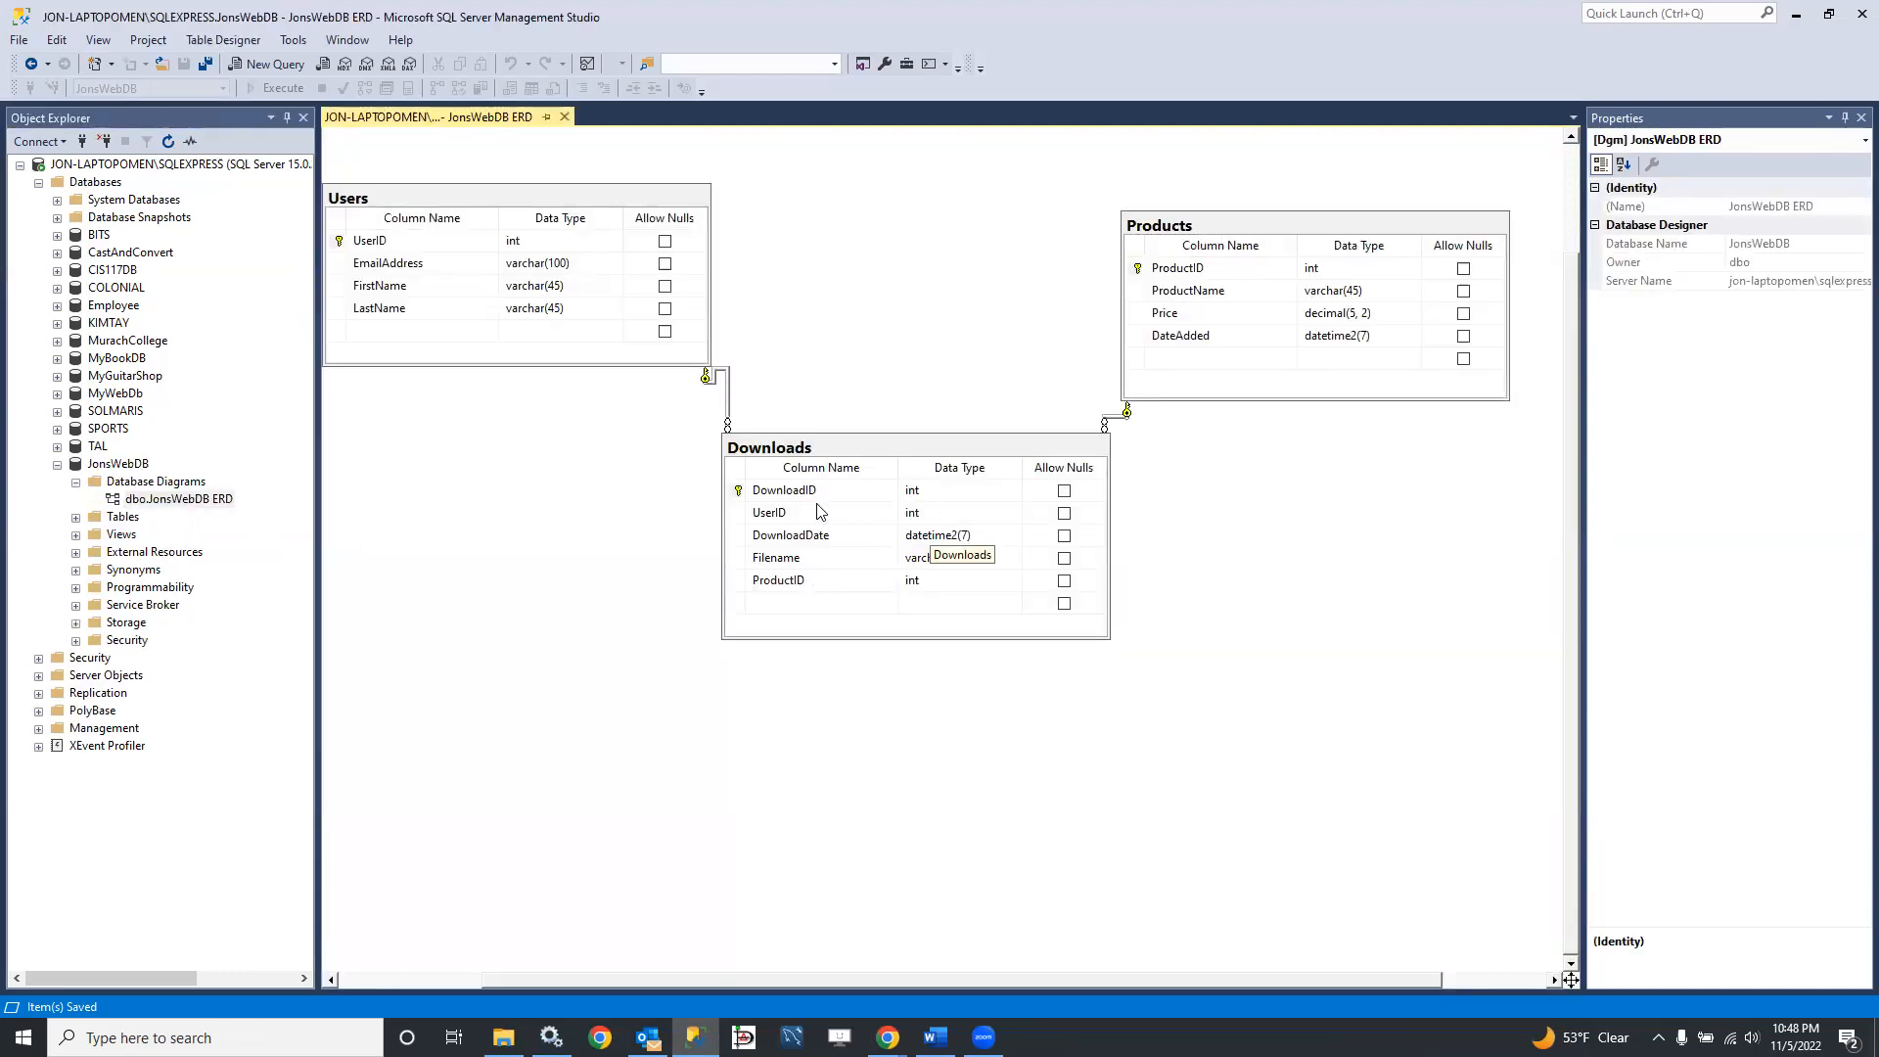
Step: Add a new index to the Downloads table
click(741, 517)
right_click(740, 517)
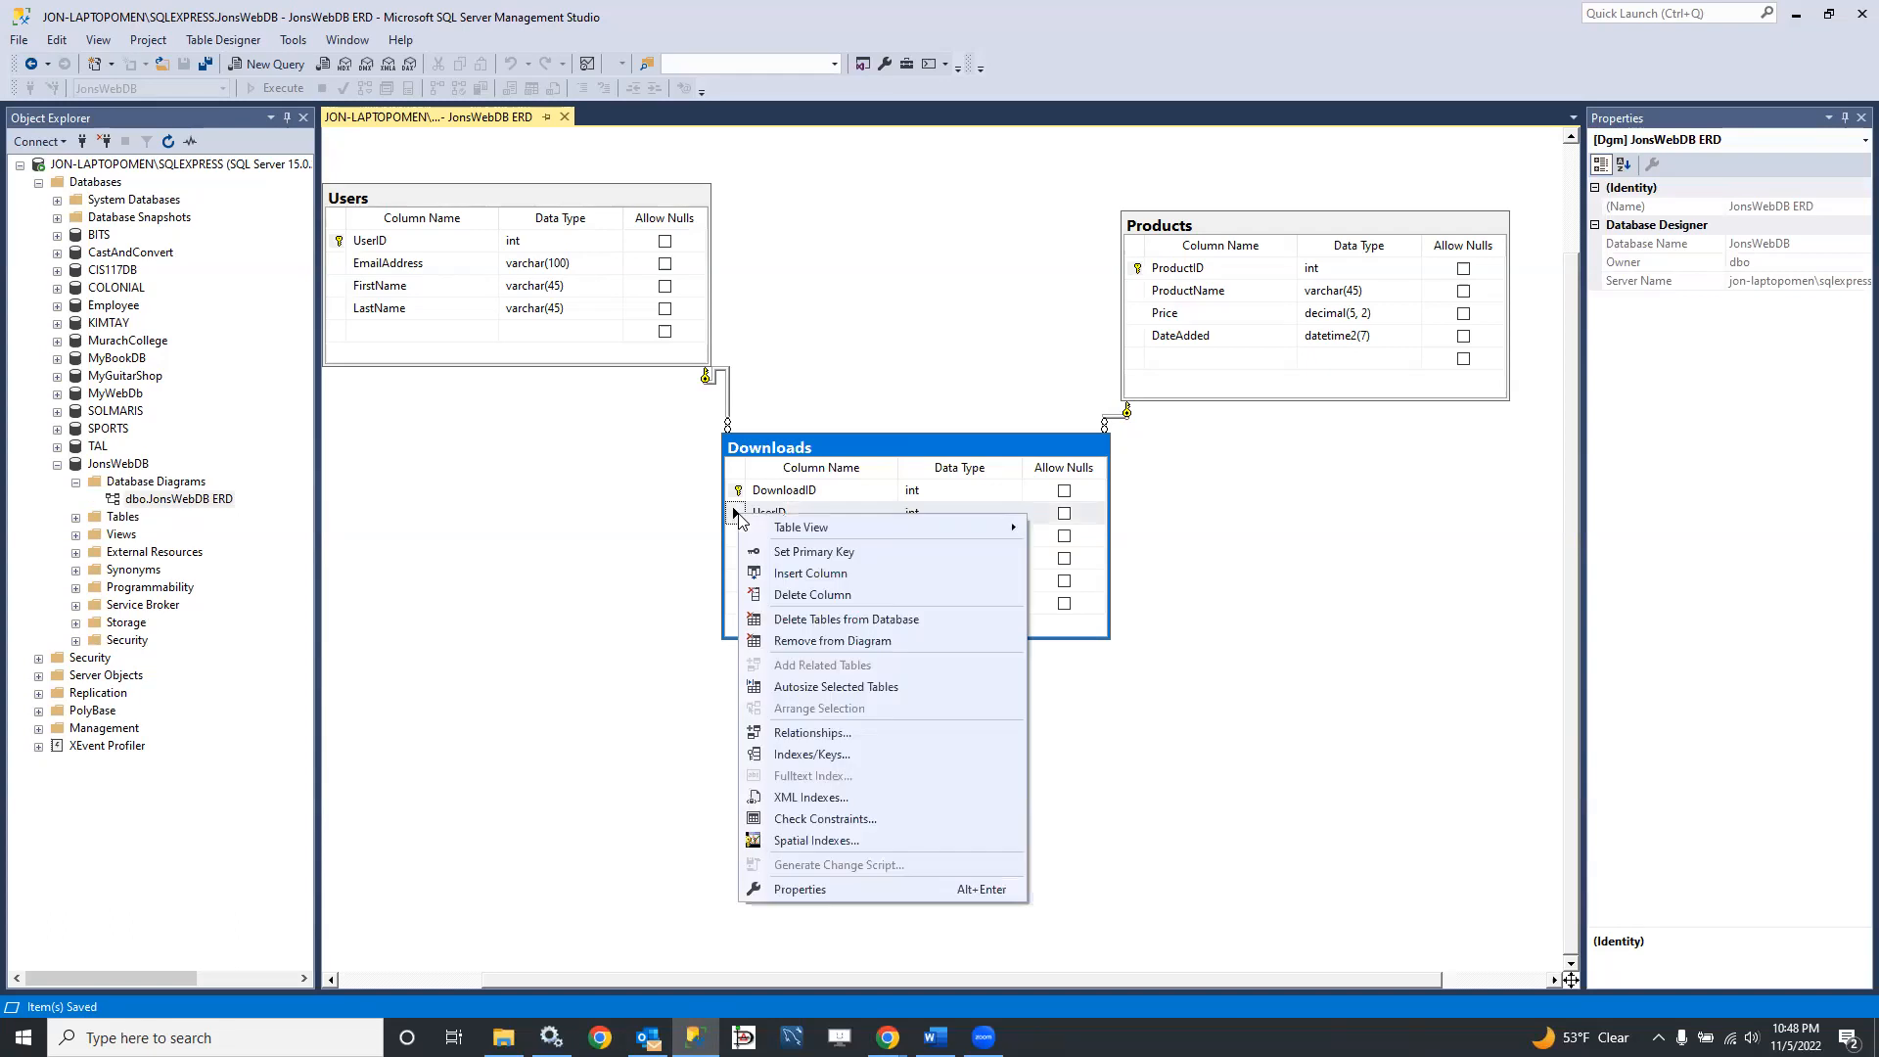
click(800, 755)
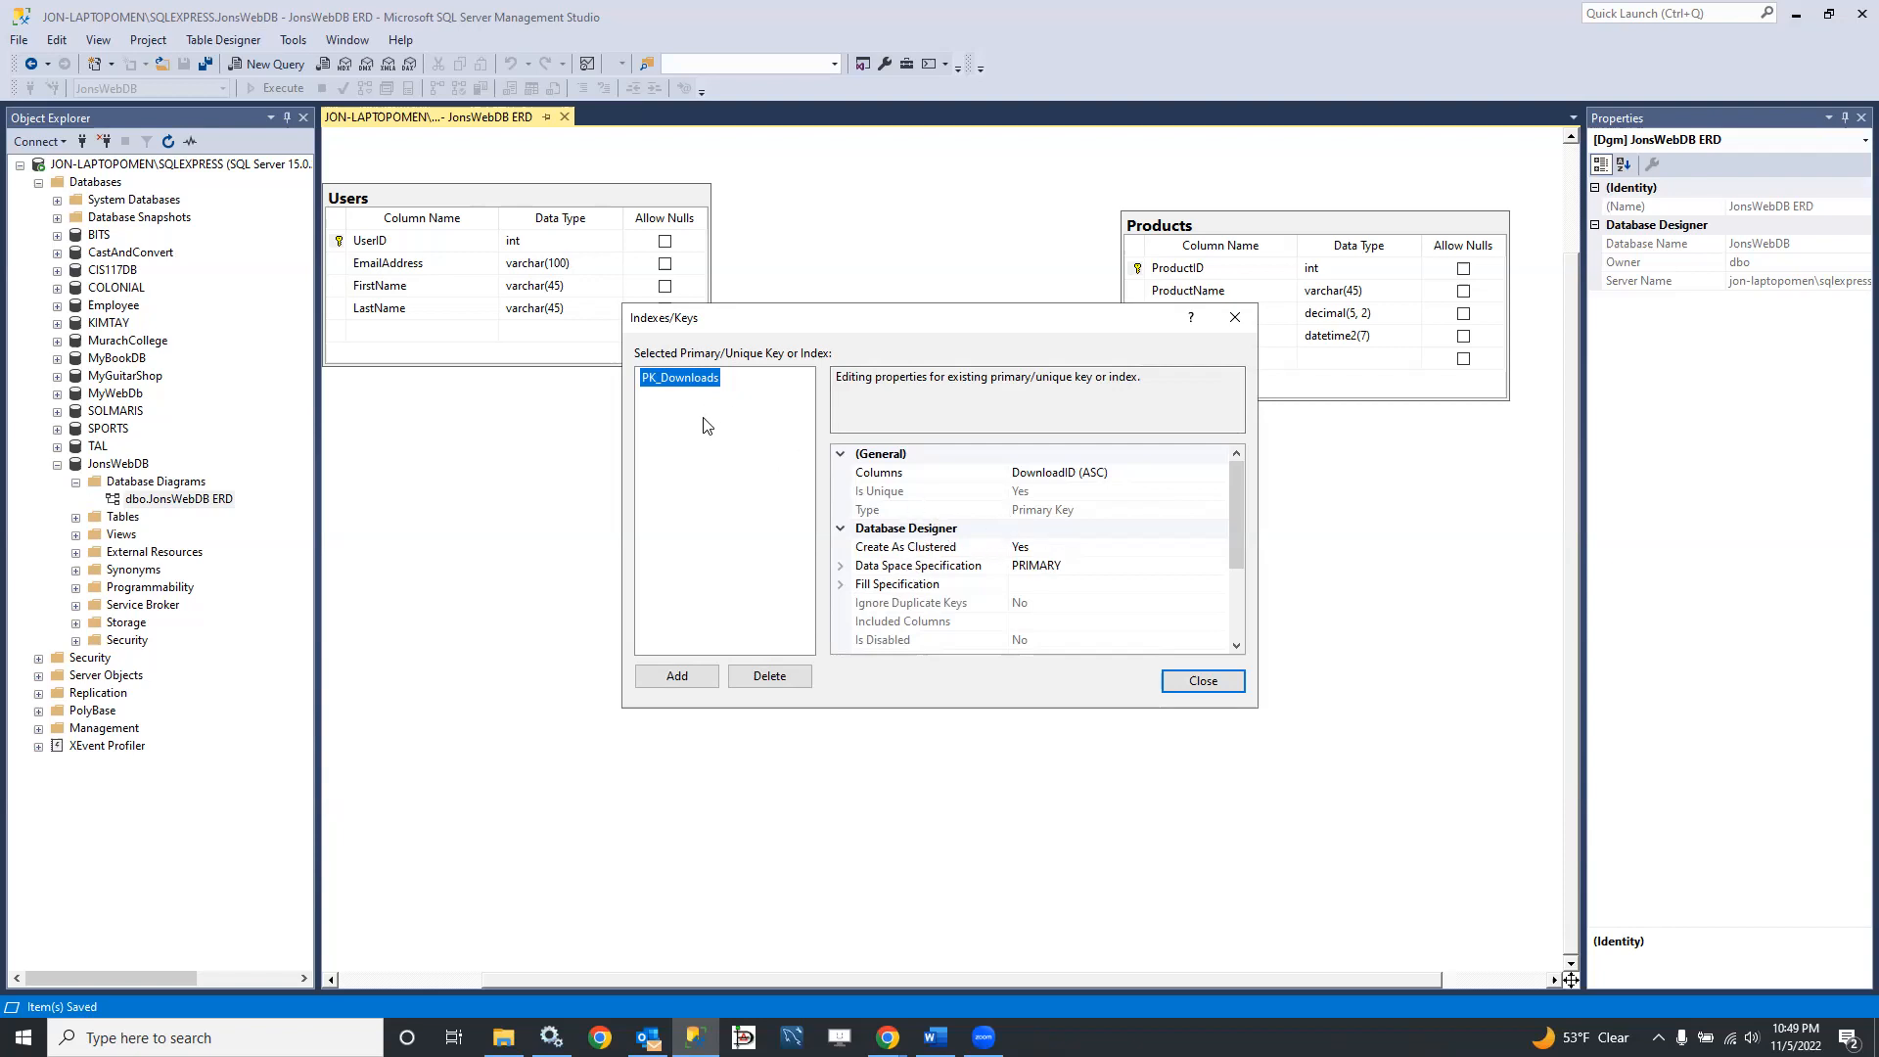
click(676, 677)
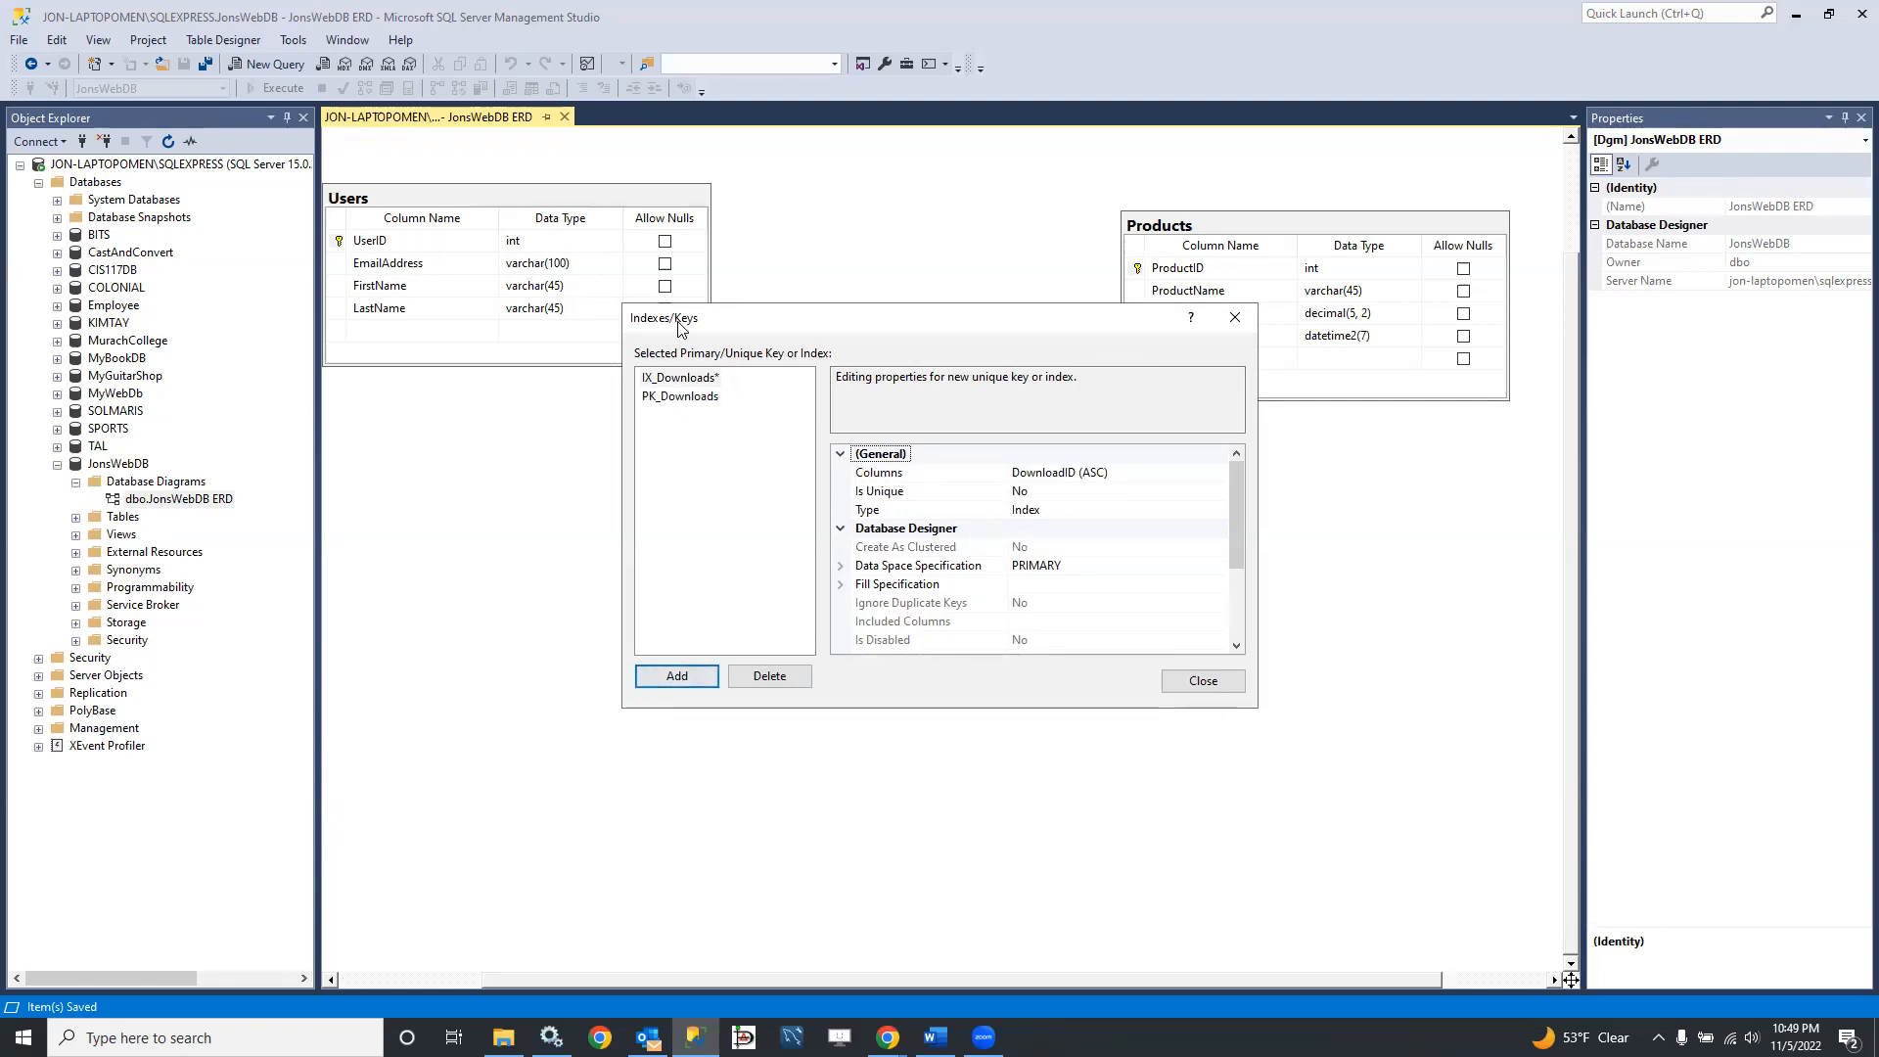
click(965, 494)
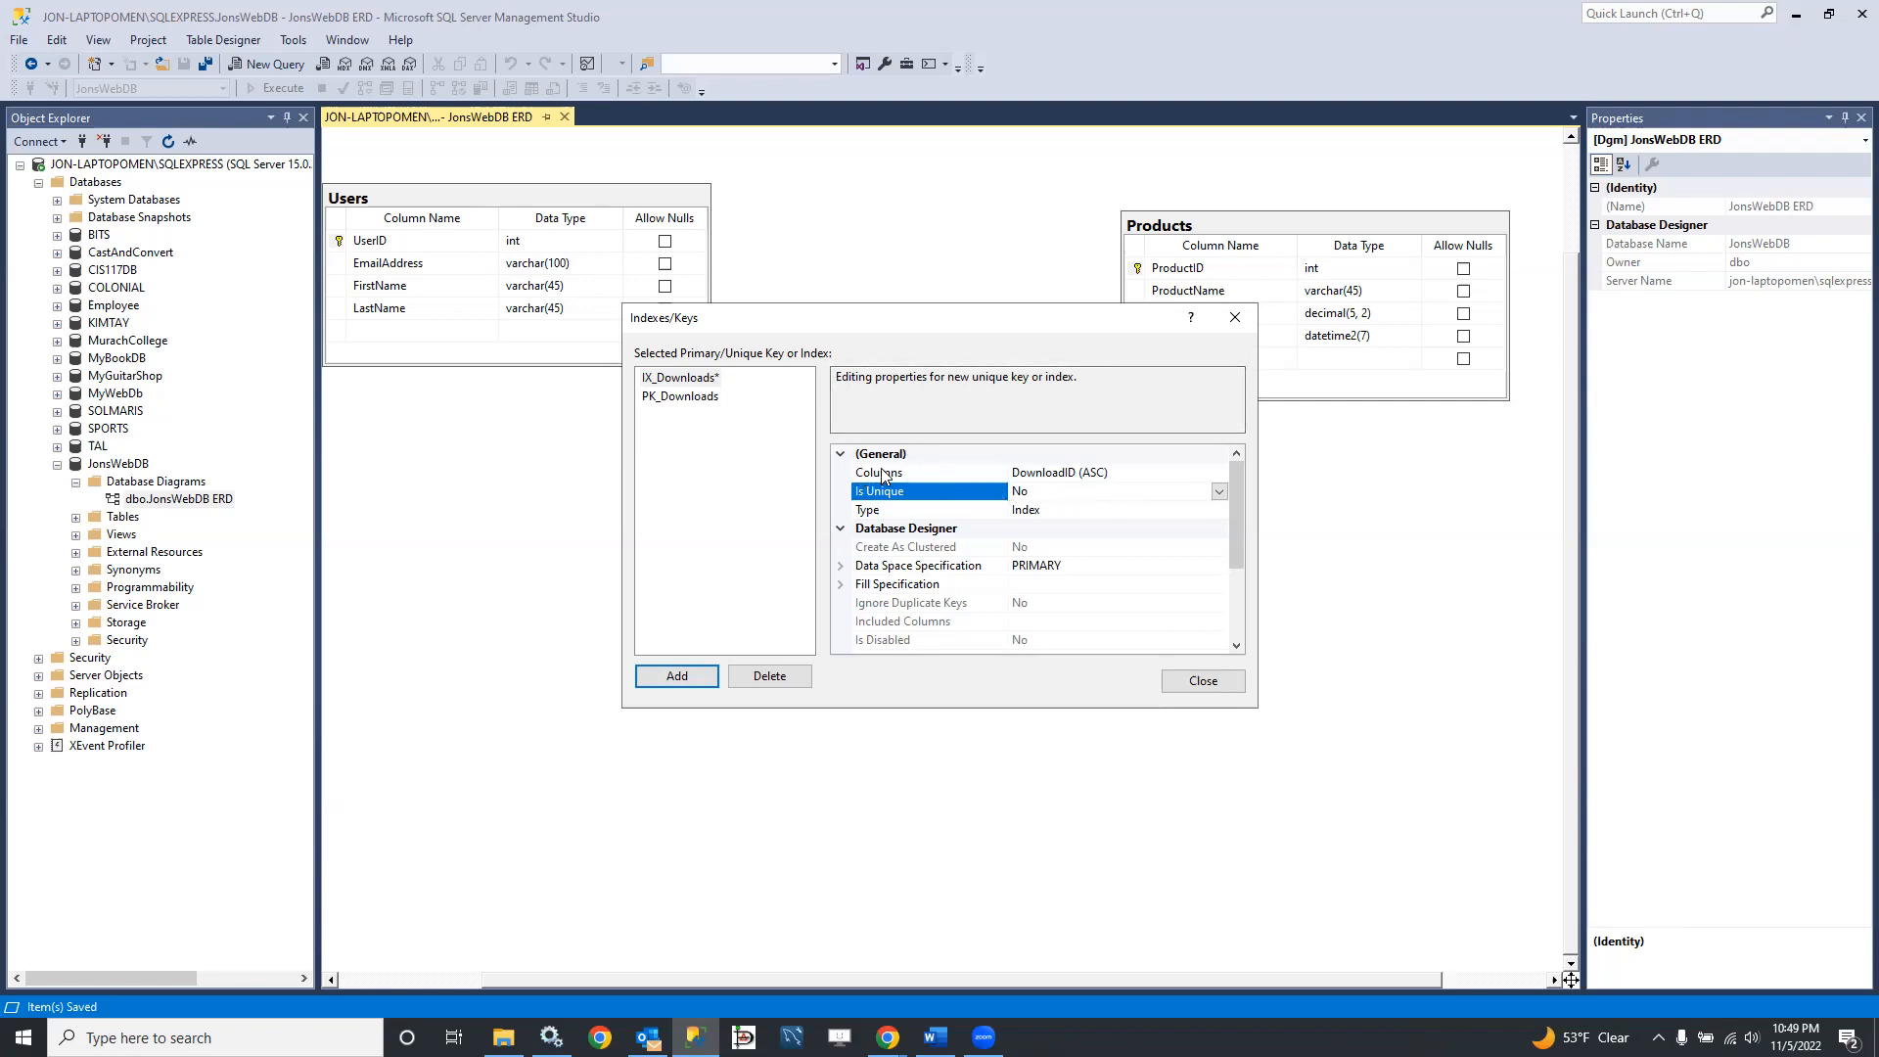
click(677, 378)
drag(1237, 520, 1213, 470)
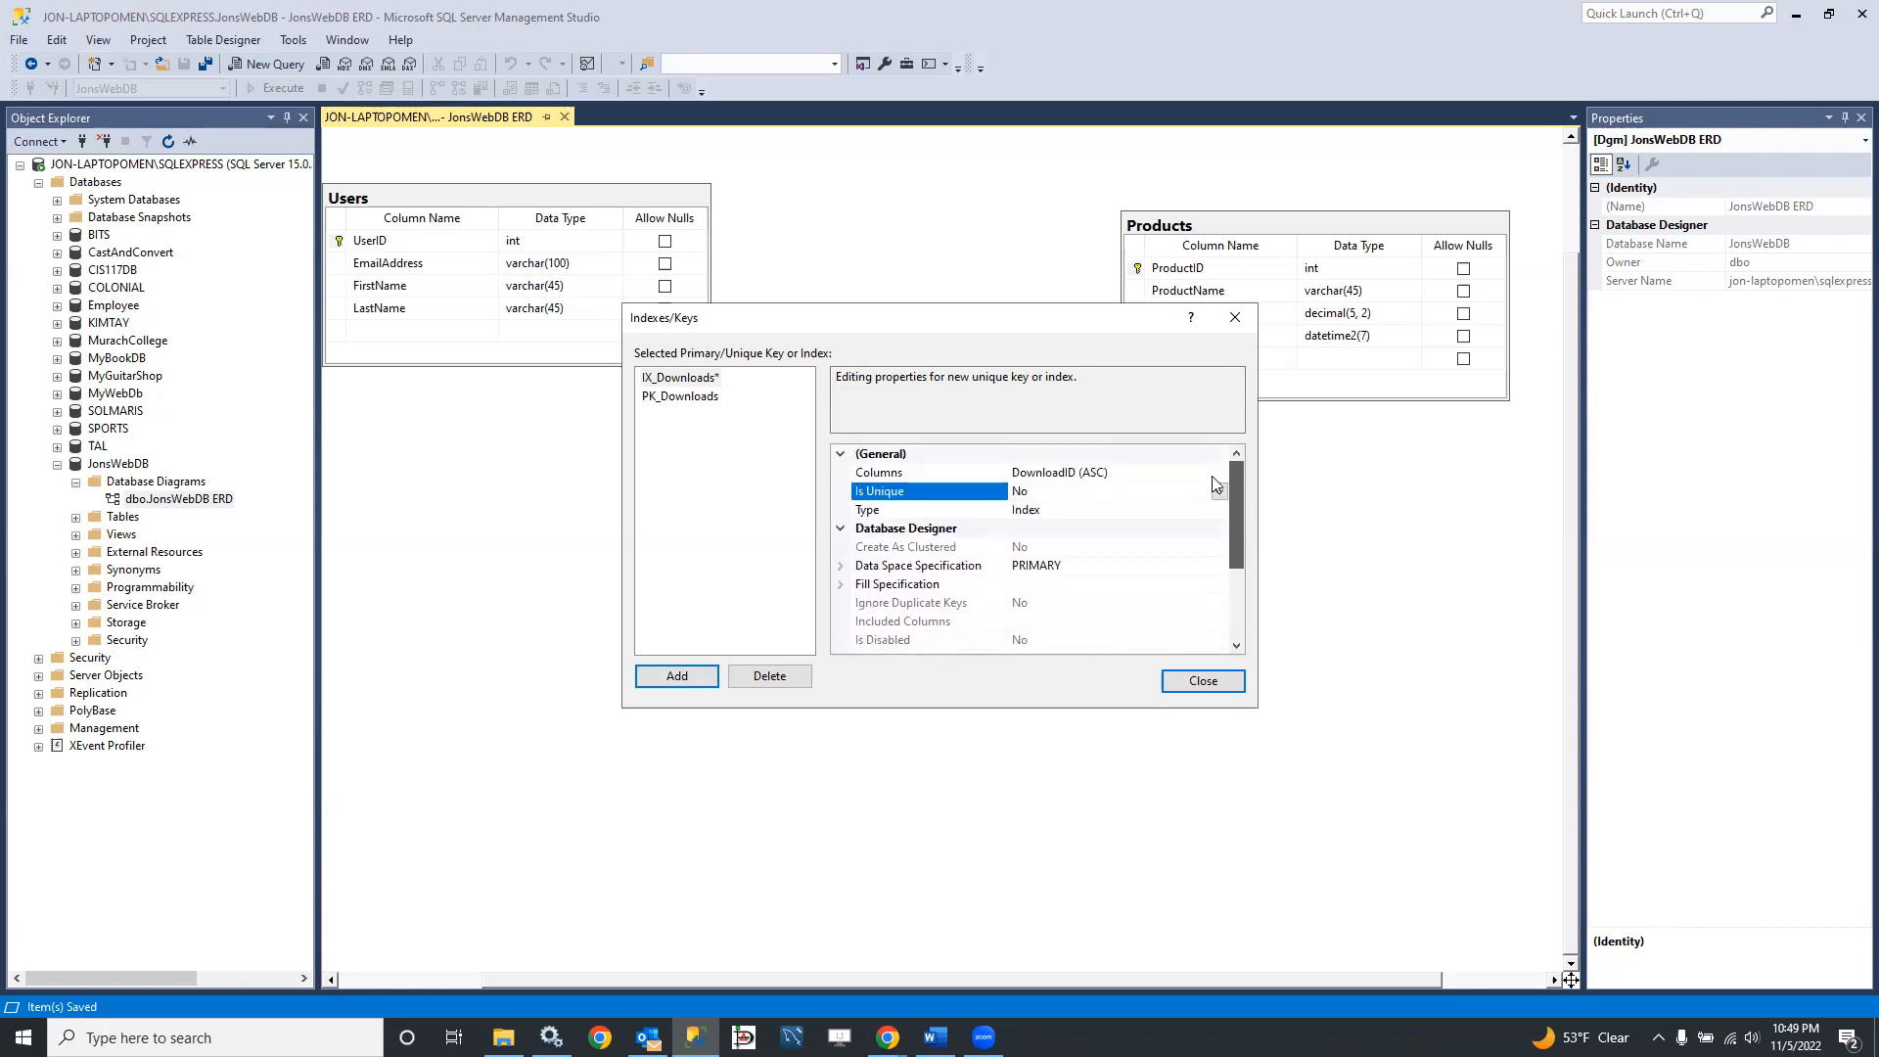
Step: Set the new index's column to UserID with ascending sort order
click(1081, 476)
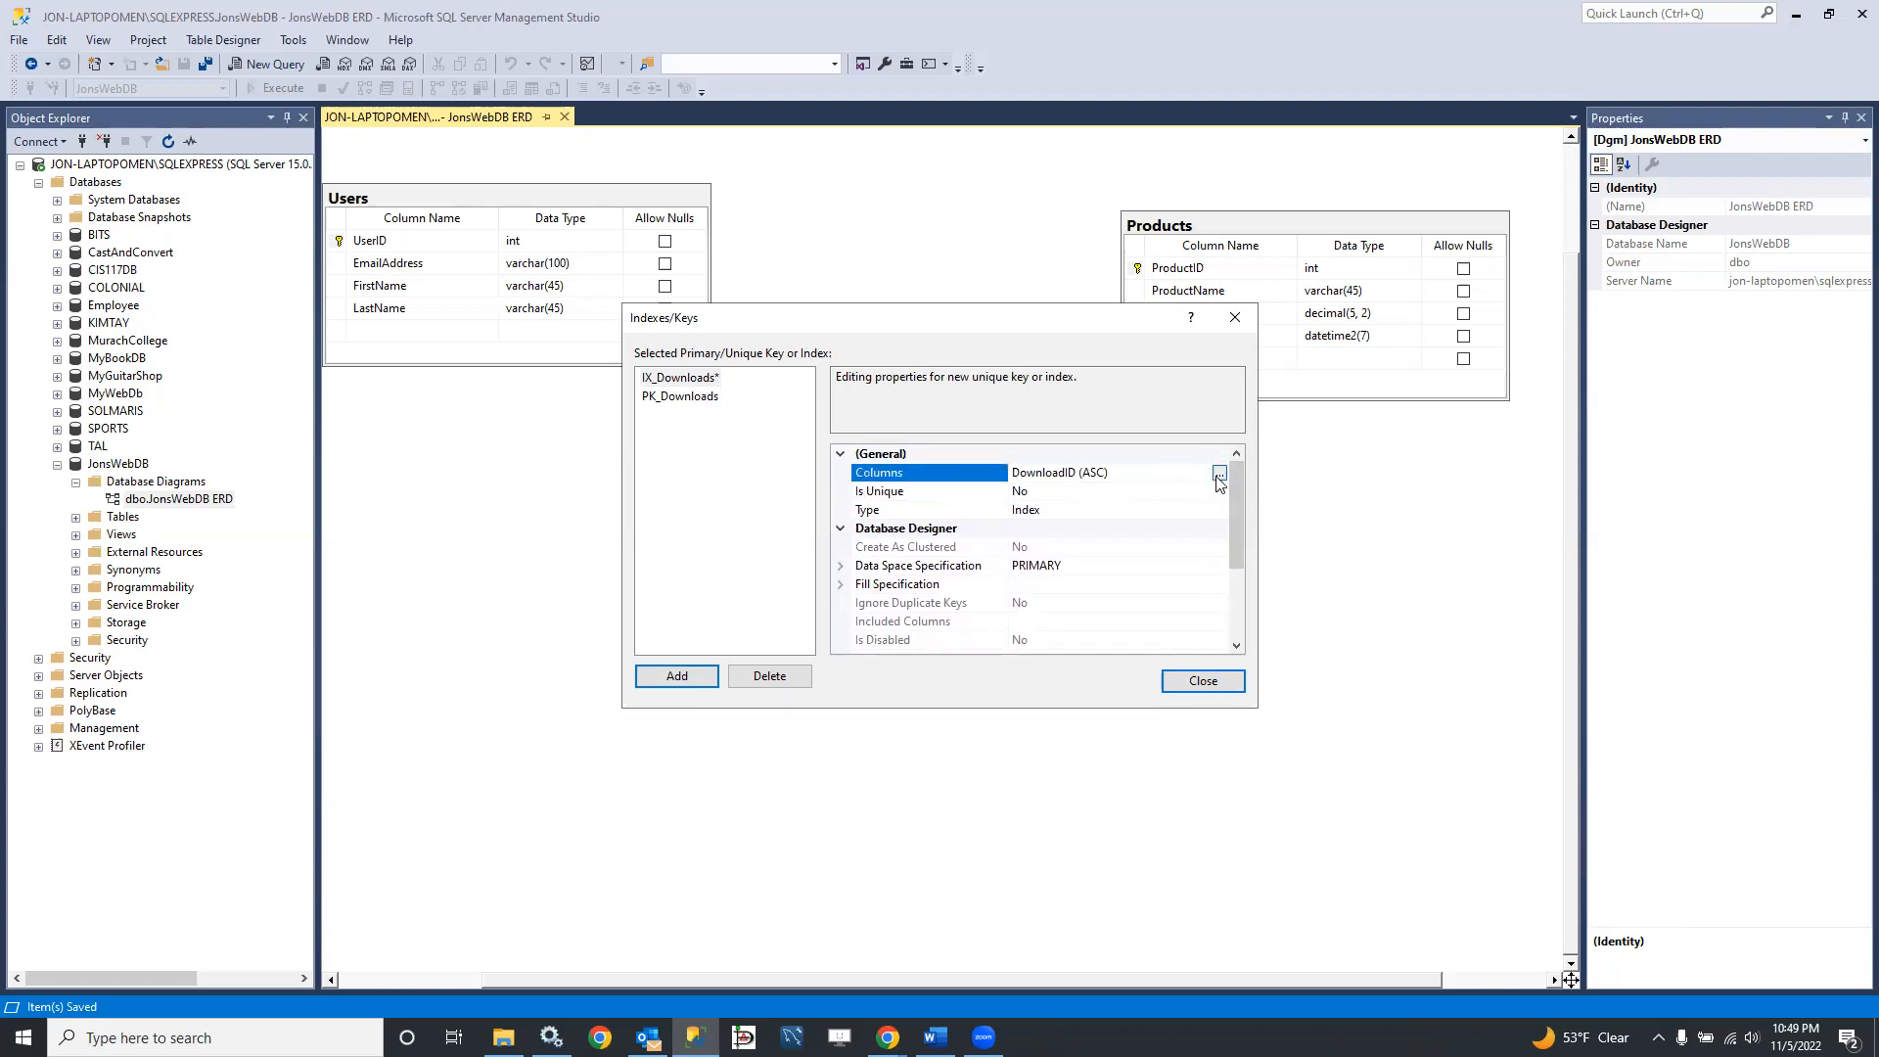
click(1218, 475)
click(925, 428)
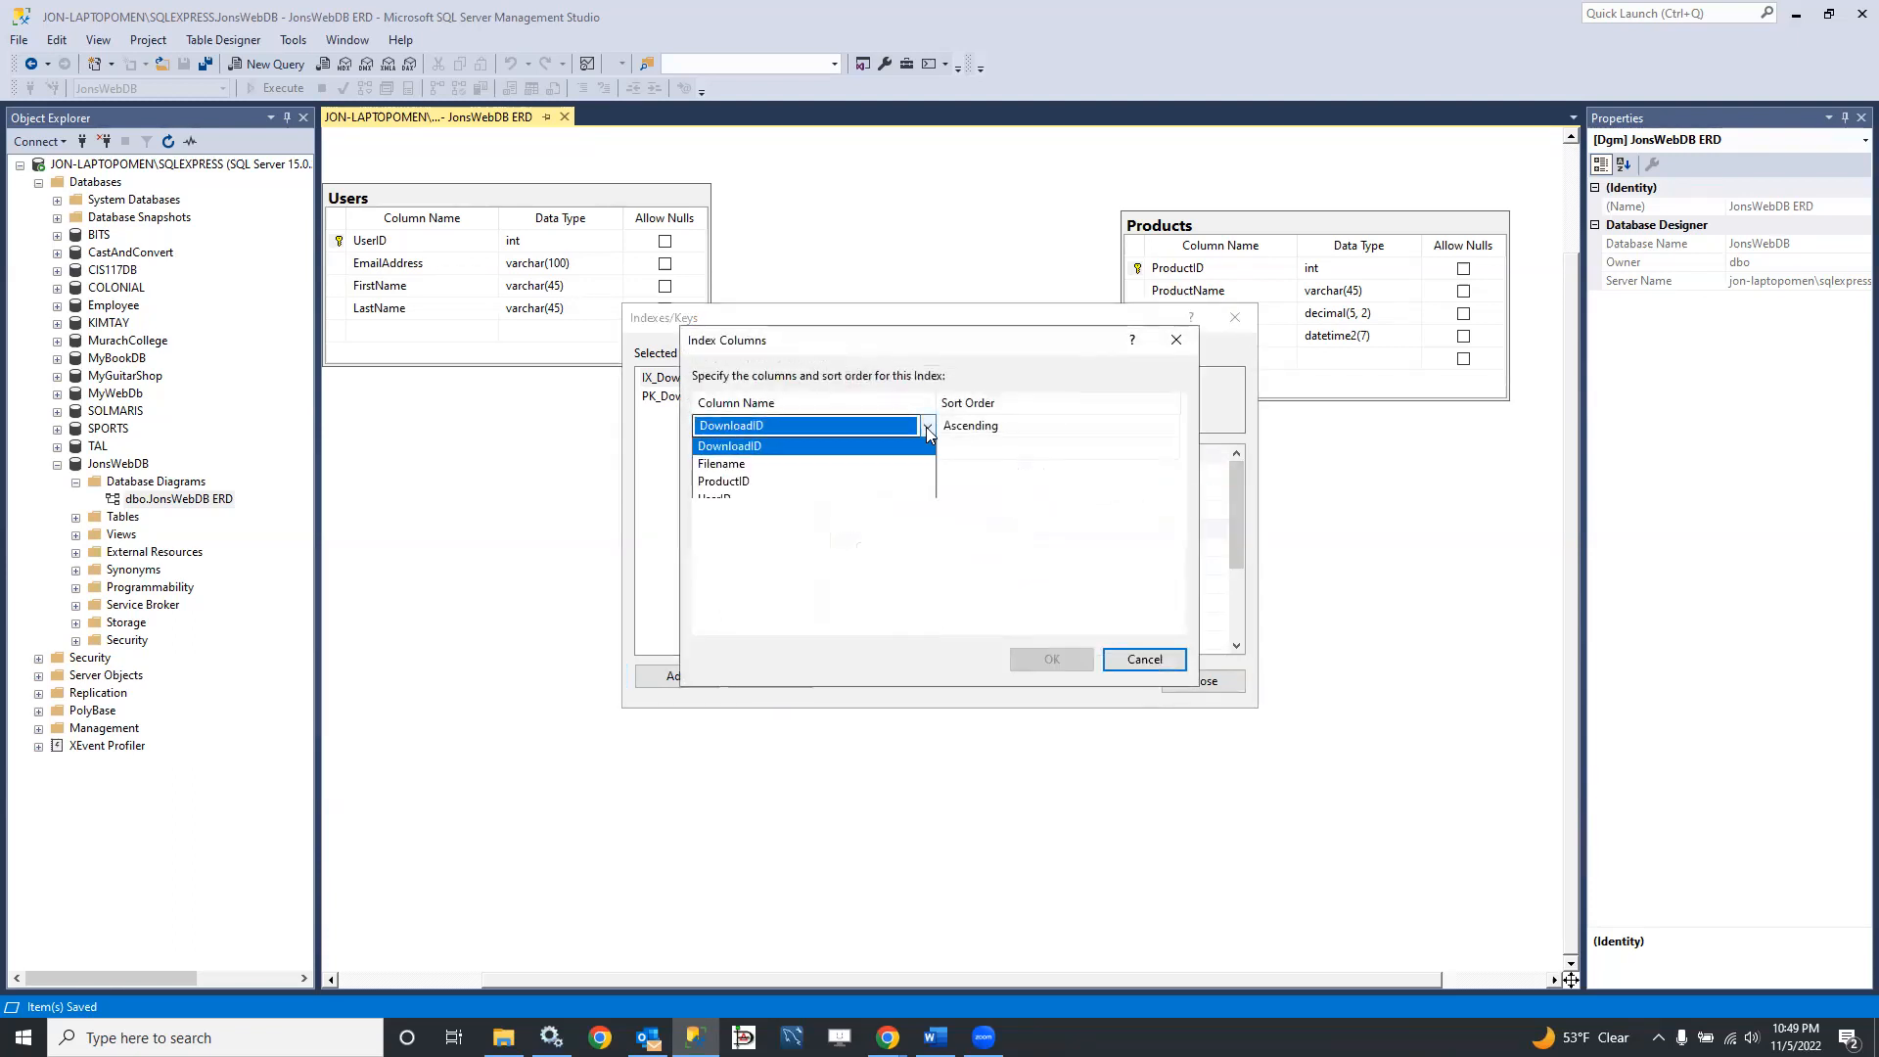
click(757, 537)
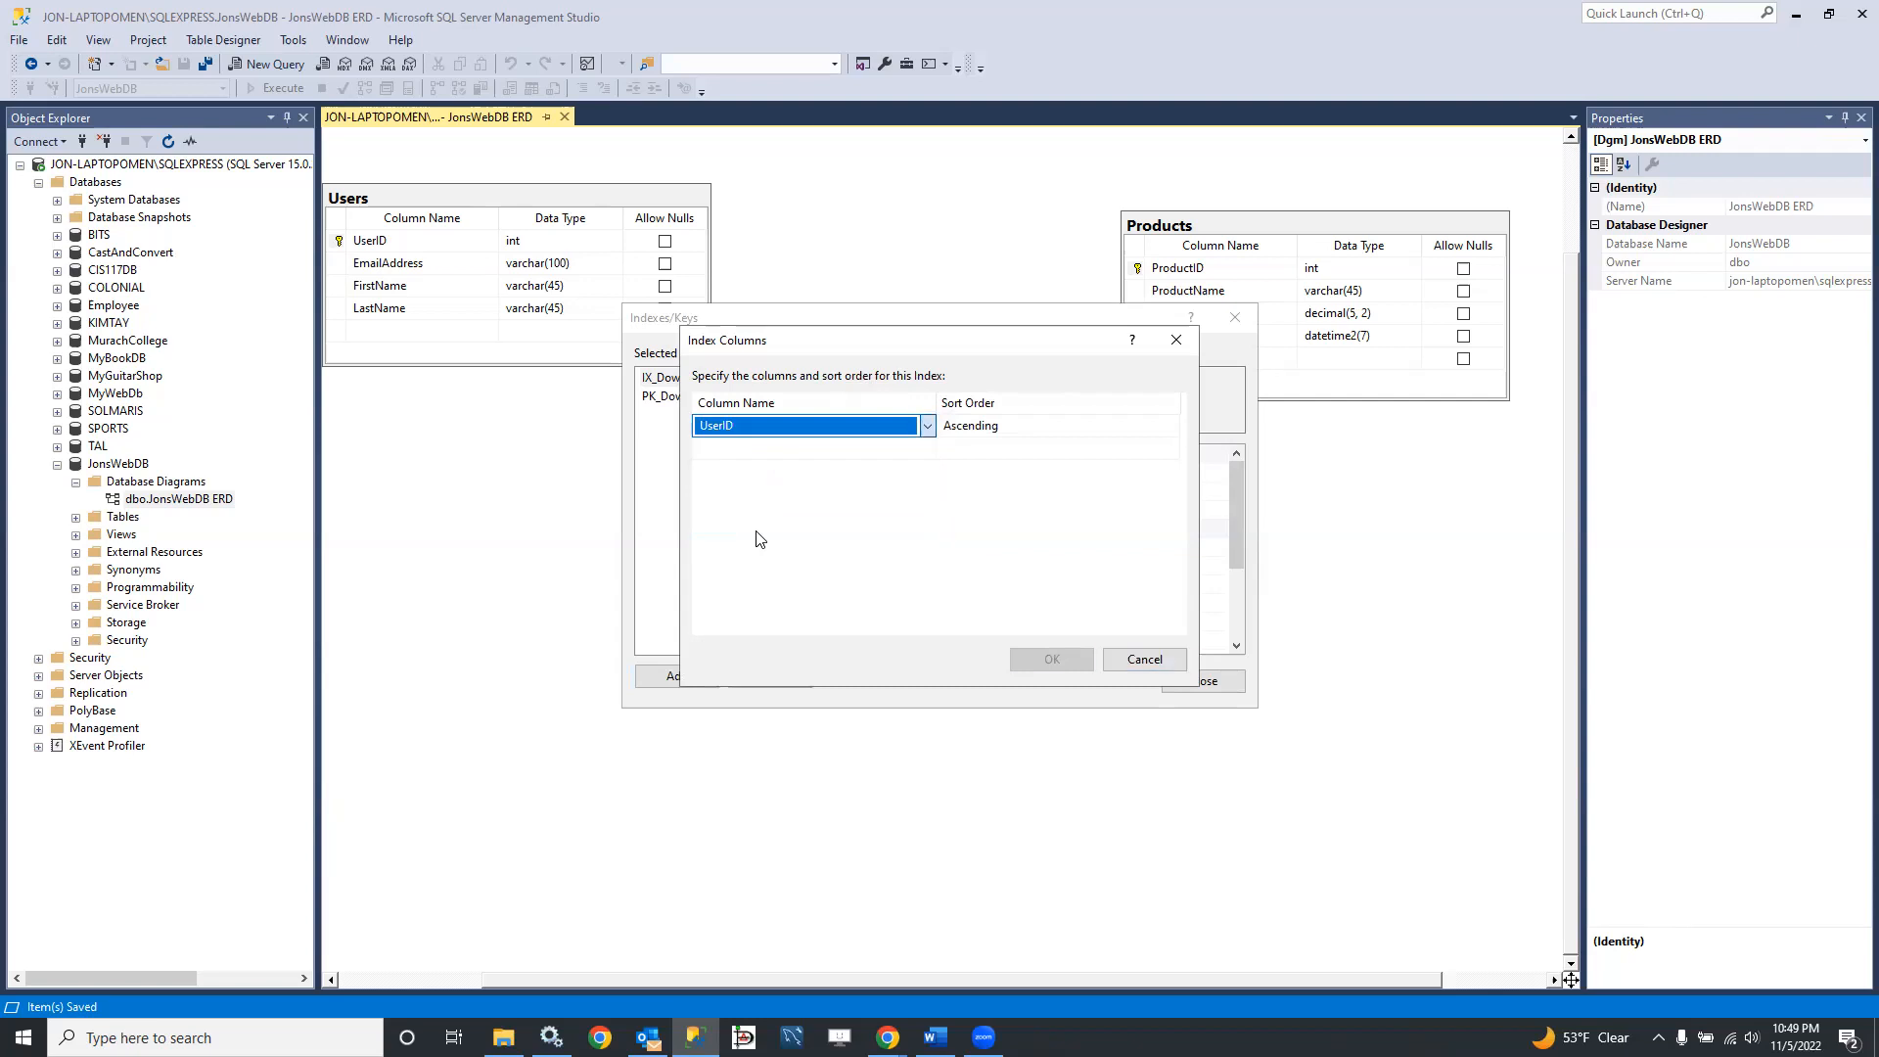
click(1045, 657)
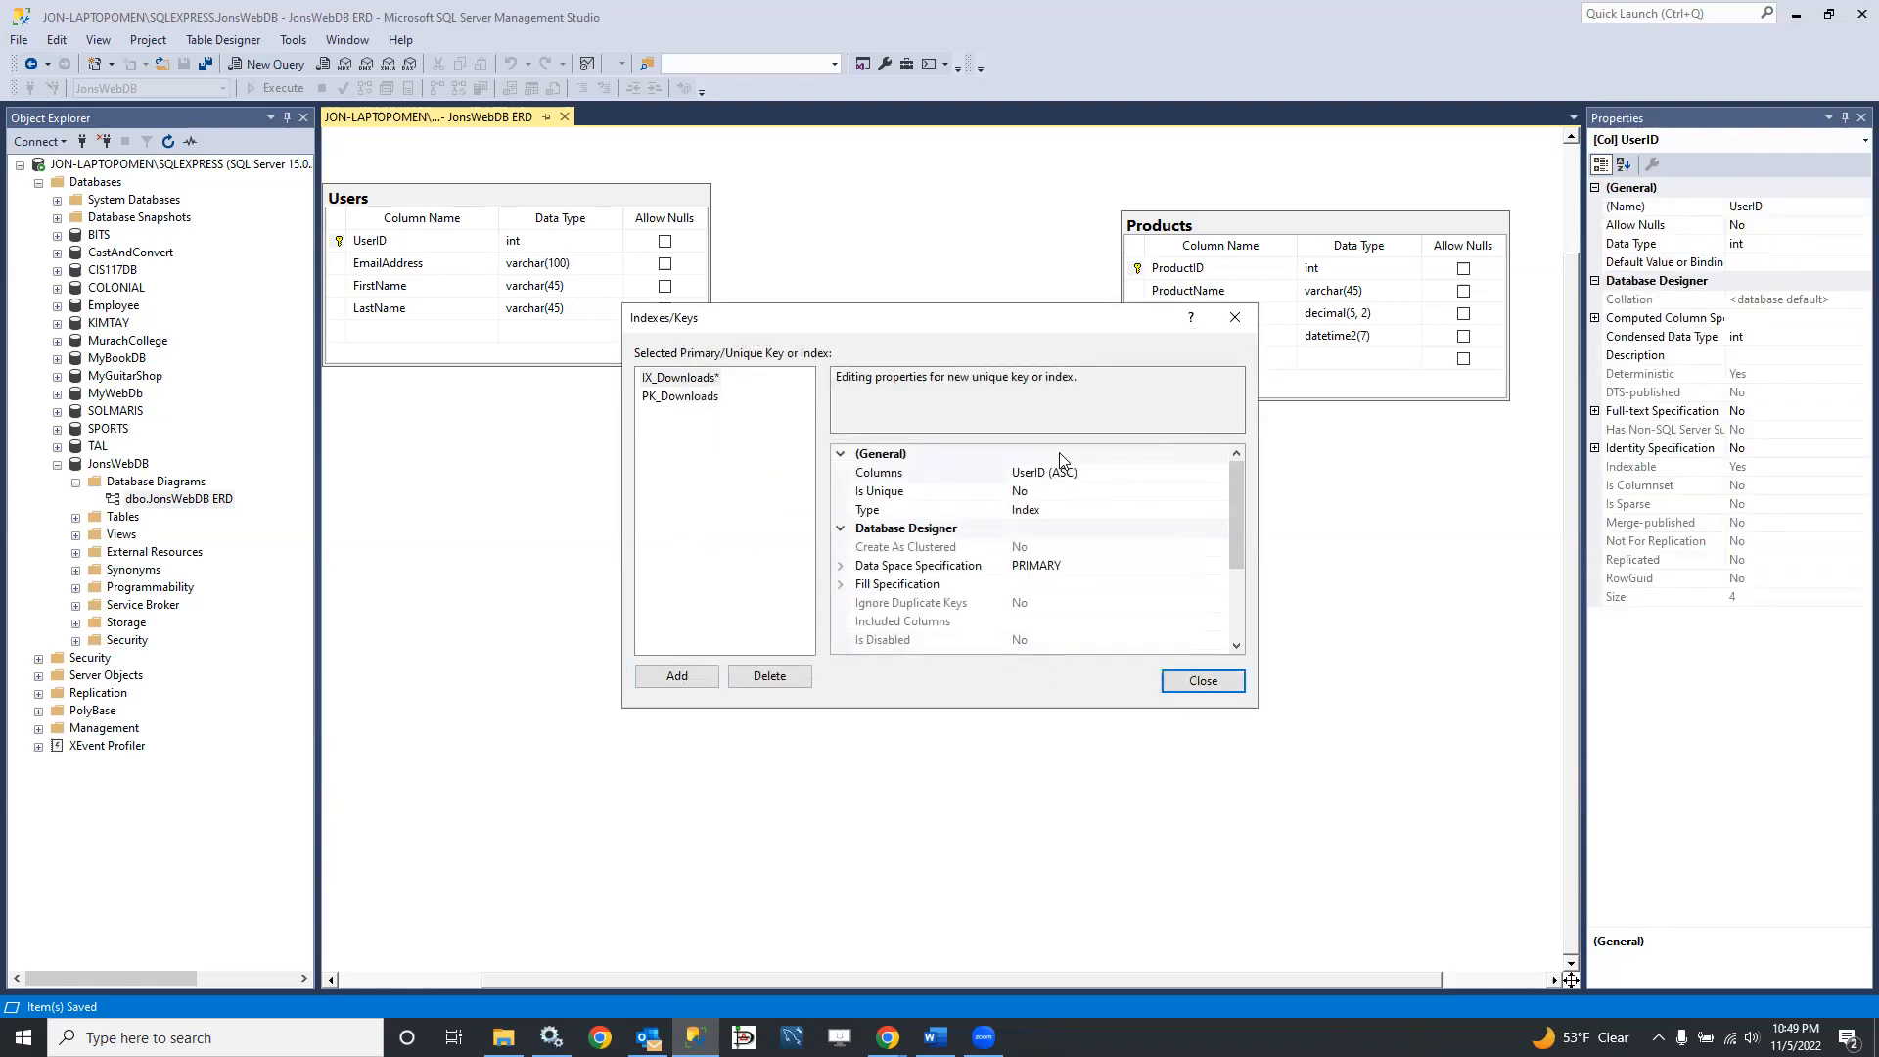
Step: Check the type options for the new Downloads index and keep Index selected
scroll(1077, 536, down, 1)
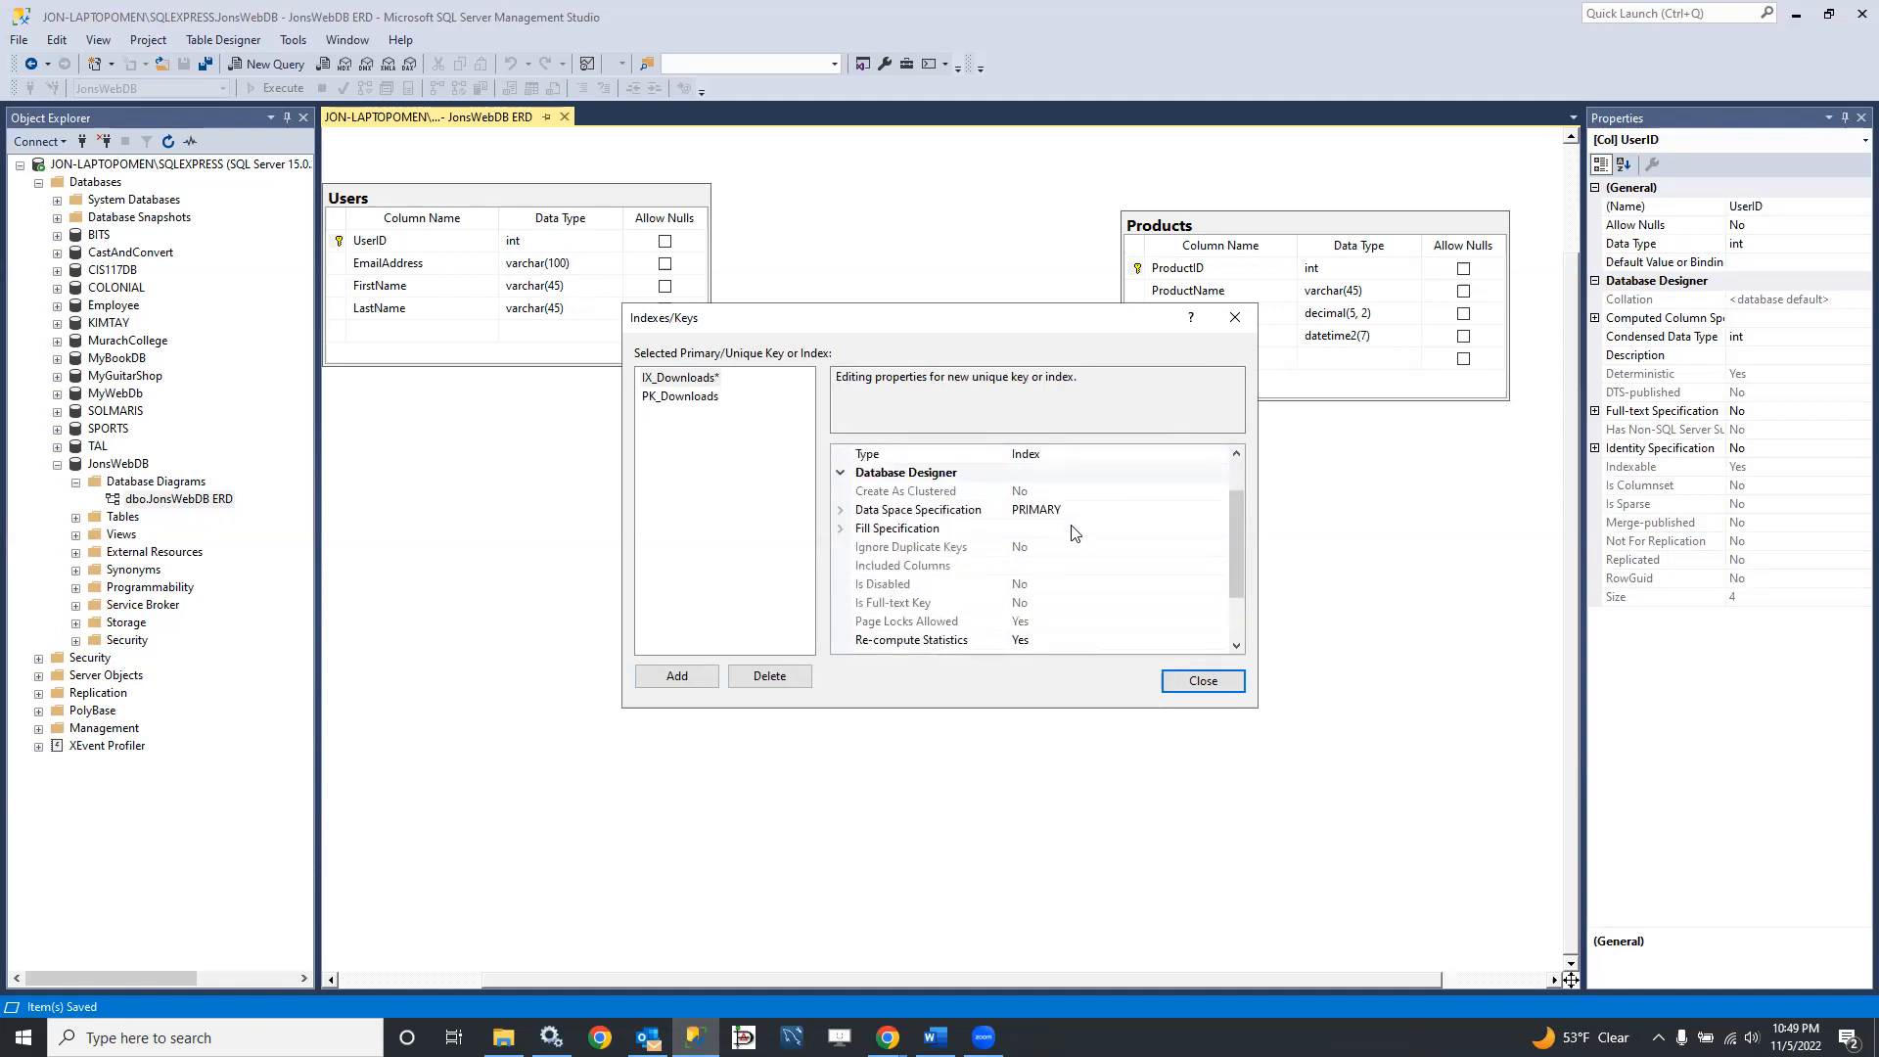
scroll(1074, 532, up, 1)
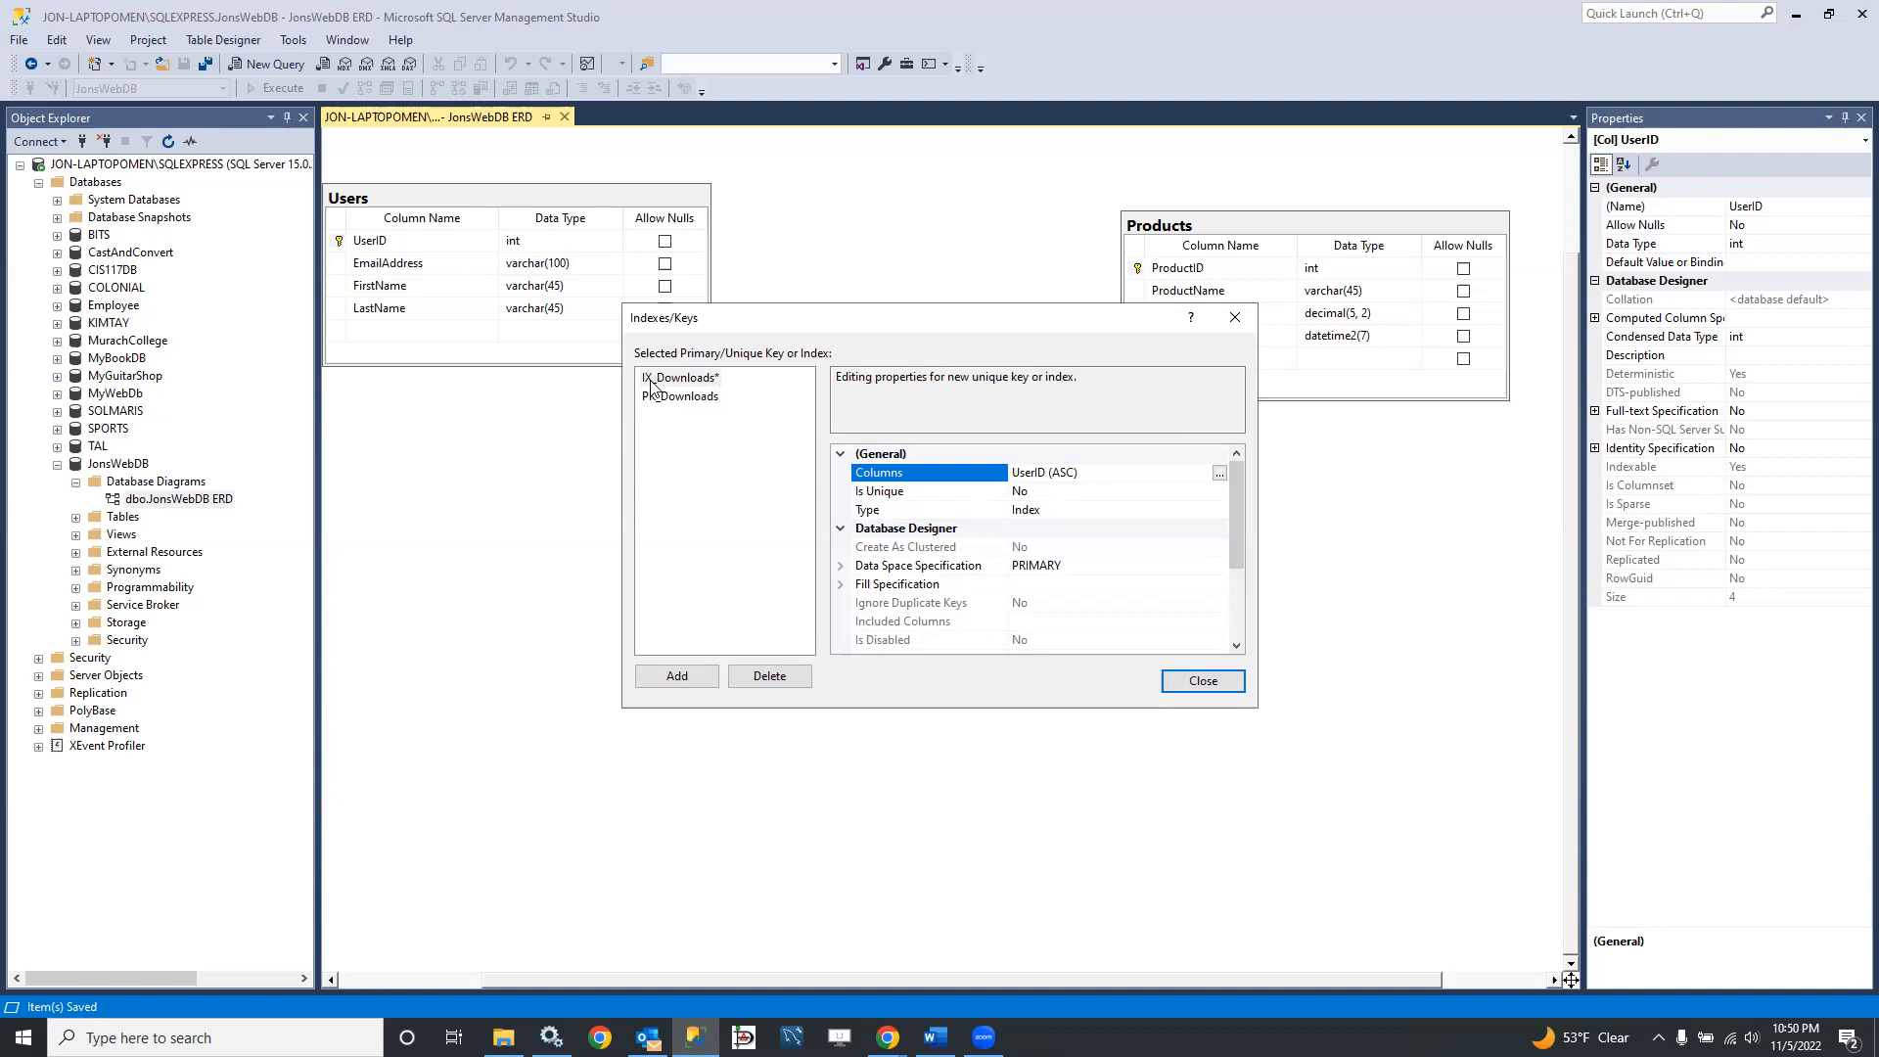
click(1059, 510)
click(1219, 510)
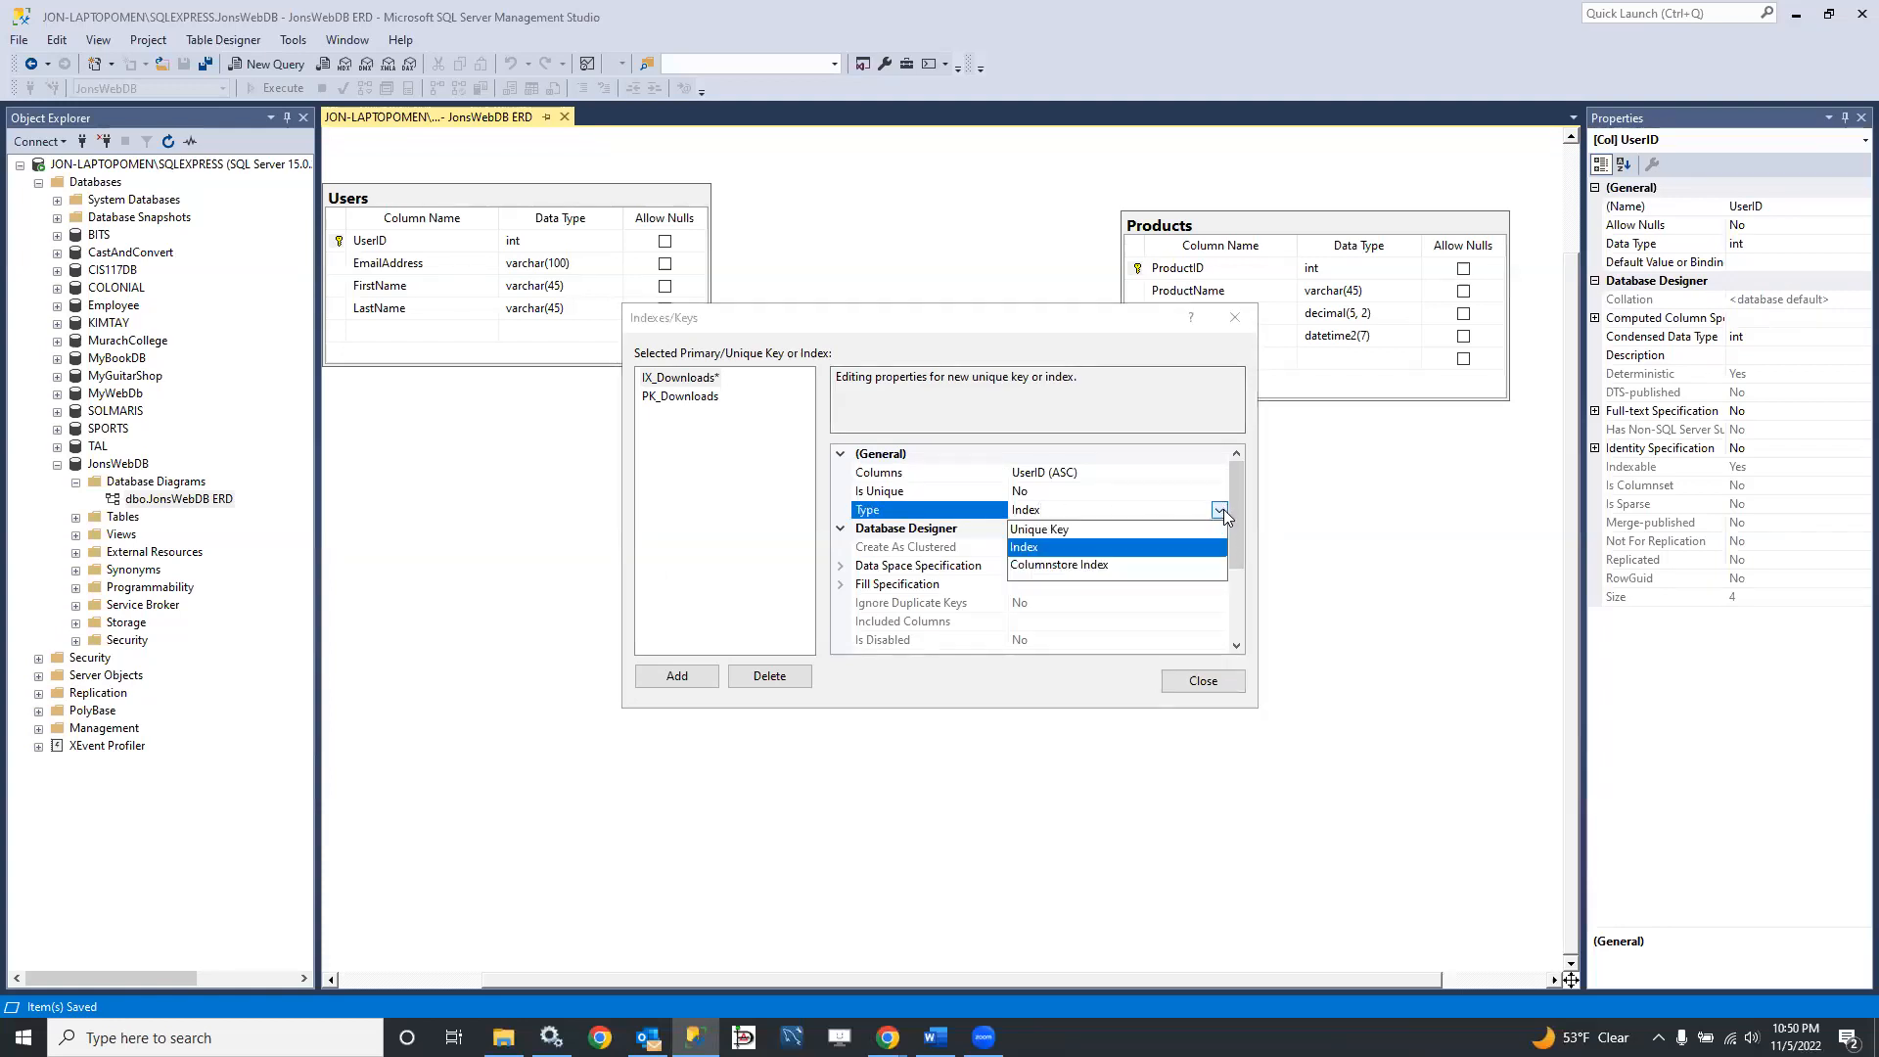
click(1219, 546)
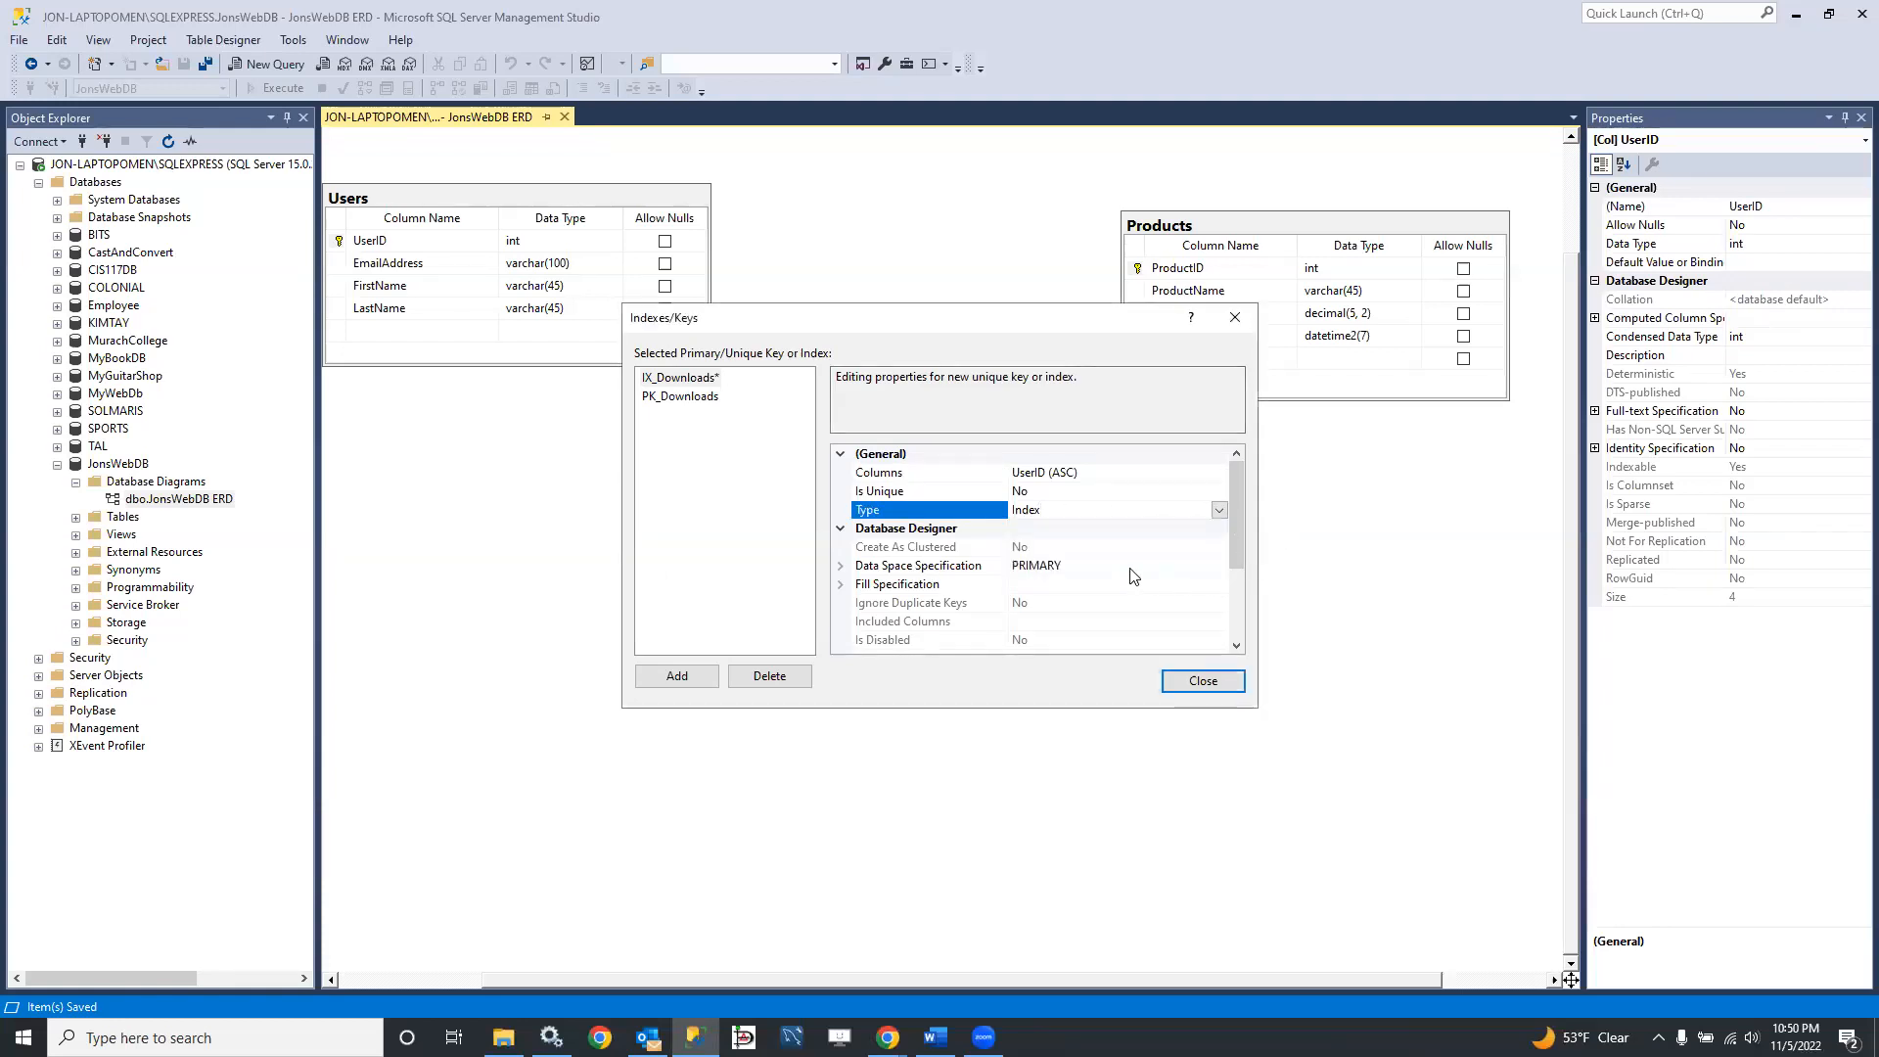
Step: Change the new index's name to FK_Downloads_ and move the dialog clear of the tables in the diagram
scroll(1135, 577, down, 1)
scroll(1133, 575, down, 1)
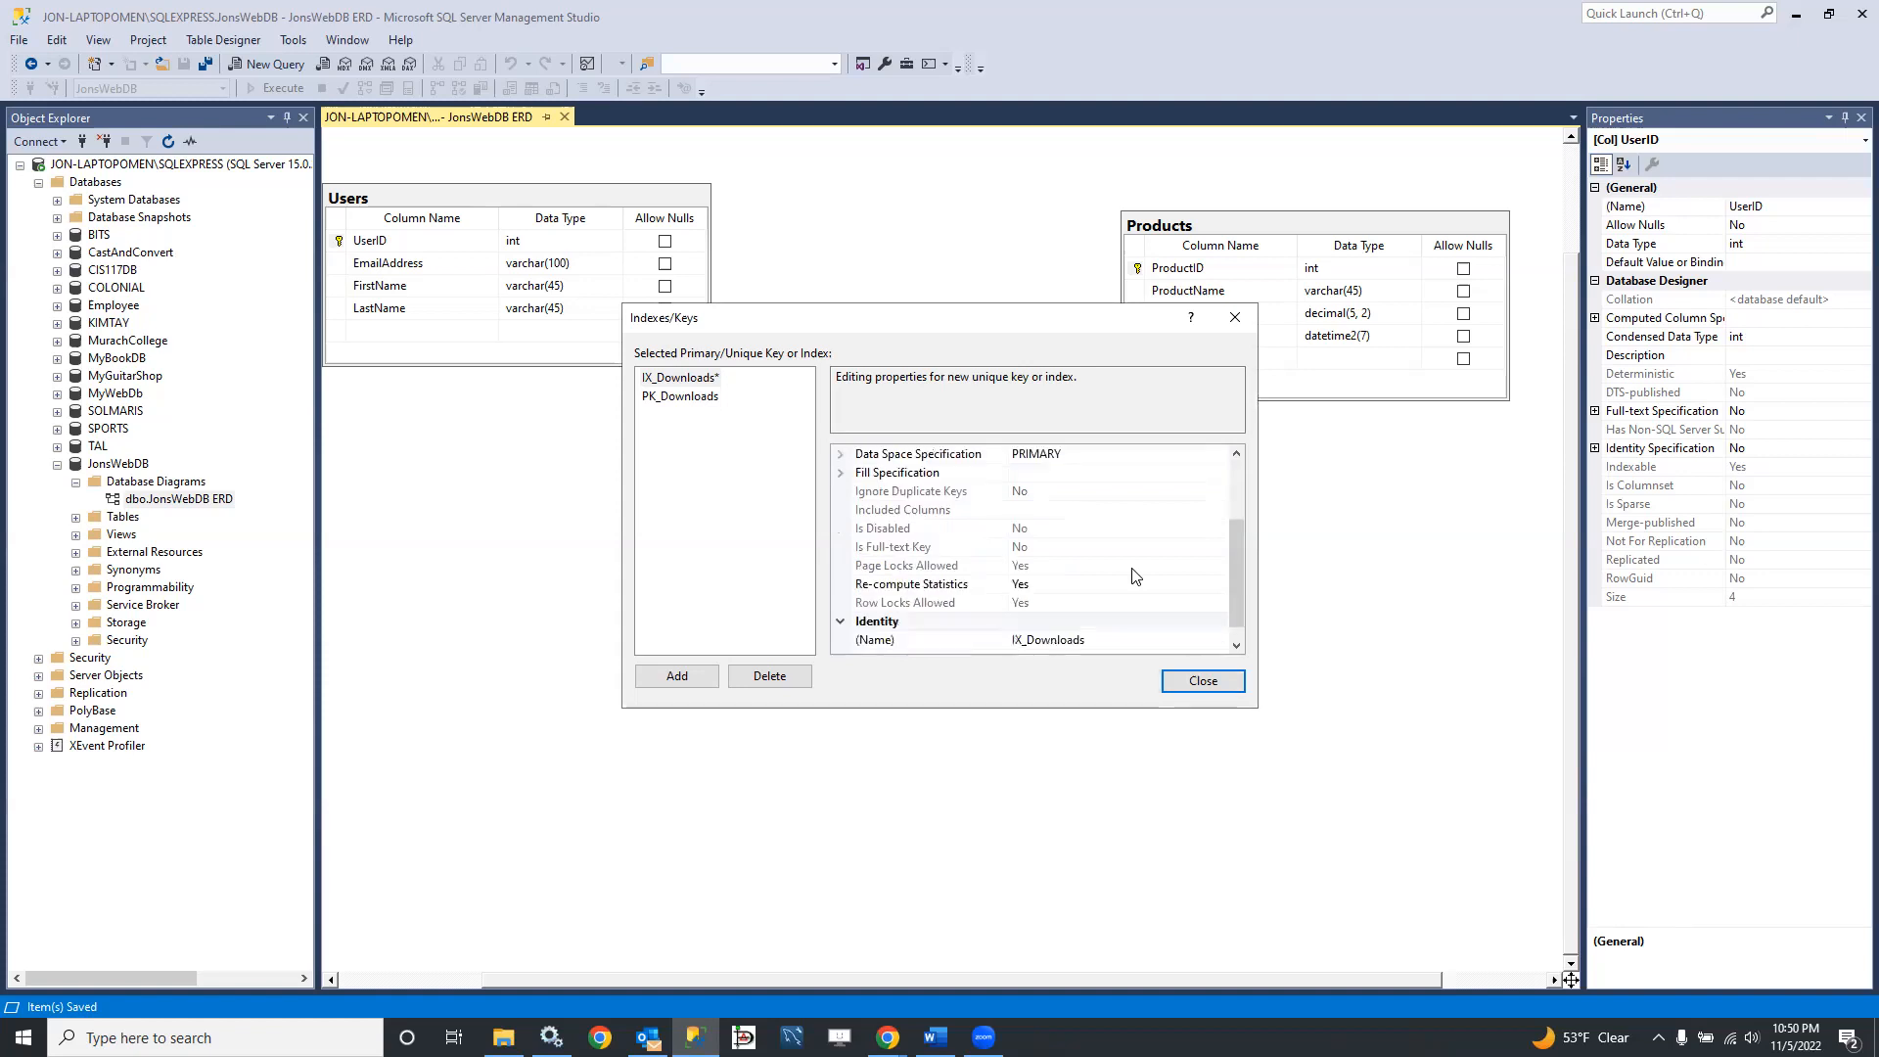
scroll(1135, 576, down, 1)
scroll(1135, 577, up, 3)
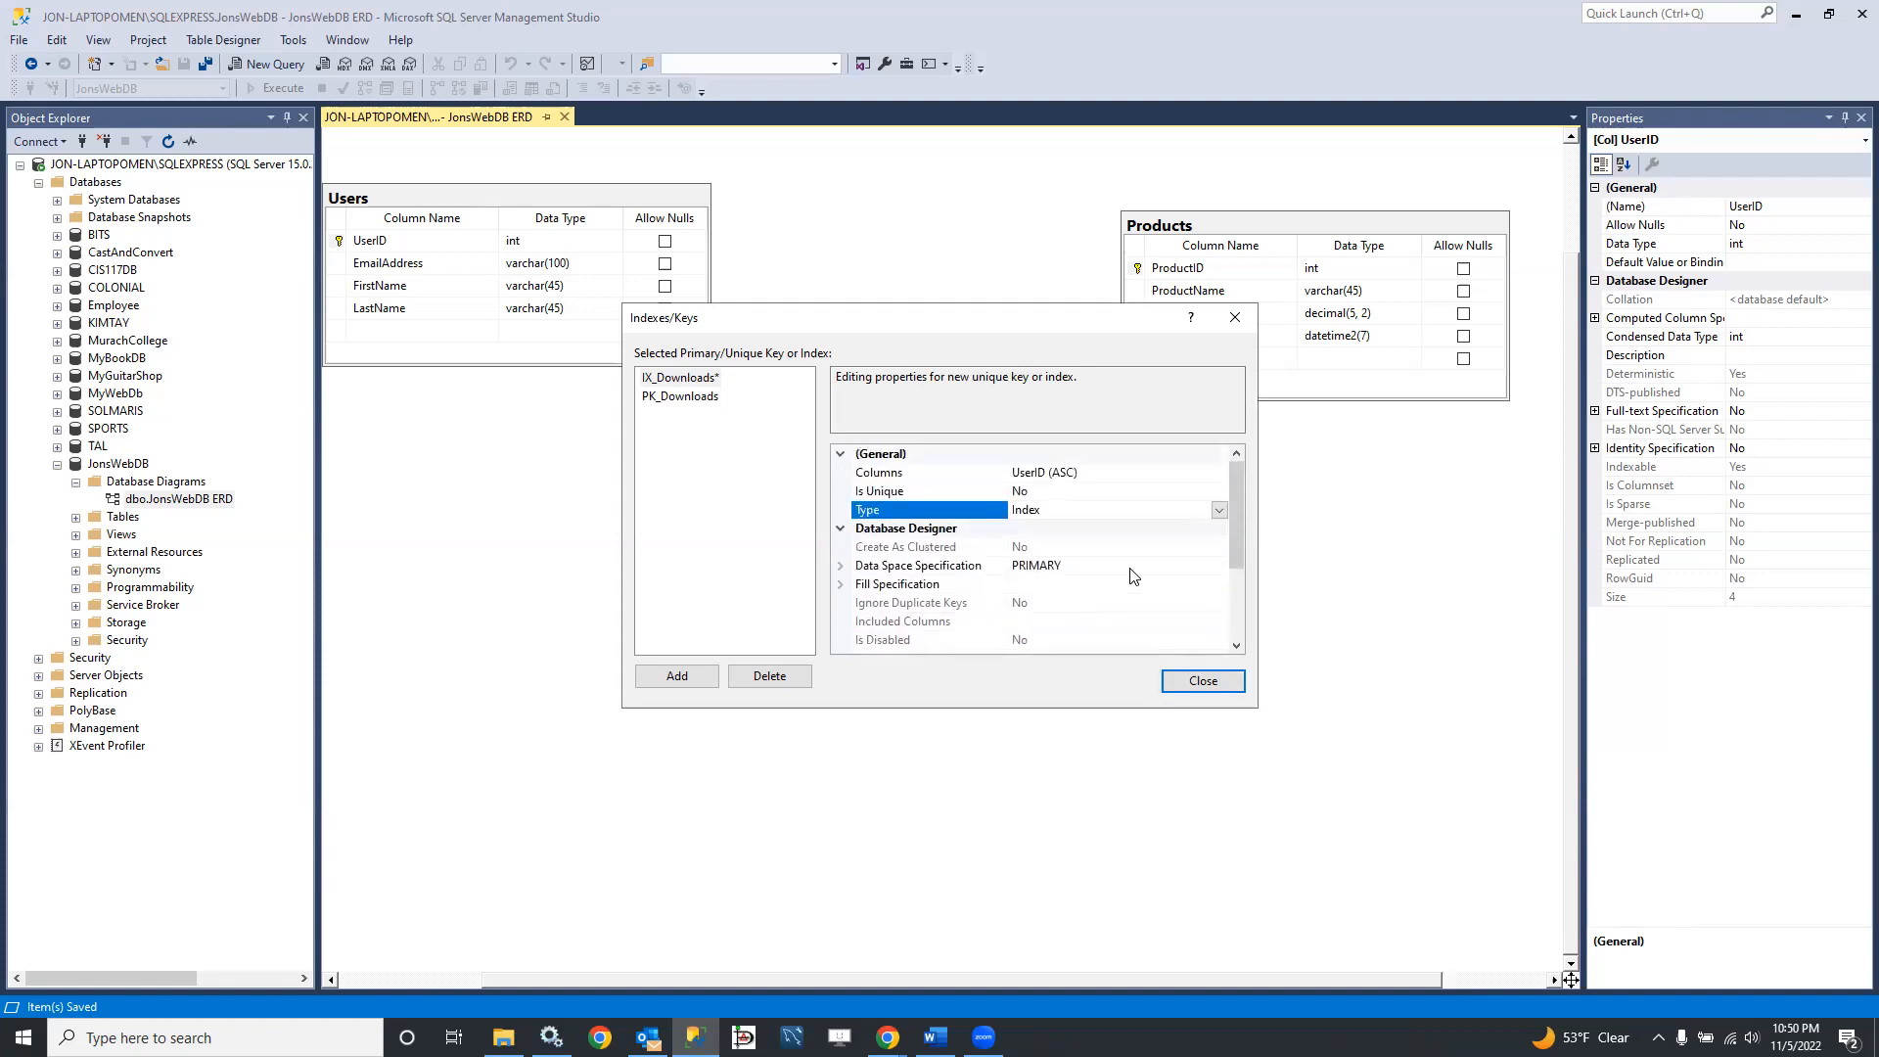
scroll(1138, 577, down, 3)
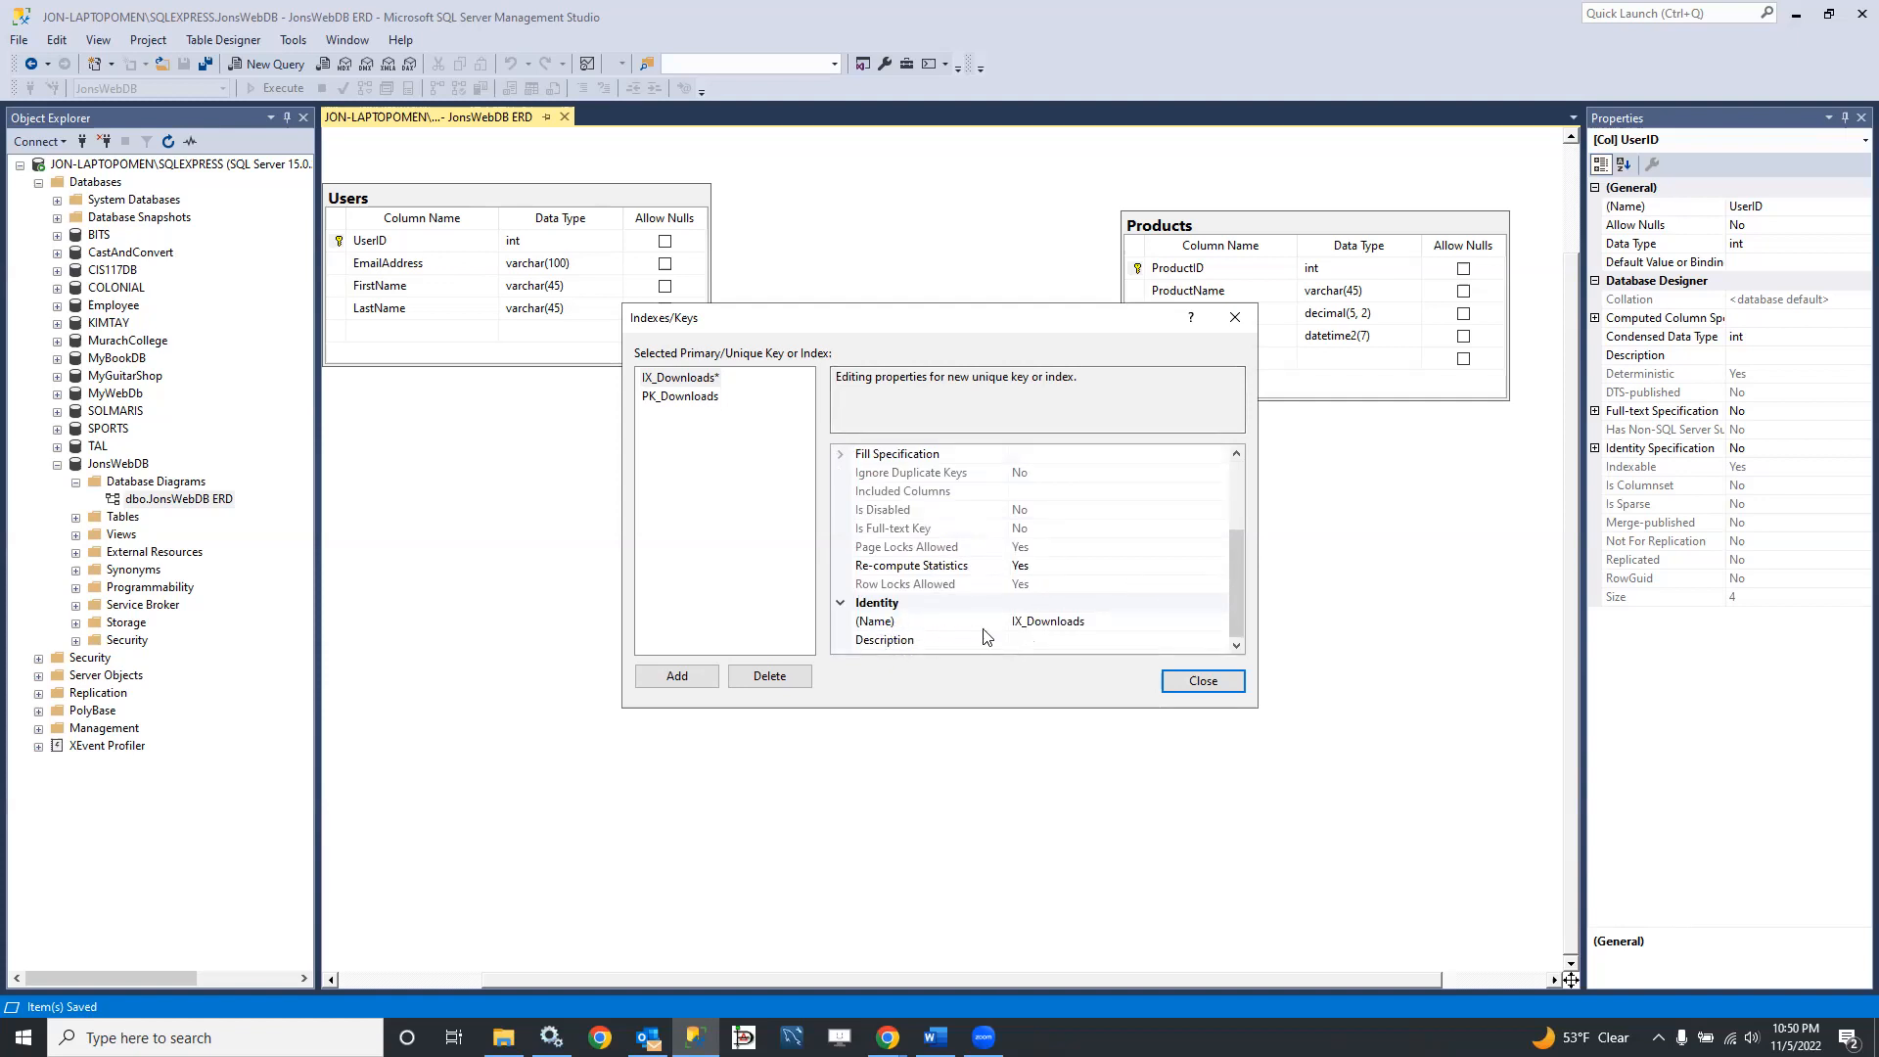
click(1025, 623)
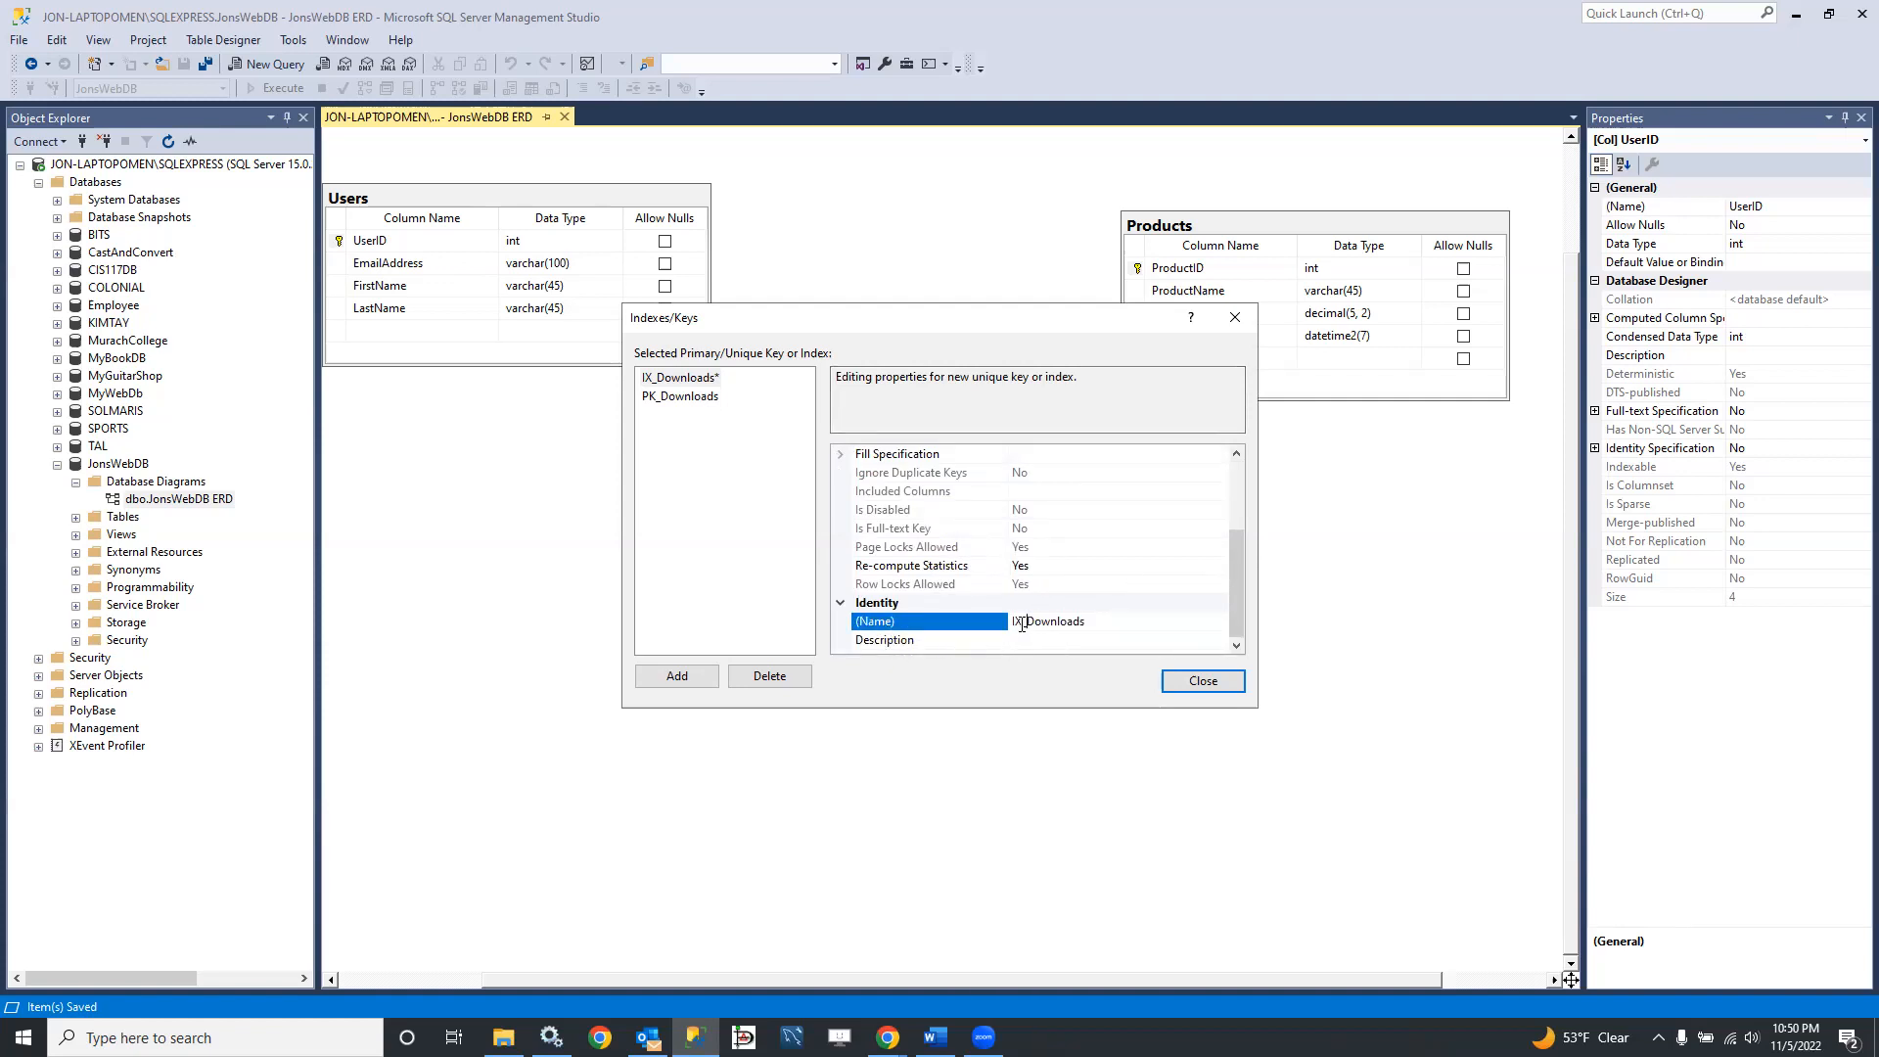
key(BackSpace)
key(BackSpace)
text(FK)
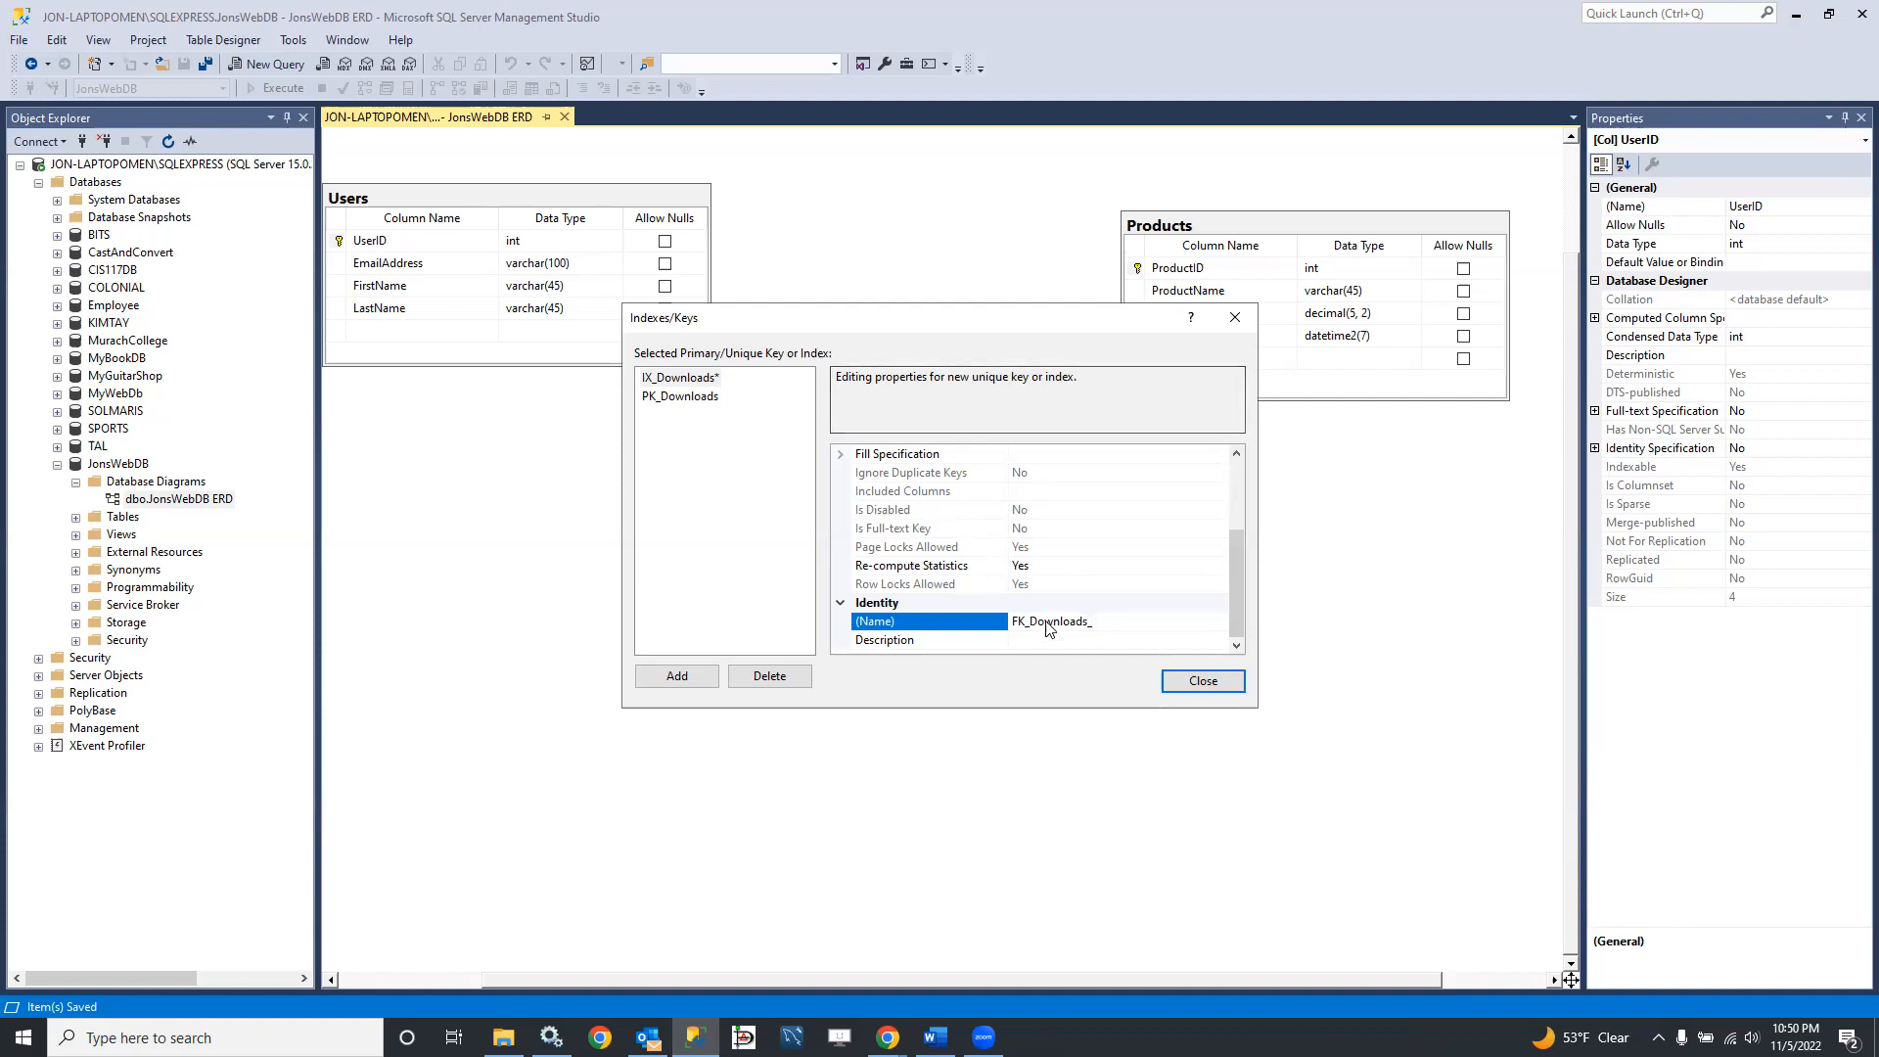
click(862, 320)
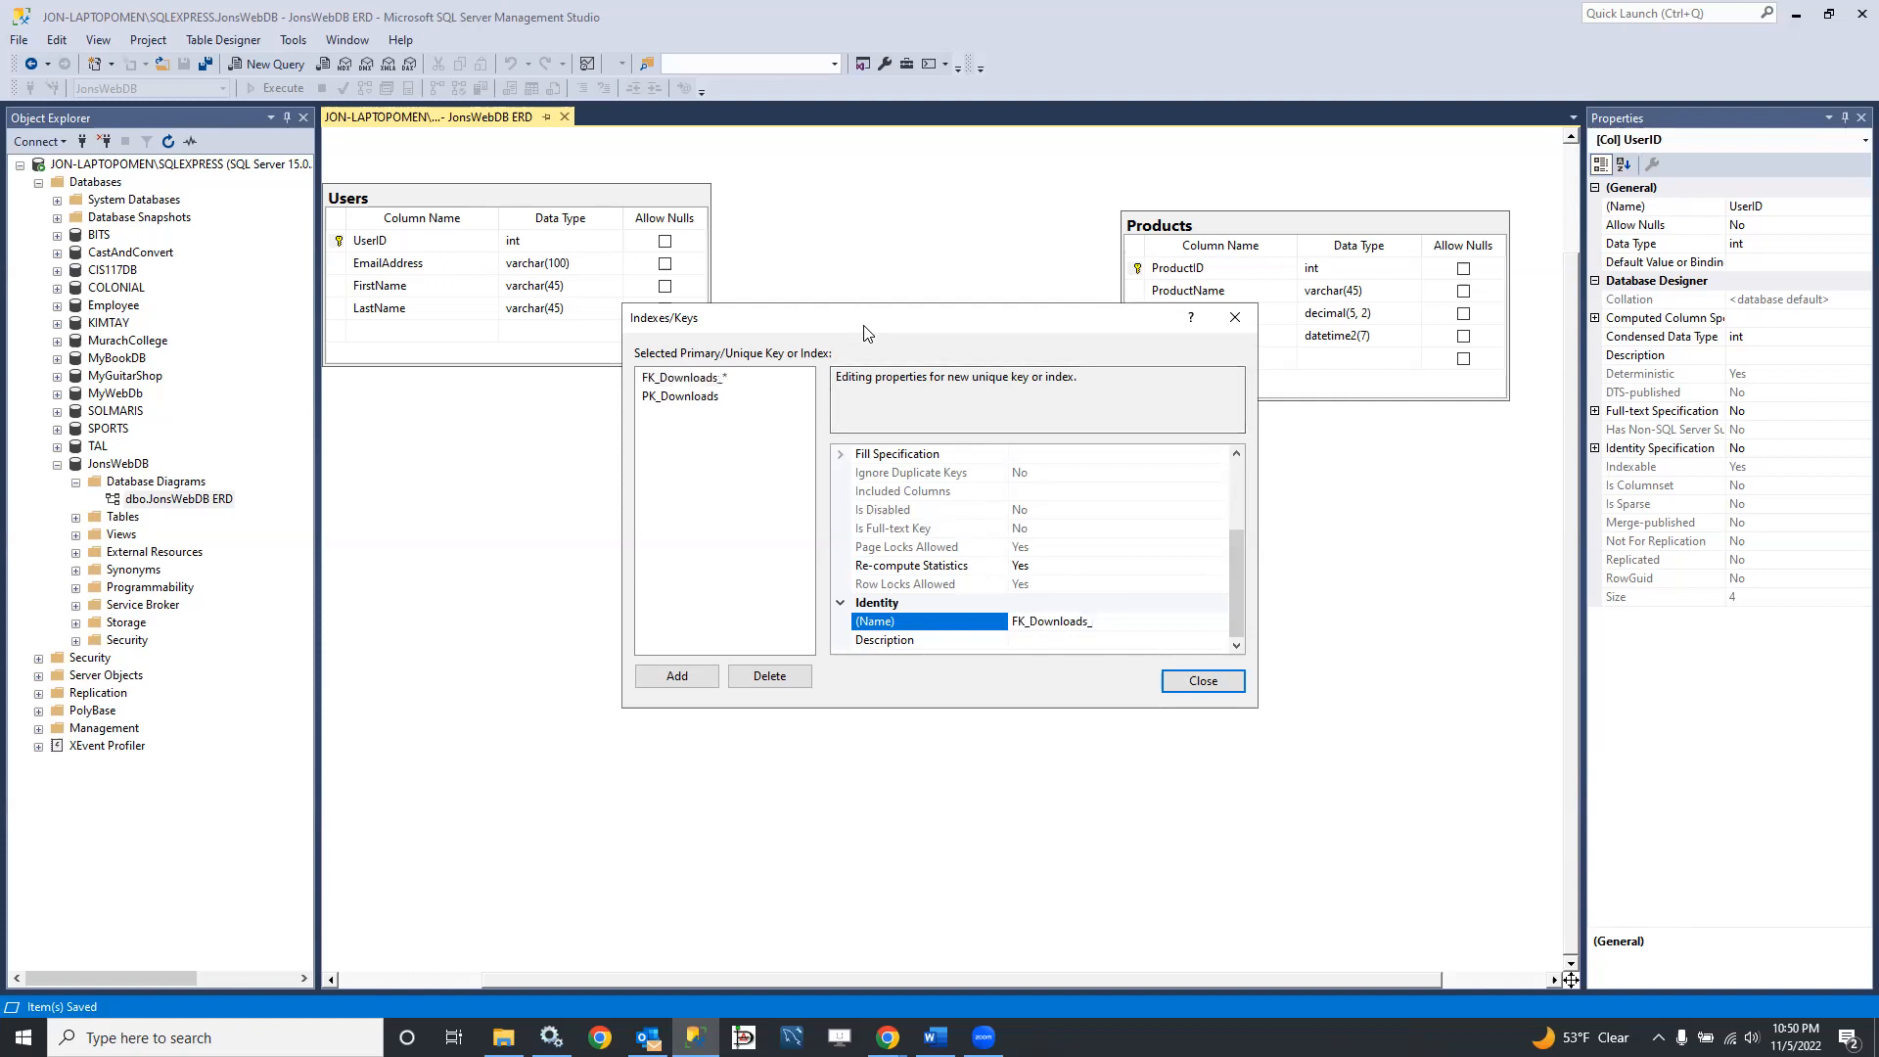
drag(864, 332, 819, 607)
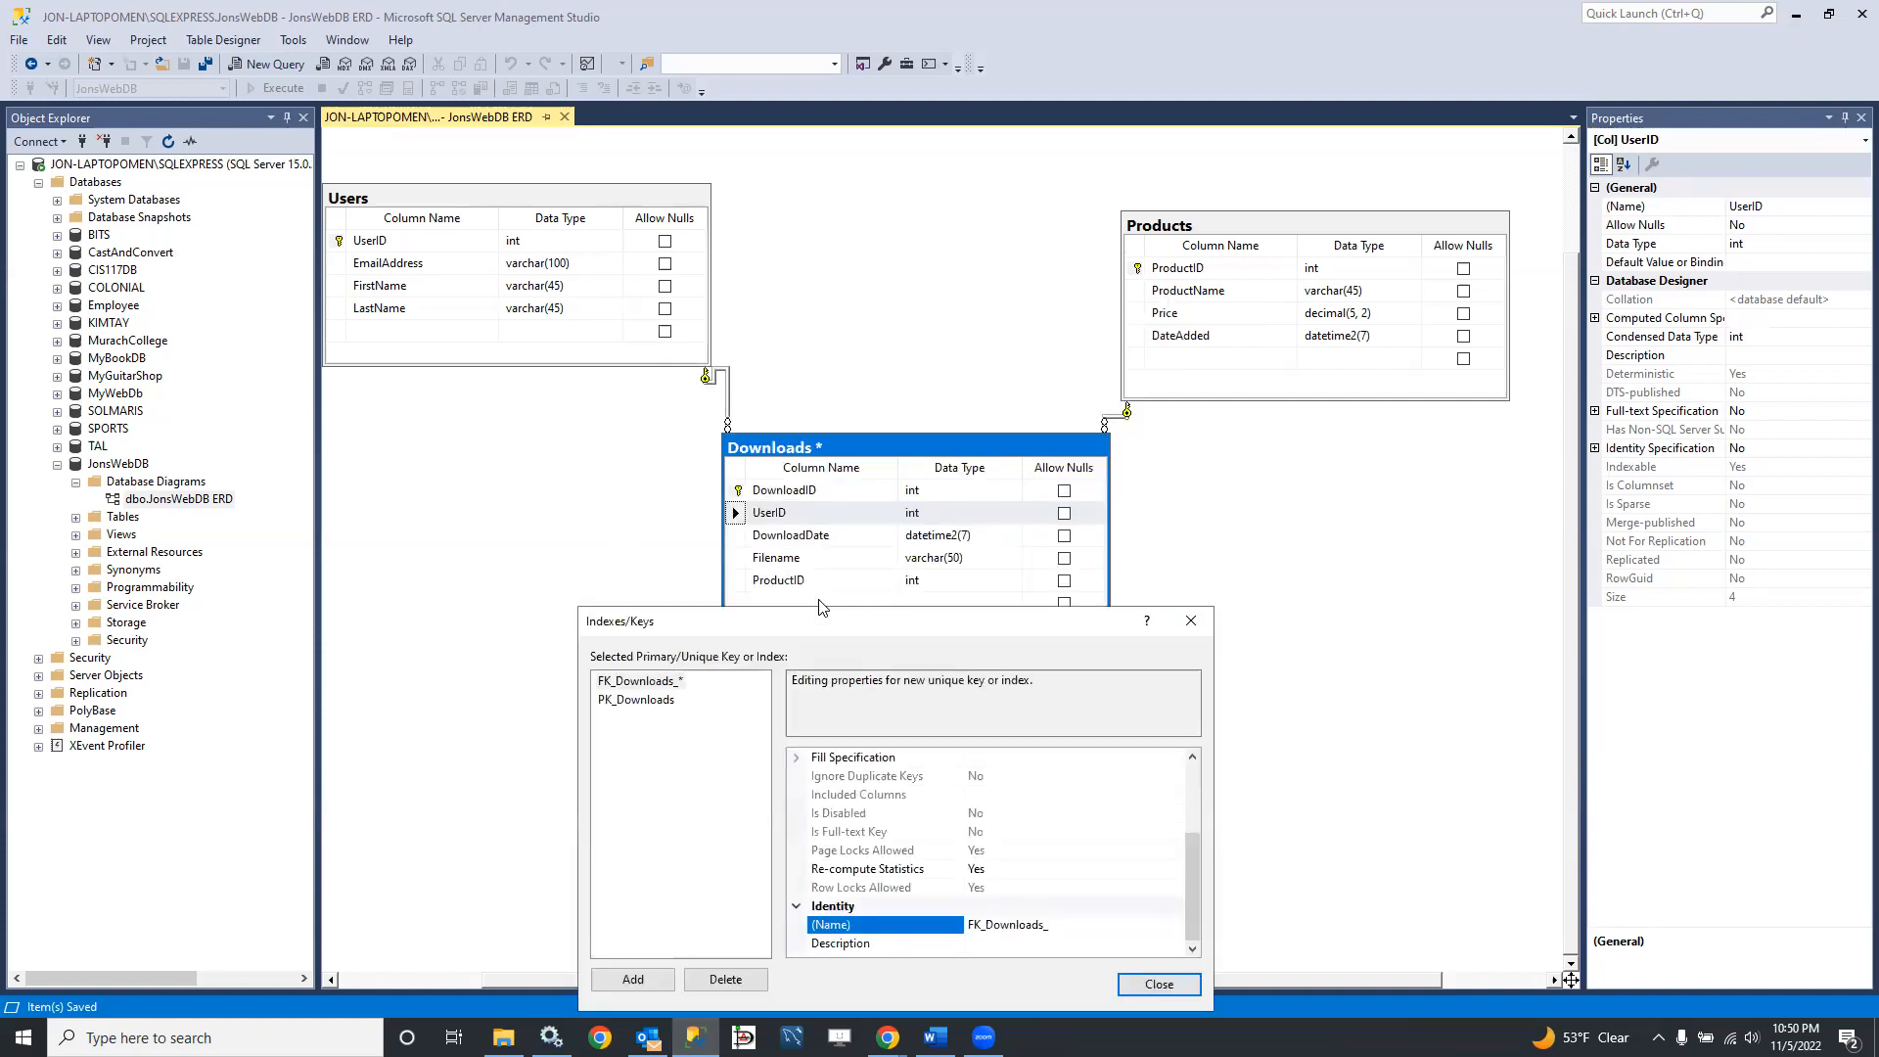
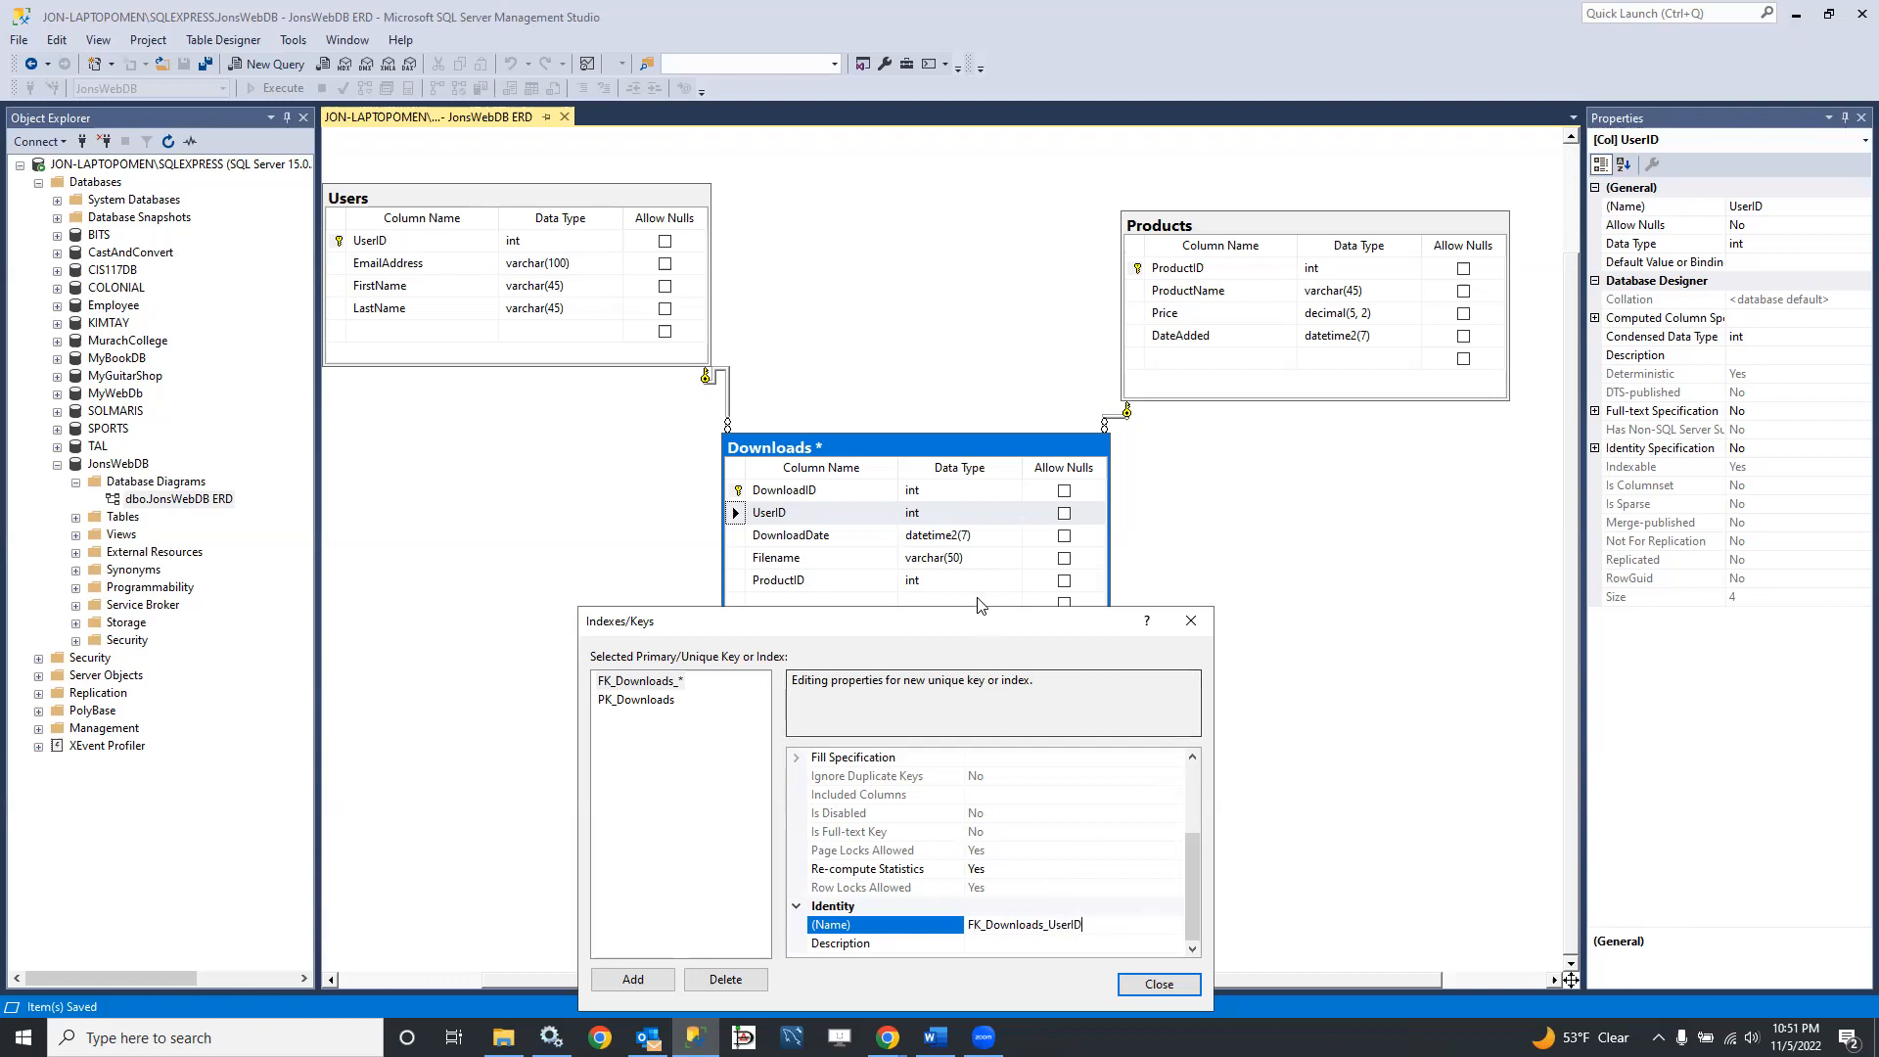
Step: Finish the FK_Downloads_UserID index and add another new index to the Downloads table
drag(981, 621, 943, 271)
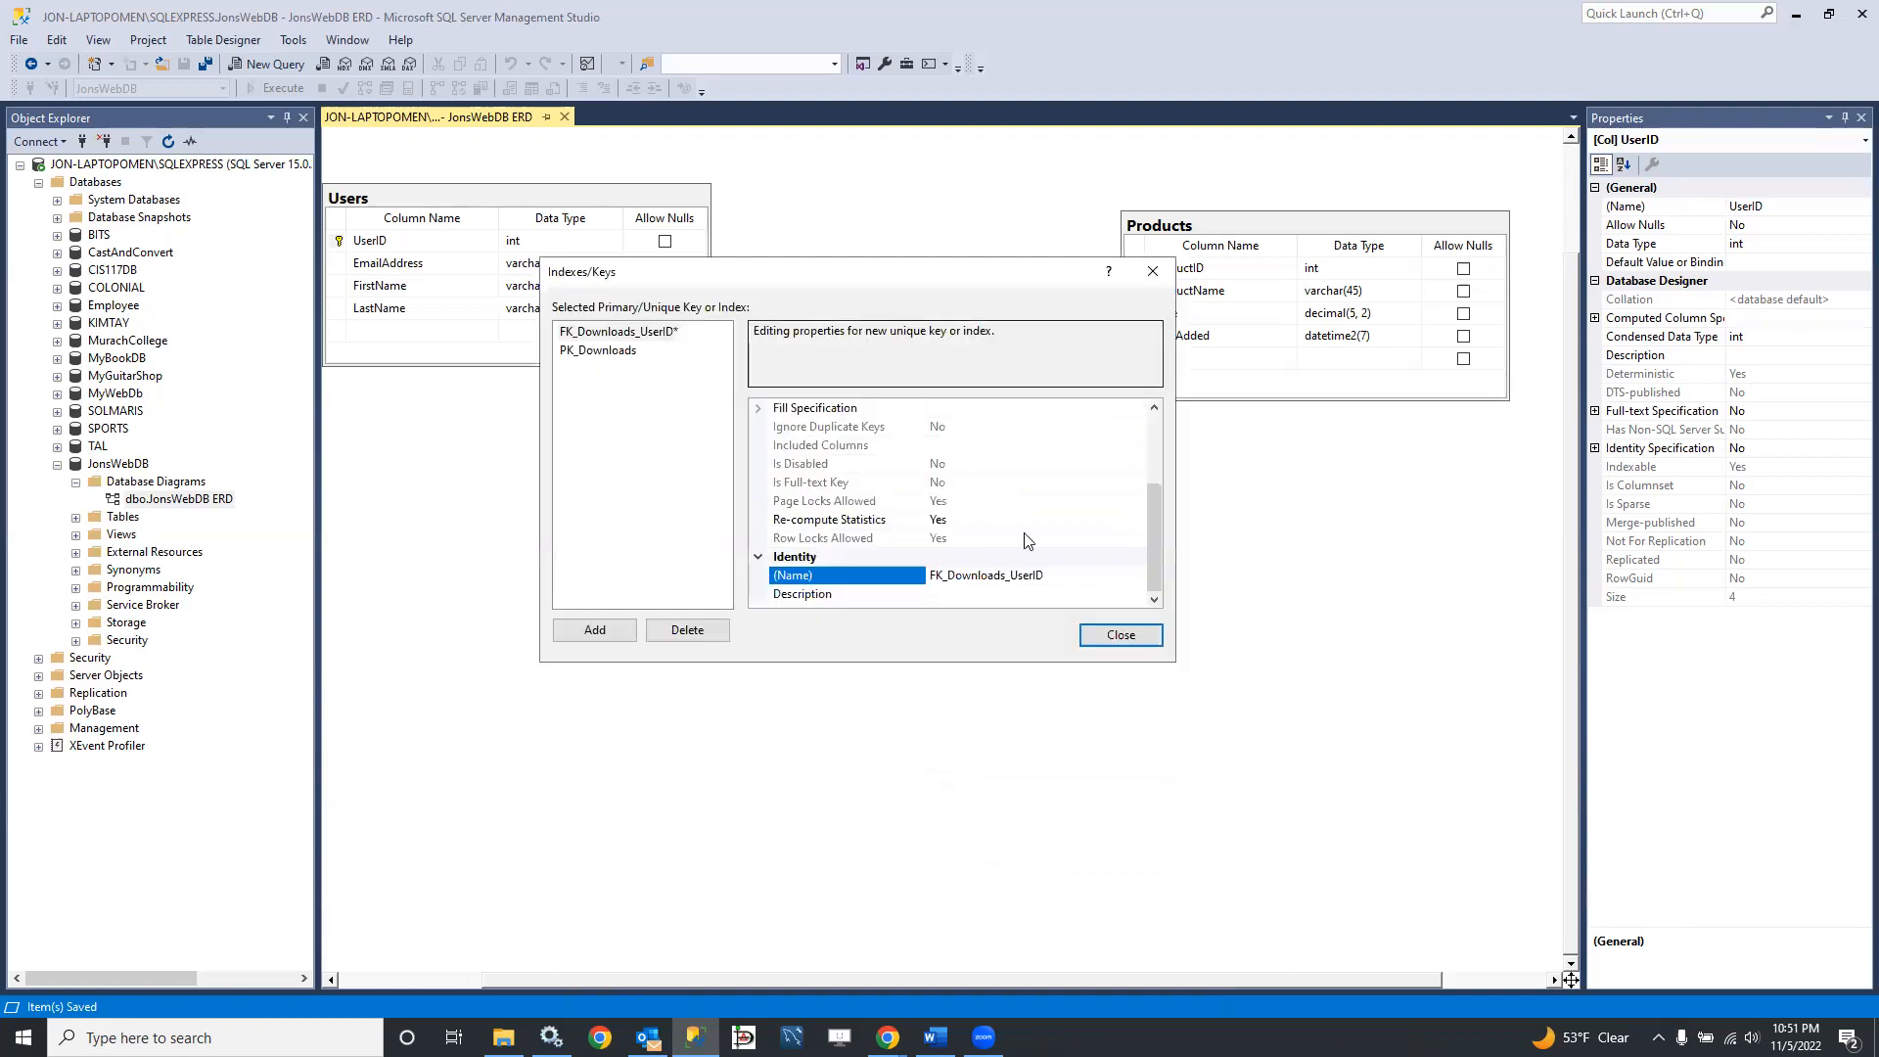
click(1121, 636)
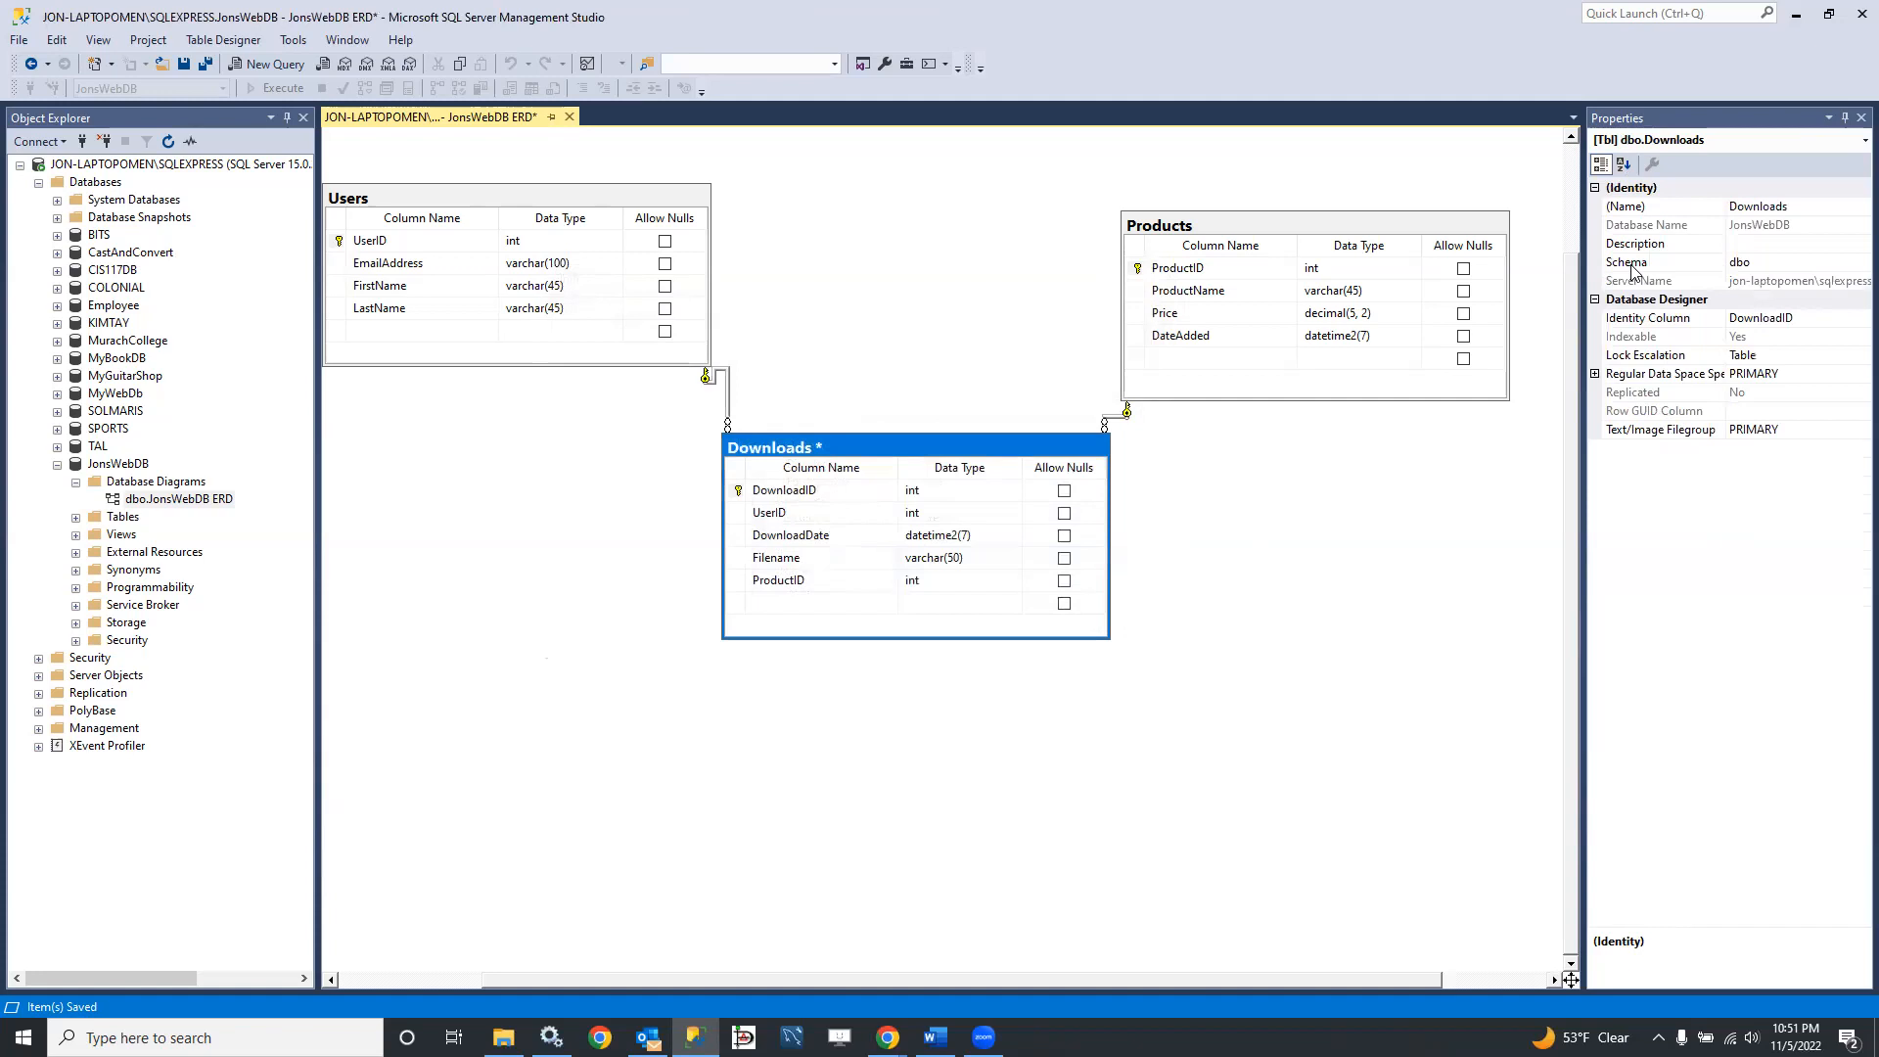
right_click(738, 476)
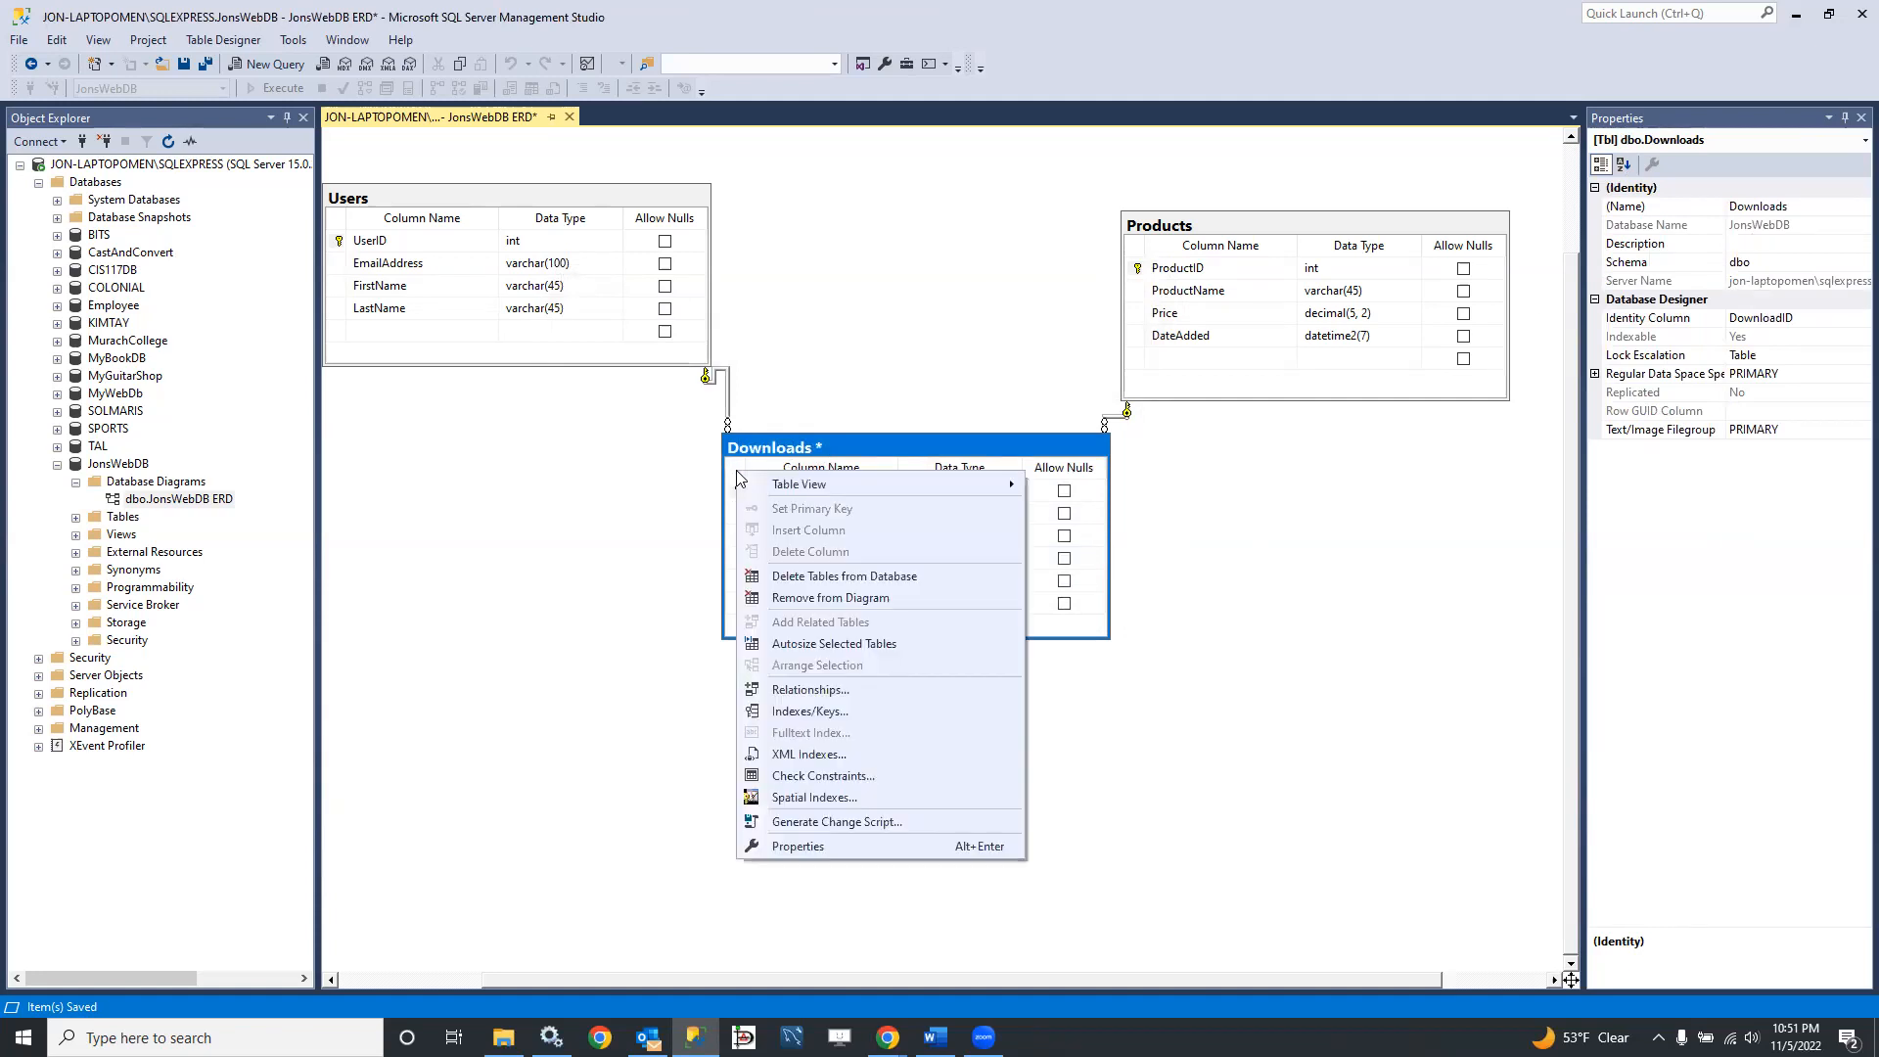
click(811, 721)
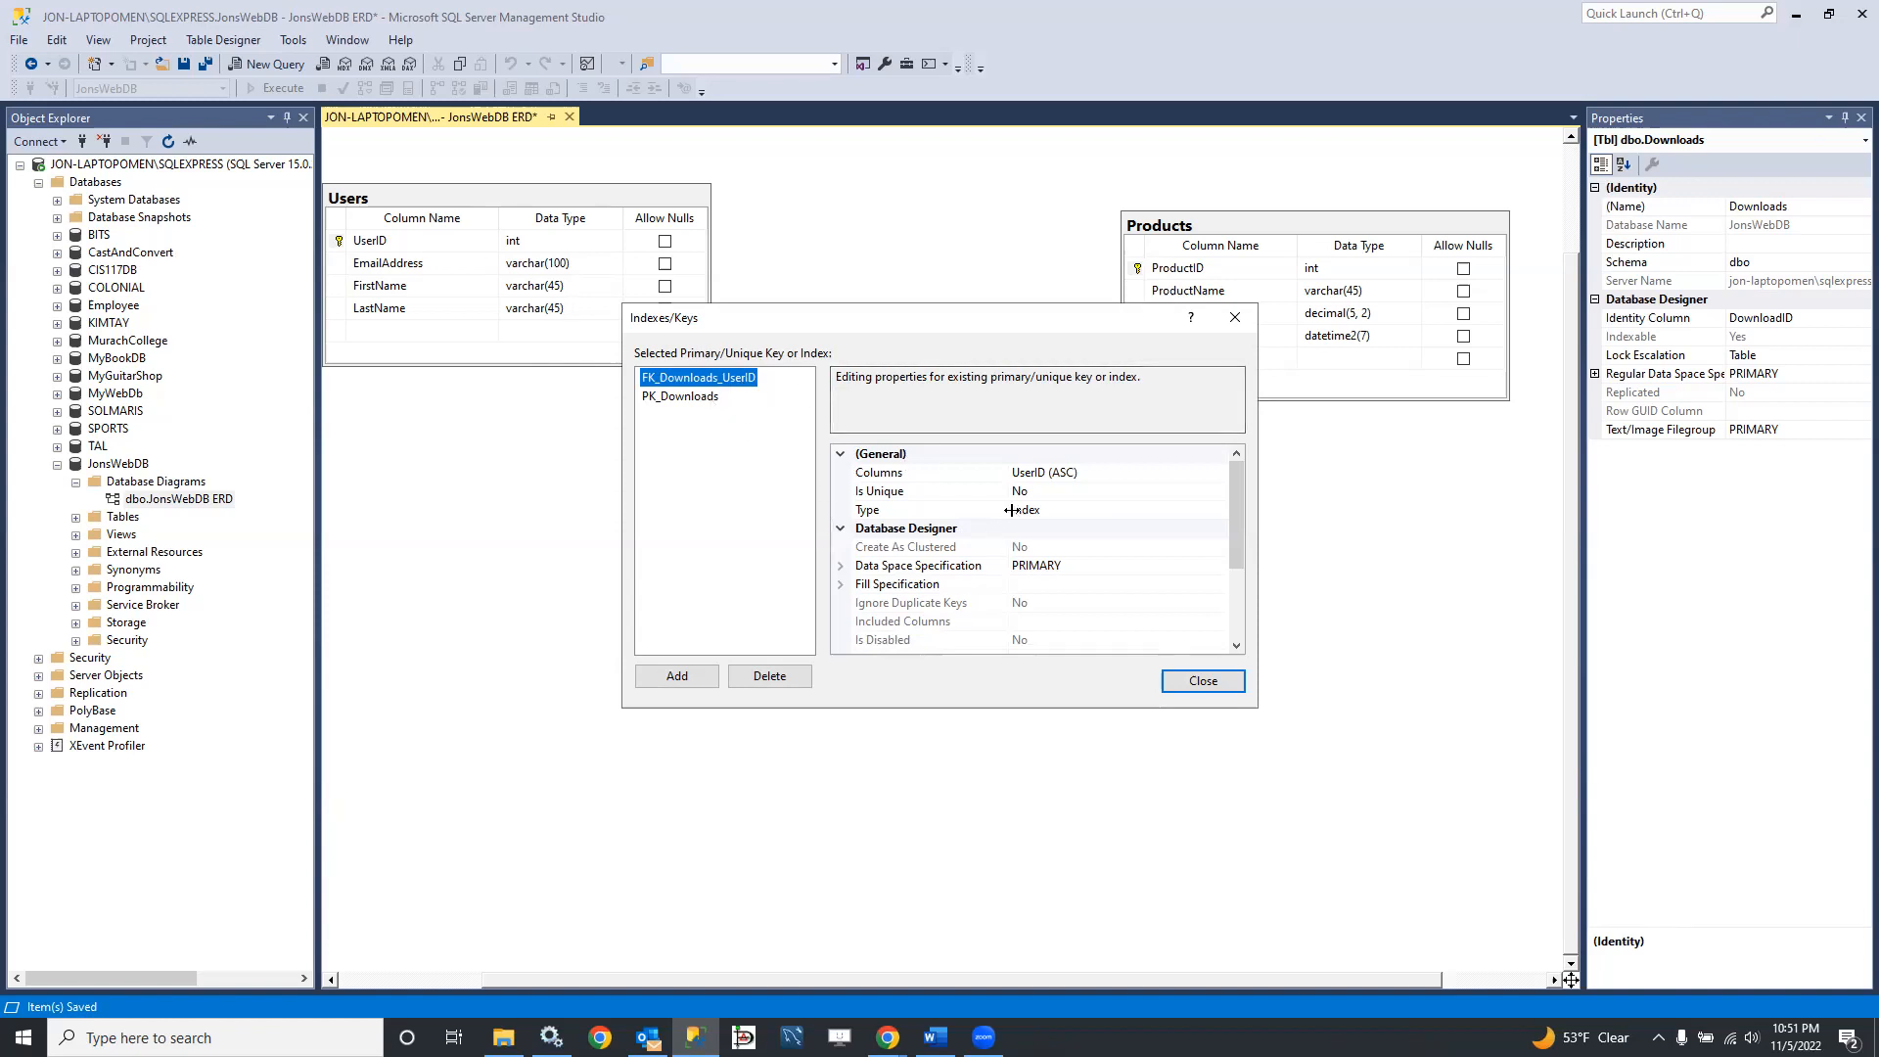
click(685, 677)
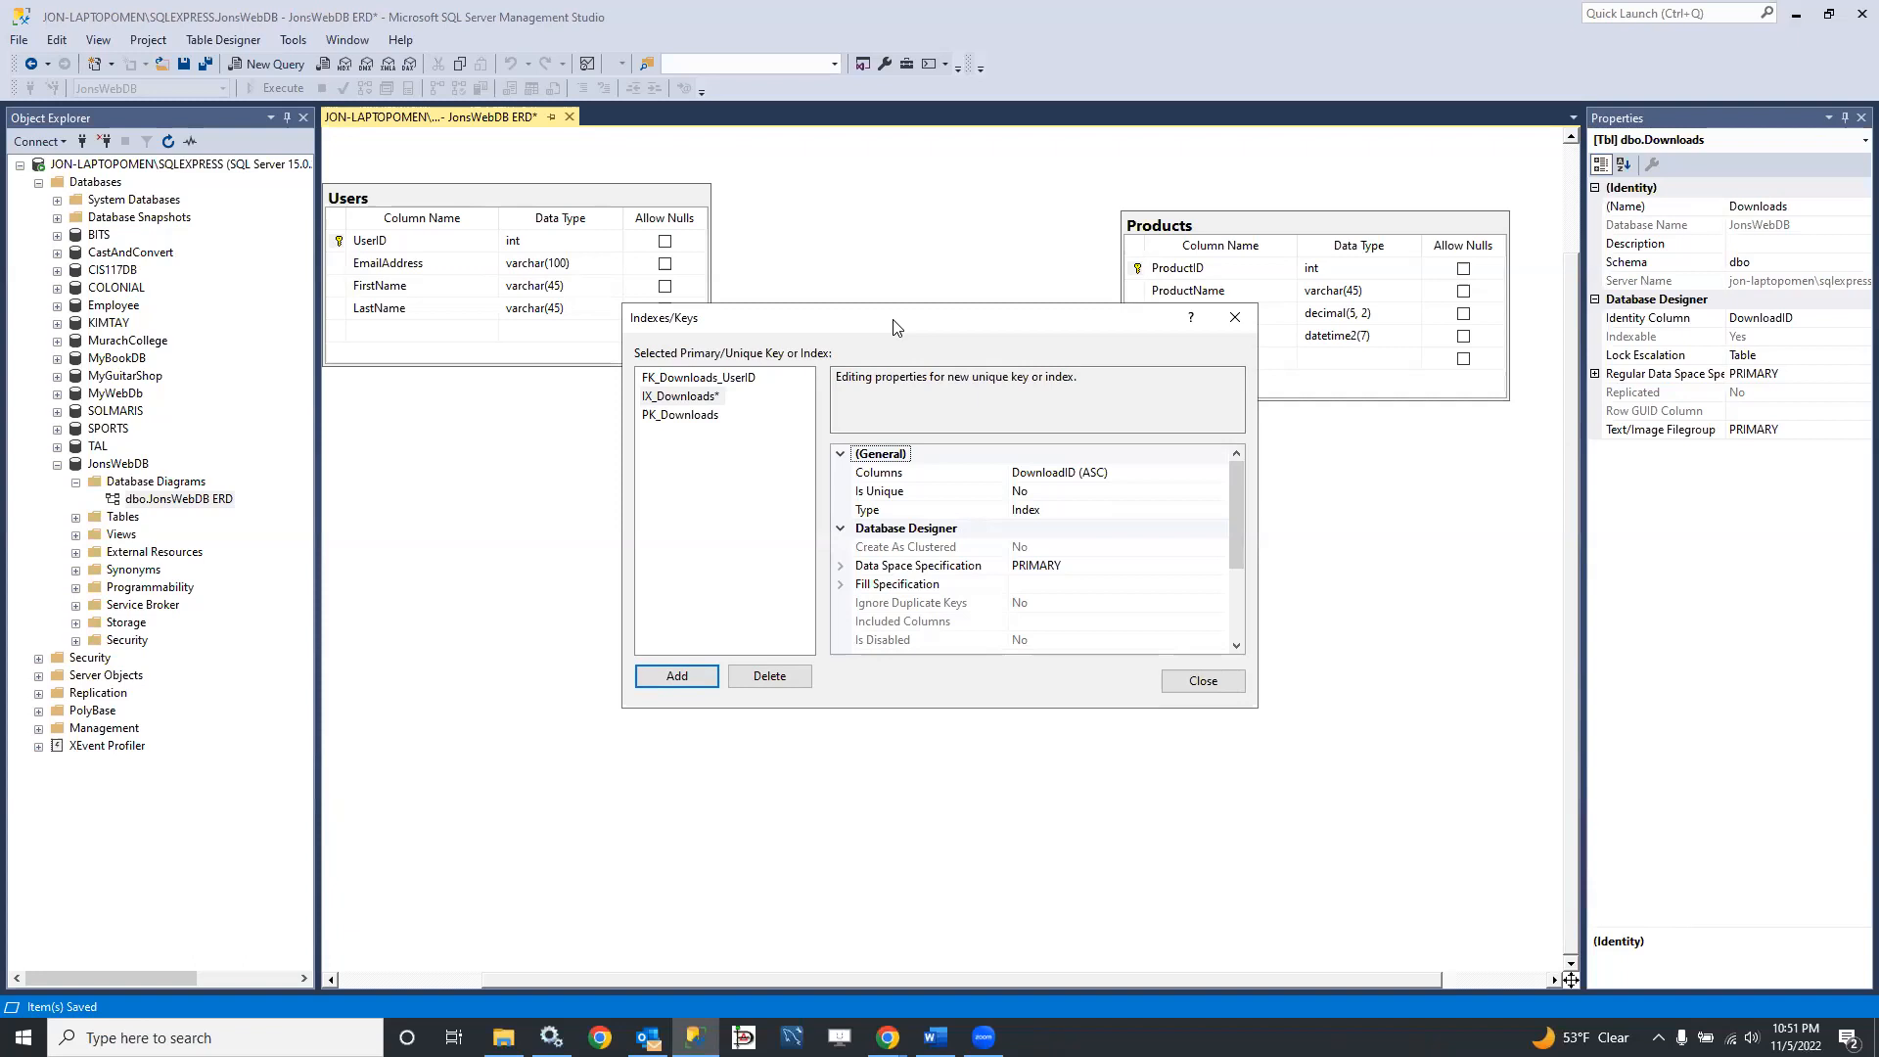
drag(893, 326, 836, 407)
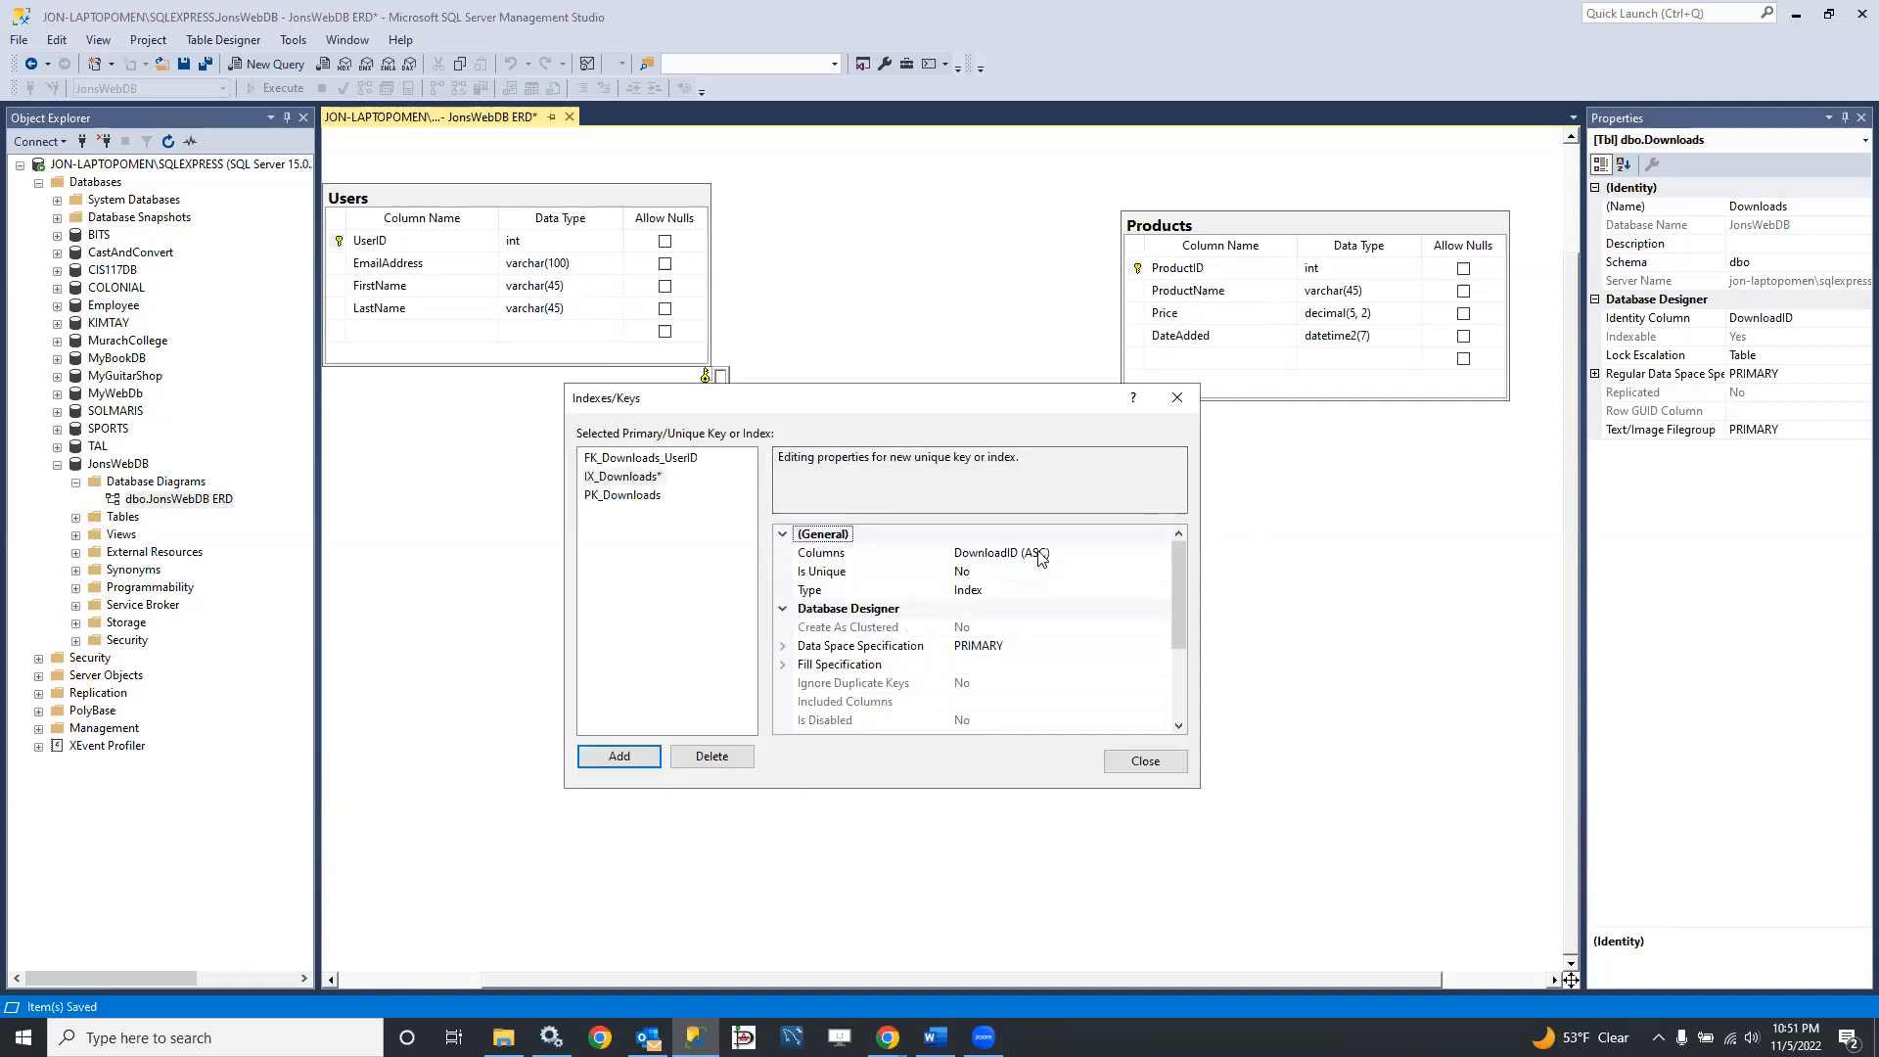
Step: Set the newly added Downloads index's column to ProductID, keeping the ascending sort order
click(1109, 556)
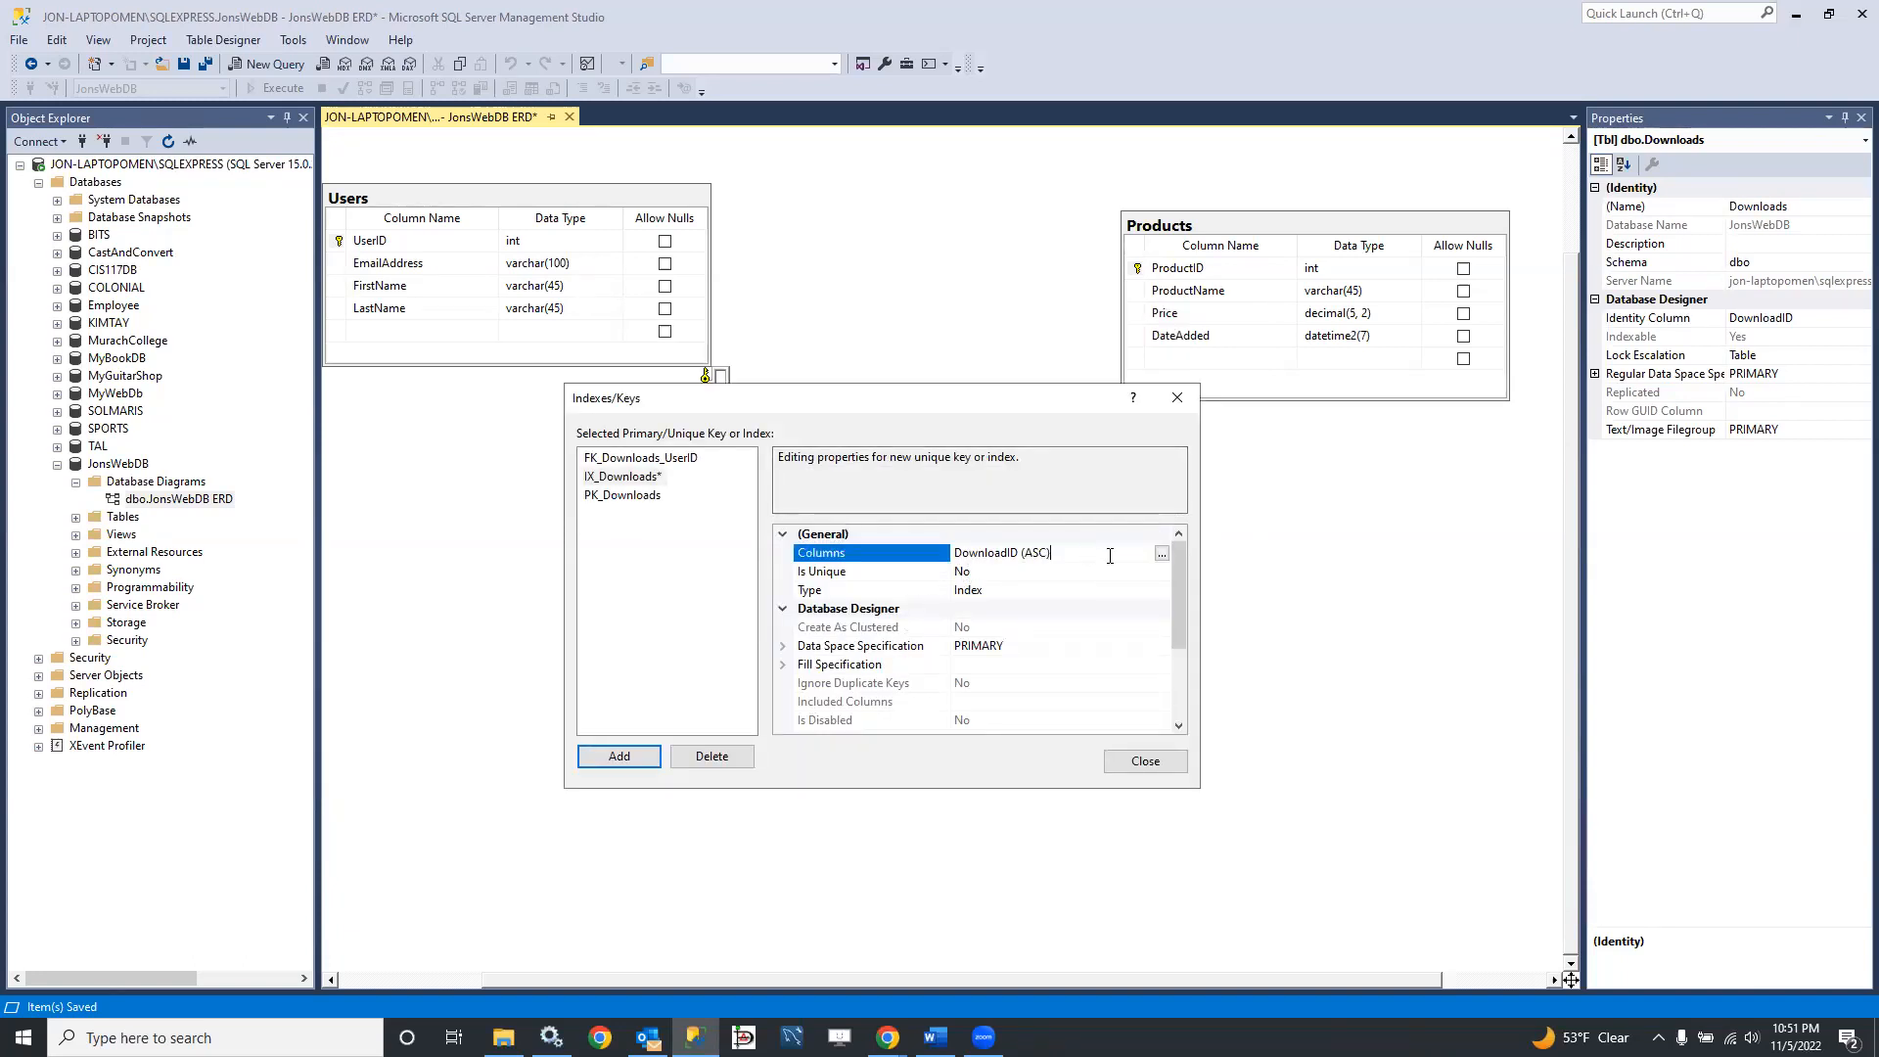
click(1161, 553)
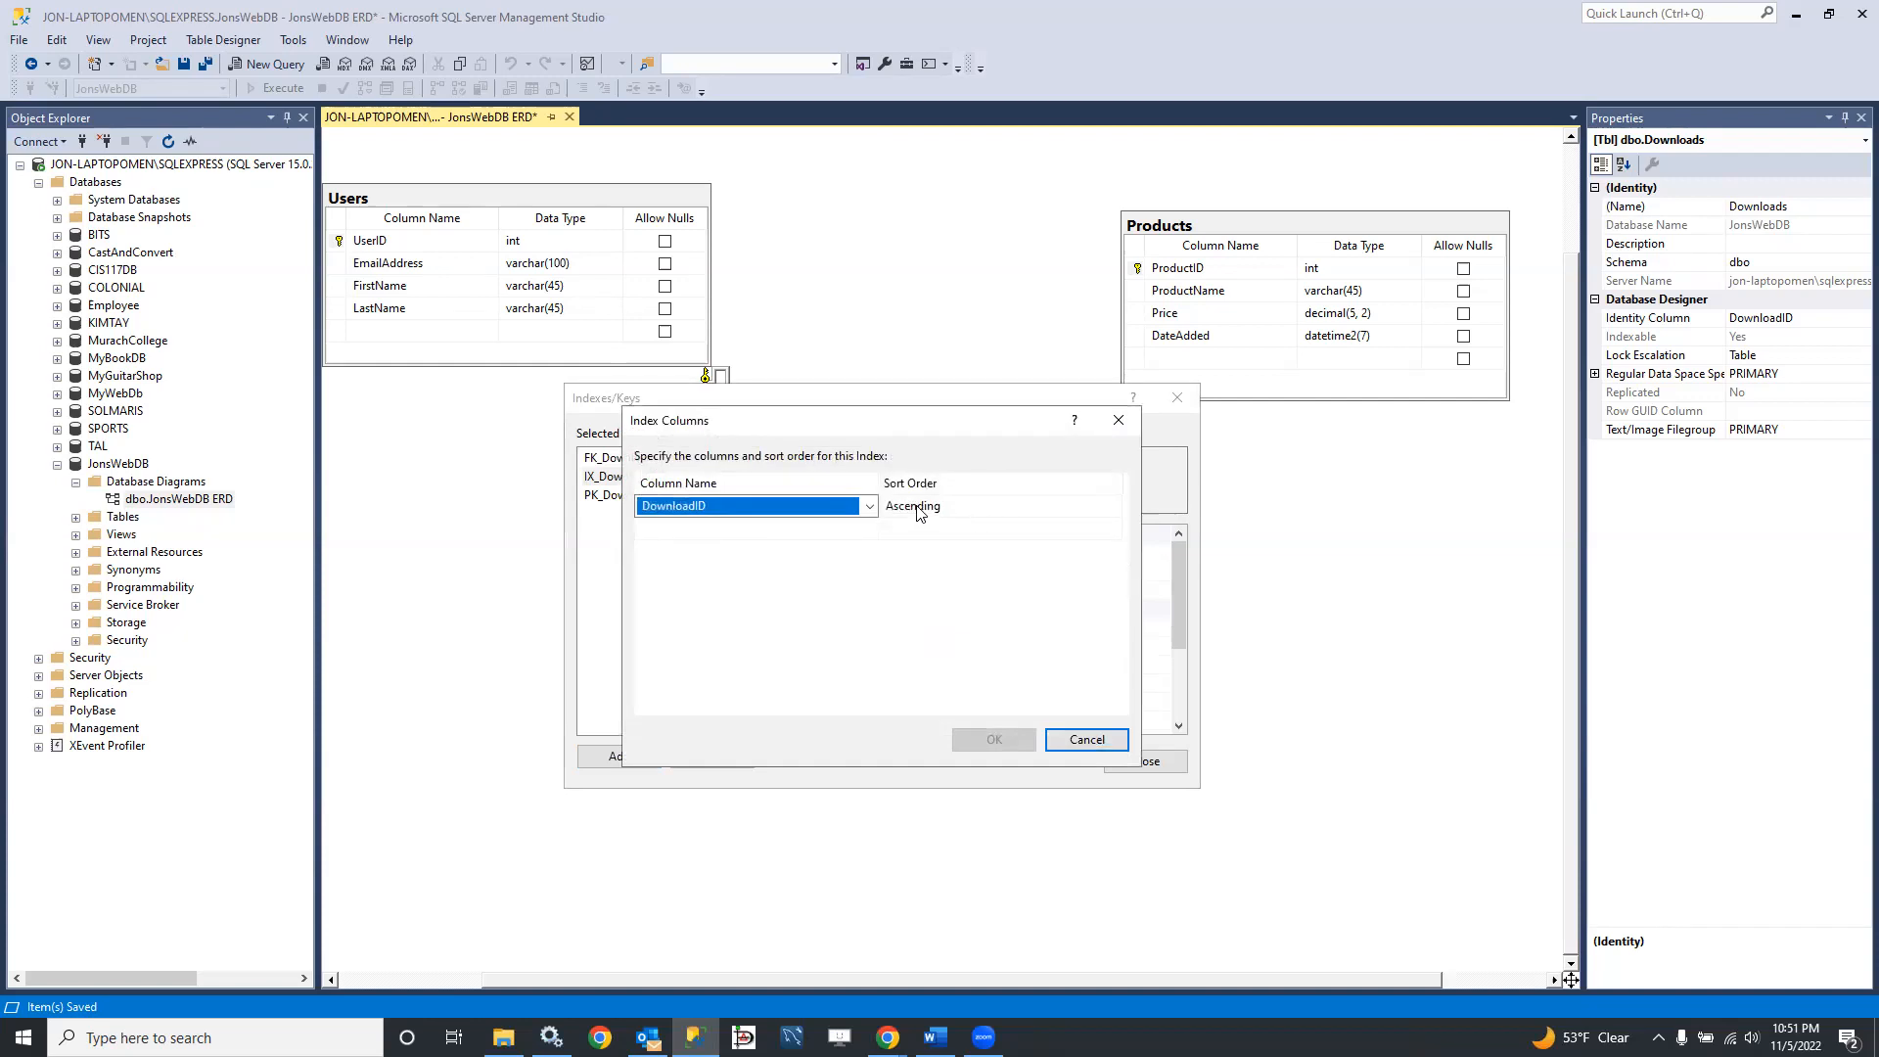
click(869, 506)
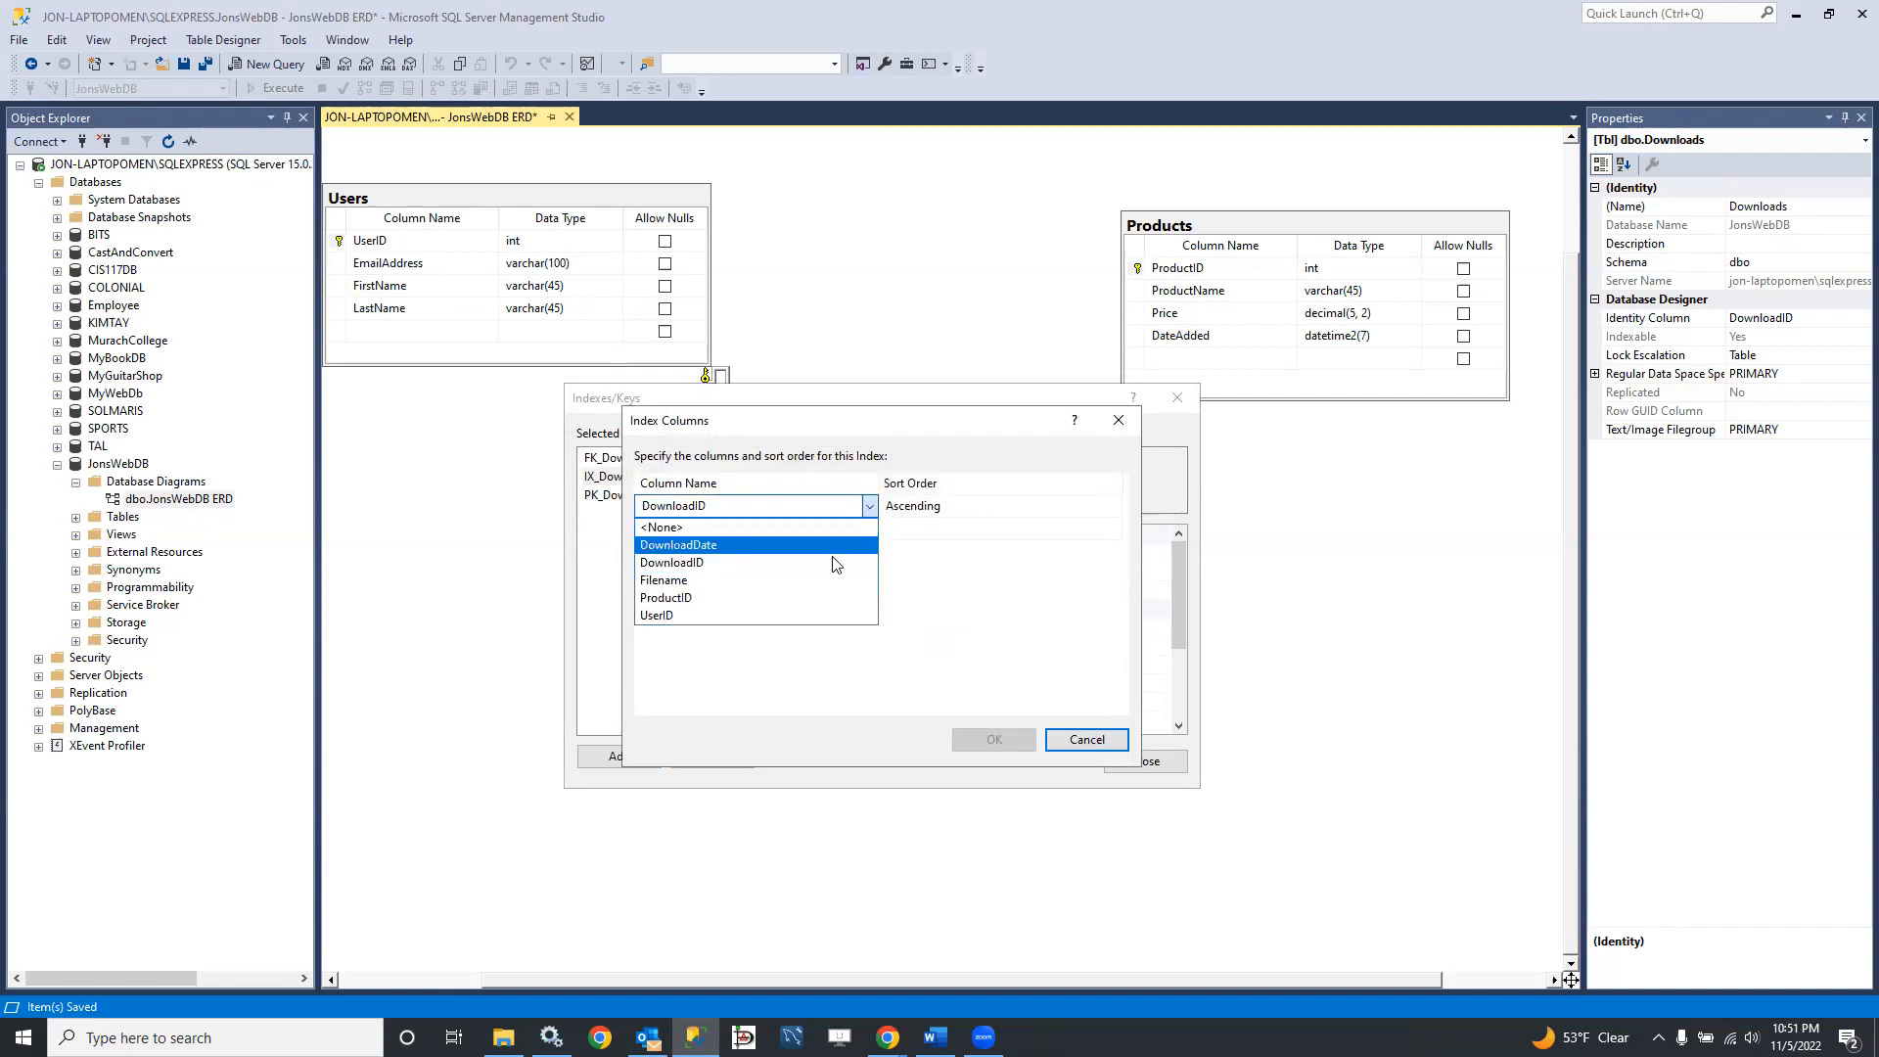
click(799, 598)
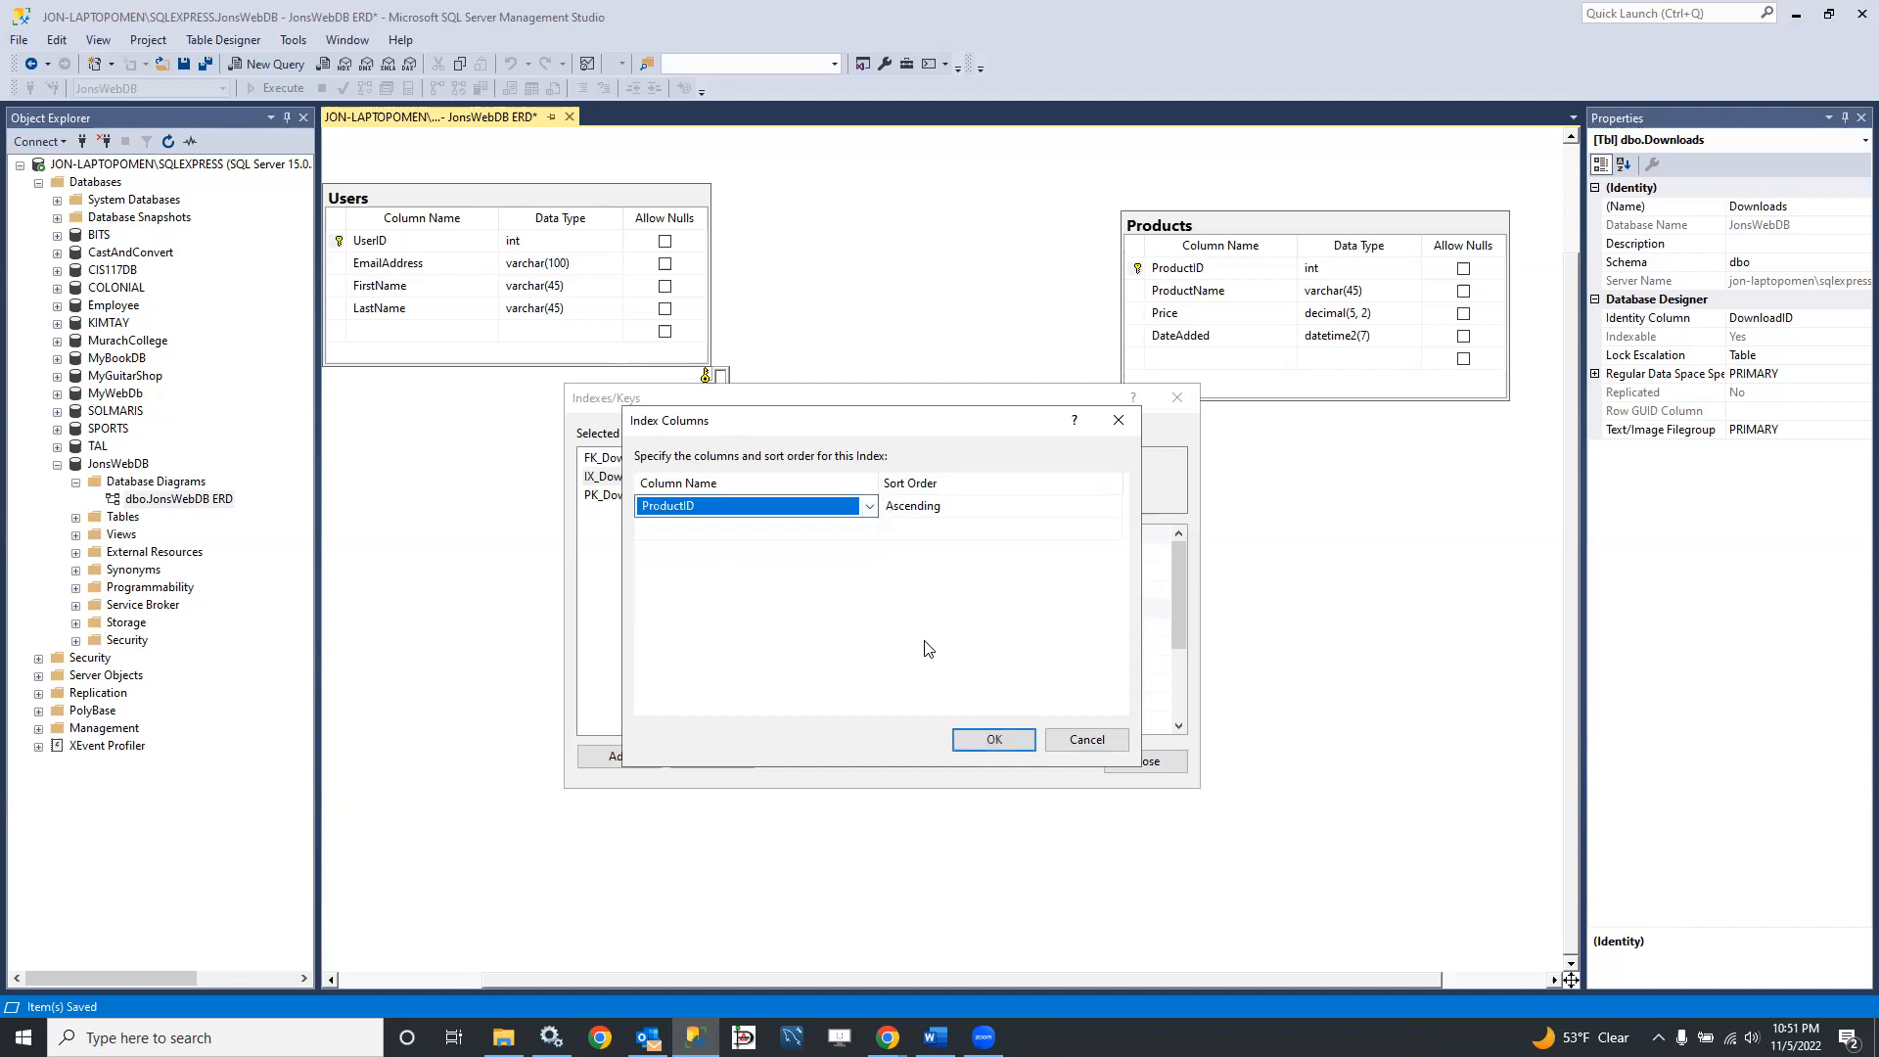
click(993, 740)
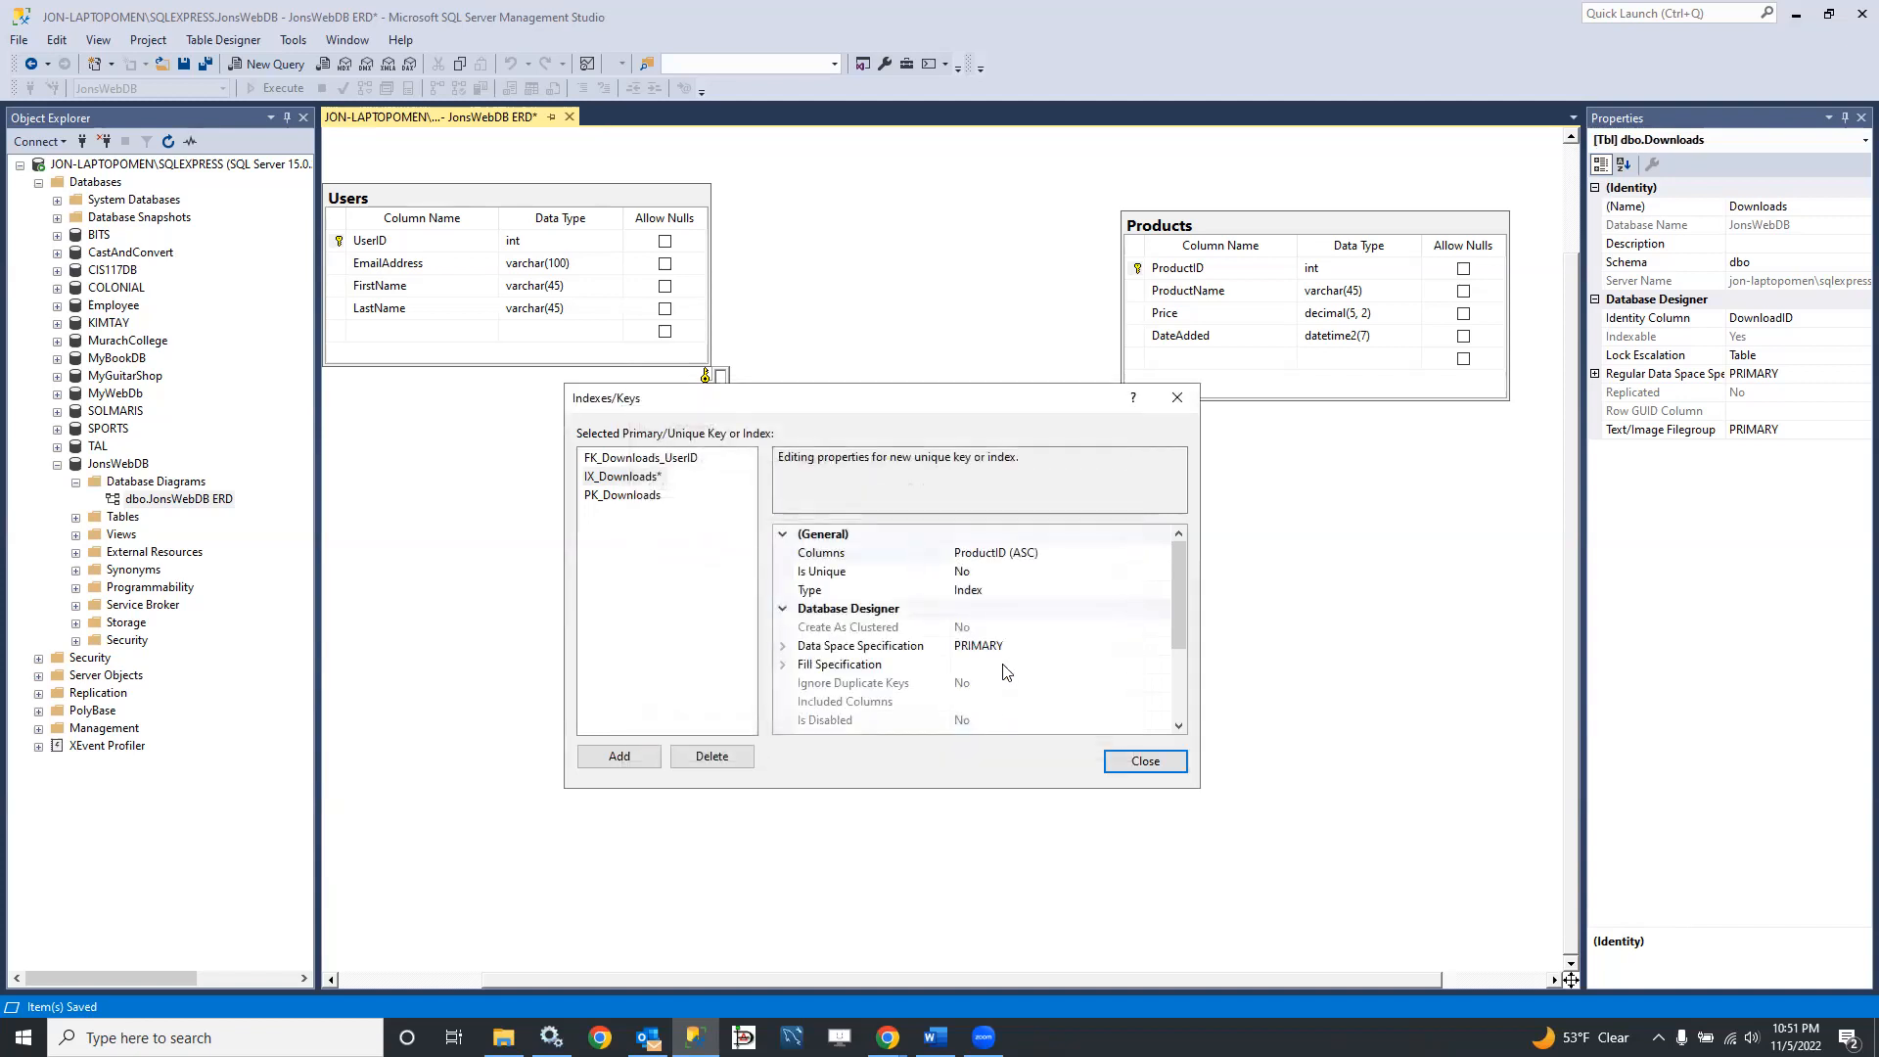
Step: Rename the ProductID index to FK_Downloads_ProductID and close the Downloads table's index settings
scroll(1003, 670, down, 3)
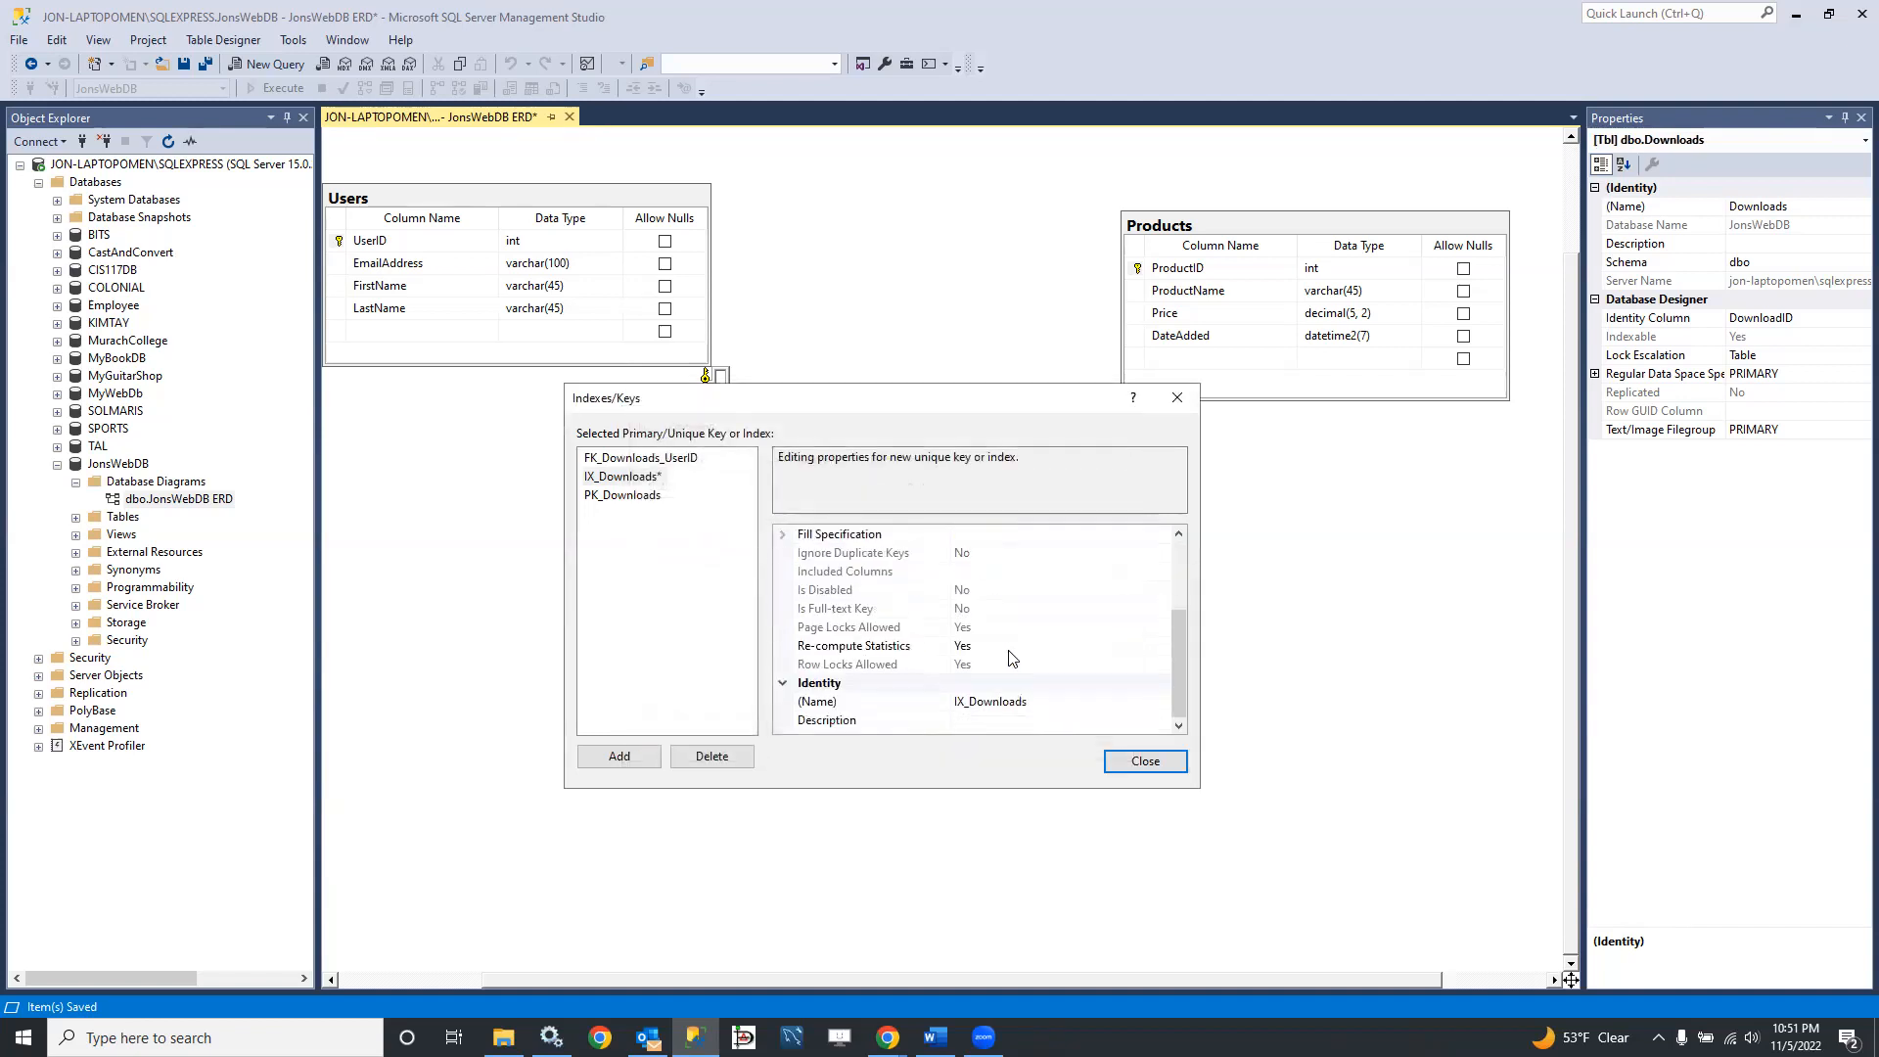
click(980, 704)
drag(963, 701, 945, 703)
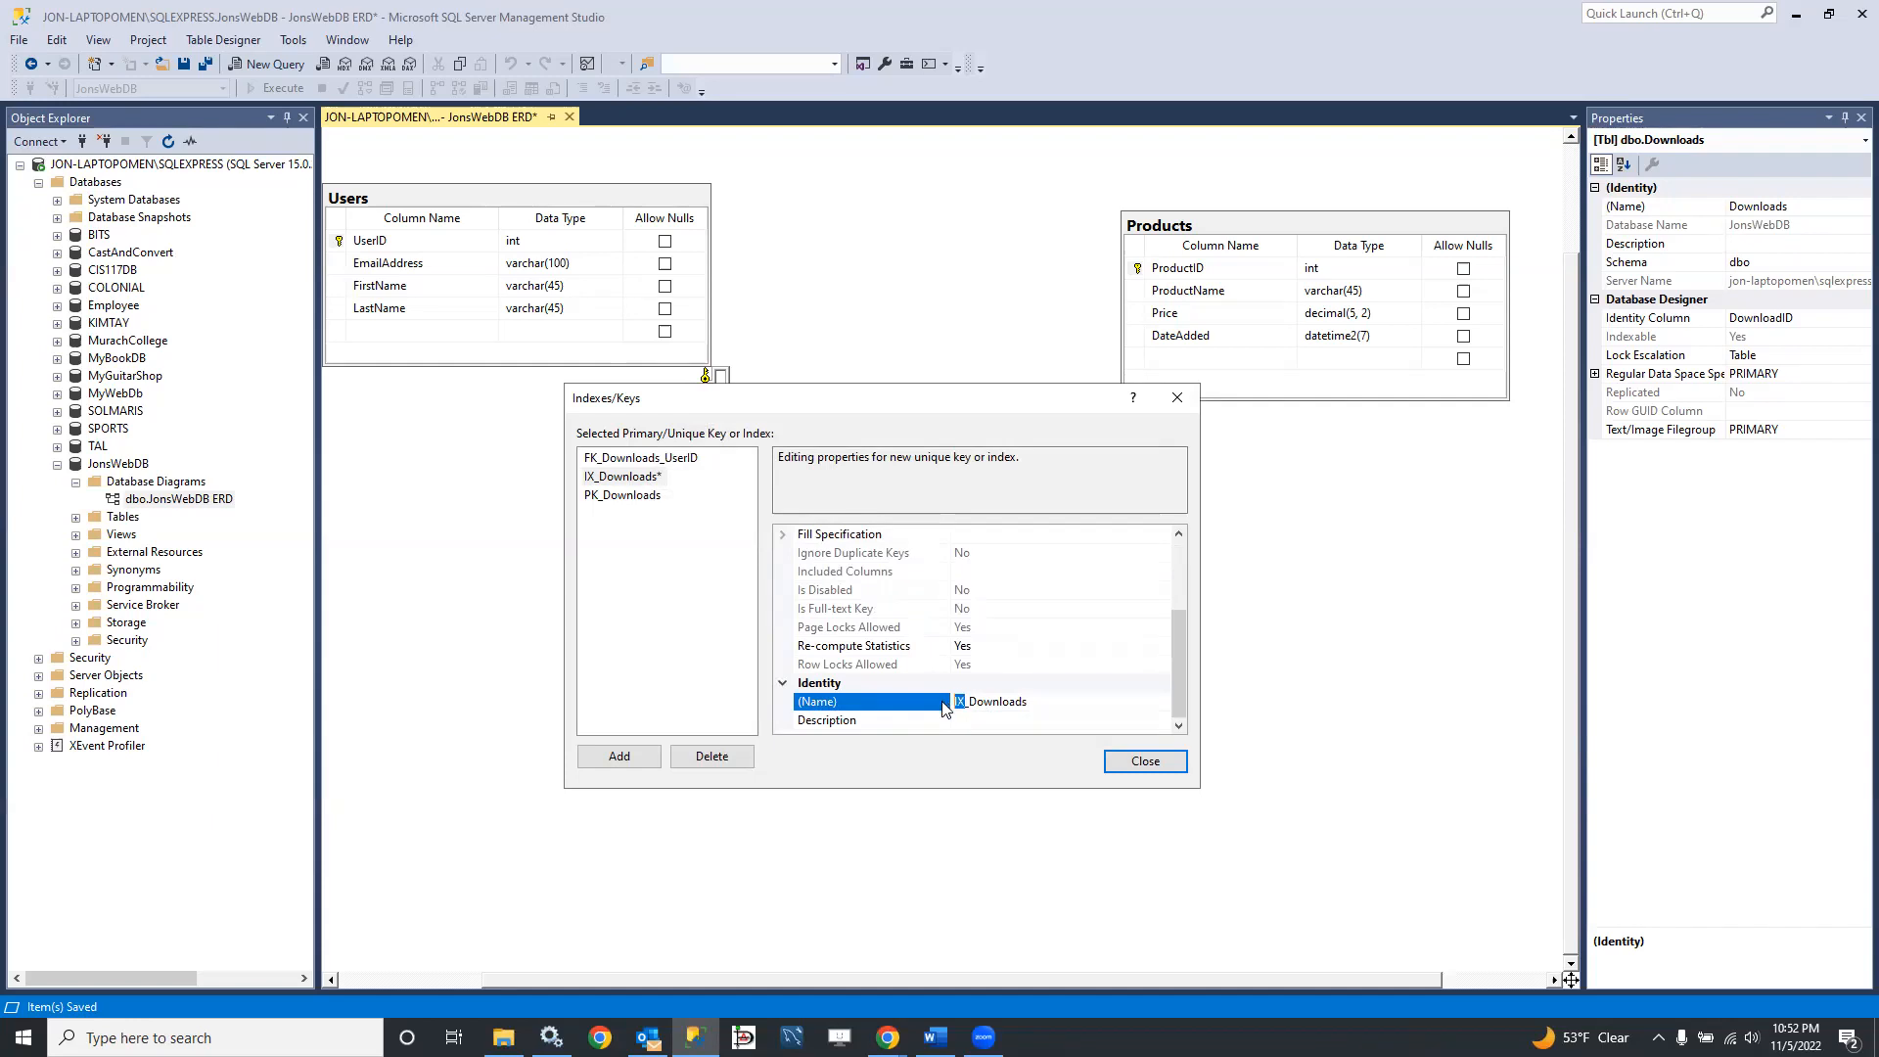
text(FK)
click(948, 408)
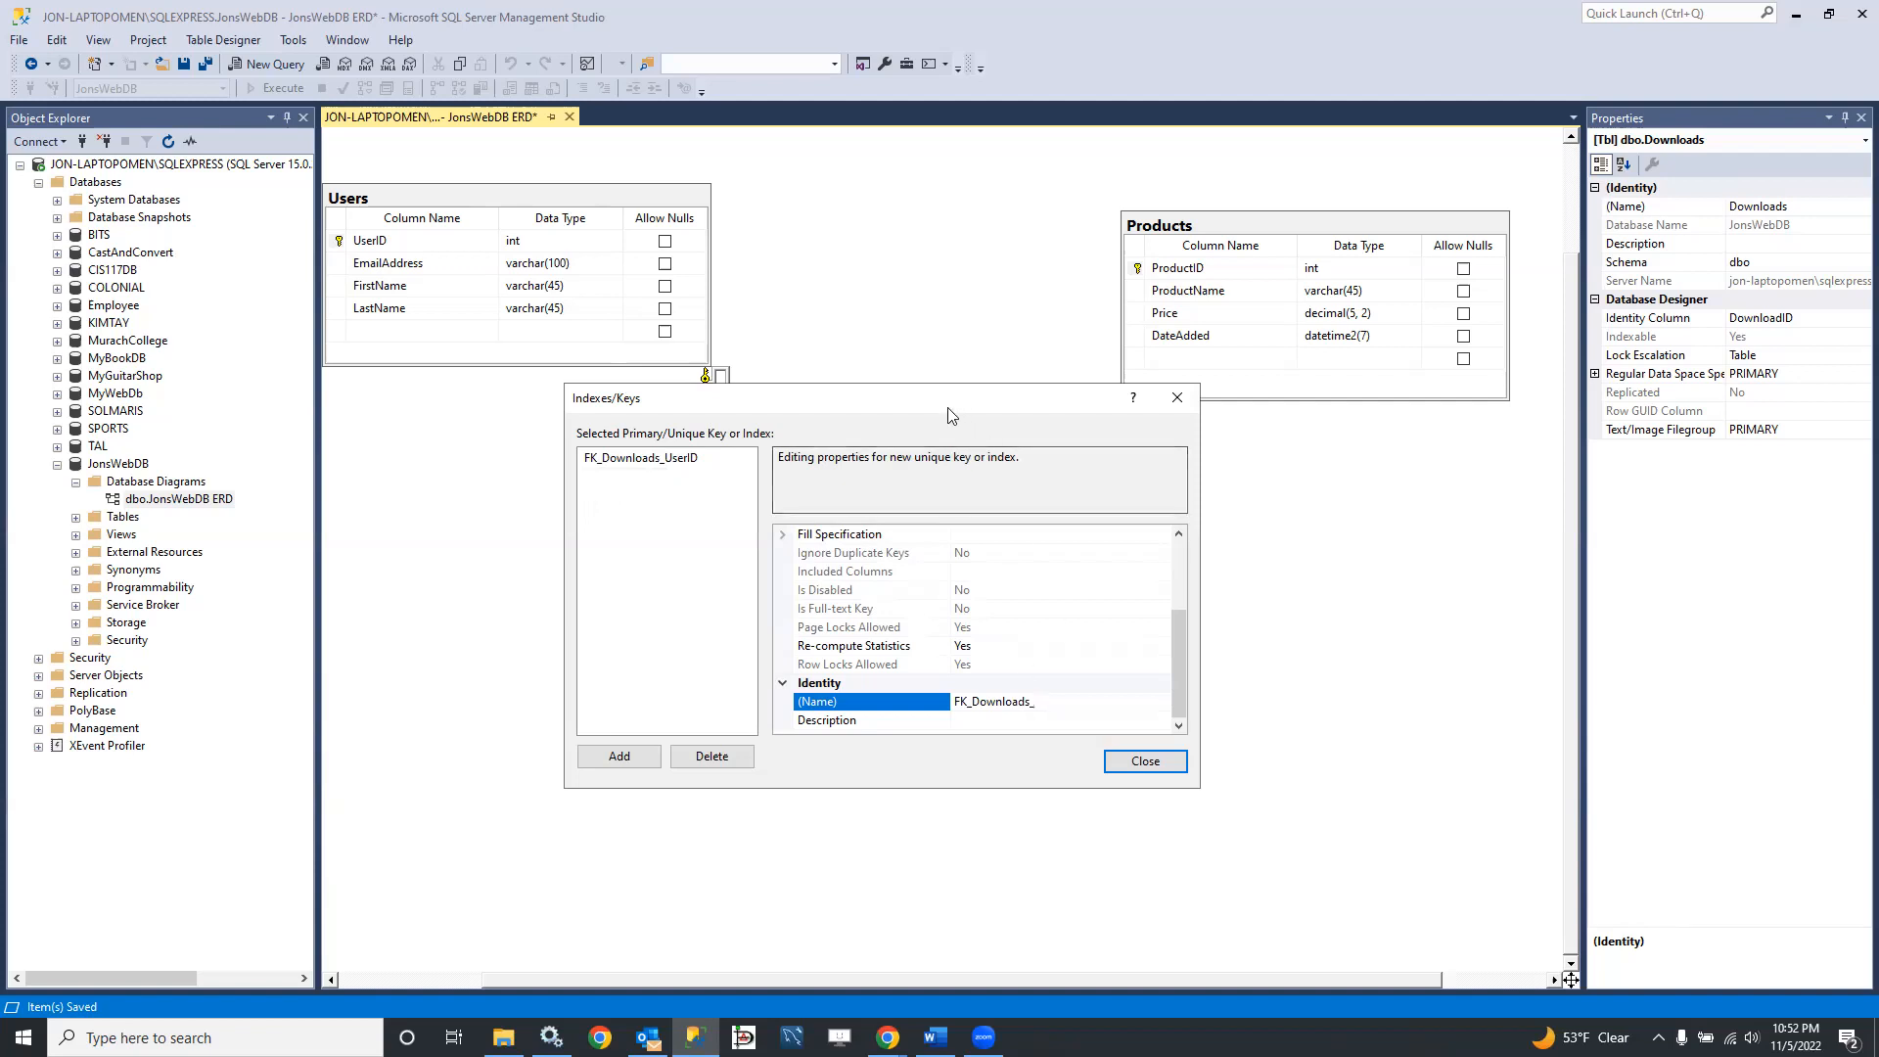
drag(948, 414, 957, 622)
text(P)
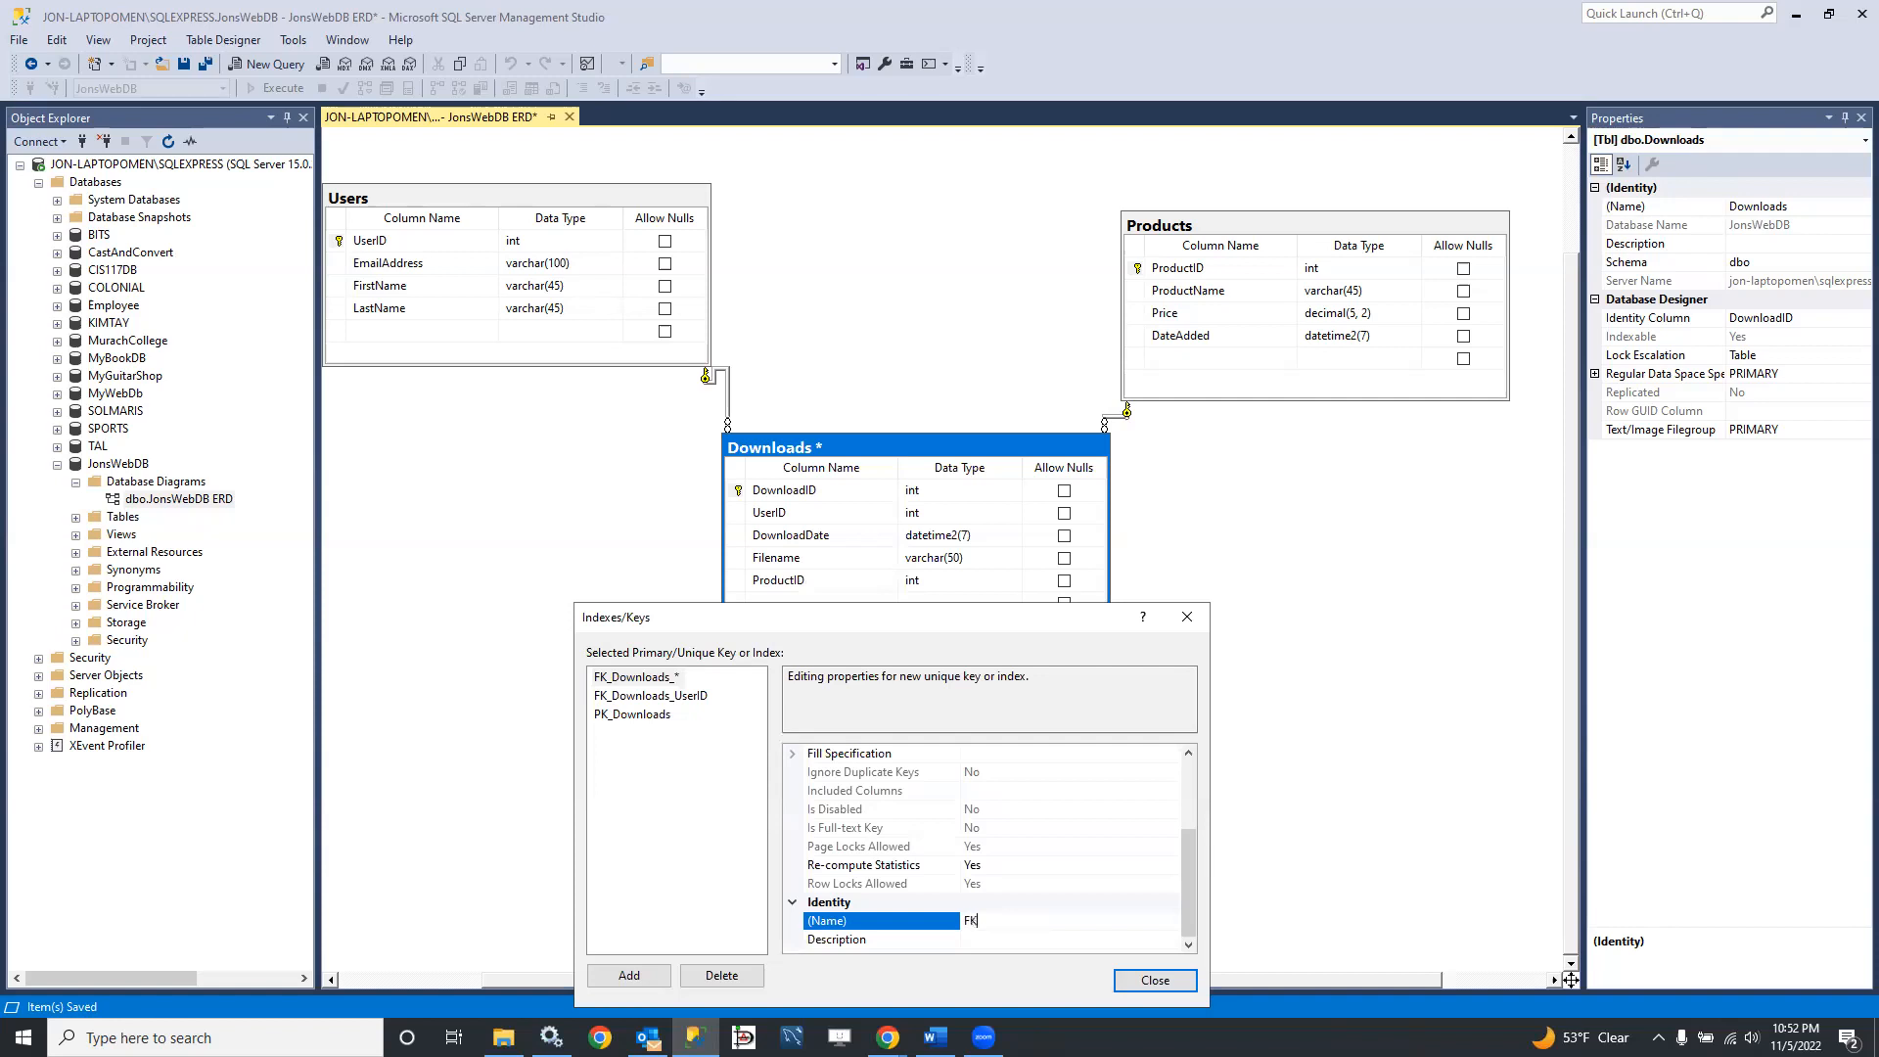
text(K_Downloads_ProductID)
drag(929, 618, 877, 378)
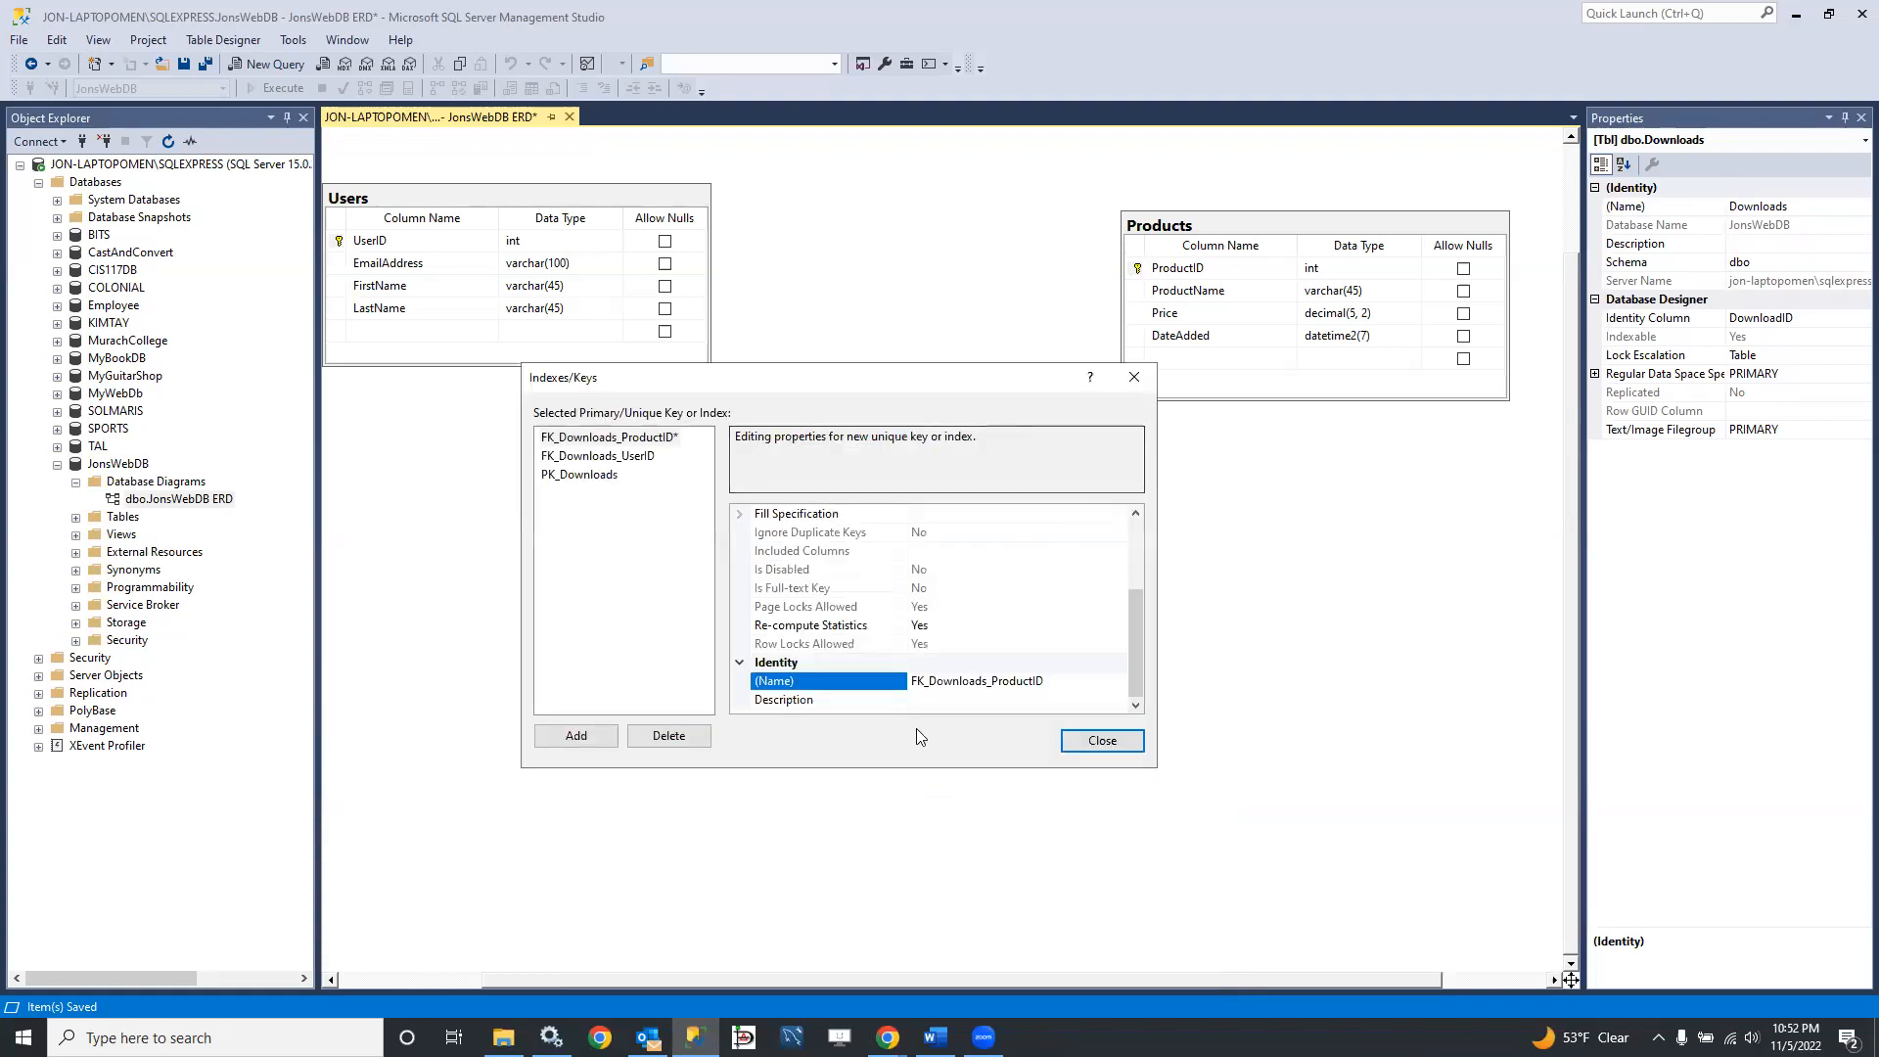
click(1035, 583)
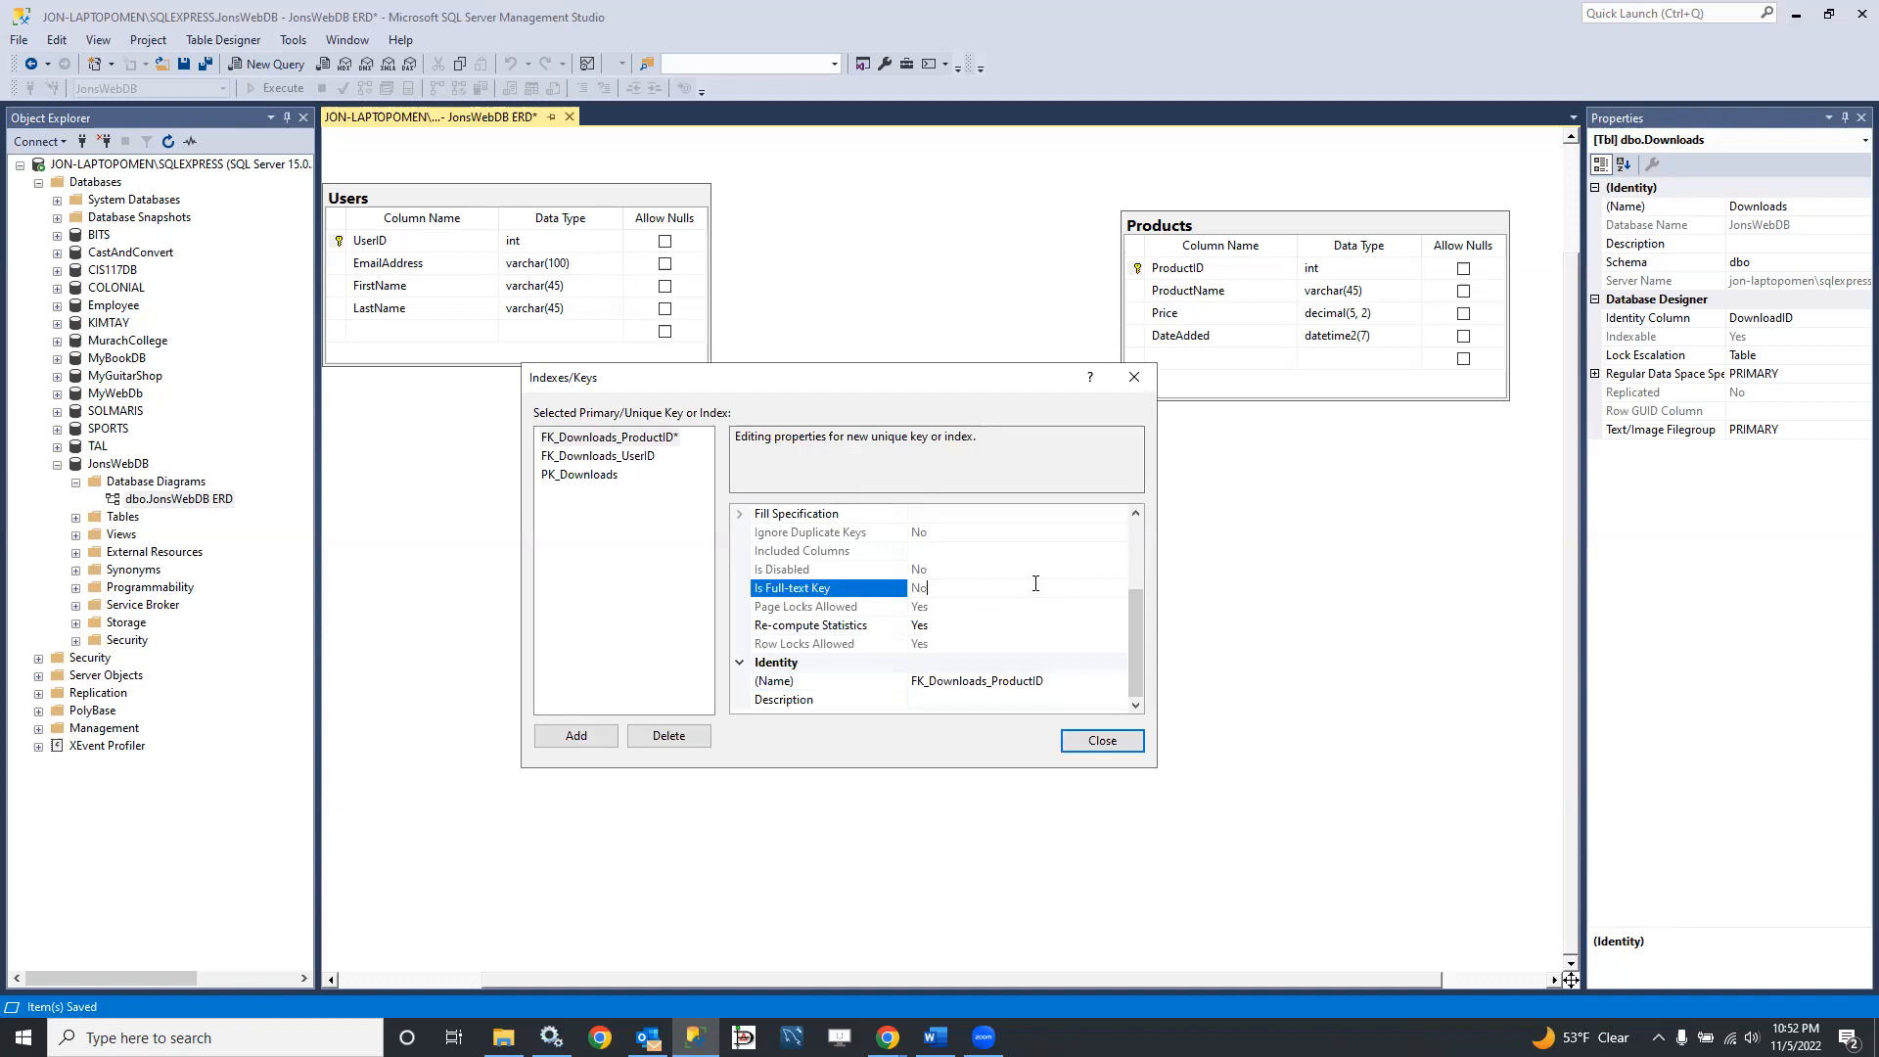
scroll(1033, 575, up, 3)
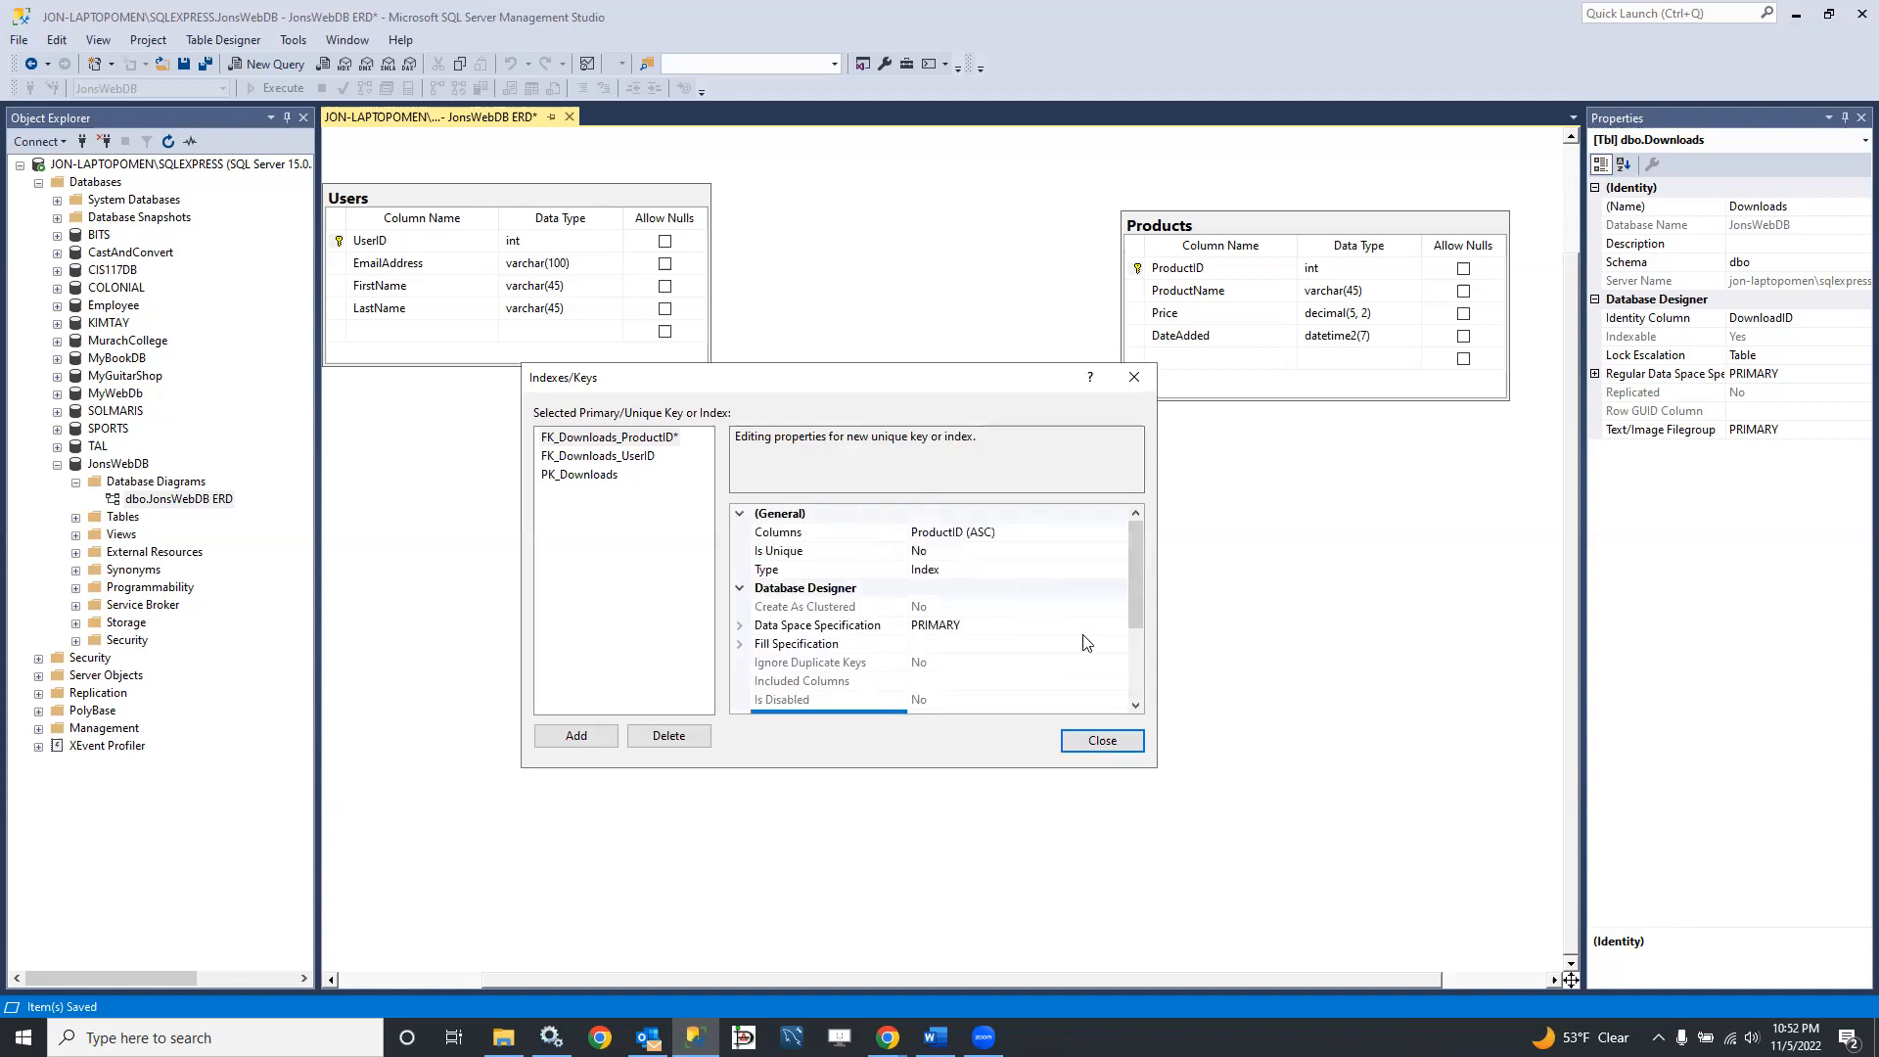
click(1103, 740)
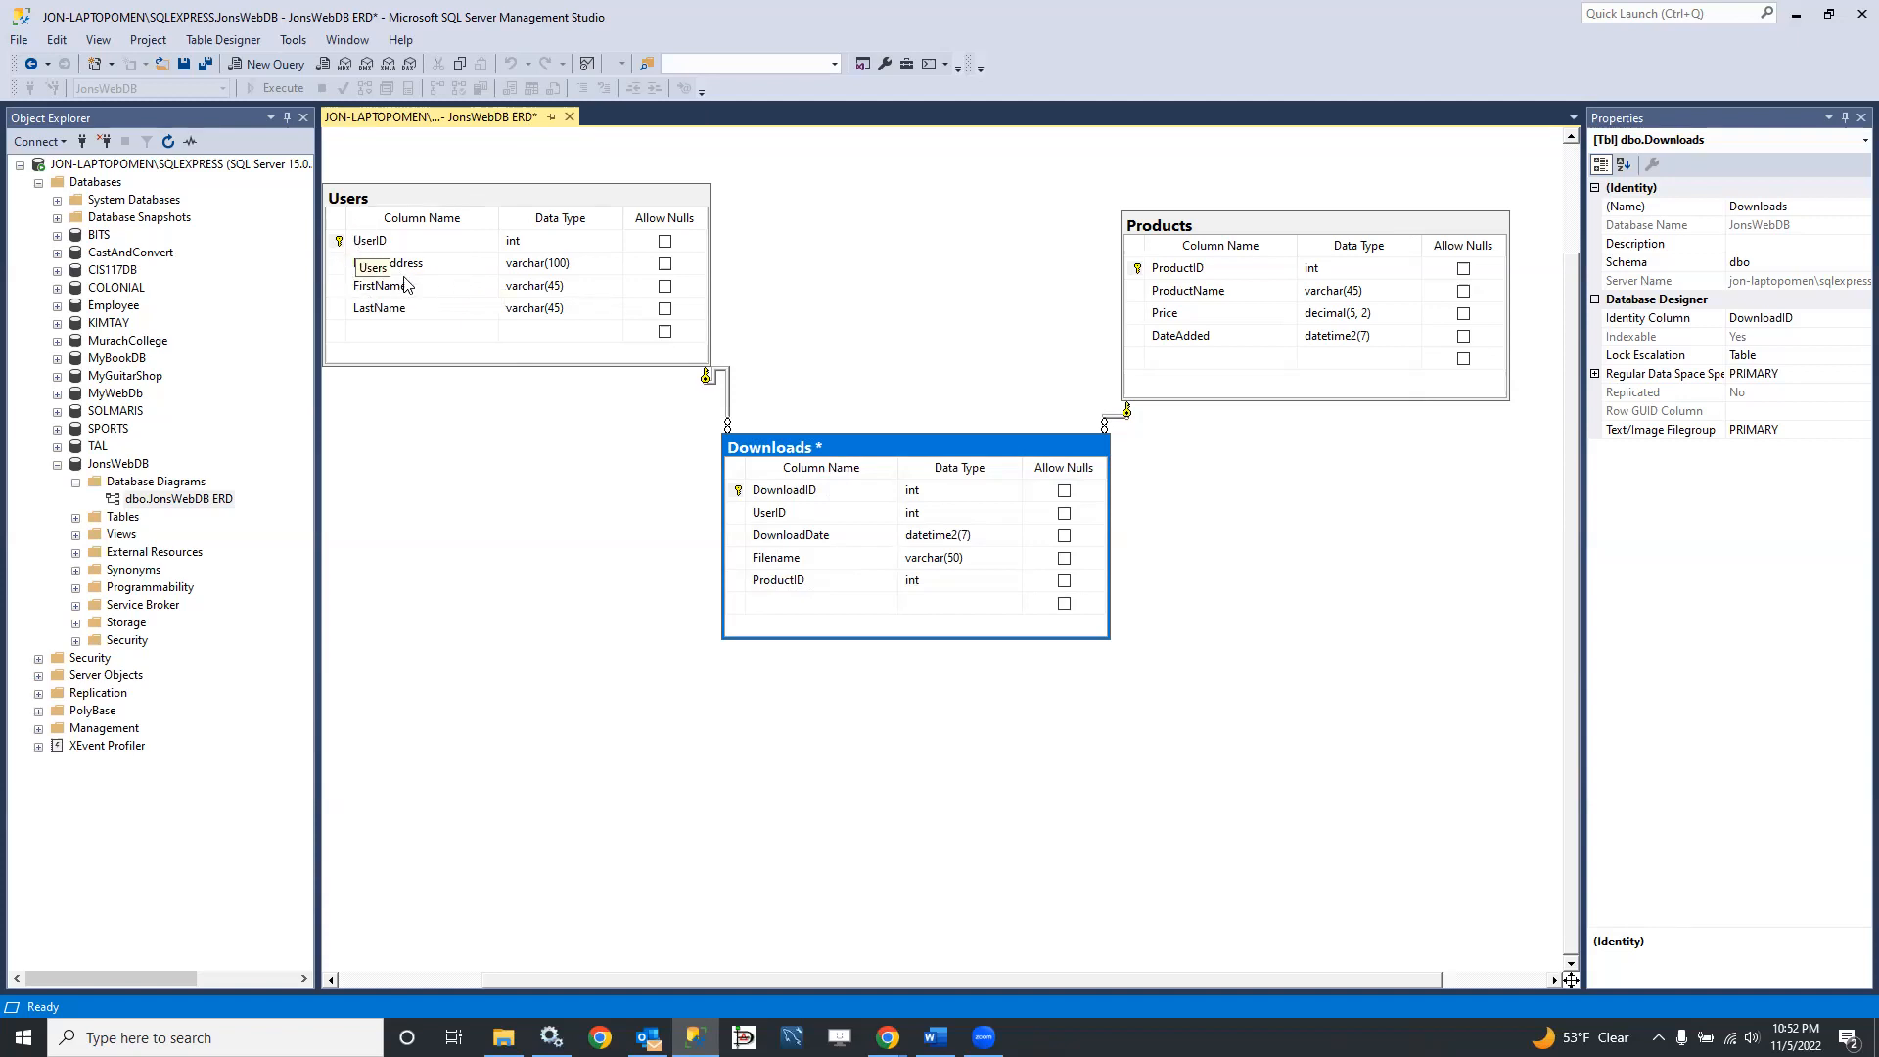
Step: Open the index and key settings of the Users table from its EmailAddress column
click(338, 266)
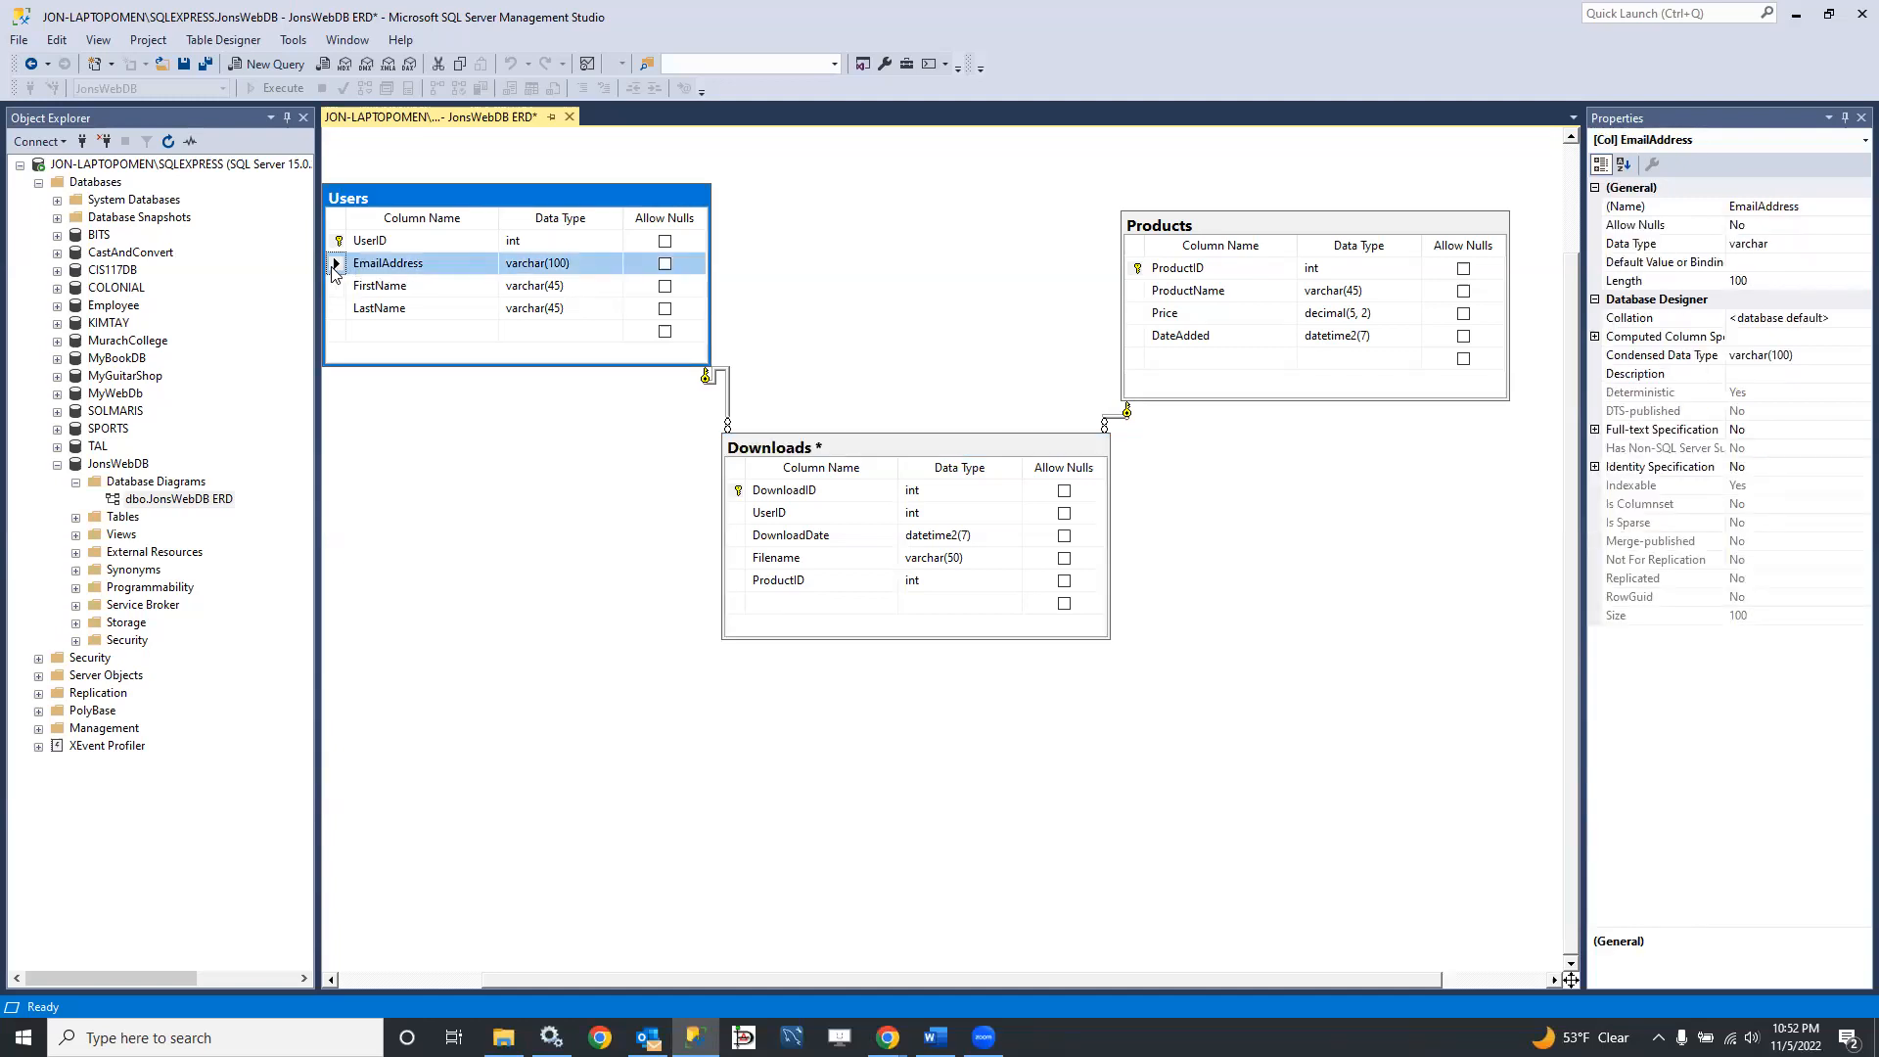
right_click(333, 273)
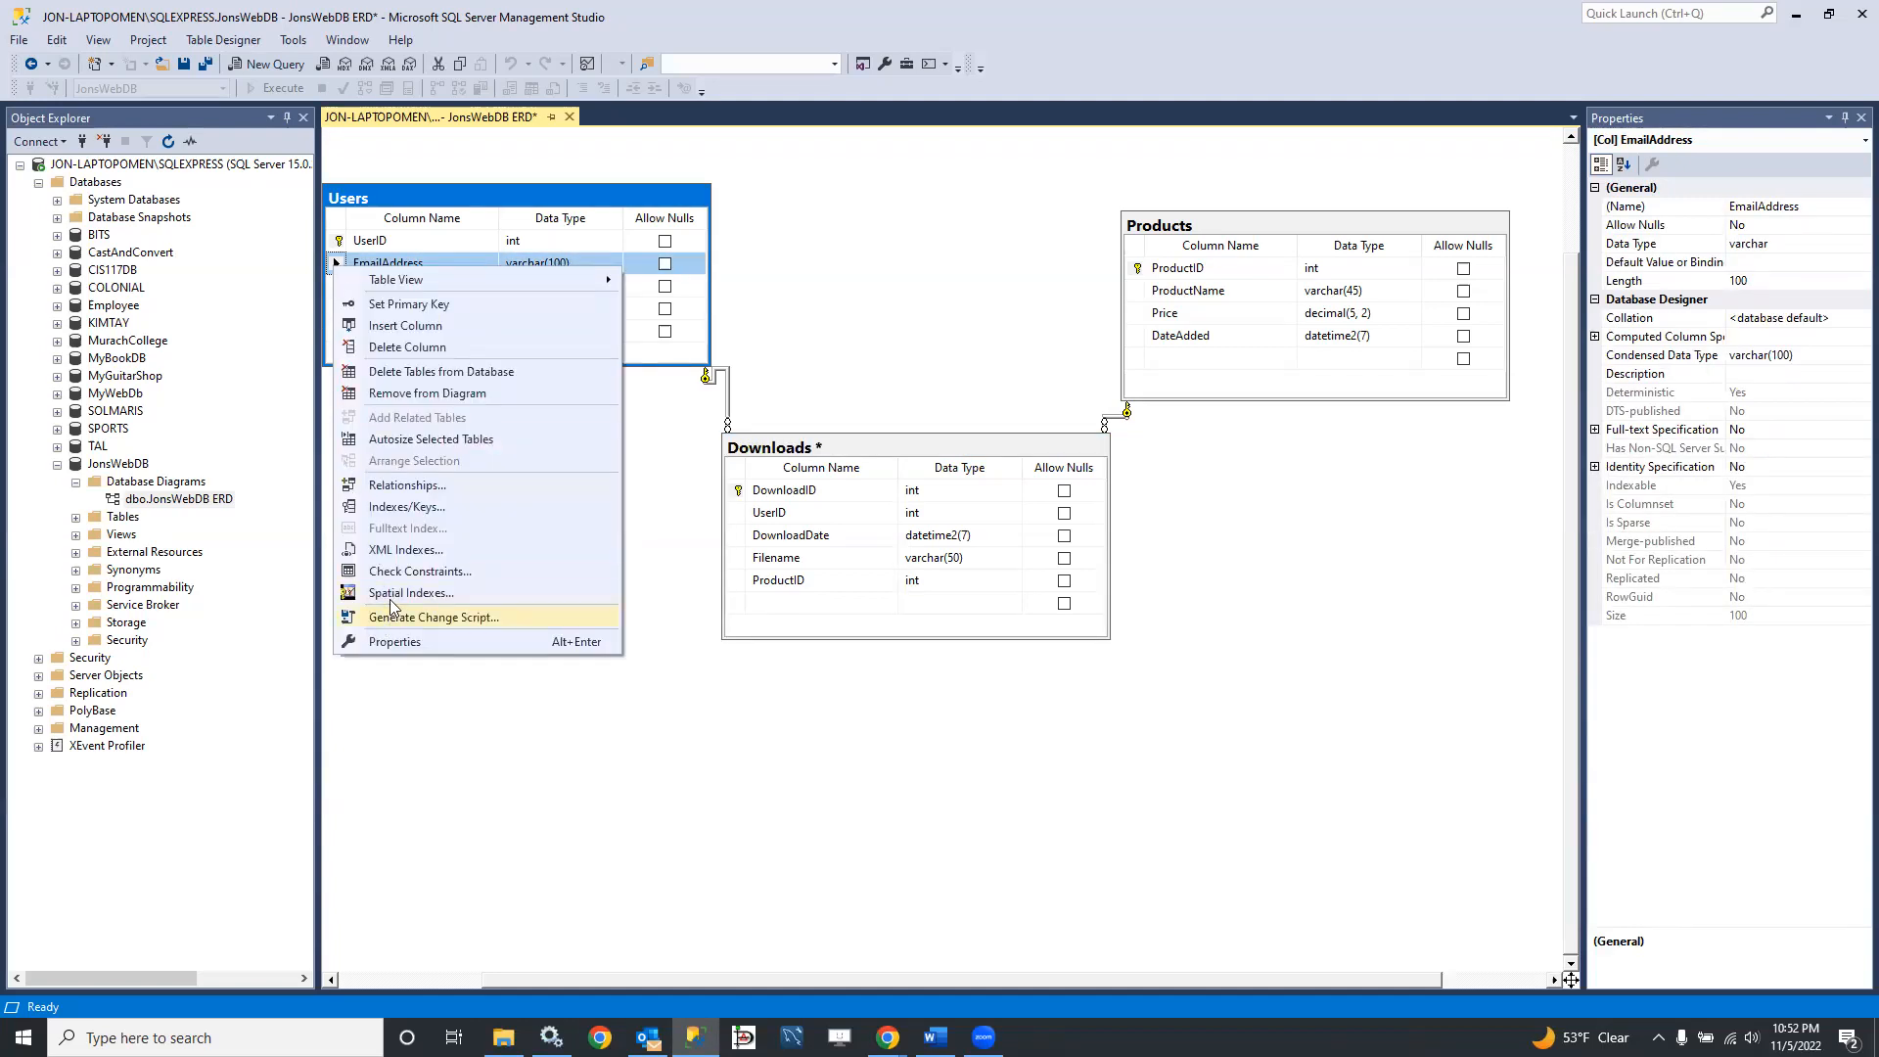
click(394, 508)
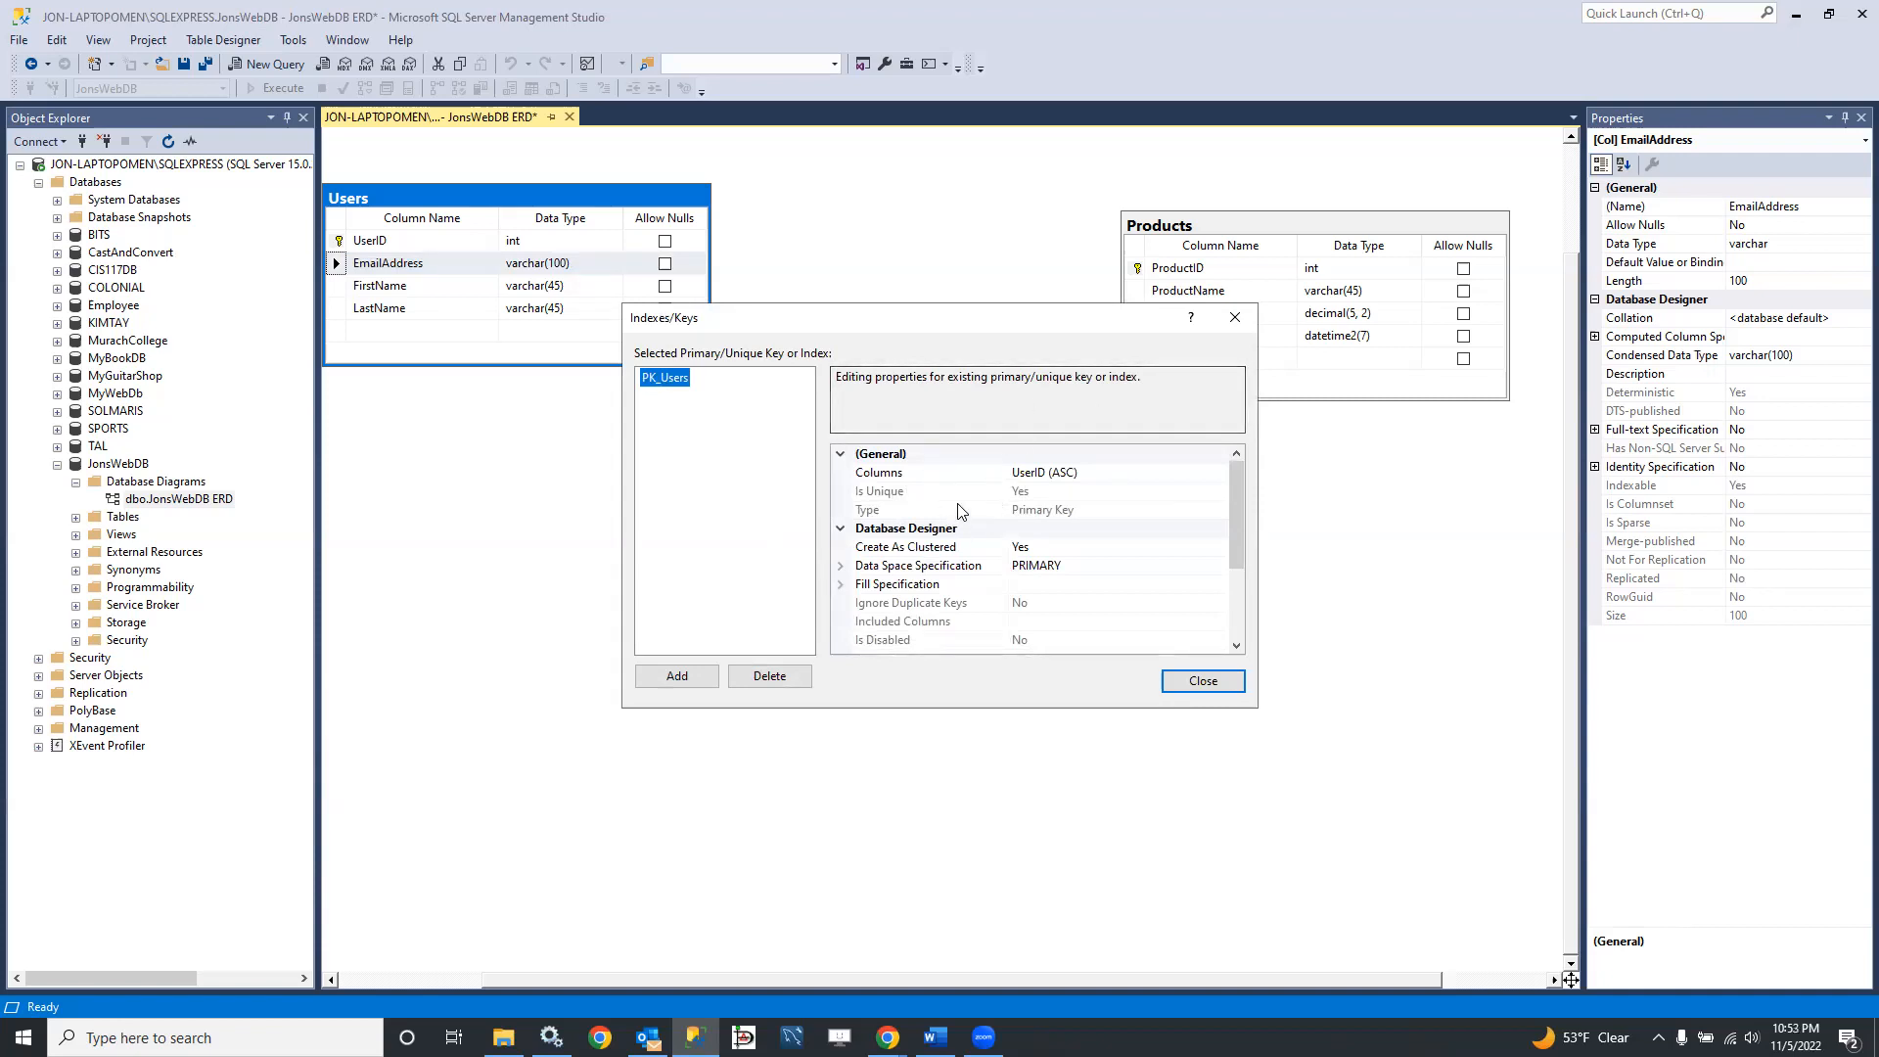
Step: Try to change the PK_Users key's column to EmailAddress without deleting the existing relationships
click(1130, 476)
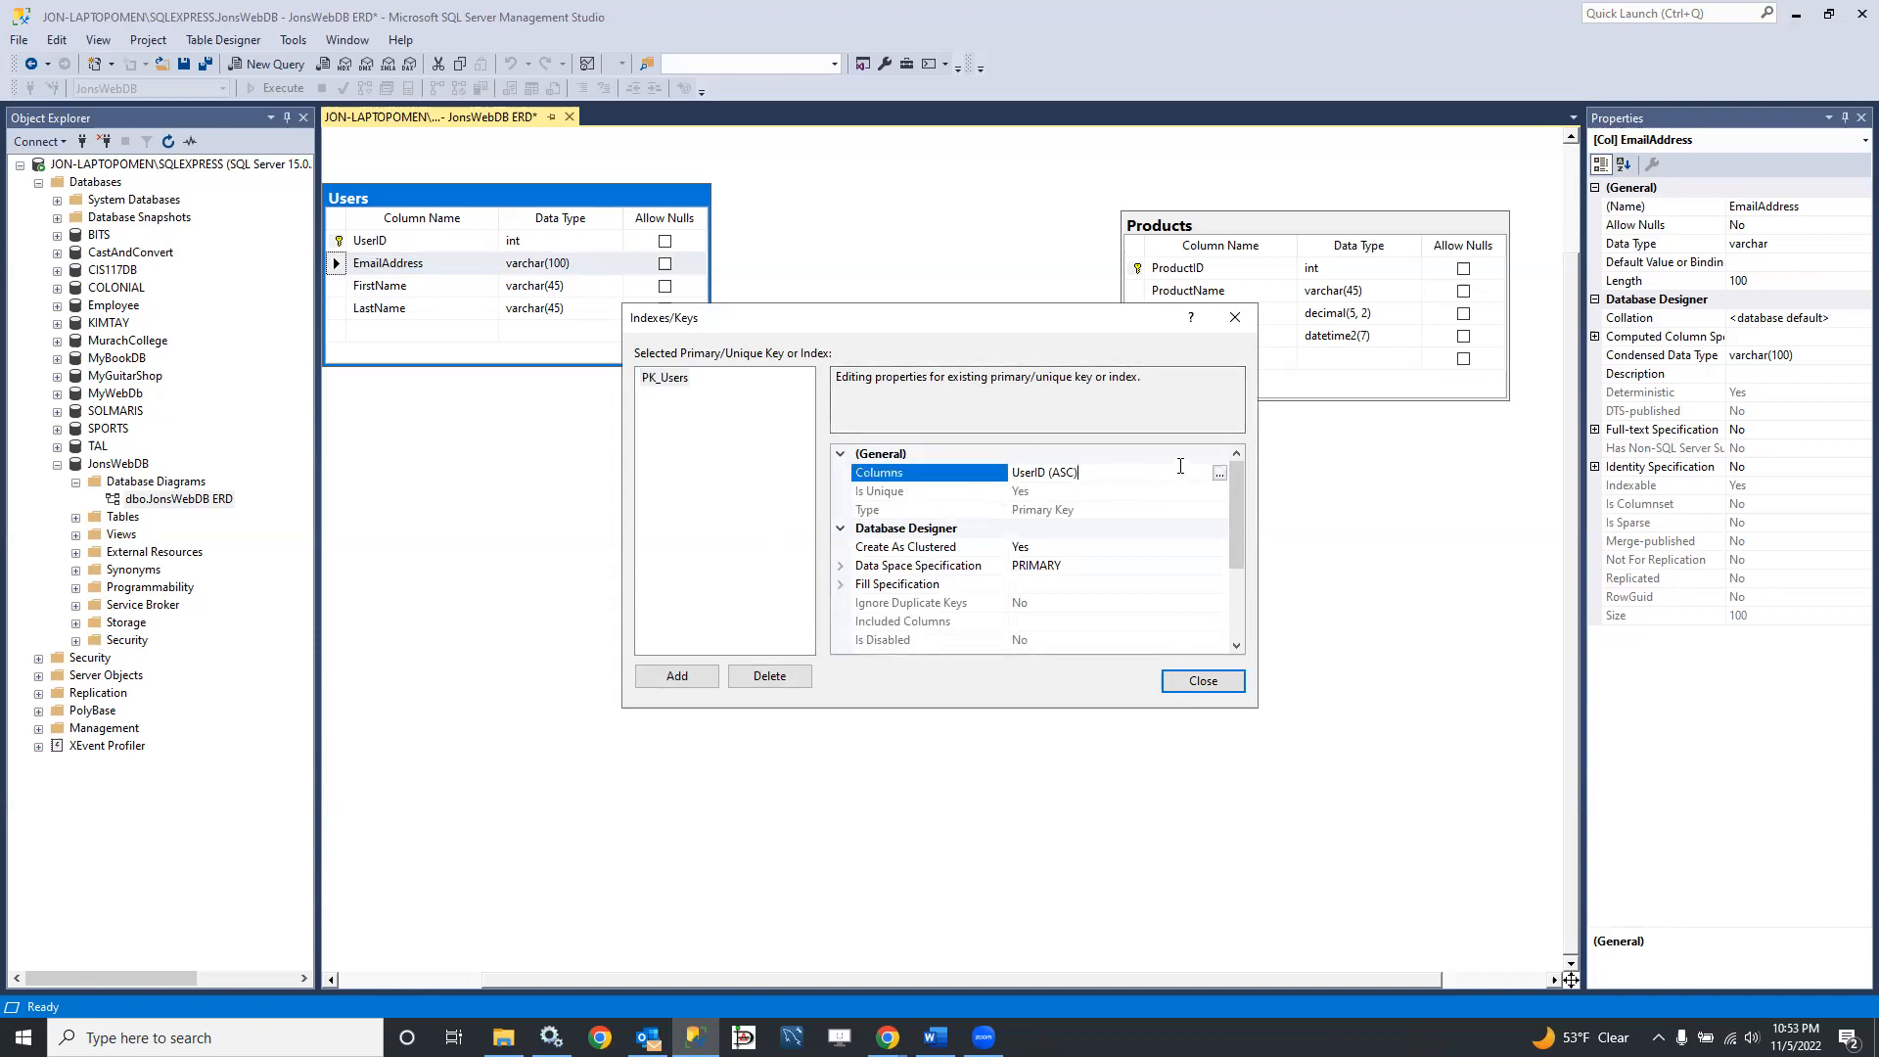
click(1219, 474)
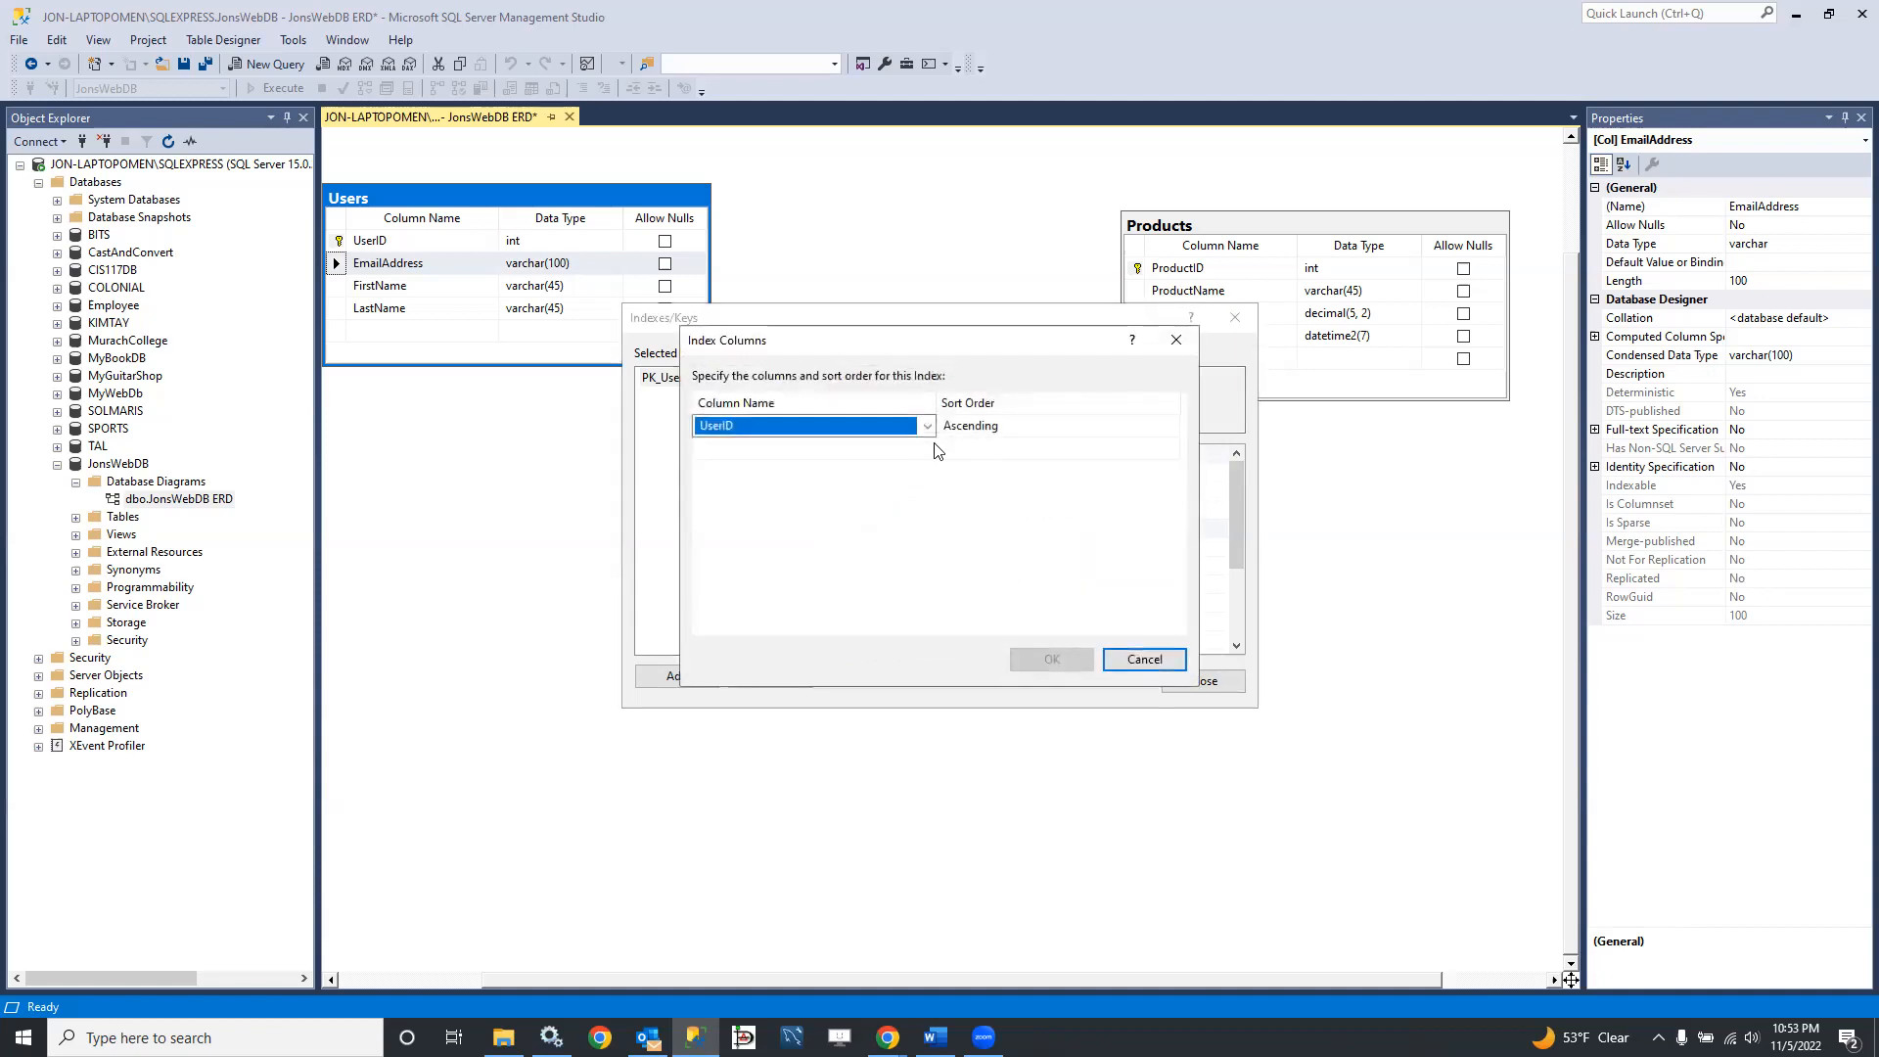
click(925, 426)
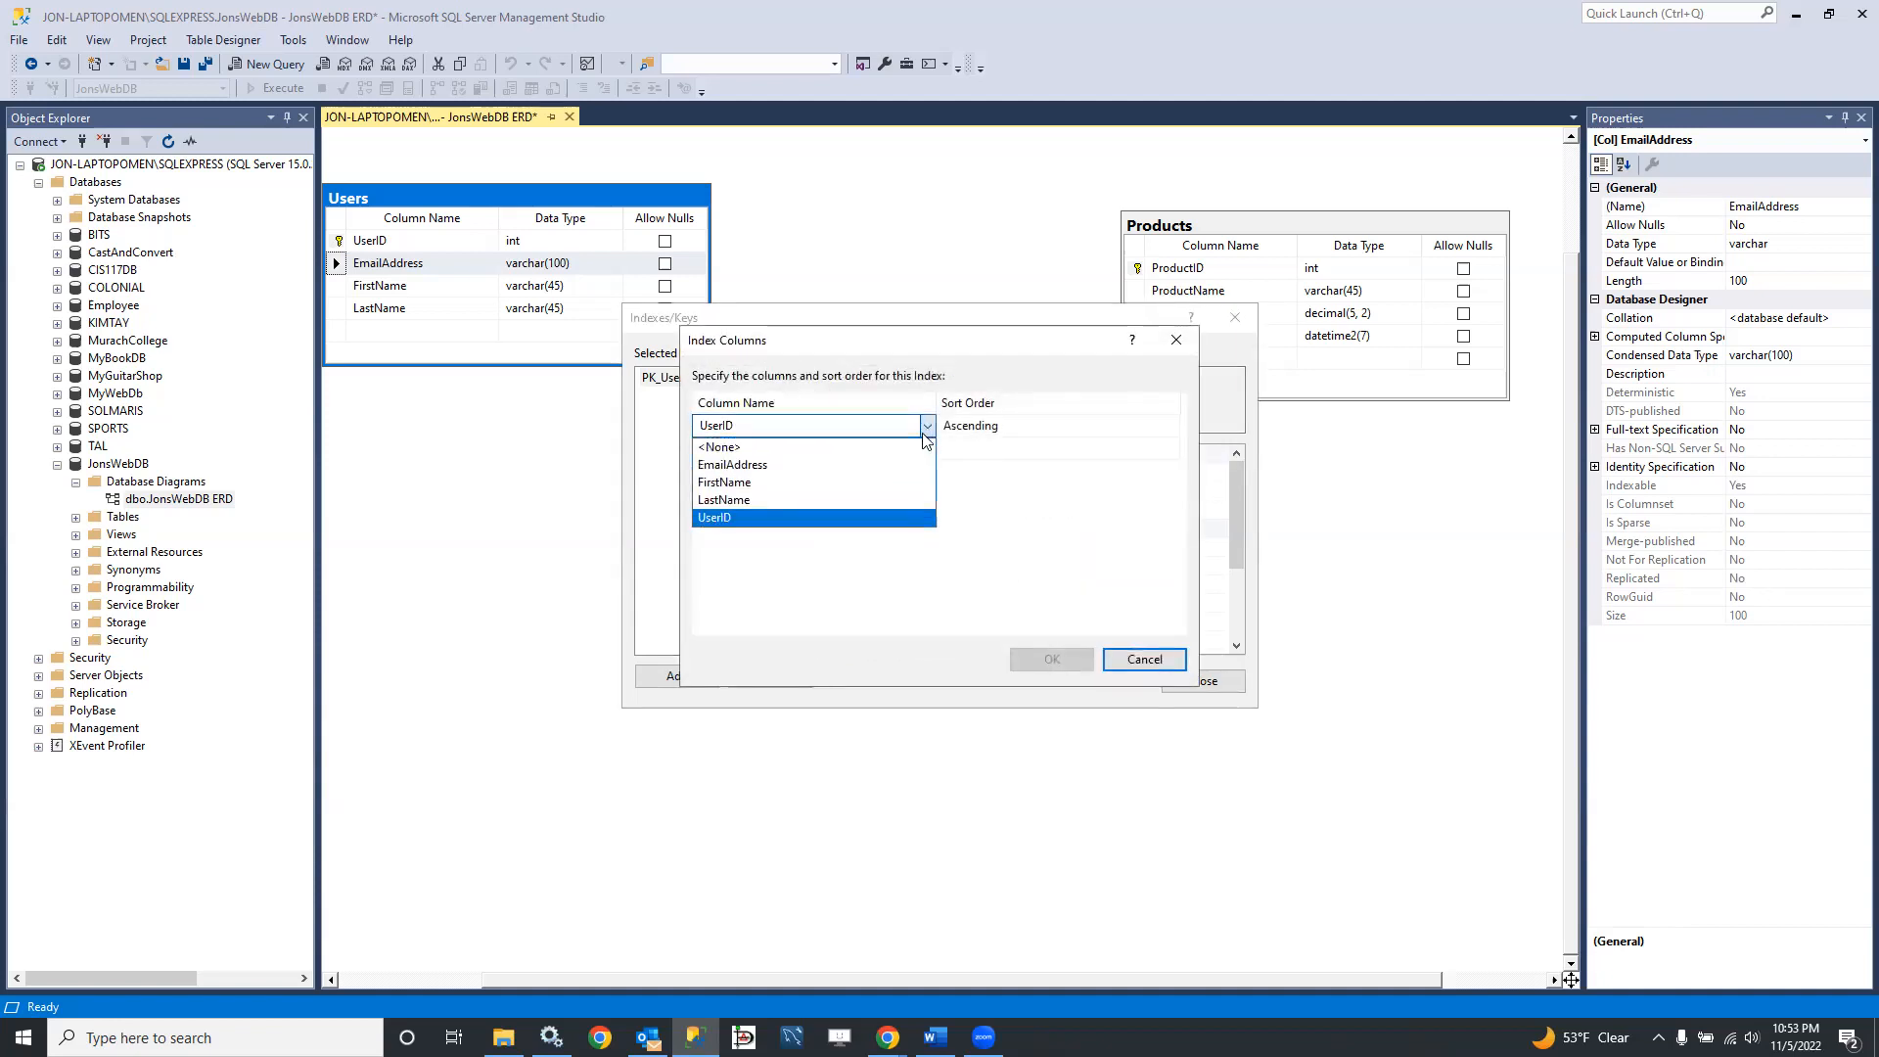
click(827, 466)
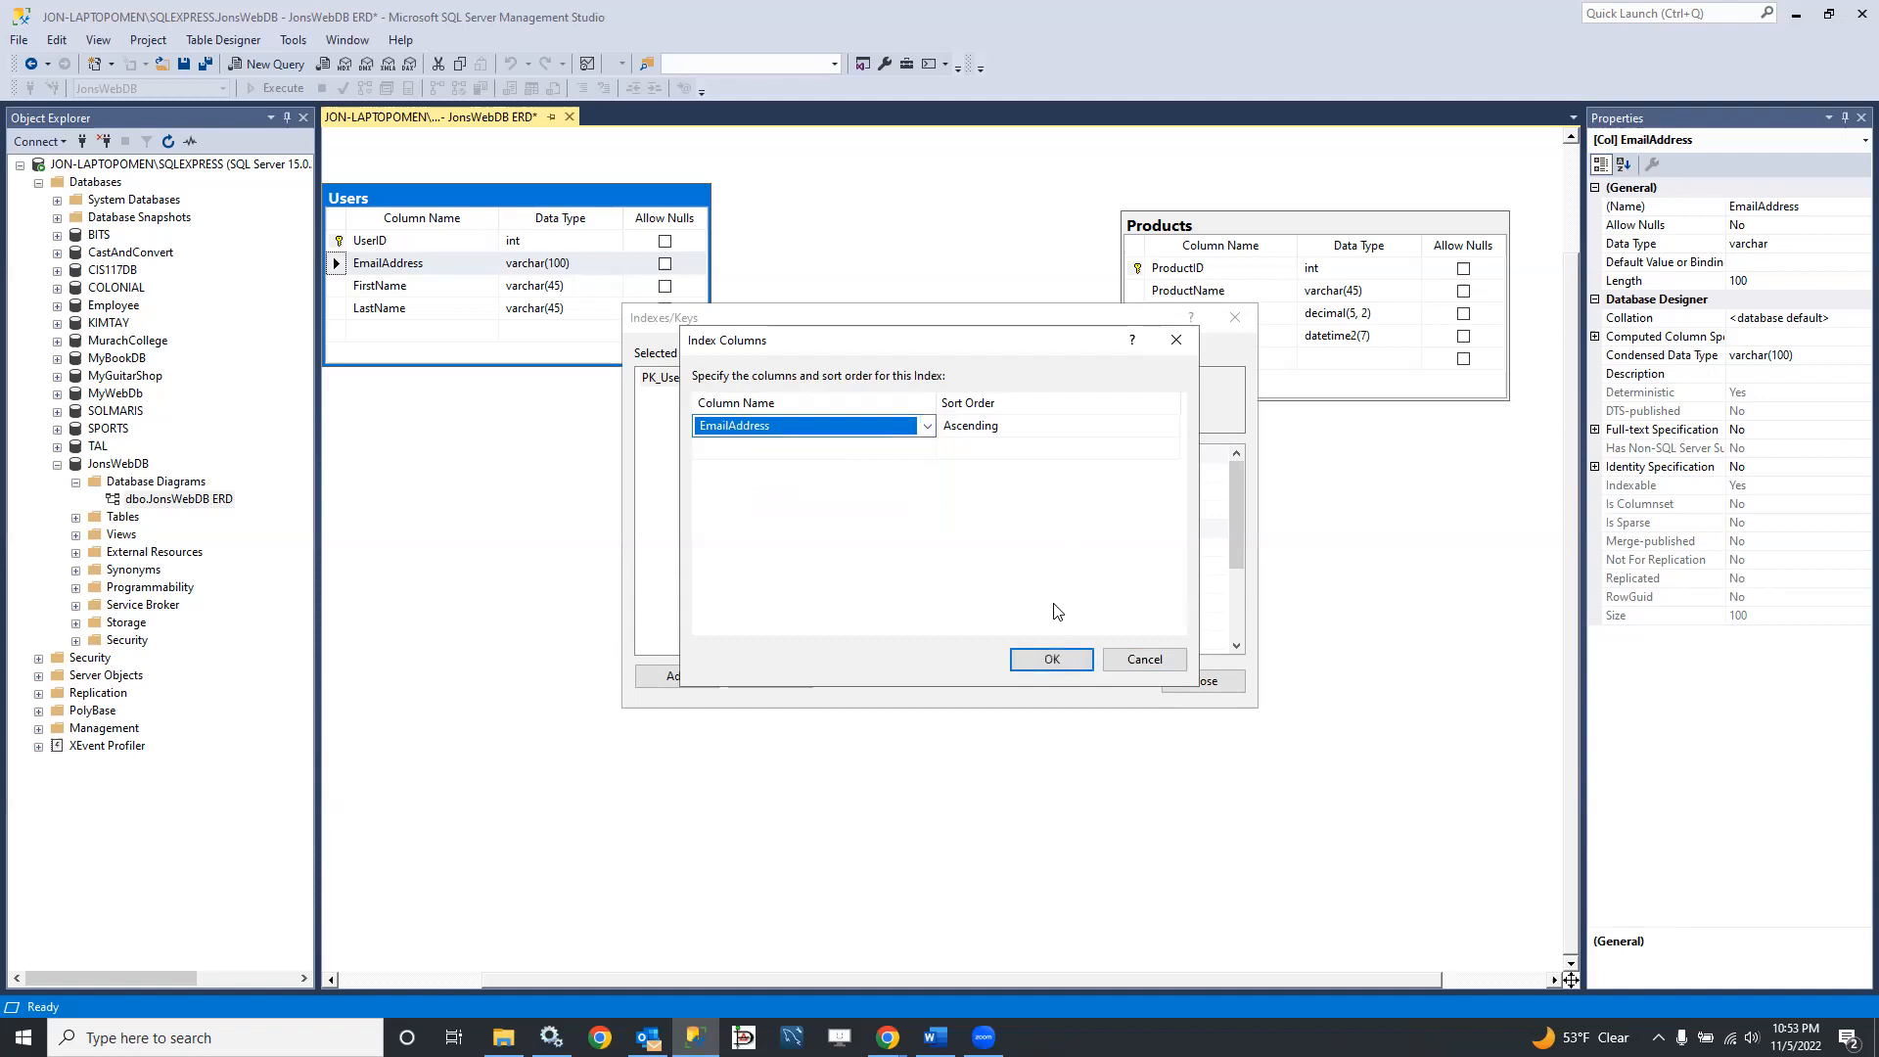
click(1055, 668)
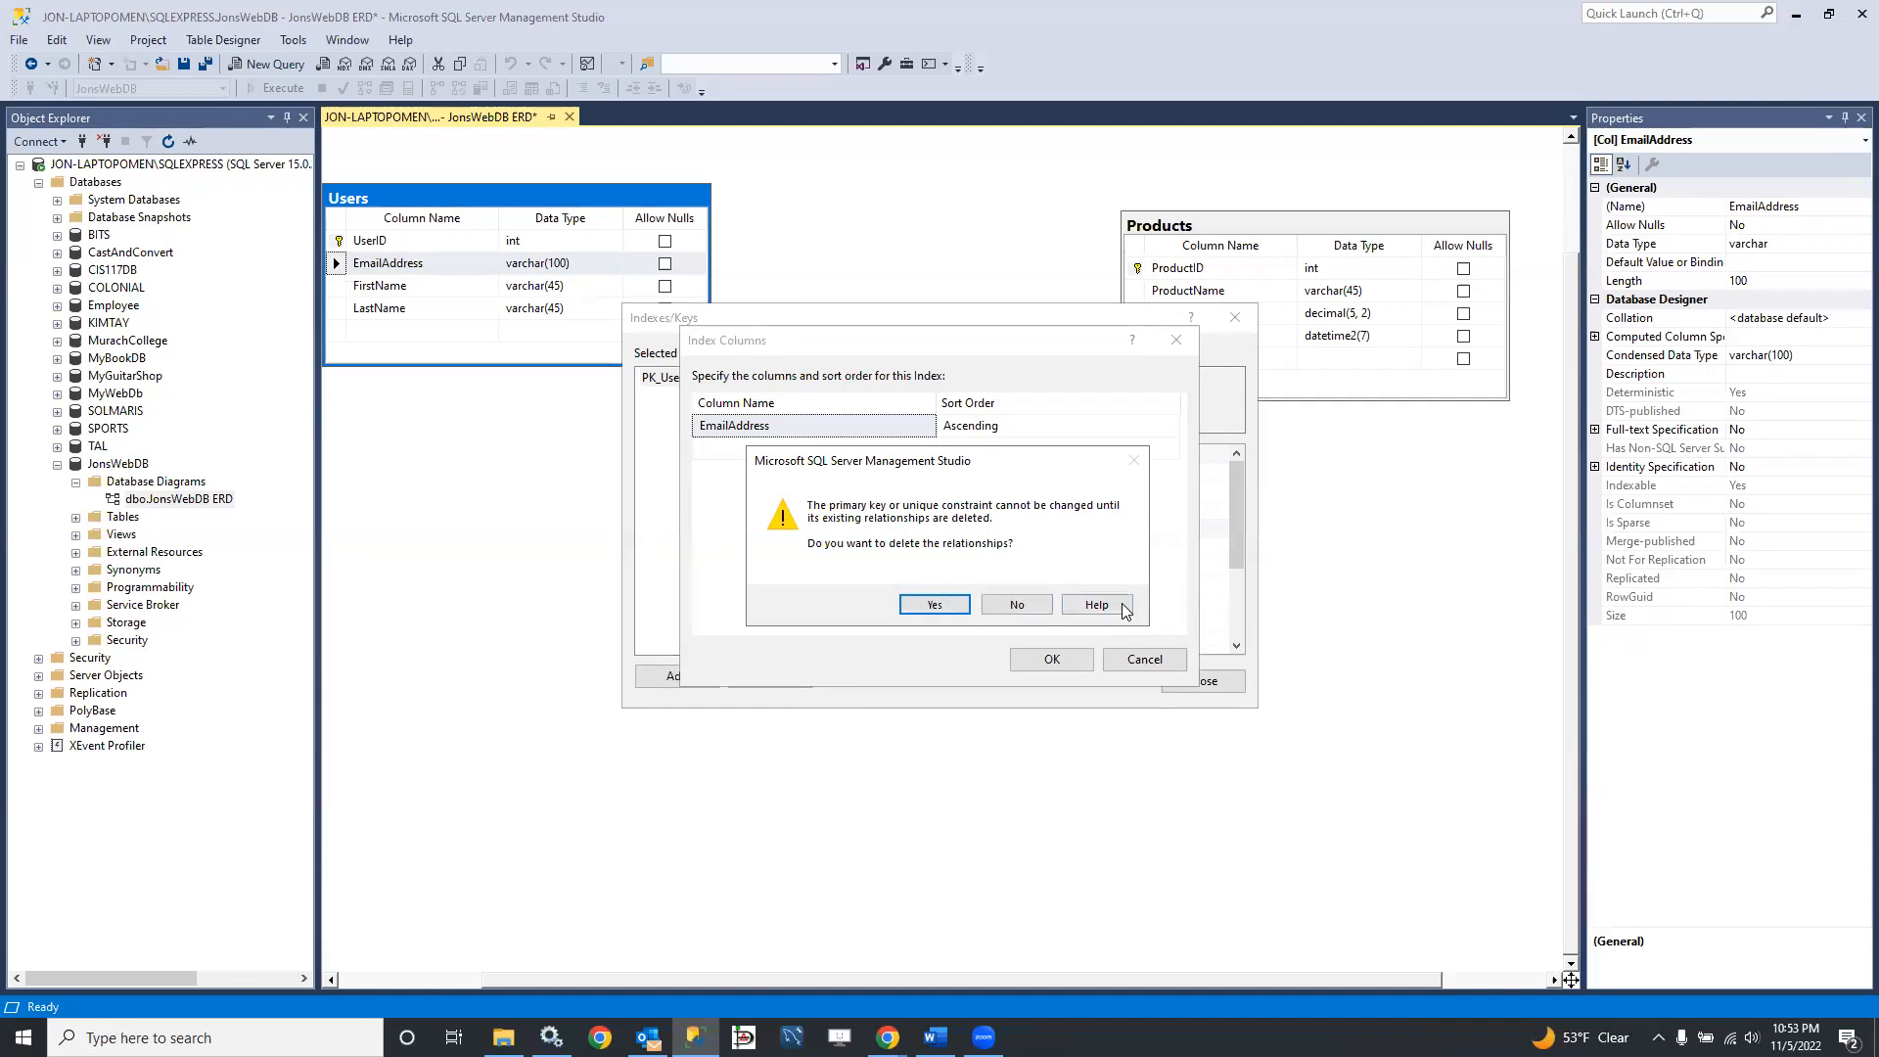
click(1017, 604)
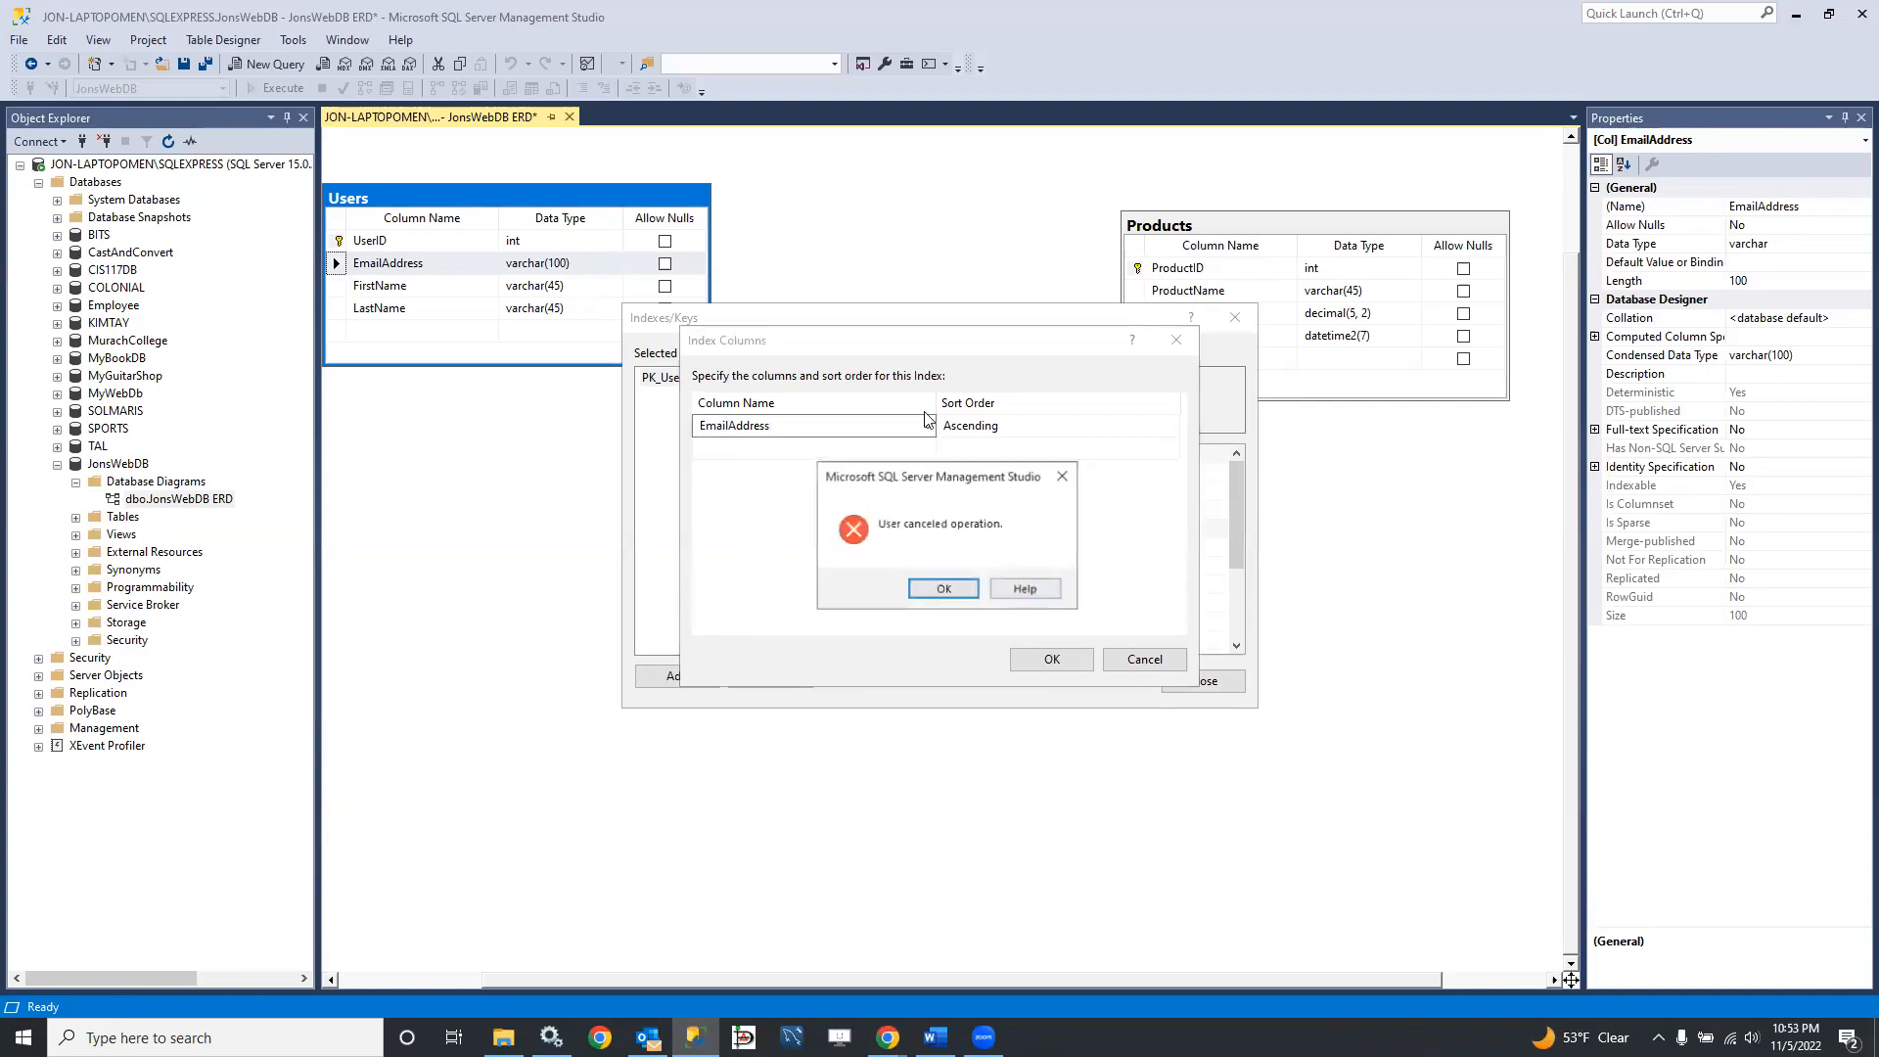
click(951, 593)
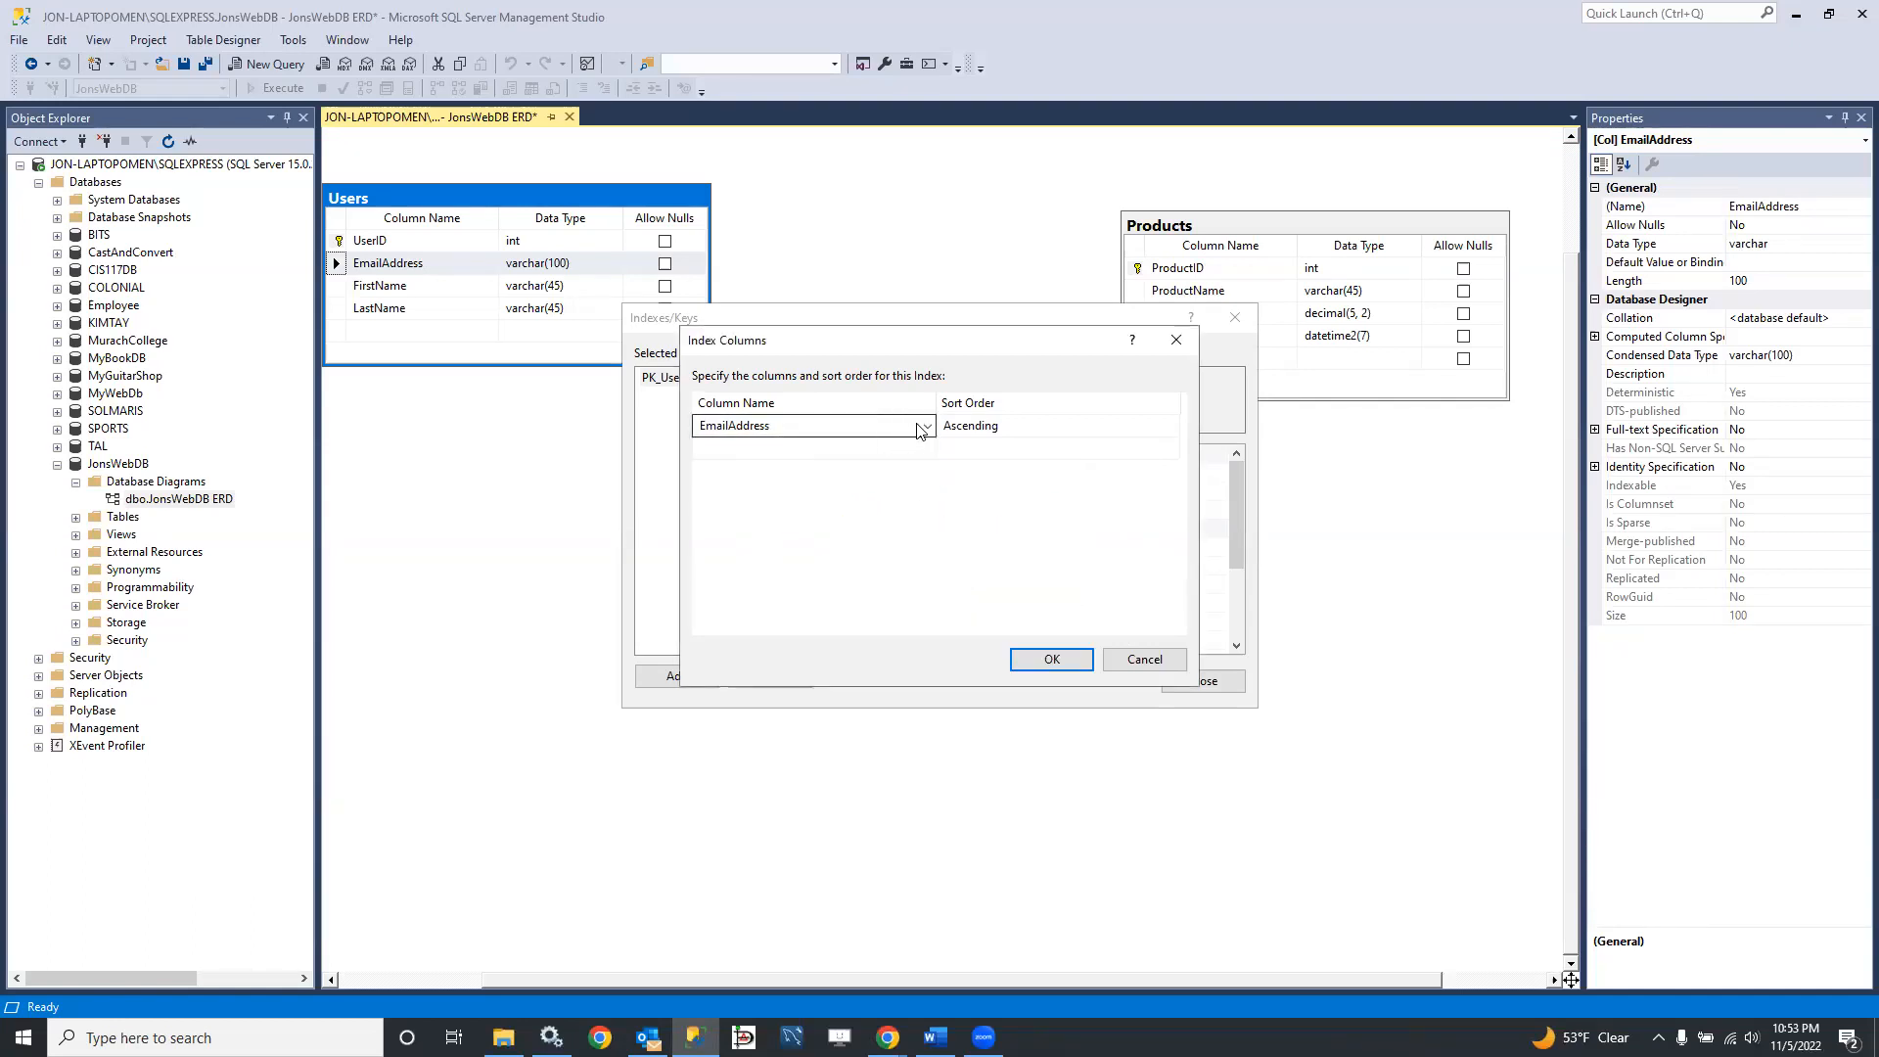
click(1173, 344)
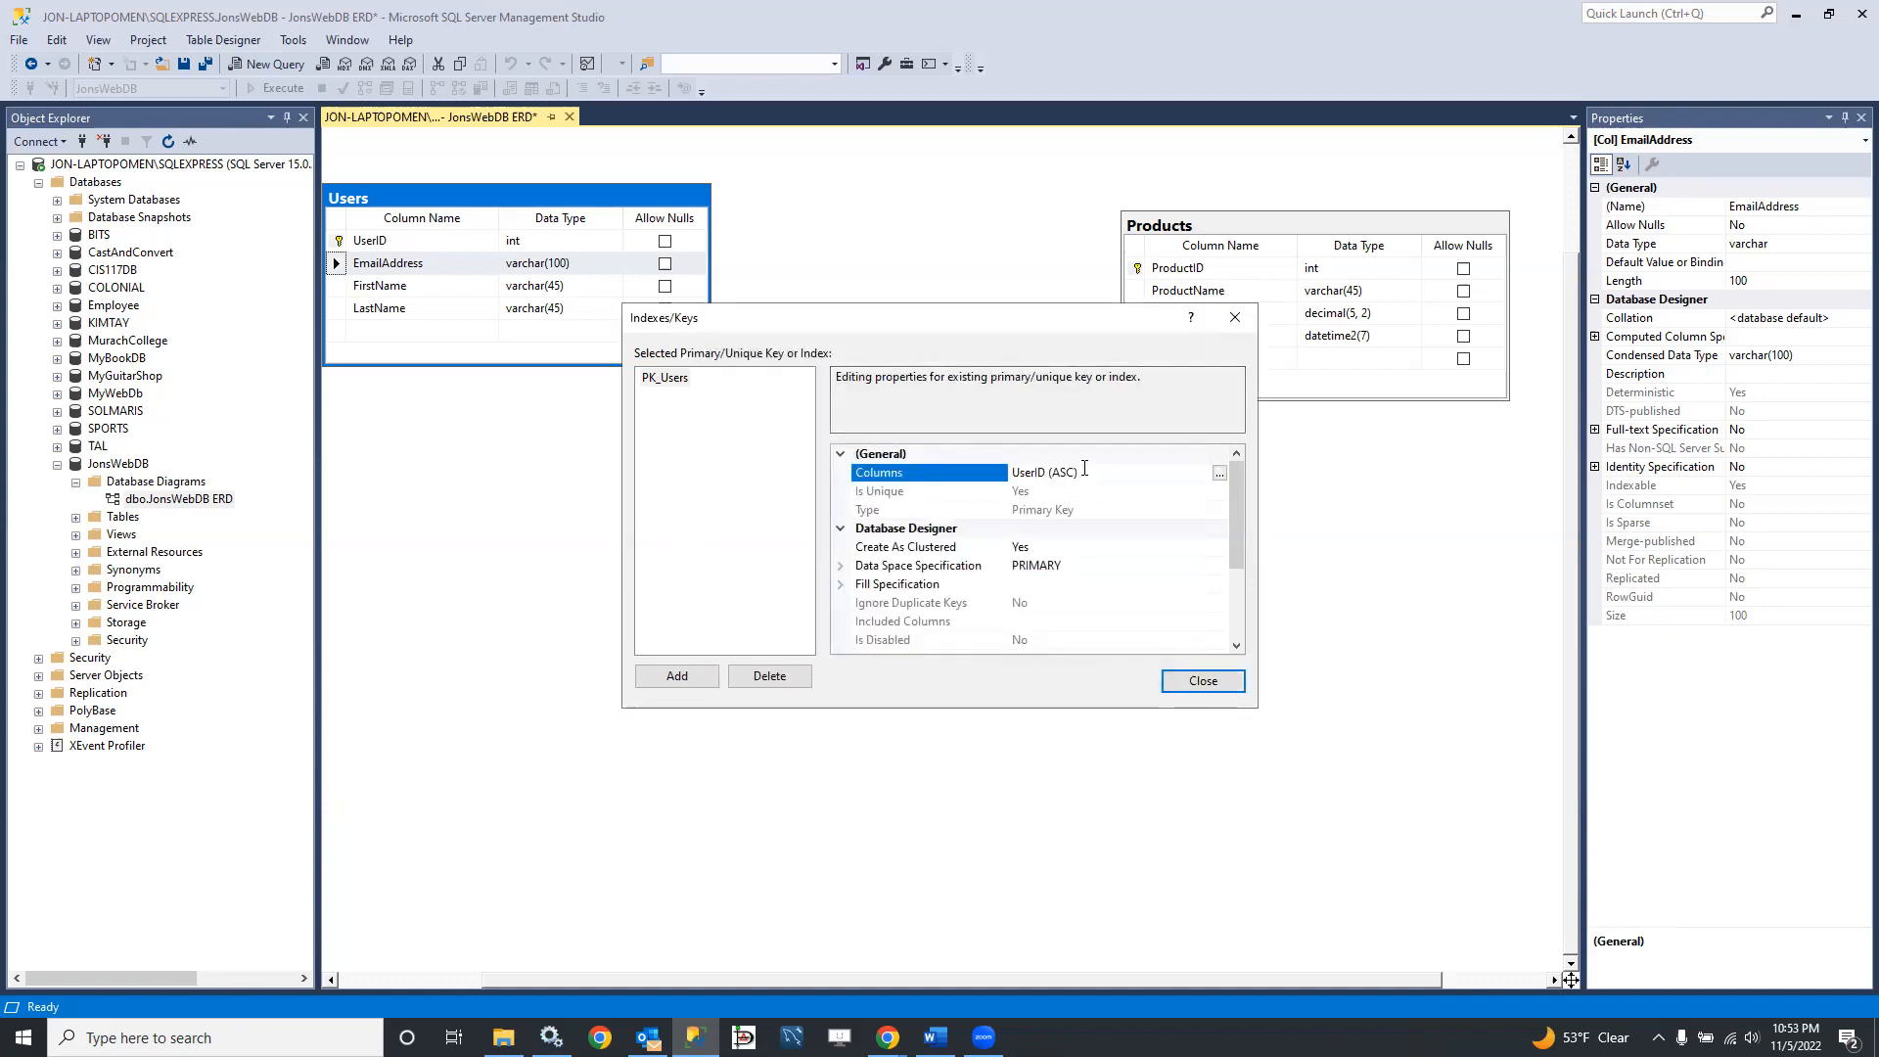
Step: Add a new index to the Users table and select it for editing
click(679, 379)
click(686, 673)
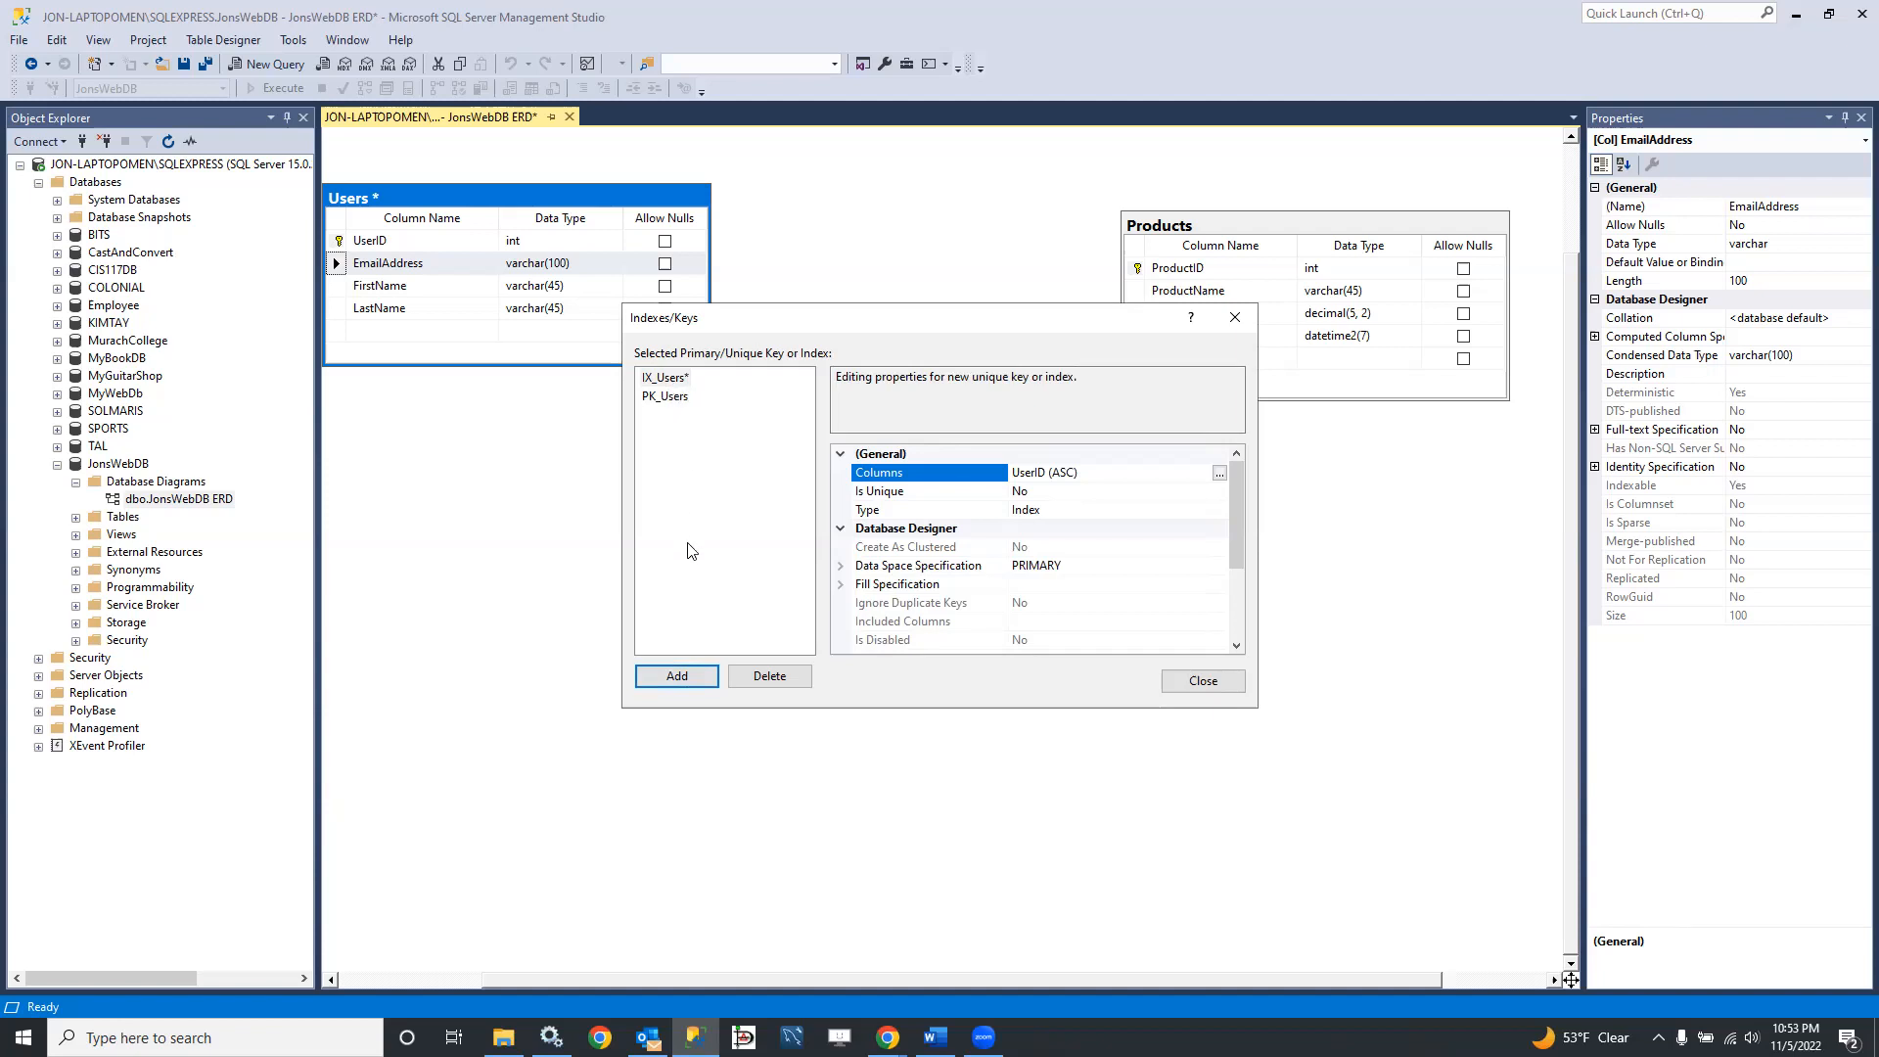
click(671, 378)
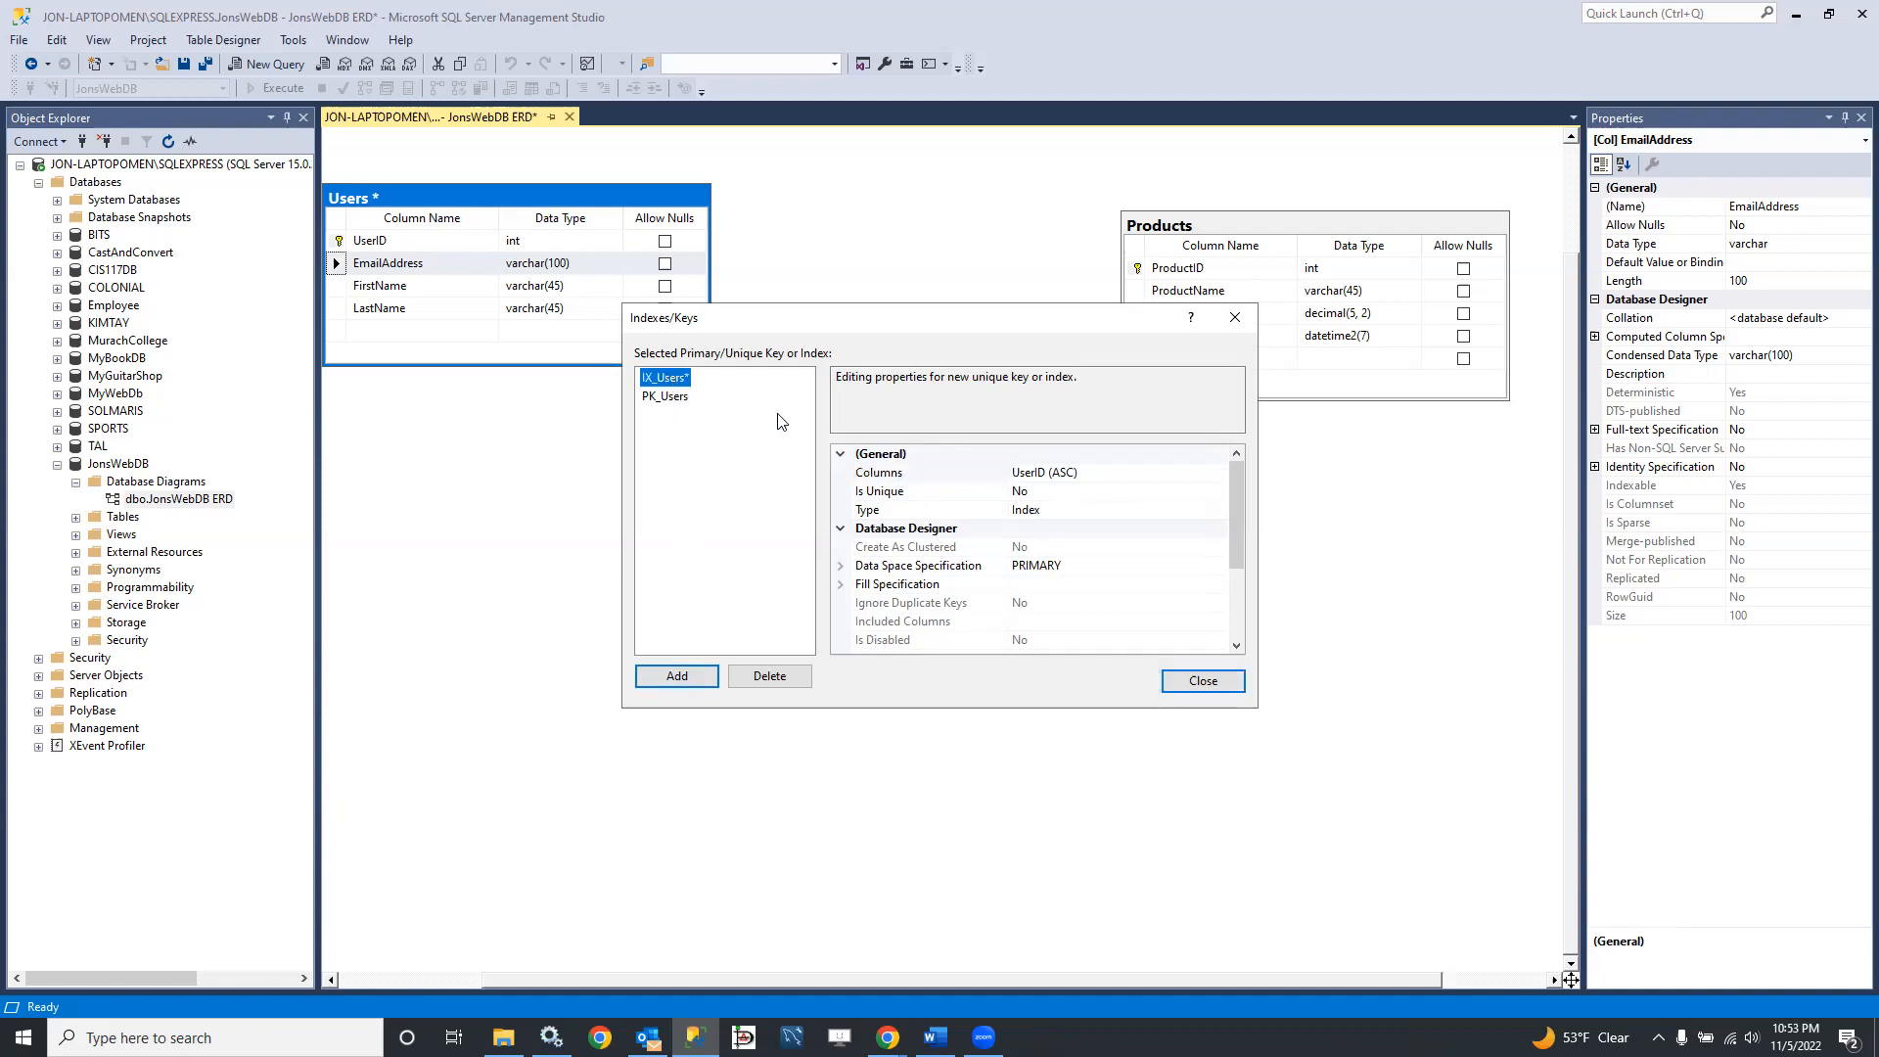
Step: Base the new Users index on the EmailAddress column in ascending order and make it unique
click(1111, 473)
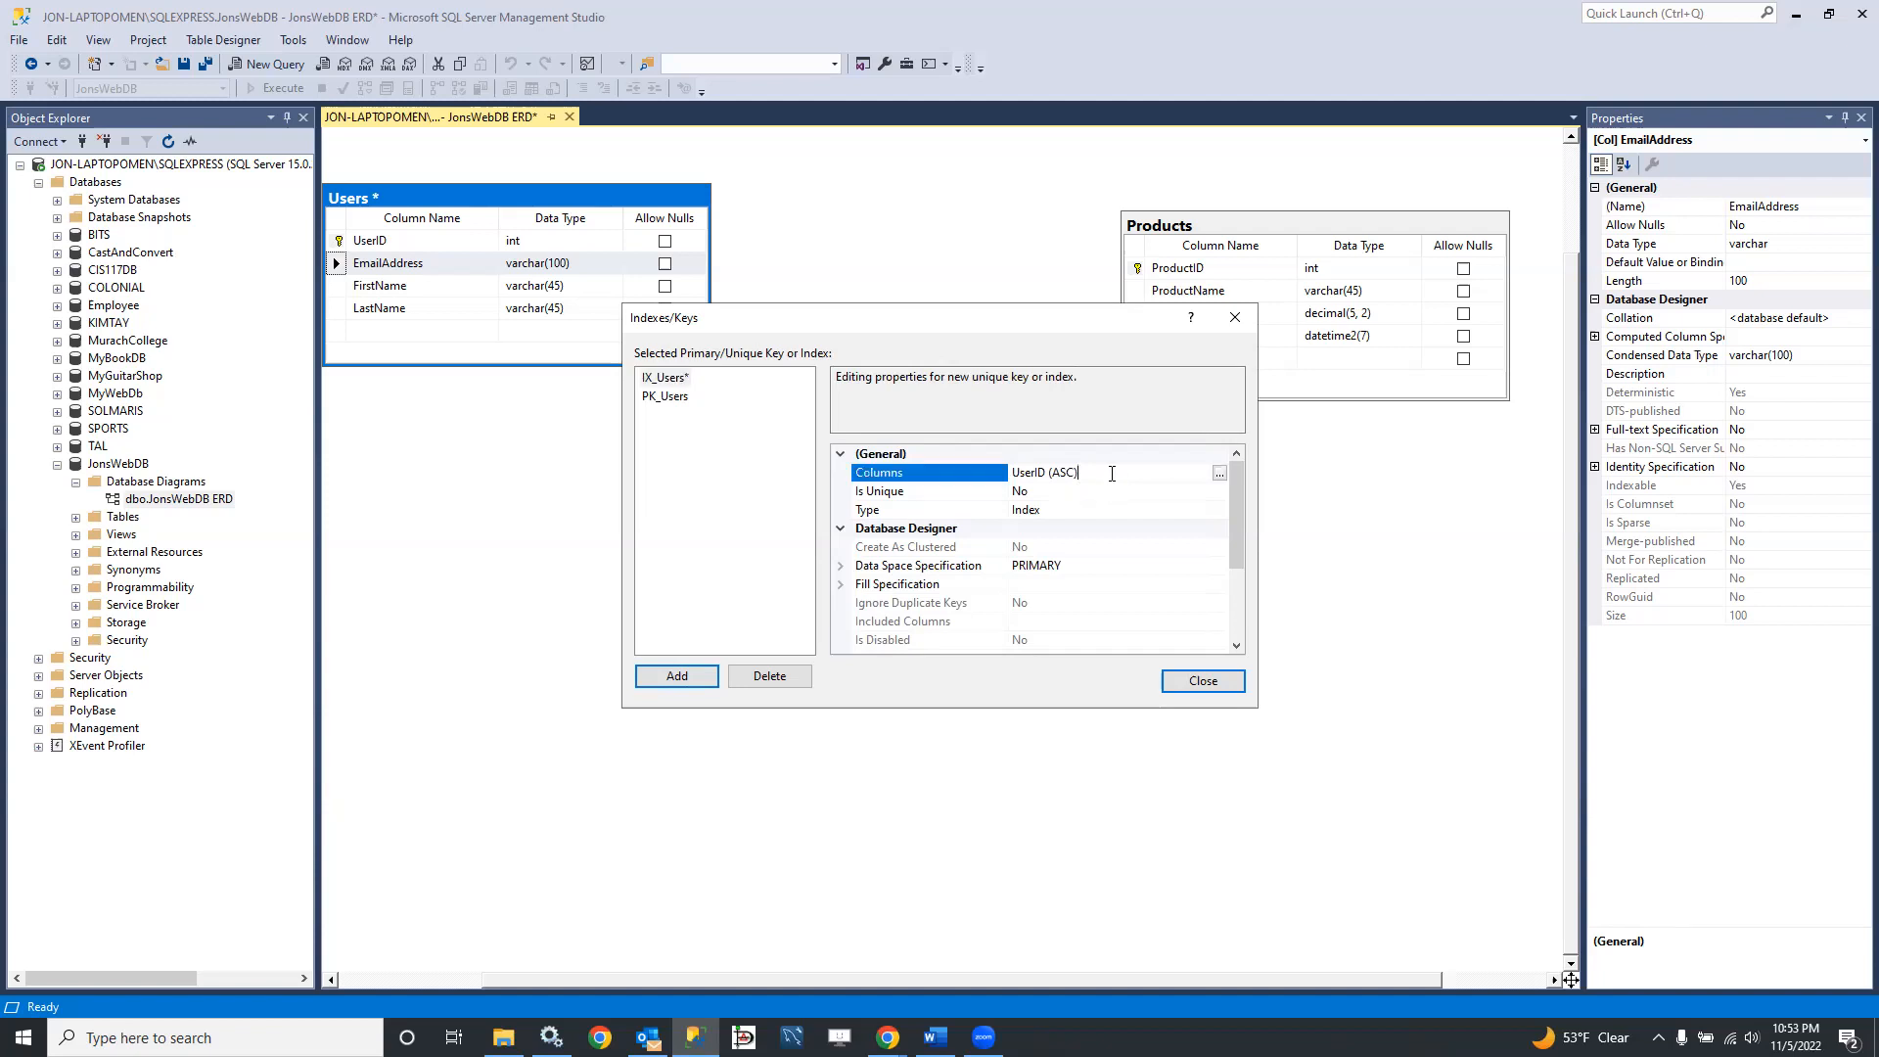
click(1219, 474)
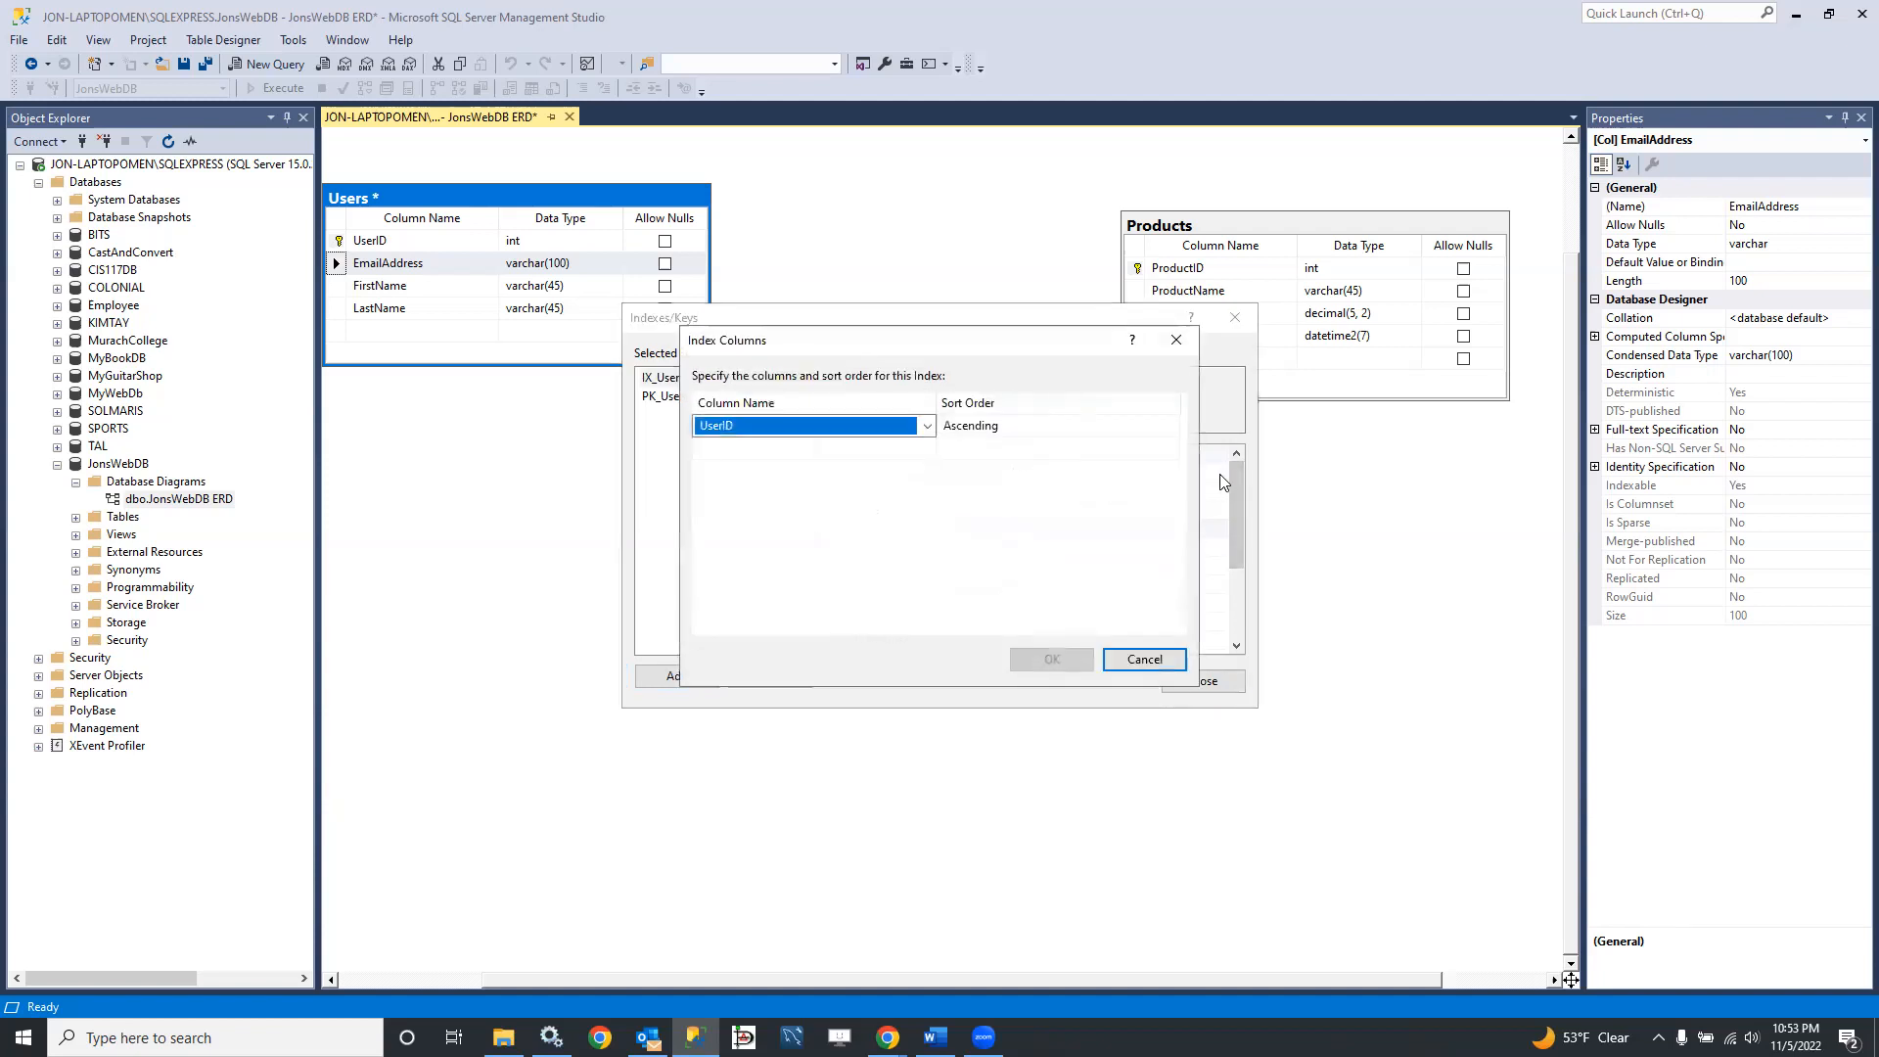
click(926, 425)
click(878, 464)
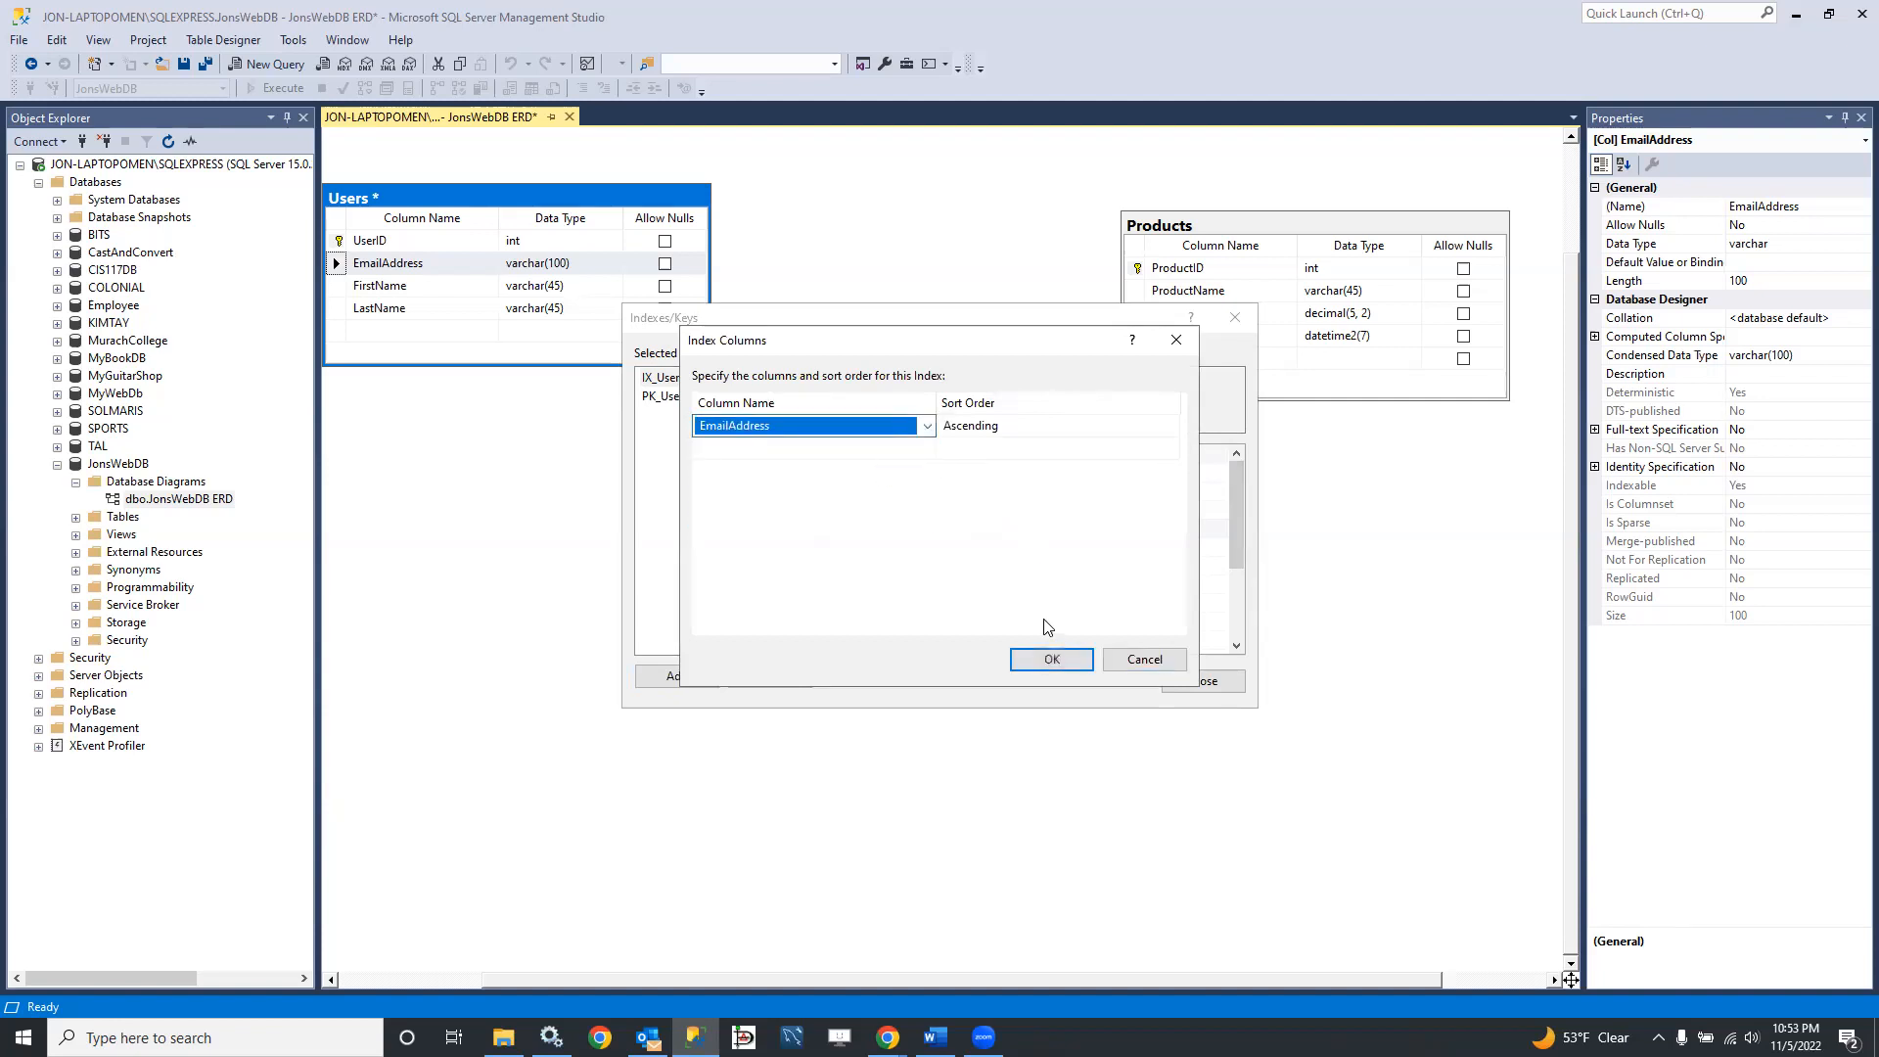
click(1052, 659)
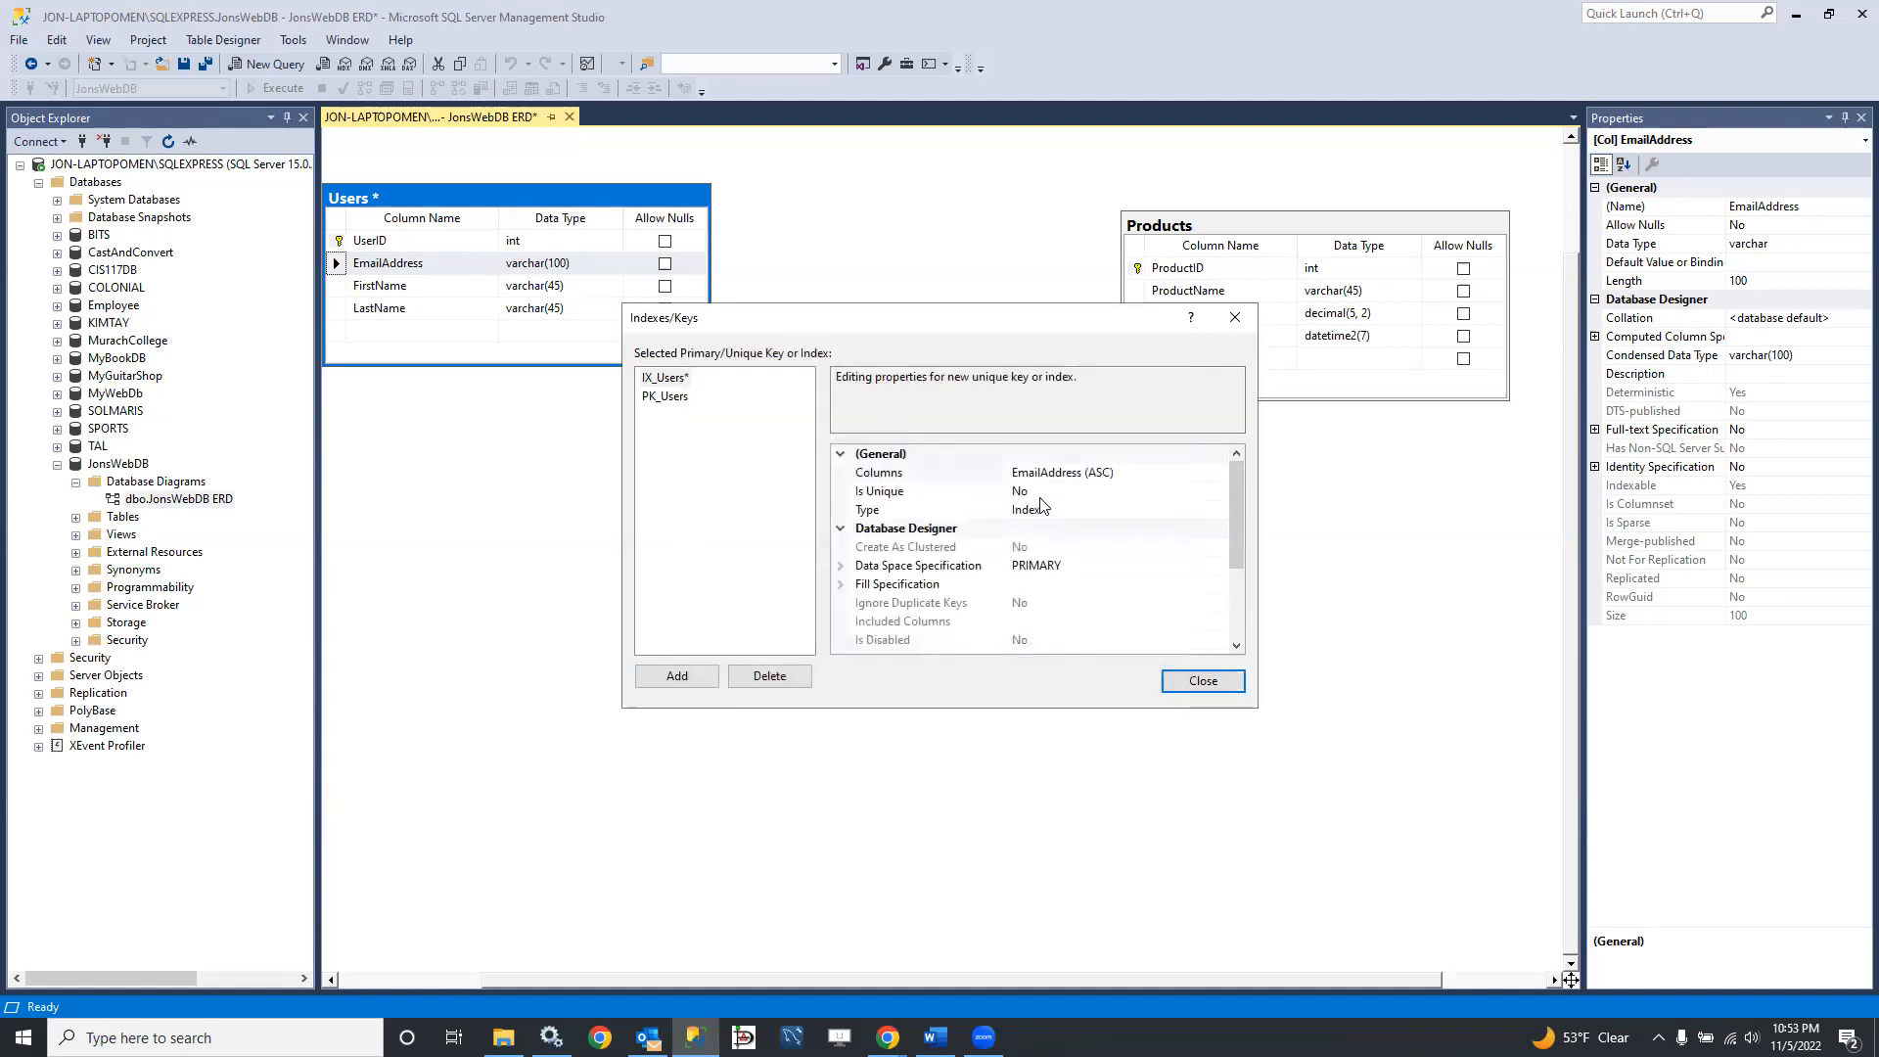
click(1196, 492)
click(1219, 493)
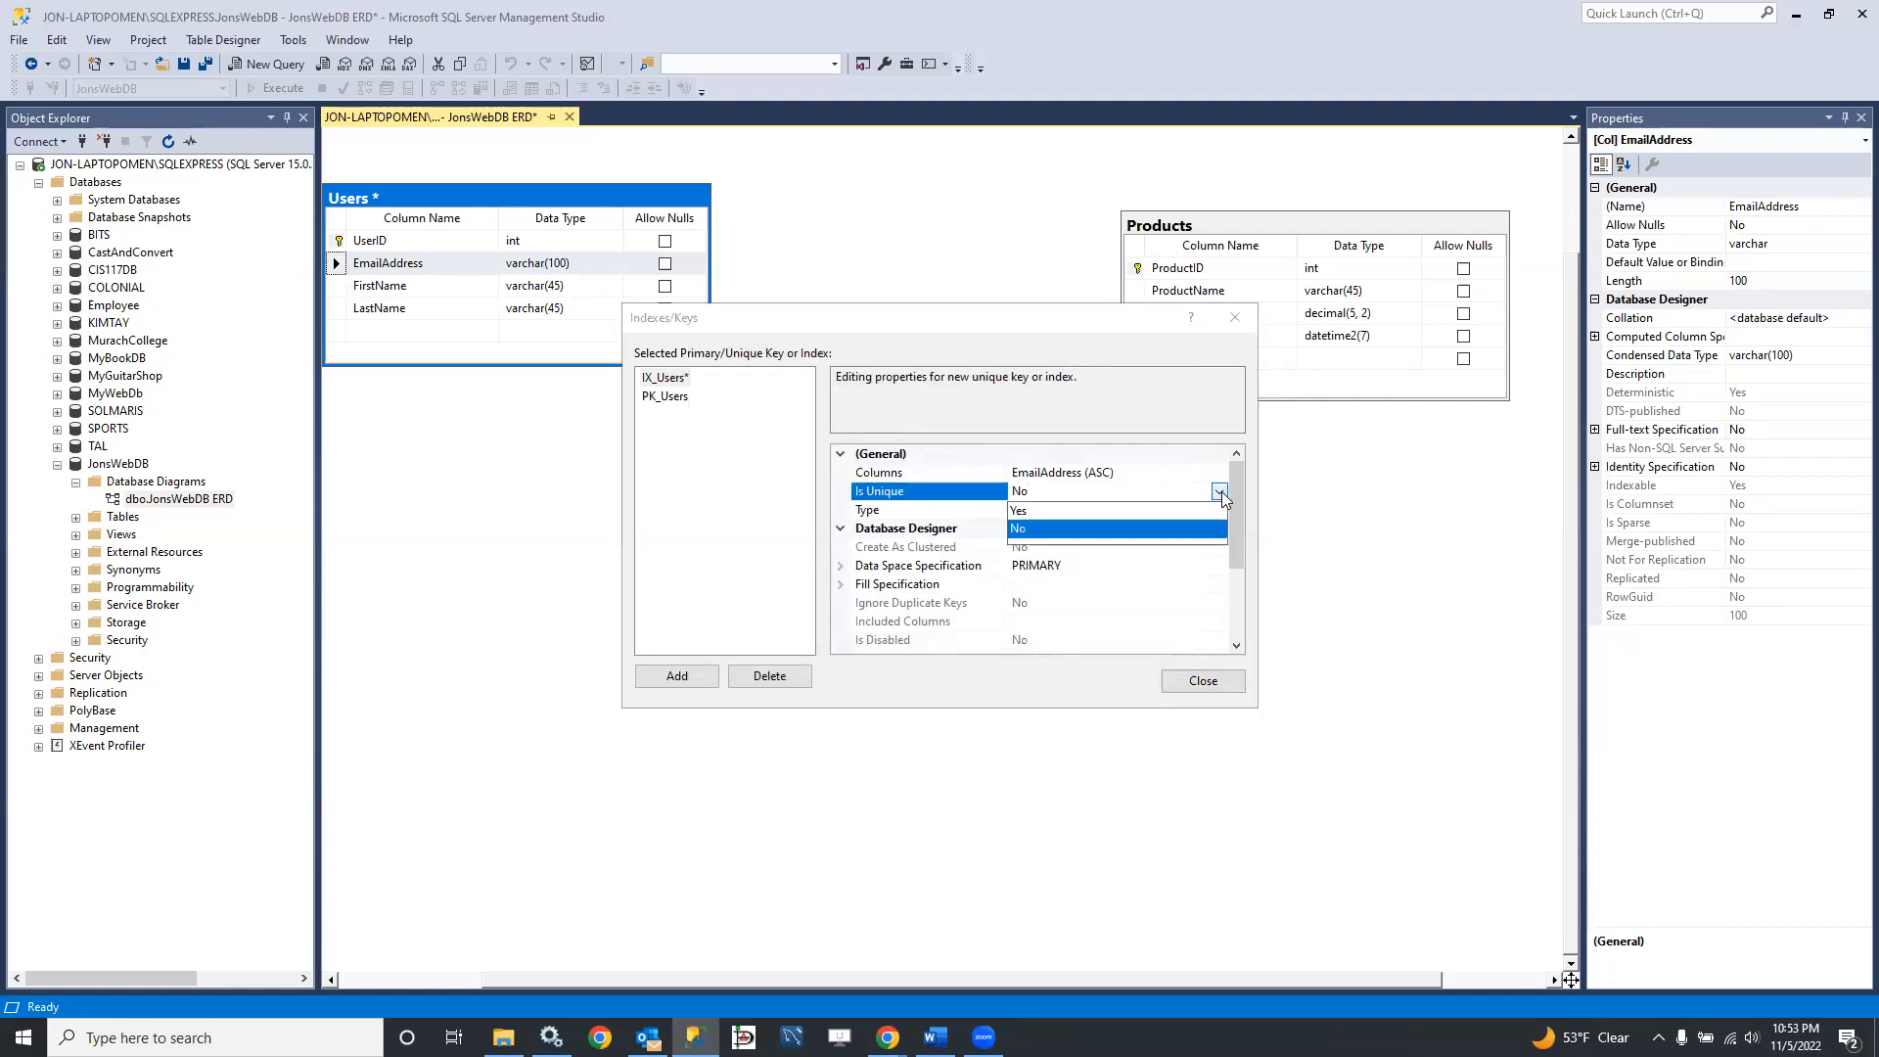
click(1060, 509)
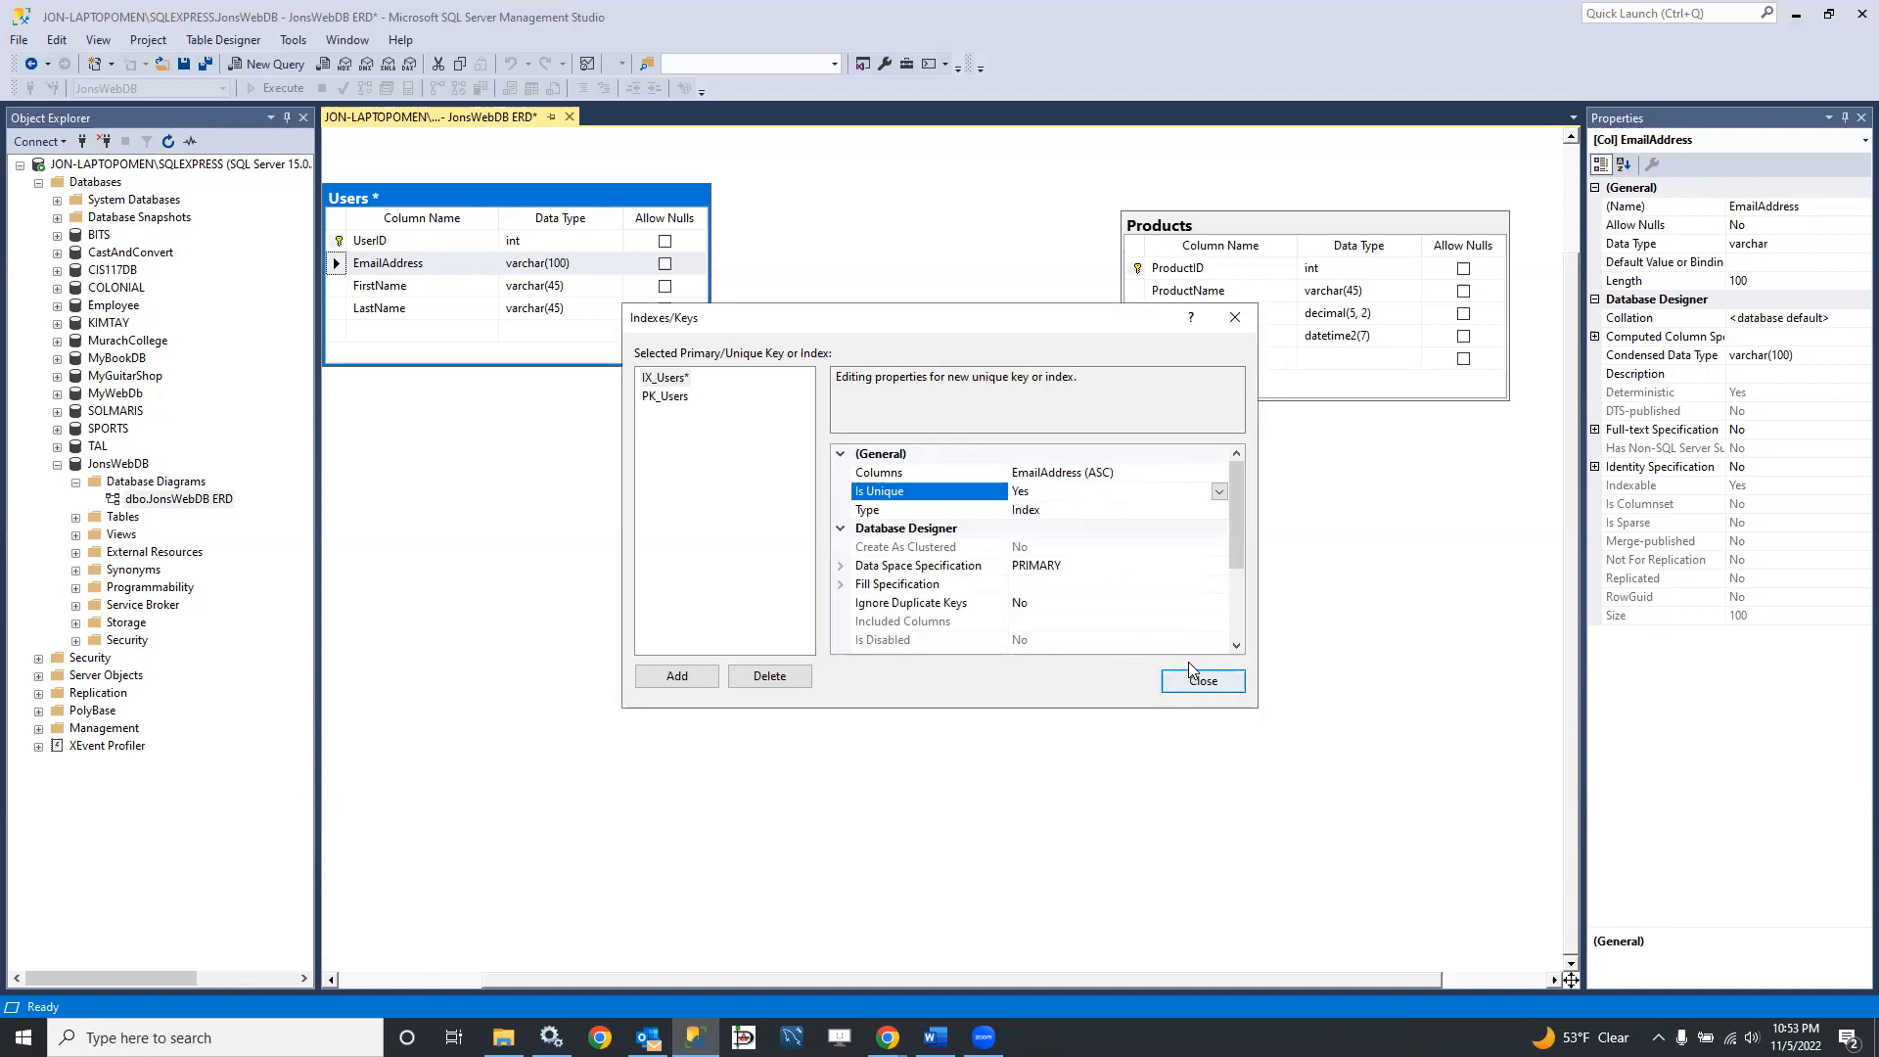
Step: Rename the new Users index as UQ_Users_EmailAddress and close the index settings
click(1101, 569)
scroll(1099, 567, down, 3)
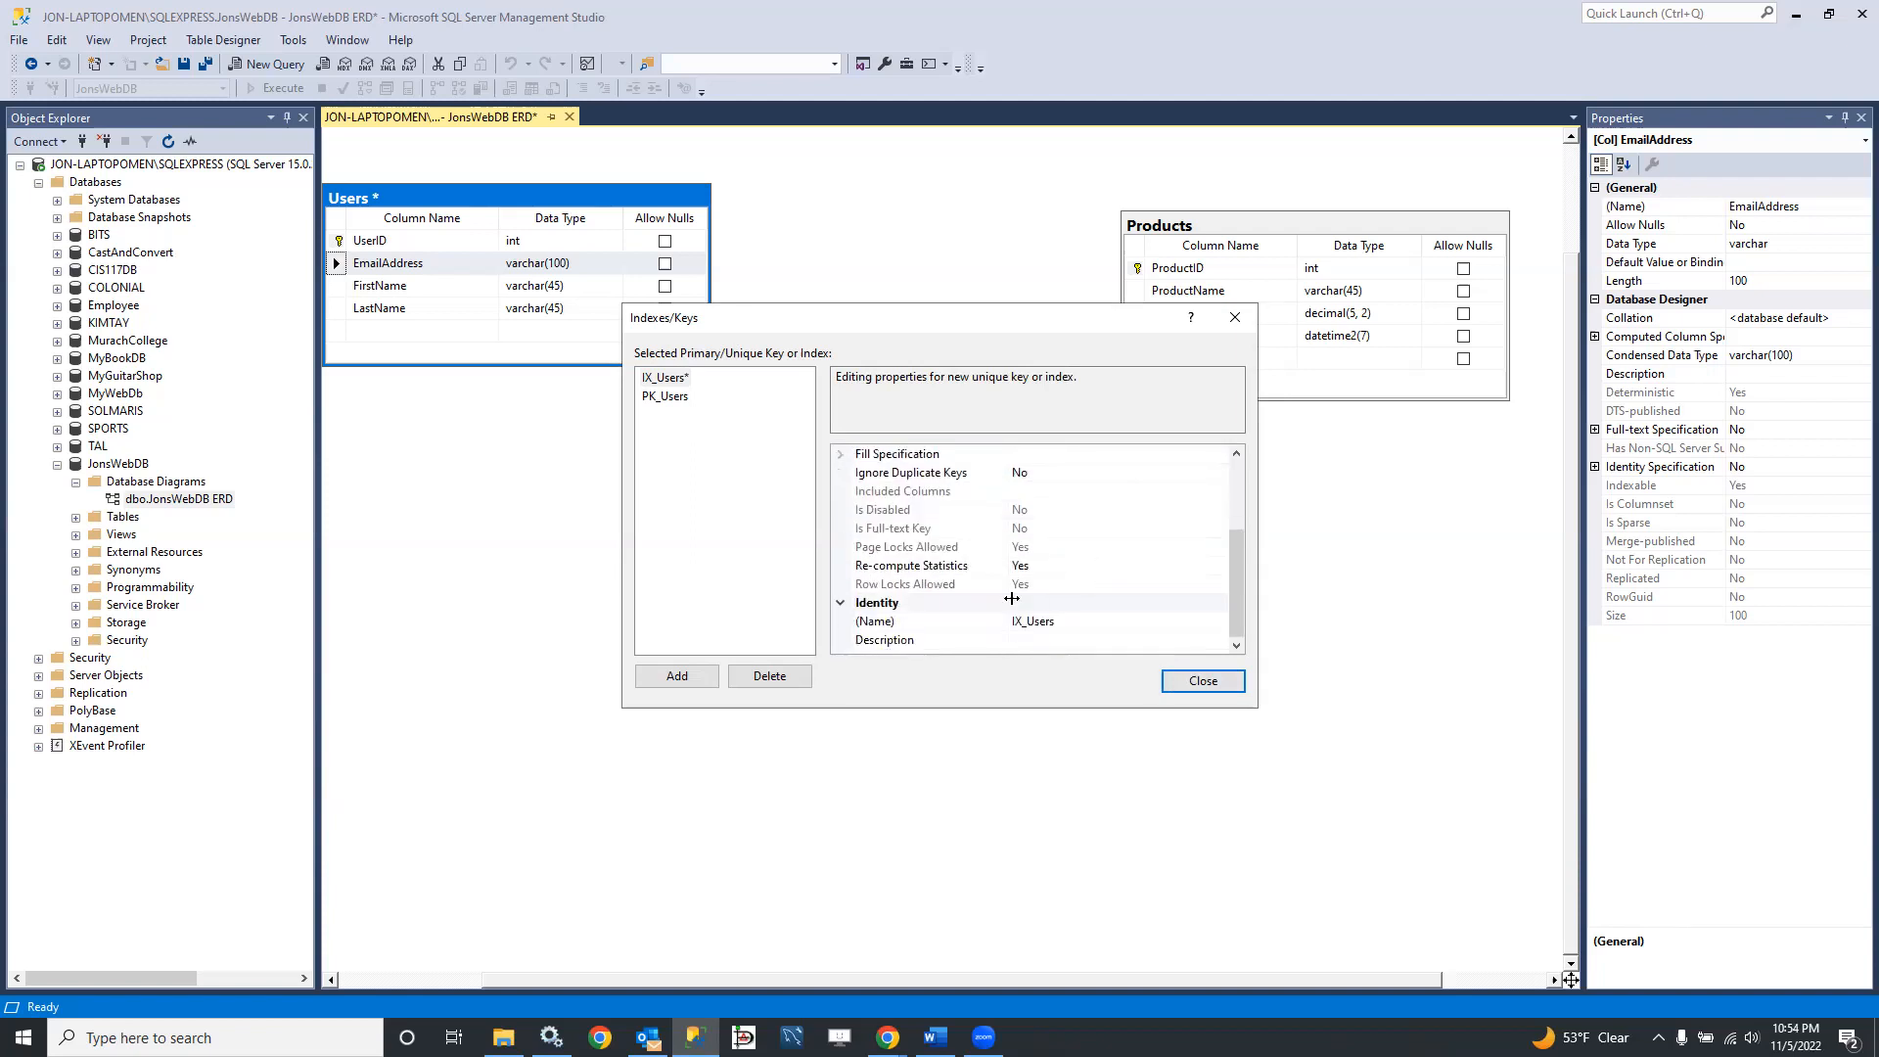
click(1033, 621)
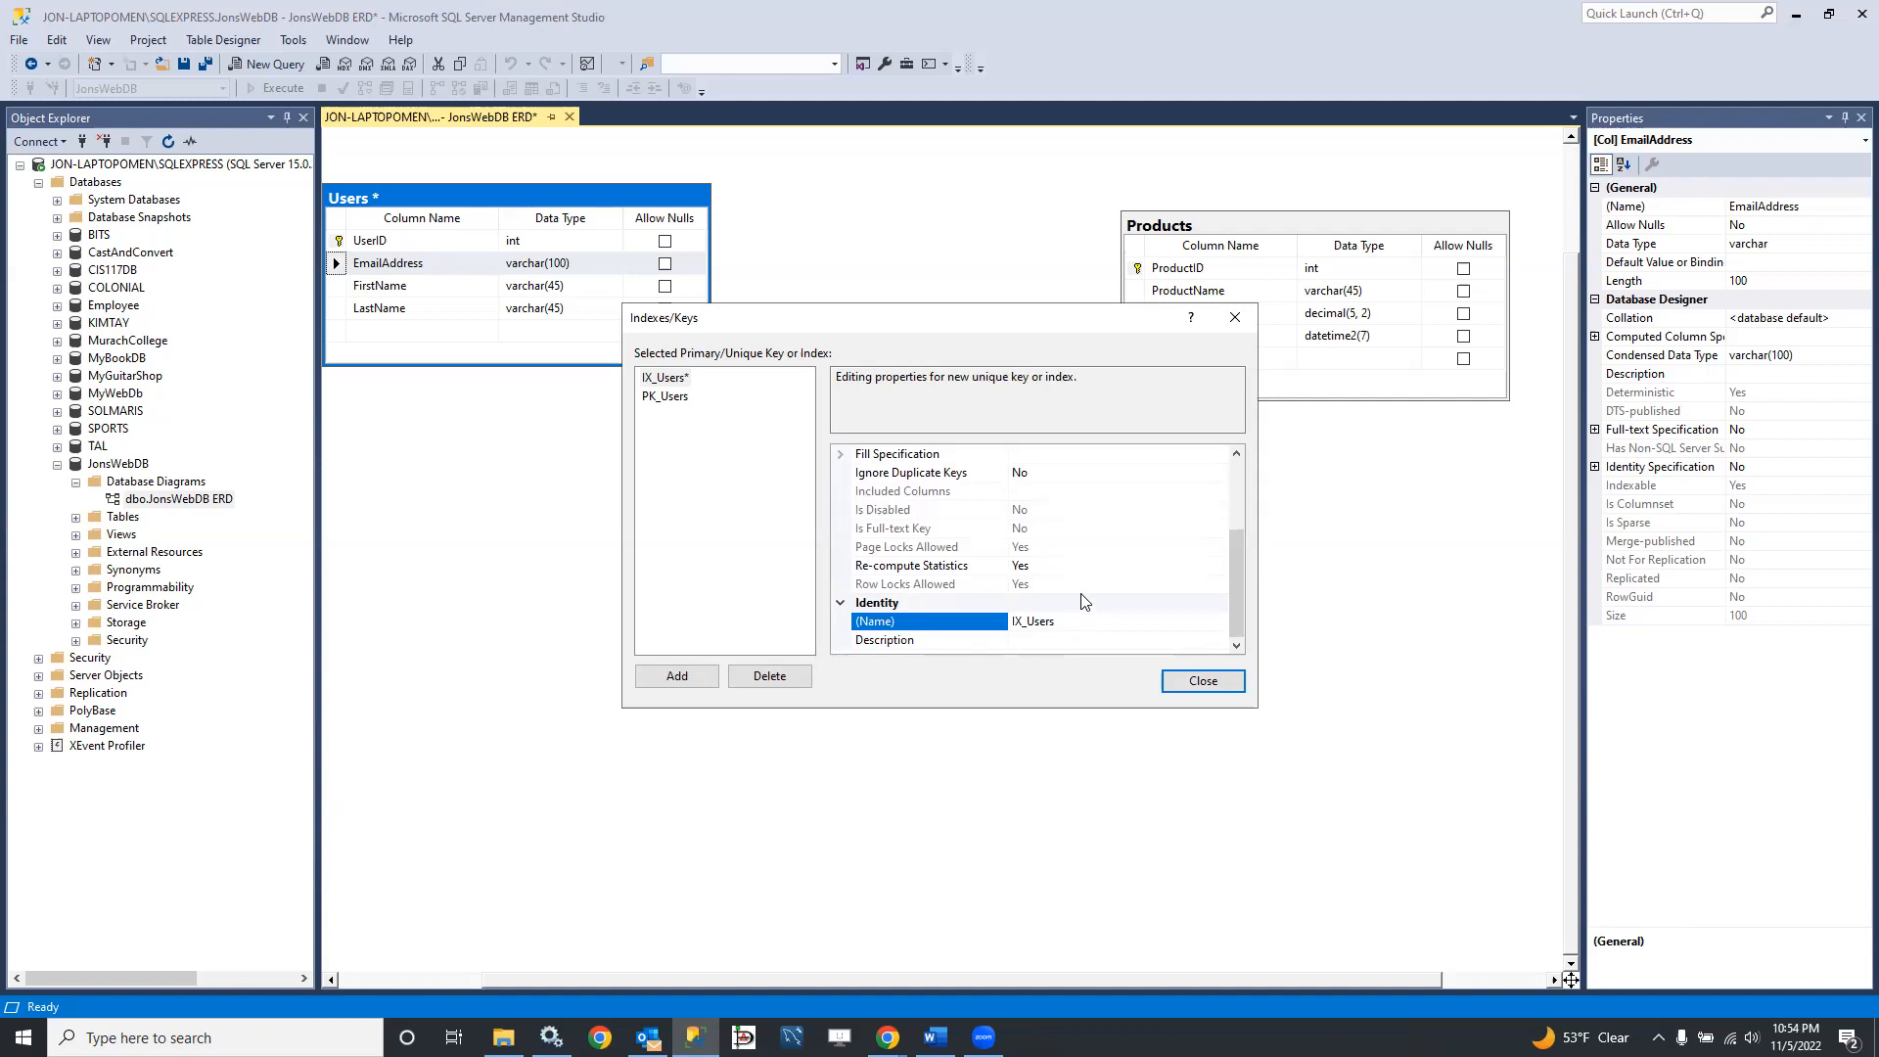
key(Home)
key(Delete)
key(Delete)
text(UQ)
click(1203, 685)
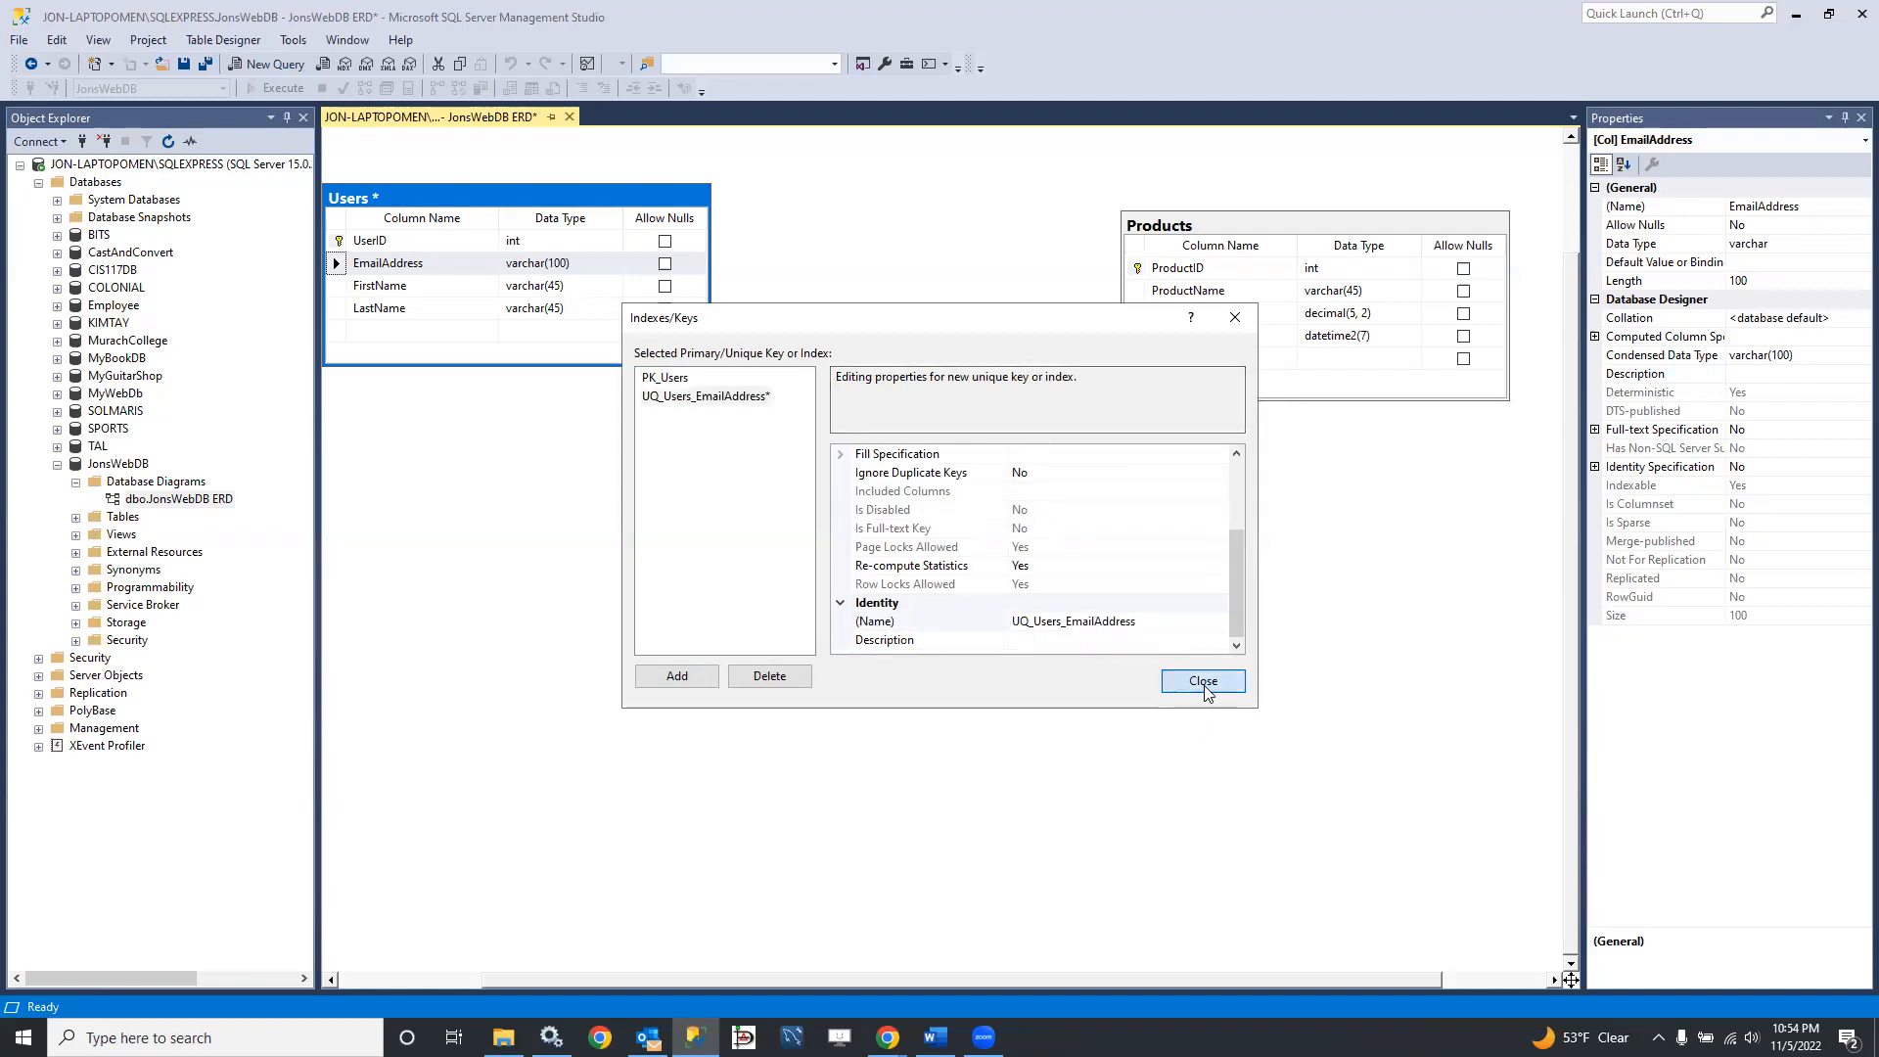
click(1203, 682)
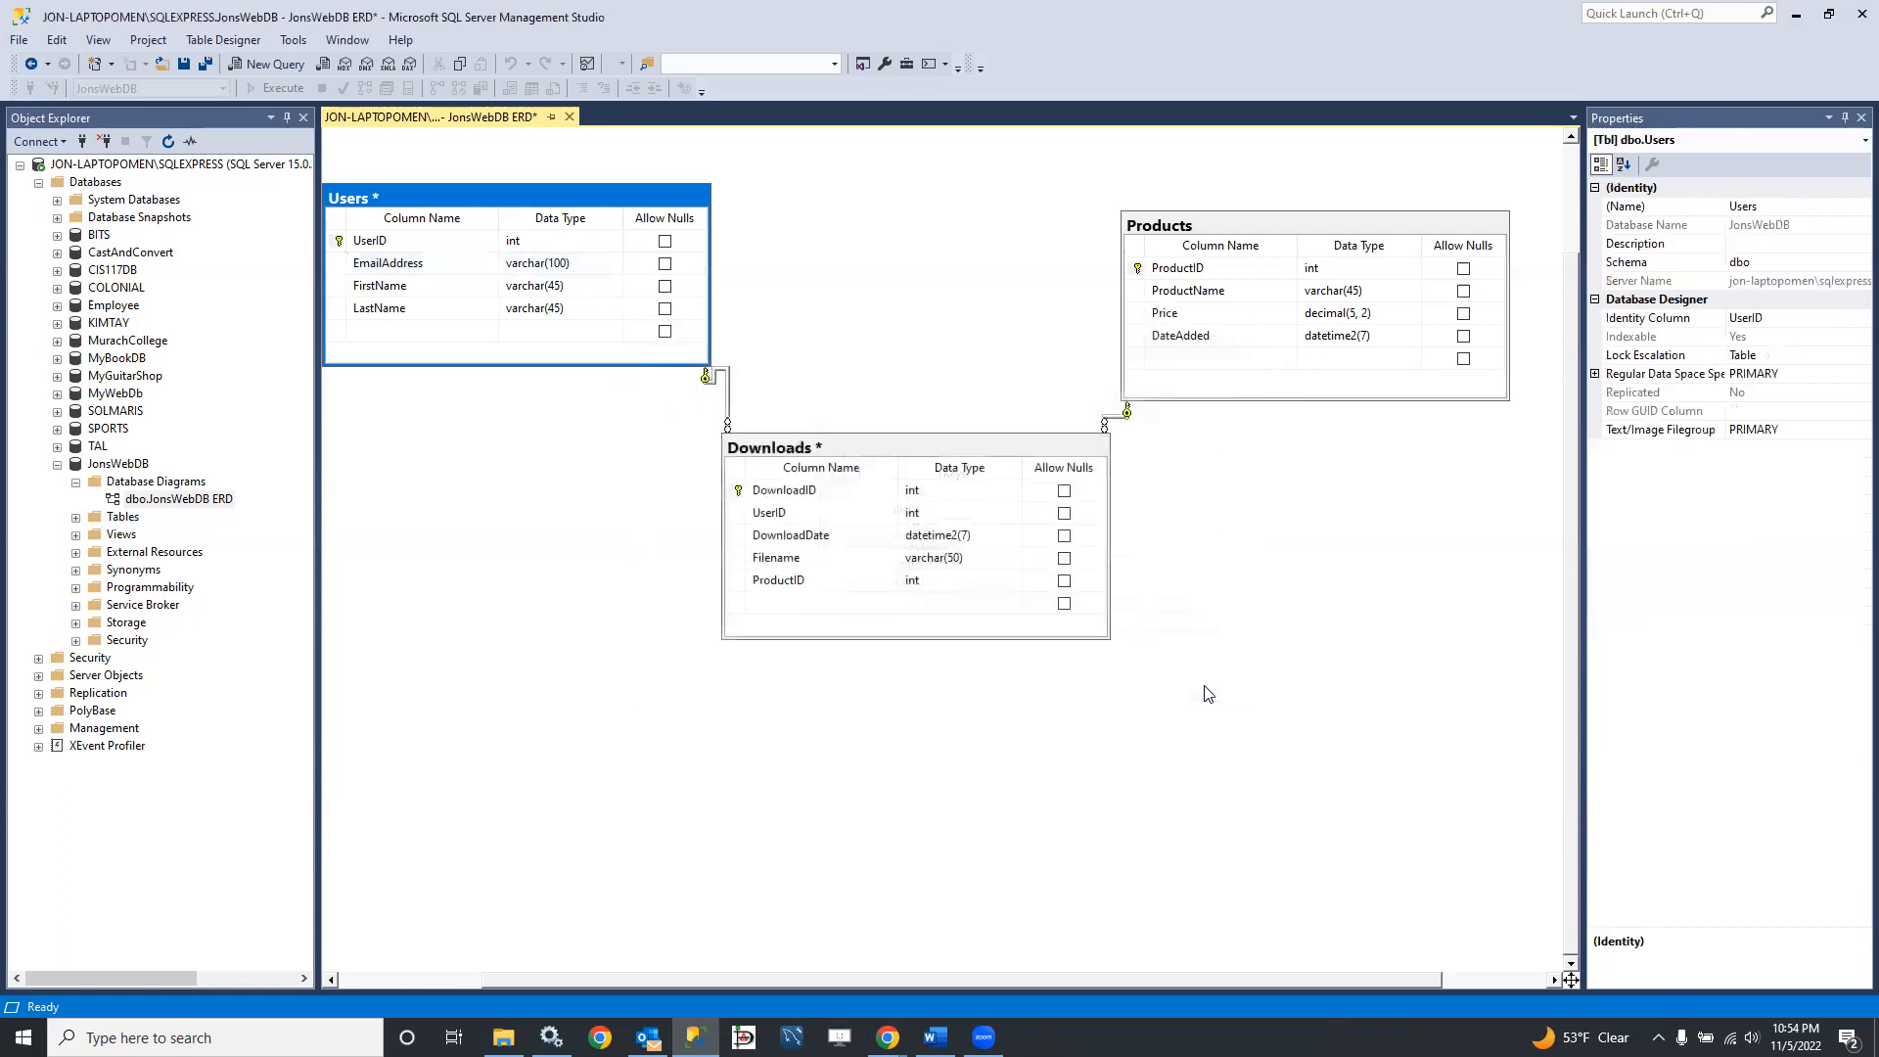
Step: Reopen the Users table's index settings, review the properties of UQ_Users_EmailAddress, and close them
right_click(339, 274)
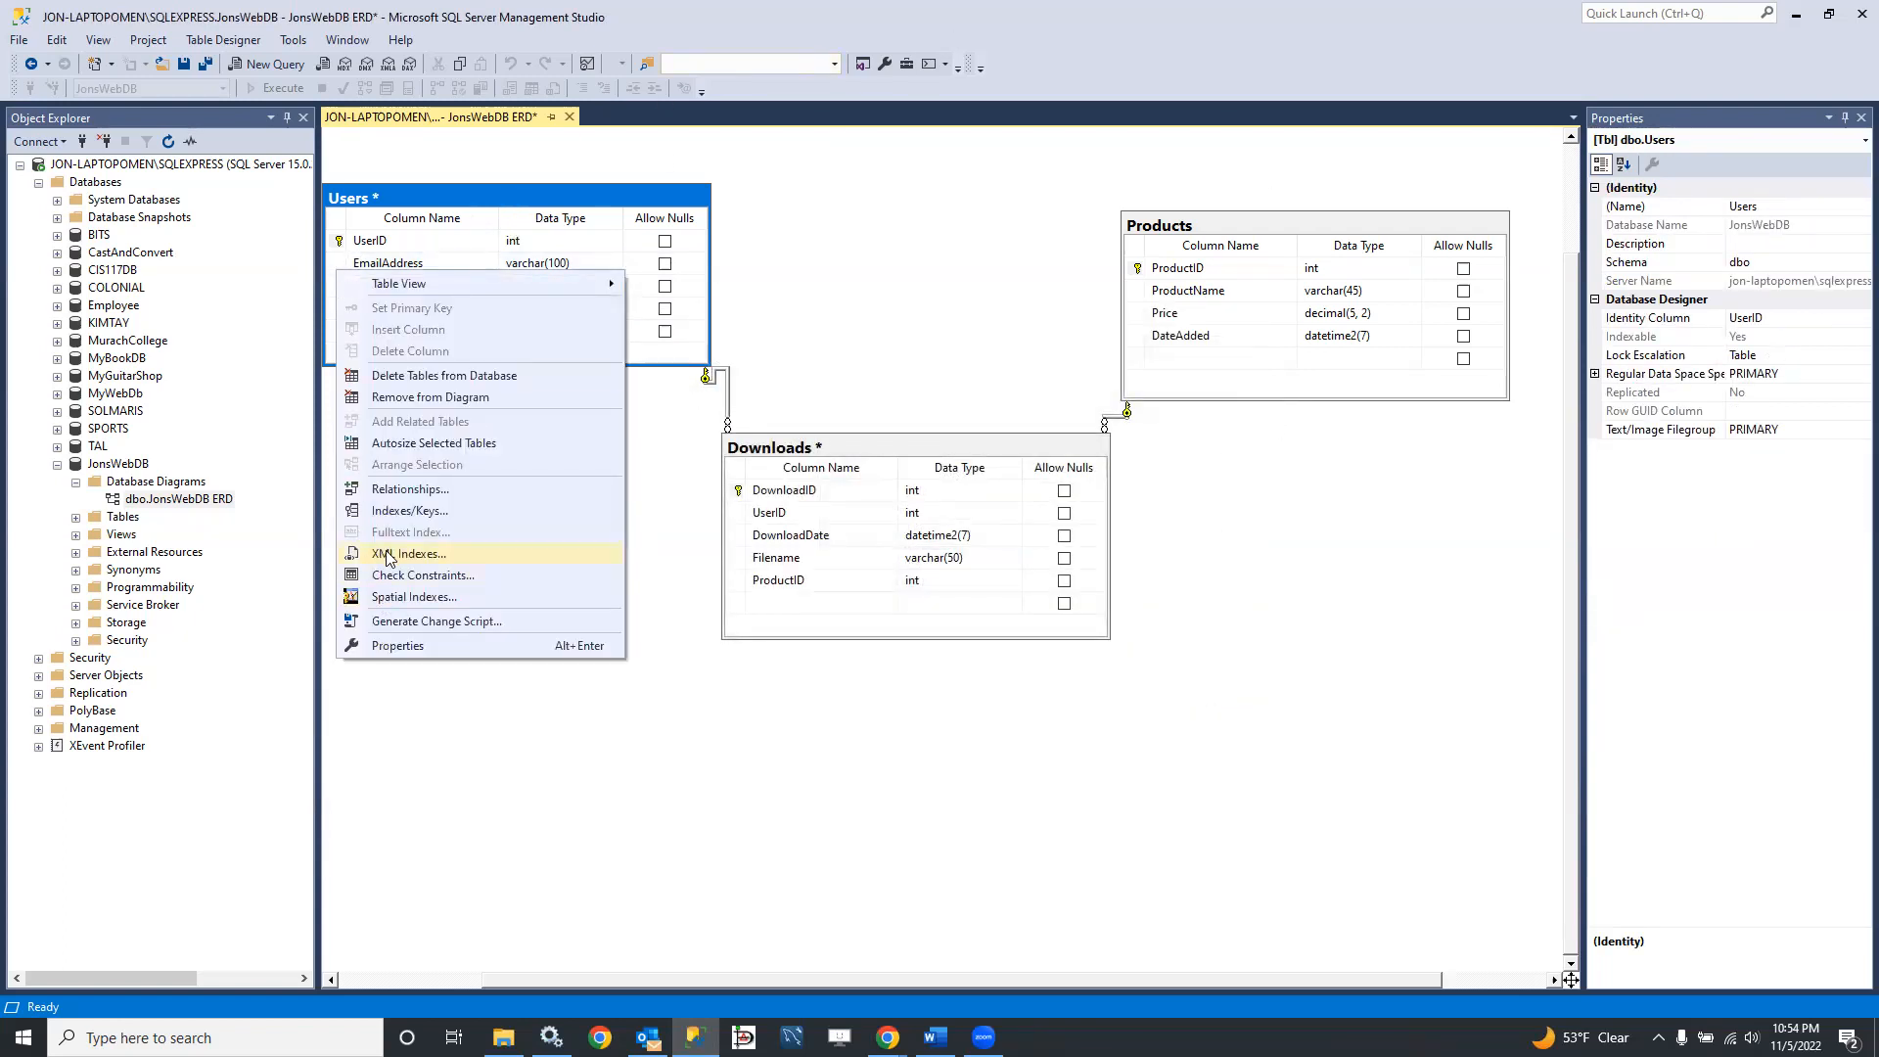
click(397, 510)
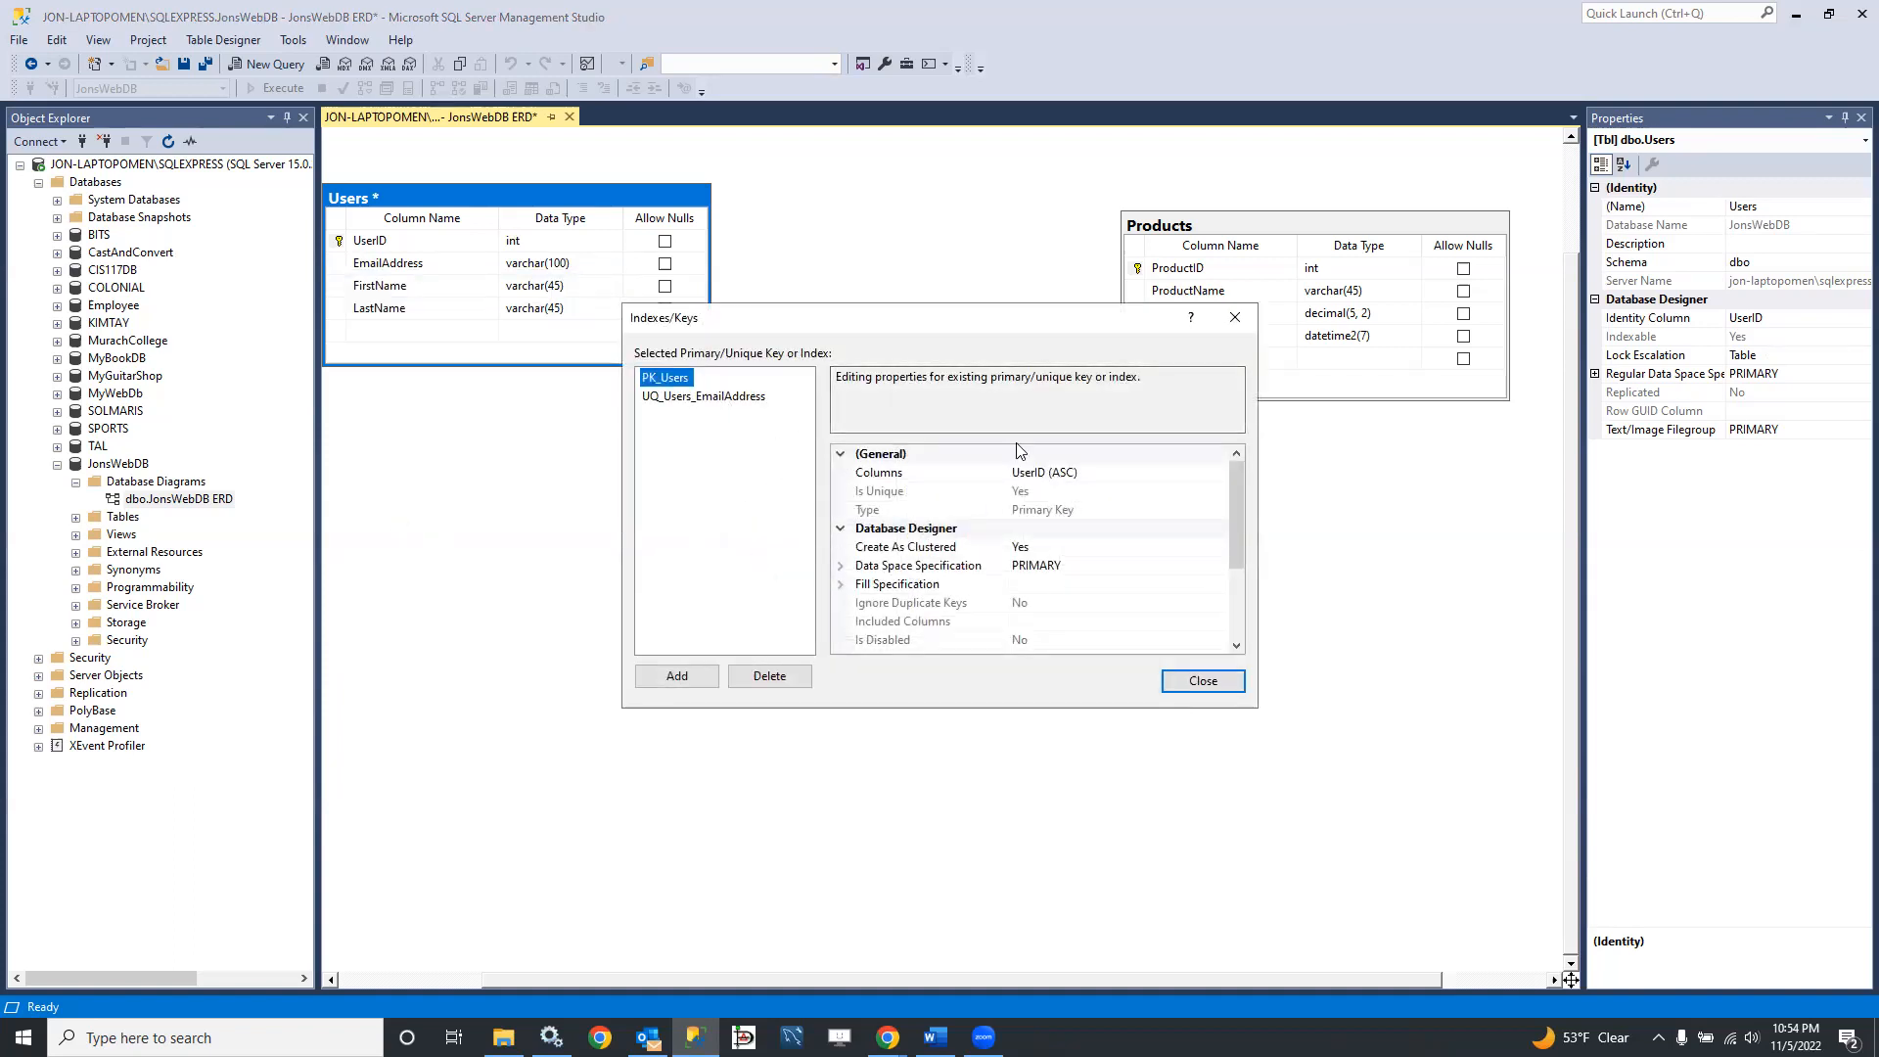
click(669, 396)
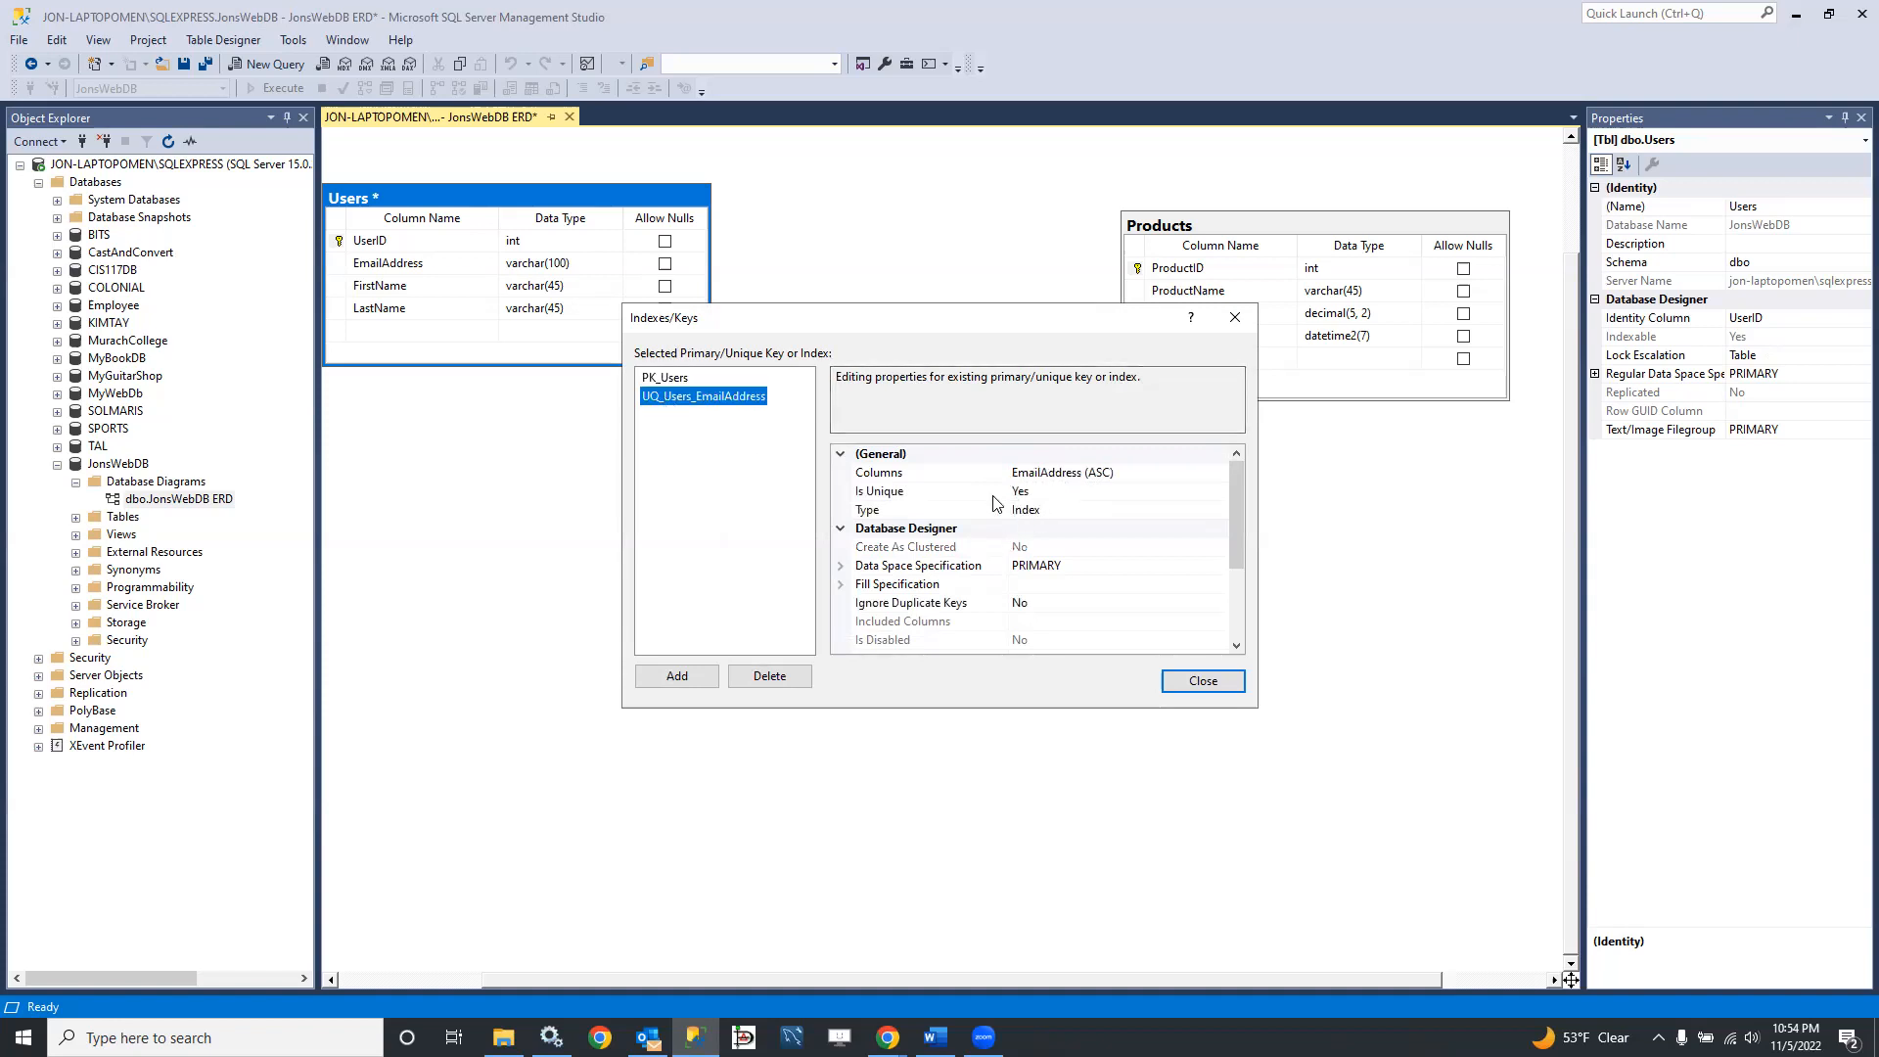
scroll(1107, 560, down, 3)
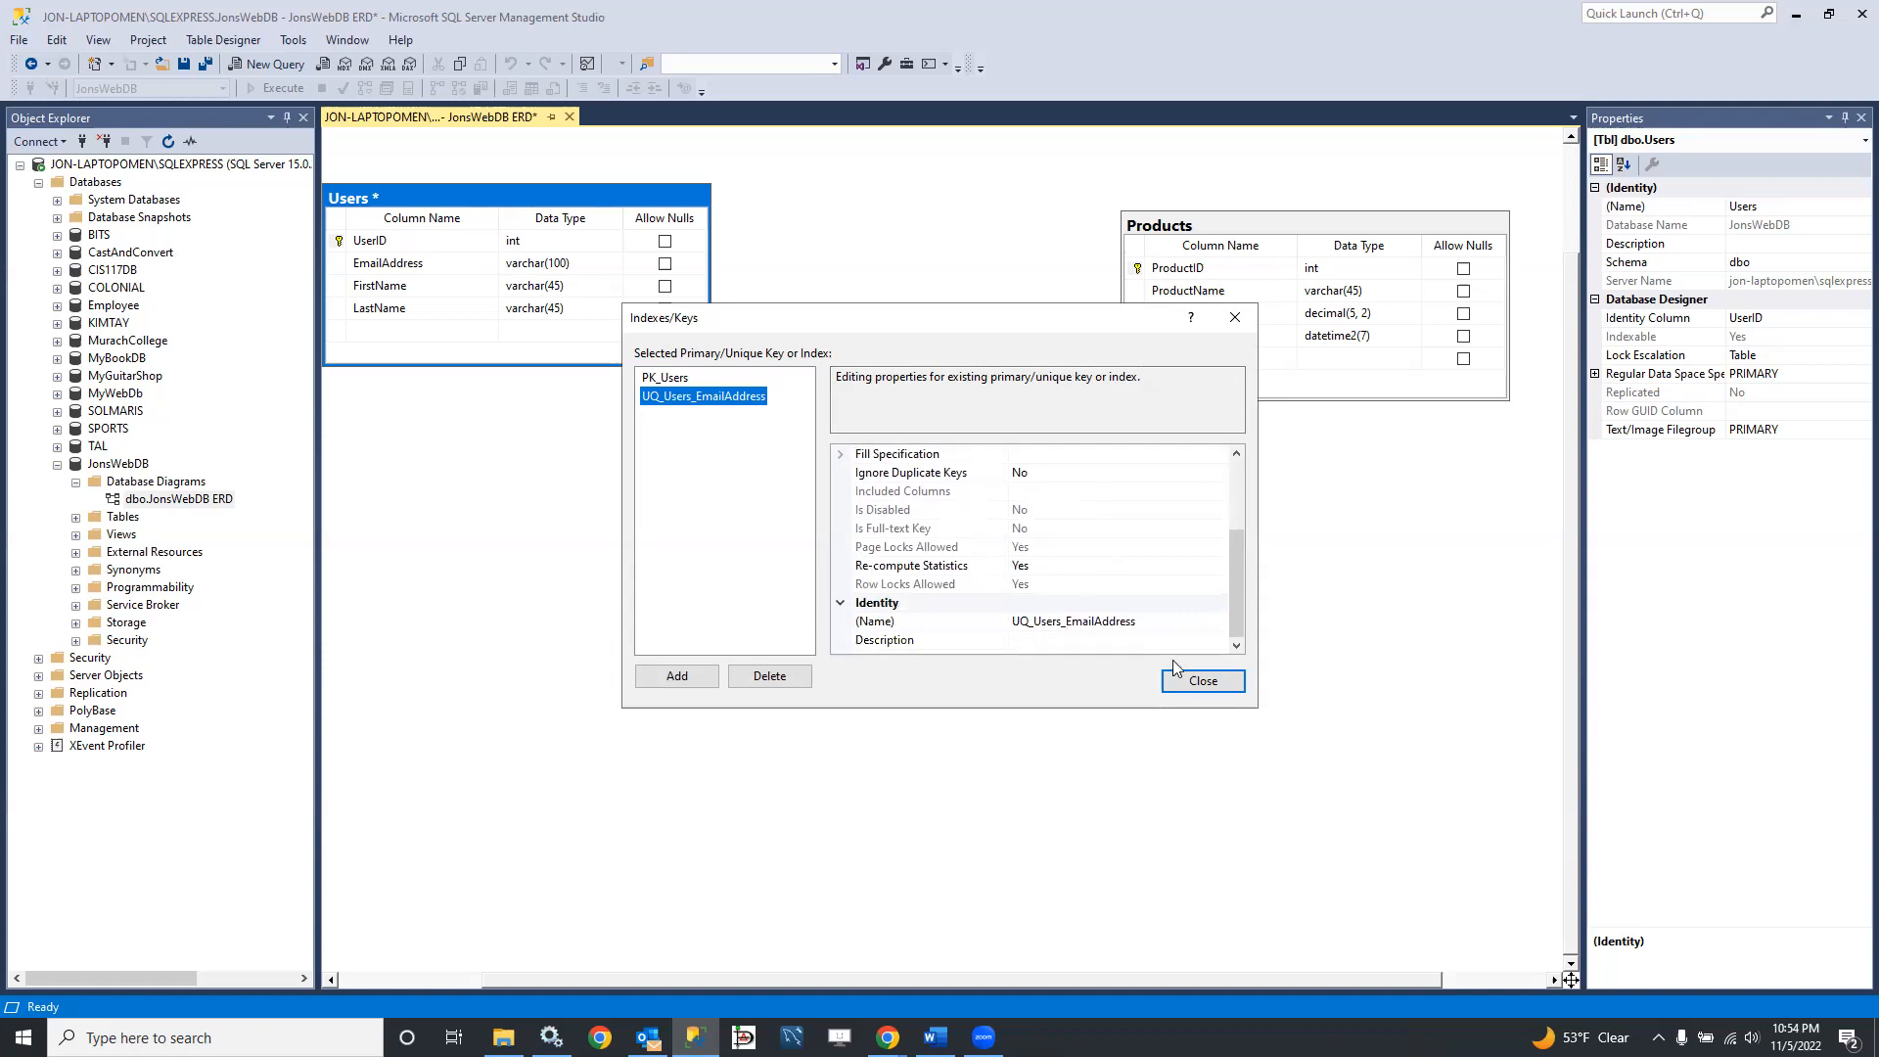
click(1198, 680)
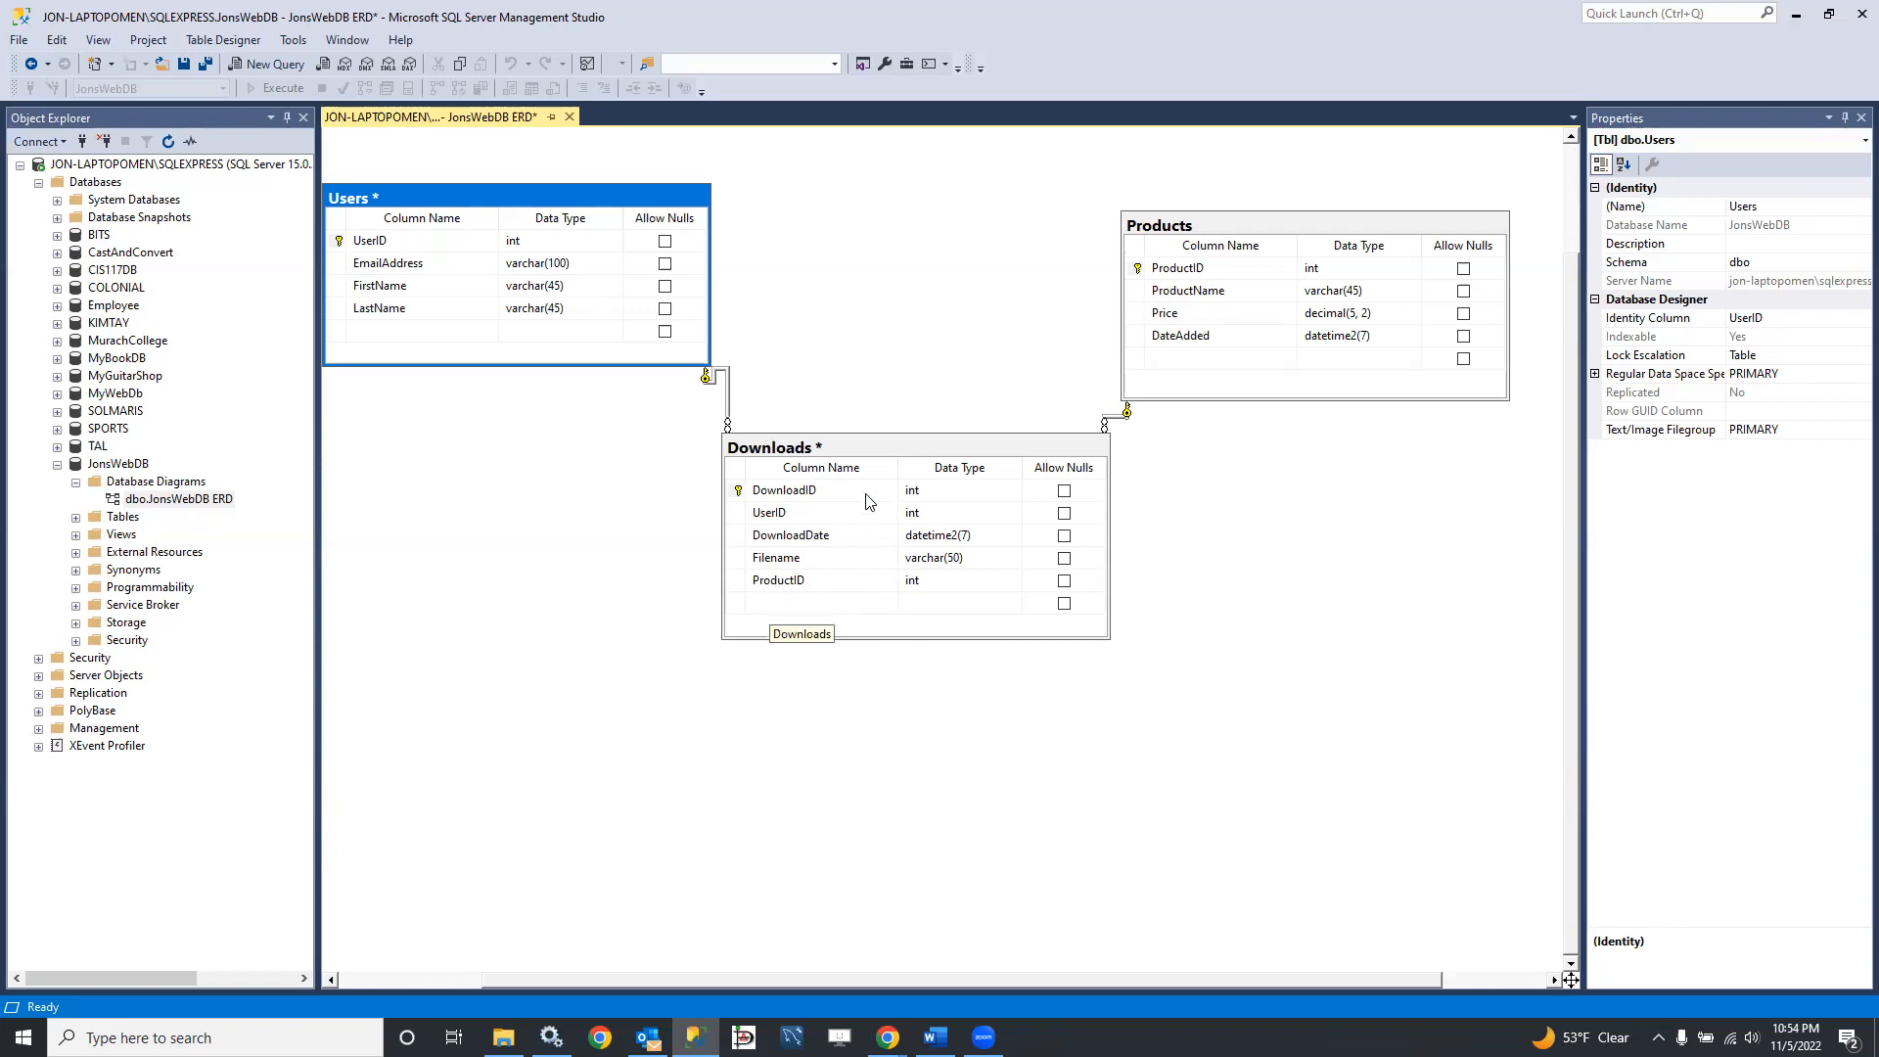
Step: Open the index and key settings of the Products table from its ProductName column and add a new index
click(1187, 296)
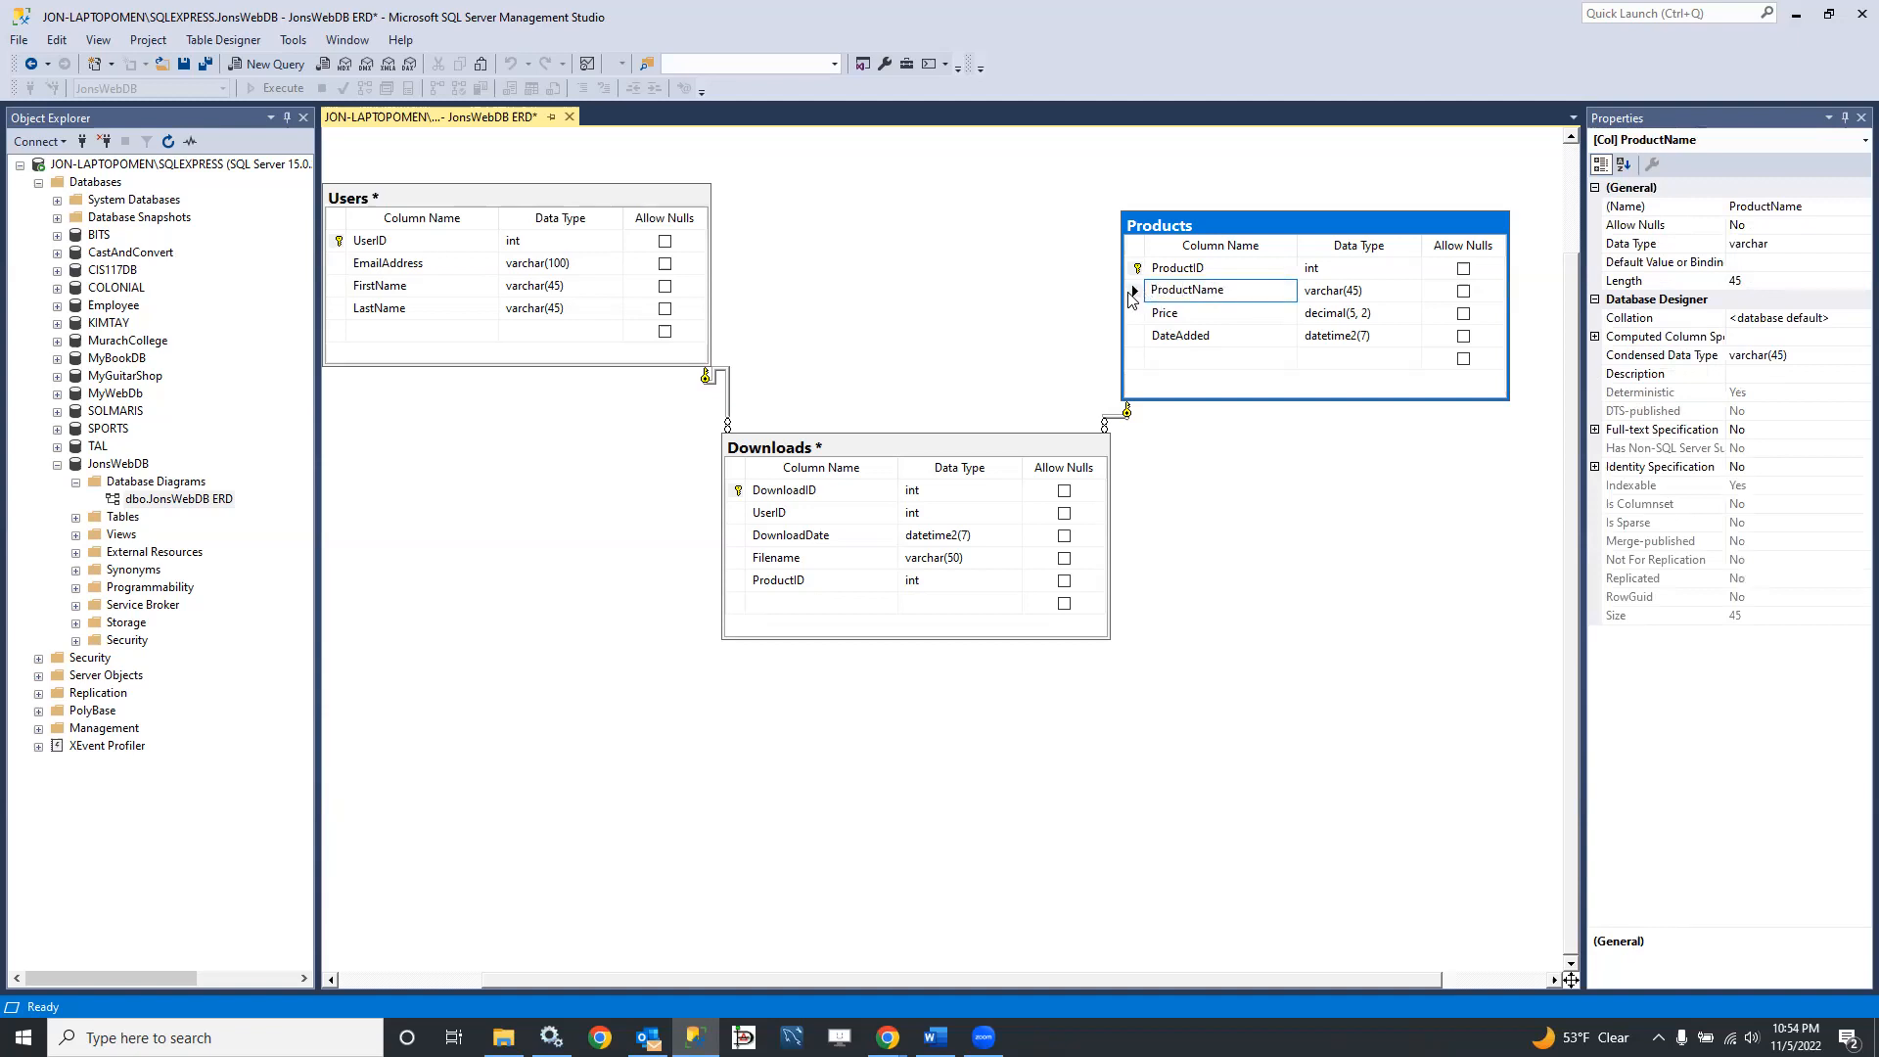
right_click(1136, 295)
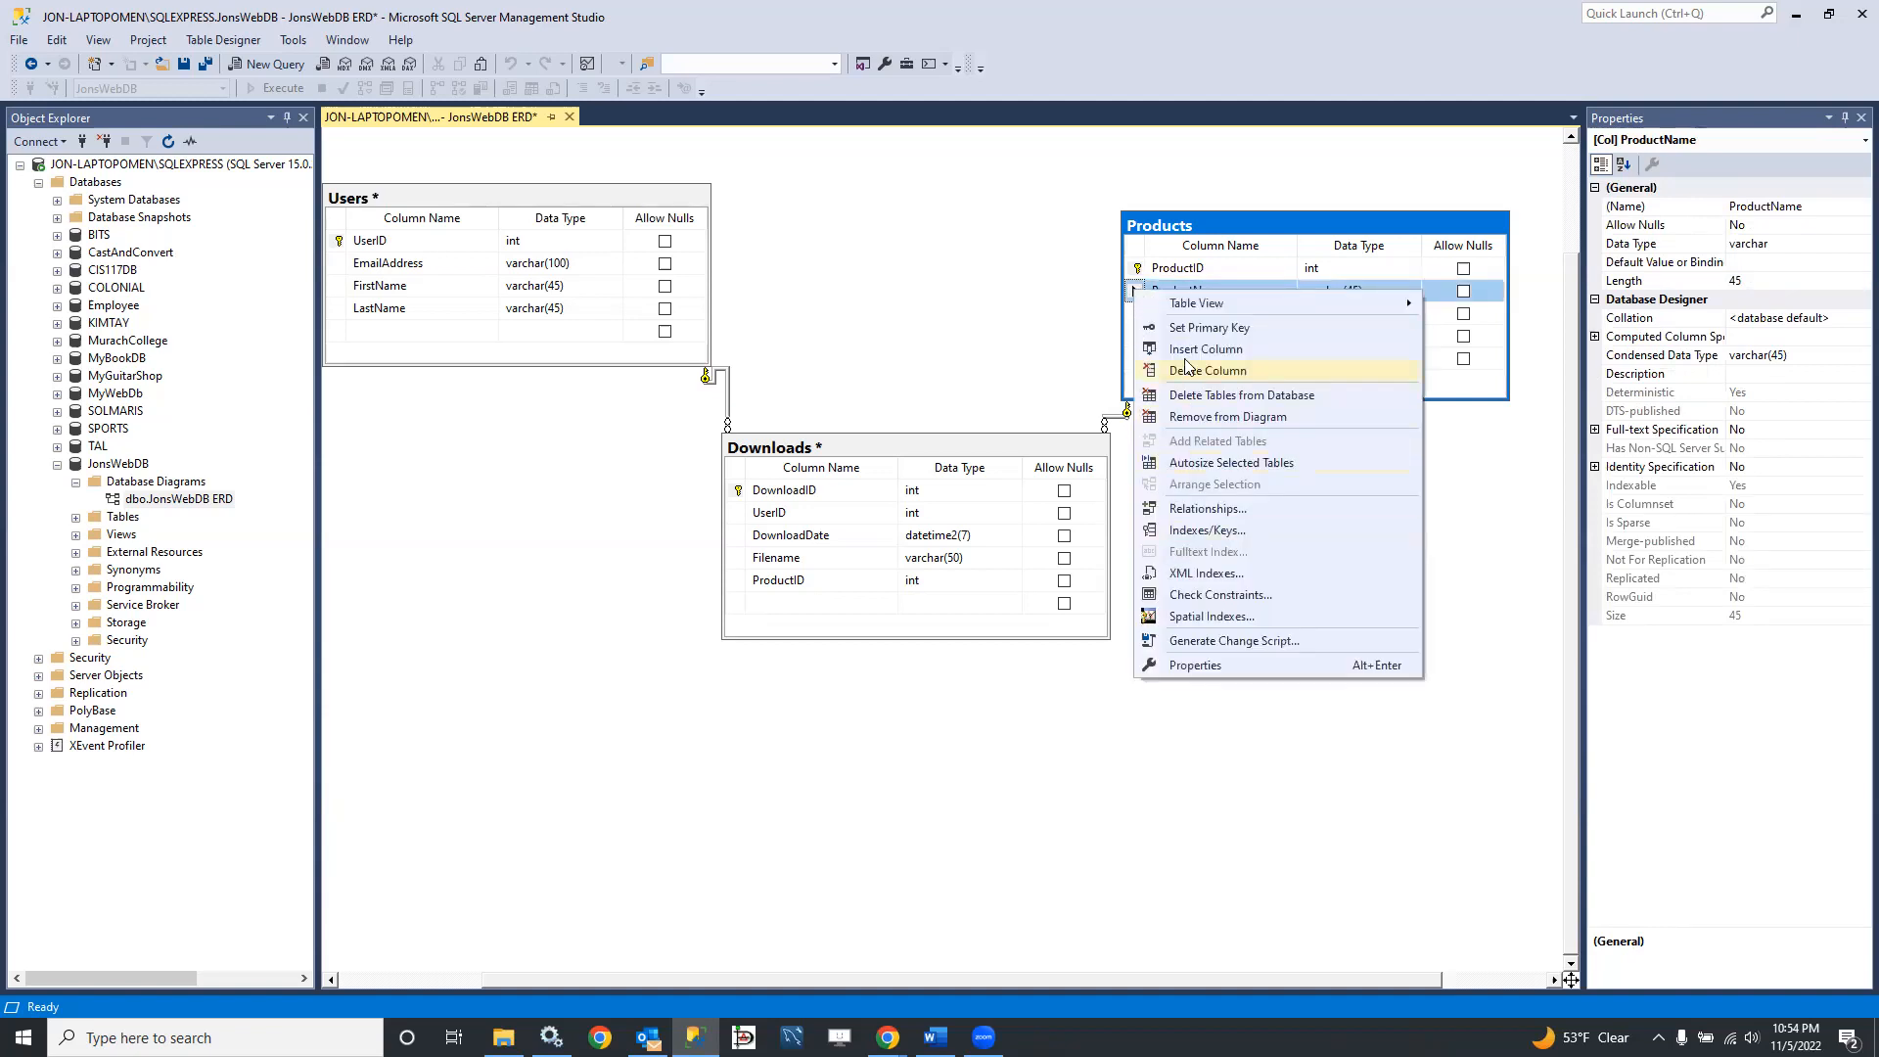
click(1201, 532)
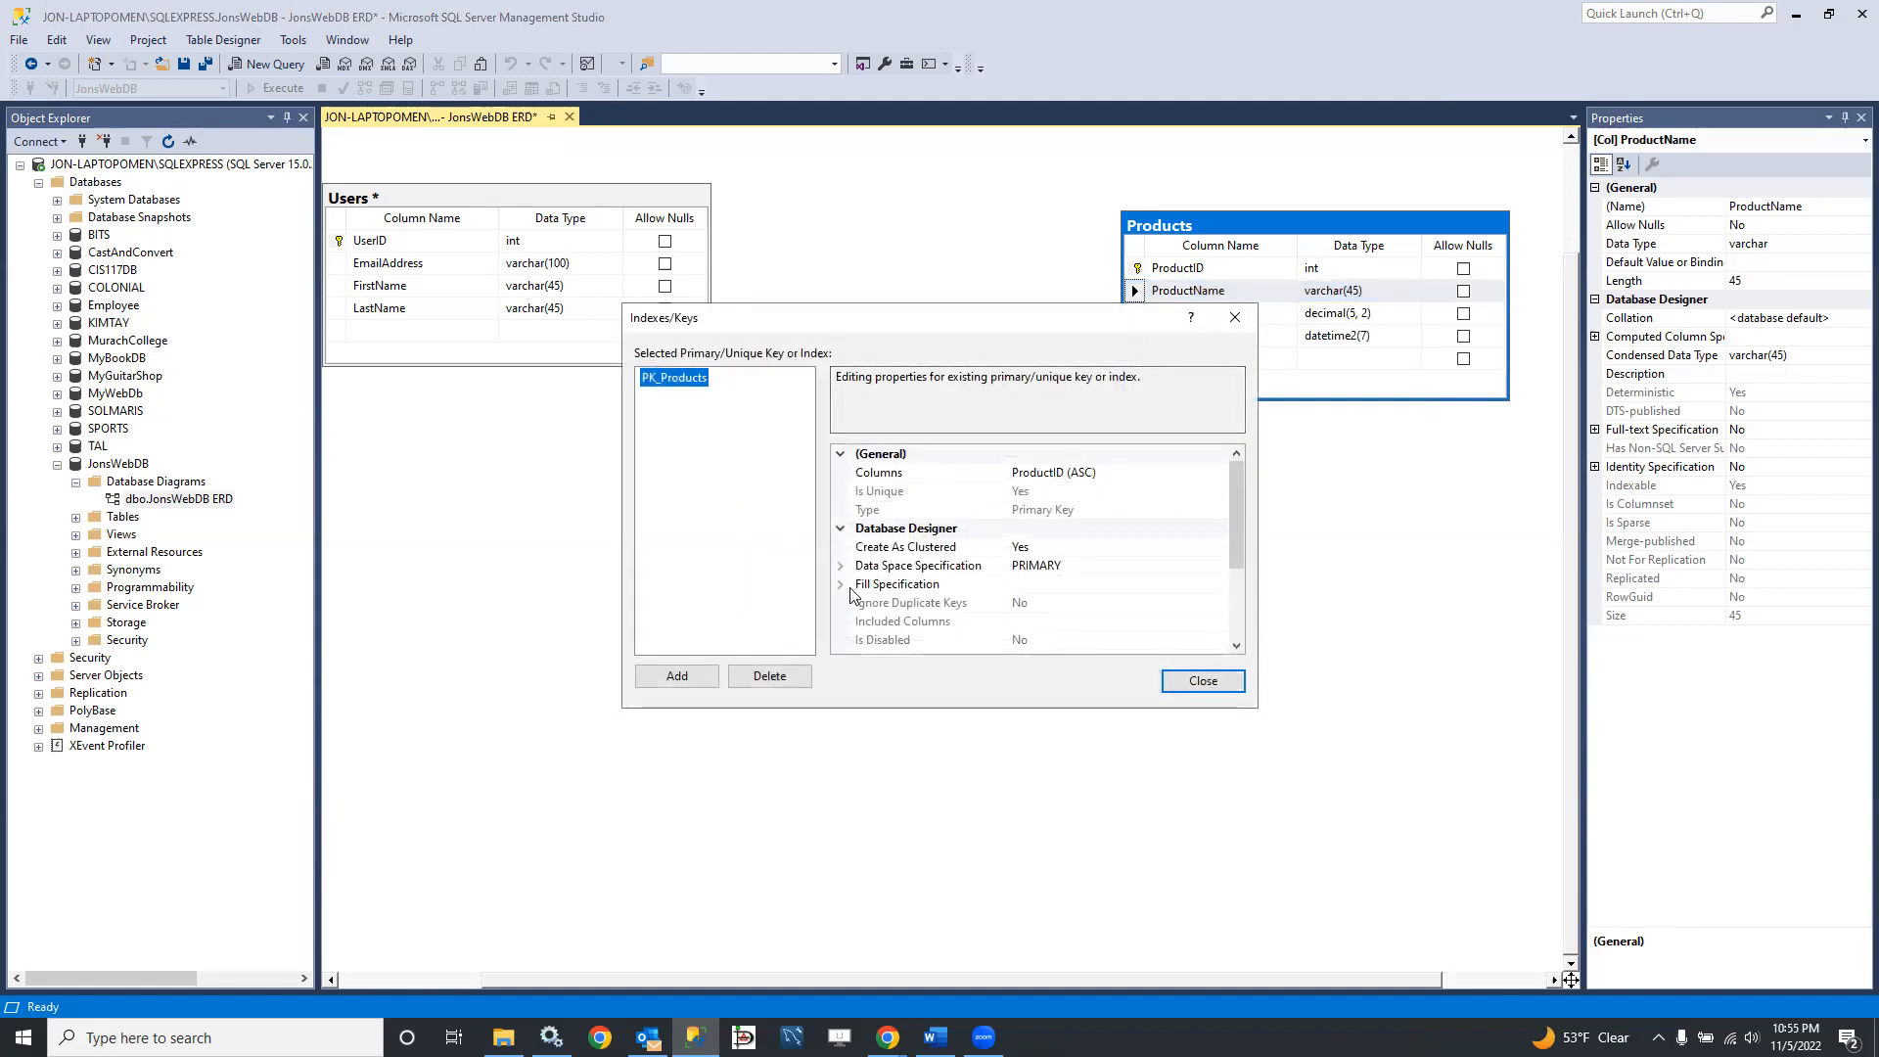
click(676, 675)
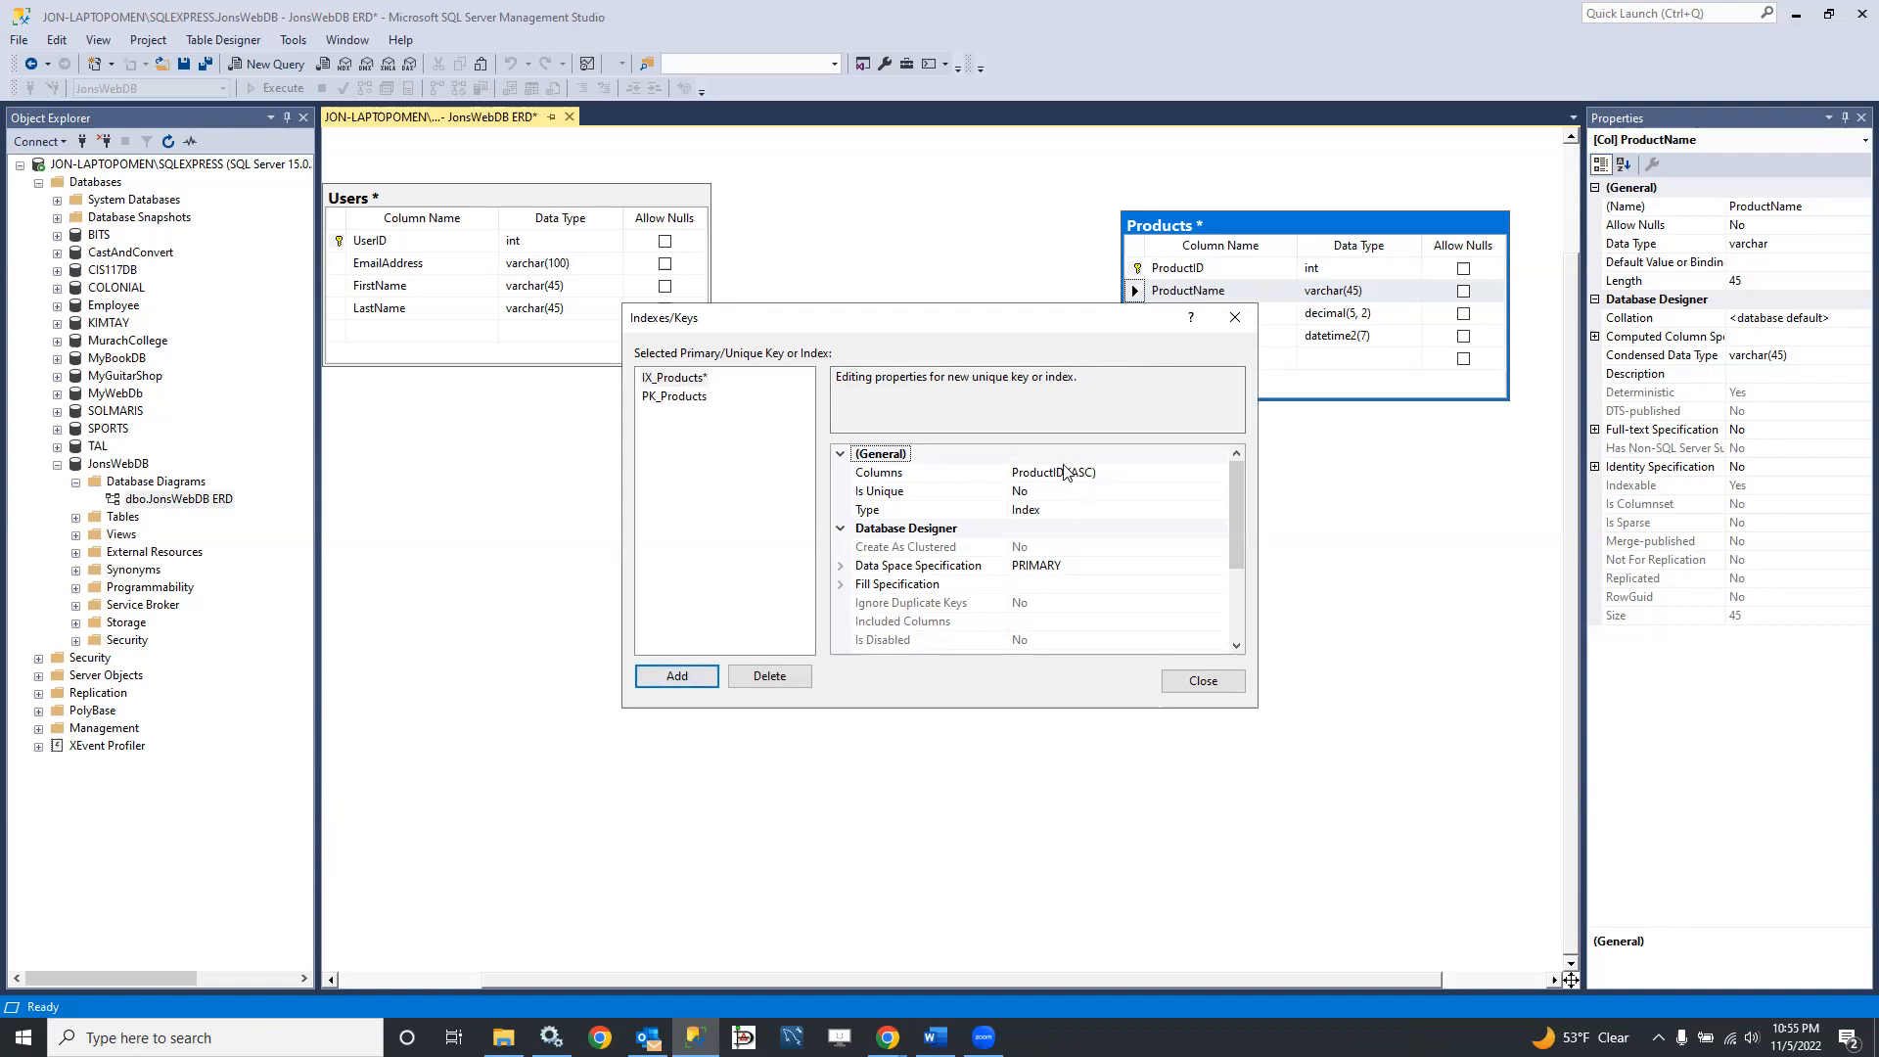
Step: Base the new Products index on the ProductName column in ascending order and make it unique
click(1219, 474)
click(925, 426)
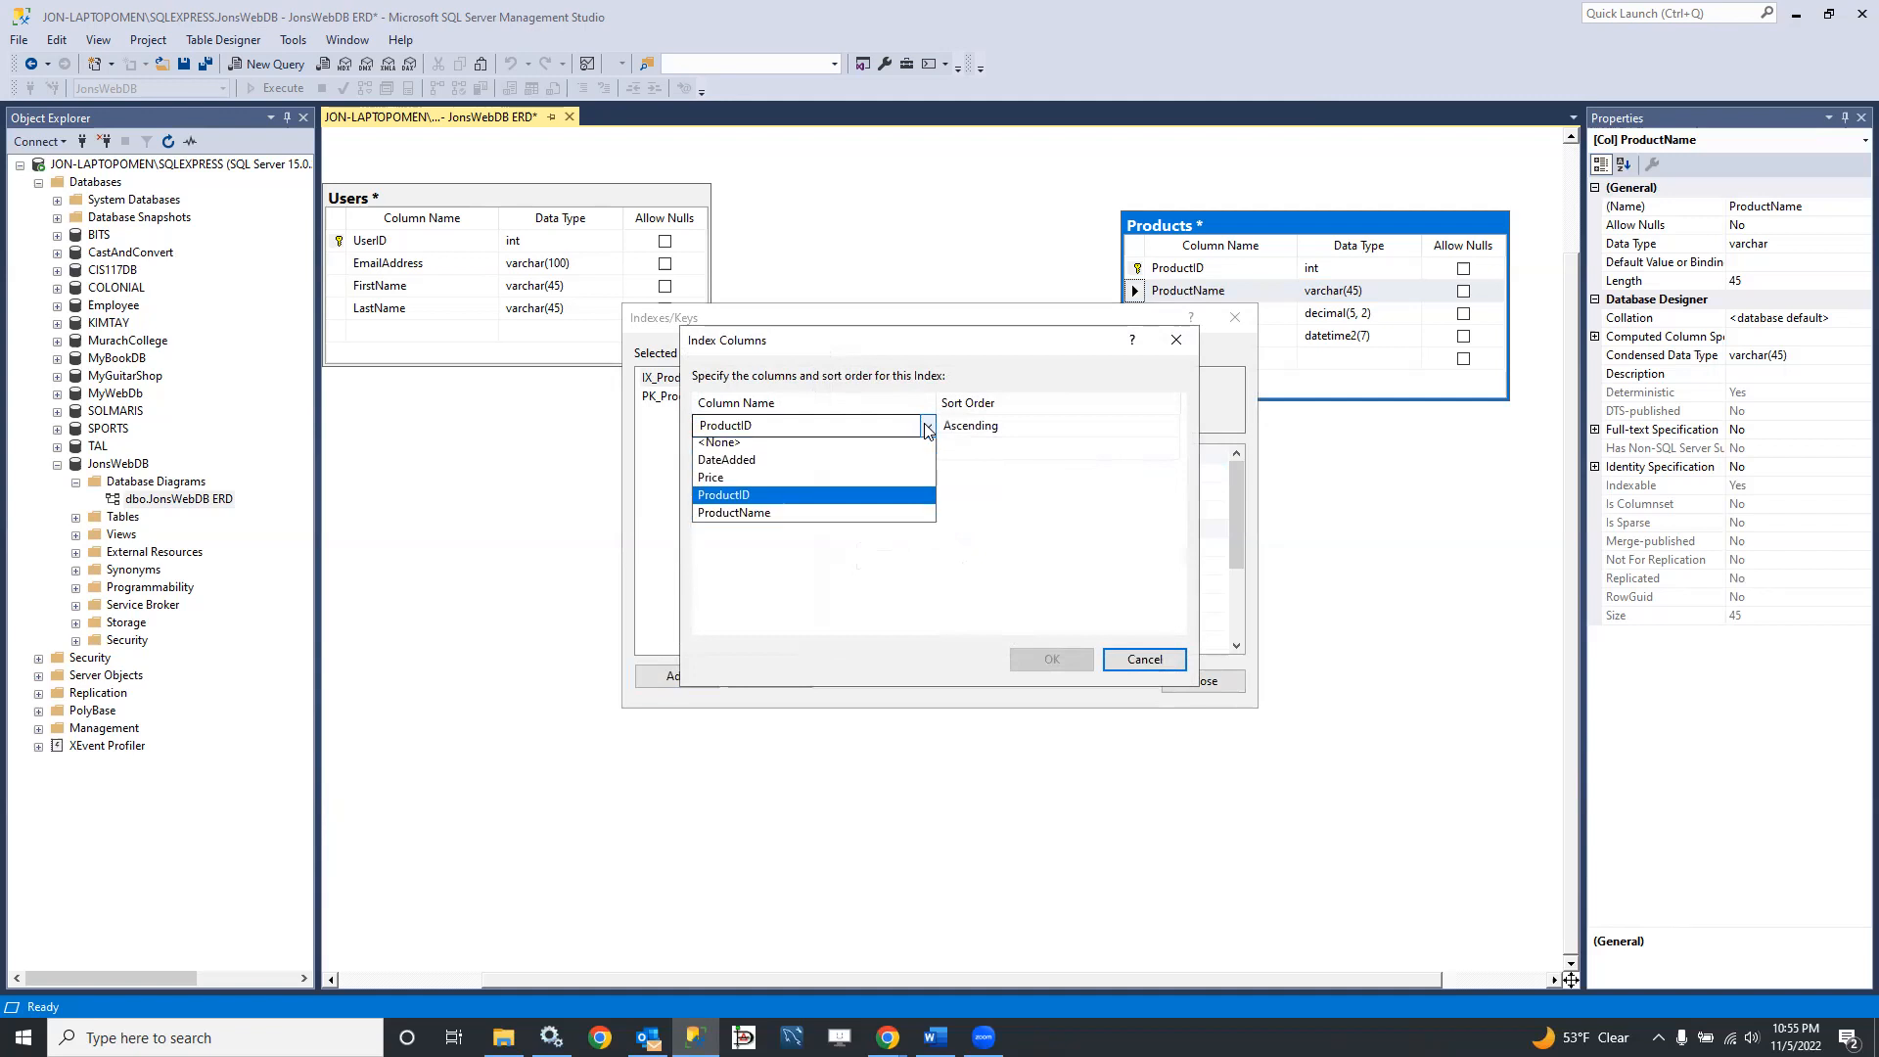
click(800, 515)
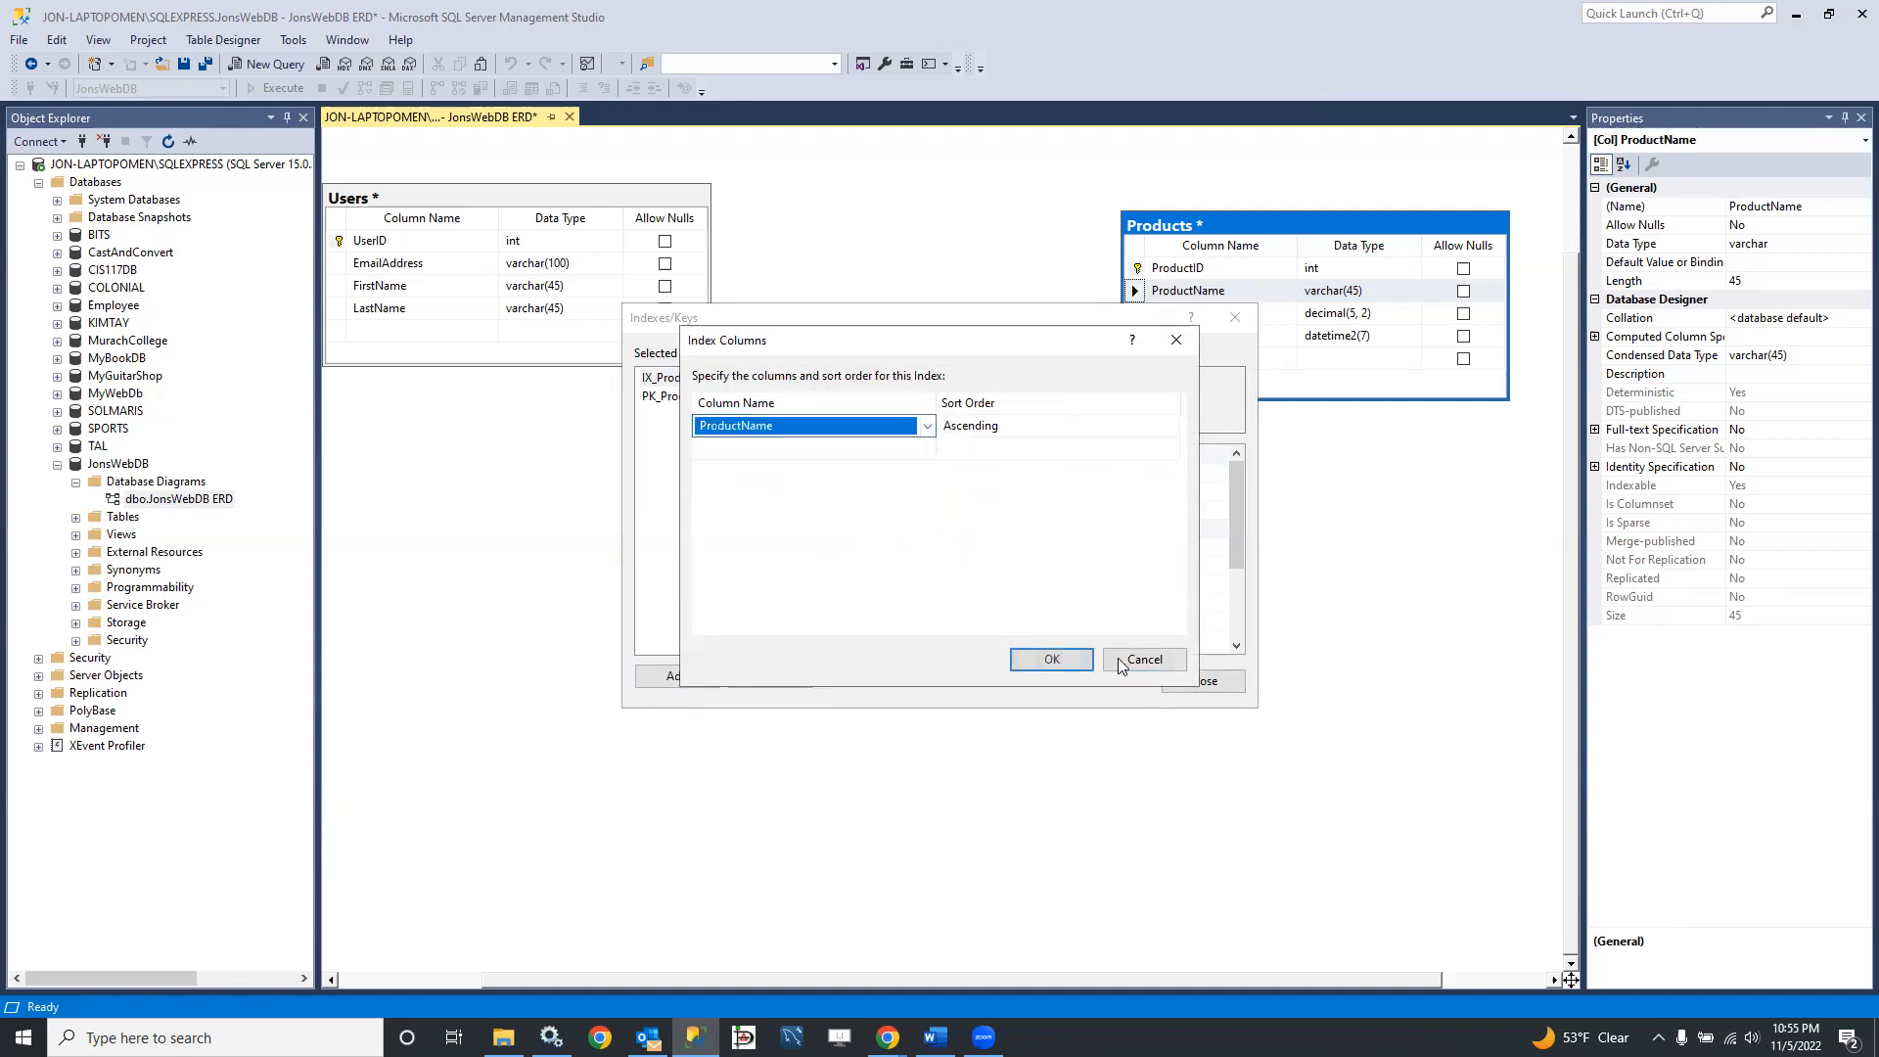
click(1044, 662)
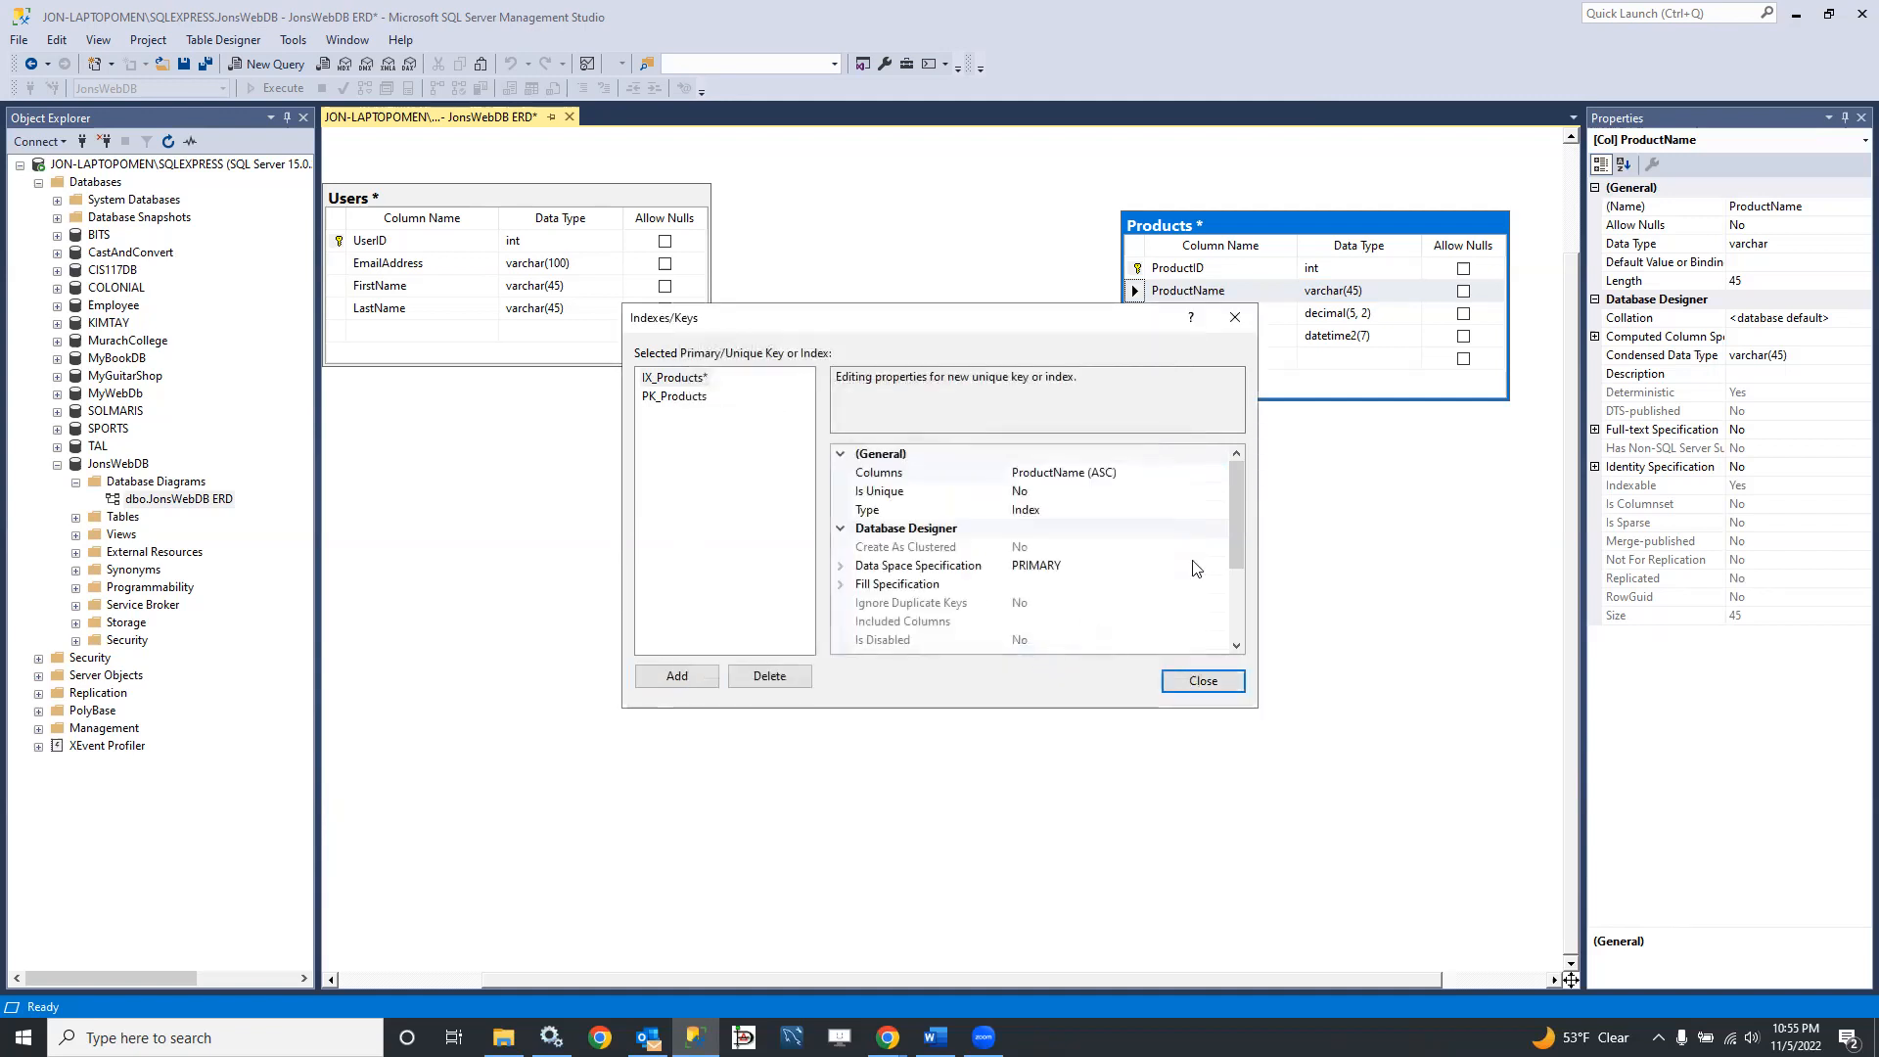
click(1076, 492)
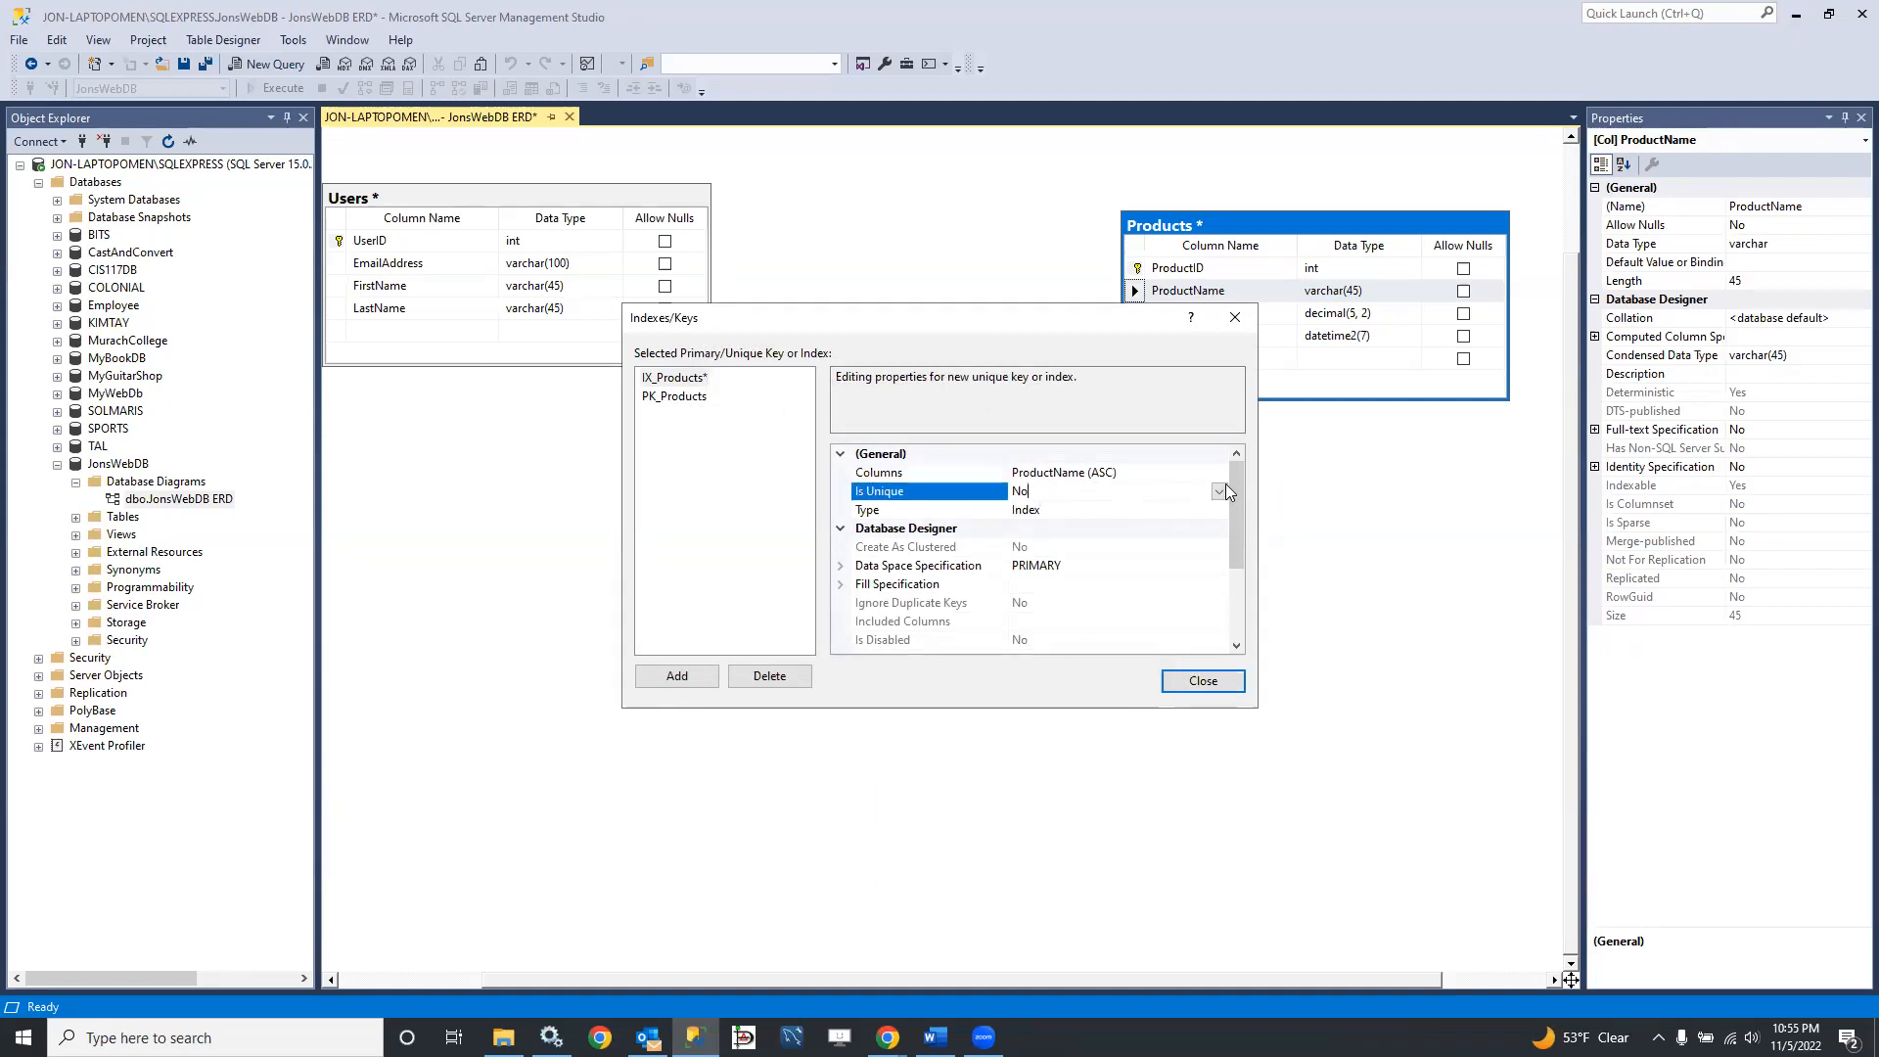
click(1218, 491)
click(1070, 510)
Step: Rename the new Products index as UQ_Products_ProductName and close the index settings
drag(1237, 524, 1215, 654)
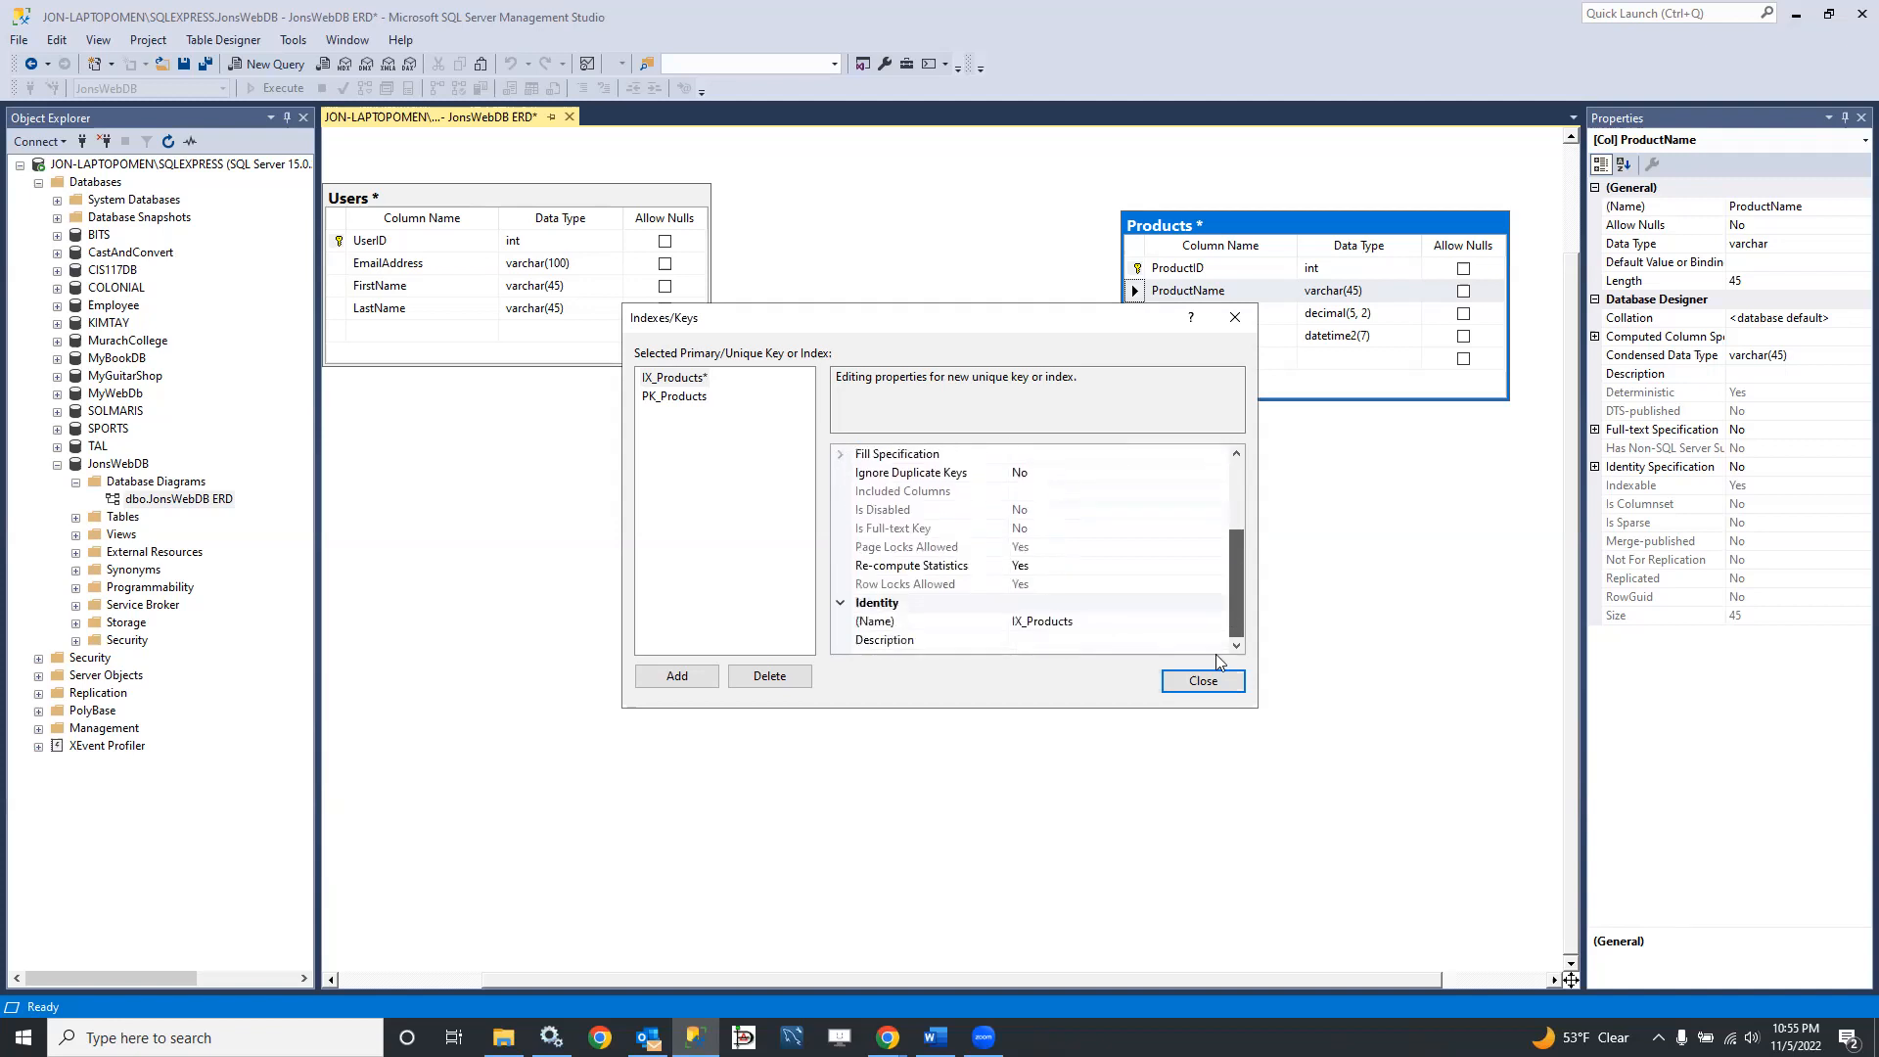
click(1023, 620)
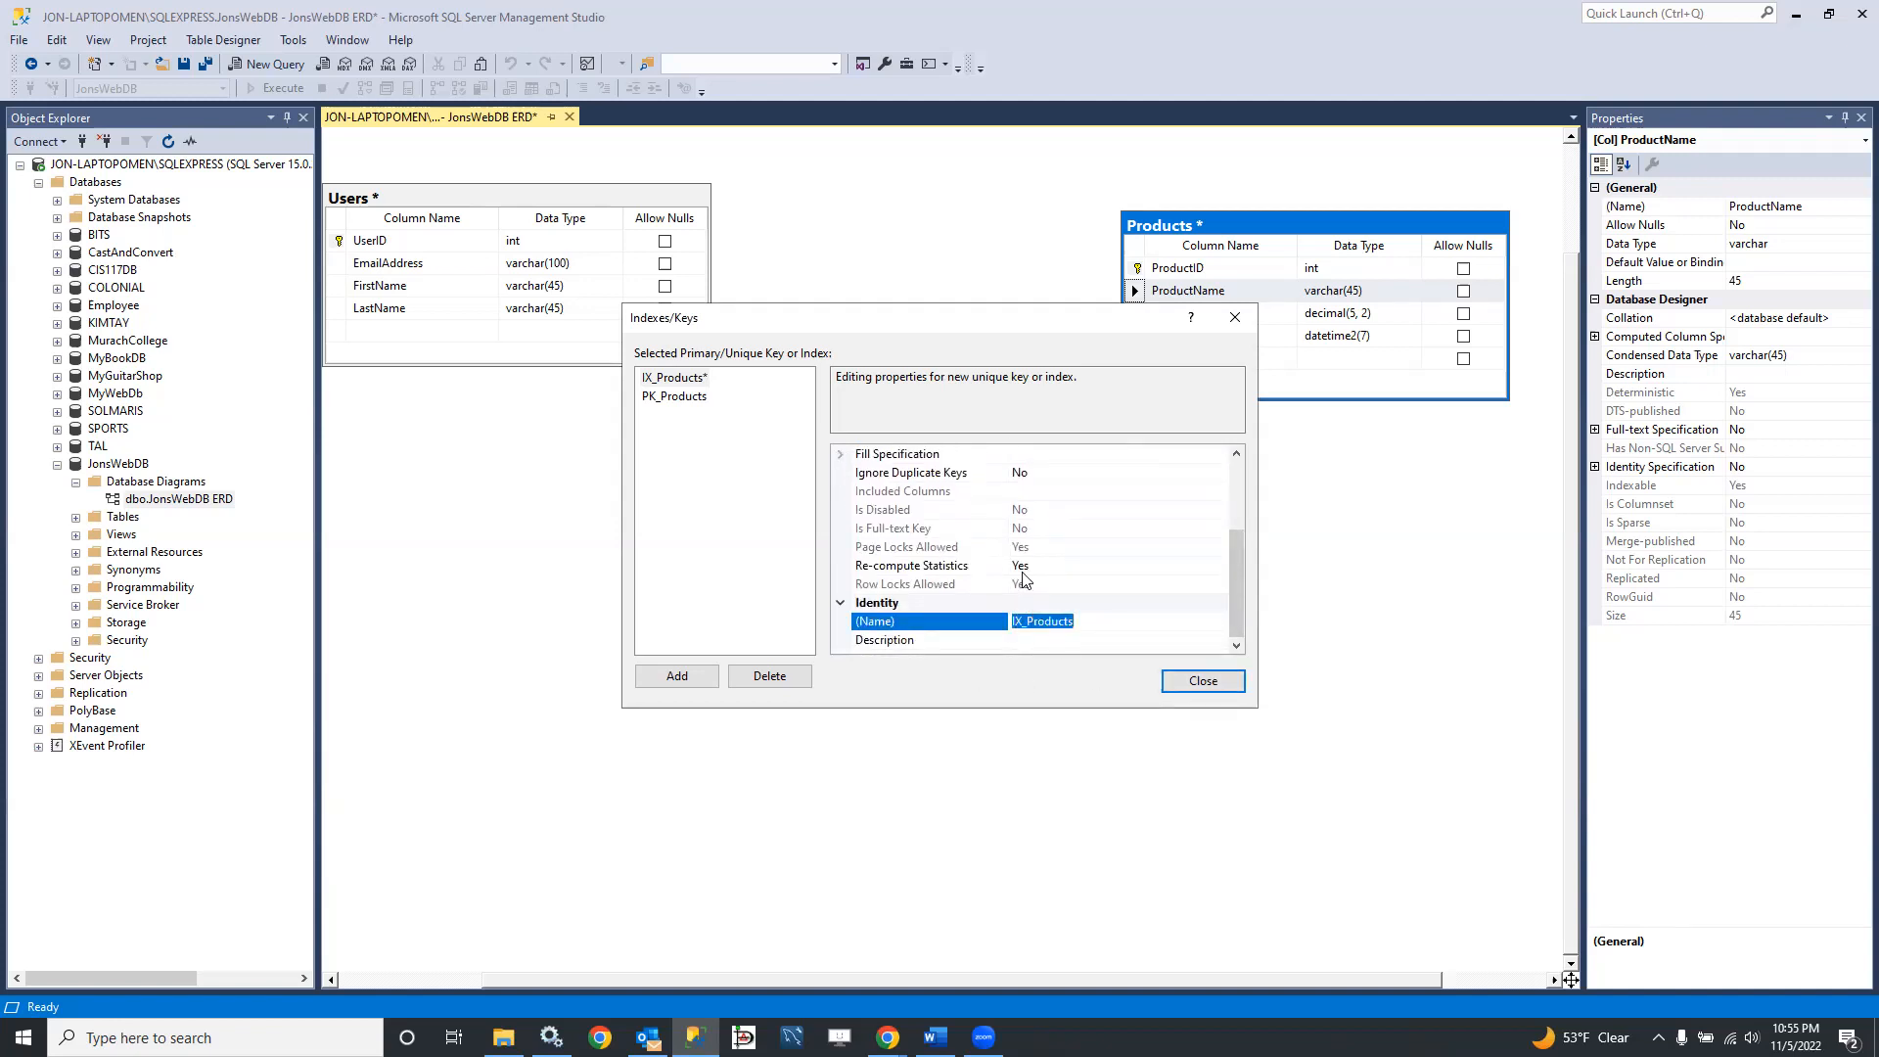
key(Home)
text(UQ)
key(Delete)
key(Delete)
key(Return)
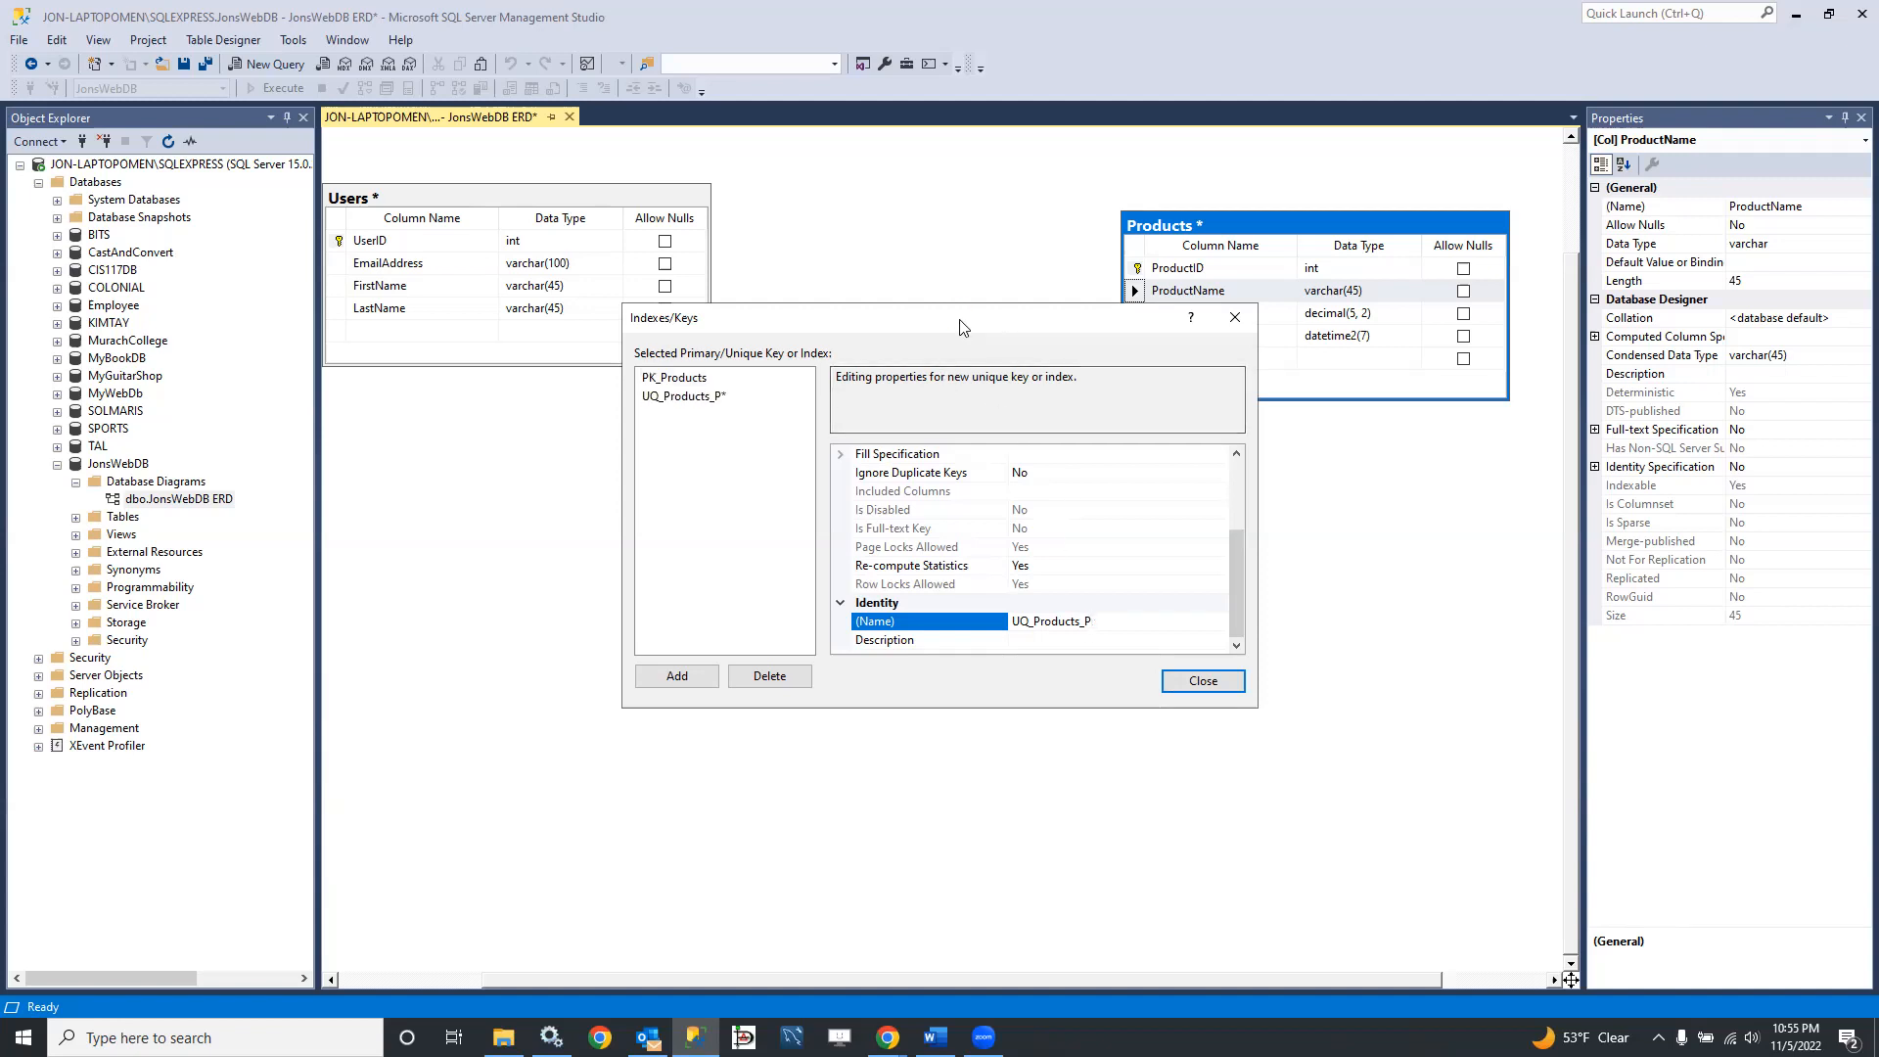
drag(960, 320, 1150, 313)
text(ro)
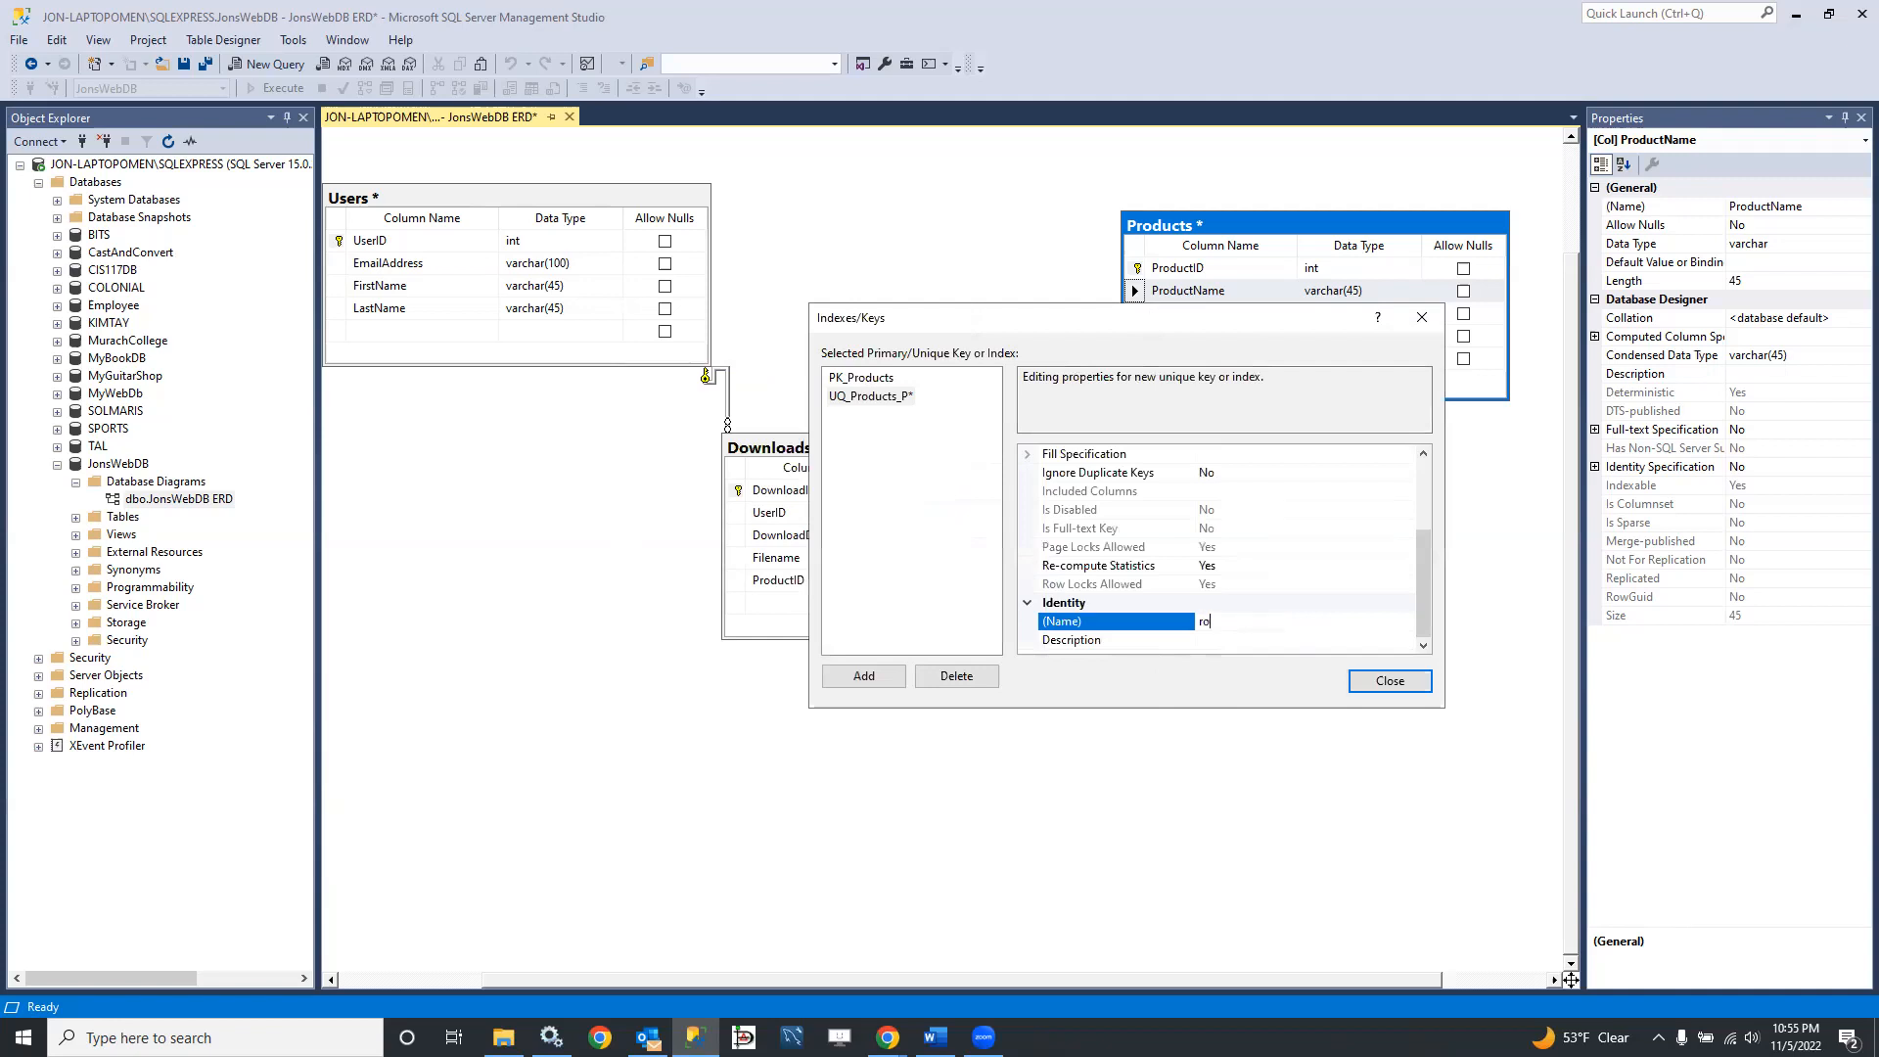
text(Q_Products_ProductName)
click(1274, 641)
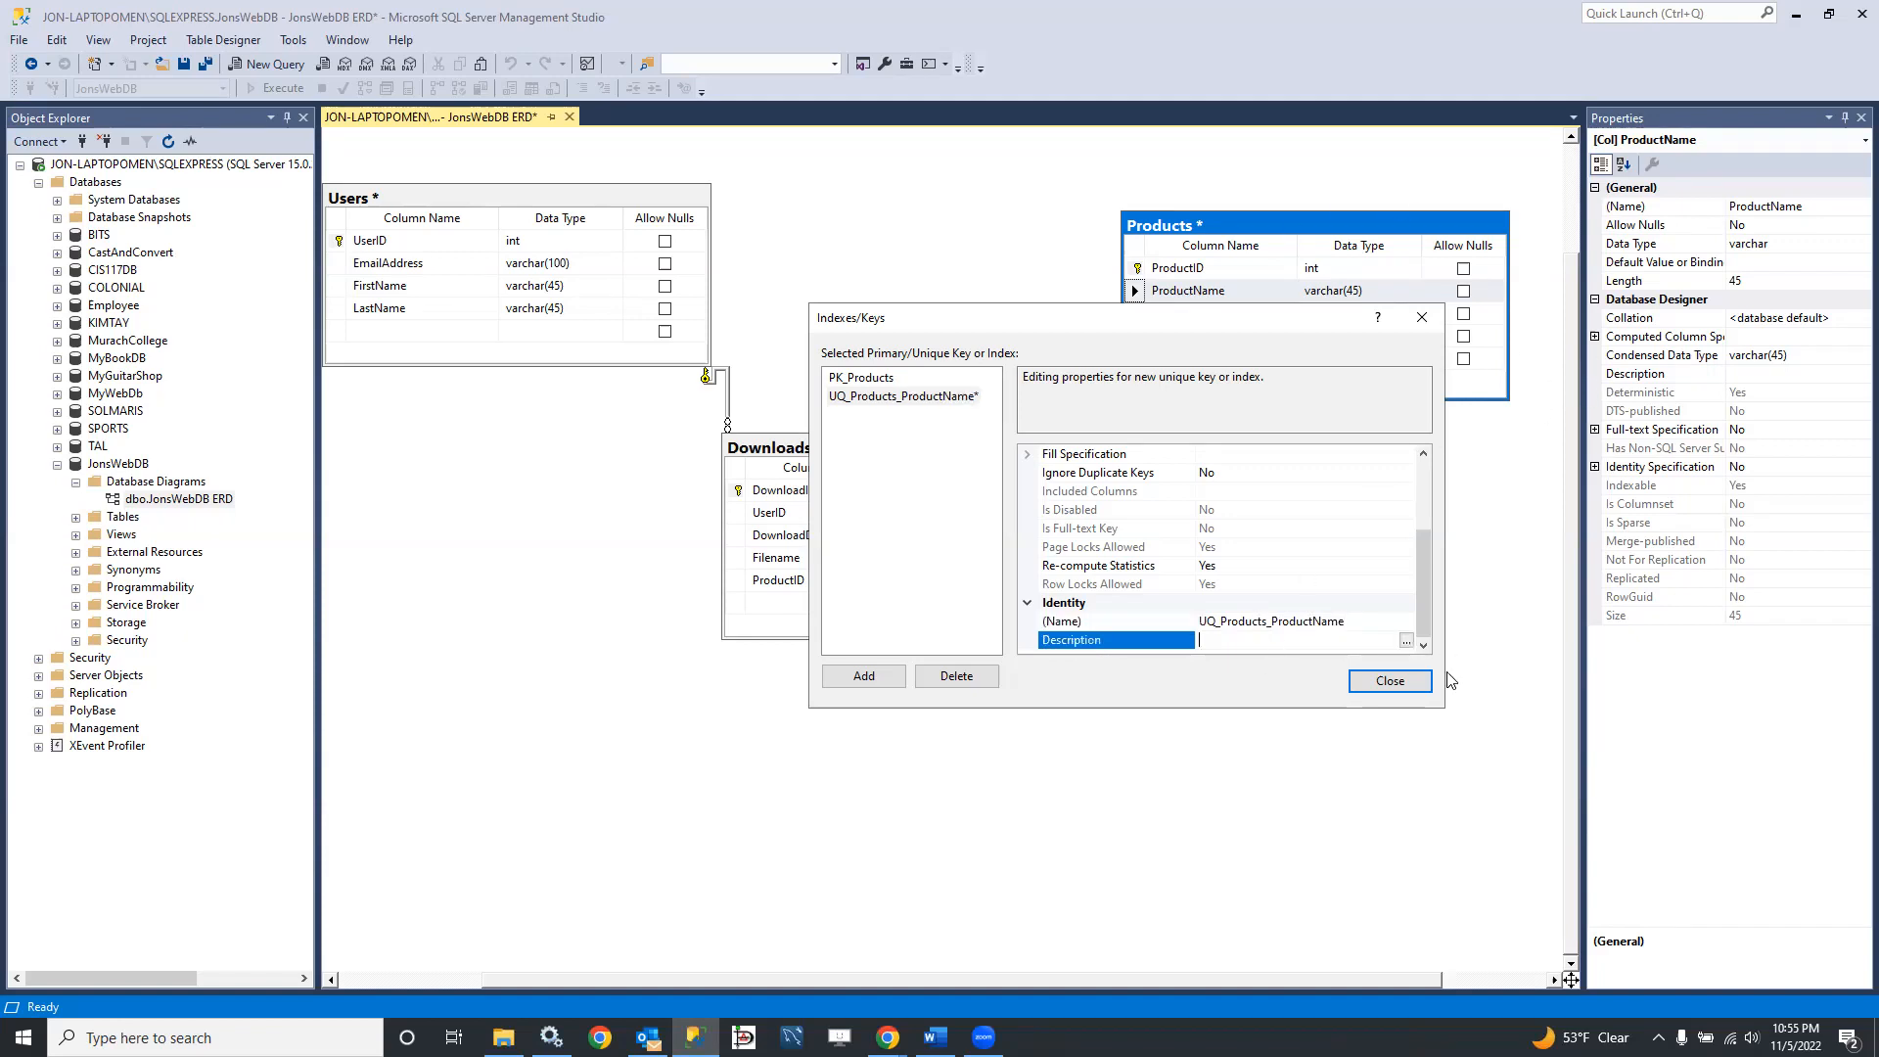
click(1390, 681)
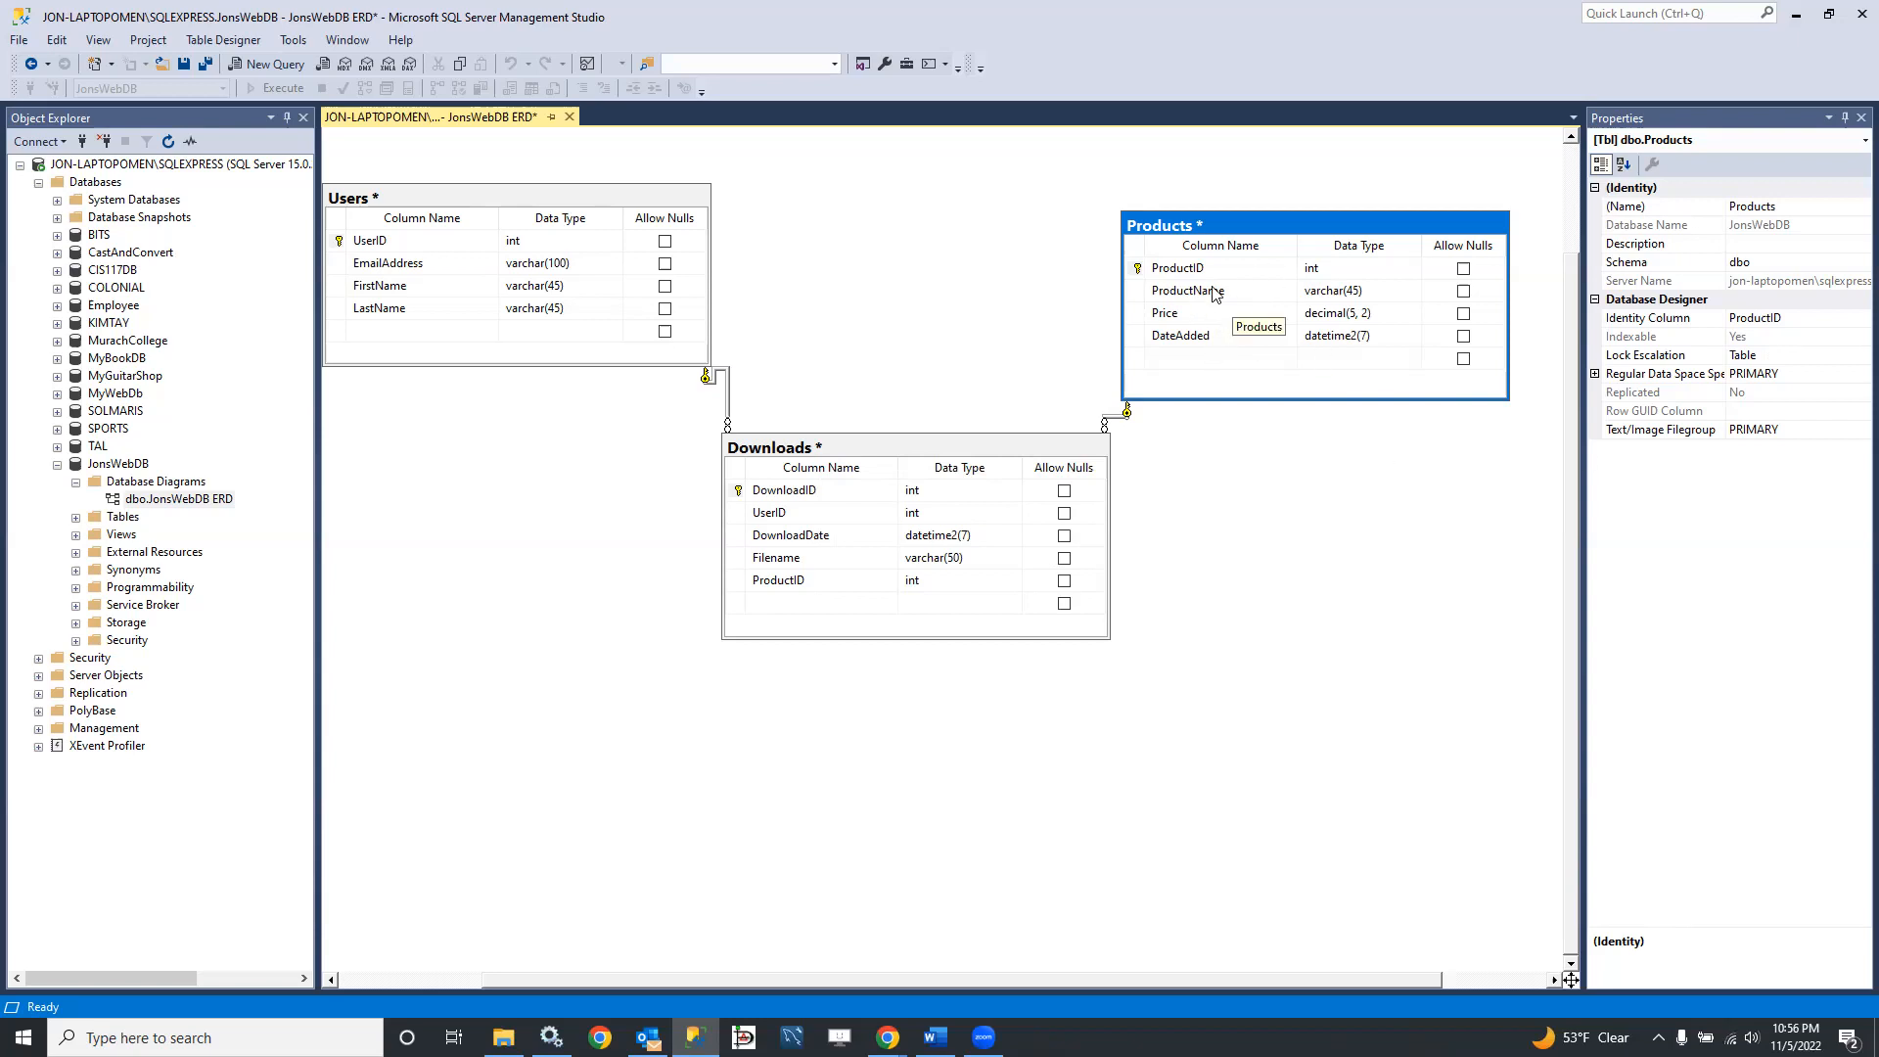
Step: Open the index and key settings of the Downloads table from its DownloadDate column and add a new index
click(791, 544)
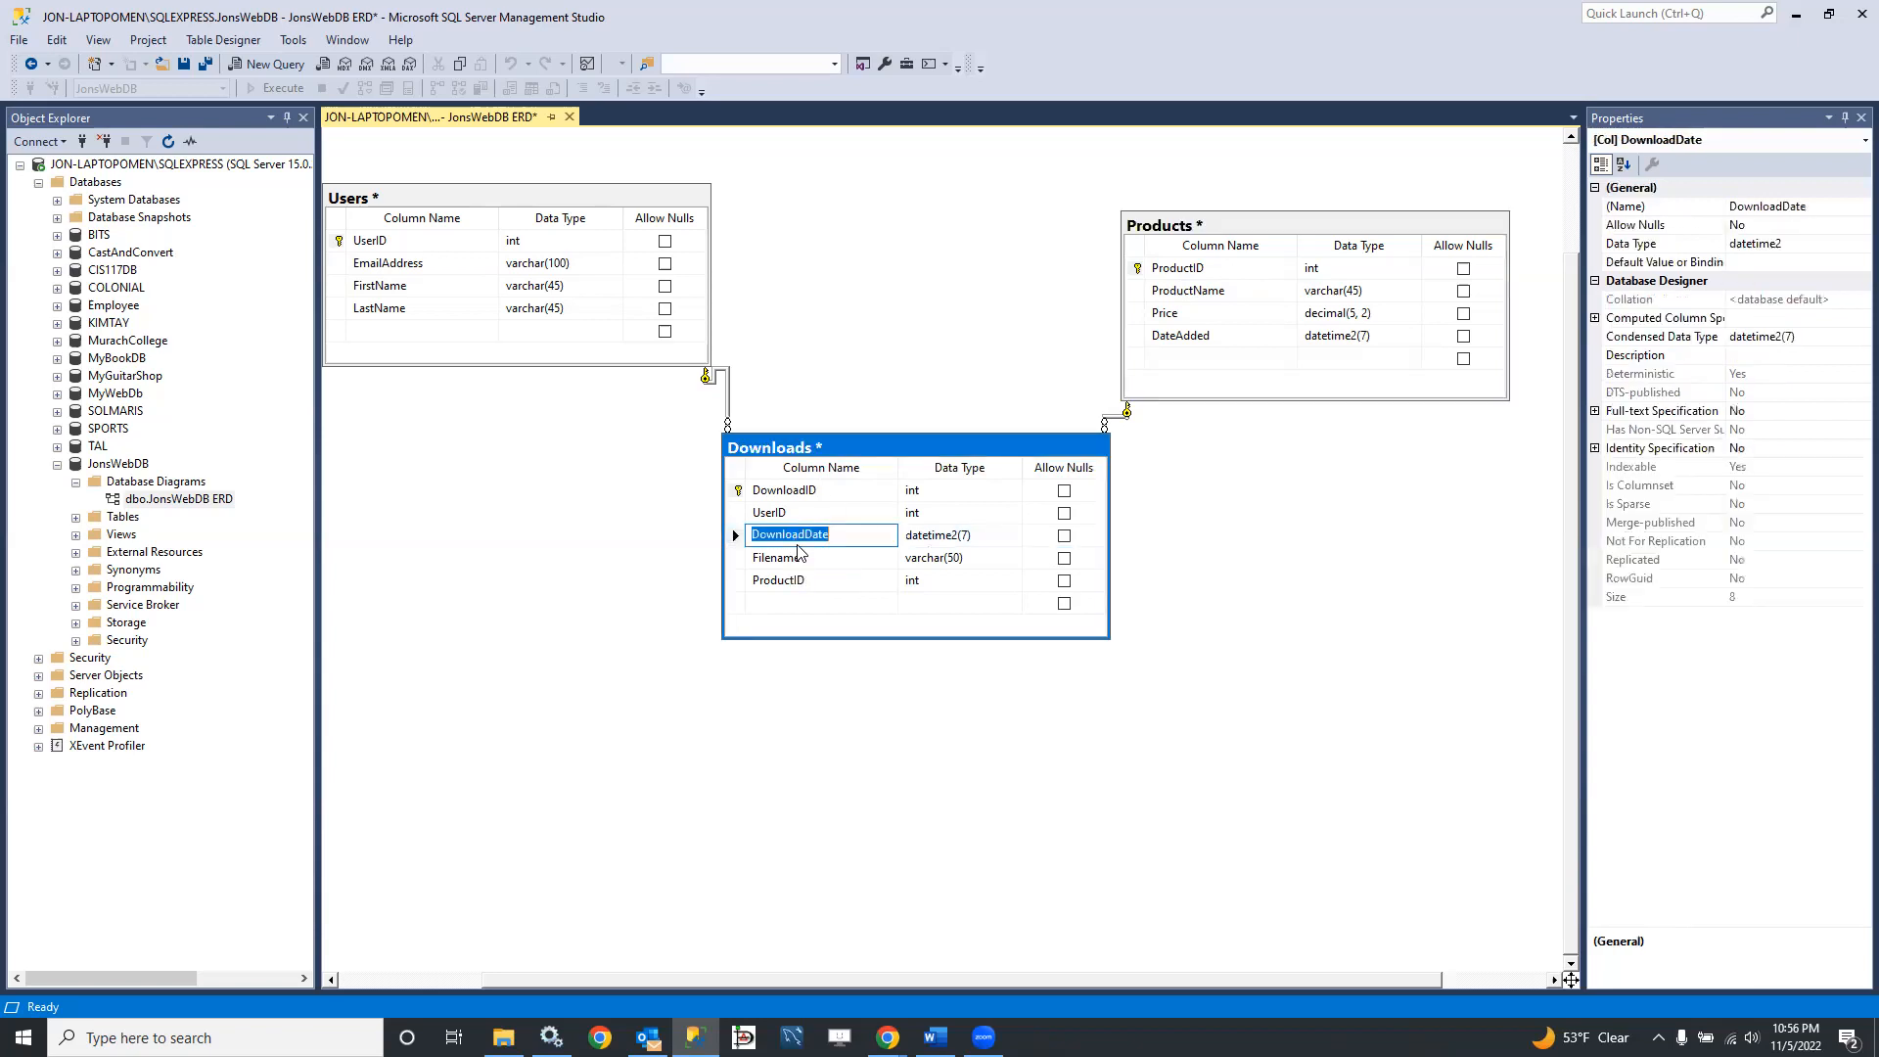
right_click(735, 541)
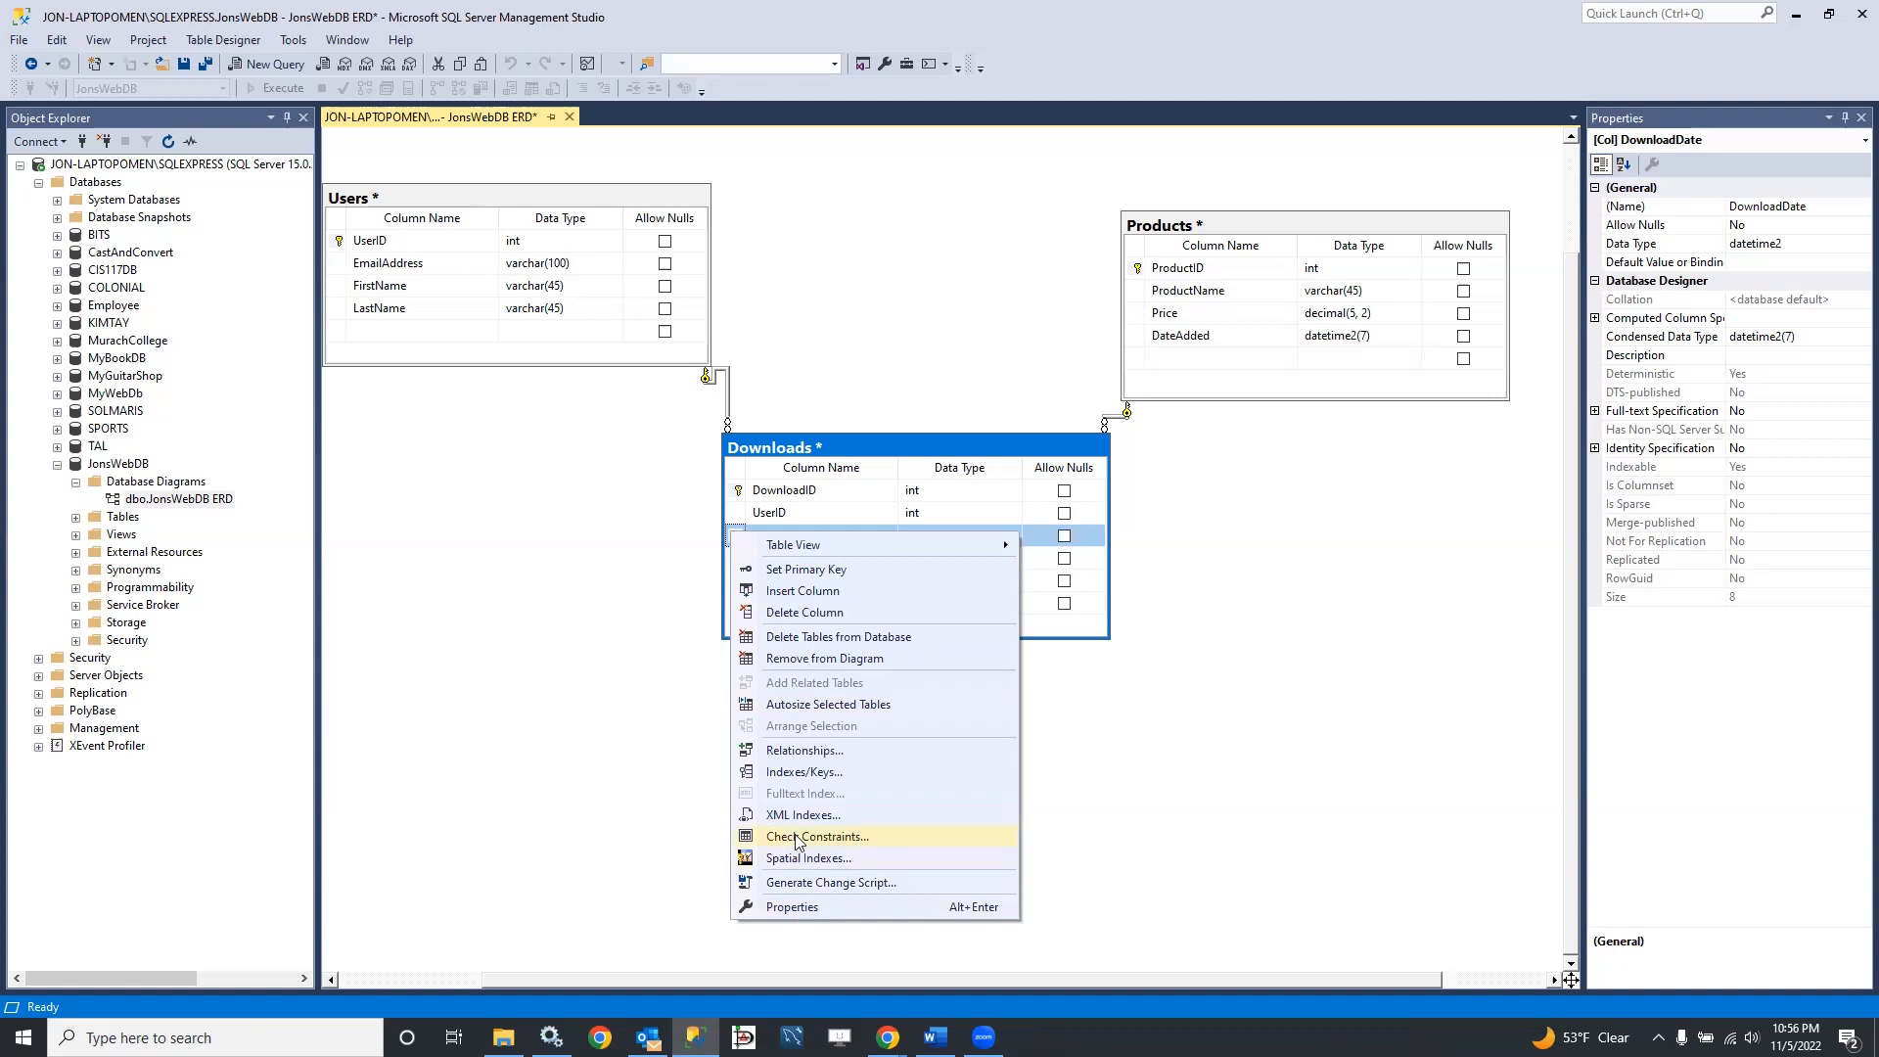
click(796, 773)
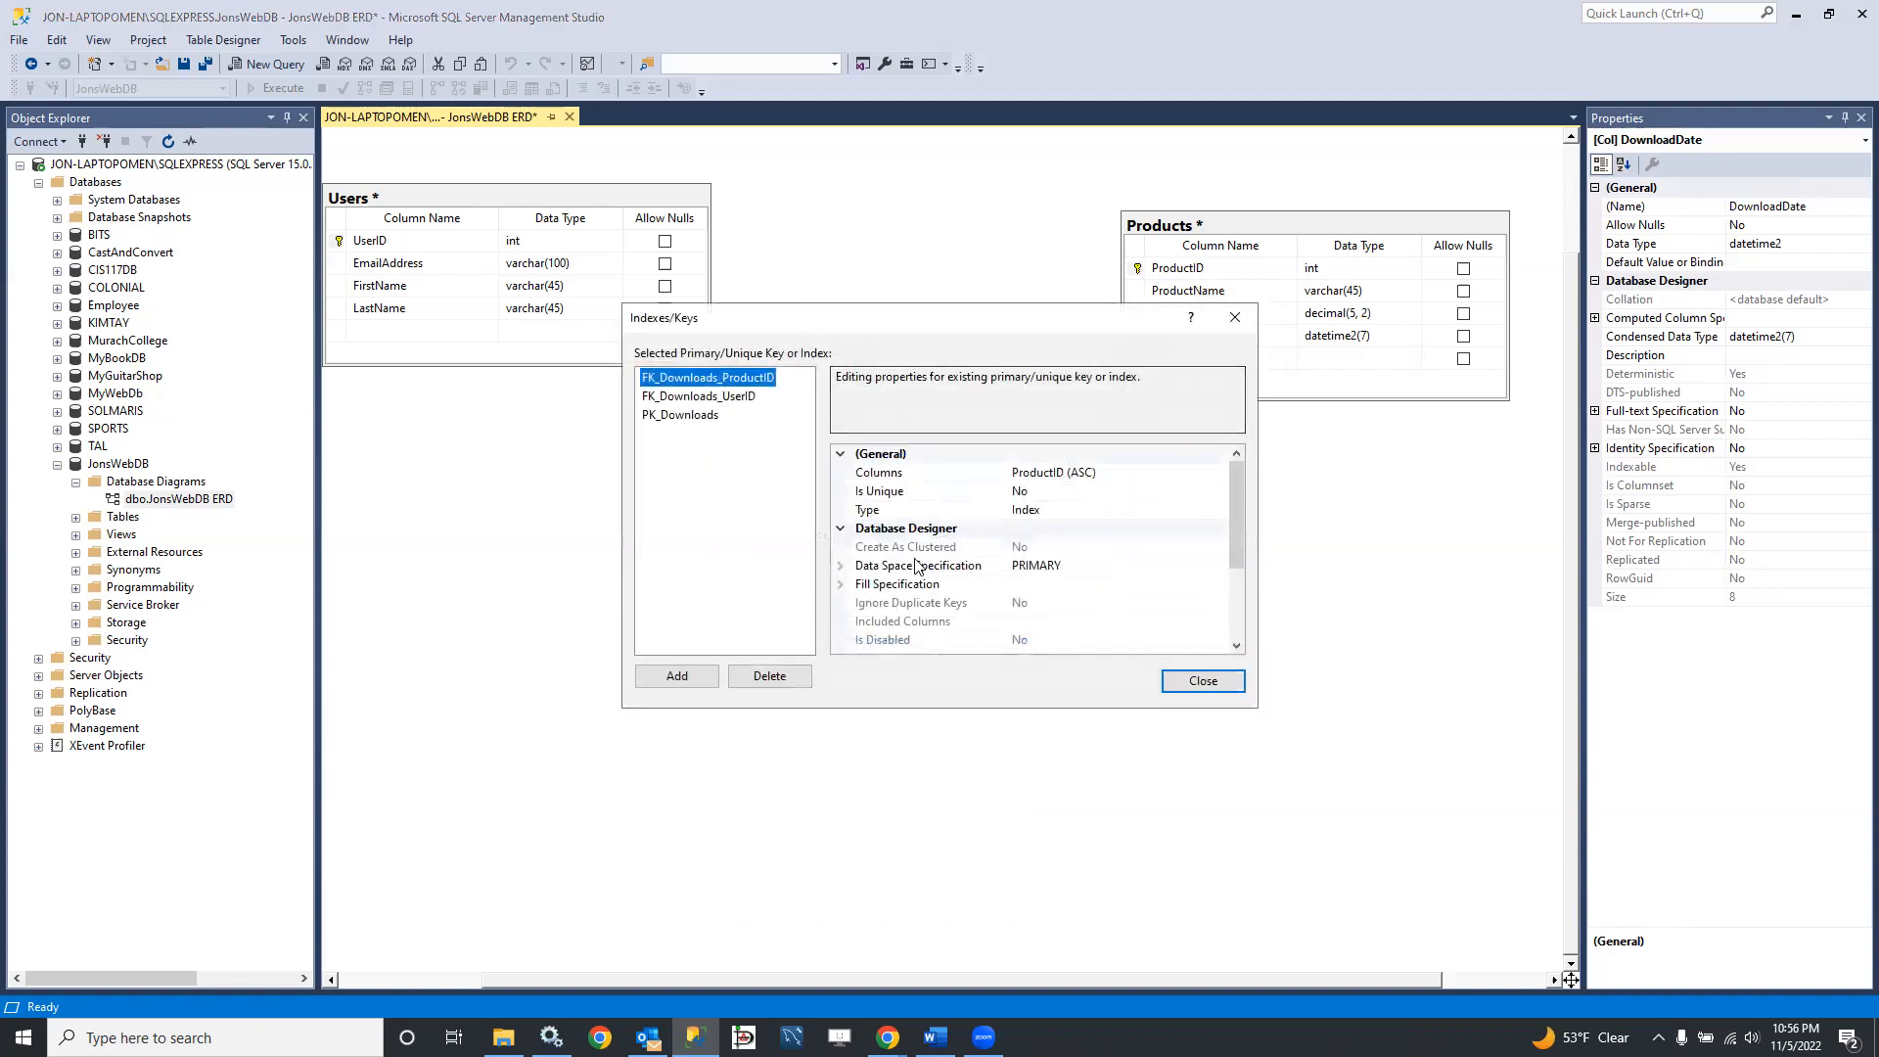
click(677, 677)
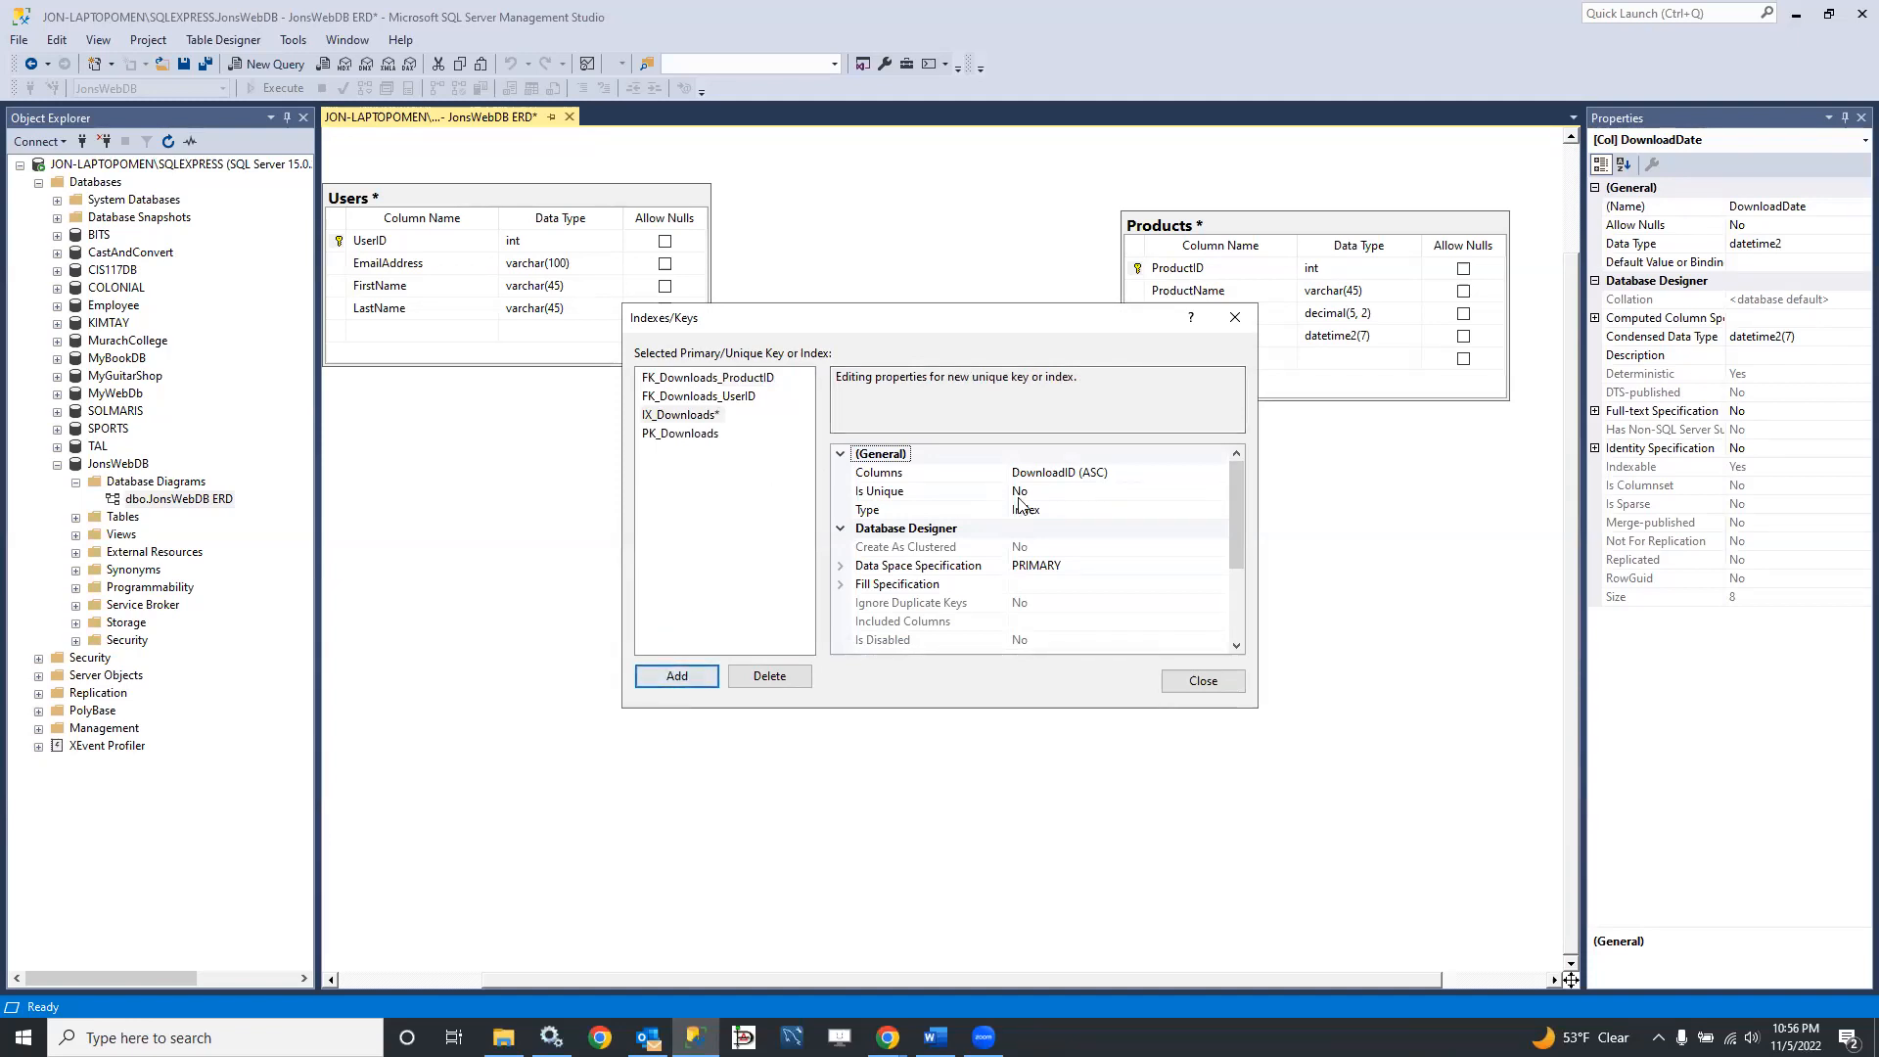
Step: Base the new Downloads index on the DownloadDate column in ascending order
click(1103, 473)
click(1221, 474)
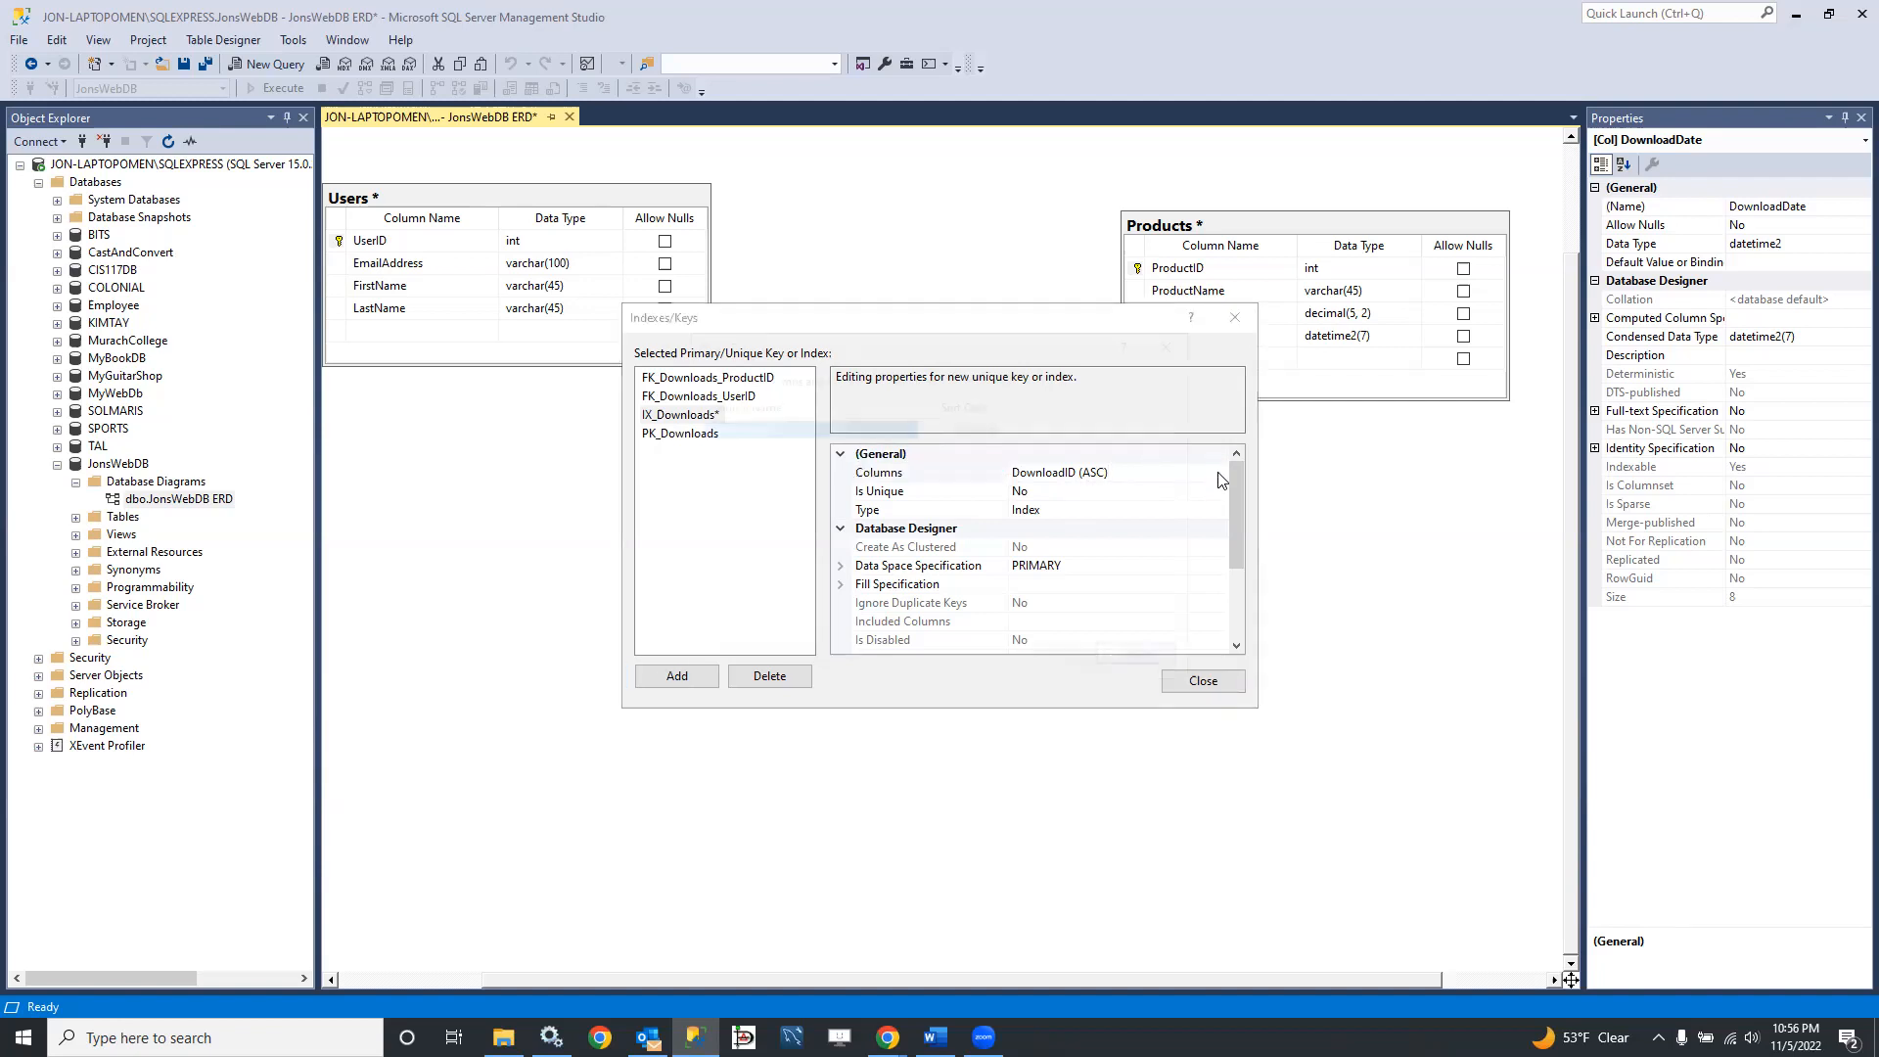
click(927, 425)
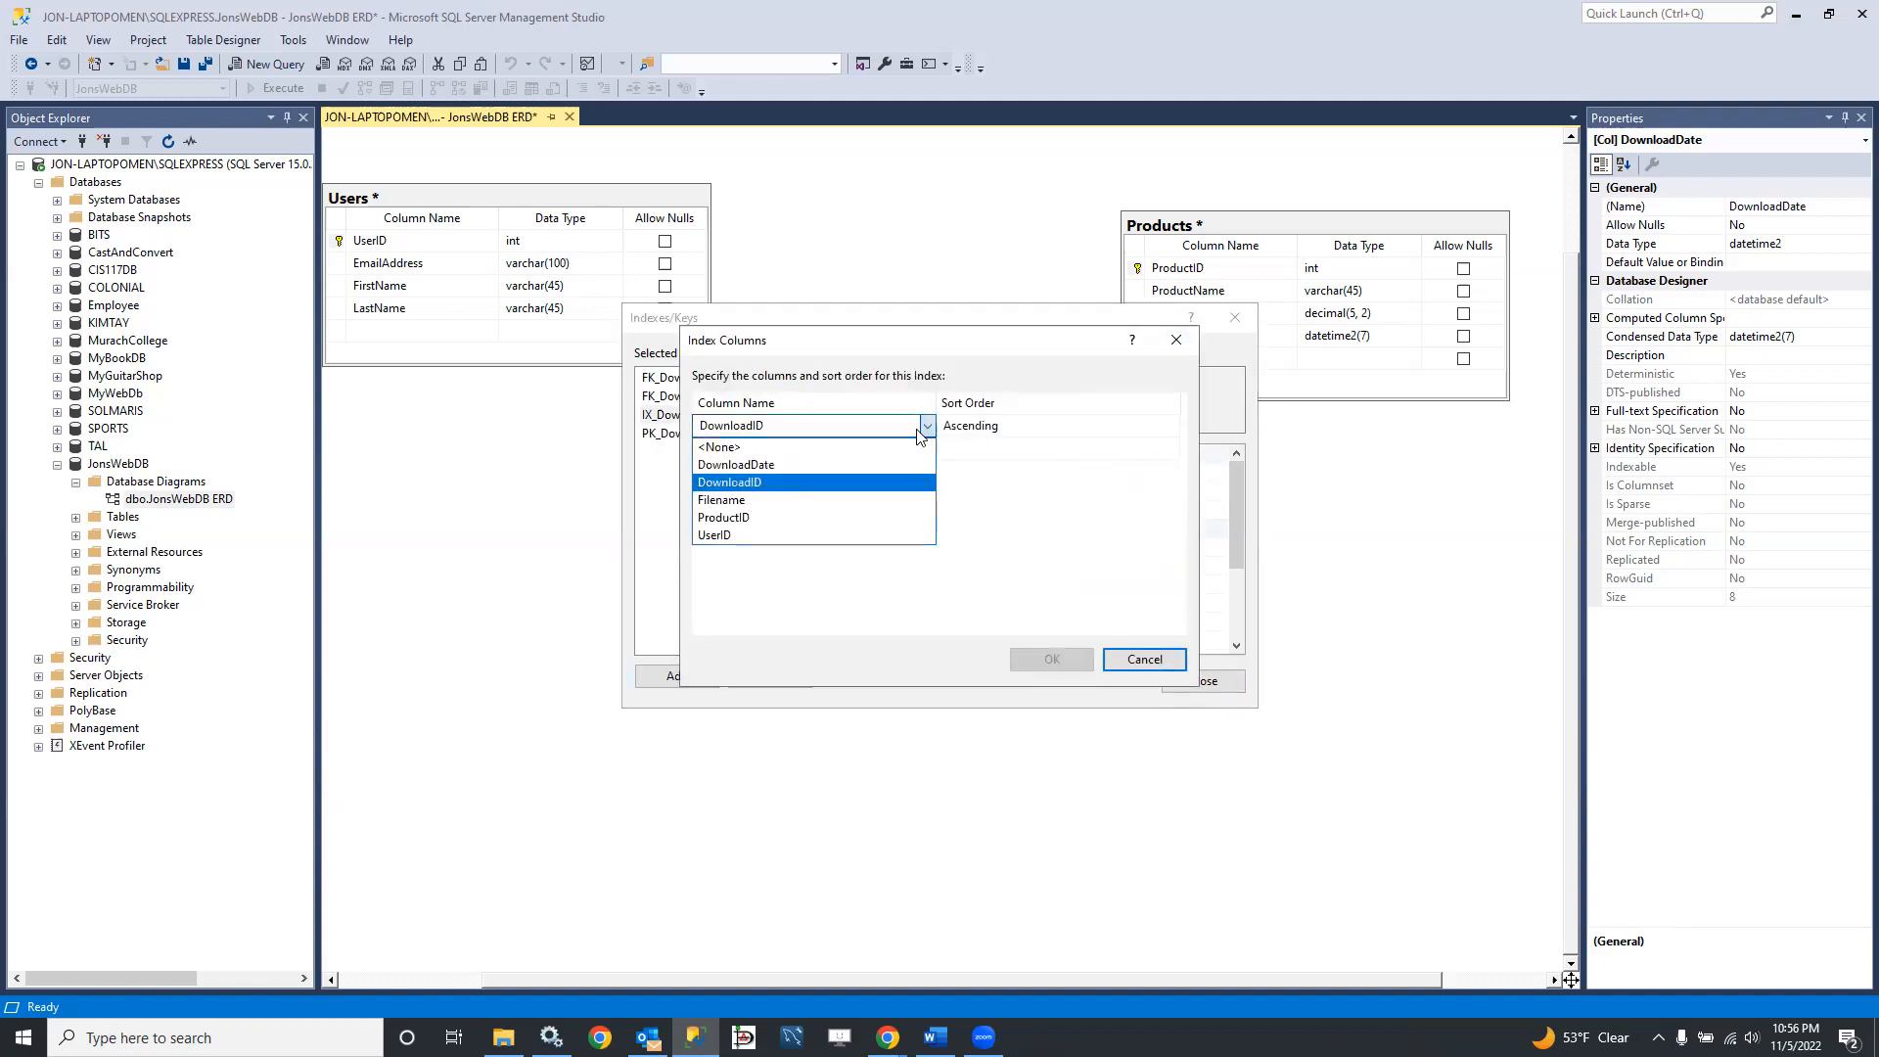
click(775, 467)
click(1041, 658)
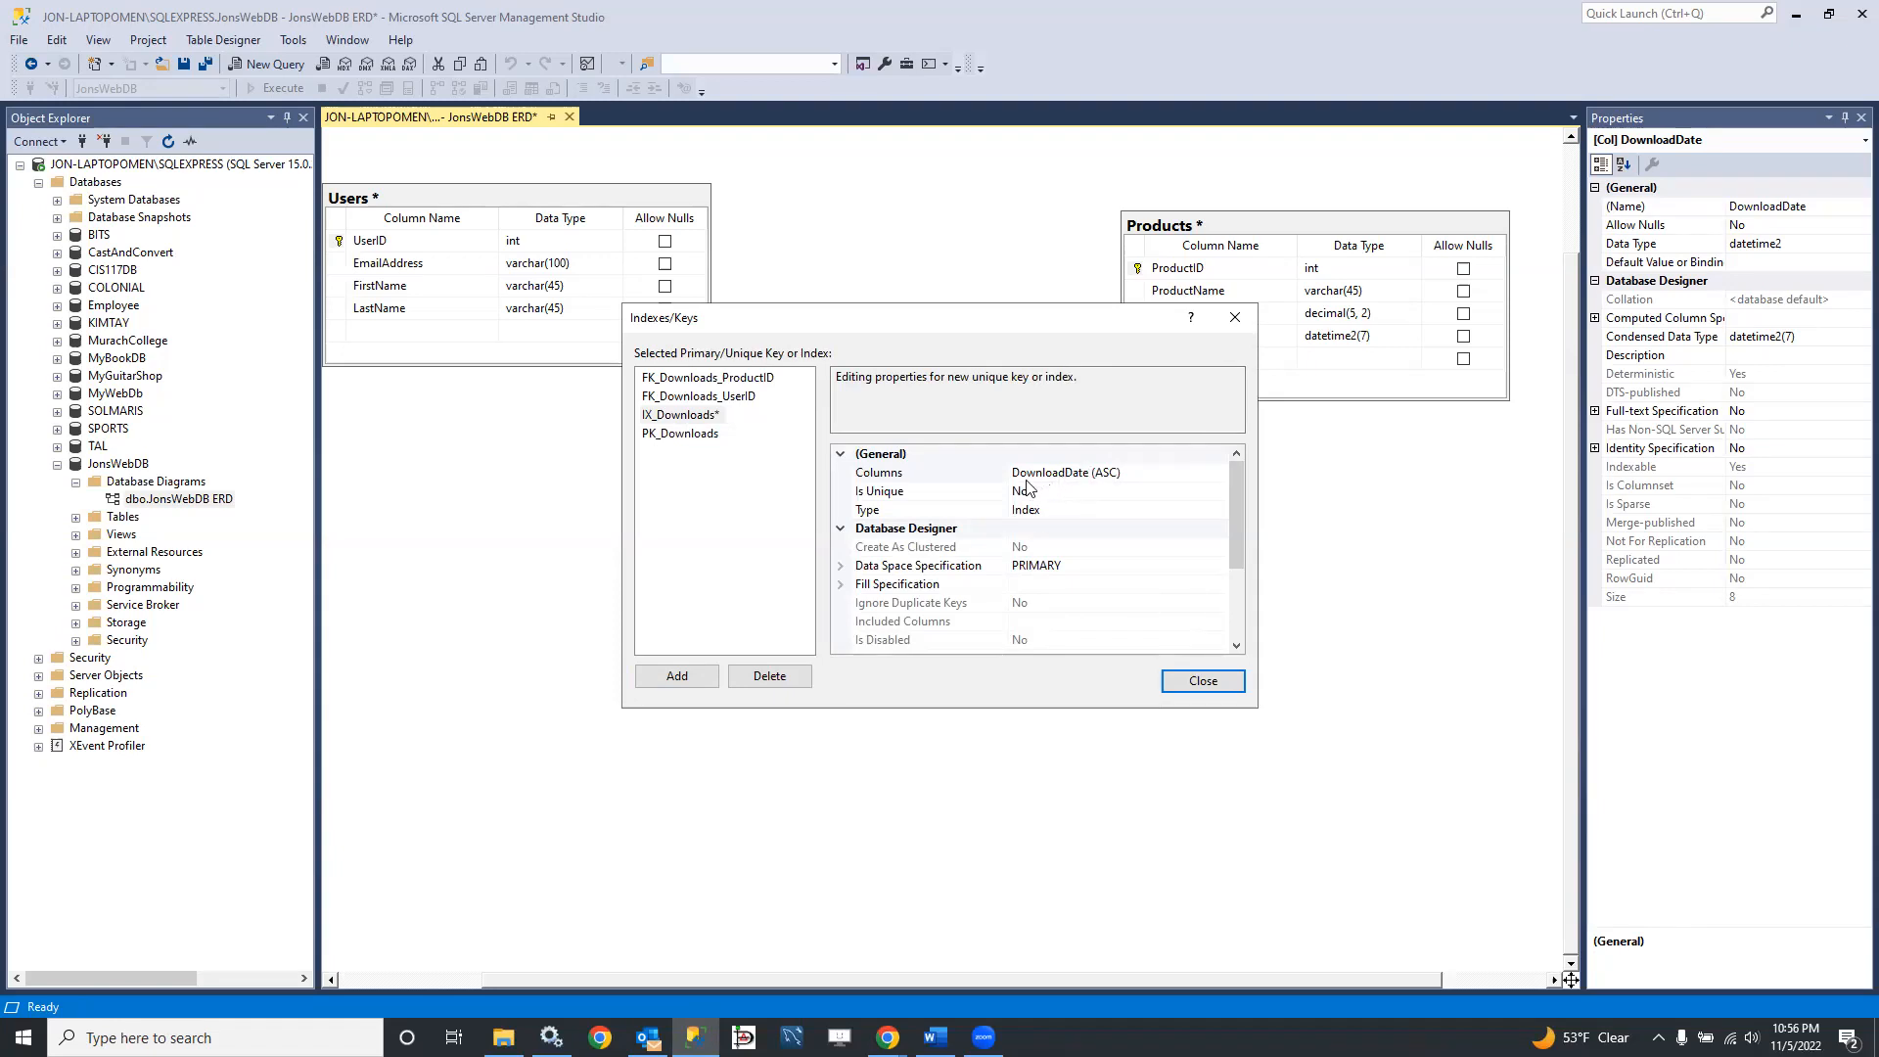
Step: Rename the new Downloads index as IX_Downloads_DownloadDate and close the index settings
scroll(1086, 612, down, 3)
click(1103, 622)
text(_Downloads_)
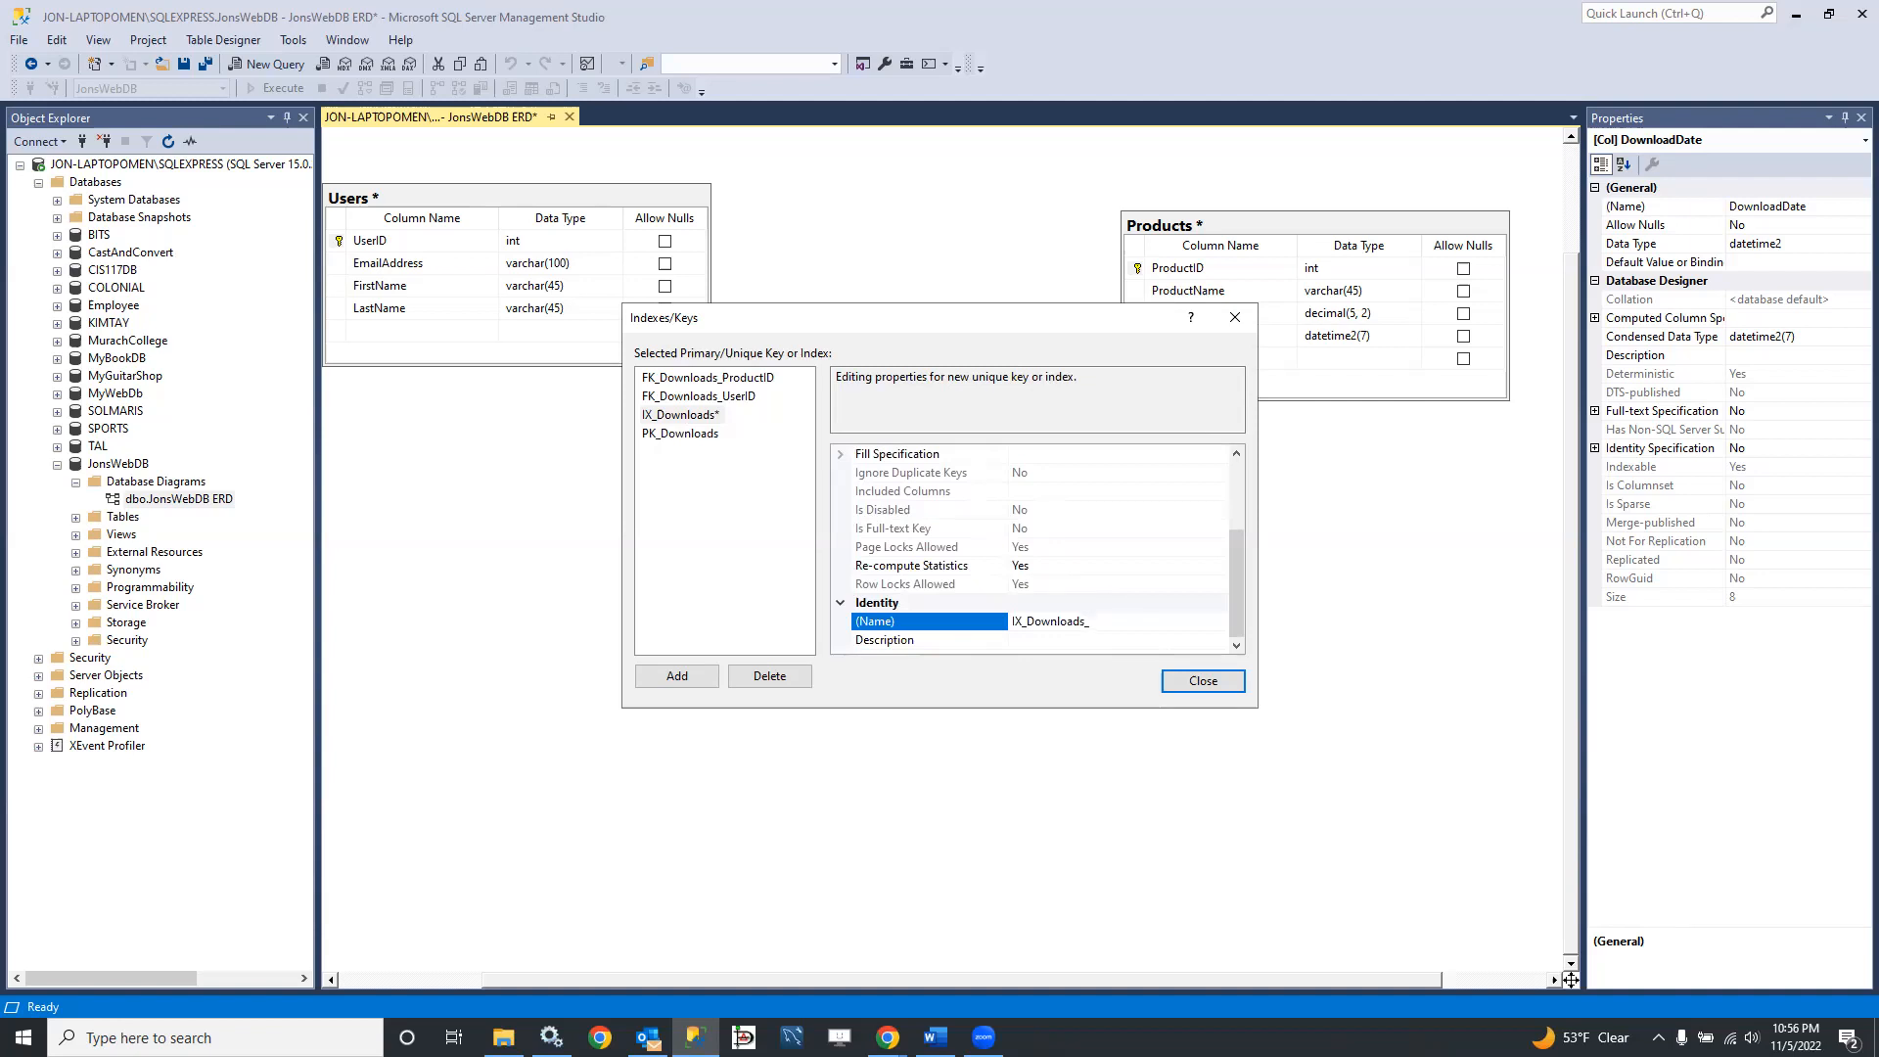
drag(985, 320, 978, 599)
text(D)
key(BackSpace)
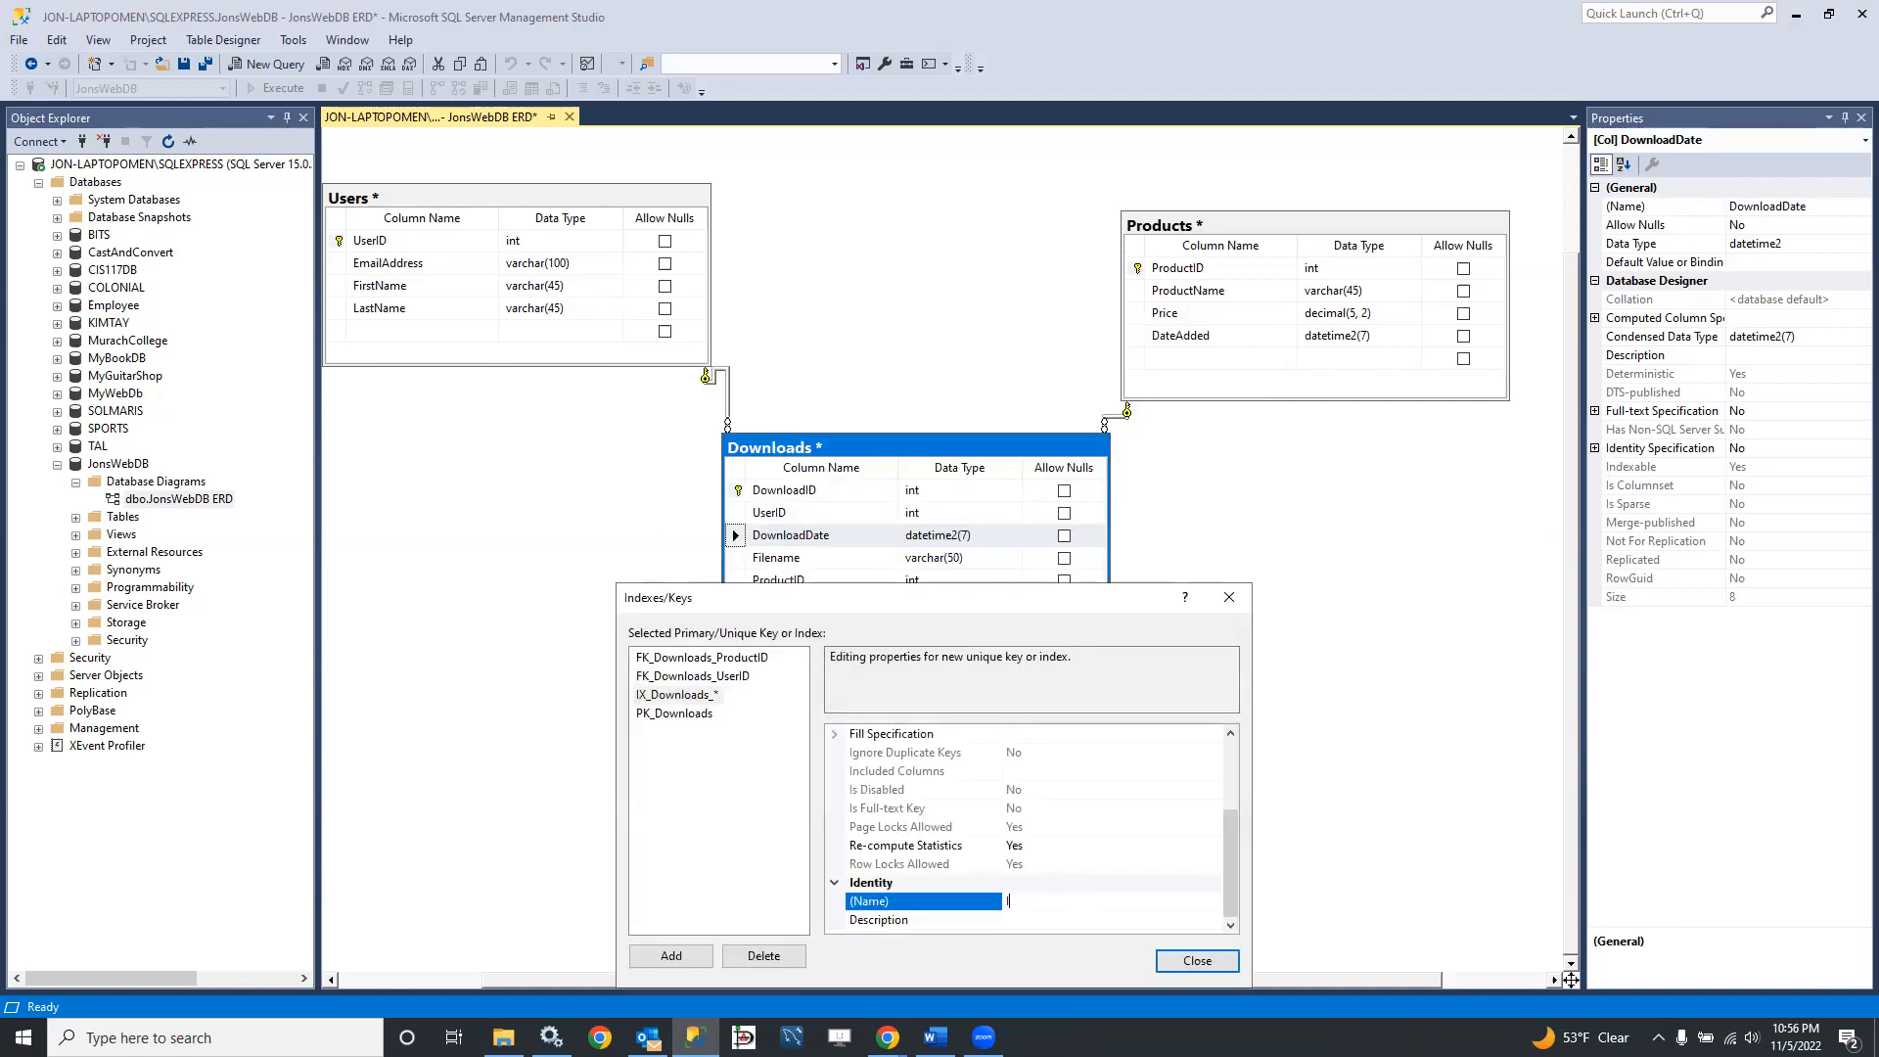
text(IX_Downloads_DownloadDate)
click(1027, 922)
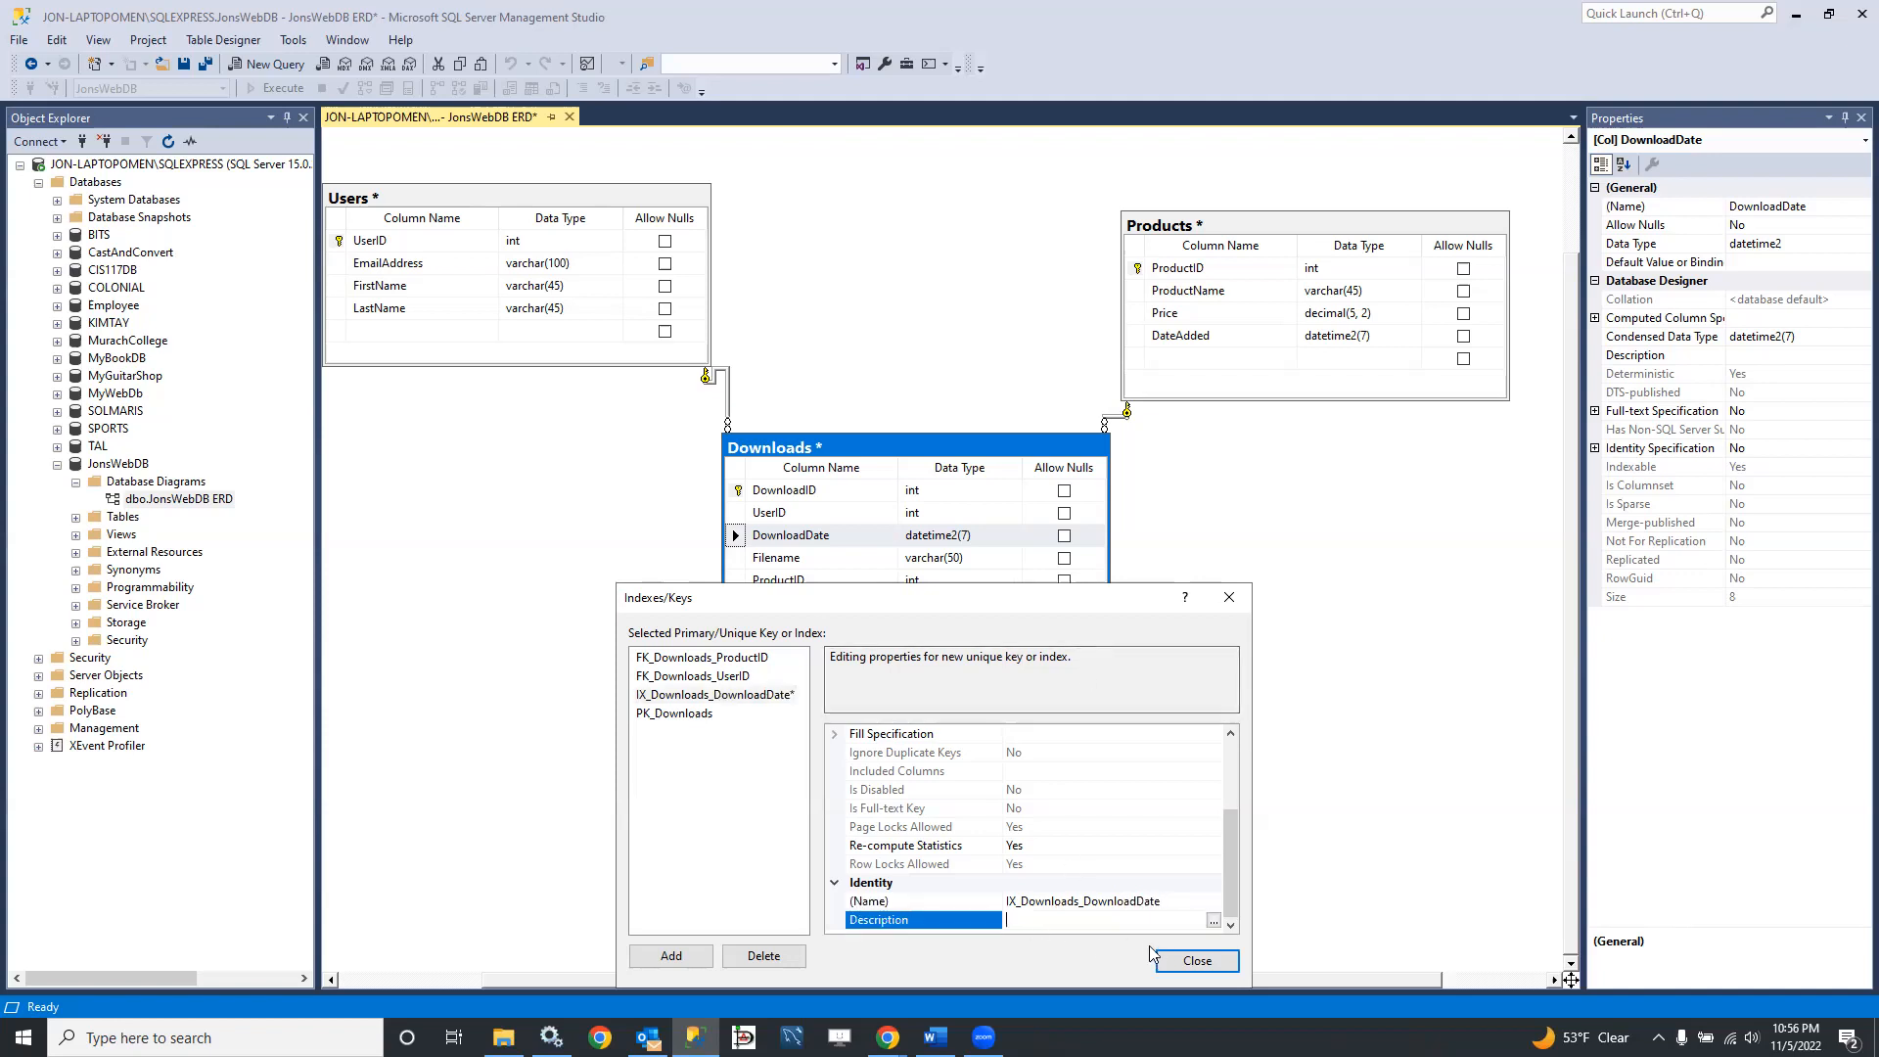
click(1196, 959)
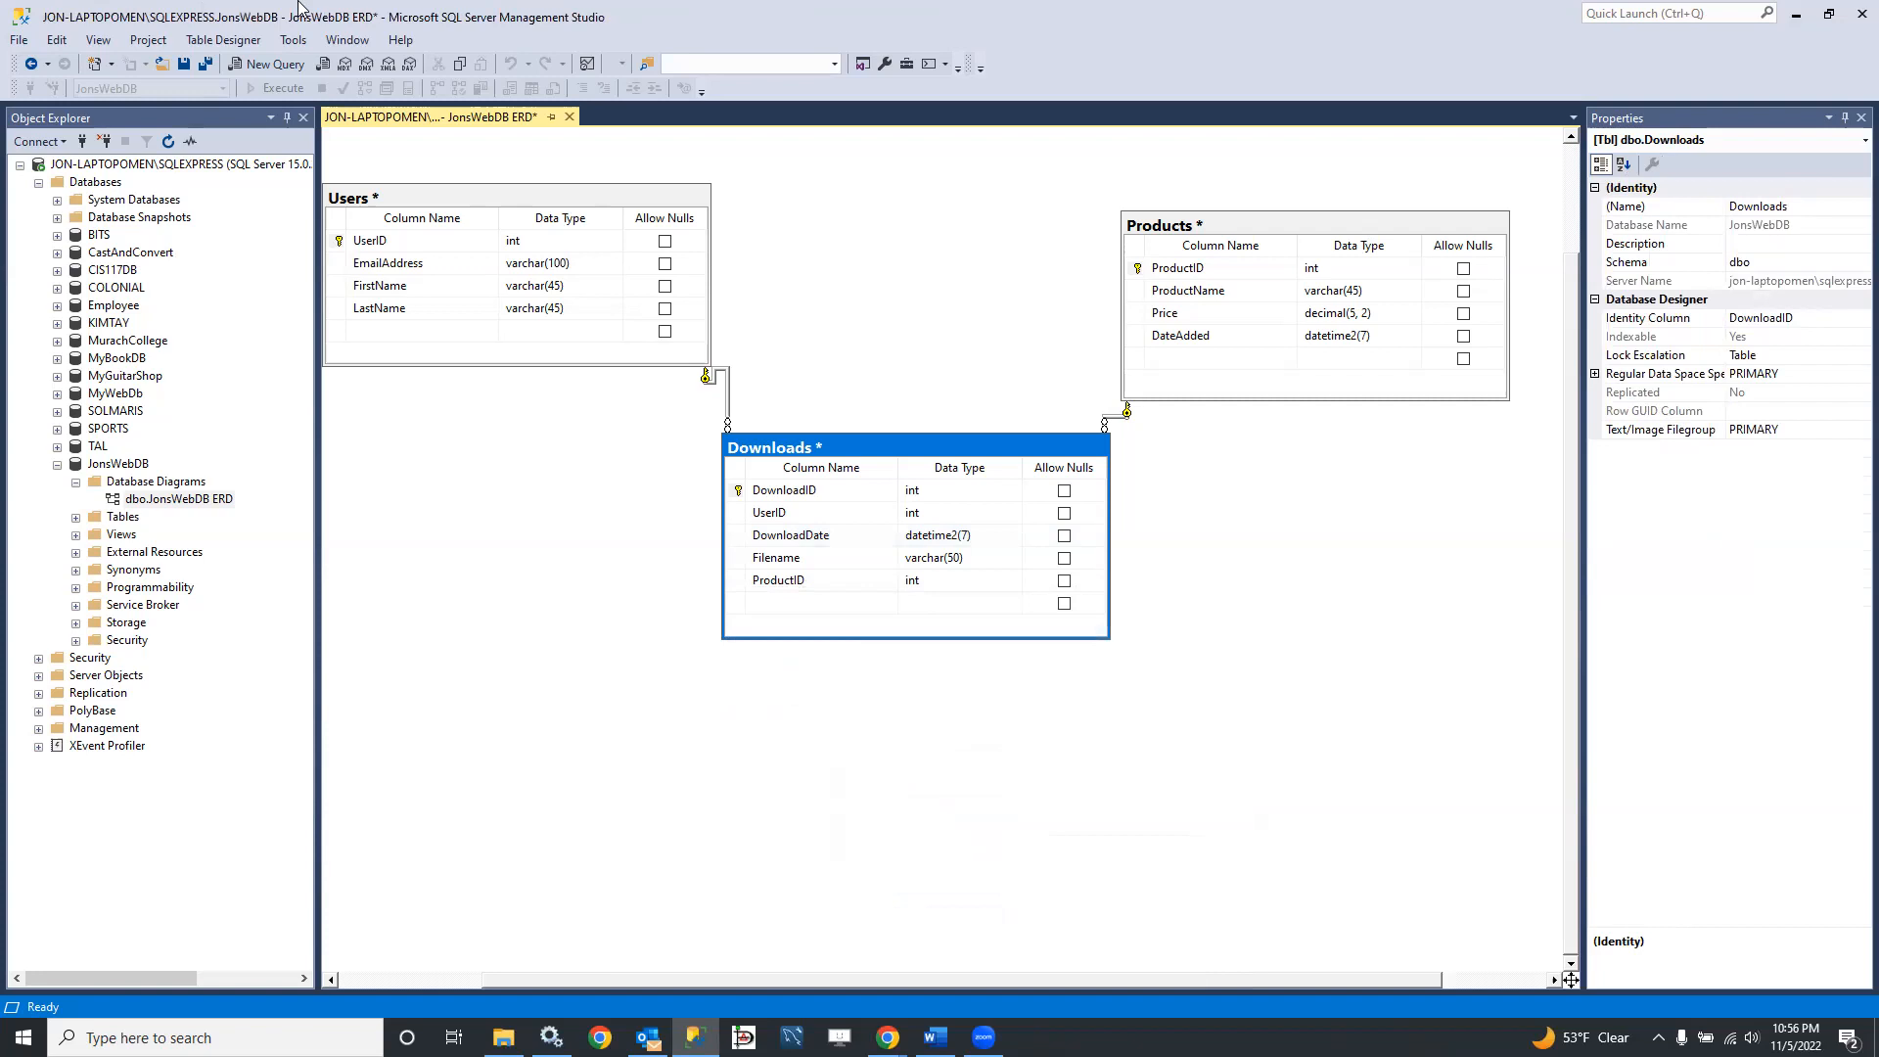
Step: Save the database diagram together with its Users, Downloads and Products tables, and close it
click(183, 63)
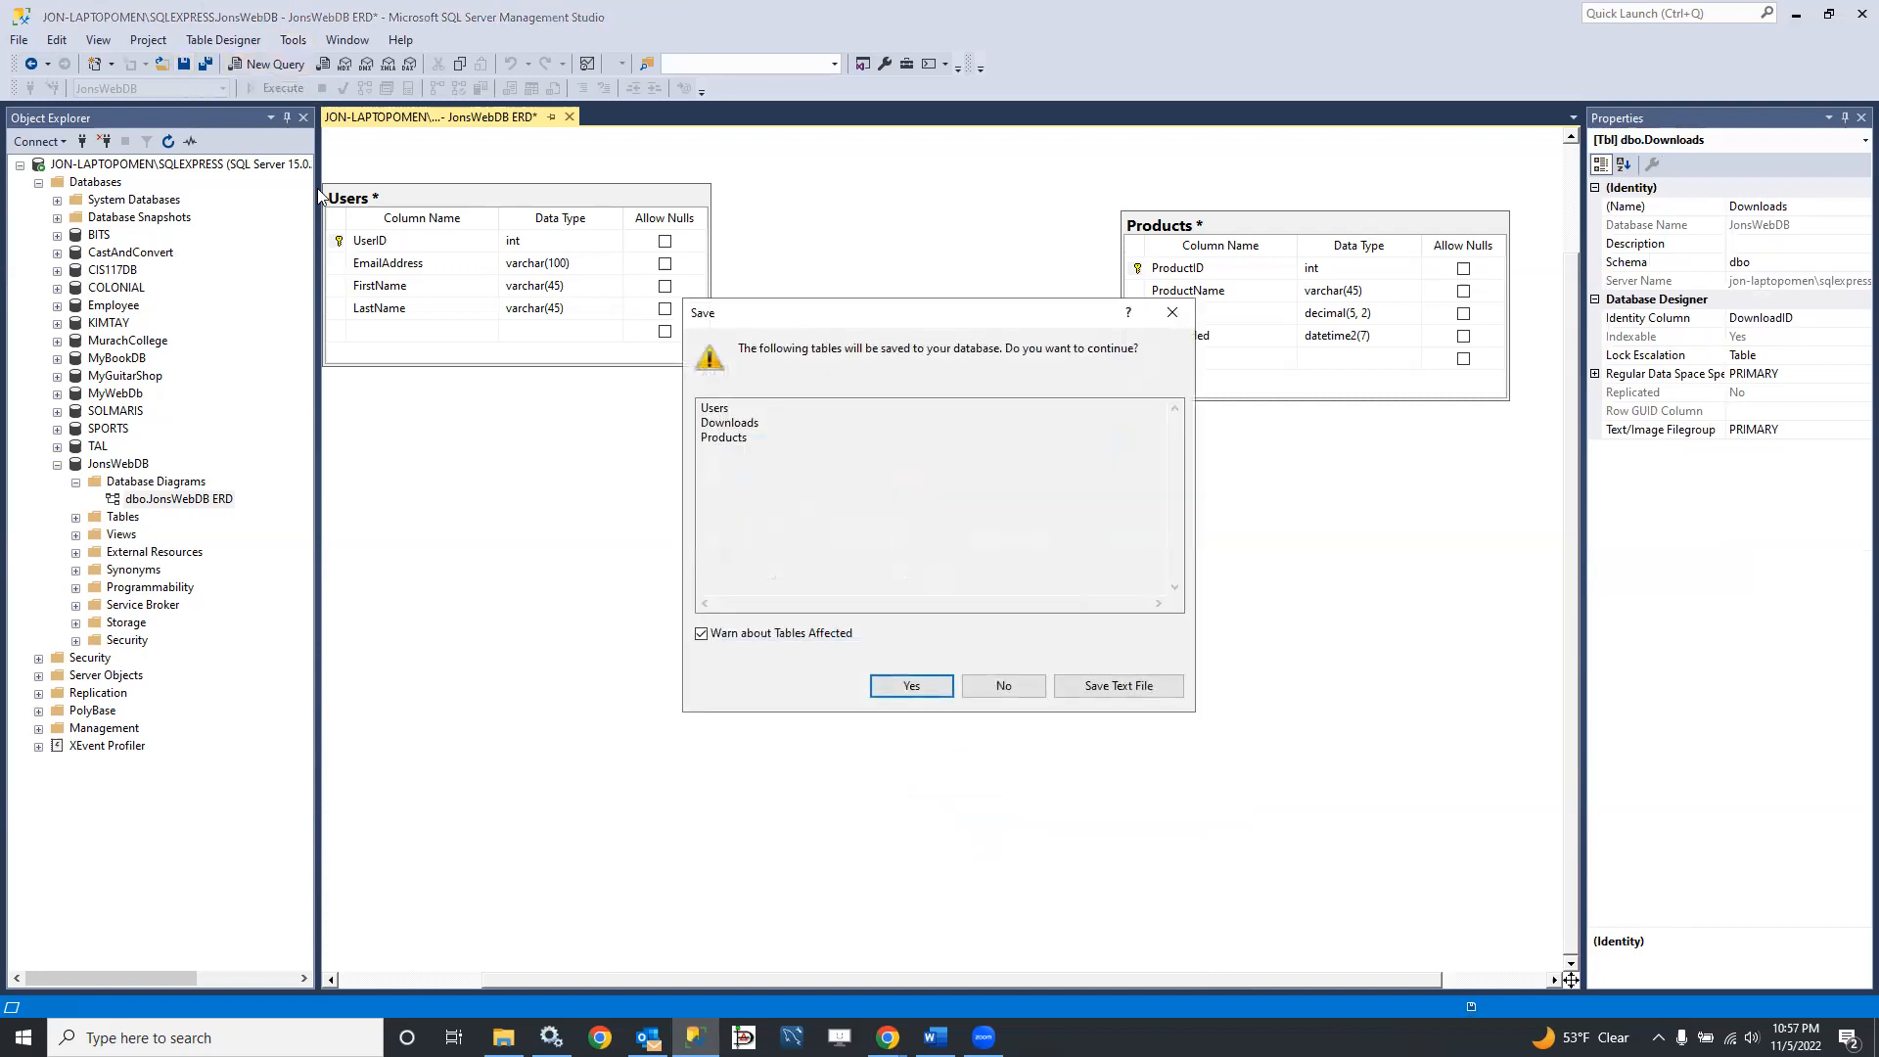
click(911, 686)
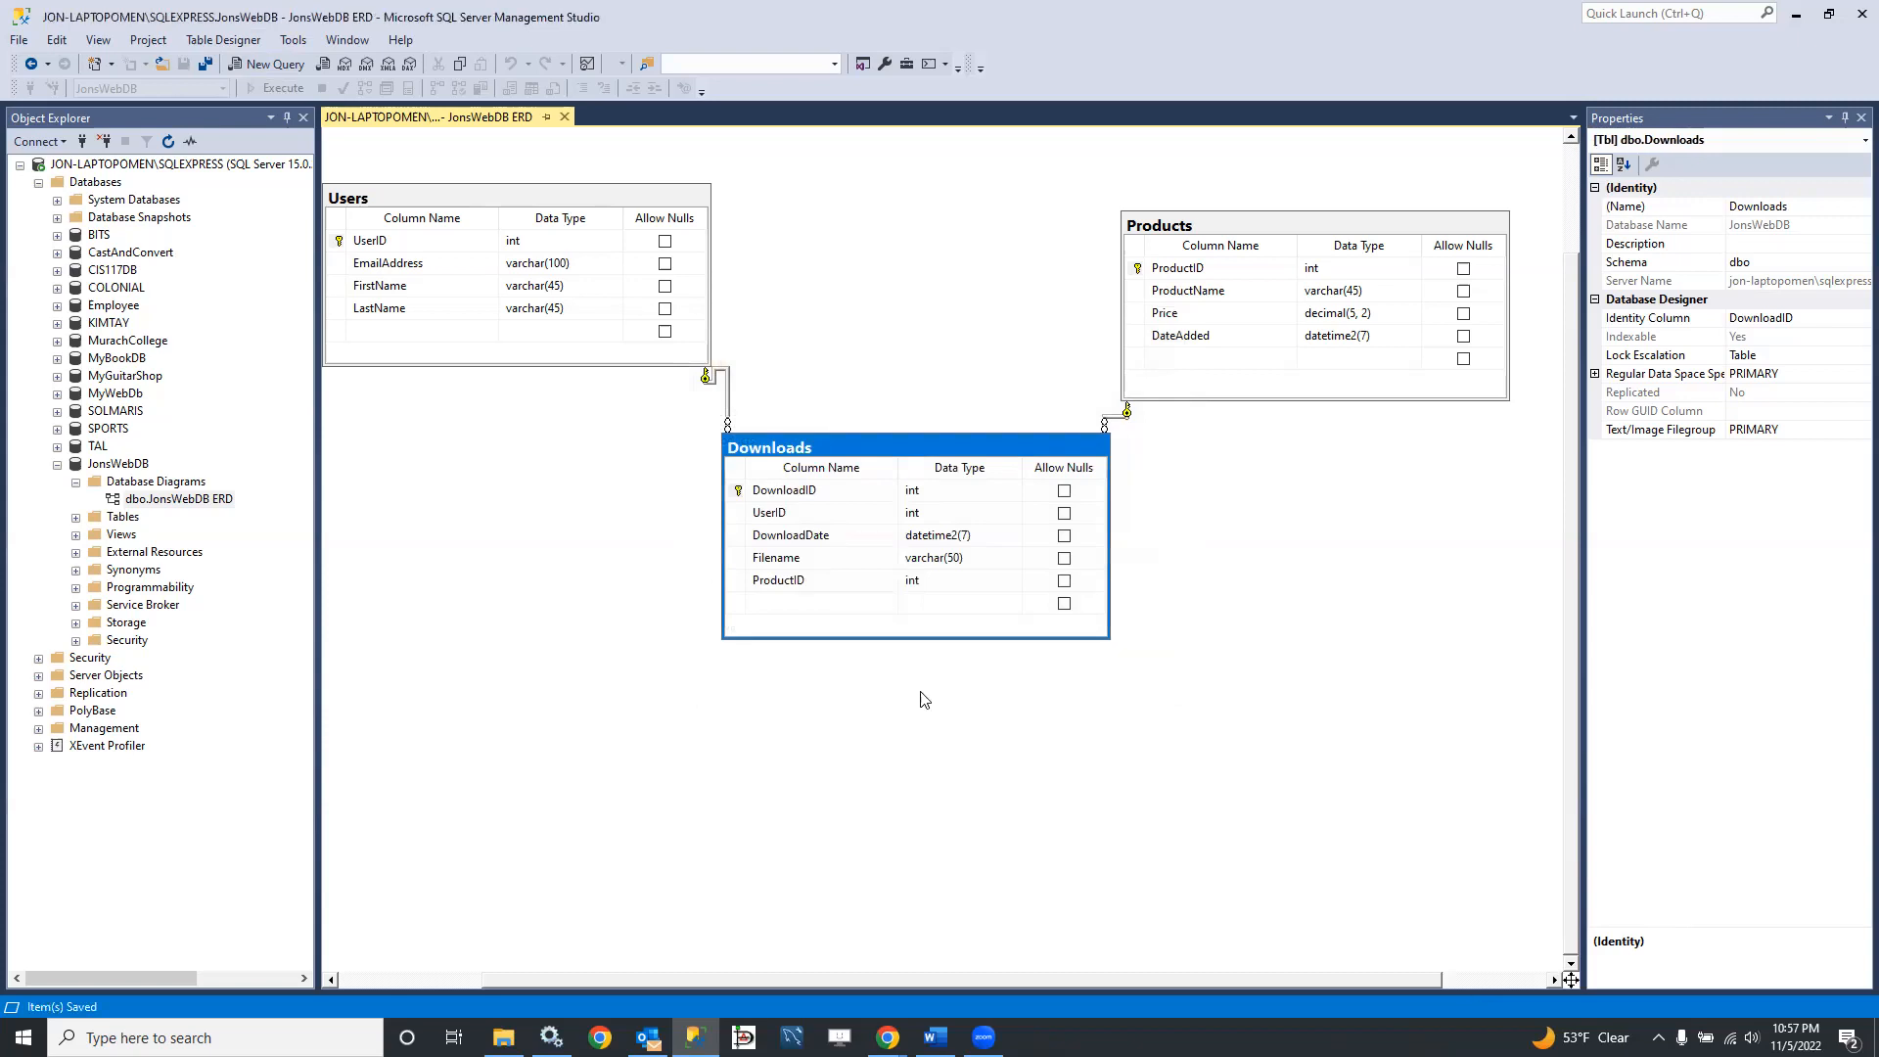
click(568, 117)
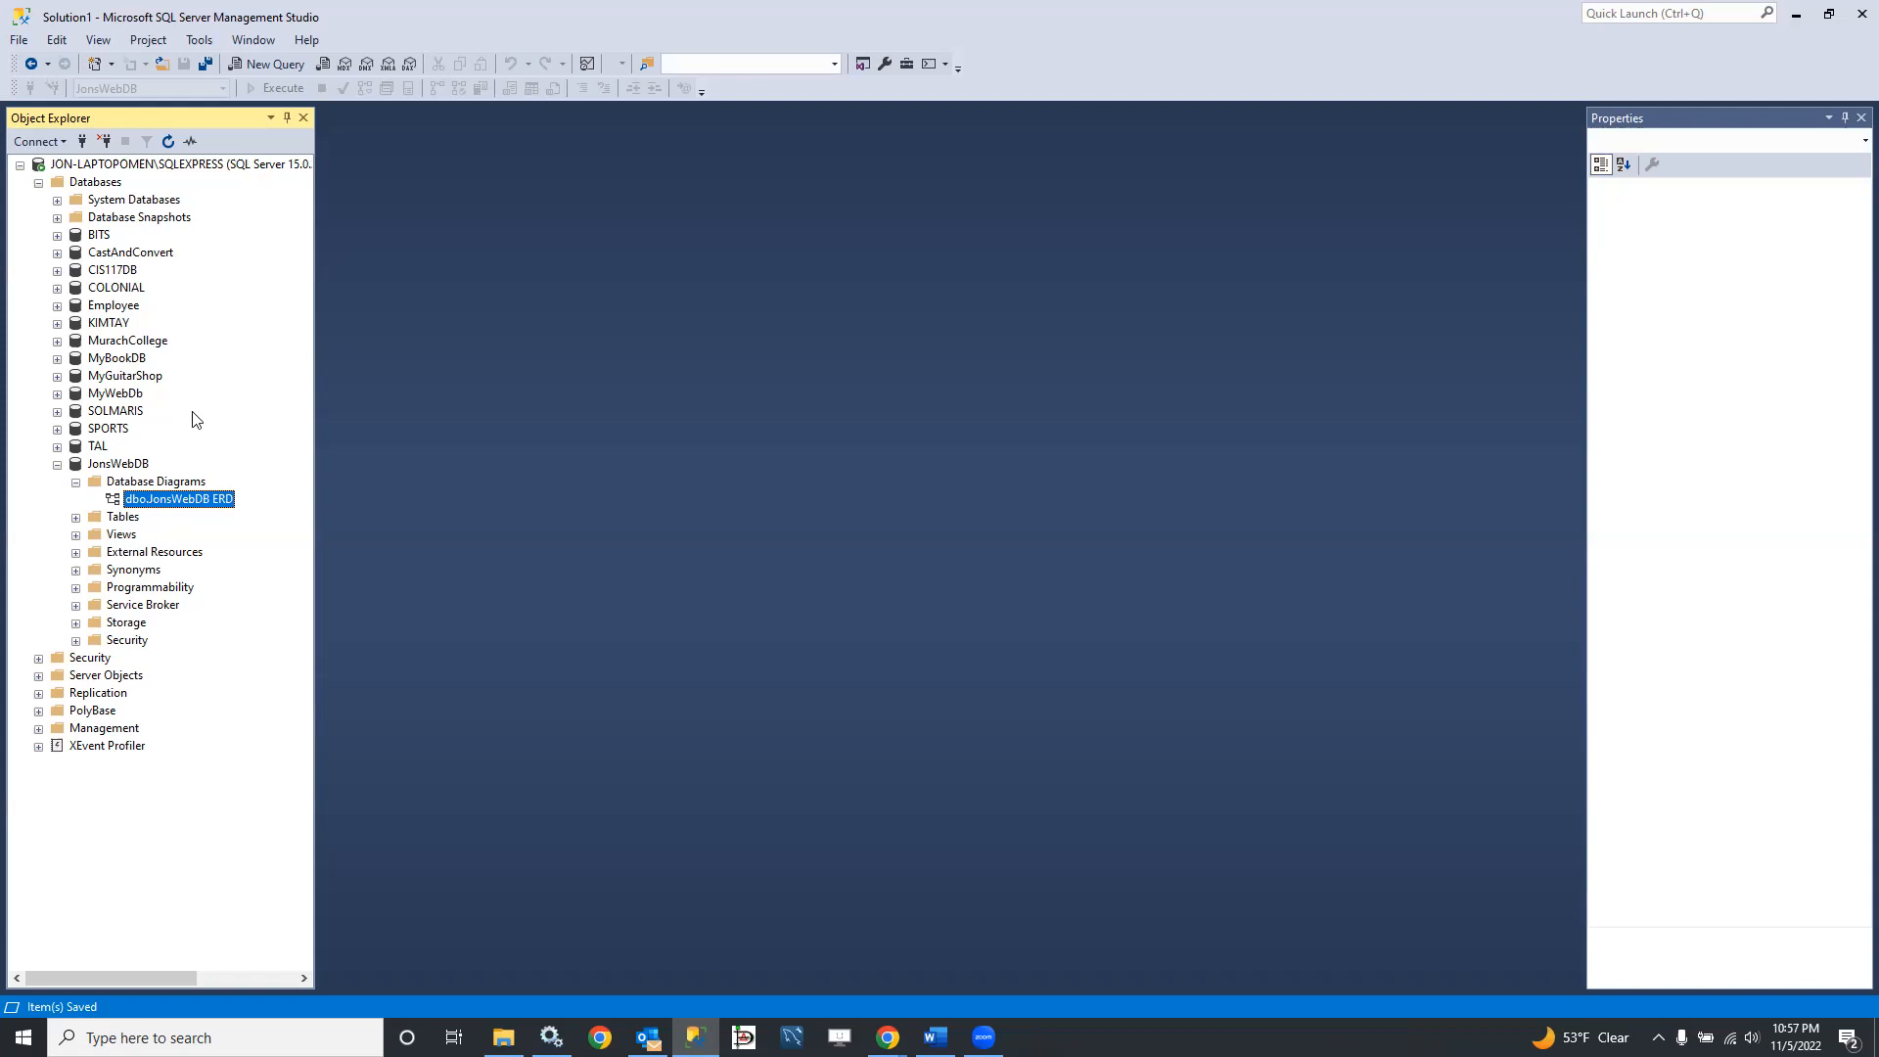
Step: Open a new query, write "use JonsWebDB;" and execute it
click(248, 62)
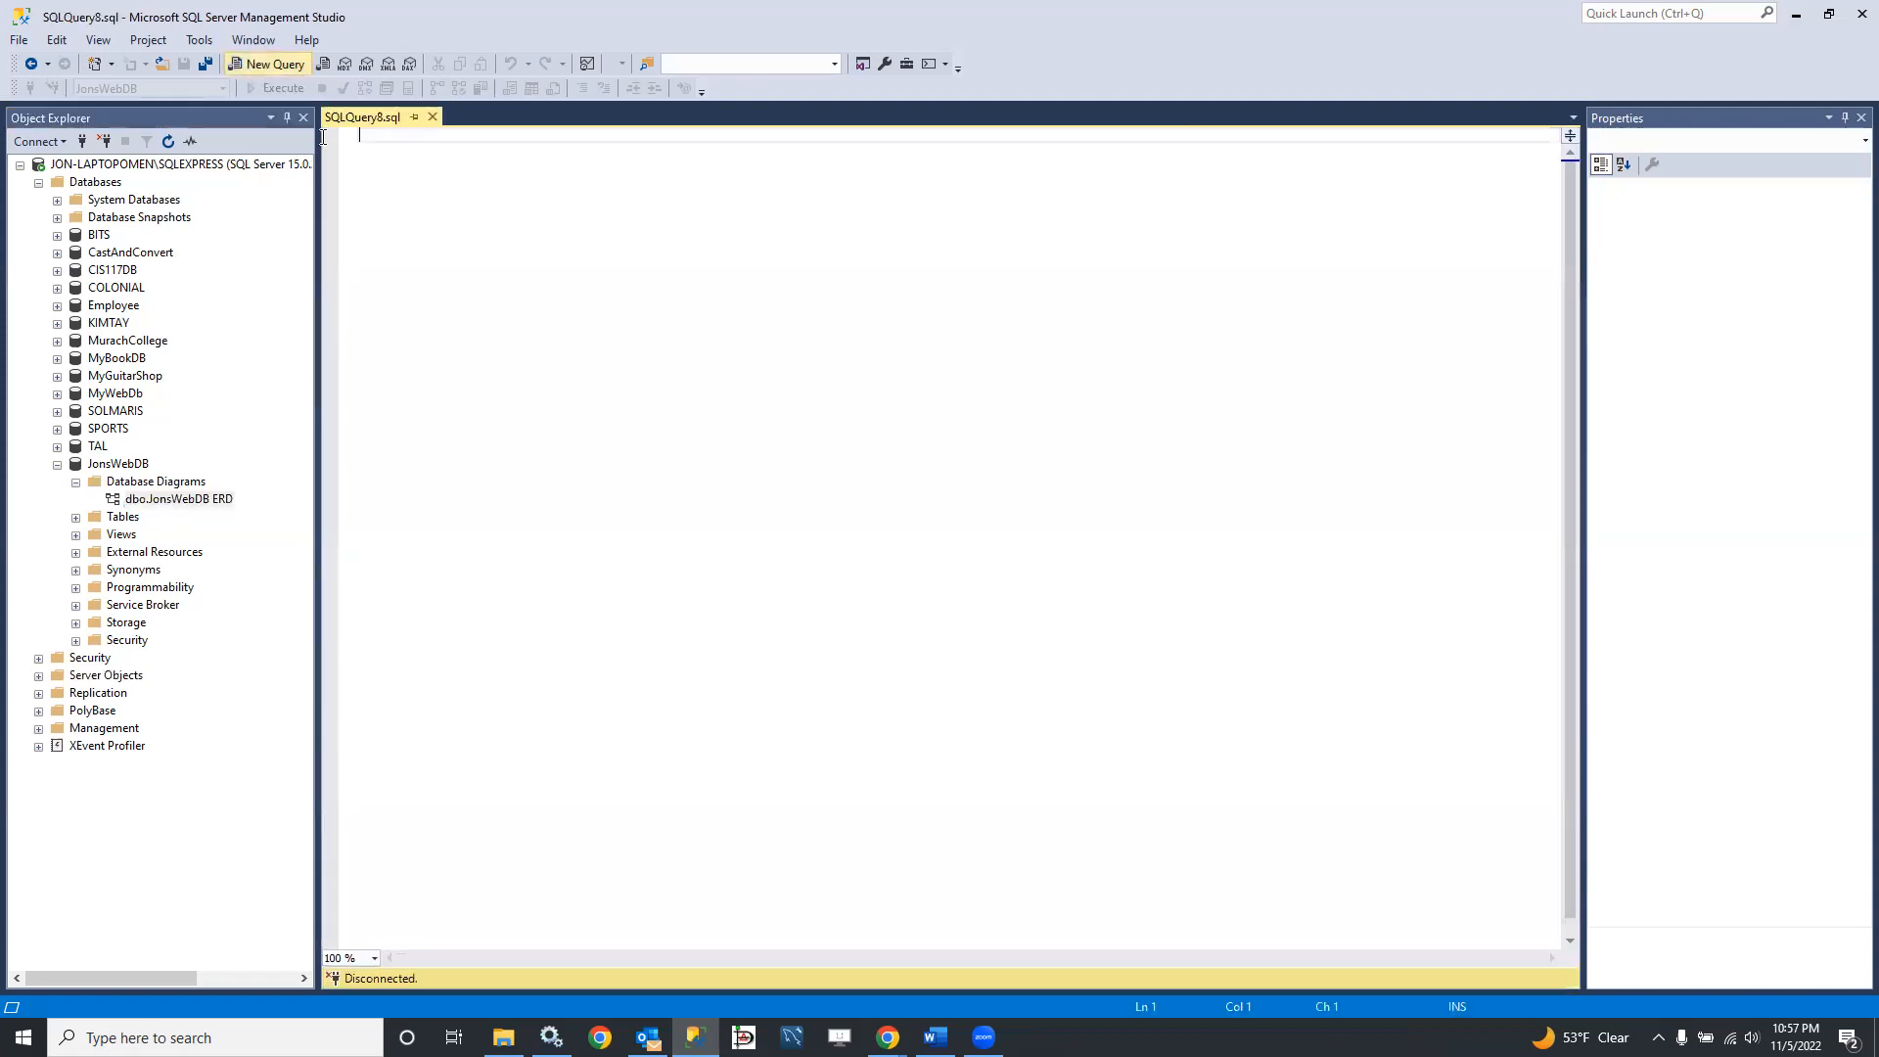
text(use Jons)
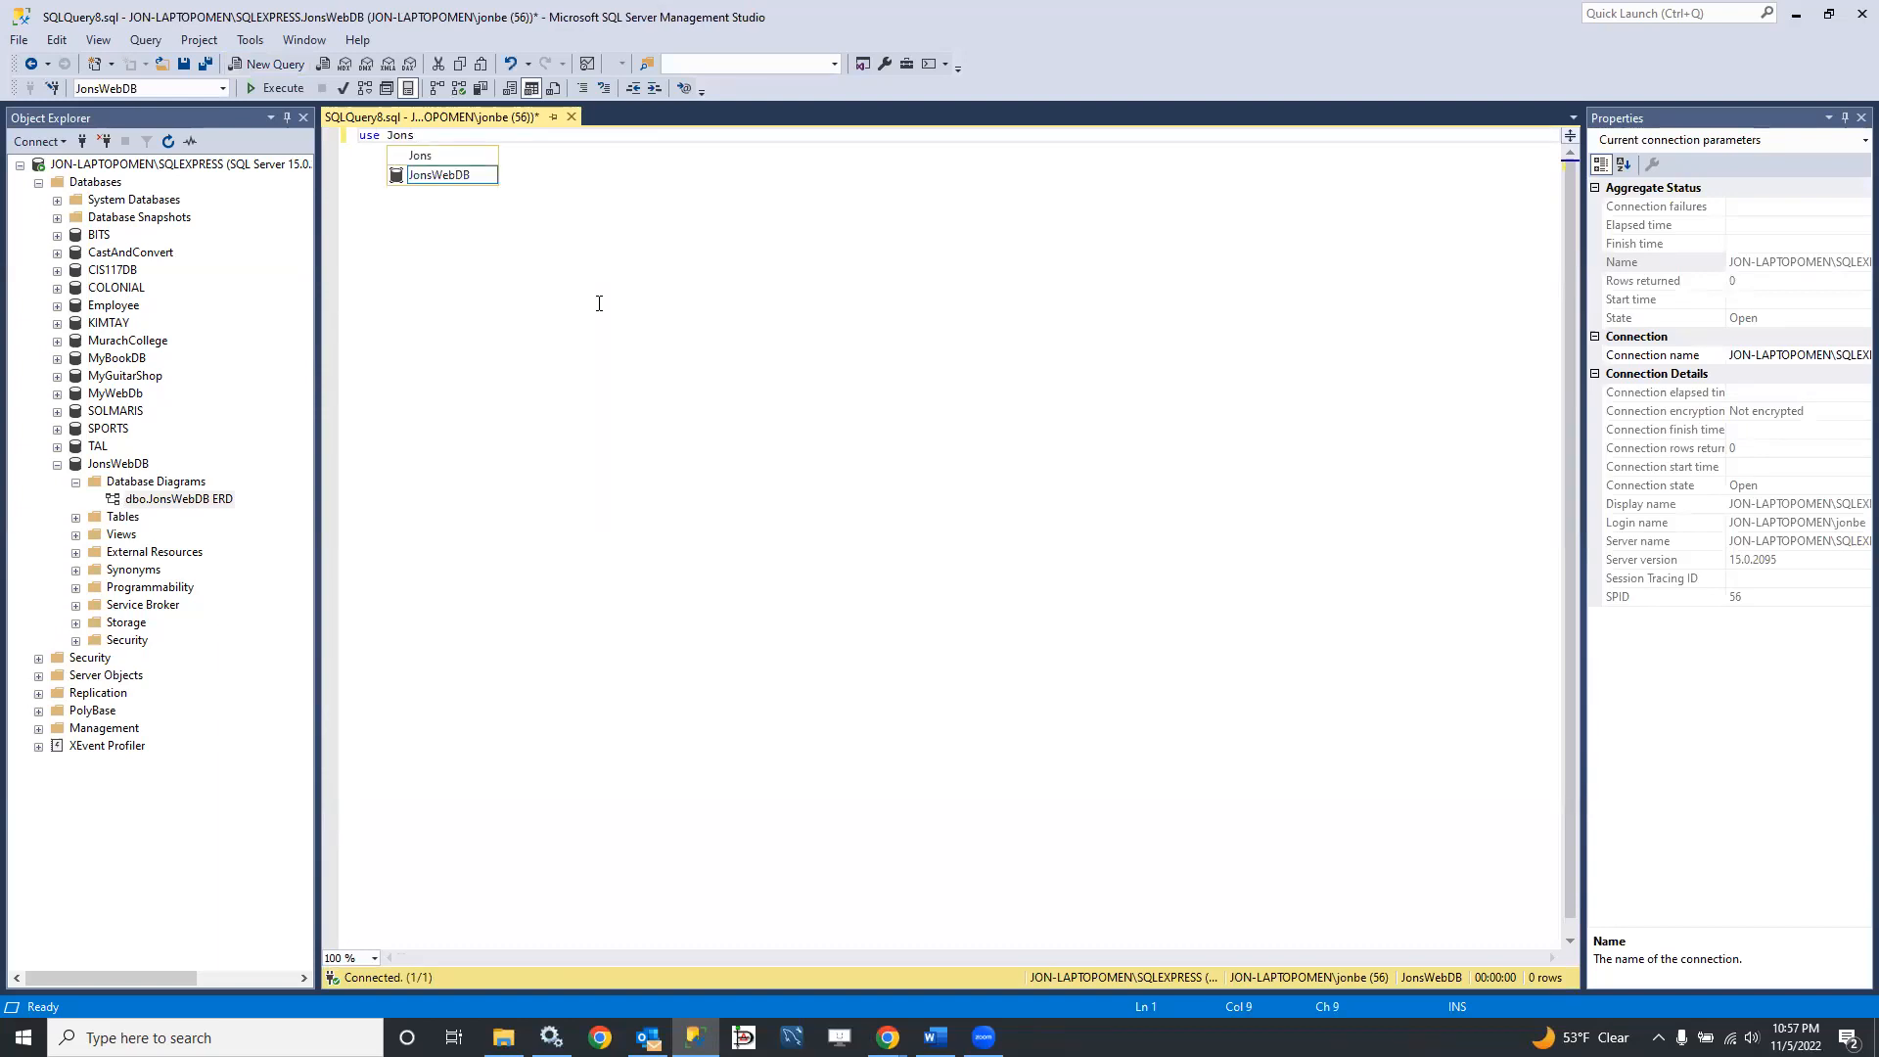
text(WebDB;)
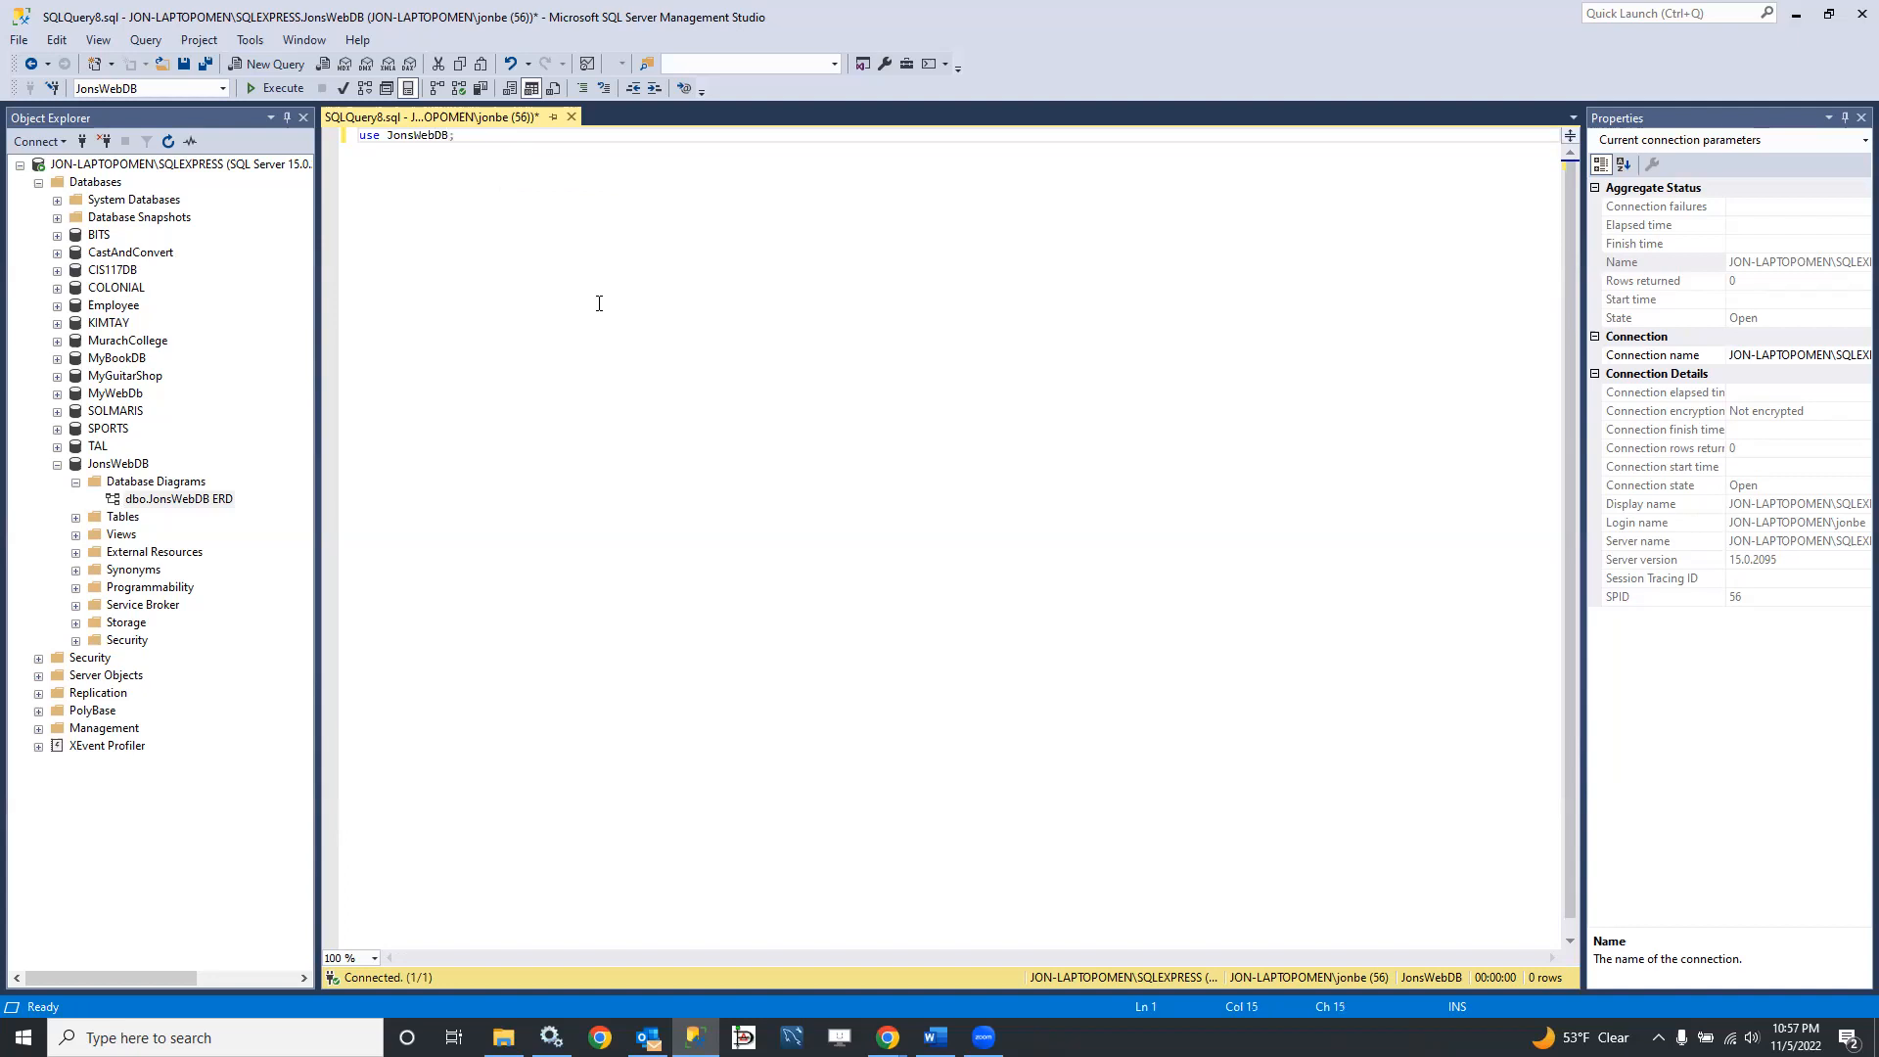
click(278, 88)
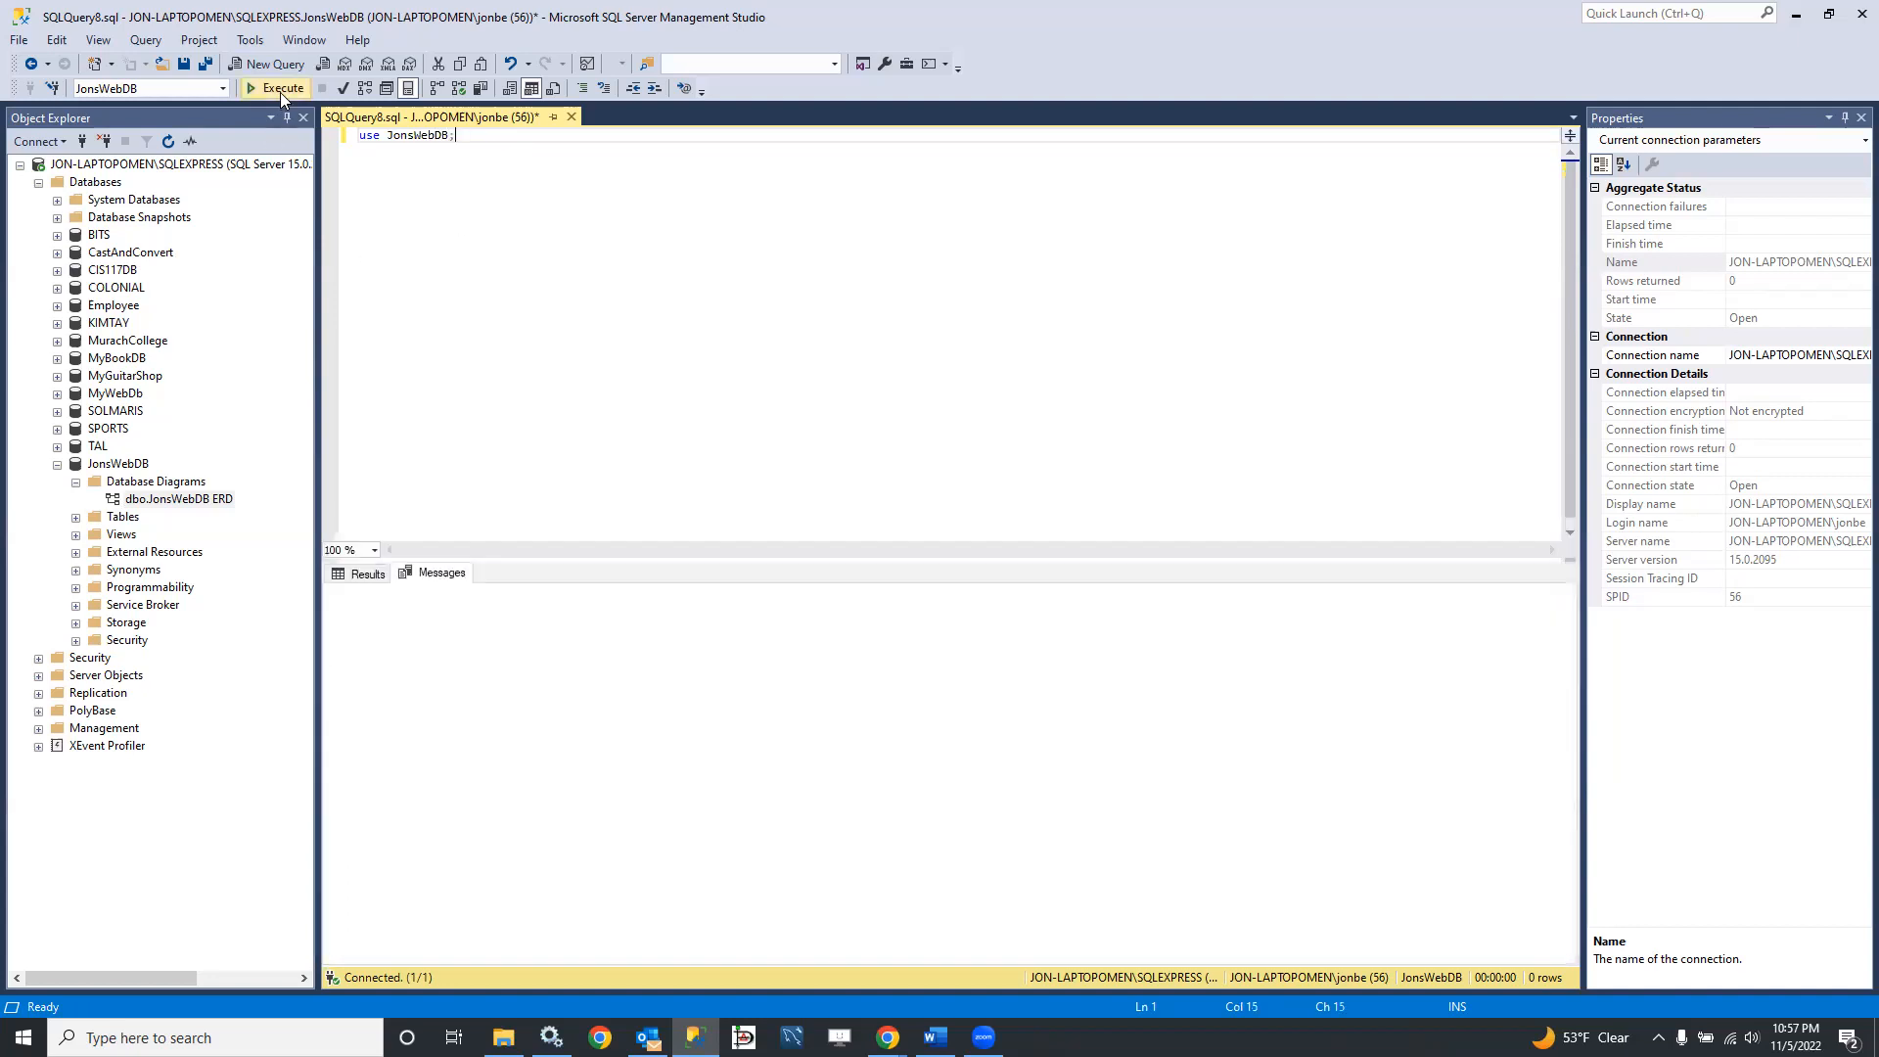
Step: Add "exec sp_help users;" below the use statement, execute the query and review the indexes and foreign key reference in the results
key(Return)
key(Return)
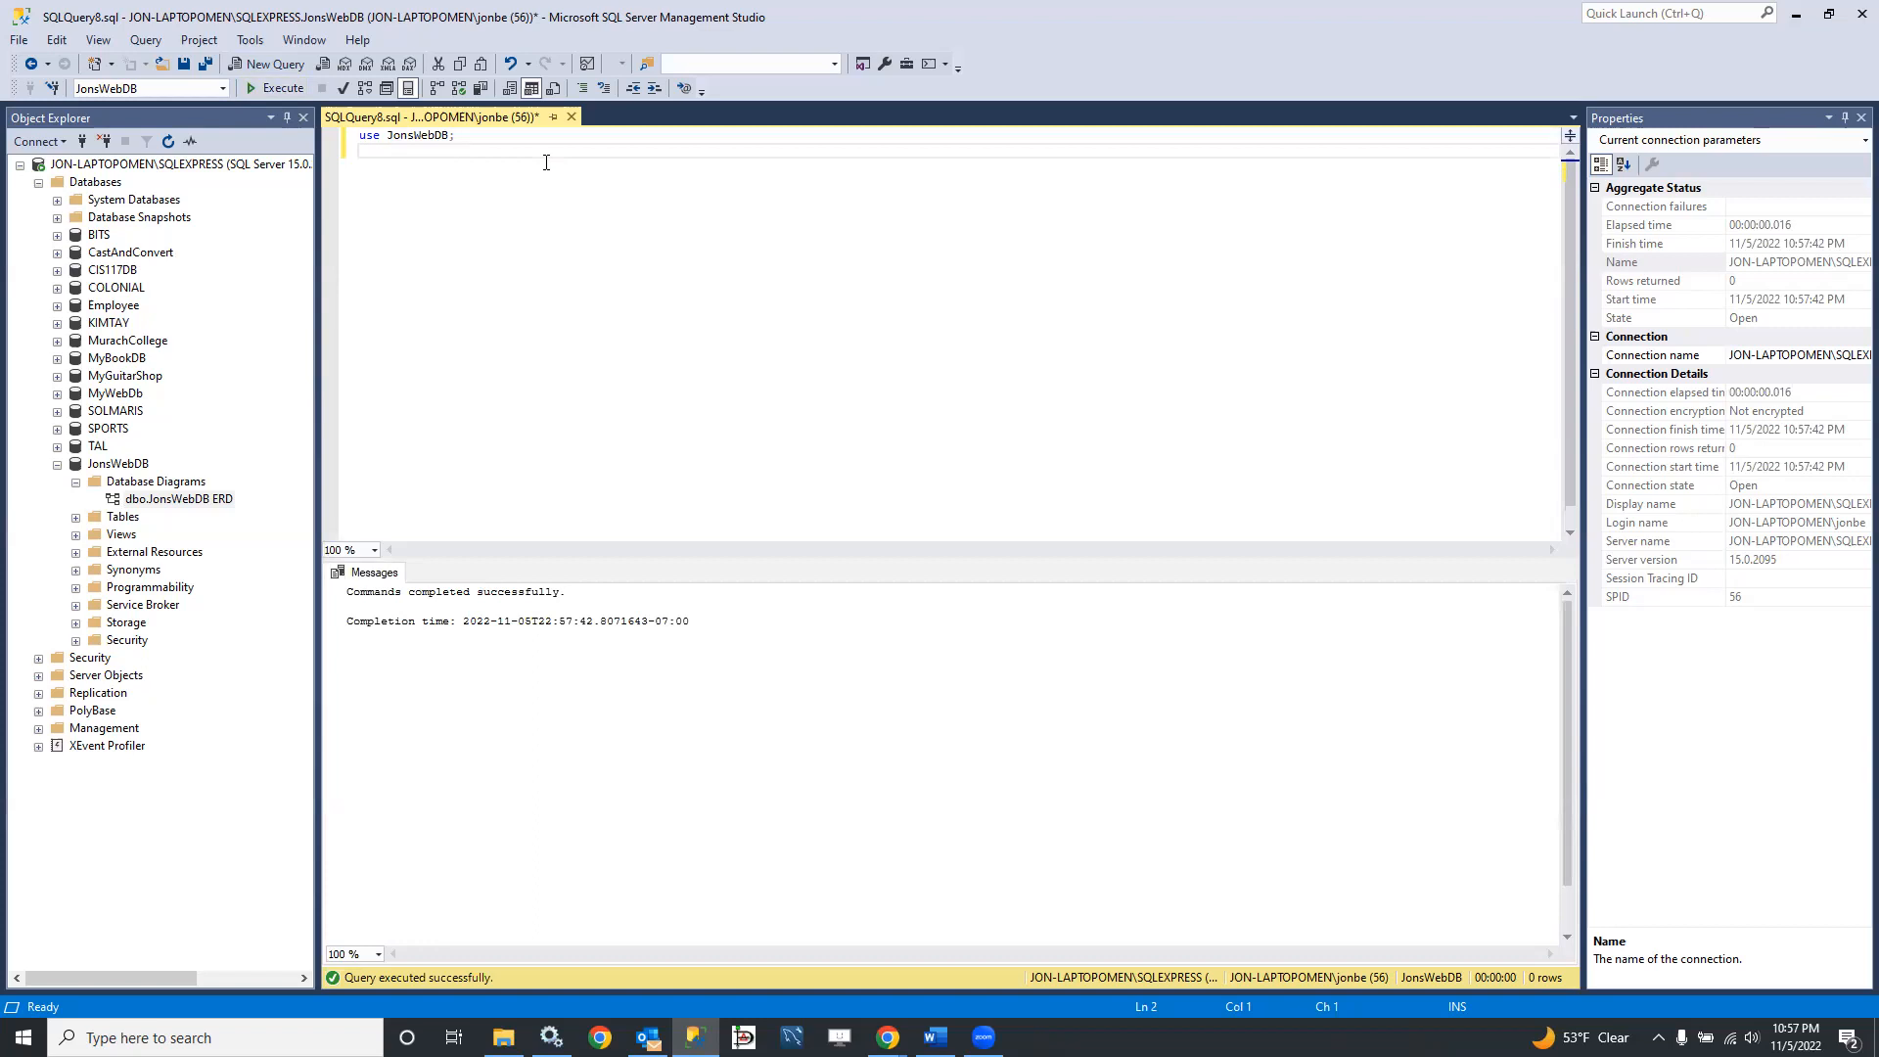
text(exe)
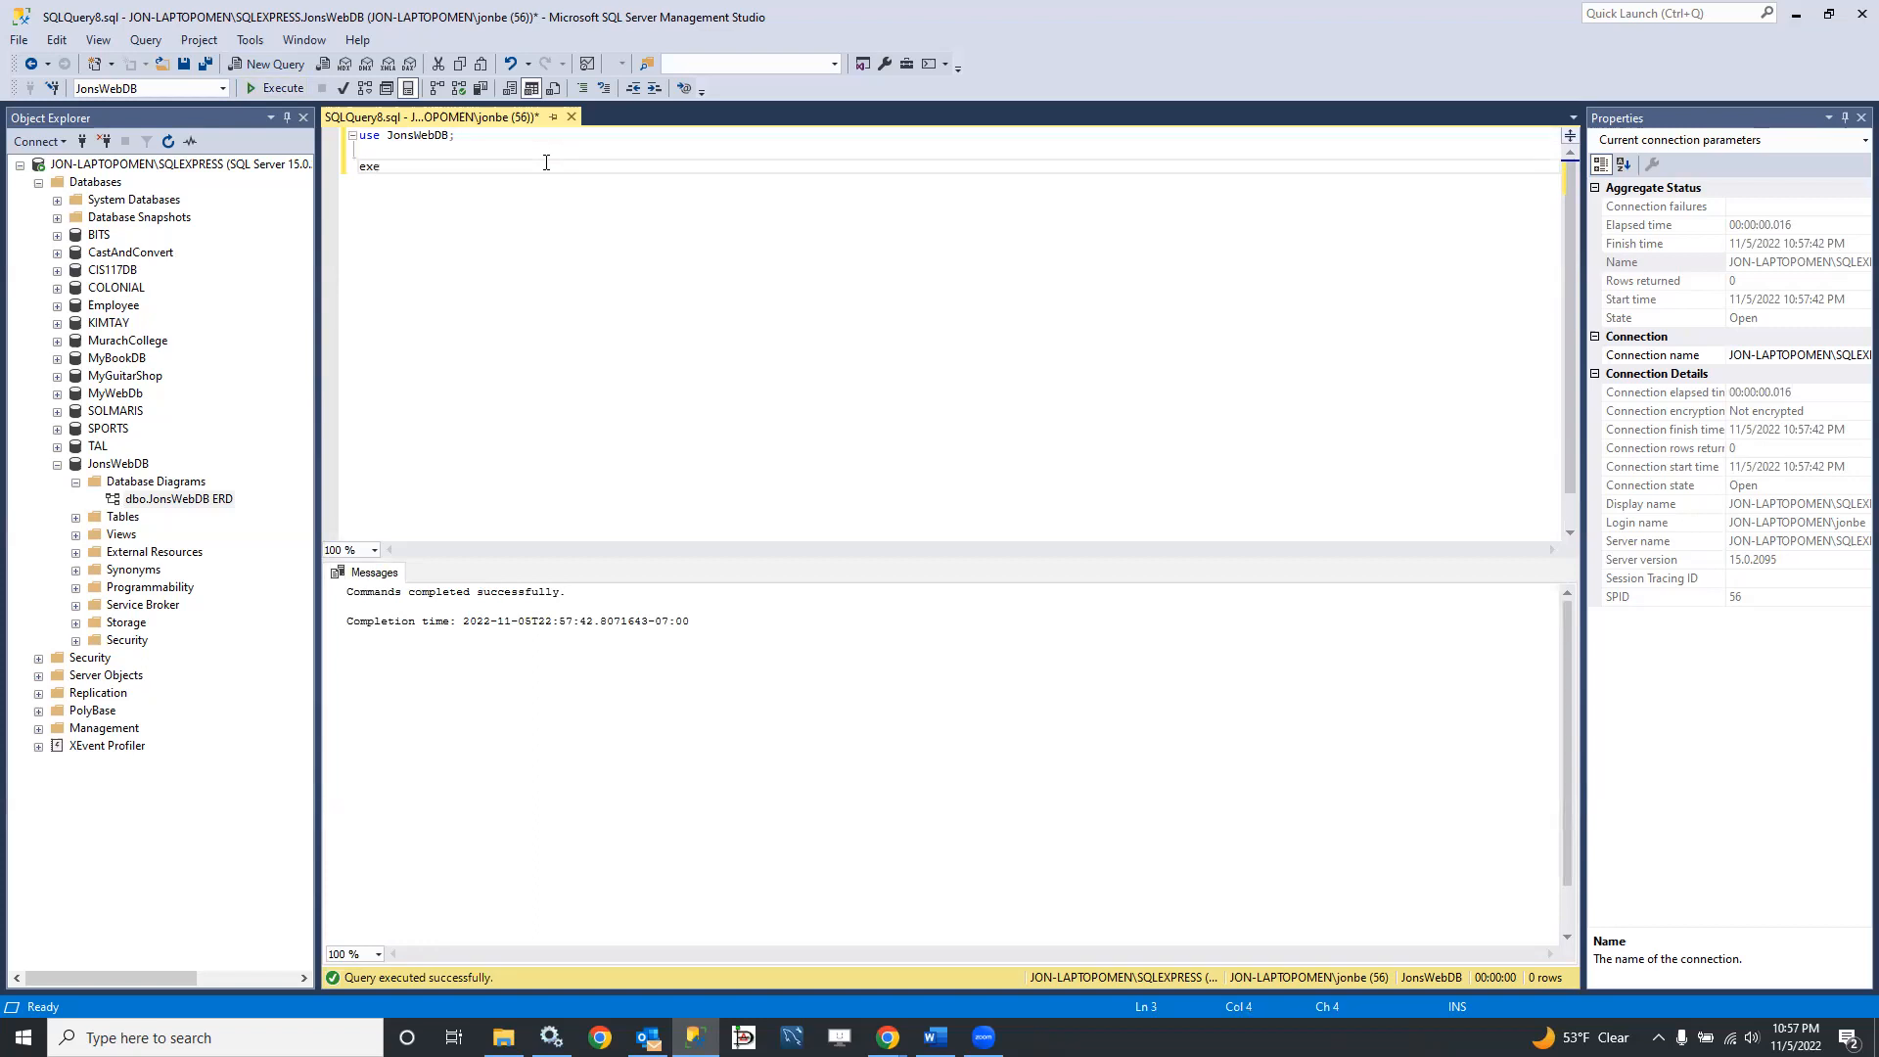
text(cSp_help )
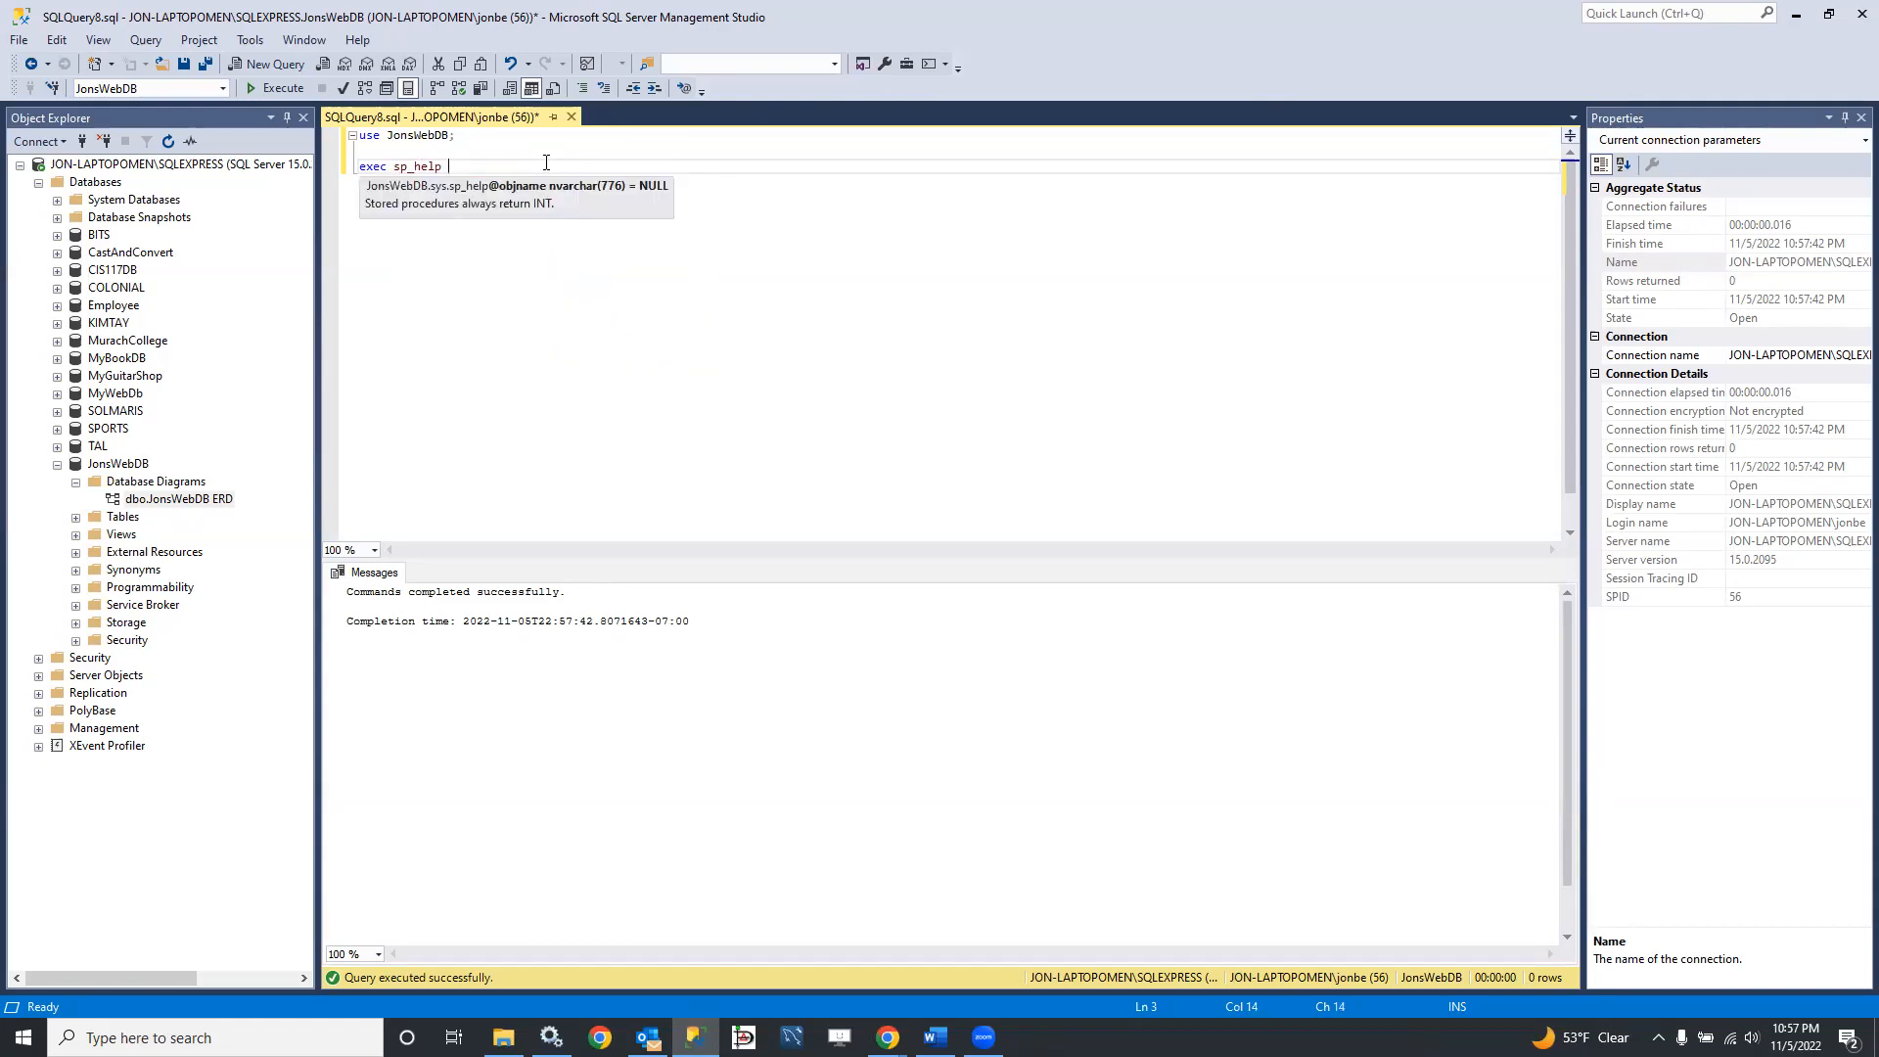
text(users;)
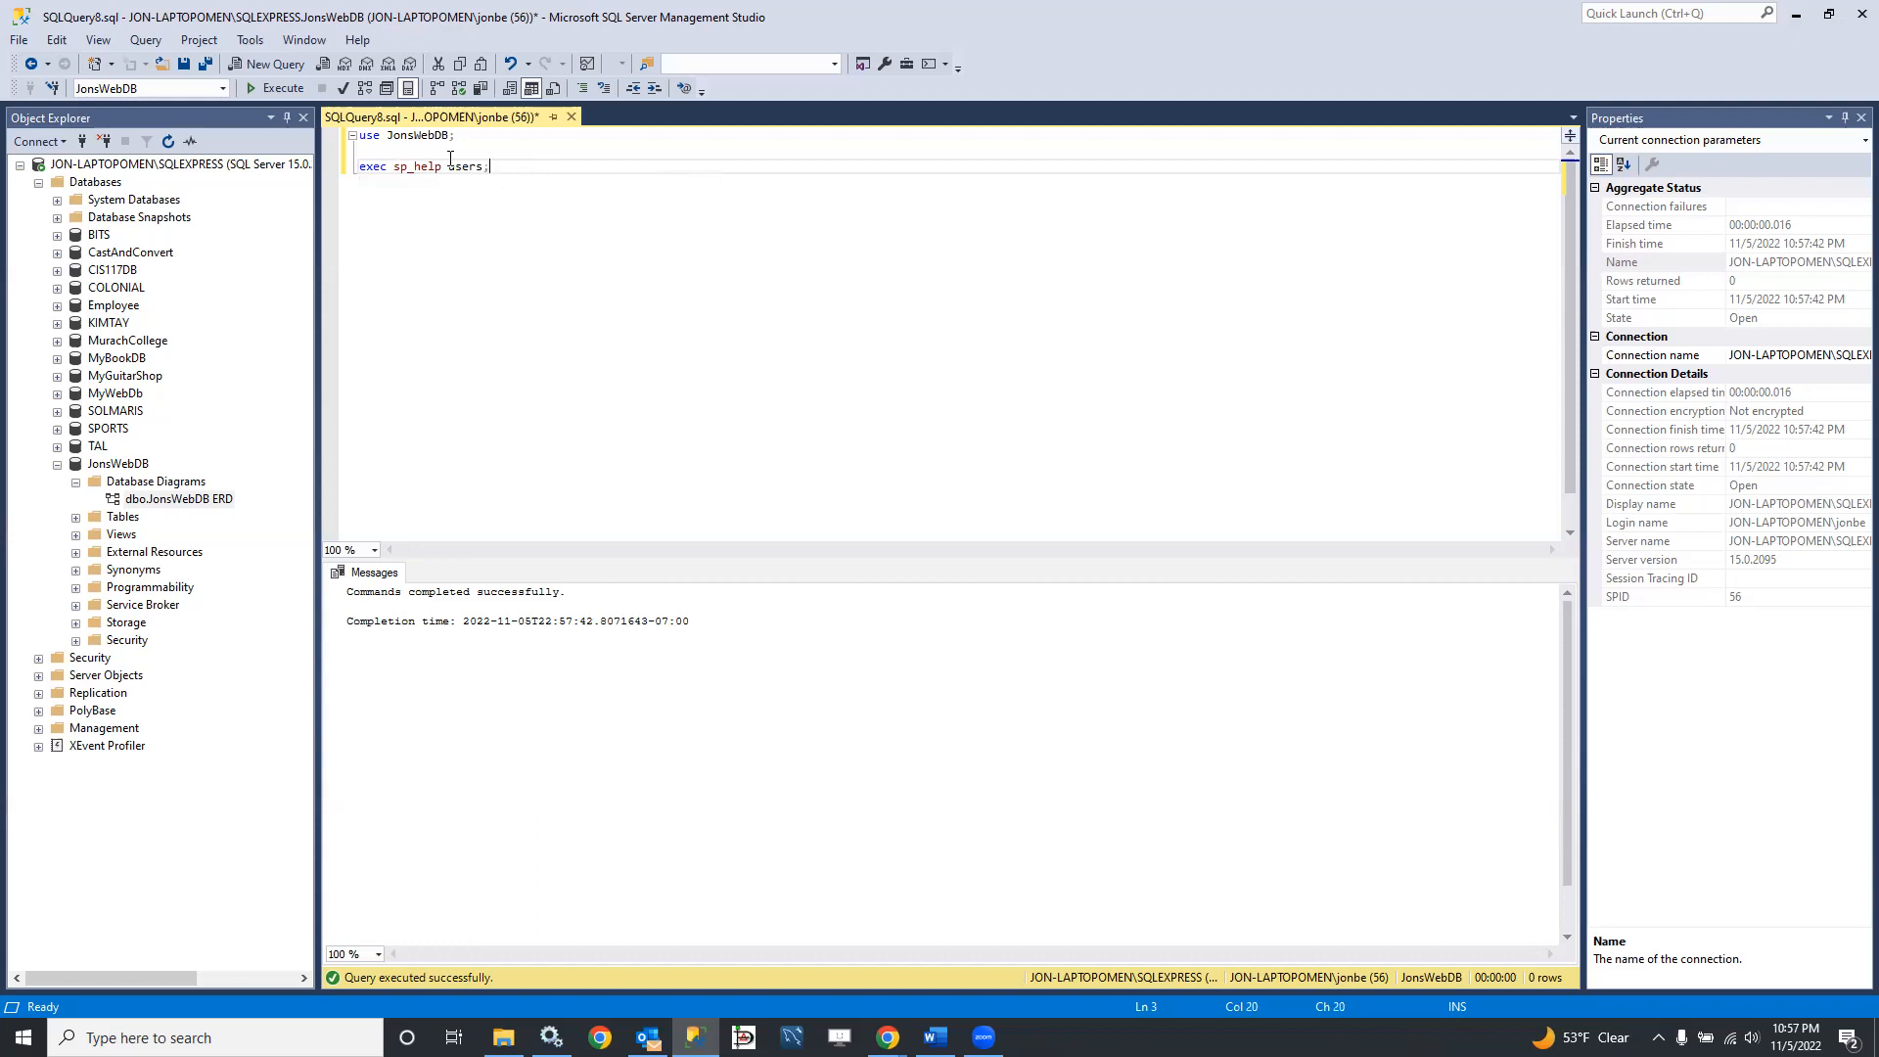
click(282, 88)
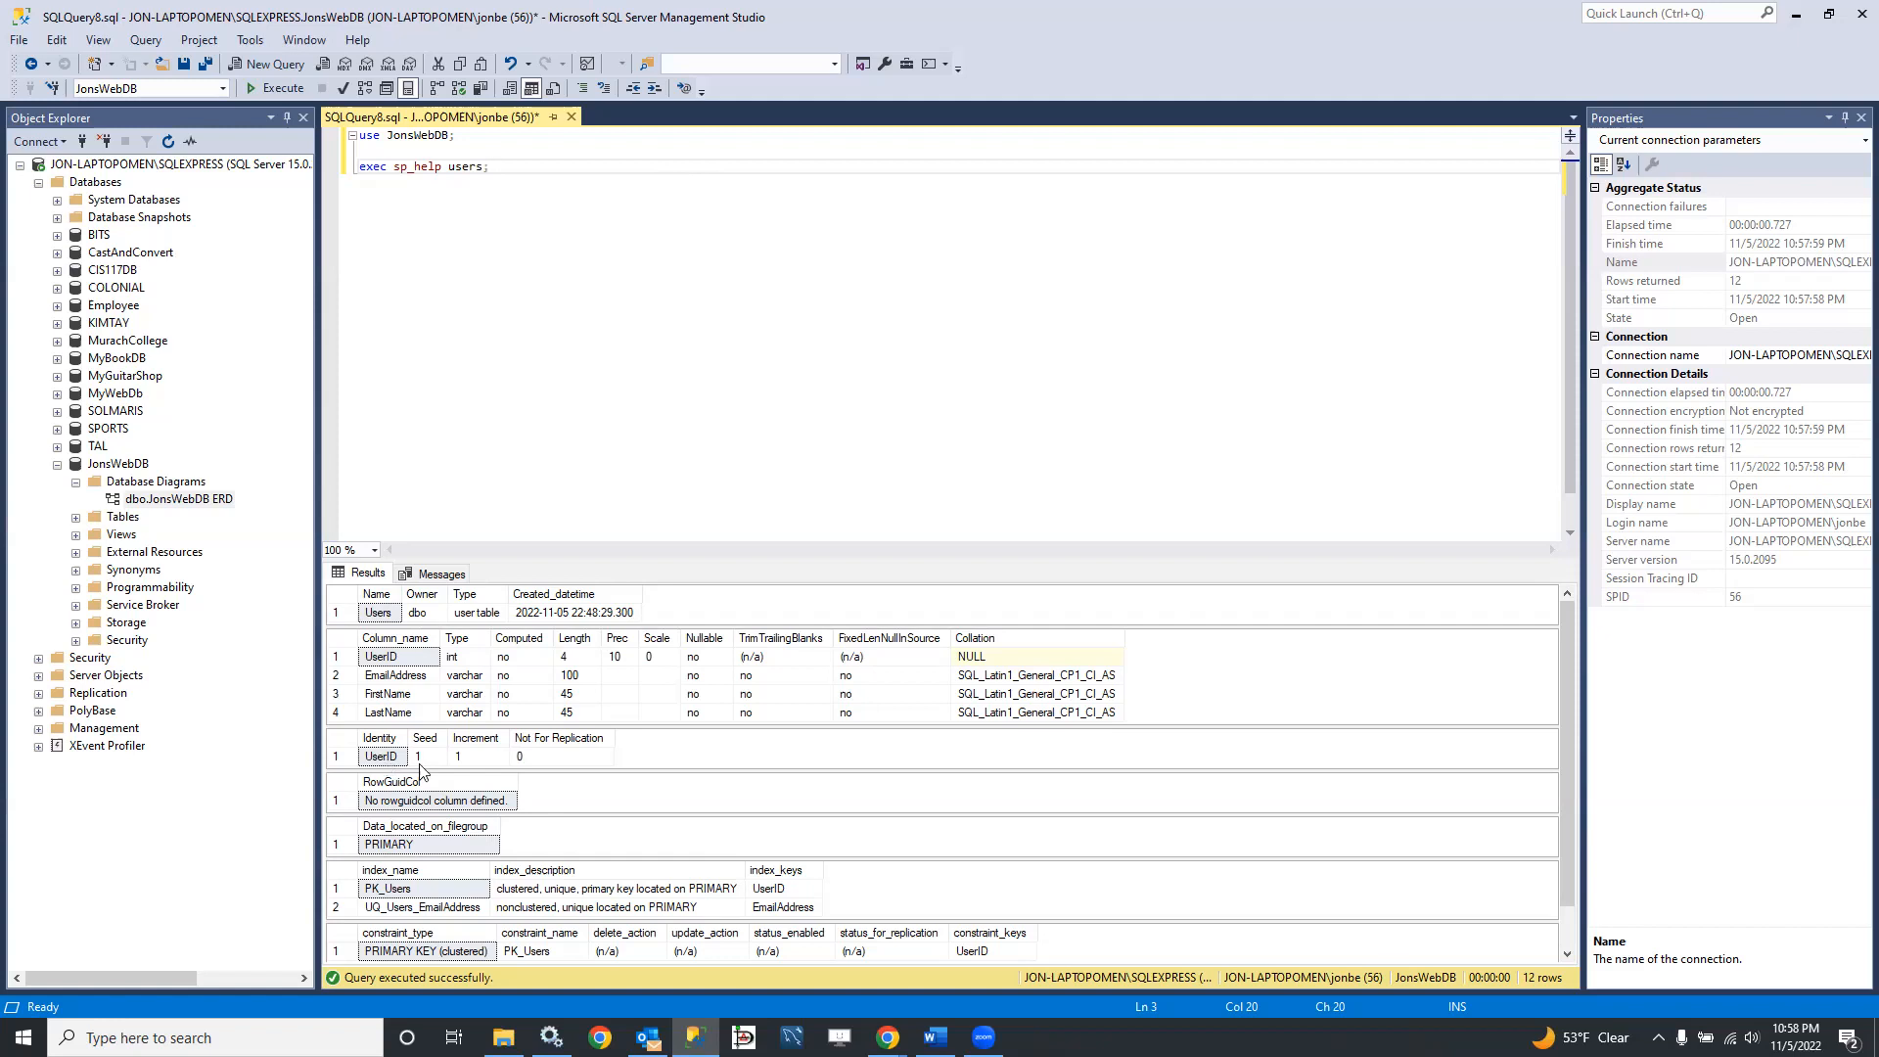
scroll(443, 804, down, 1)
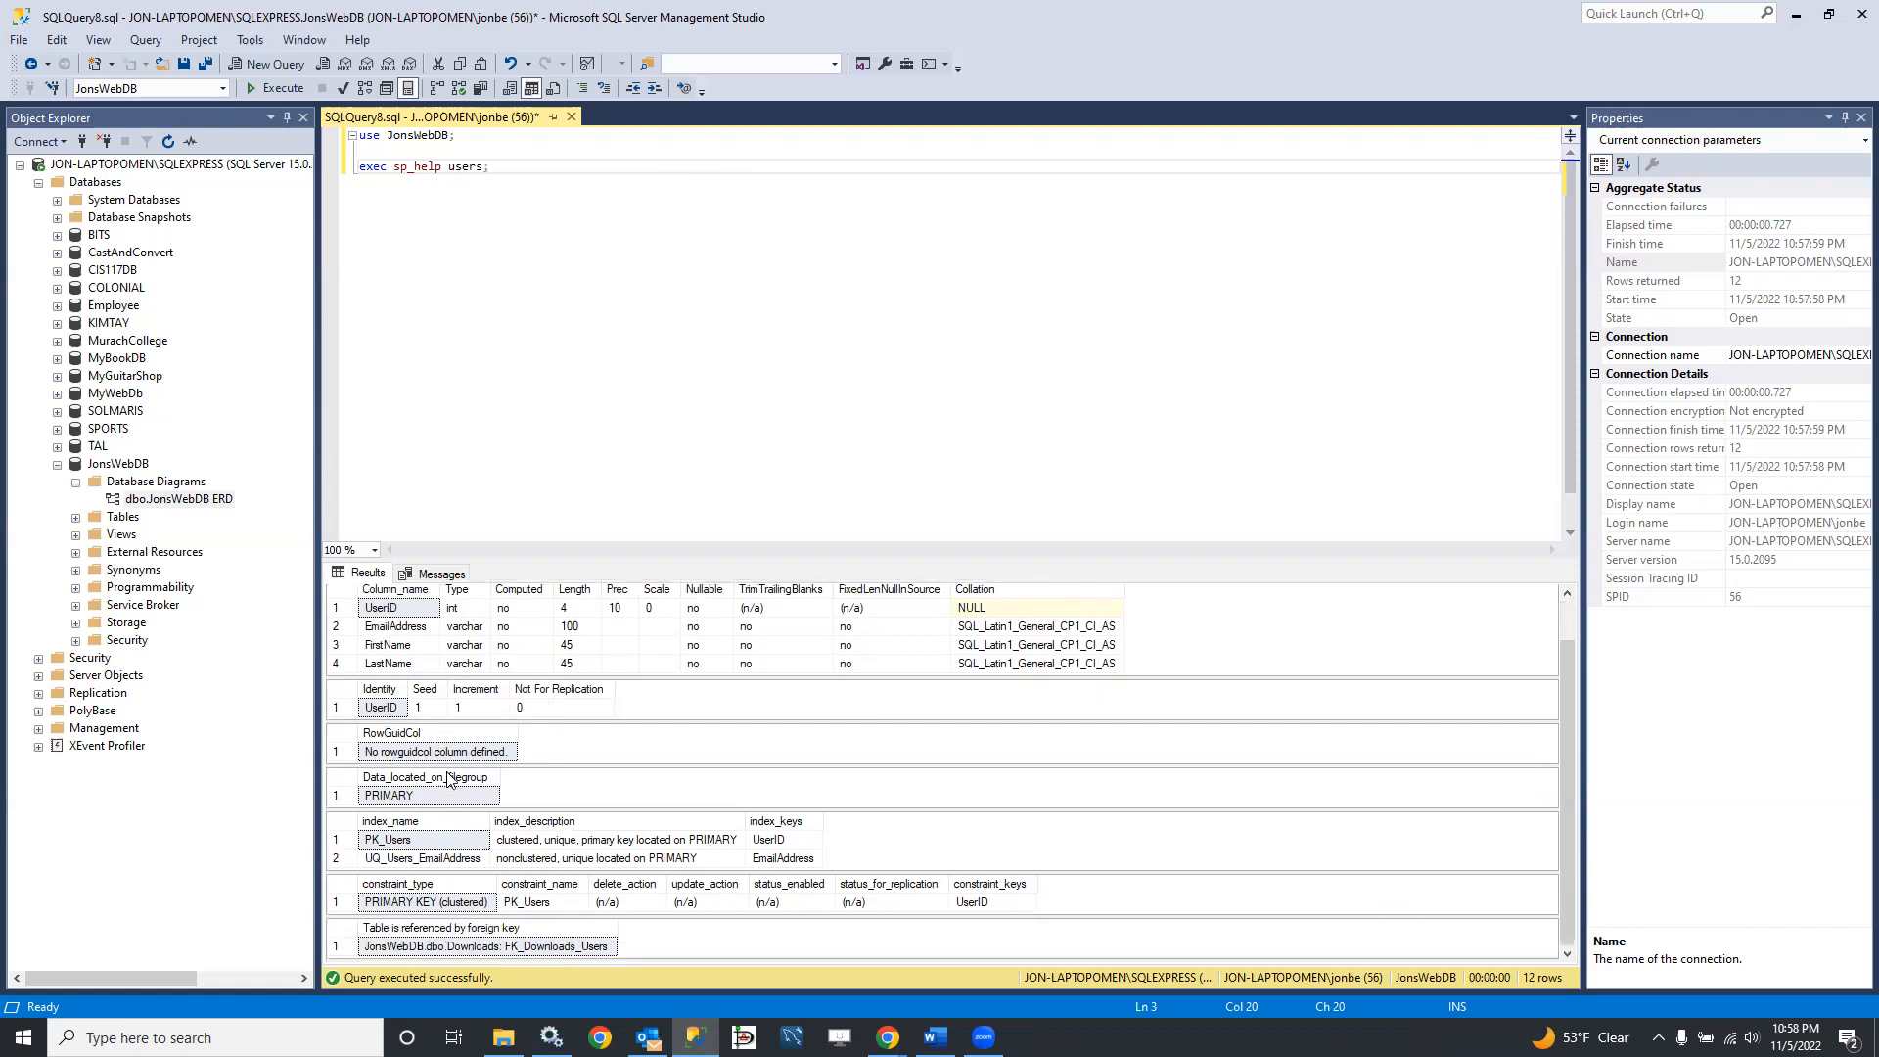
click(394, 863)
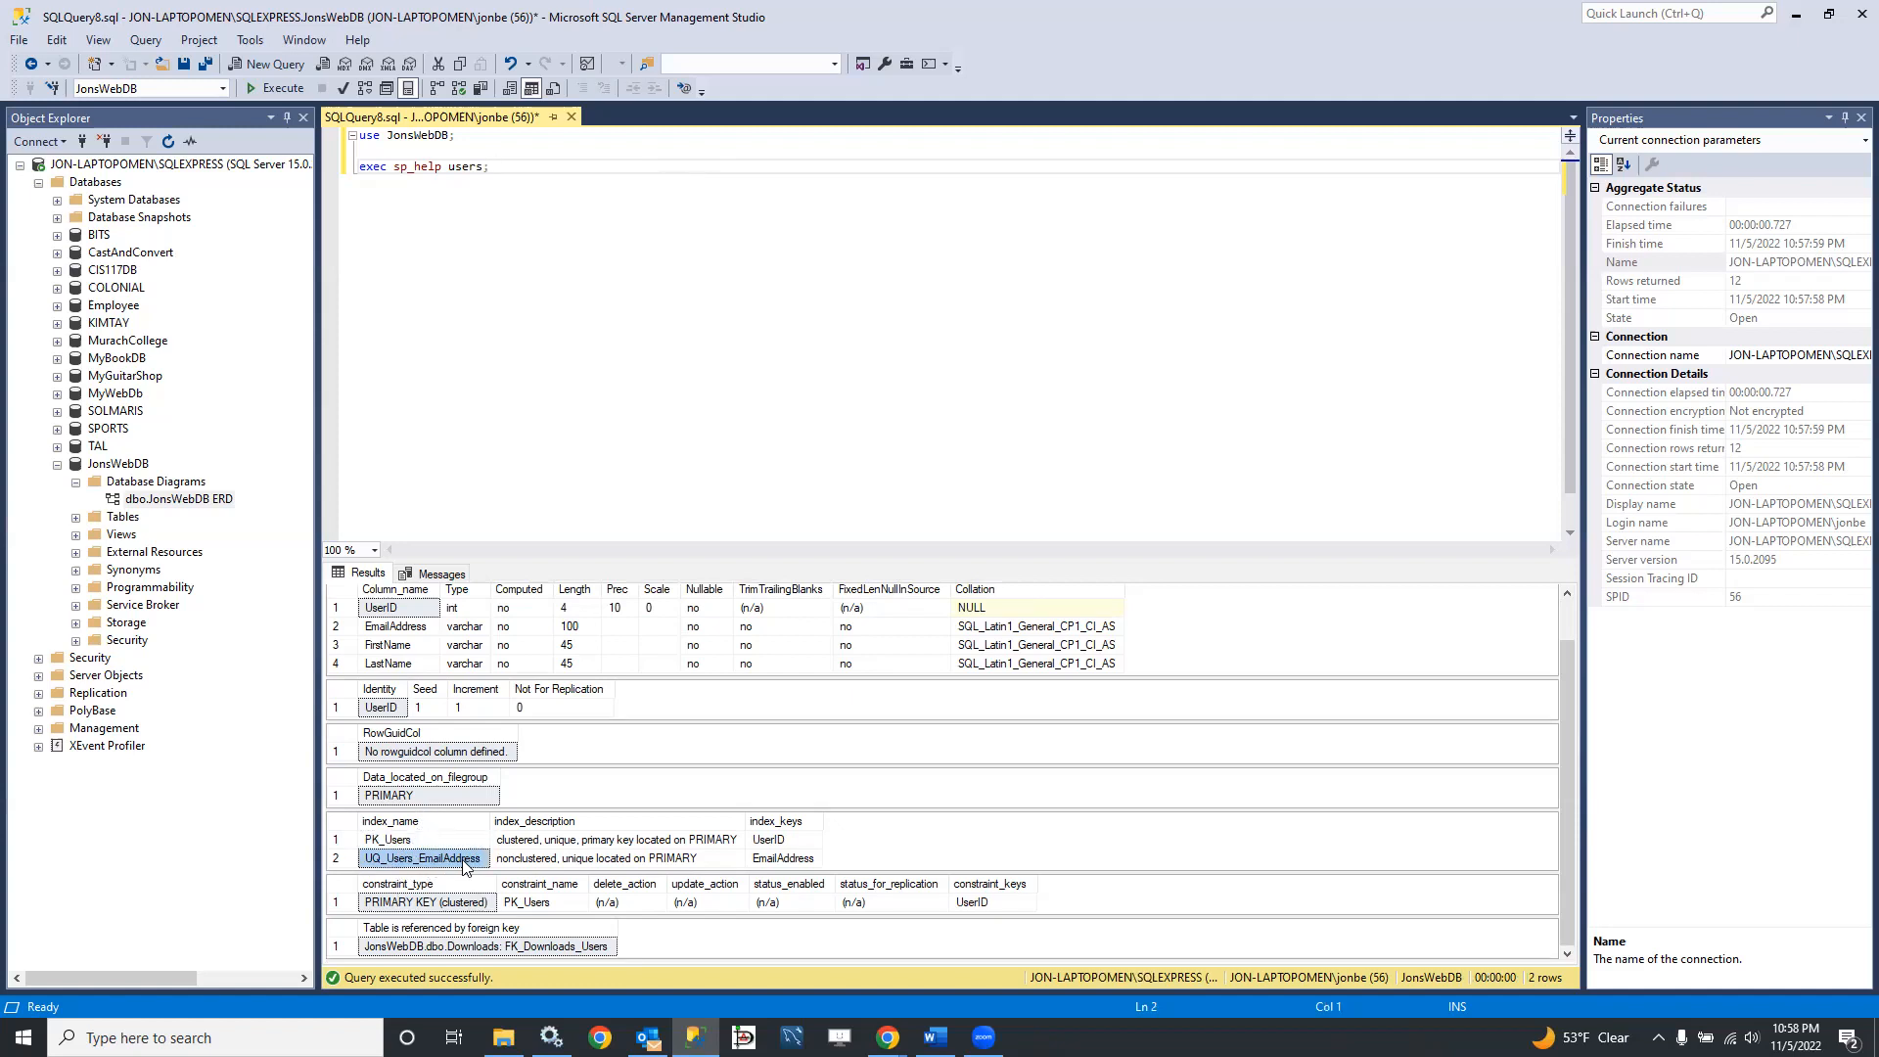
click(422, 842)
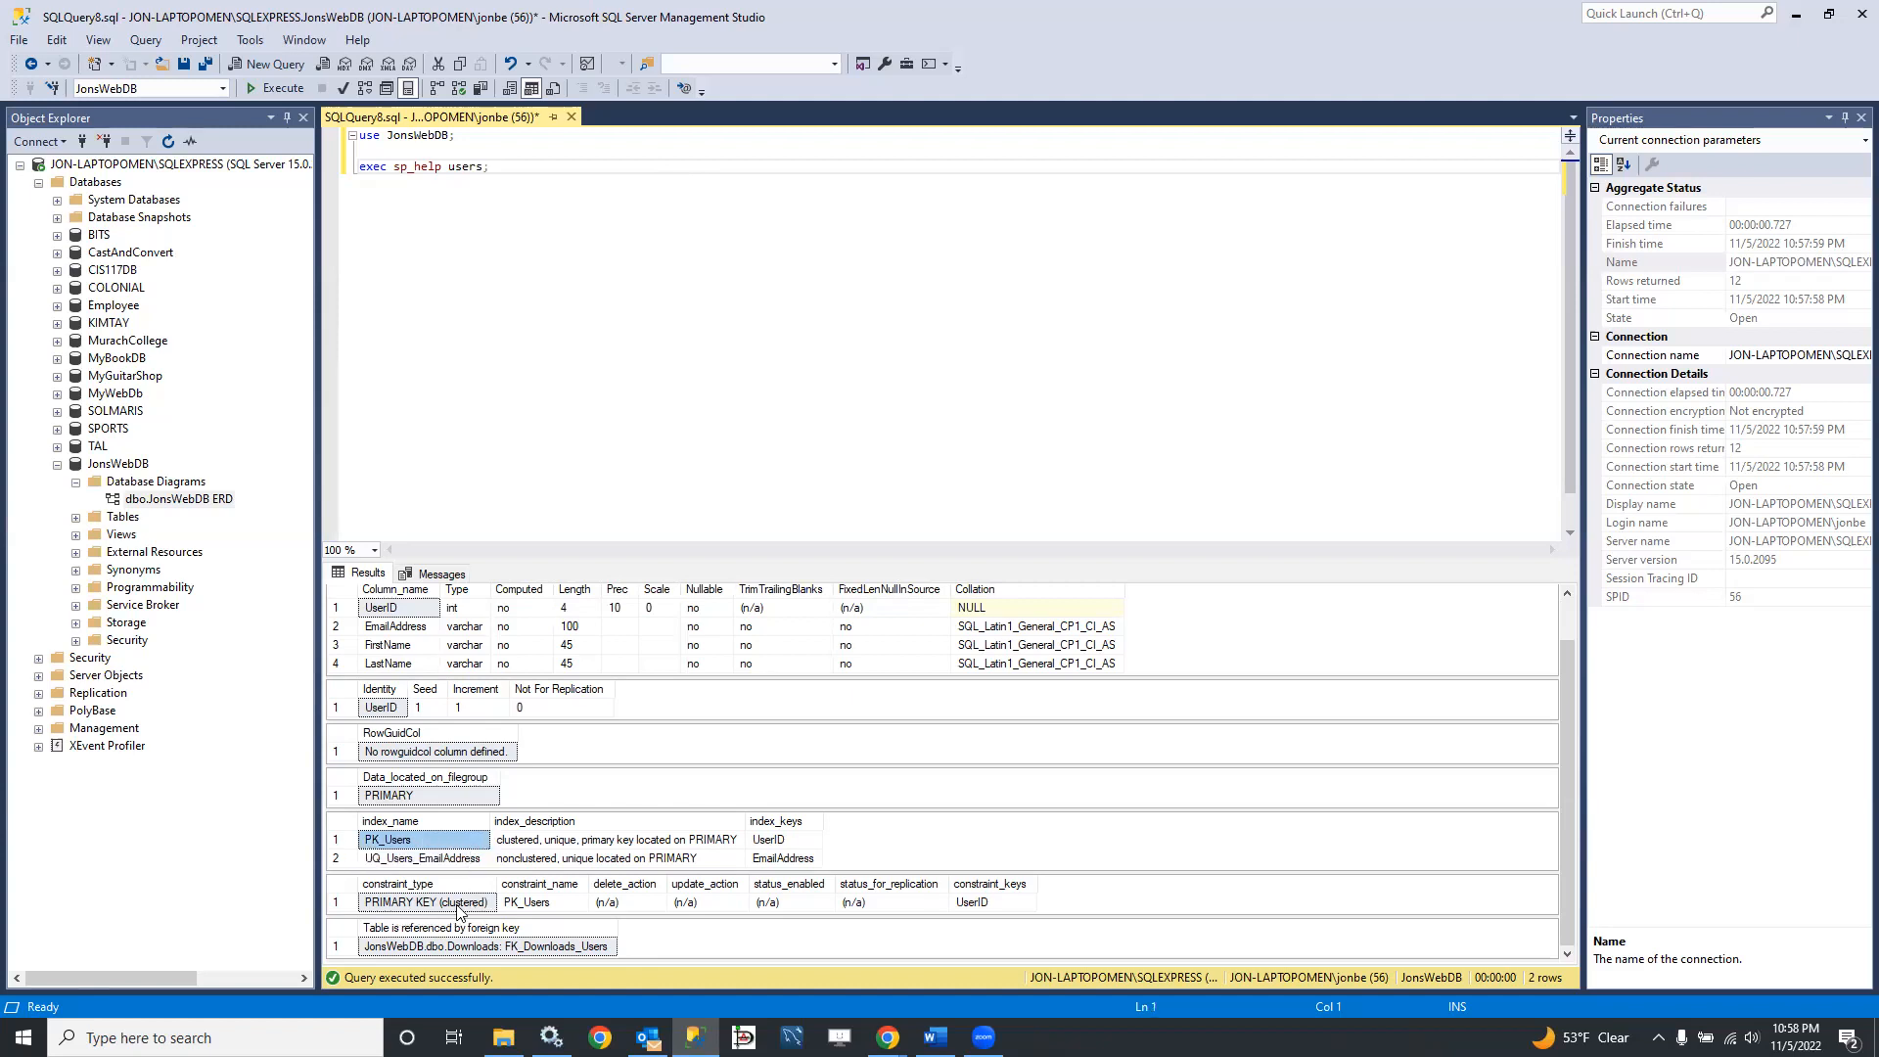
click(534, 947)
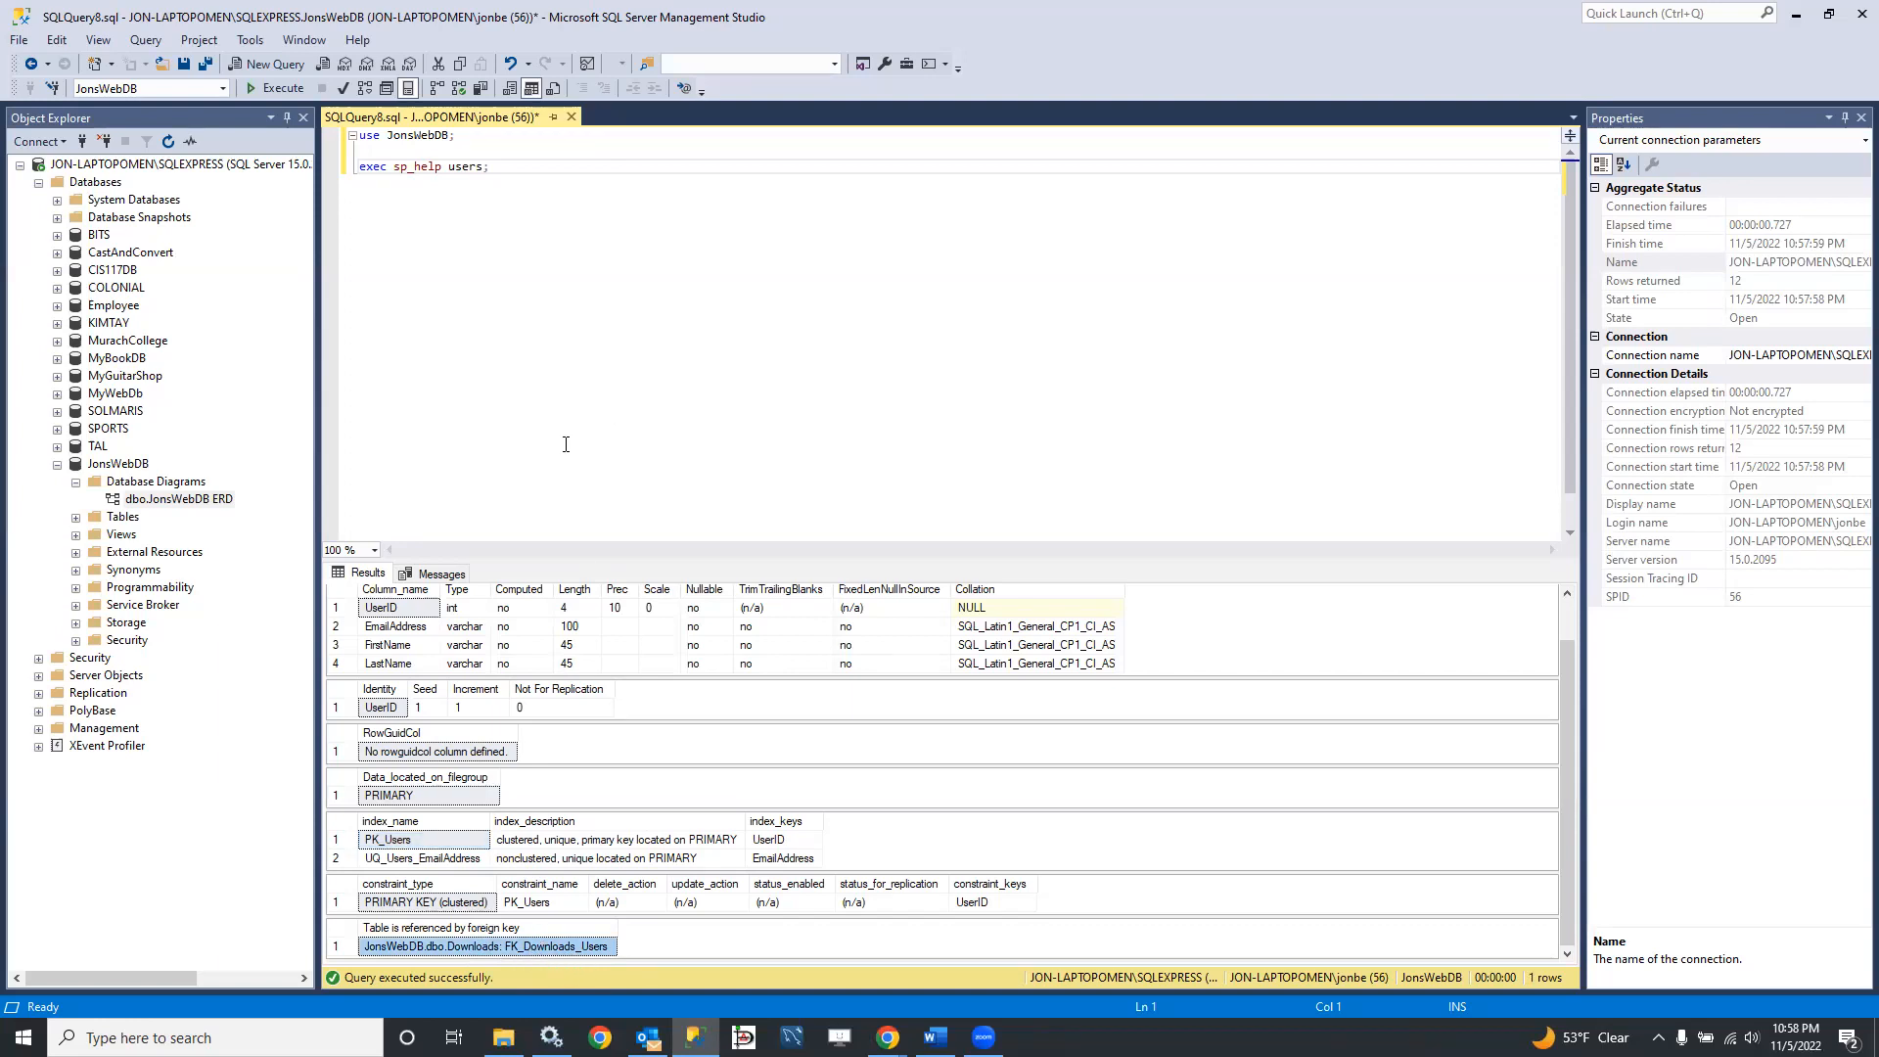
Step: Change the sp_help argument to downloads, execute the query and review the indexes and key constraints with the index names fully readable
double_click(456, 167)
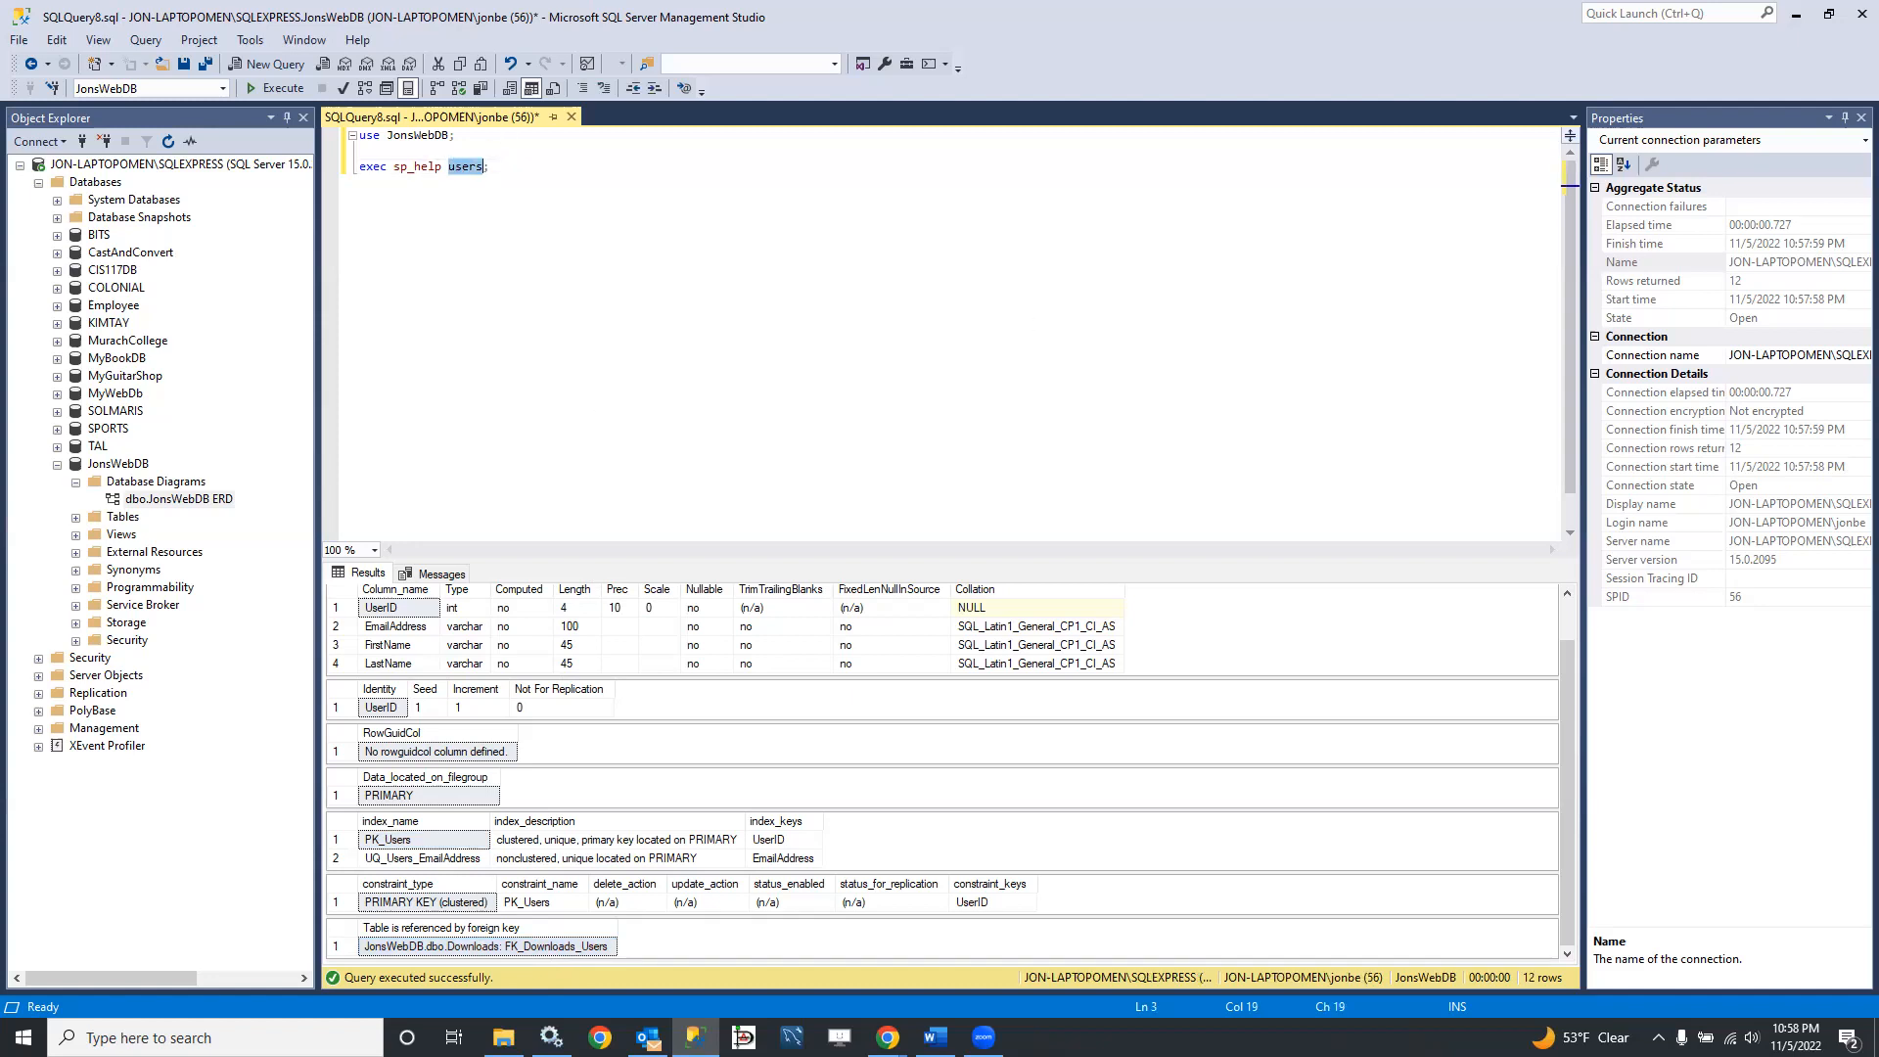
text(download)
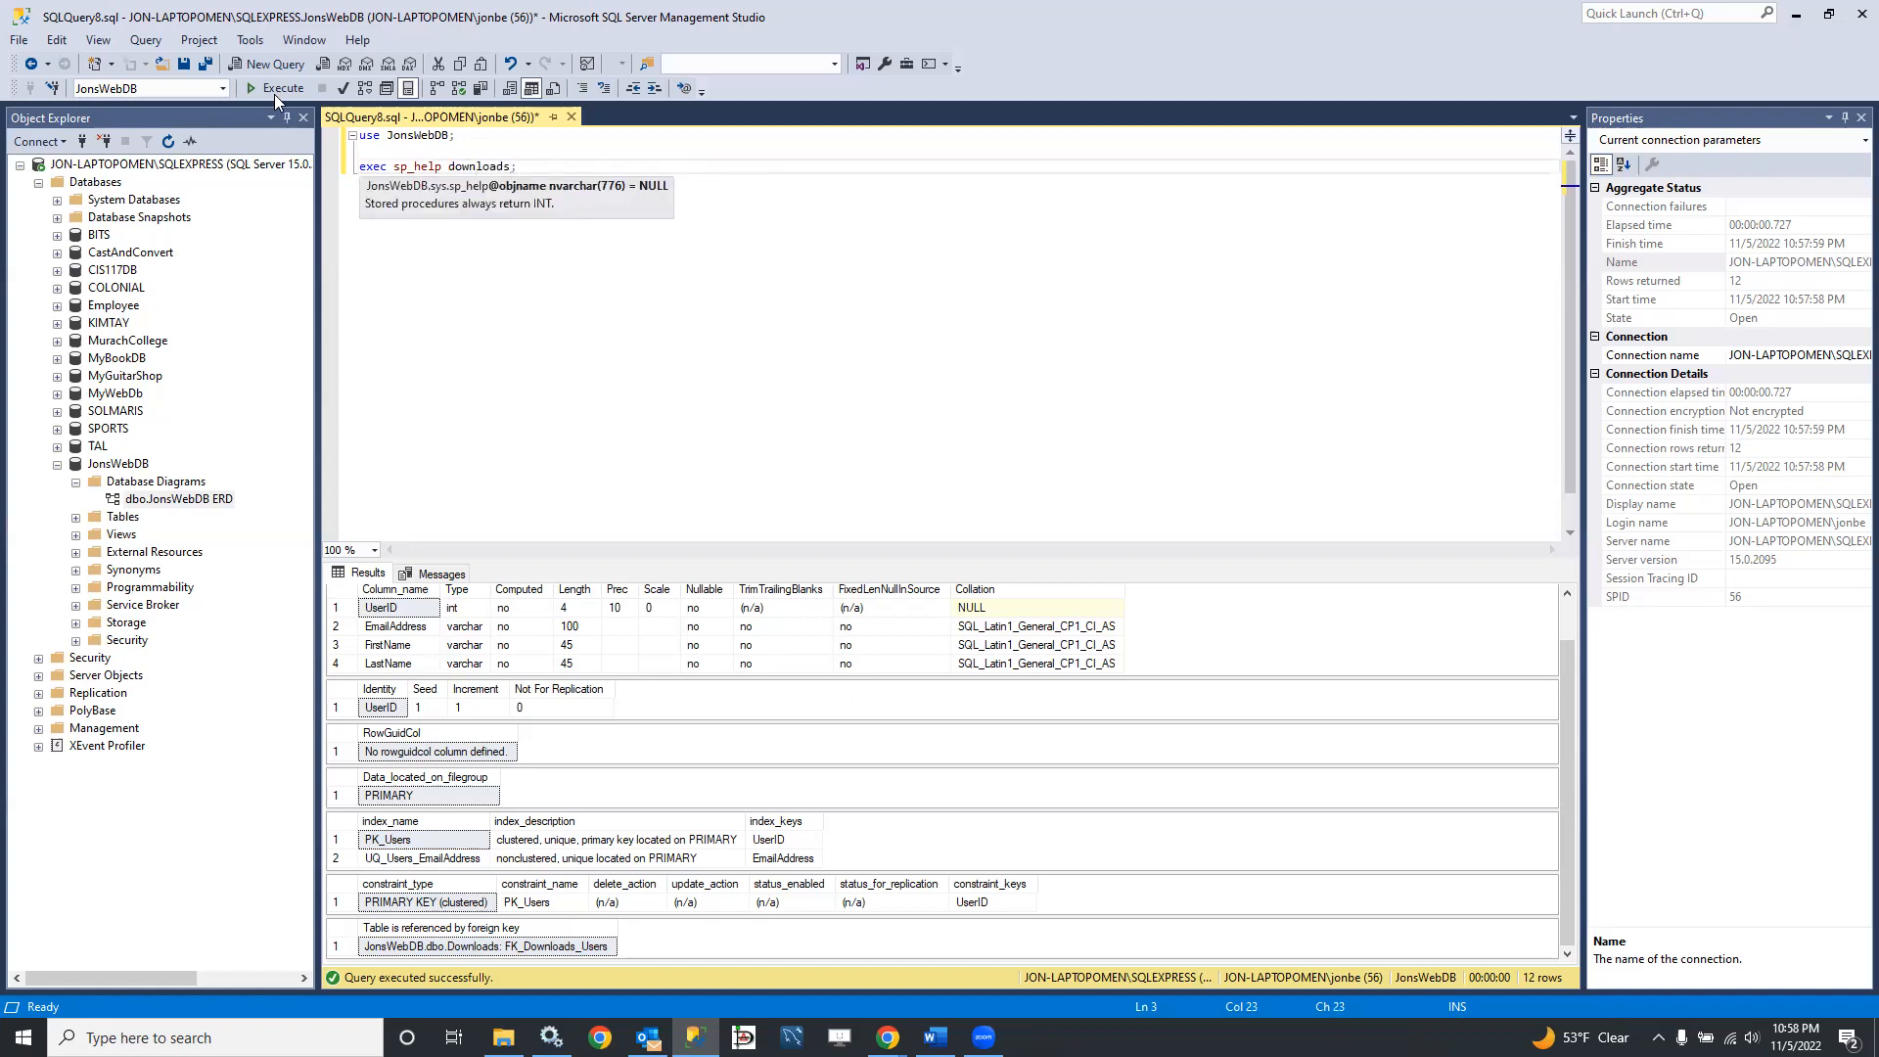
click(268, 88)
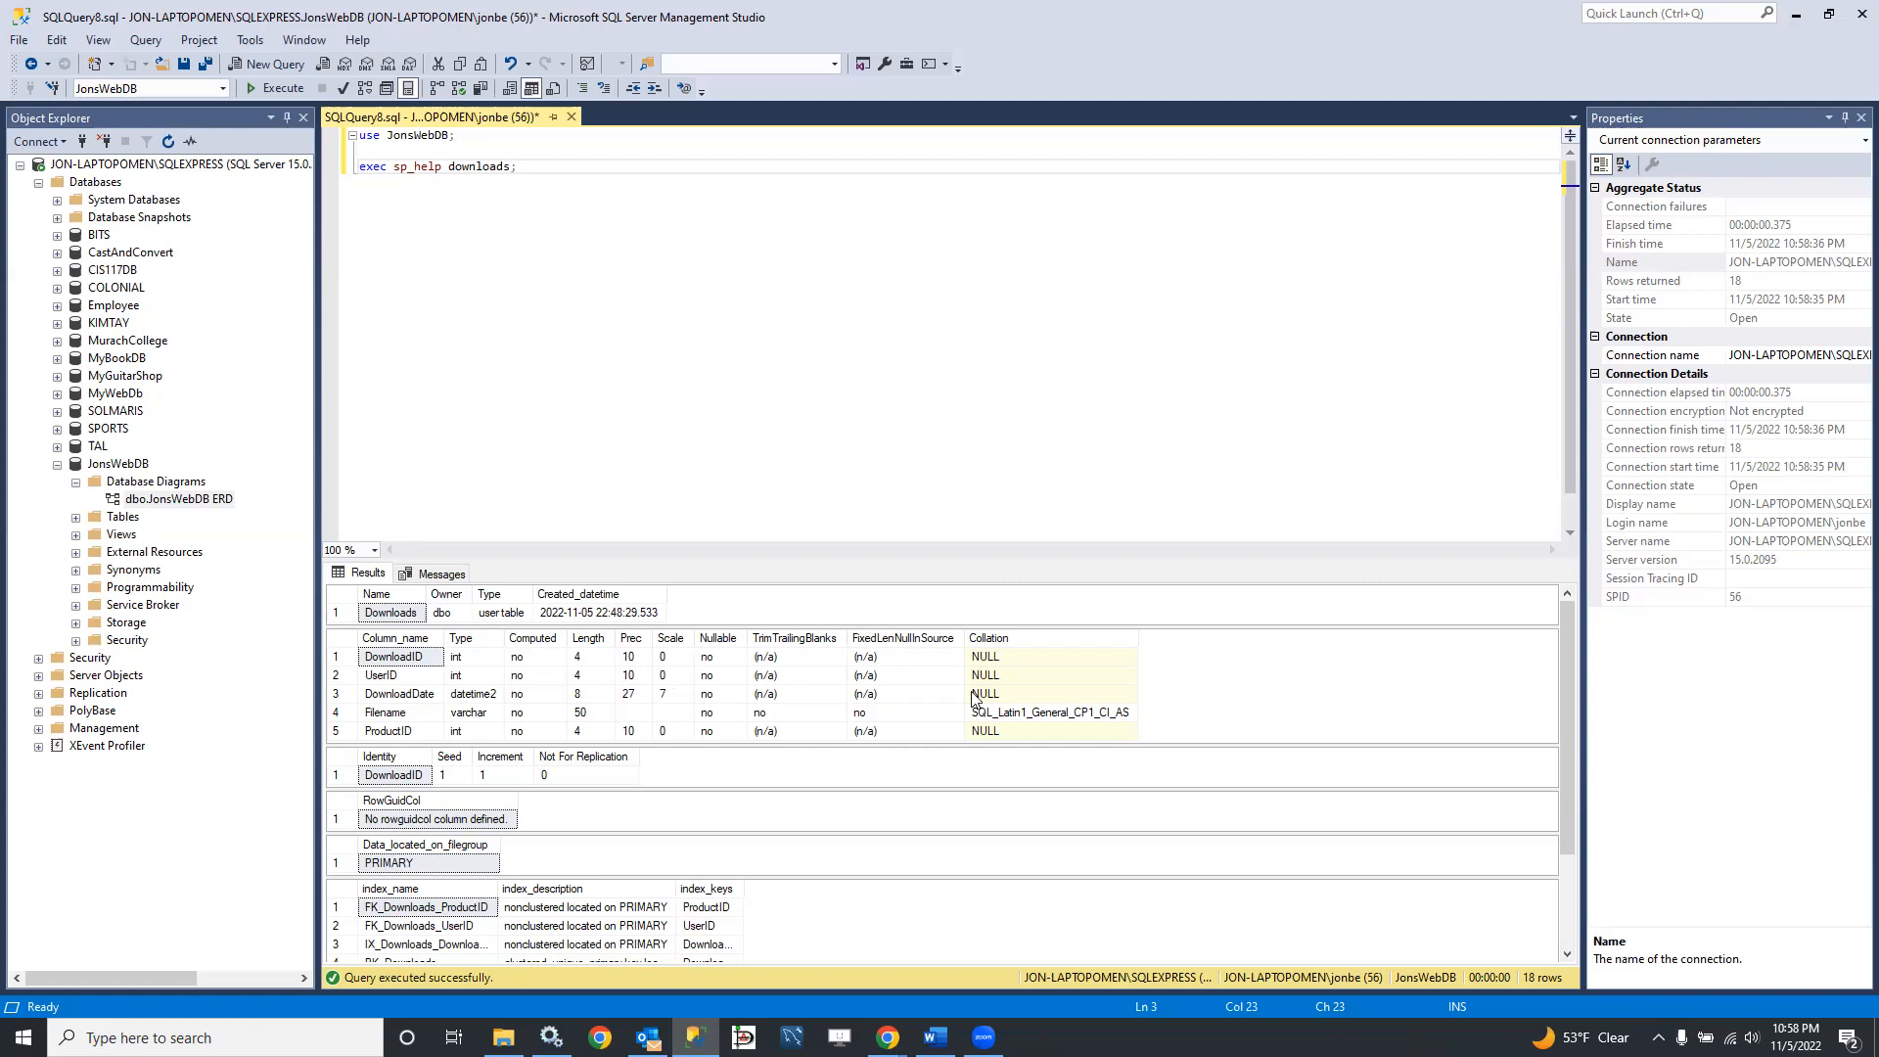
scroll(956, 732, down, 2)
scroll(956, 733, up, 2)
scroll(956, 736, down, 2)
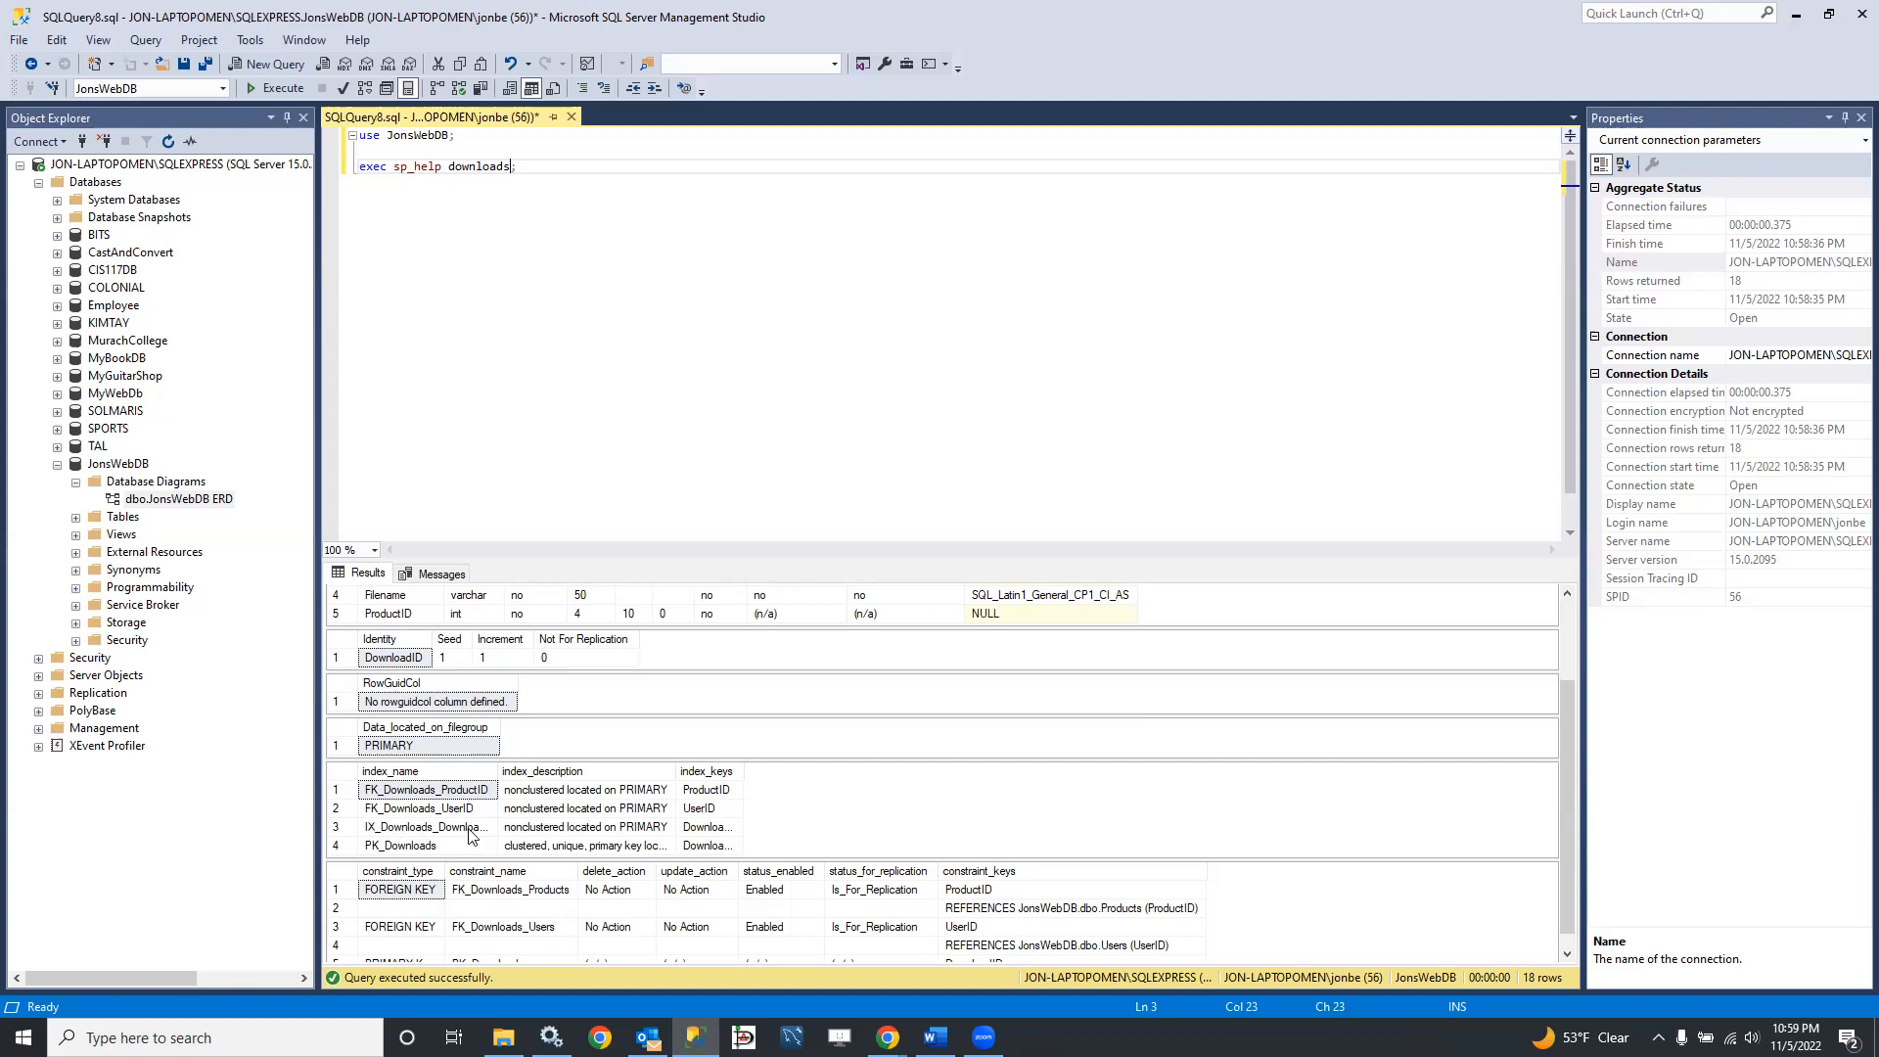
drag(502, 772, 548, 772)
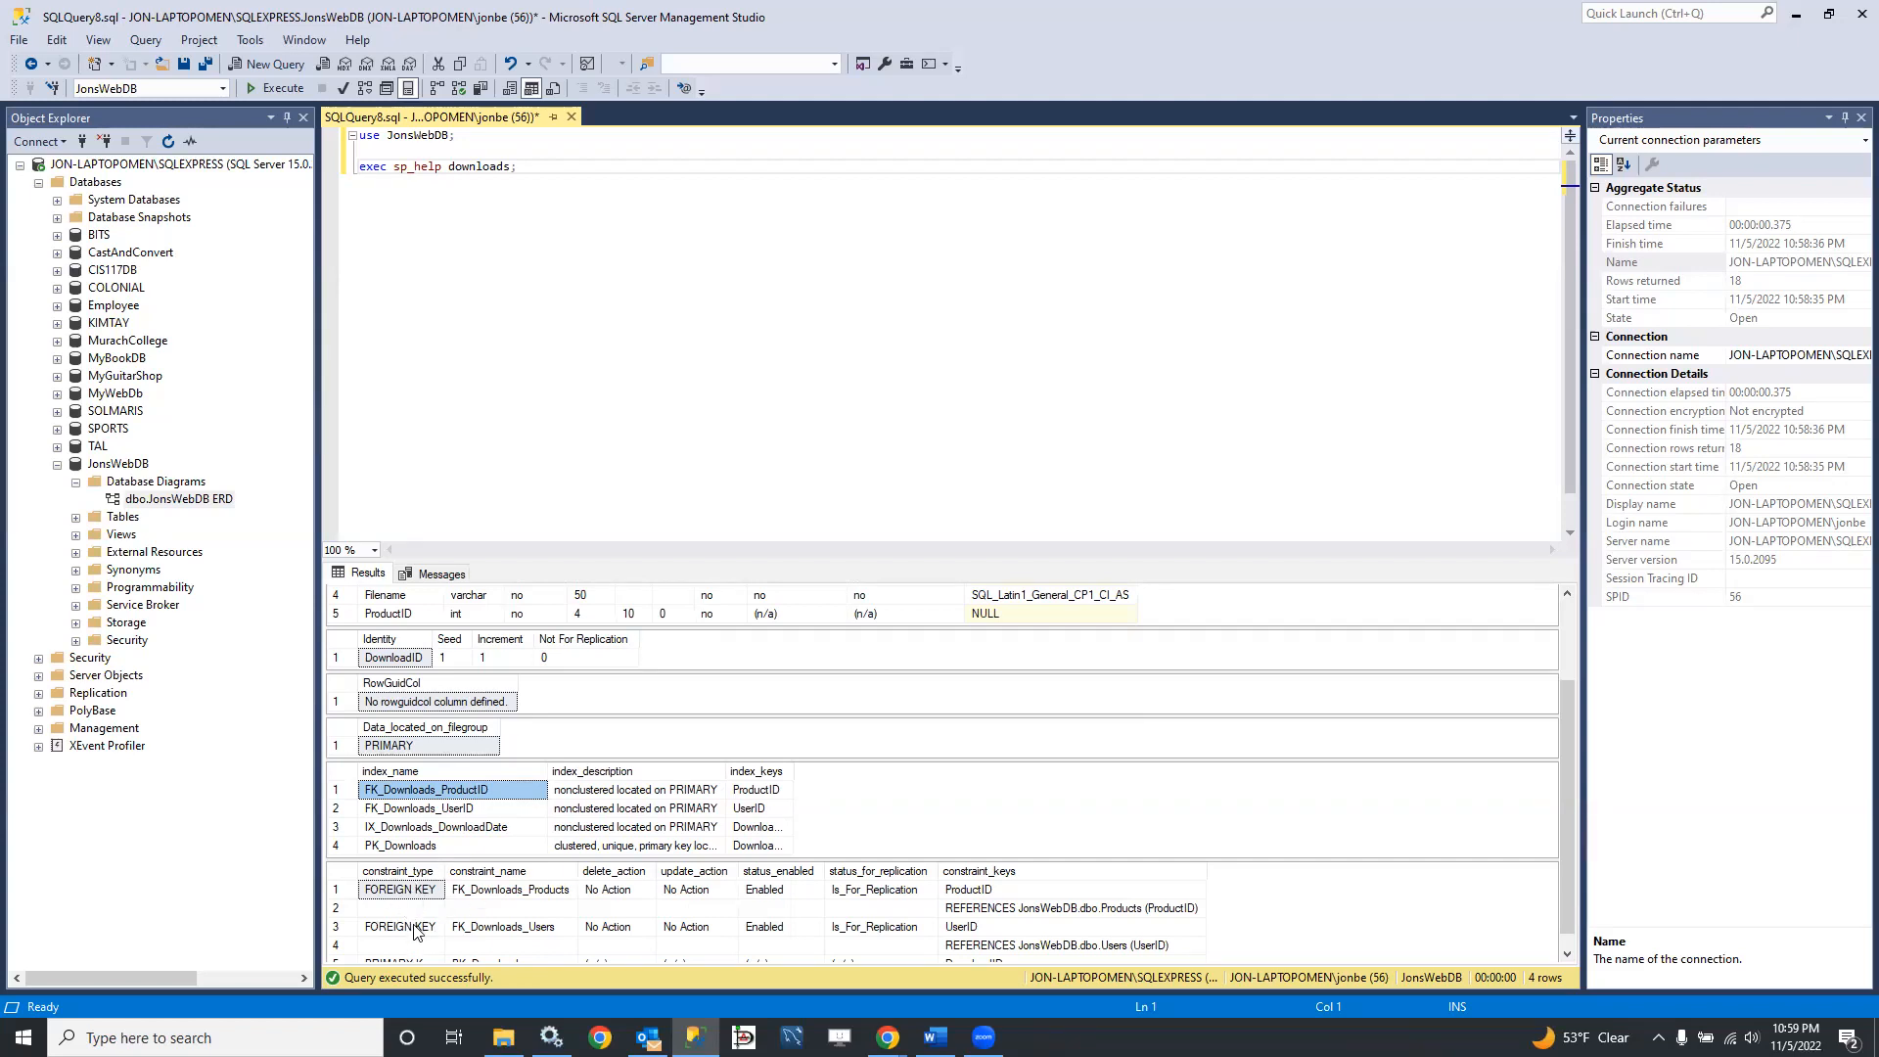
scroll(413, 924, down, 1)
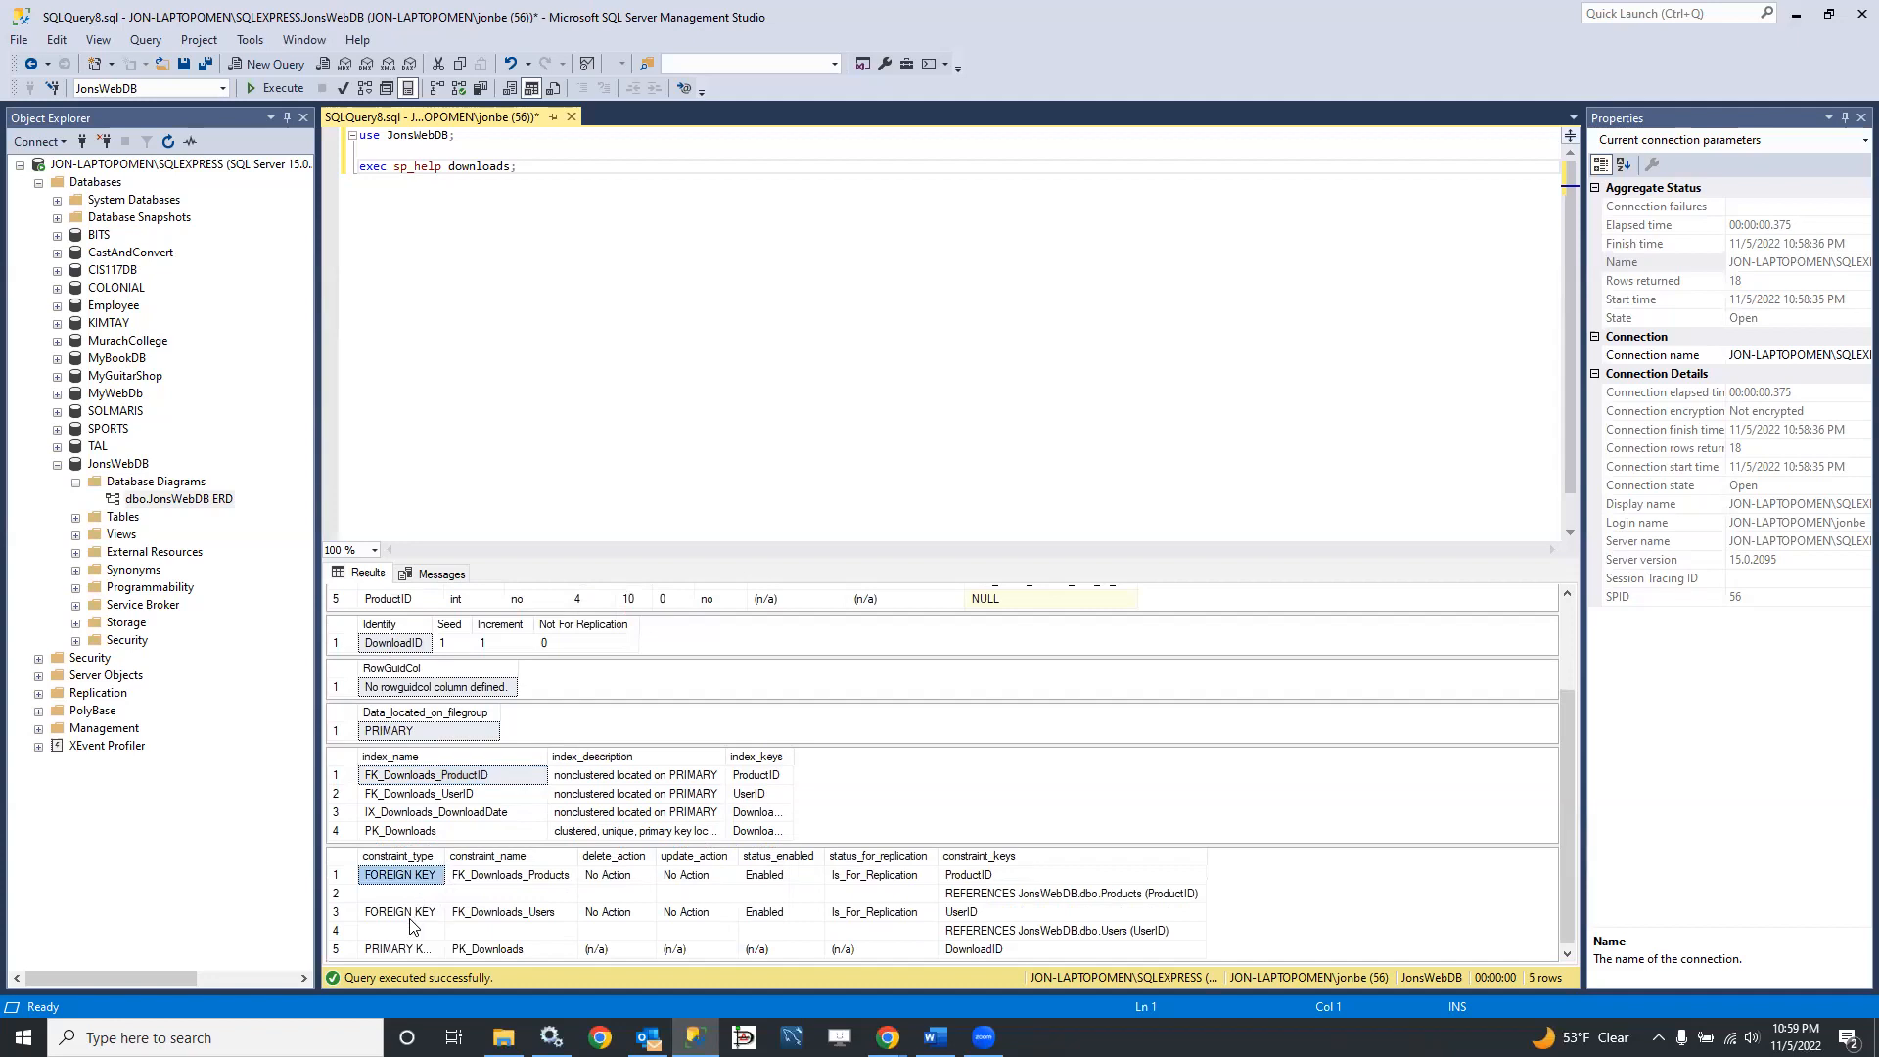
click(411, 920)
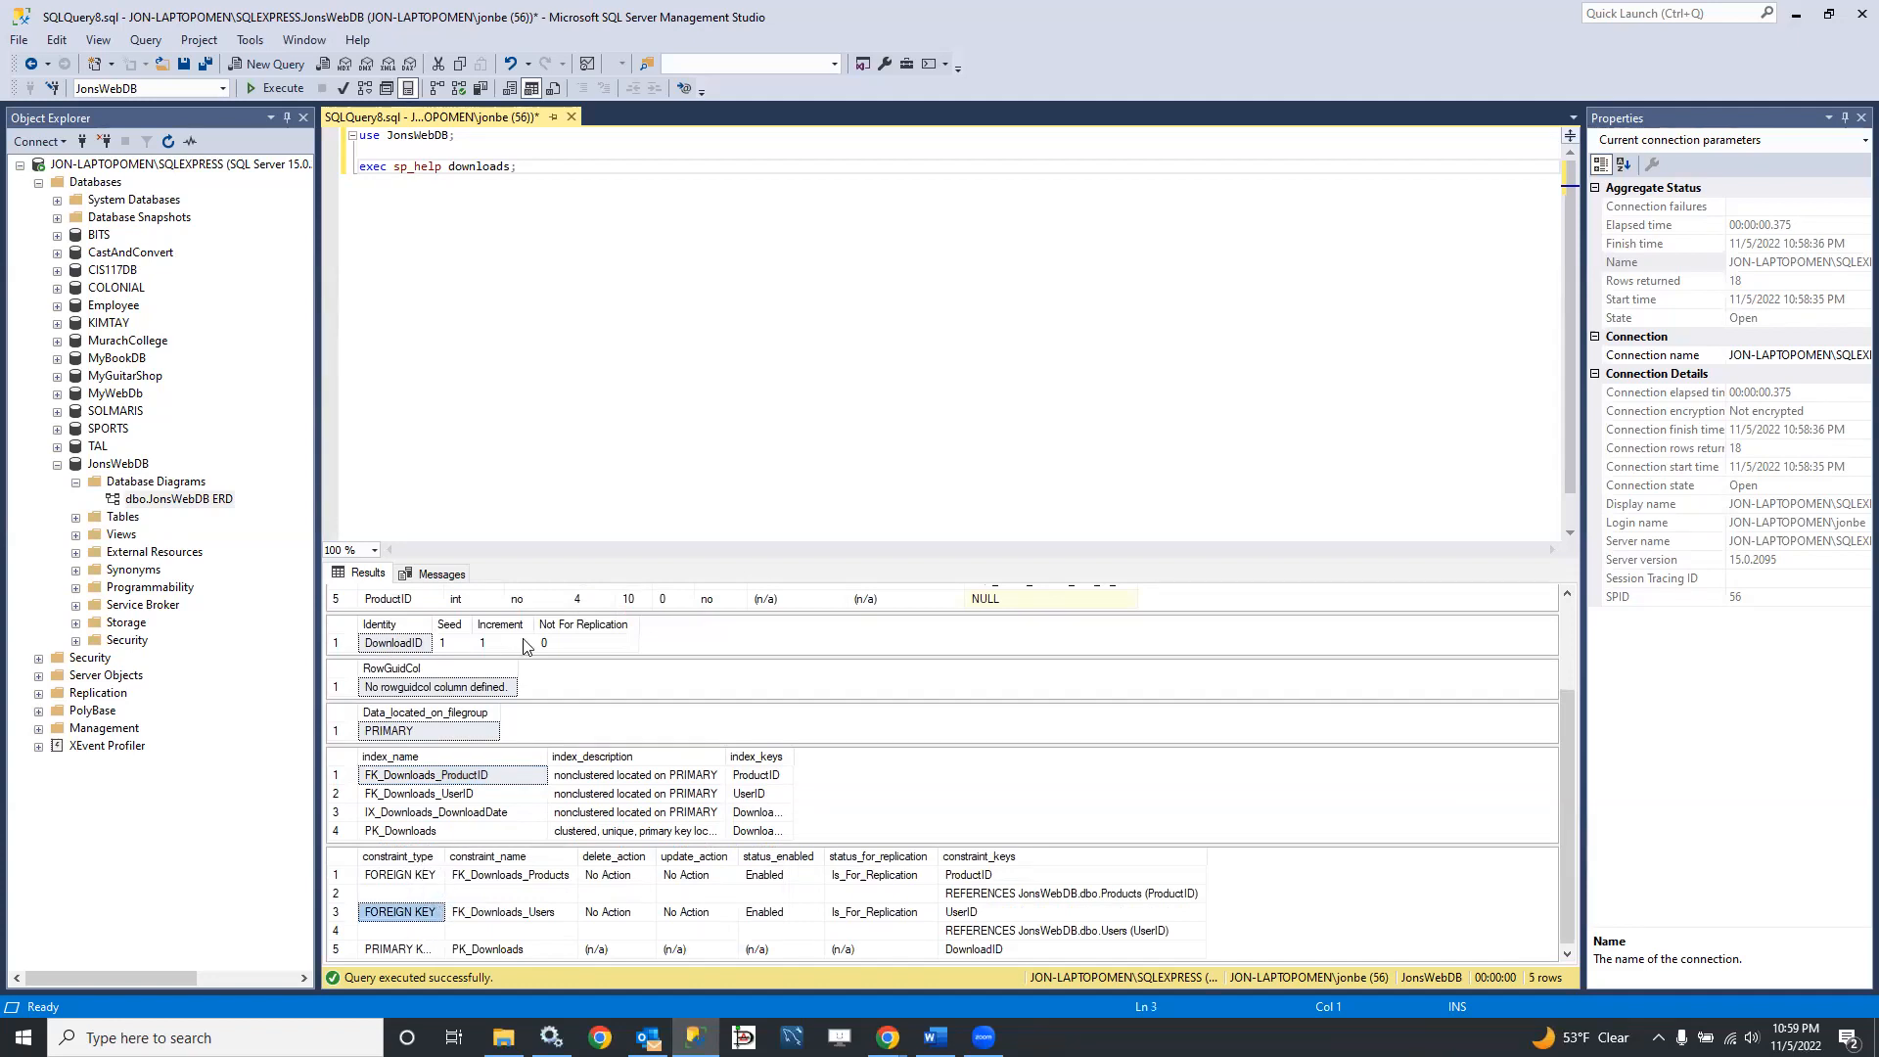
Step: Change the sp_help argument to products, execute the query and enlarge the results area to show all the result sets
double_click(469, 167)
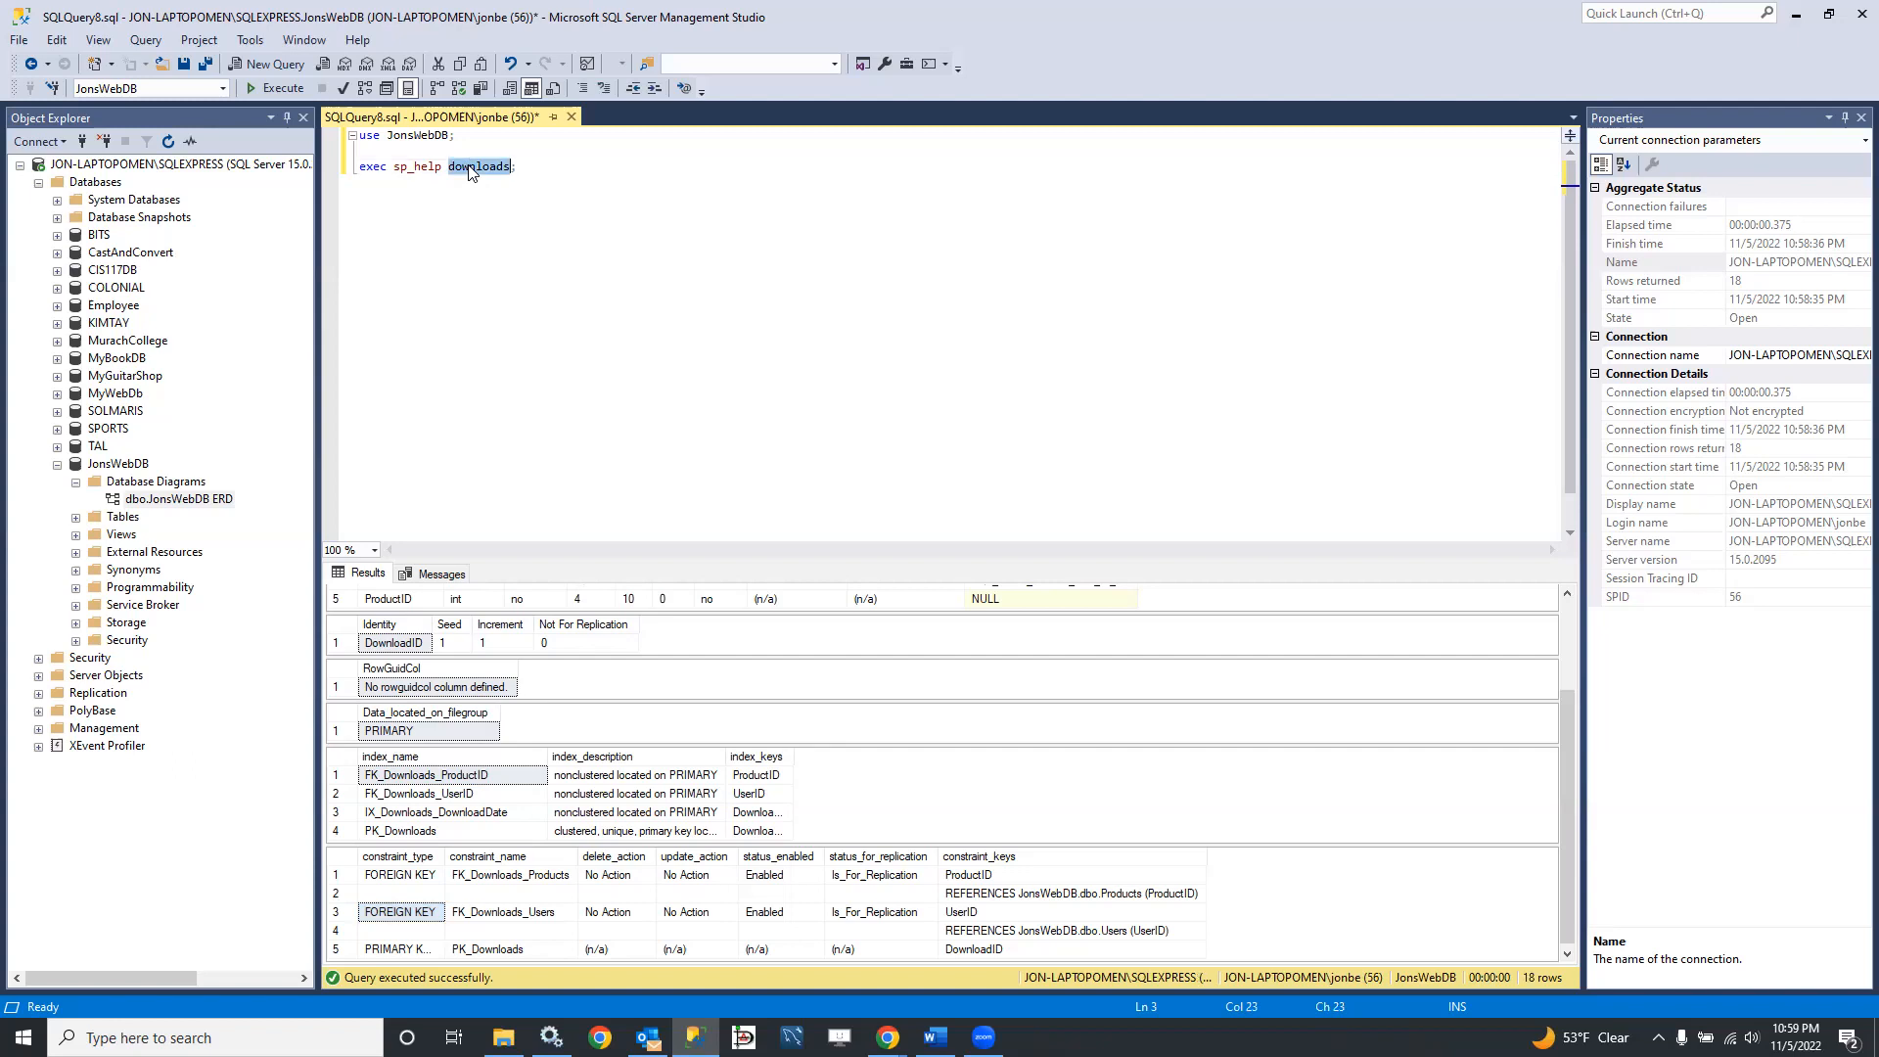
text(products)
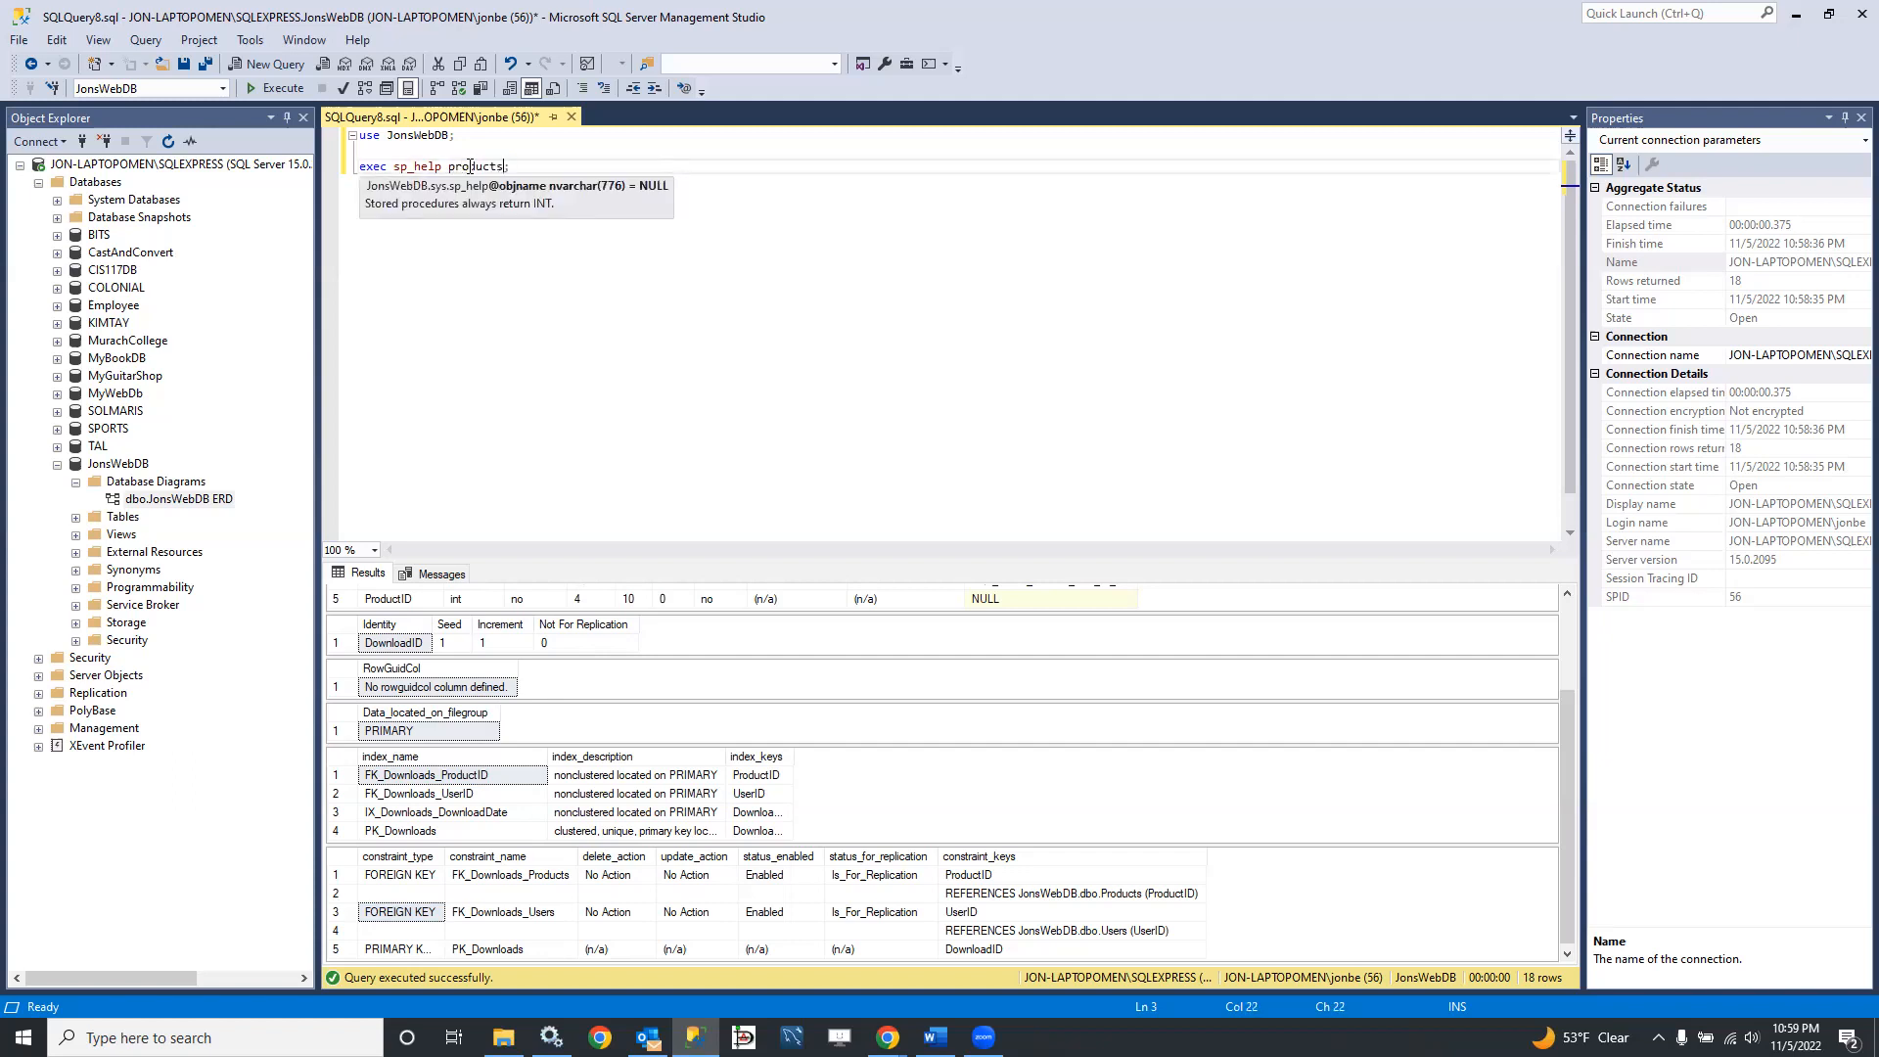
click(270, 86)
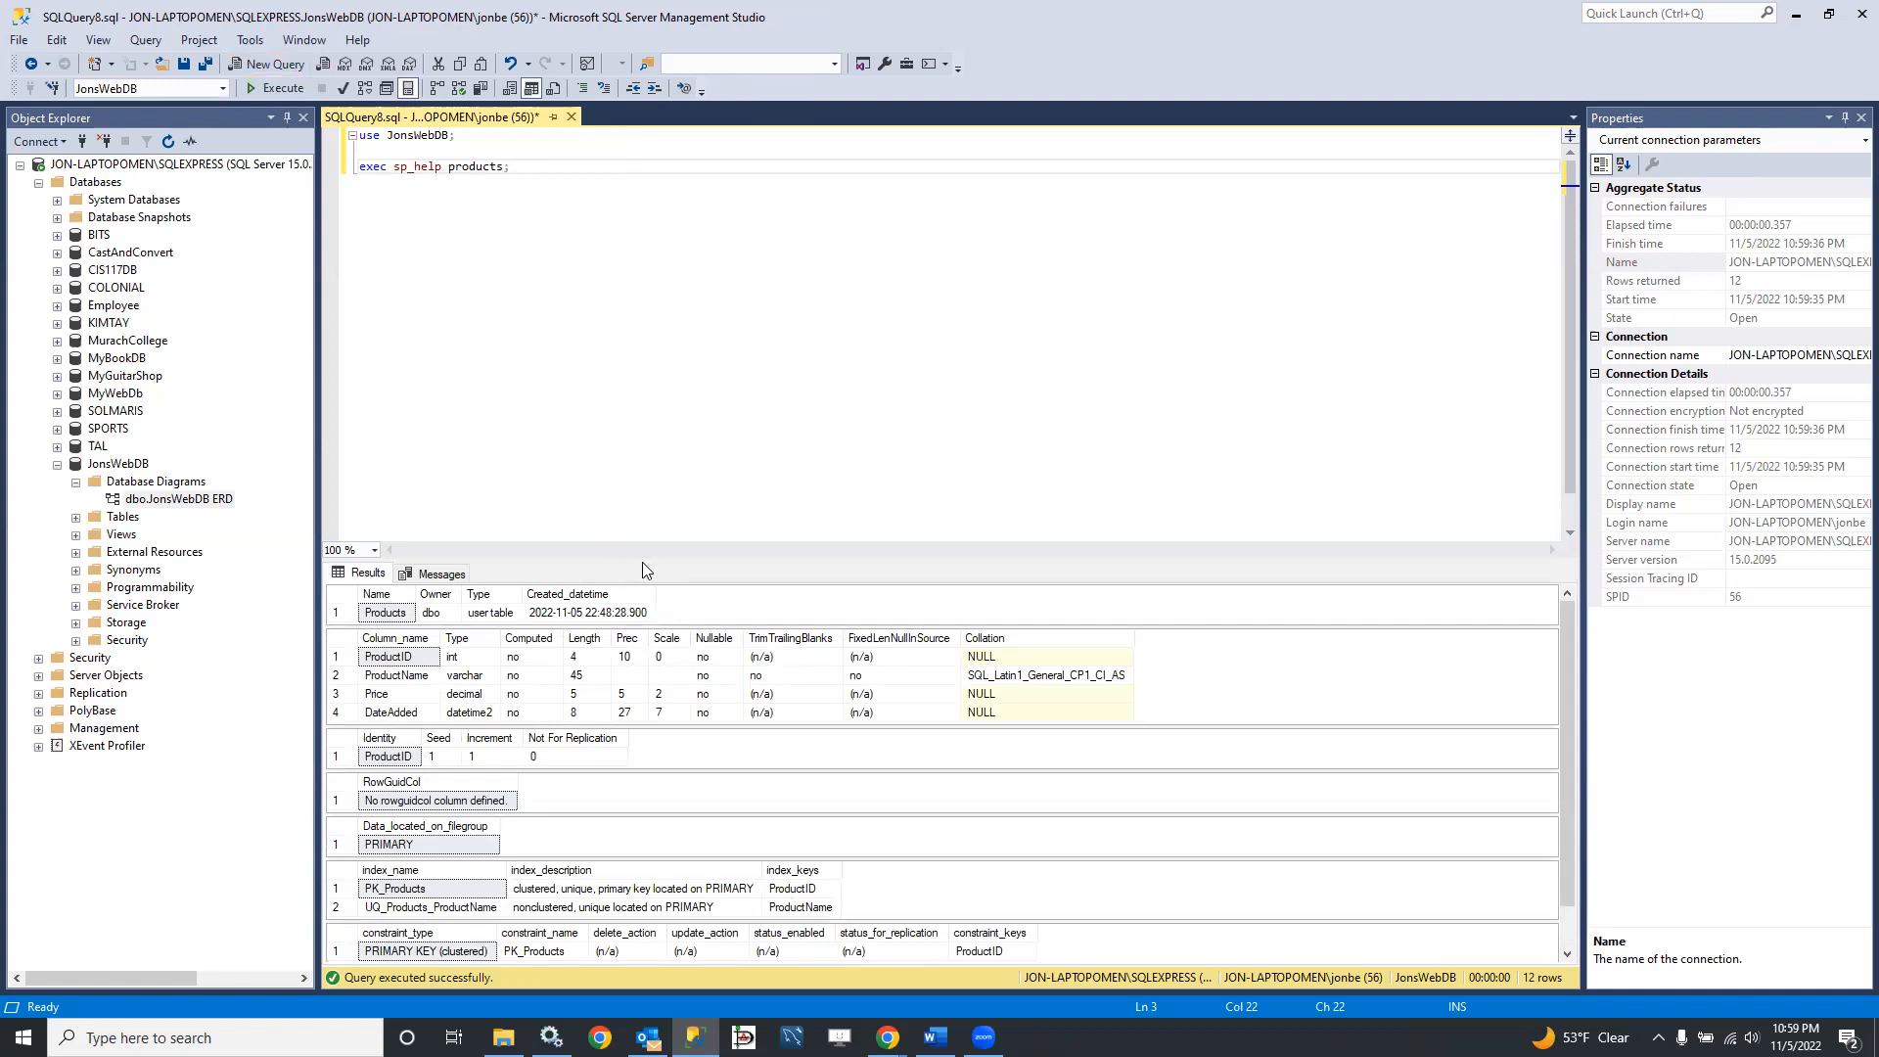
drag(642, 562, 673, 217)
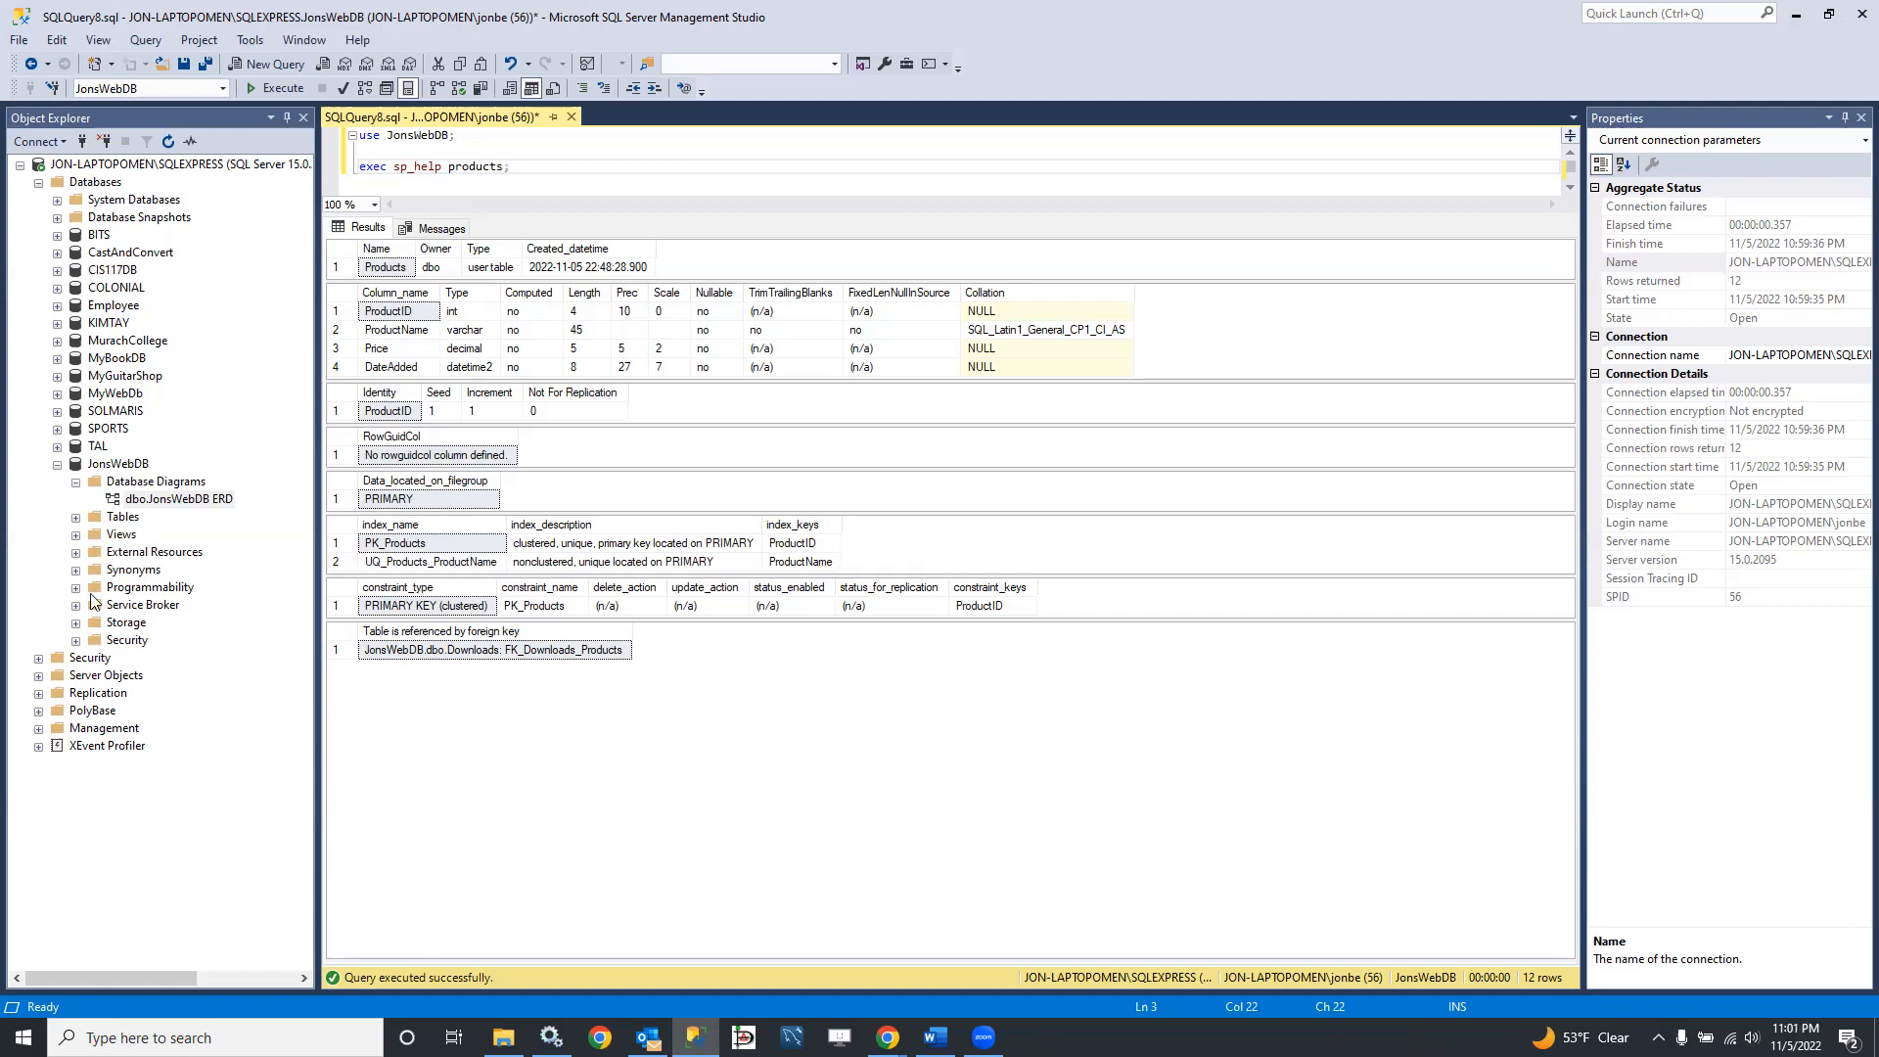
Step: Expand the list of tables of the JonsWebDB database
click(75, 517)
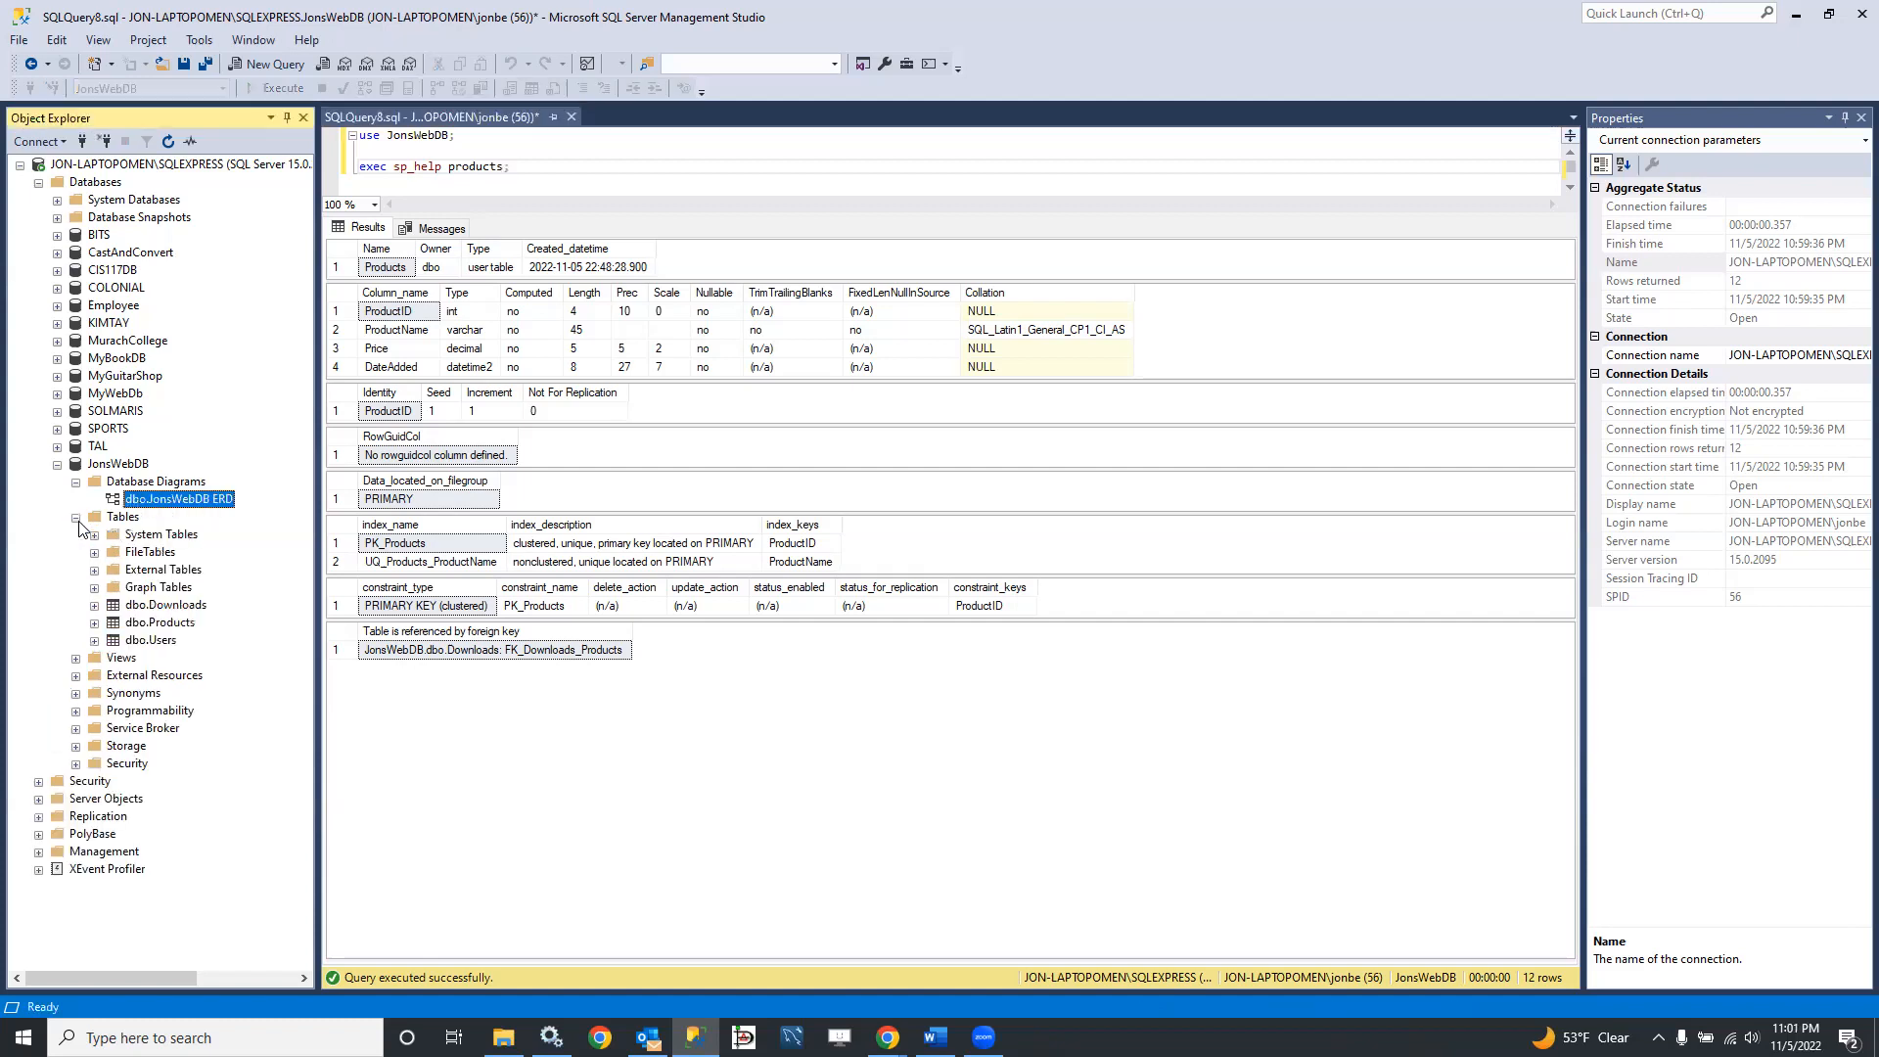
Step: Script the Downloads table as a CREATE statement into a new query editor window
right_click(161, 608)
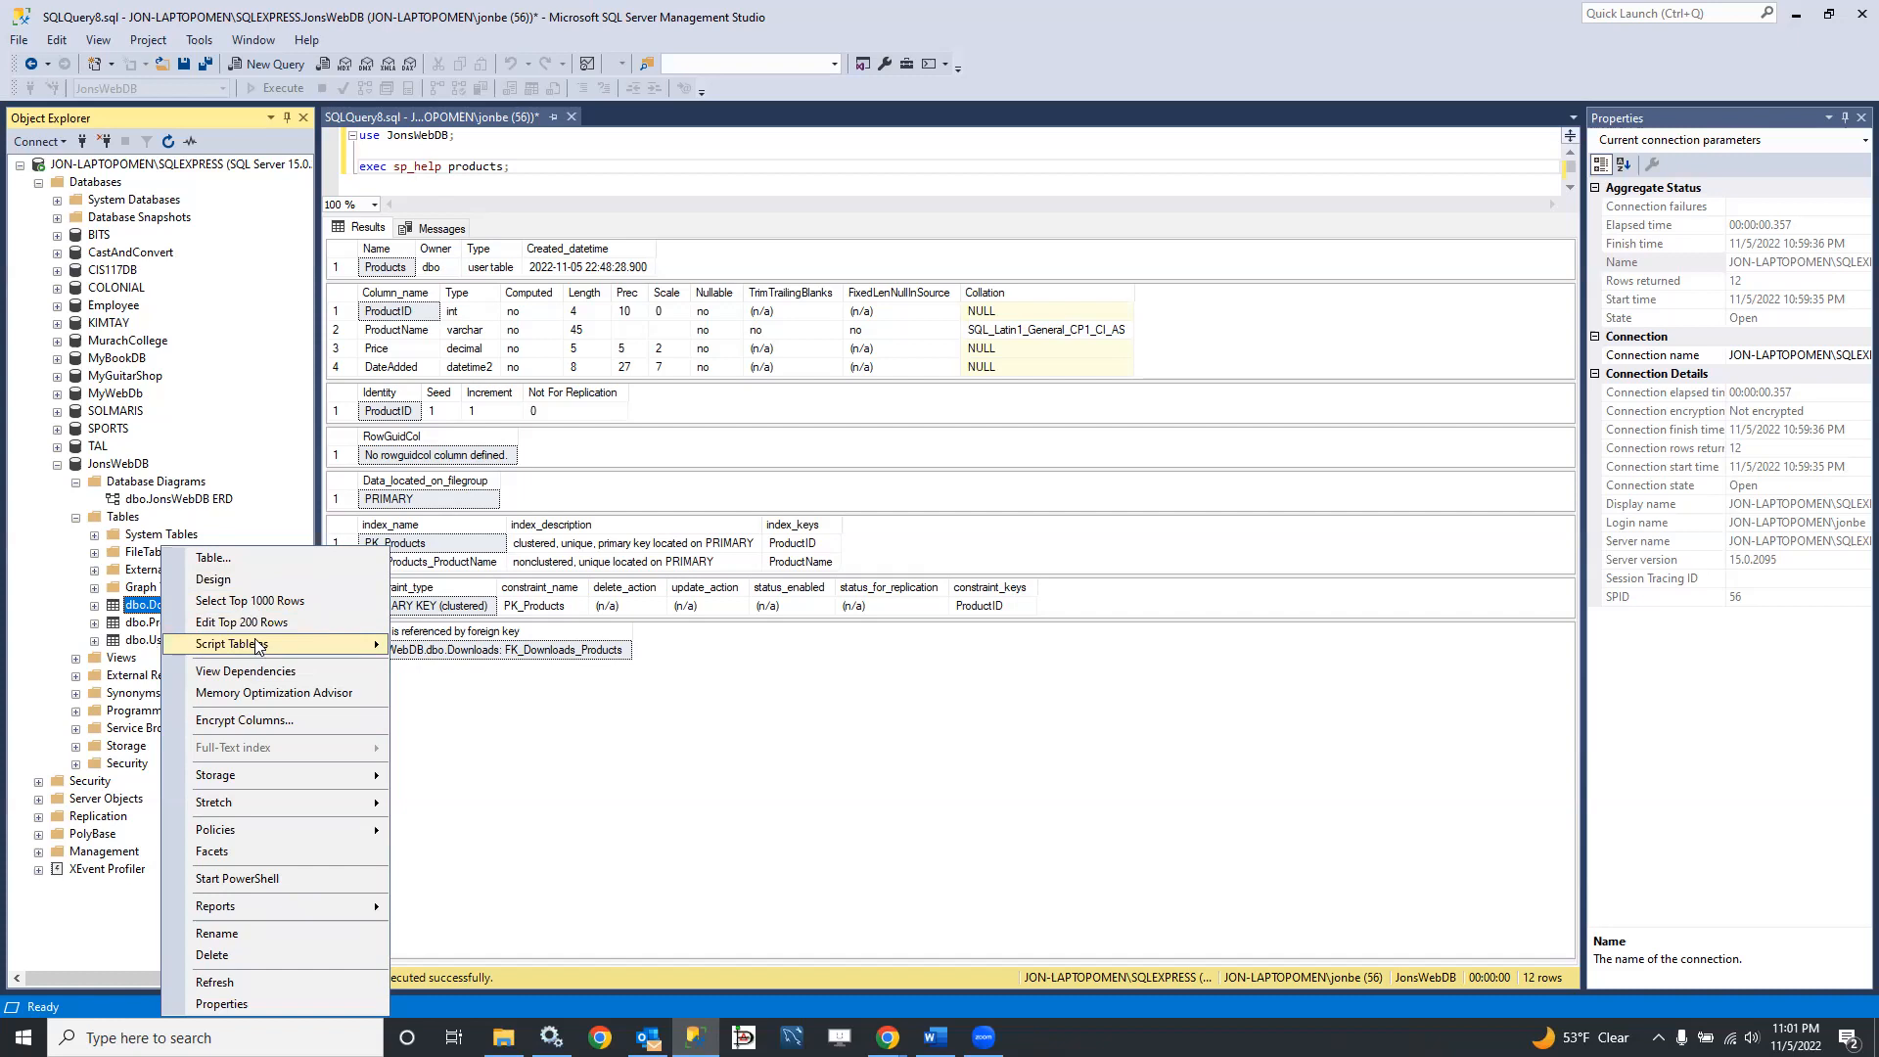
mouse_move(257, 646)
mouse_move(460, 654)
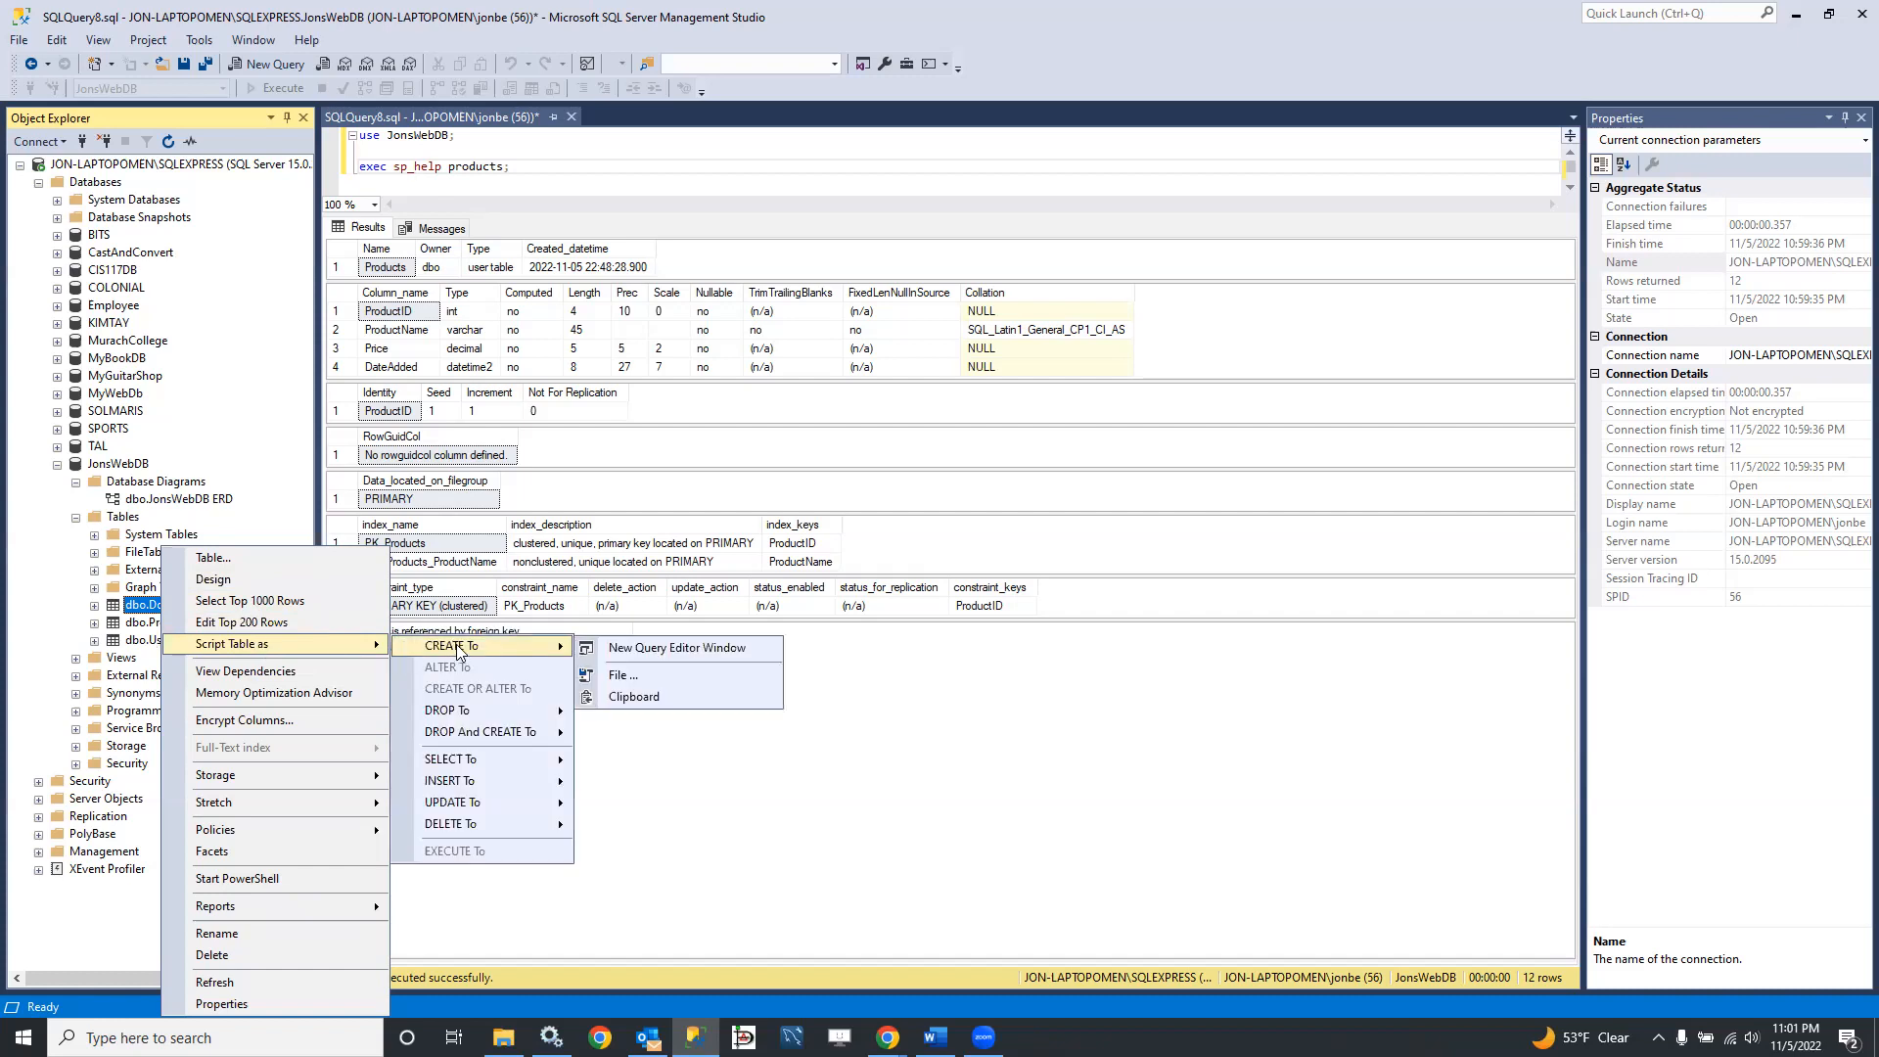
click(653, 647)
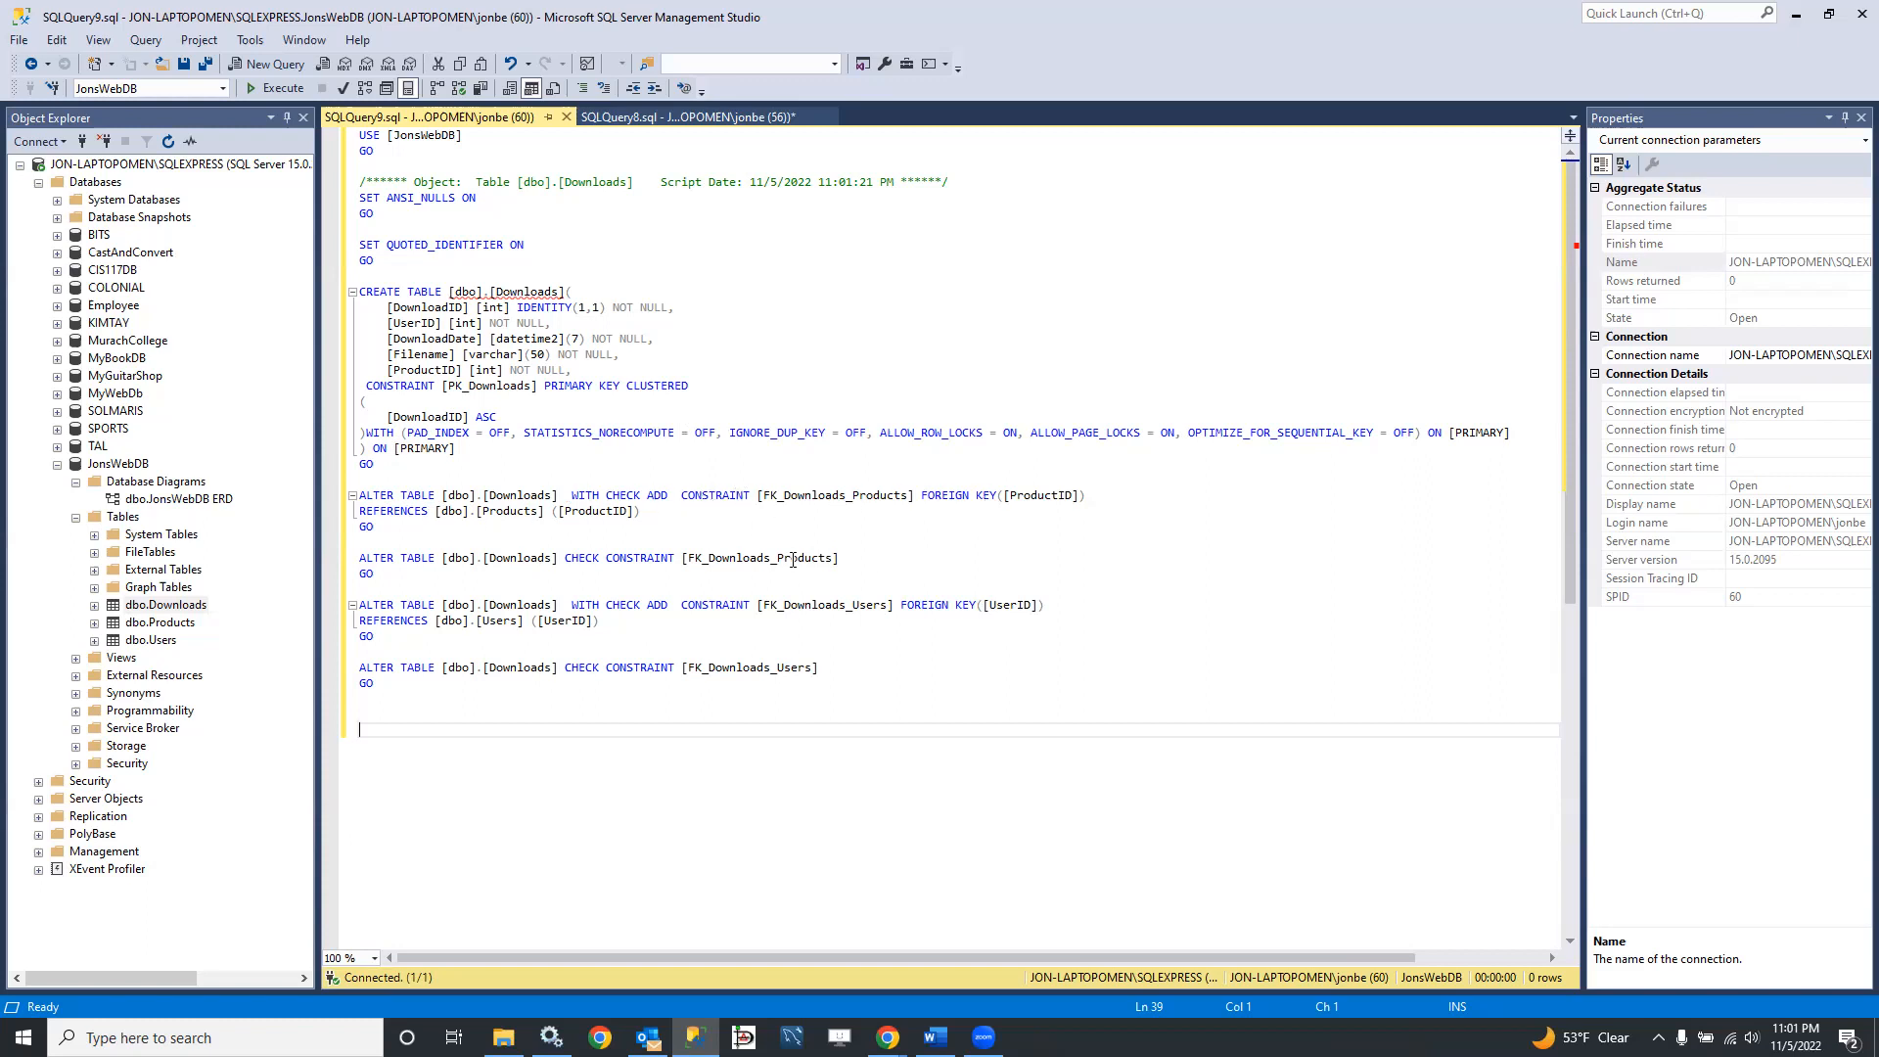
Step: Review the generated Downloads script, select it from SET QUOTED_IDENTIFIER ON through the final GO, and switch to another window
scroll(493, 658, down, 2)
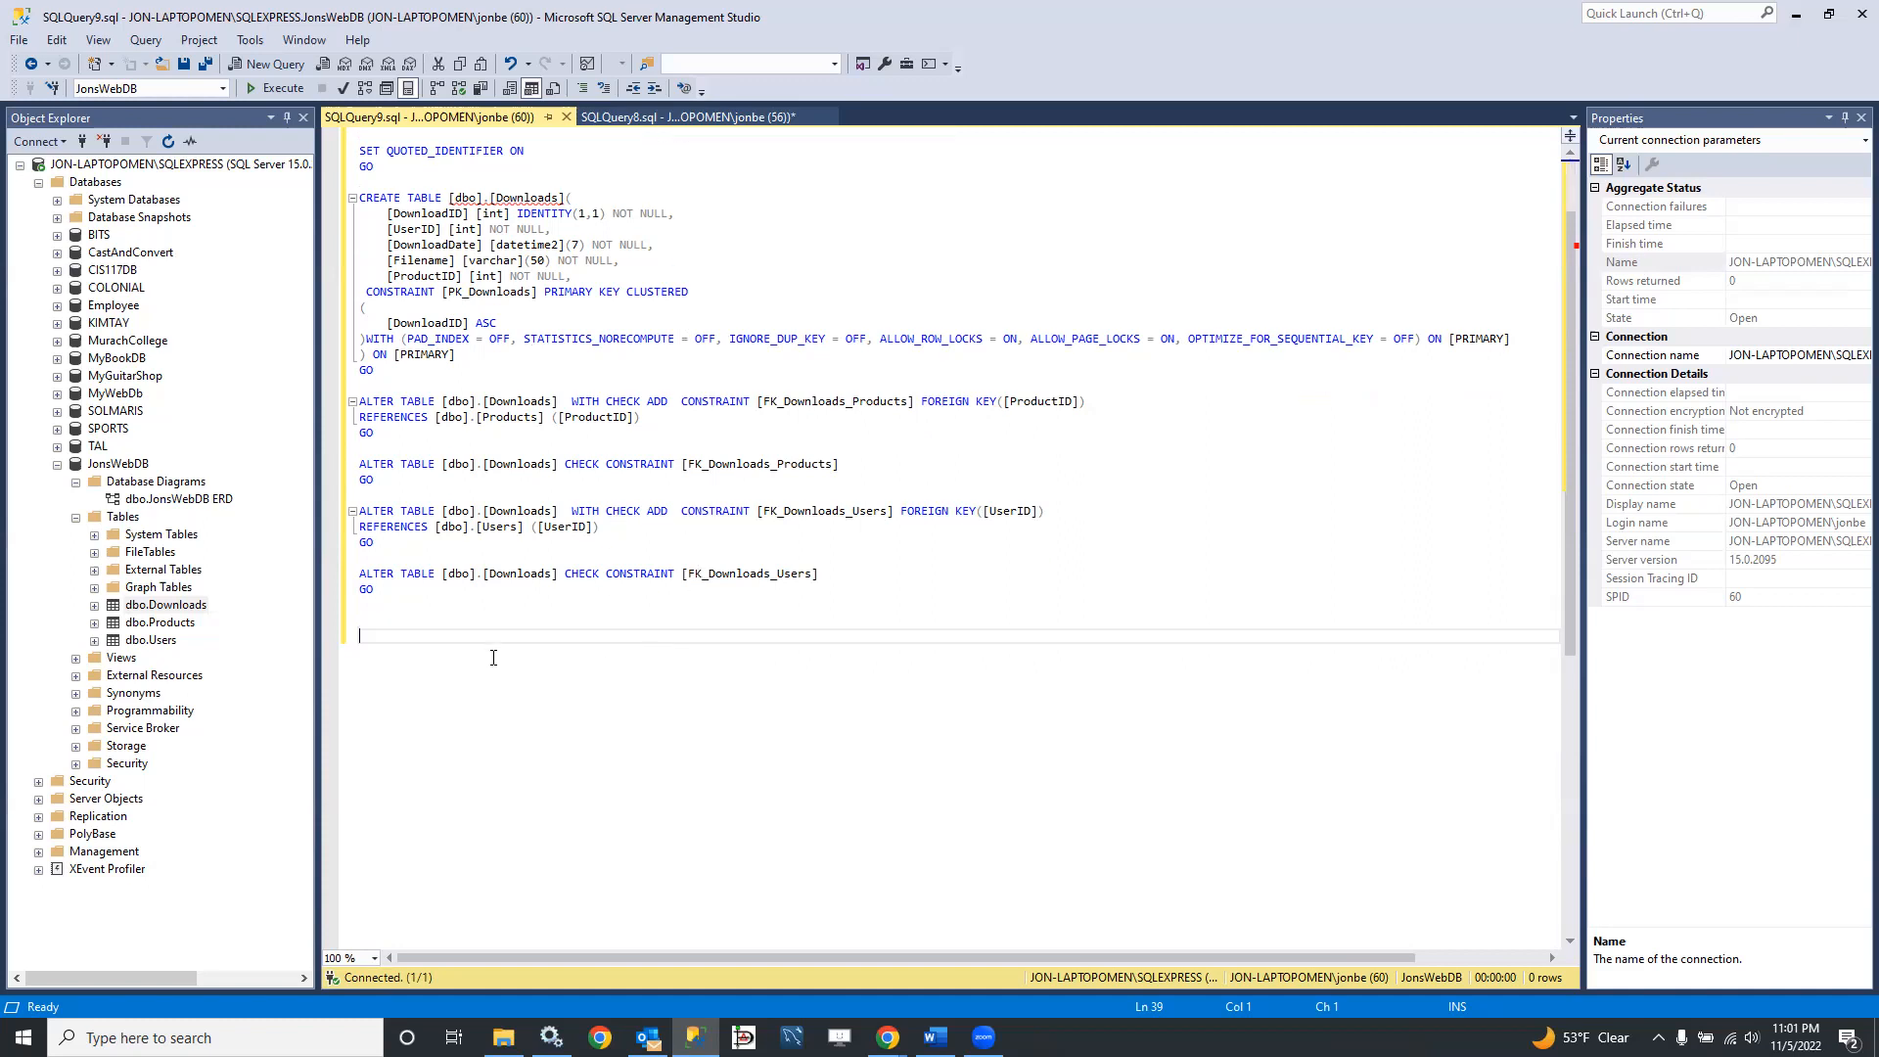
drag(409, 597, 311, 147)
click(409, 480)
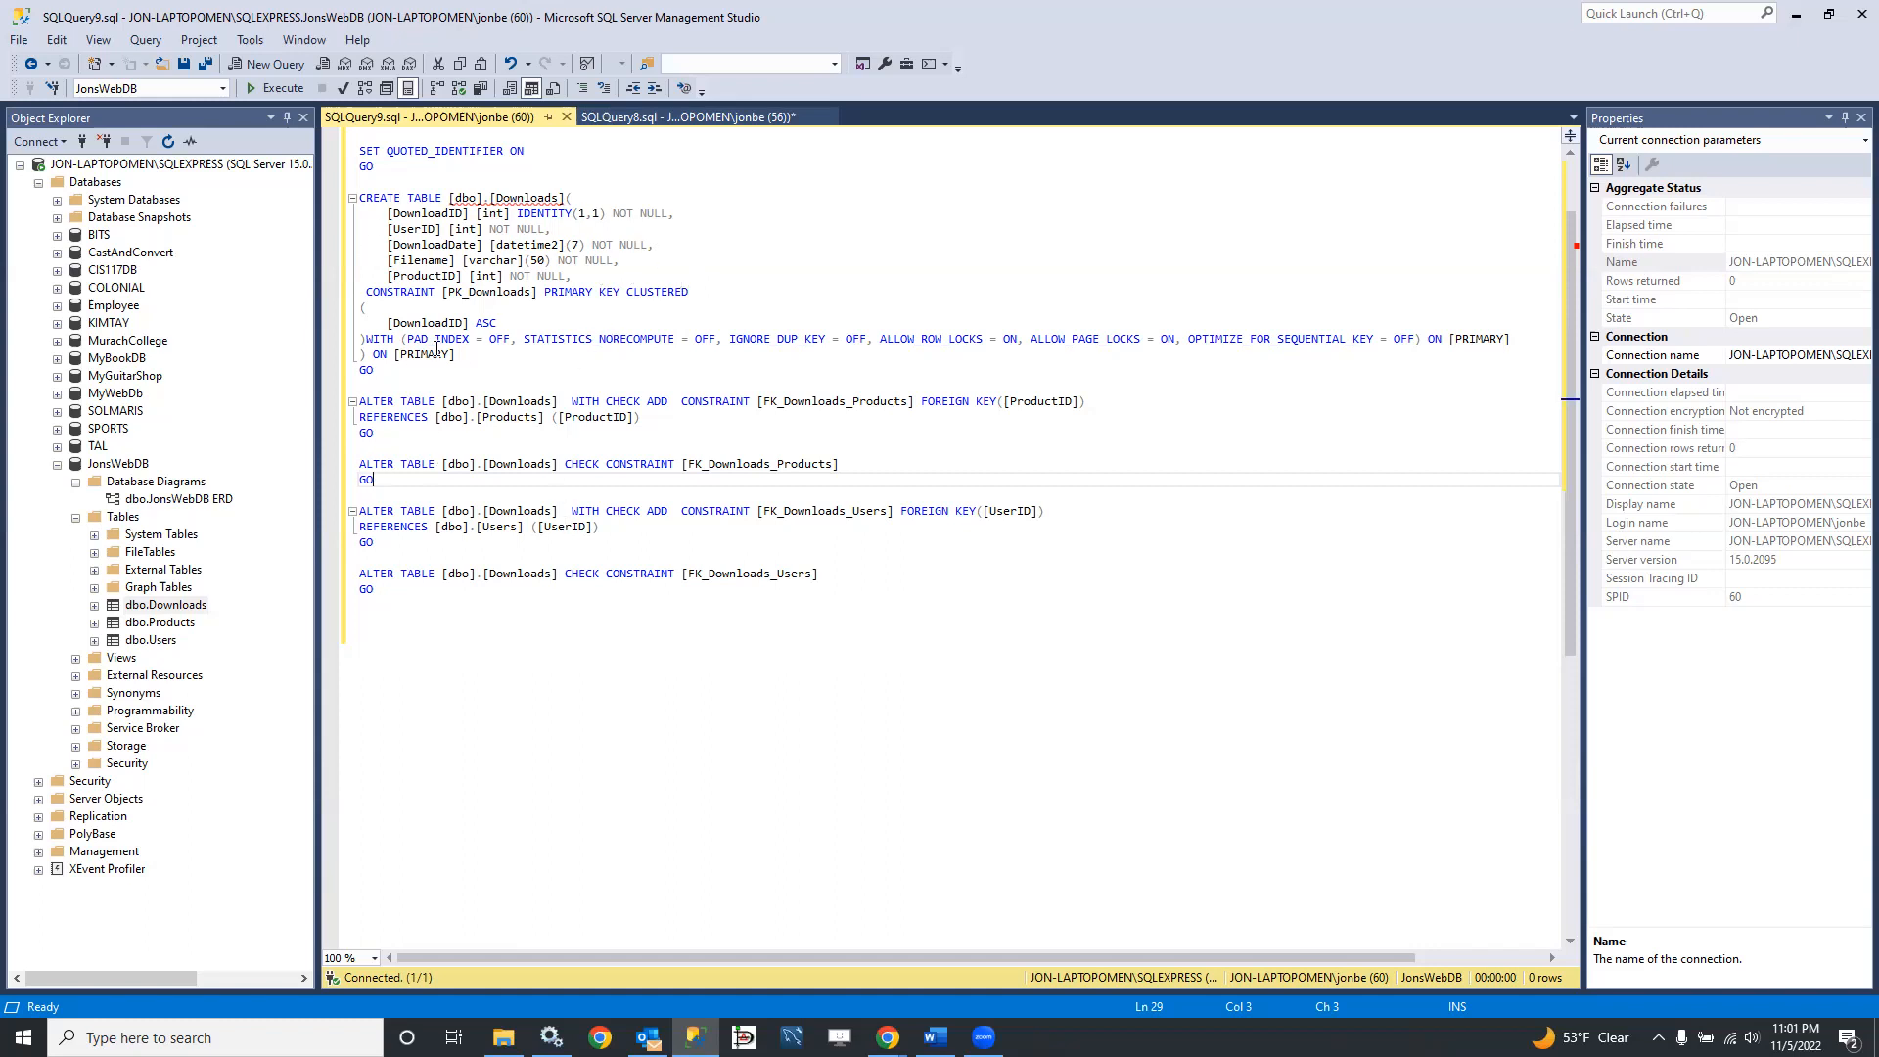
drag(391, 597, 336, 151)
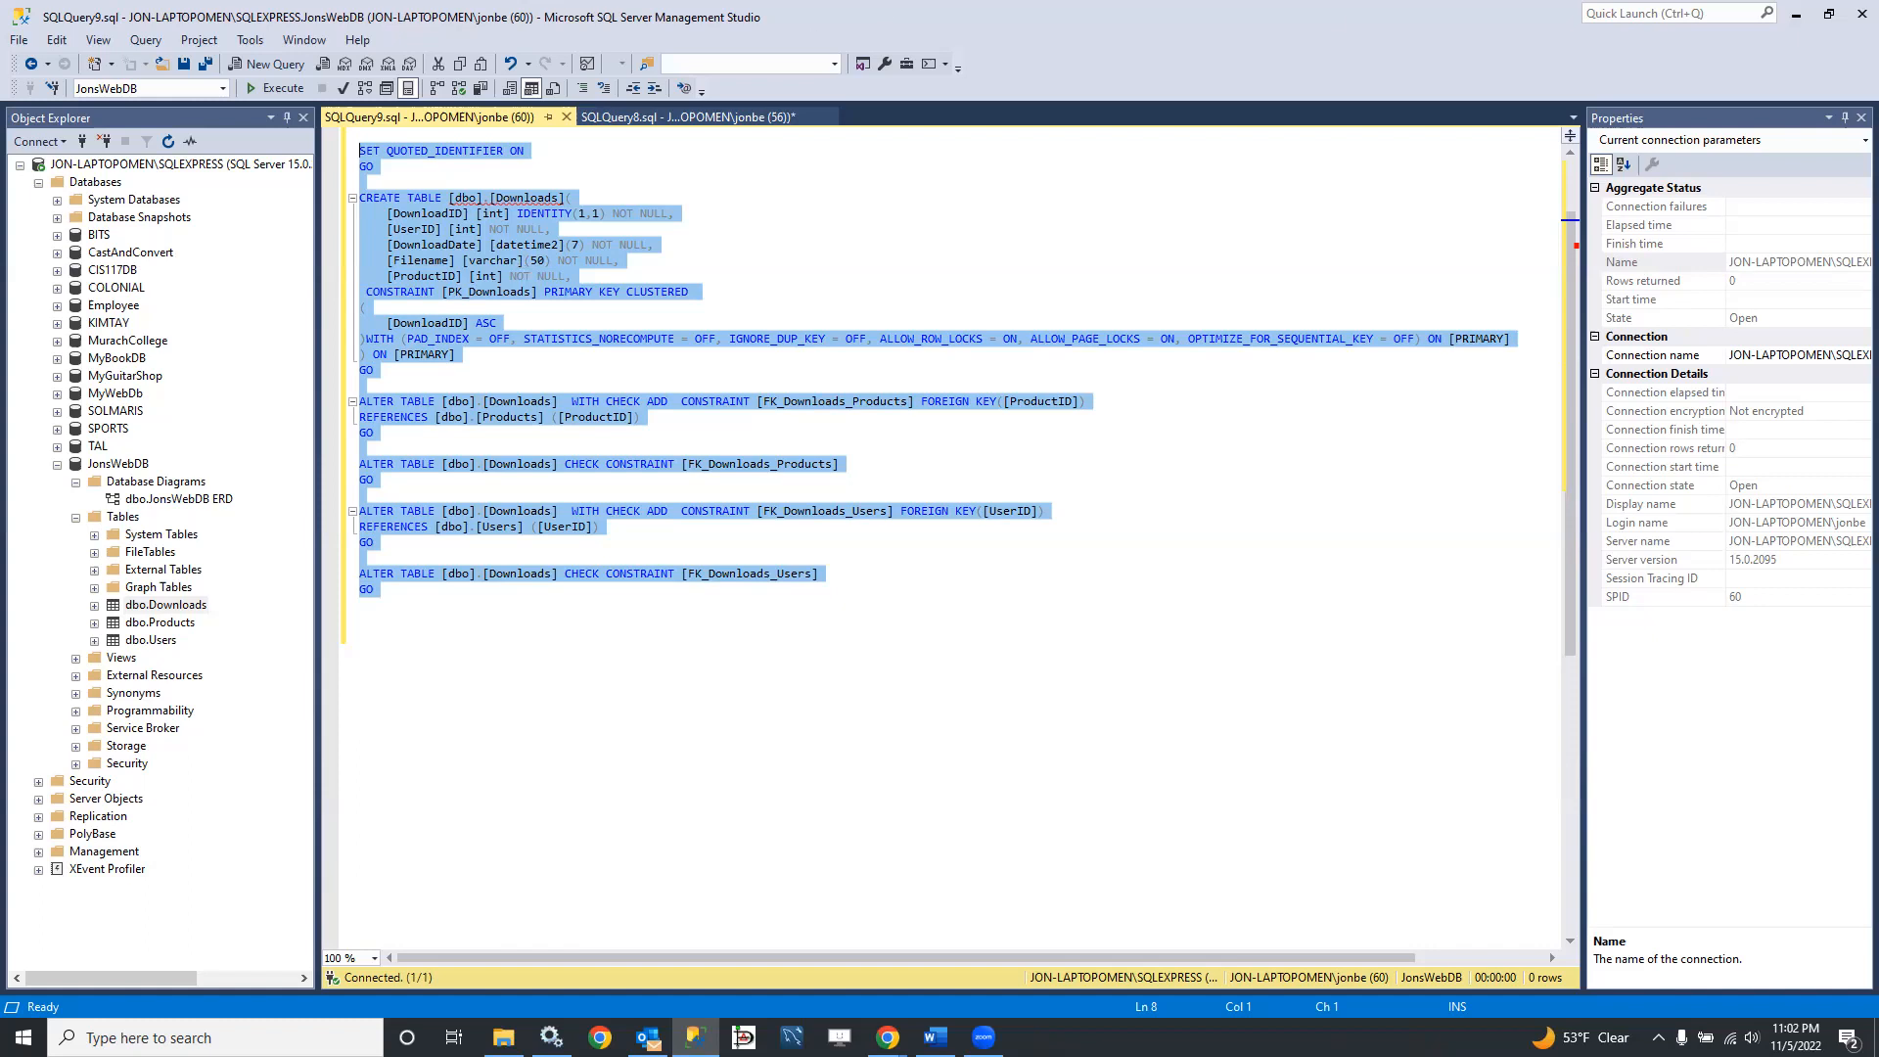
key(alt+Tab)
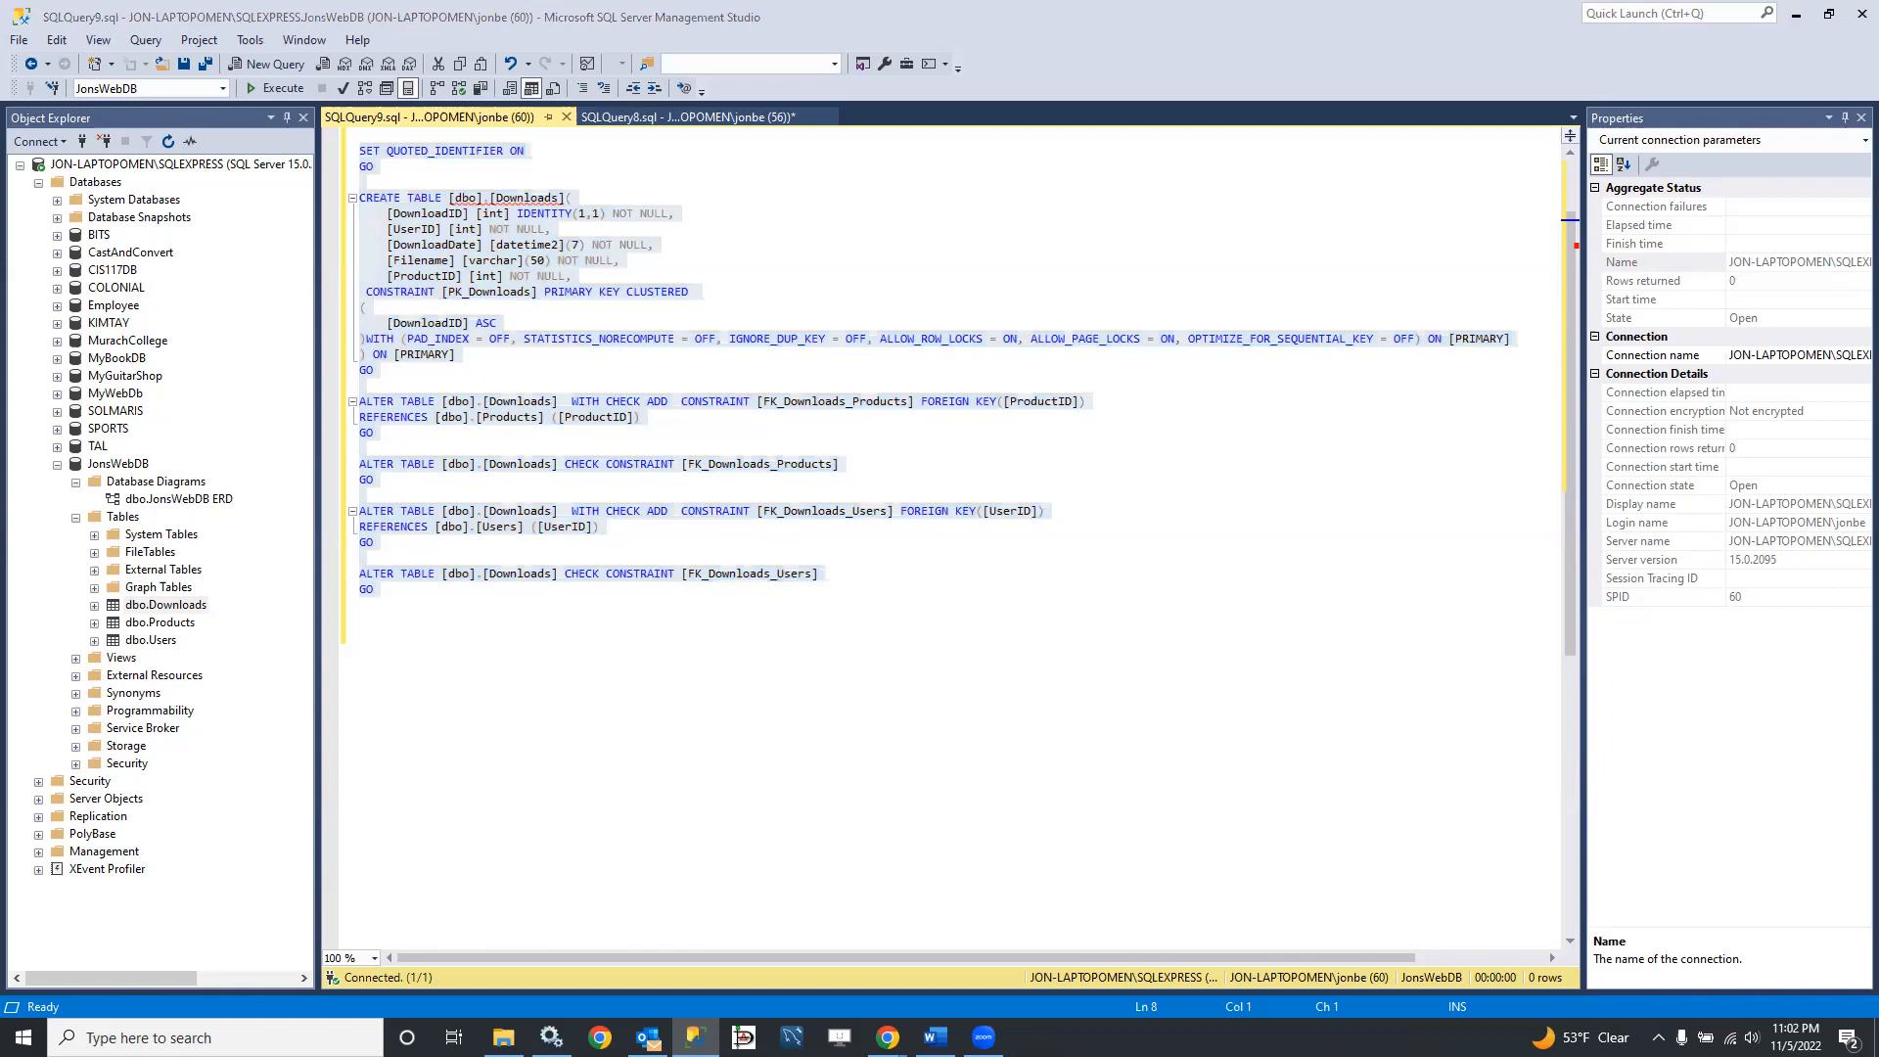